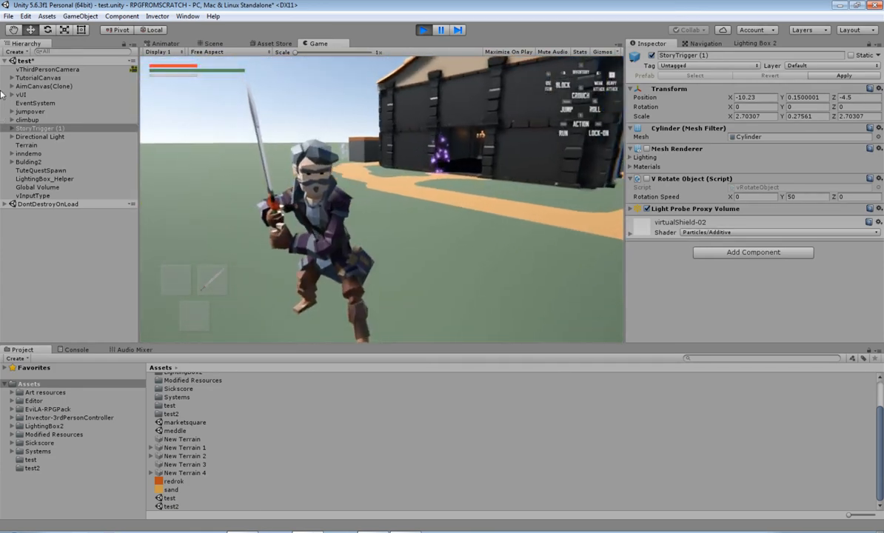
# Step: Playtest the character's movement by running in several directions across the open grass near the black building
pyautogui.press('w')
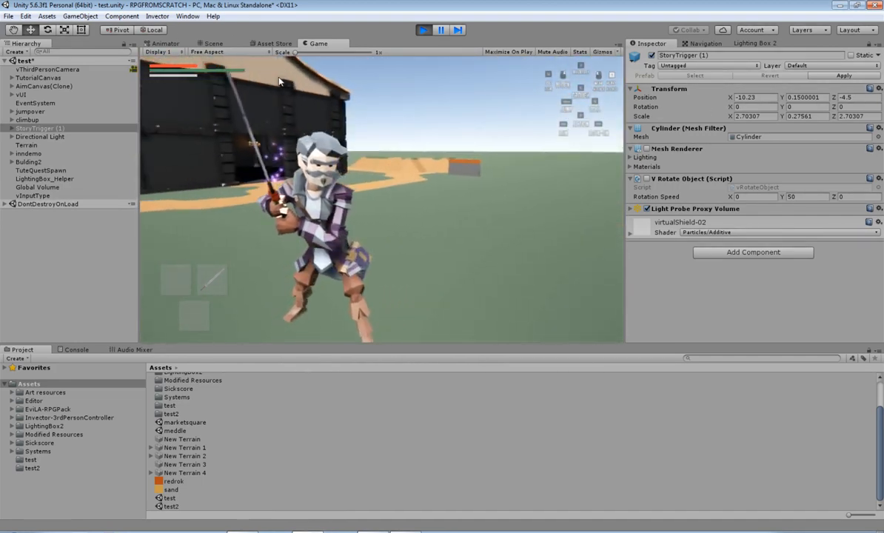
pyautogui.press('w')
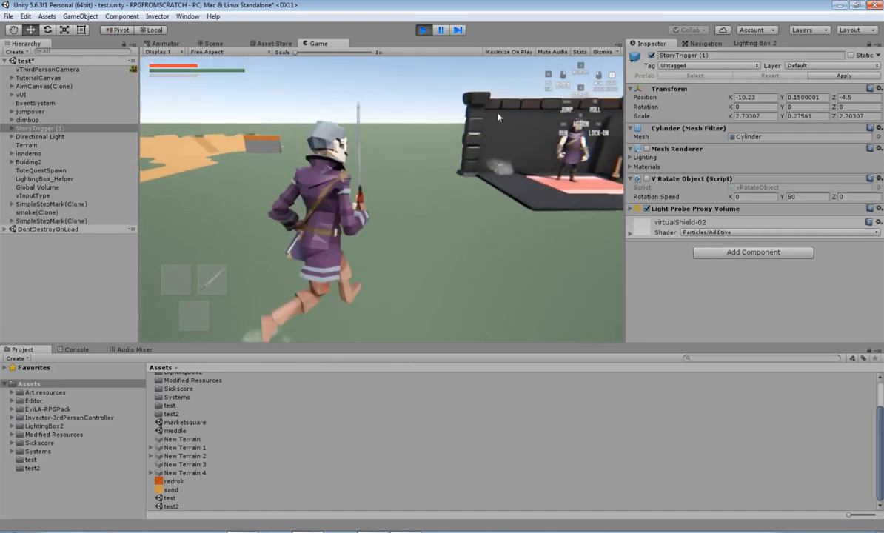
pyautogui.press('a')
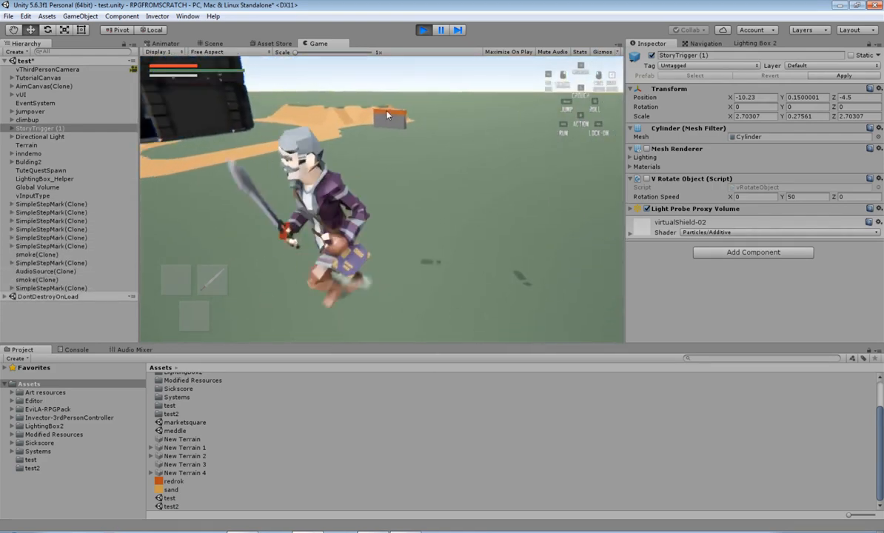
pyautogui.press('s')
pyautogui.press('a')
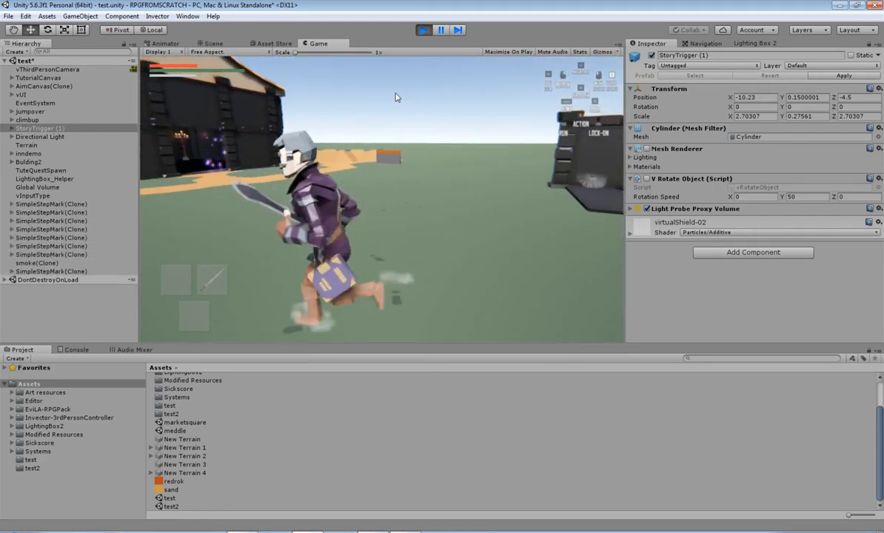
pyautogui.press('w')
pyautogui.press('d')
pyautogui.press('s')
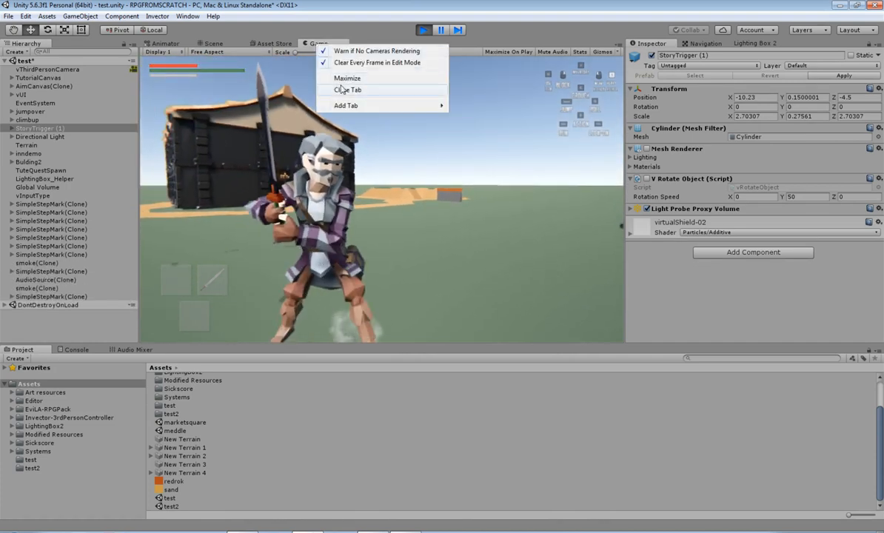
# Step: Maximize the Game view and run the character to the guillotine platform with the hooded figure
pyautogui.hotkey('shift', 'space')
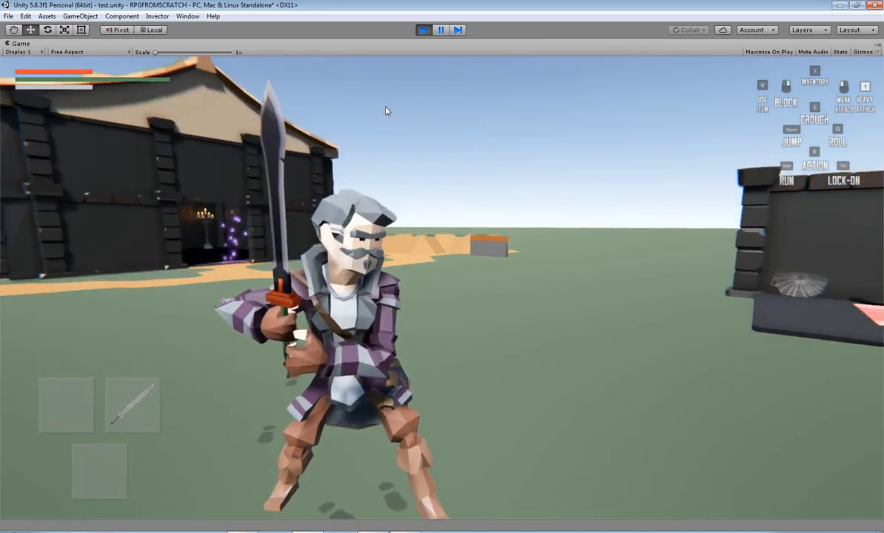
pyautogui.press('w')
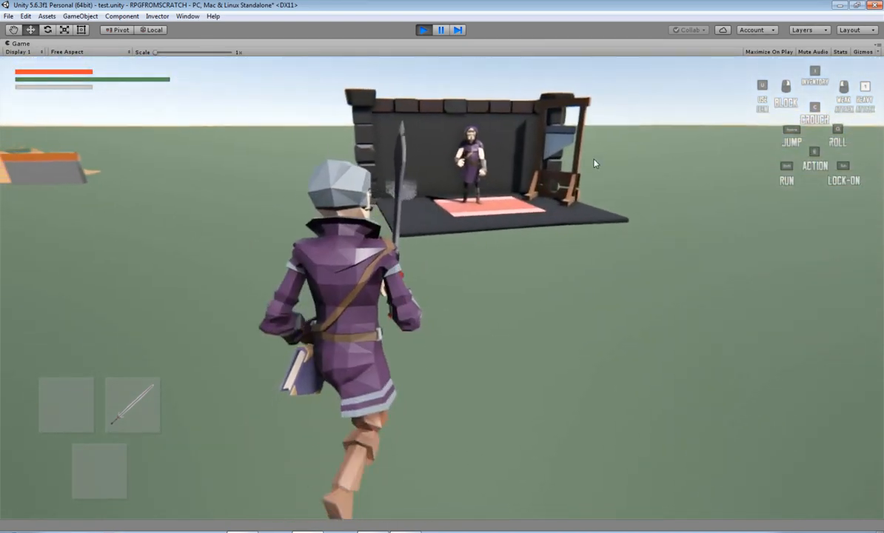
pyautogui.press('d')
pyautogui.press('w')
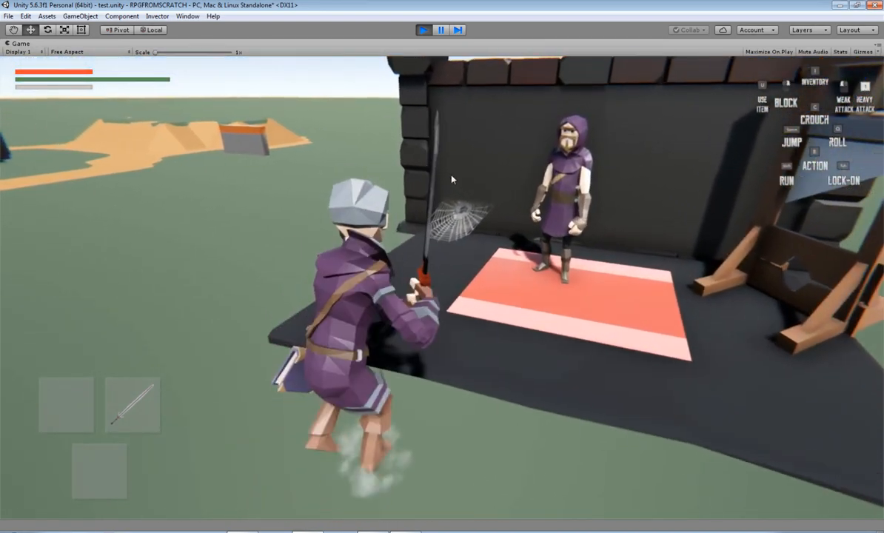
pyautogui.press('w')
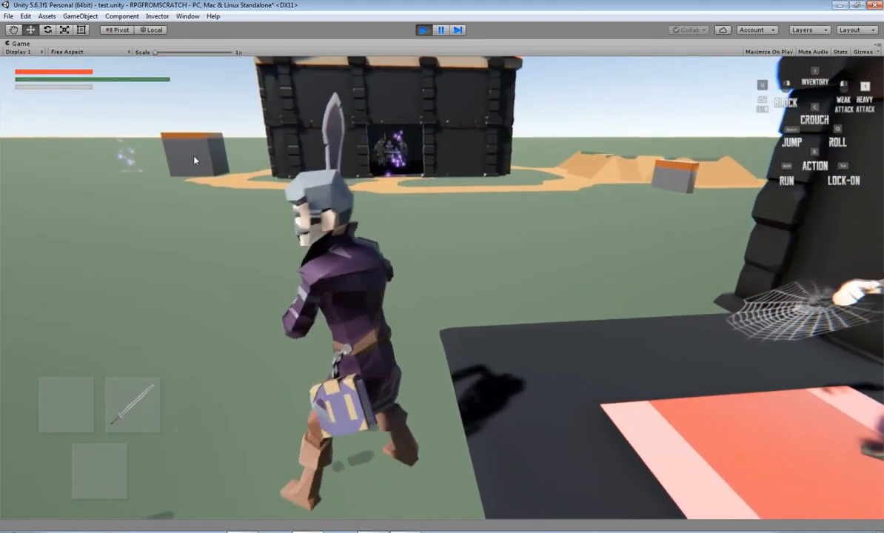
# Step: Test sprinting by taking the character to the black building's entrance and back to the guillotine platform
pyautogui.press('shift')
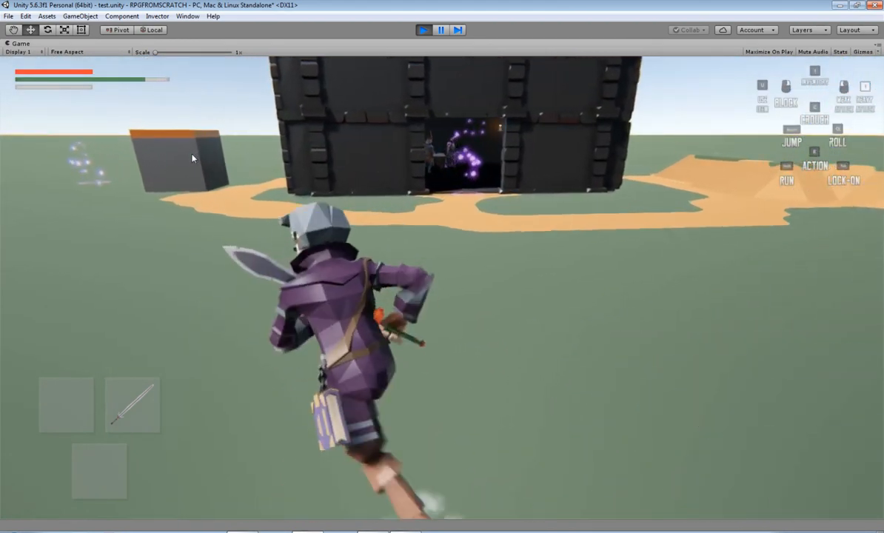
pyautogui.press('w')
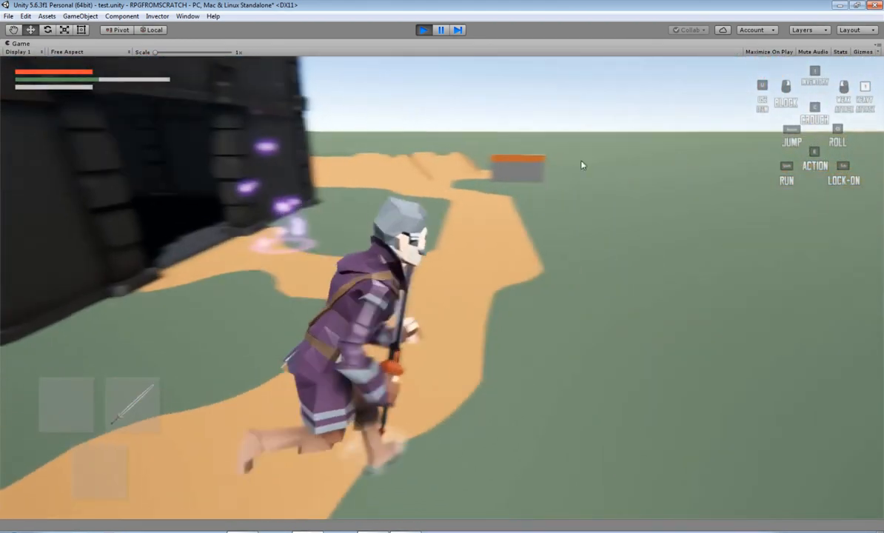
pyautogui.press('w')
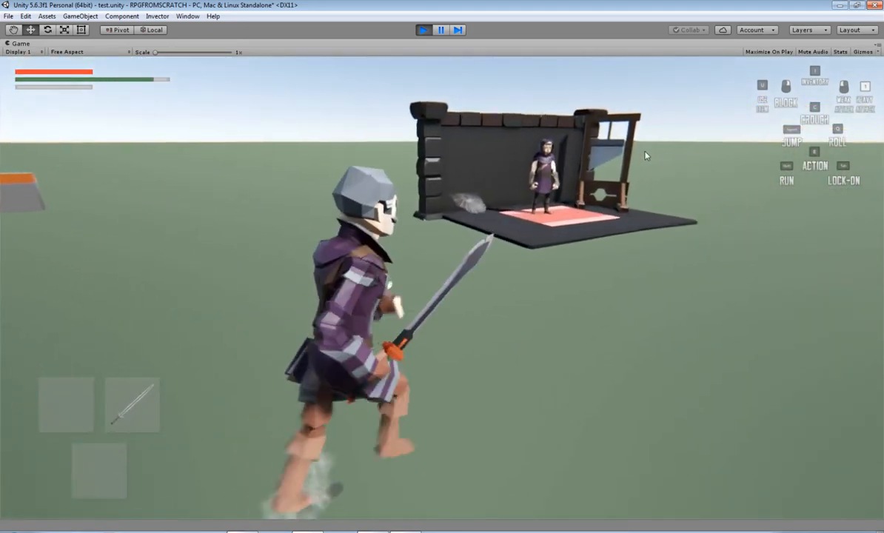
pyautogui.press('w')
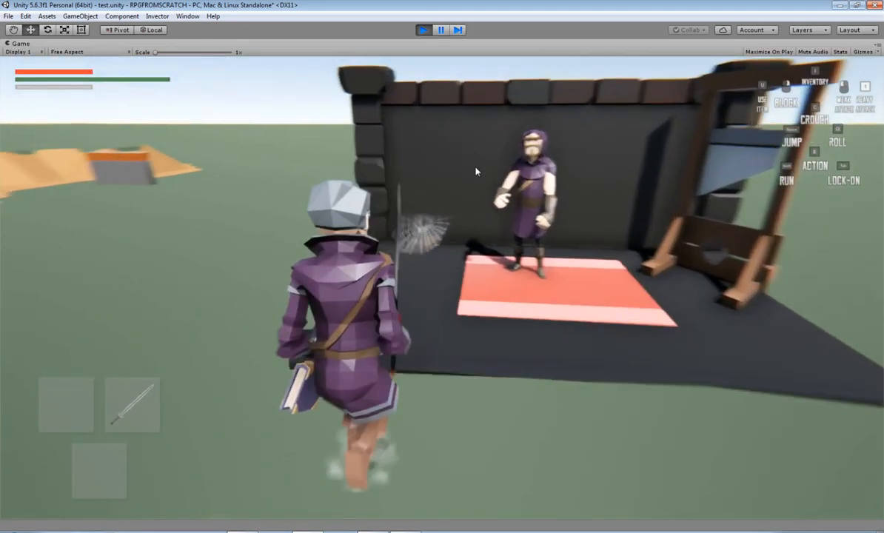
# Step: Run the character back and forth beside the guillotine platform to examine turning and the surroundings
pyautogui.press('s')
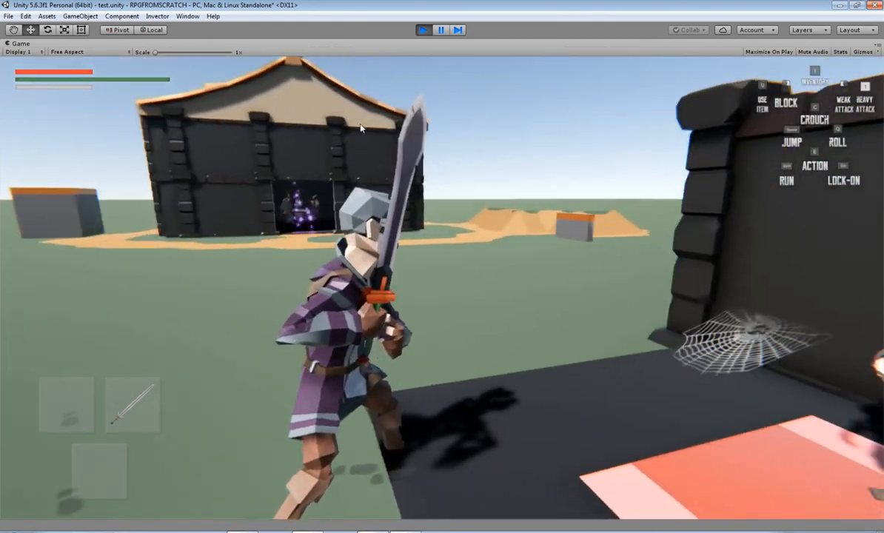
pyautogui.press('a')
pyautogui.press('w')
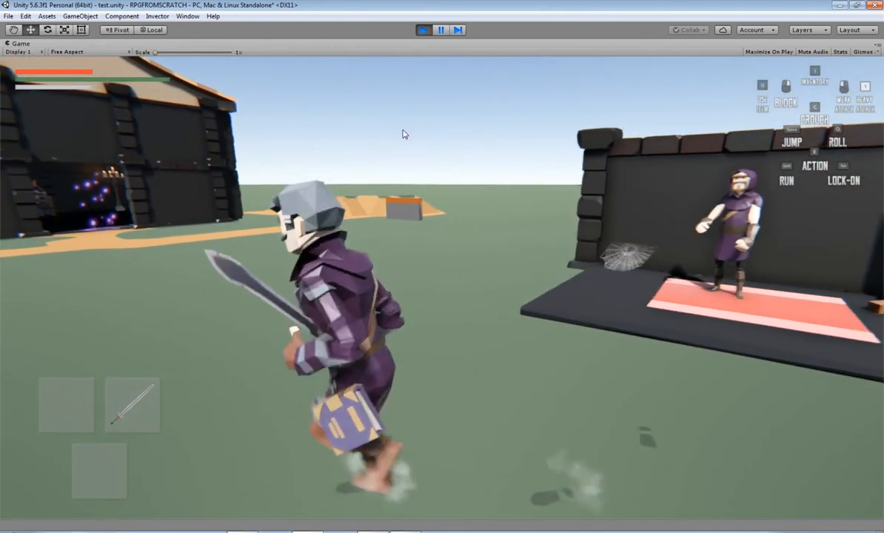
pyautogui.press('d')
pyautogui.press('s')
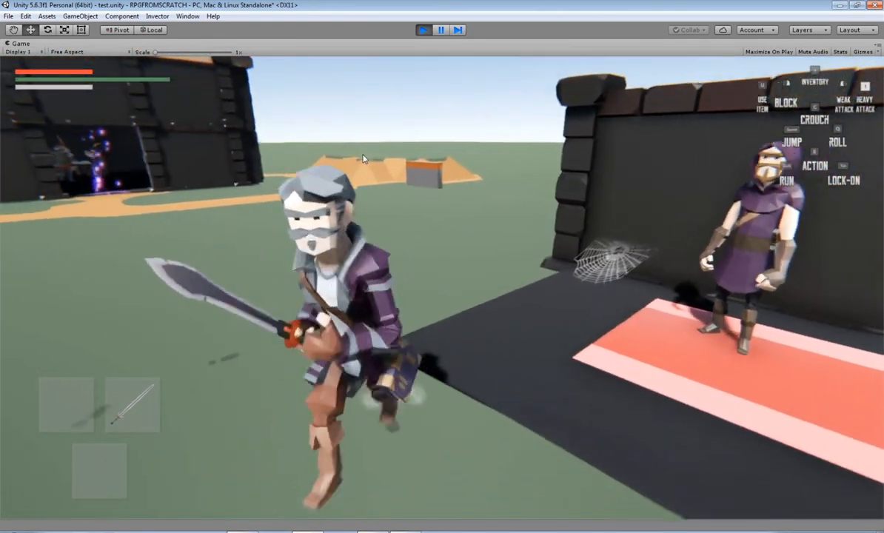
pyautogui.press('a')
pyautogui.press('d')
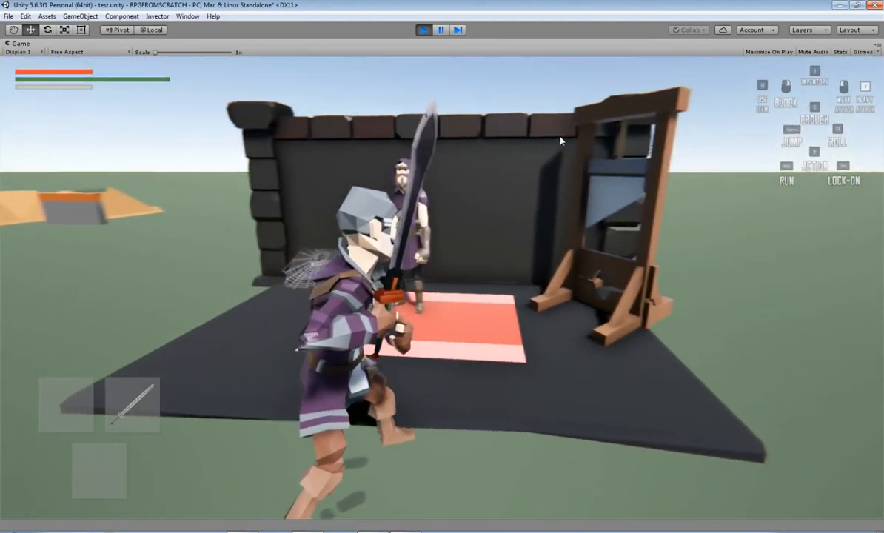
pyautogui.press('w')
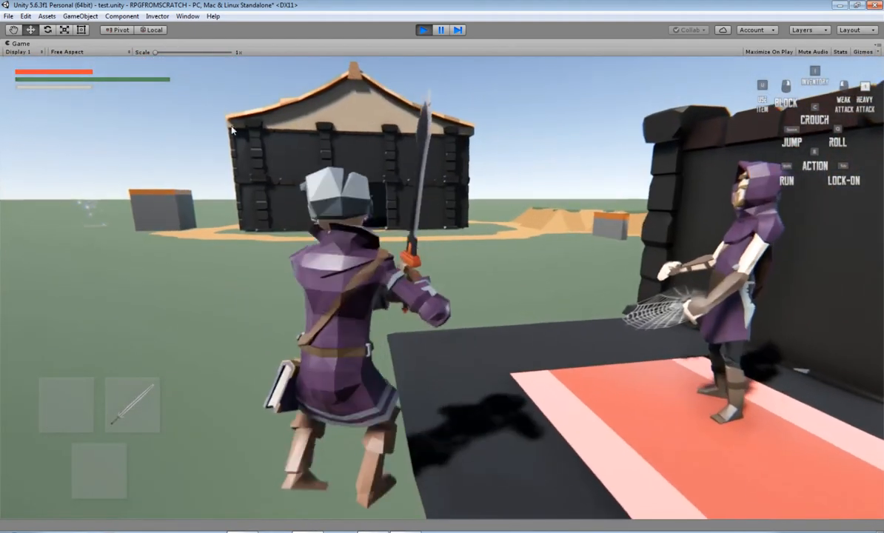
pyautogui.press('a')
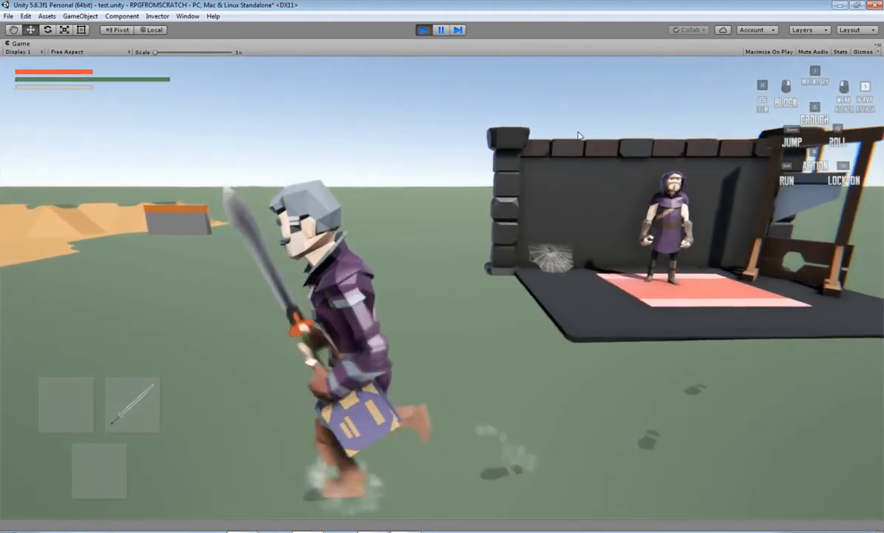
# Step: Sprint the character from the guillotine platform across the grass and examine the front of the black building
pyautogui.press('w')
pyautogui.press('a')
pyautogui.press('s')
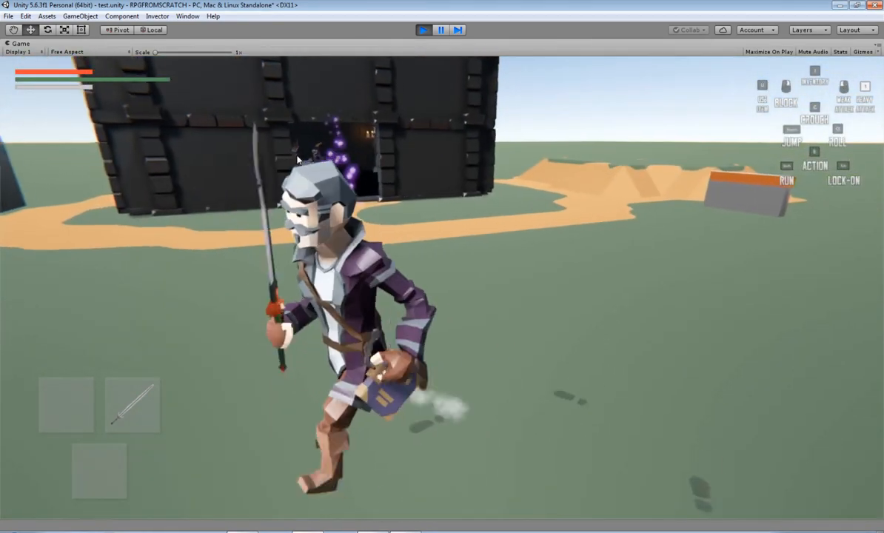
pyautogui.press('d')
pyautogui.press('w')
pyautogui.press('shift')
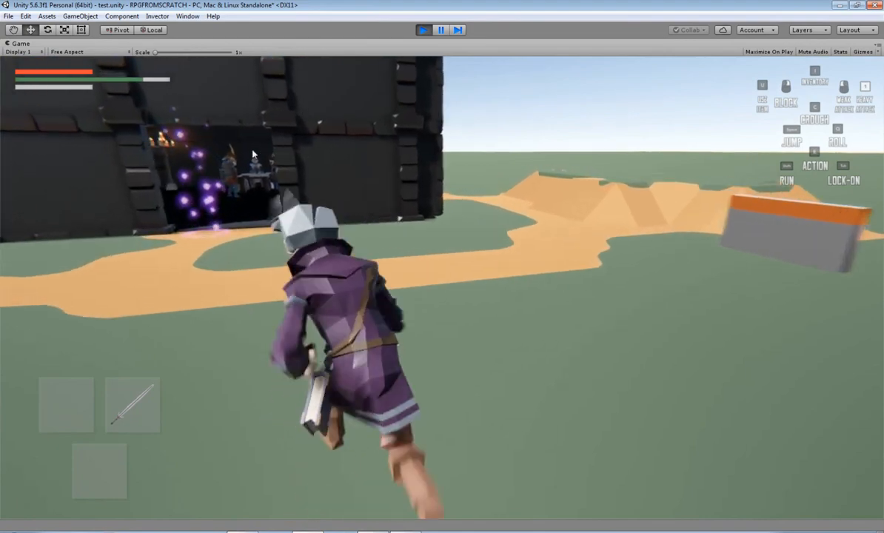
pyautogui.press('a')
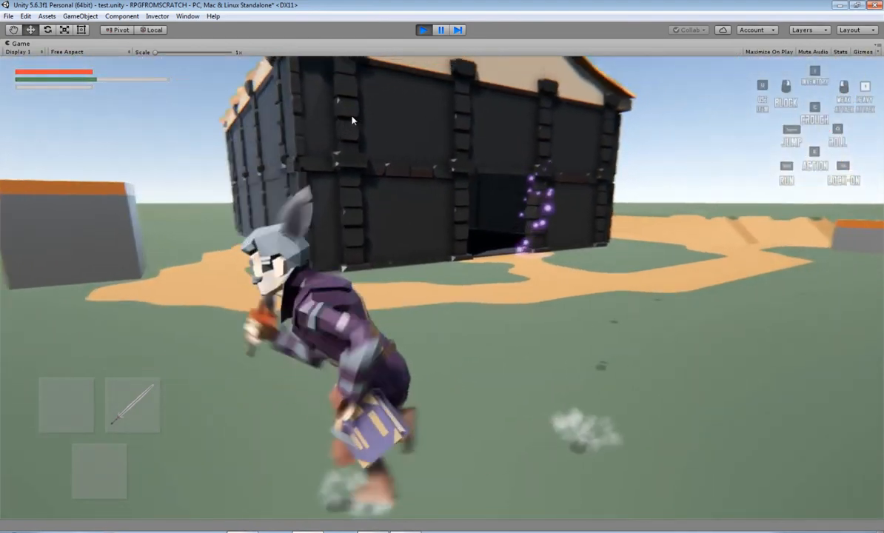
pyautogui.press('w')
pyautogui.press('d')
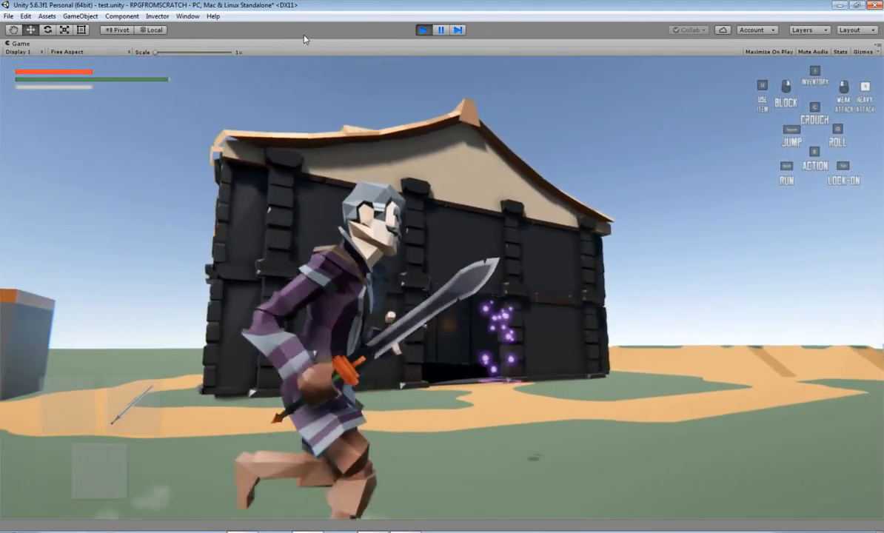
# Step: Sprint to the low orange-topped wall, vault over it and continue onto the sandy mounds
pyautogui.press('shift')
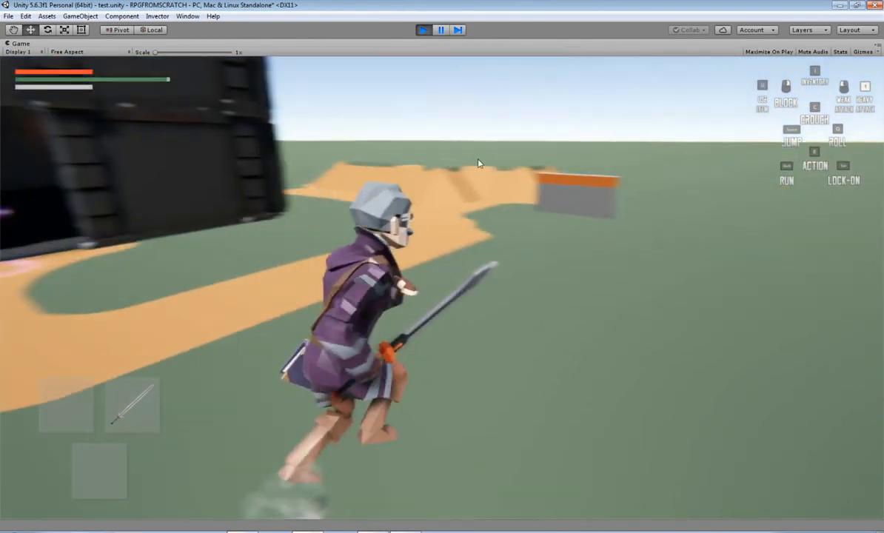
pyautogui.press('w')
pyautogui.press('e')
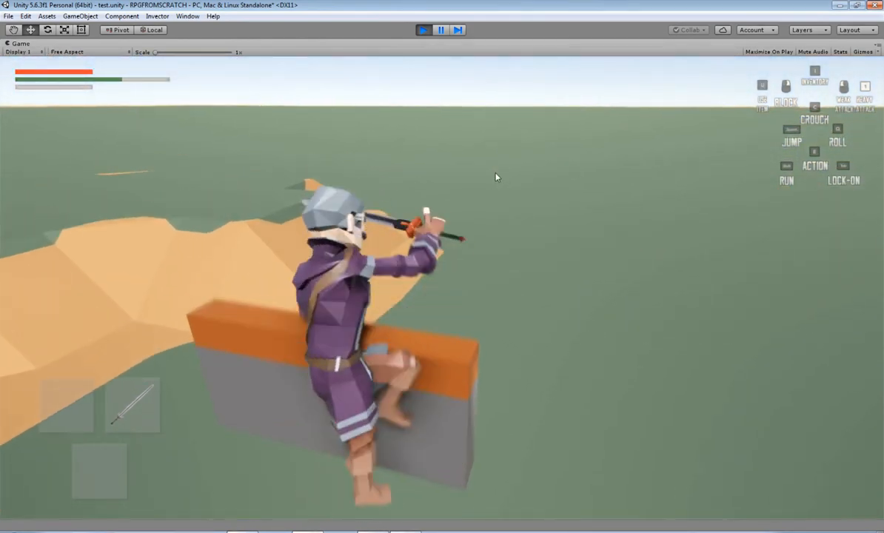
pyautogui.press('d')
pyautogui.press('w')
pyautogui.press('shift')
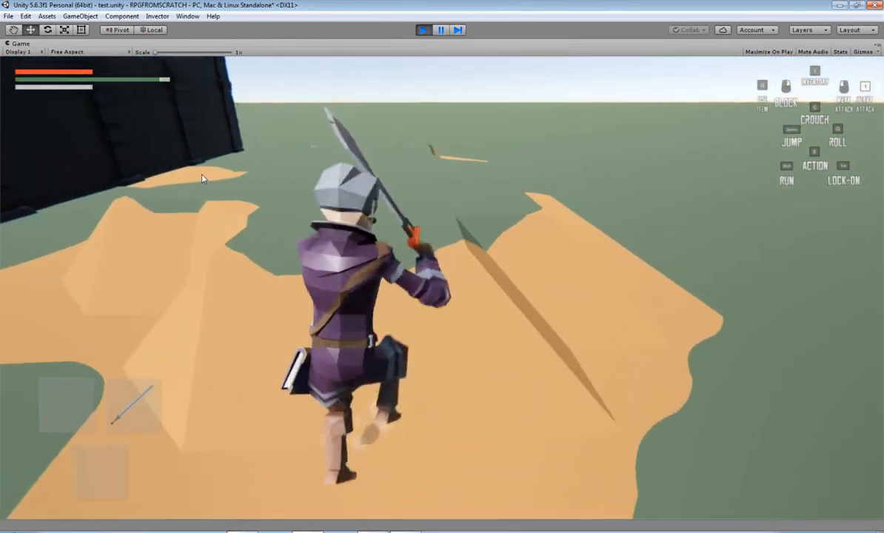
# Step: Explore the sandy mounds and the area behind the building, then run along the sand path toward the low wall
pyautogui.press('d')
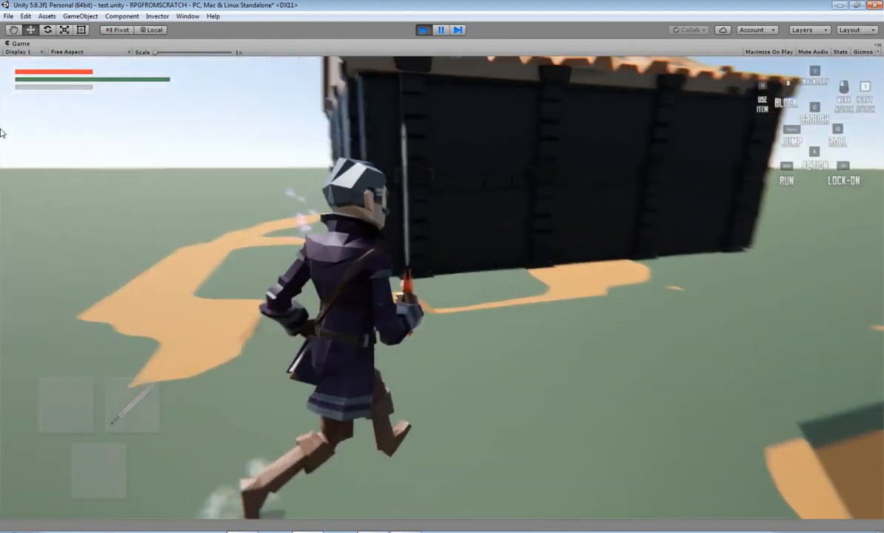
pyautogui.press('w')
pyautogui.press('d')
pyautogui.press('s')
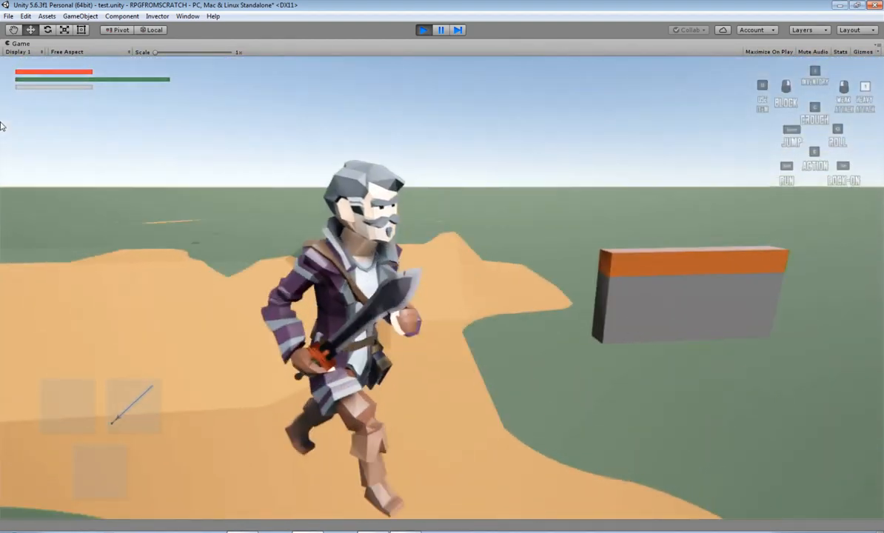
pyautogui.press('d')
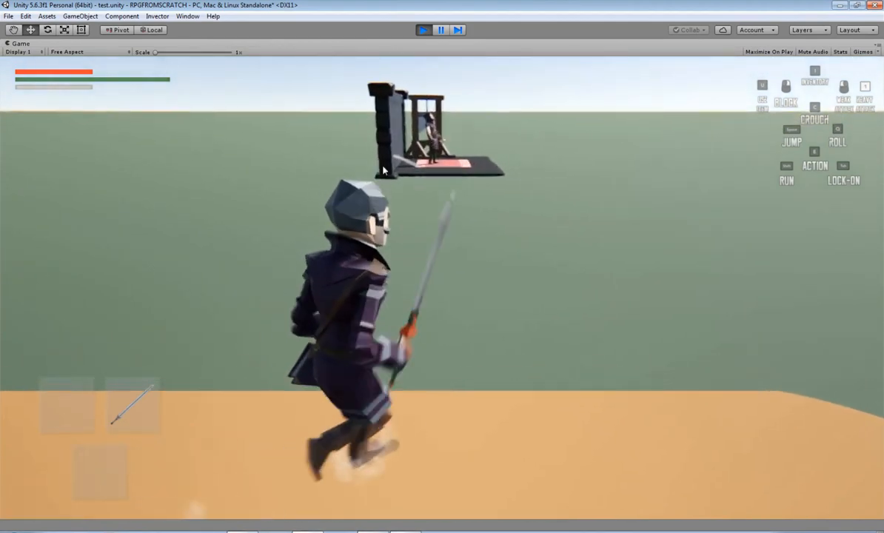
pyautogui.press('w')
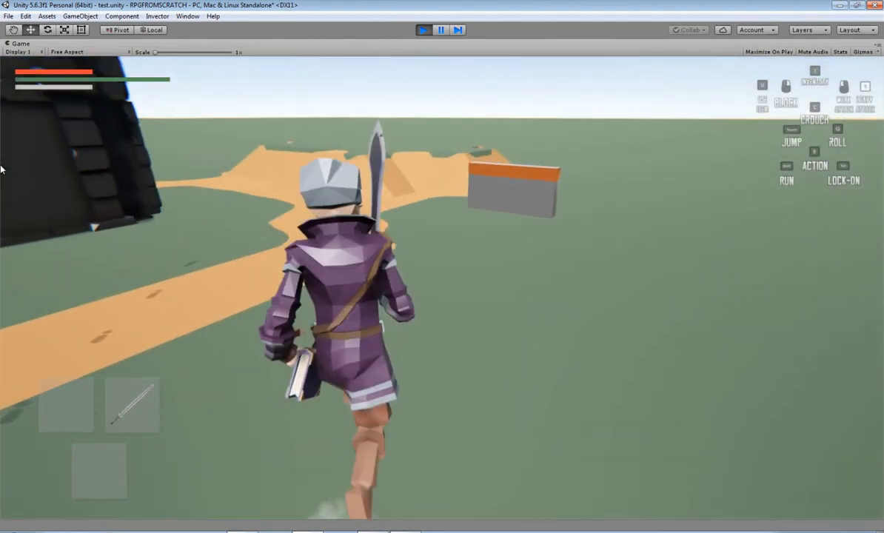
pyautogui.press('d')
pyautogui.press('w')
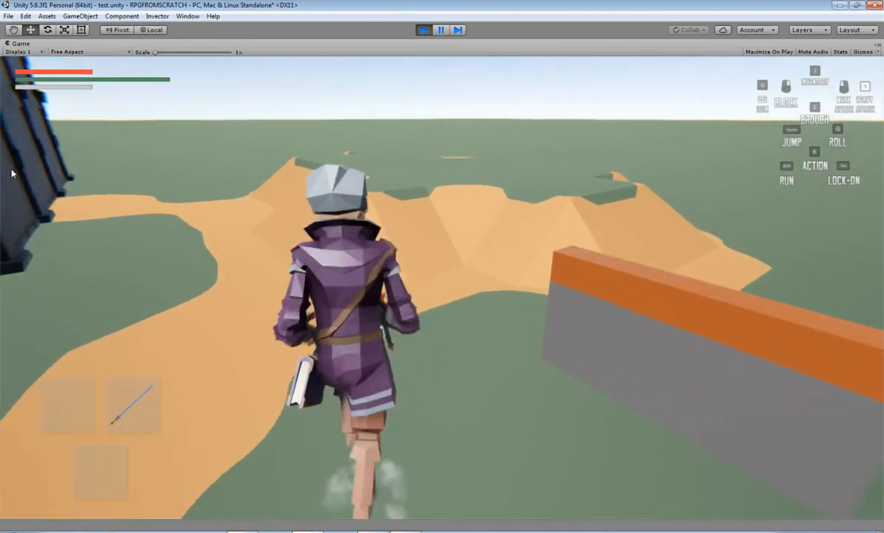
# Step: Test jumping near the sandy mounds and run the character past the black building to the open grass
pyautogui.press('space')
pyautogui.press('d')
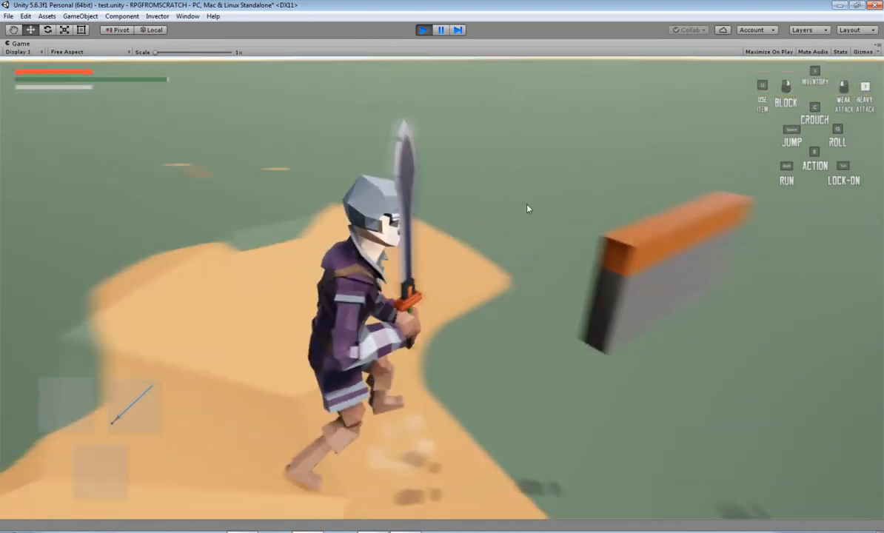
pyautogui.press('w')
pyautogui.press('a')
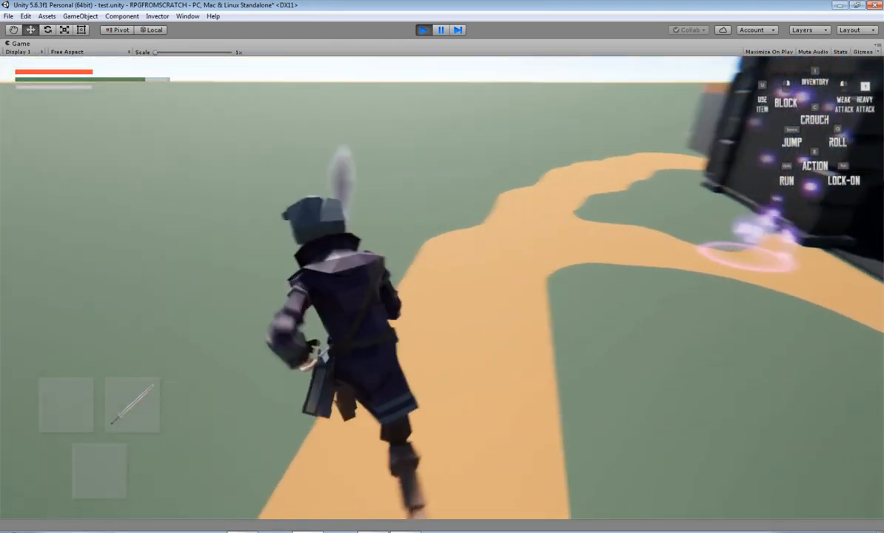
pyautogui.press('s')
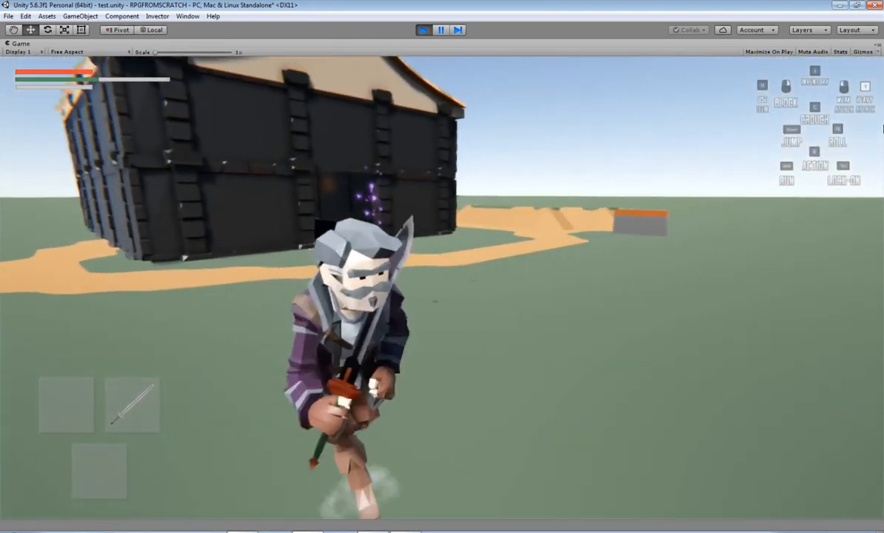
pyautogui.press('d')
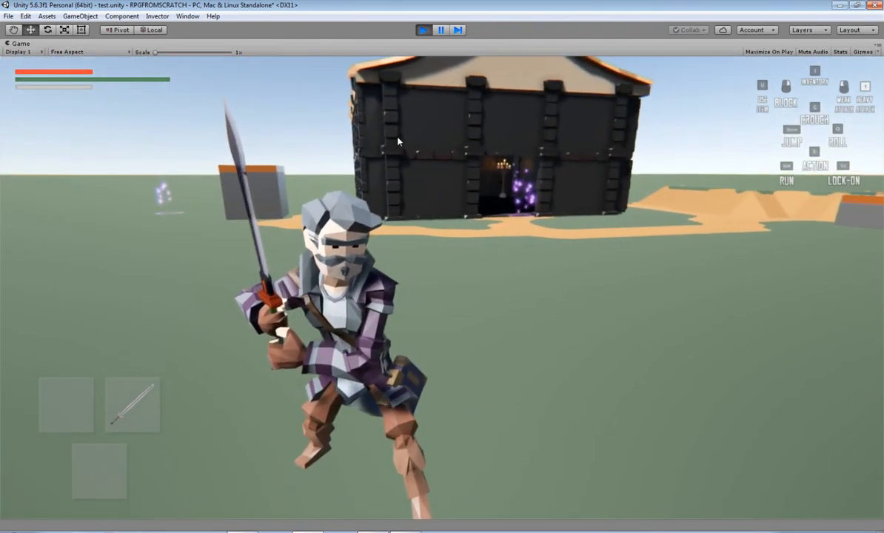
# Step: Stop the playtest and load the custom package EviLA's RPG-Pack v1.03(1) for import
pyautogui.hotkey('ctrl', 'p')
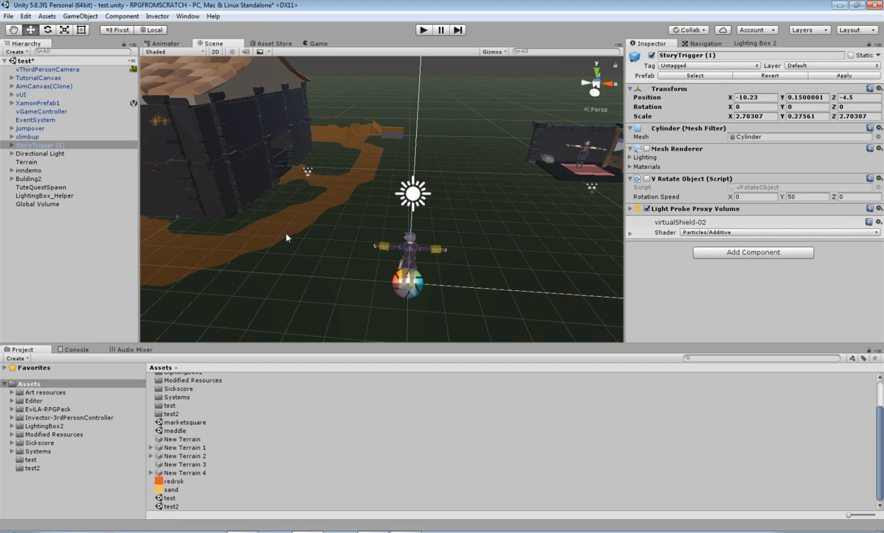
pyautogui.click(46, 16)
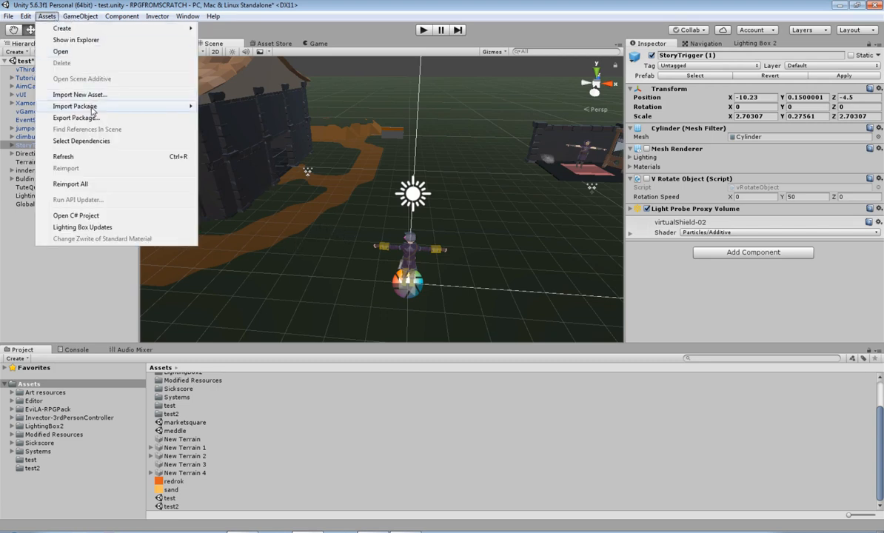
pyautogui.moveTo(93, 110)
pyautogui.click(248, 104)
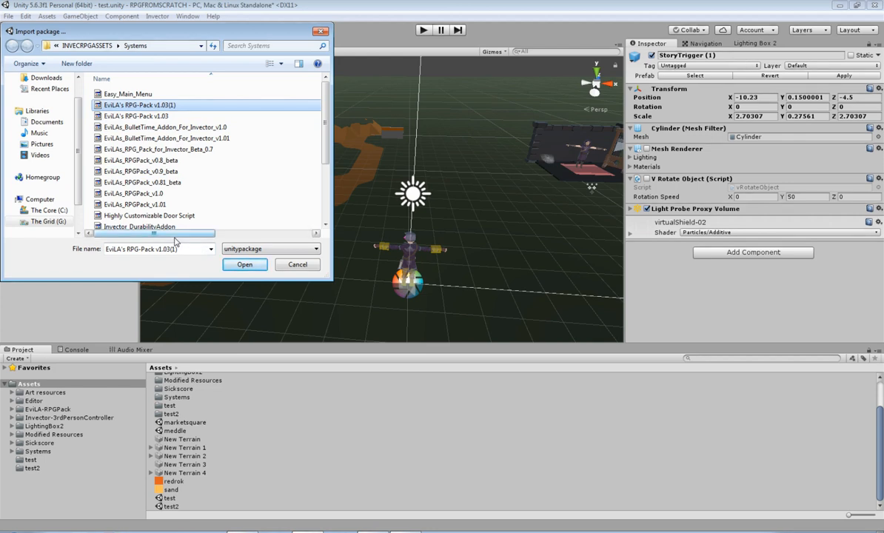
pyautogui.click(245, 266)
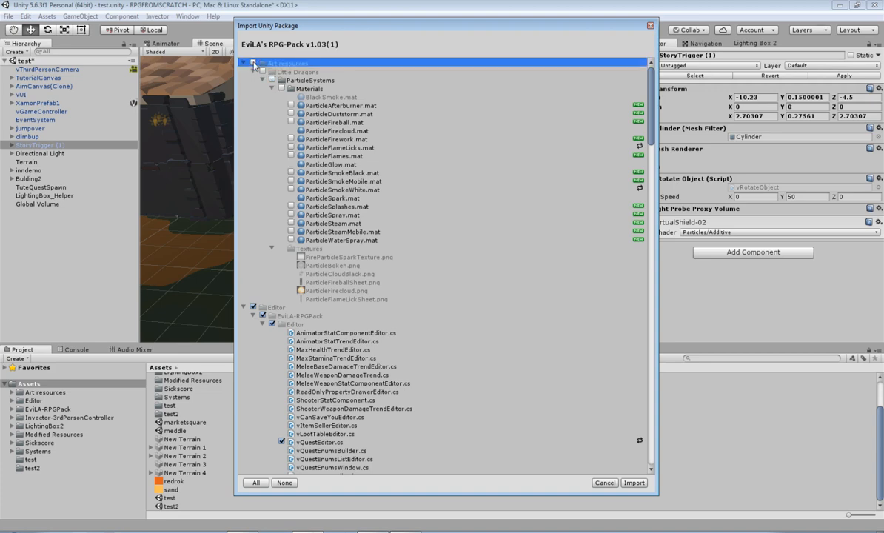
# Step: Review the RPG-Pack's file list with Art resources excluded and import the selected files into the project
pyautogui.click(244, 64)
pyautogui.click(243, 65)
pyautogui.scroll(-2, 362, 178)
pyautogui.scroll(2, 347, 190)
pyautogui.click(252, 73)
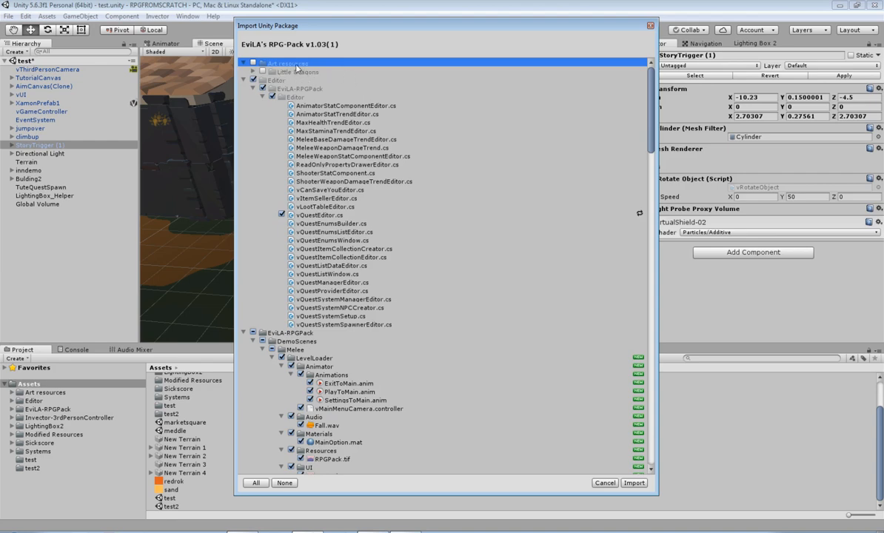
pyautogui.scroll(-15, 337, 194)
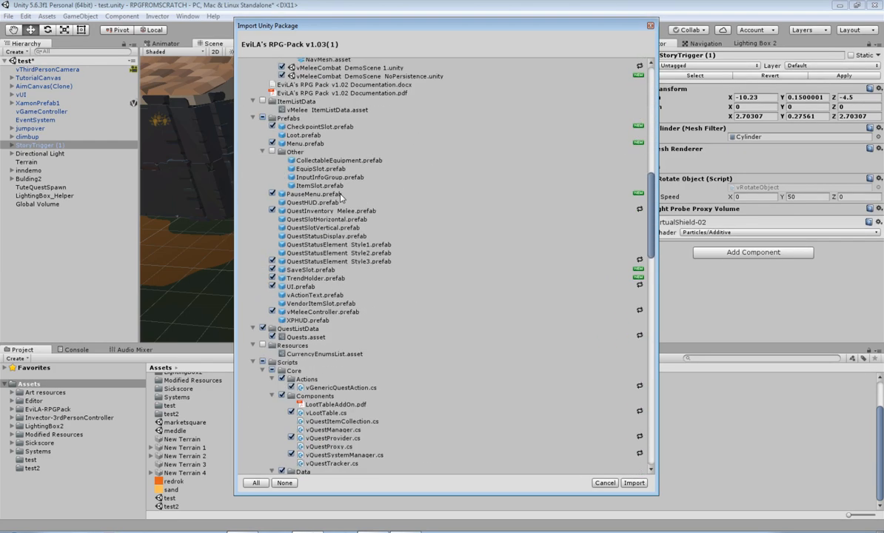
pyautogui.scroll(15, 340, 196)
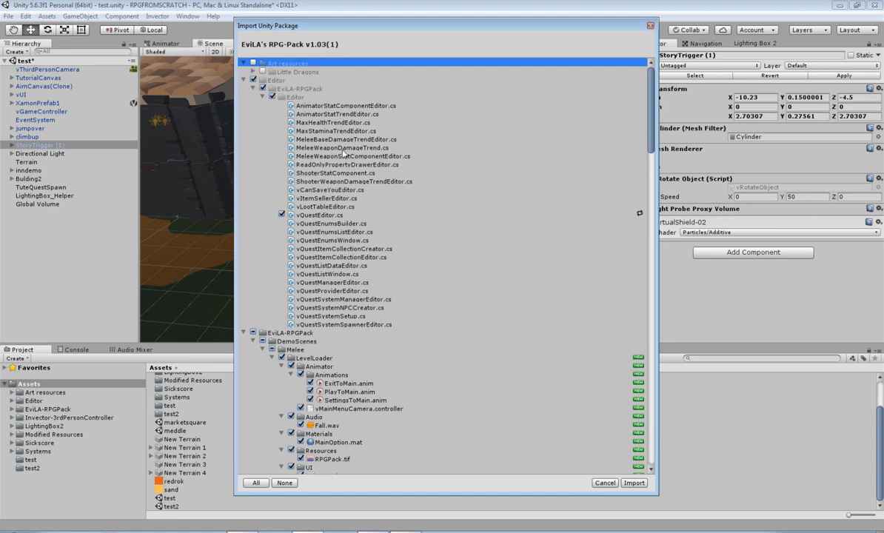
pyautogui.scroll(-20, 345, 152)
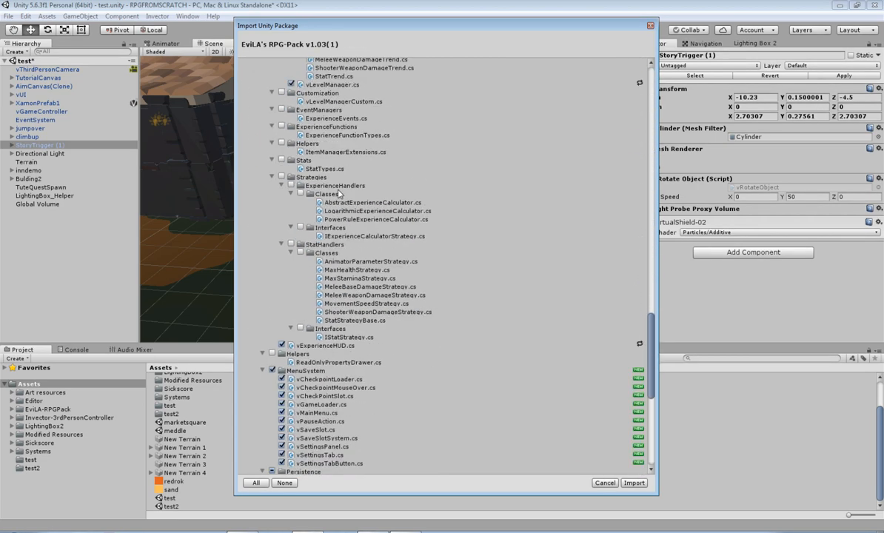
pyautogui.scroll(-10, 338, 193)
pyautogui.click(635, 483)
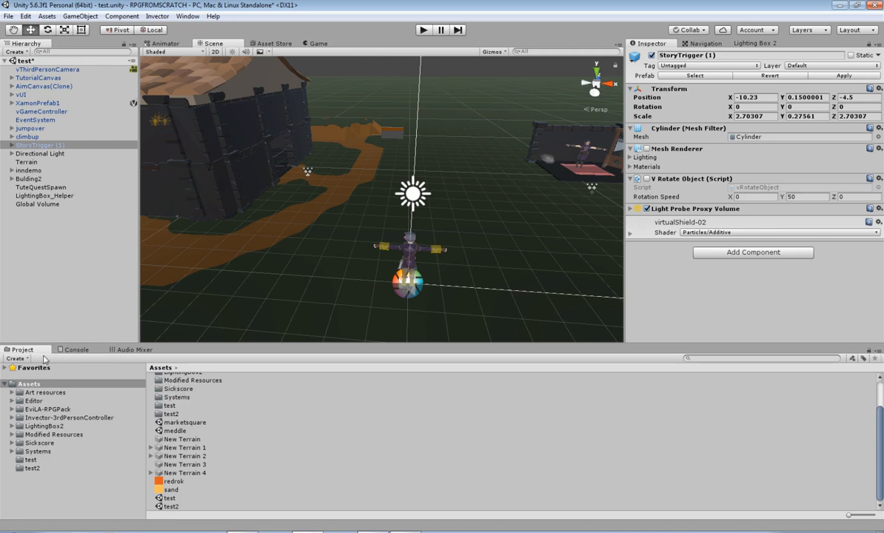
# Step: Open the LevelLoader scene from the EviLA-RPGPack Melee demo scenes folder
pyautogui.click(53, 428)
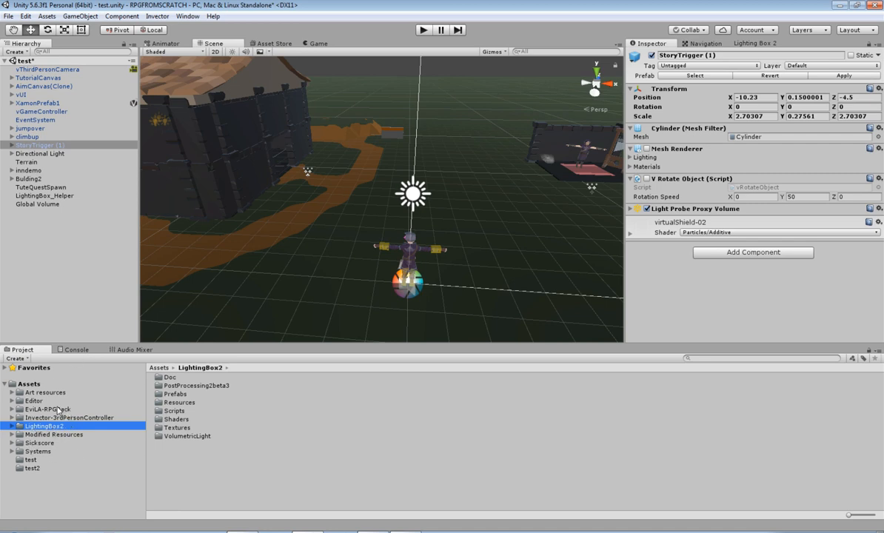
pyautogui.click(46, 409)
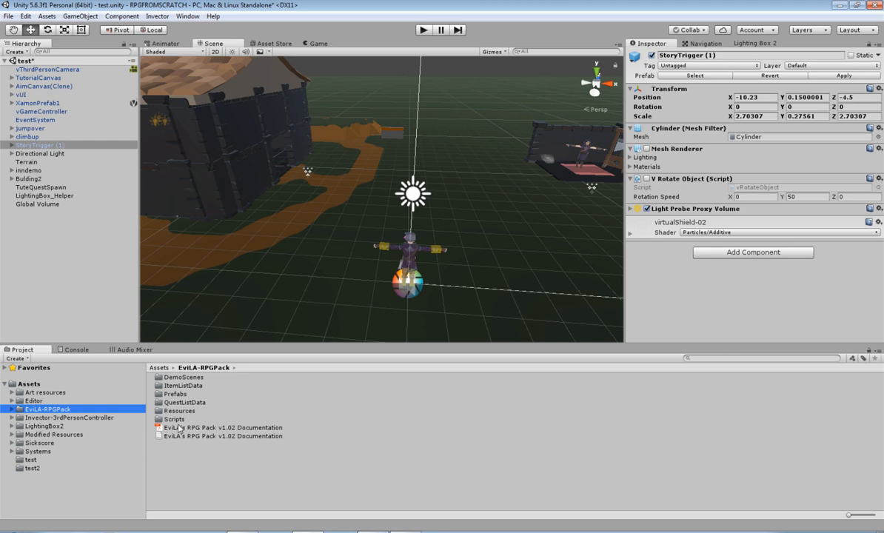
pyautogui.doubleClick(183, 377)
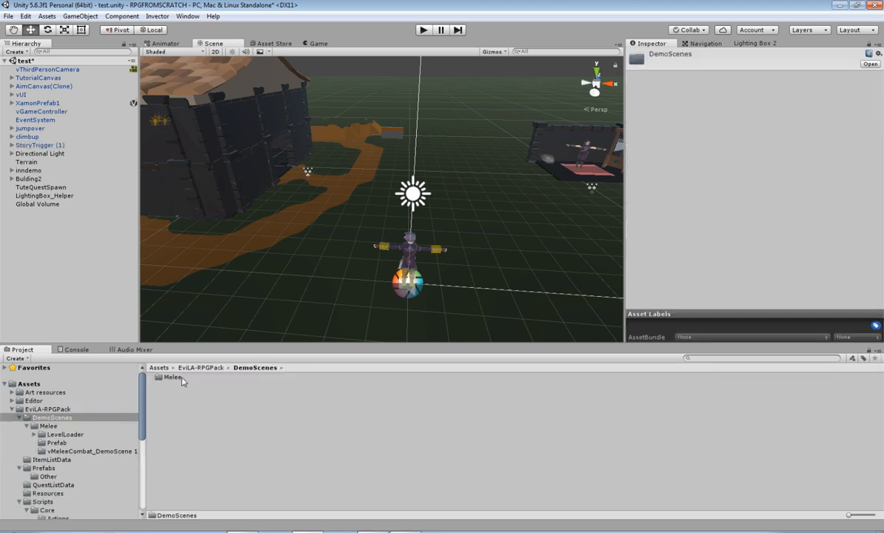
pyautogui.doubleClick(170, 378)
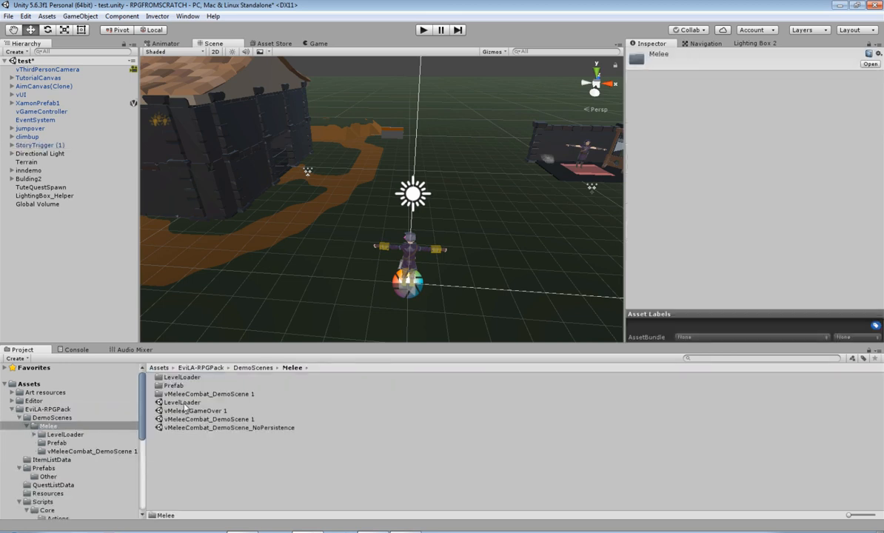
pyautogui.click(182, 404)
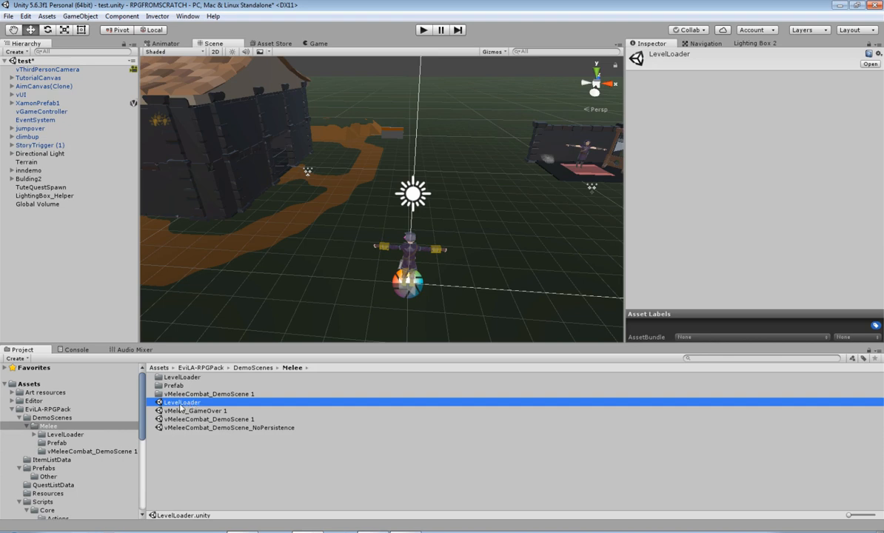
pyautogui.doubleClick(180, 405)
pyautogui.click(474, 291)
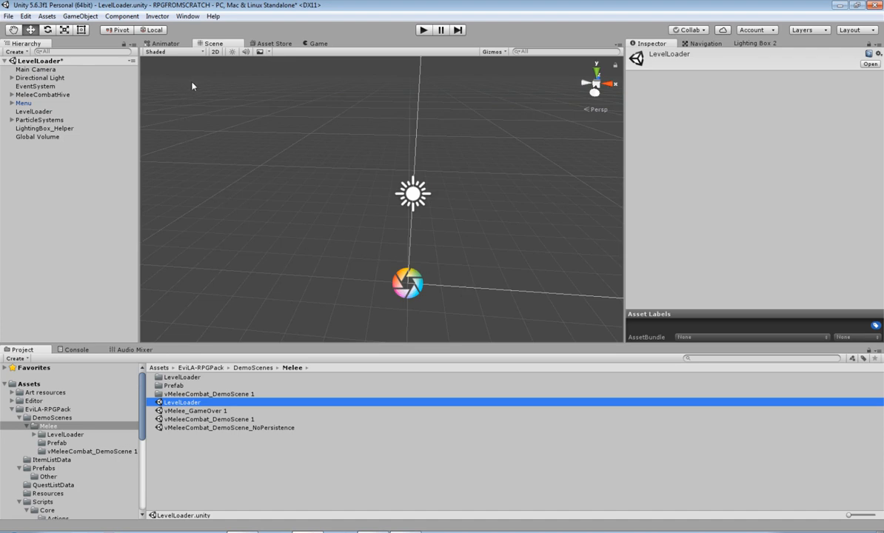
# Step: Examine the main menu canvas in the LevelLoader scene view
pyautogui.moveTo(288, 245); pyautogui.dragTo(322, 238, button='right')
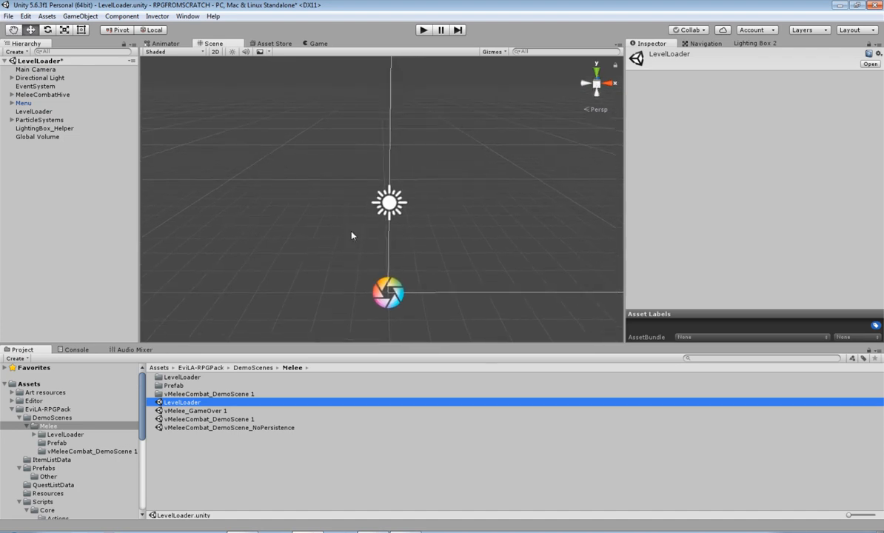
pyautogui.moveTo(413, 217); pyautogui.dragTo(240, 215, button='middle')
pyautogui.scroll(-10, 446, 216)
pyautogui.scroll(-10, 447, 214)
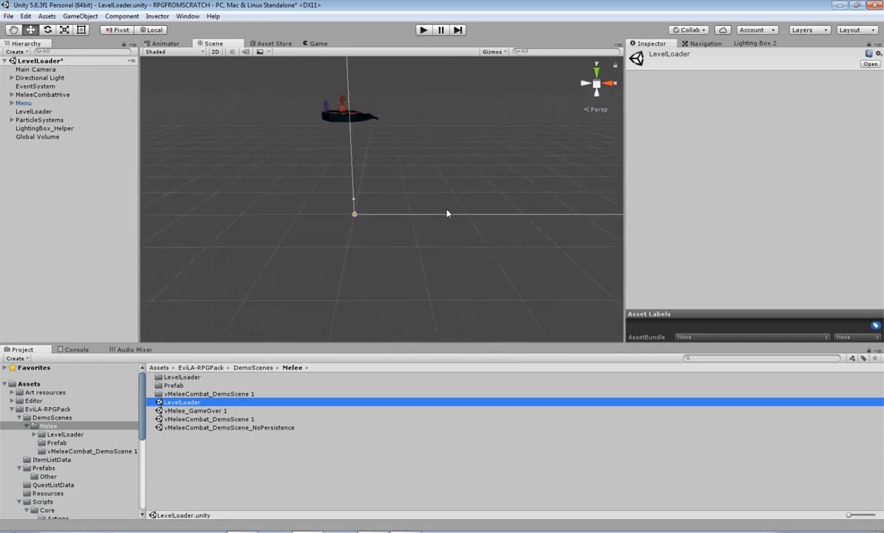
pyautogui.moveTo(486, 205); pyautogui.dragTo(318, 231, button='middle')
pyautogui.scroll(-8, 423, 215)
pyautogui.scroll(-15, 423, 216)
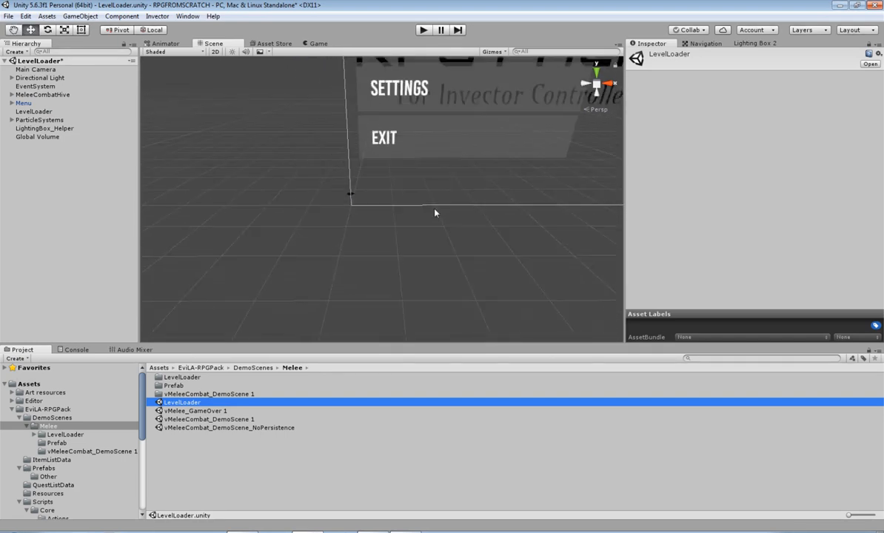
pyautogui.scroll(8, 454, 231)
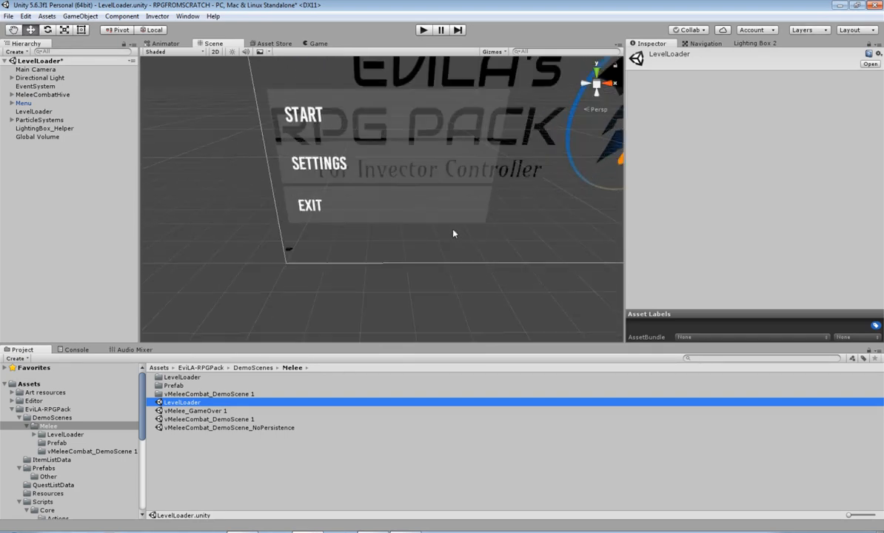
# Step: Run the LevelLoader scene and deactivate the ParticleSystems object during play
pyautogui.click(423, 30)
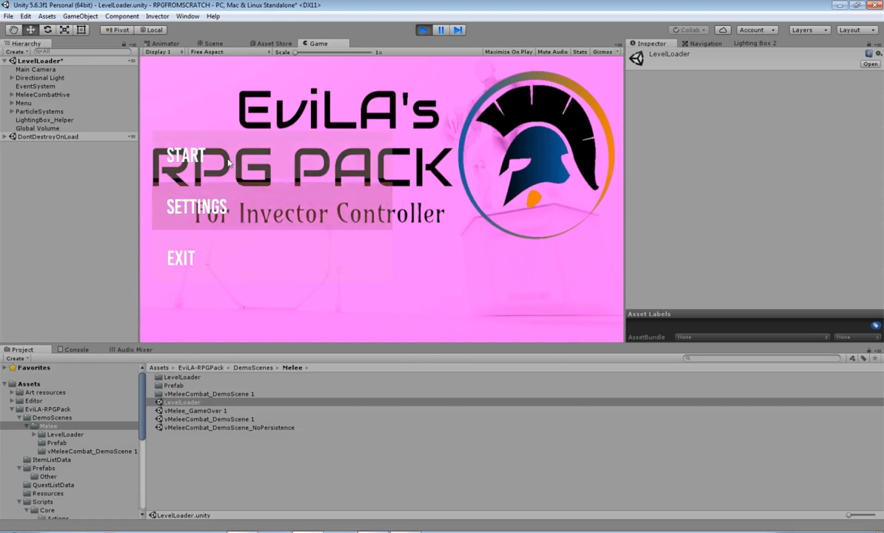
pyautogui.click(32, 112)
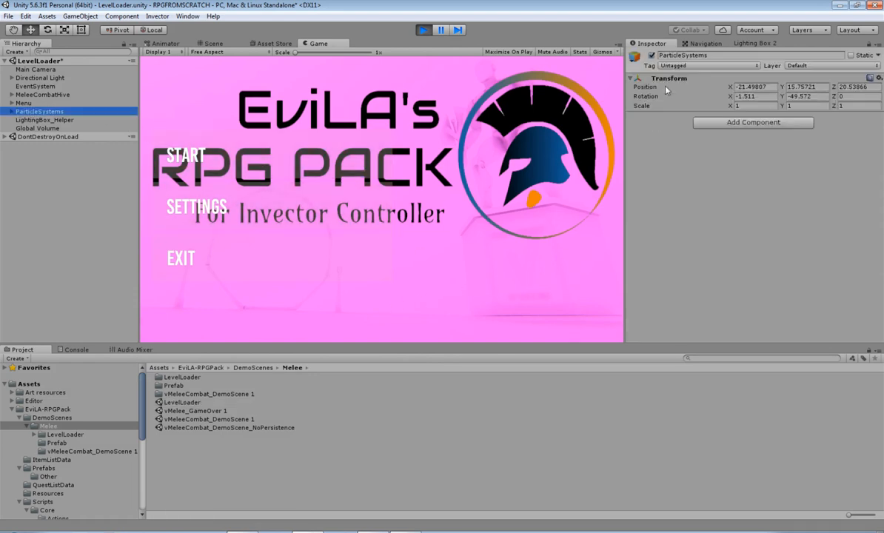
pyautogui.click(652, 55)
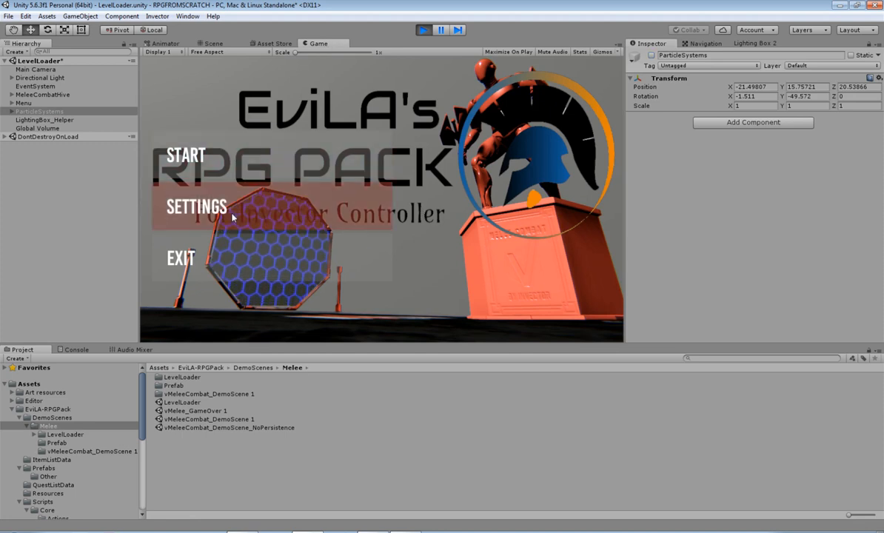
# Step: Maximize the game view and browse the Settings menu's Game, Controls, Video and Keys pages before returning to the main menu
pyautogui.rightClick(319, 44)
pyautogui.click(337, 77)
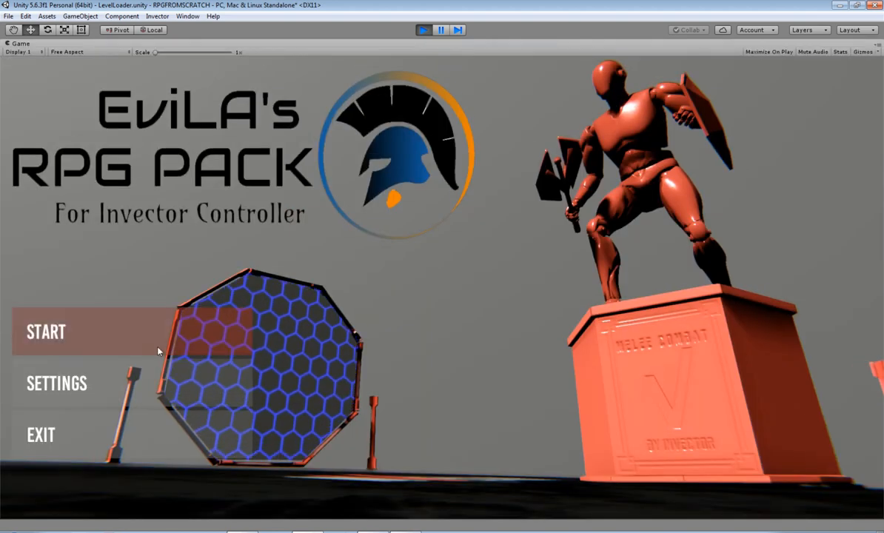
pyautogui.click(103, 378)
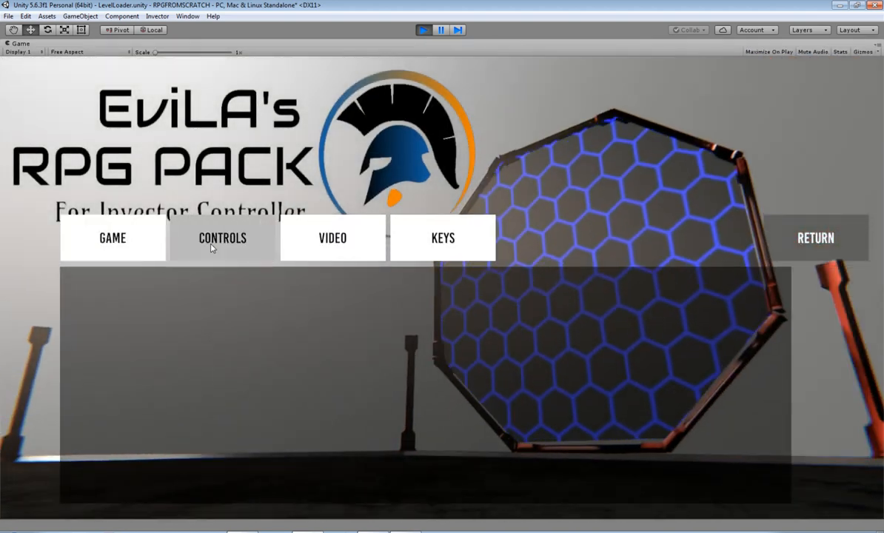
pyautogui.click(437, 238)
pyautogui.click(191, 296)
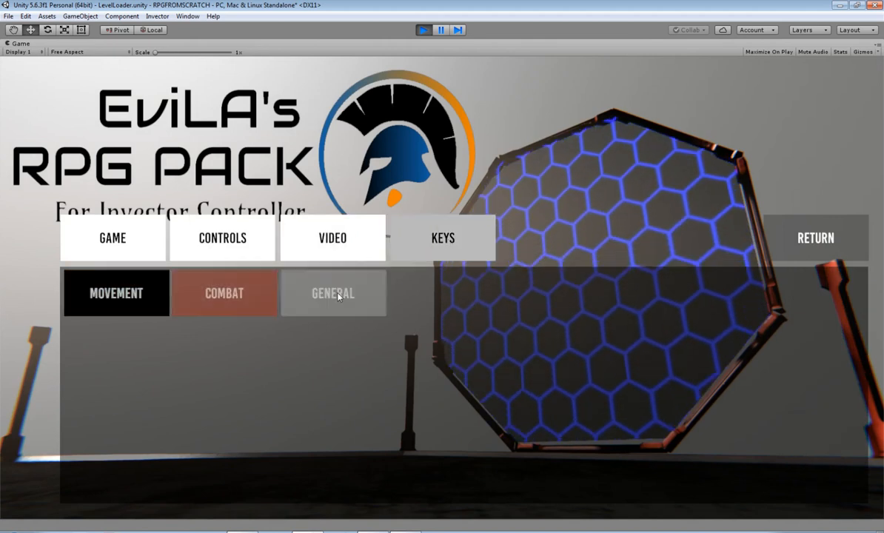
pyautogui.click(148, 285)
pyautogui.click(126, 239)
pyautogui.click(223, 239)
pyautogui.click(333, 238)
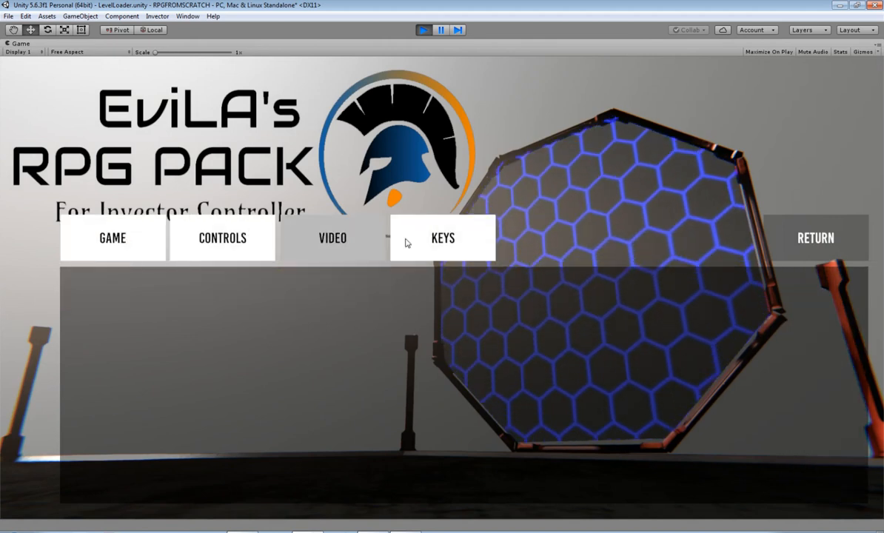
pyautogui.click(411, 241)
pyautogui.click(822, 237)
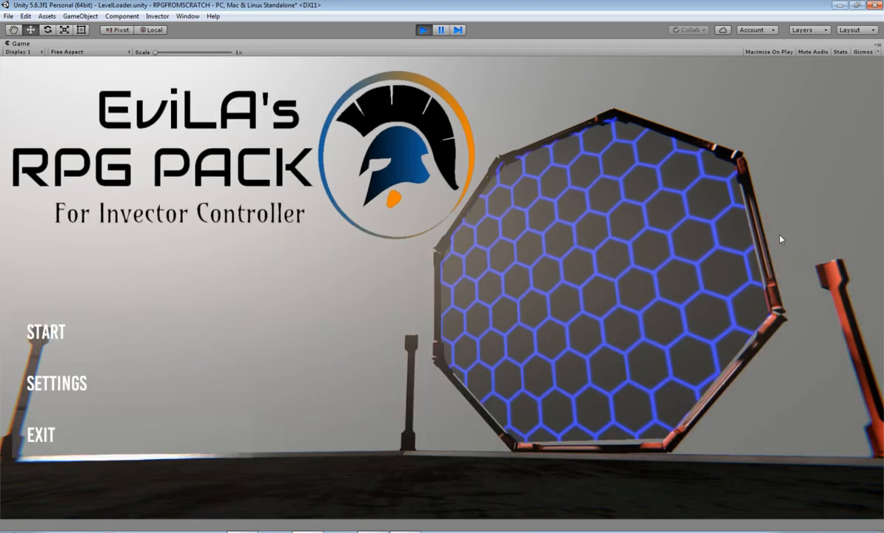
# Step: Inspect the Start submenu and its Load Game saves, then go back to the main menu
pyautogui.click(107, 345)
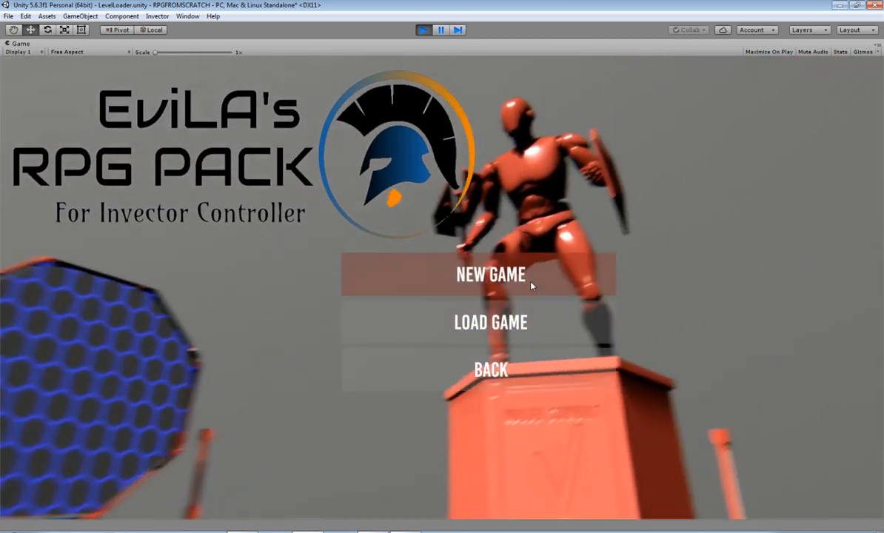
pyautogui.click(498, 334)
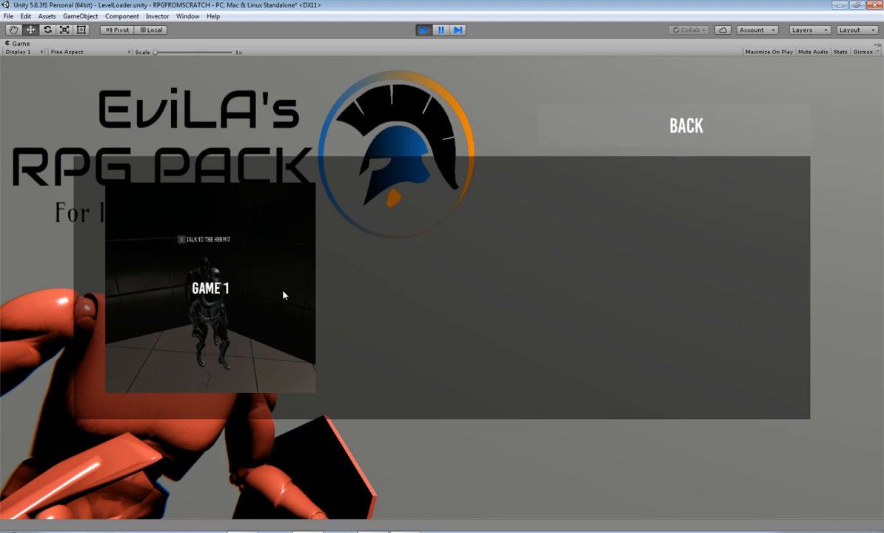
pyautogui.click(672, 135)
pyautogui.click(488, 370)
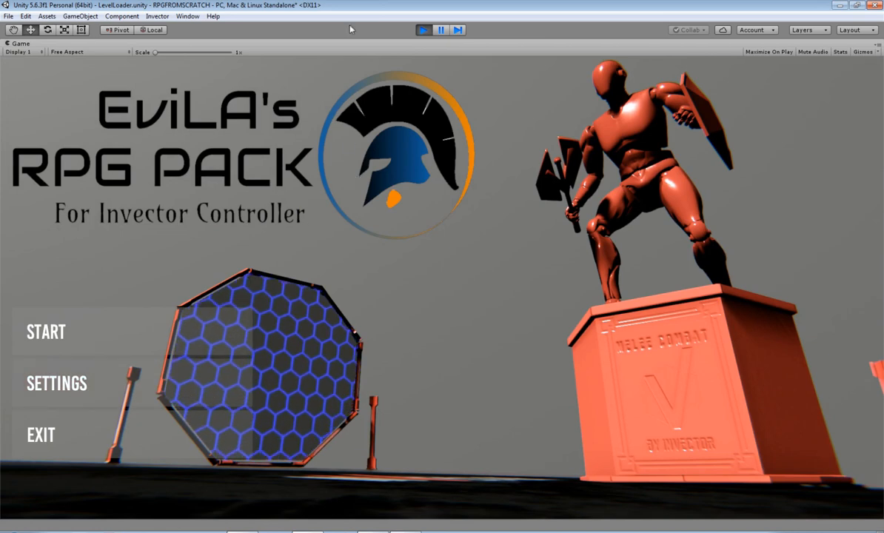
# Step: Restore the game view to its docked size and reopen the Start submenu
pyautogui.rightClick(69, 42)
pyautogui.click(102, 74)
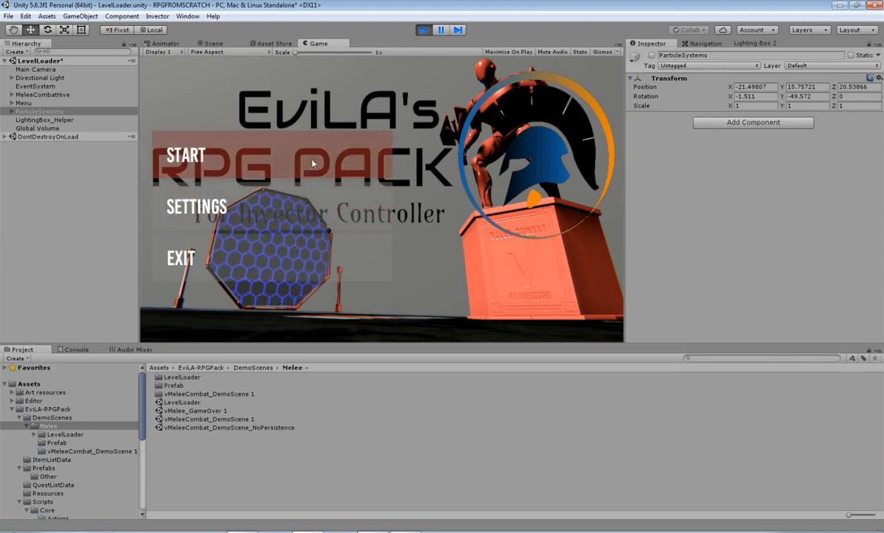
pyautogui.click(275, 159)
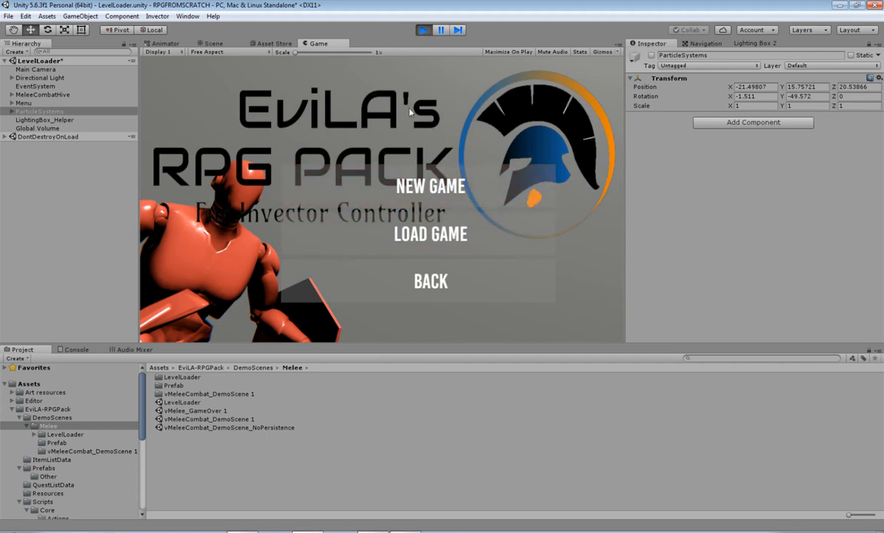
# Step: Stop the LevelLoader playtest and view the whole main menu canvas face-on in the scene view
pyautogui.click(423, 30)
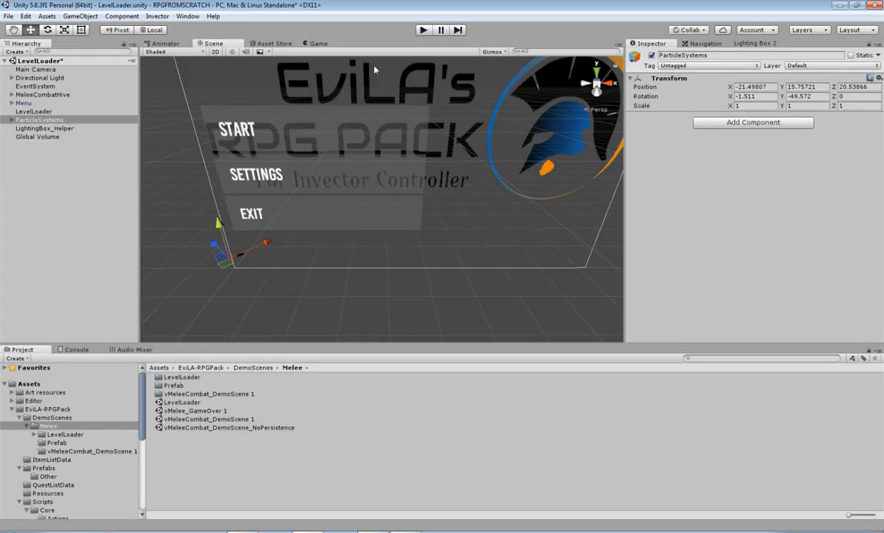
pyautogui.scroll(-2, 445, 223)
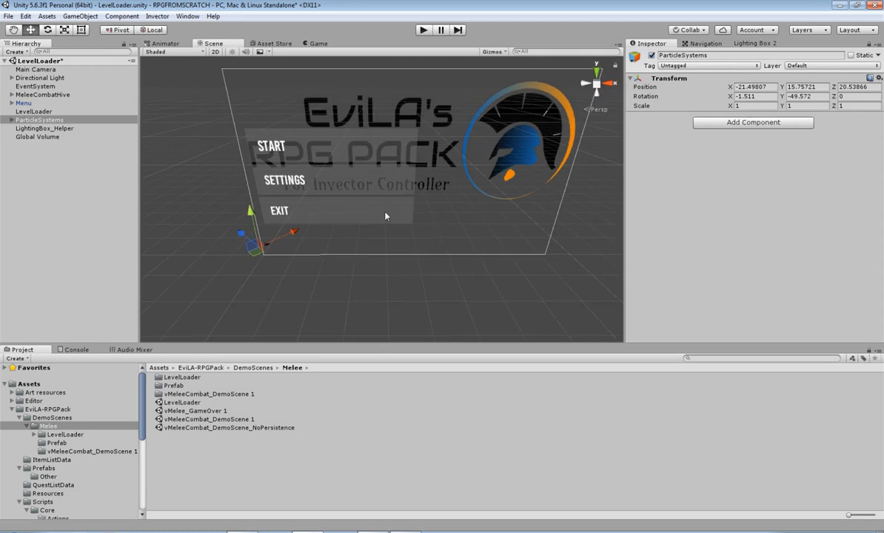
pyautogui.moveTo(398, 314); pyautogui.dragTo(393, 248, button='right')
pyautogui.moveTo(457, 262); pyautogui.dragTo(440, 191, button='middle')
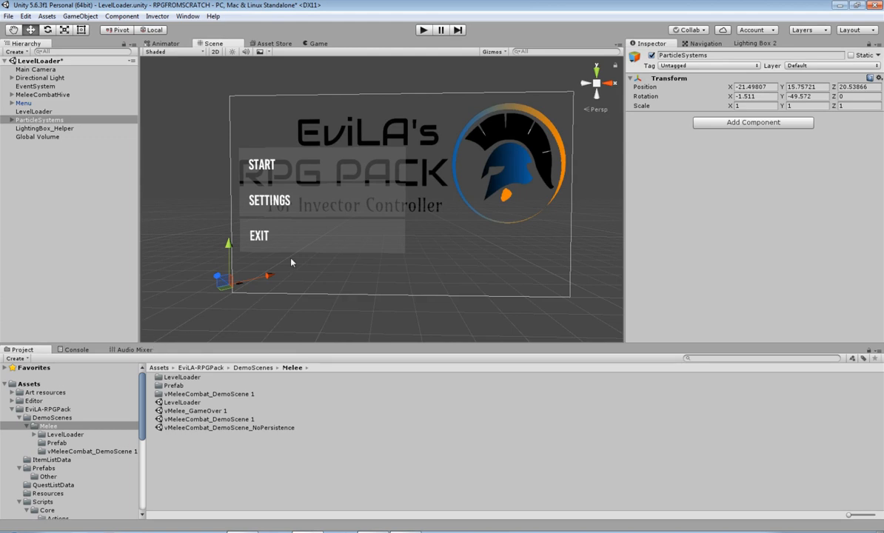
# Step: Playtest the LevelLoader scene, try to start a new game from its Start submenu, and stop the playtest
pyautogui.click(423, 30)
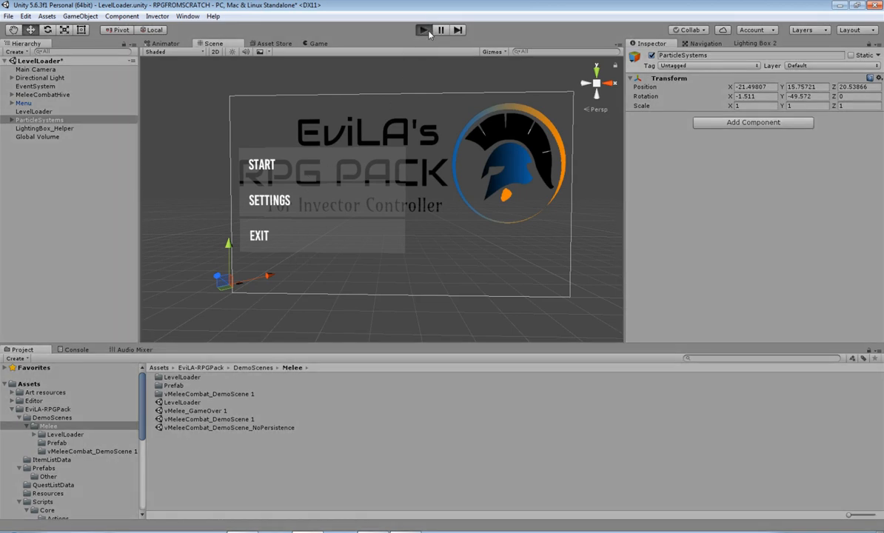
pyautogui.click(282, 169)
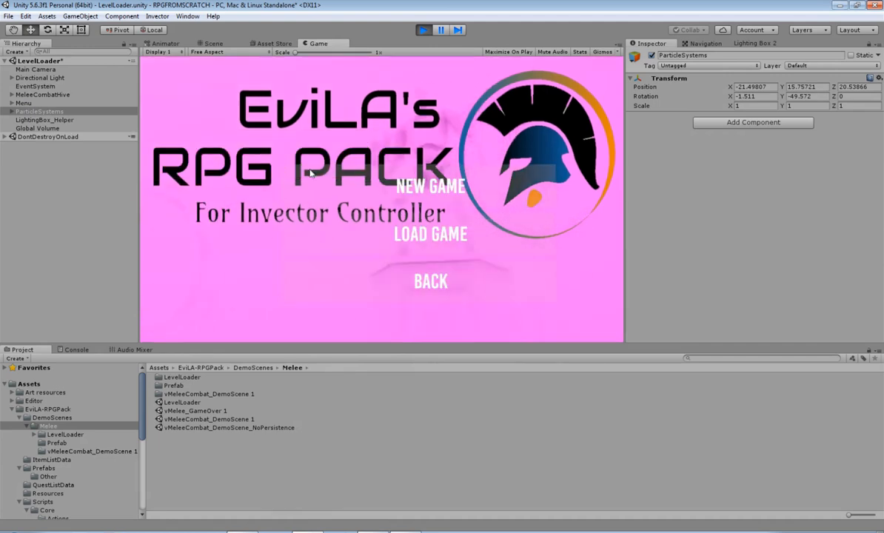
pyautogui.click(444, 190)
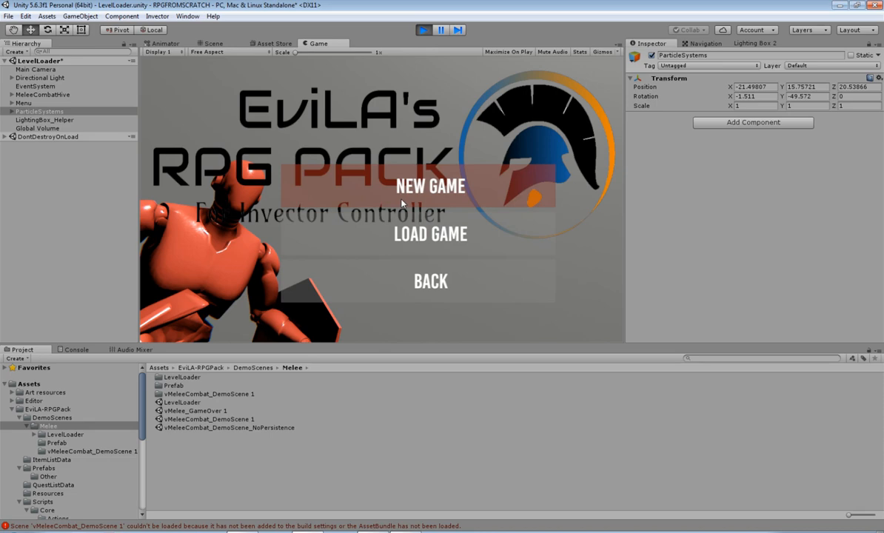
pyautogui.click(423, 30)
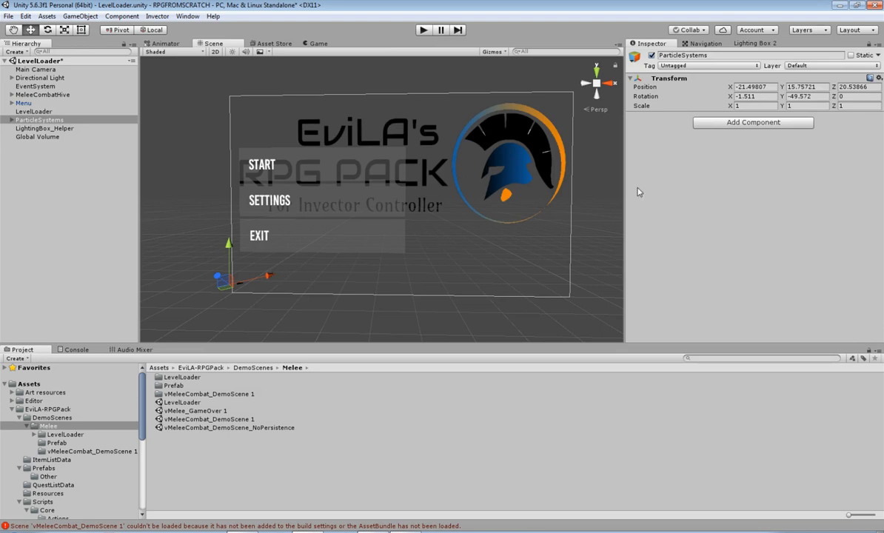
# Step: Add the open LevelLoader scene to the Scenes In Build list in the Build Settings
pyautogui.click(8, 16)
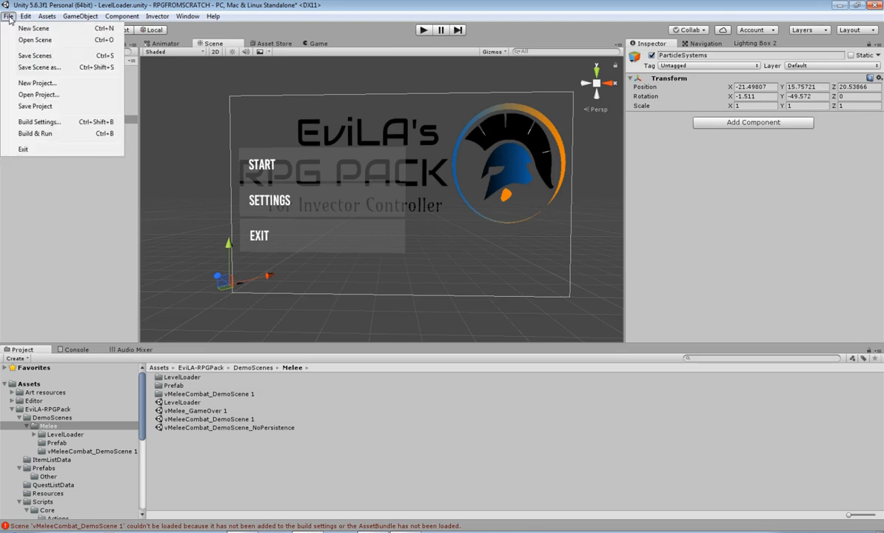
pyautogui.click(42, 124)
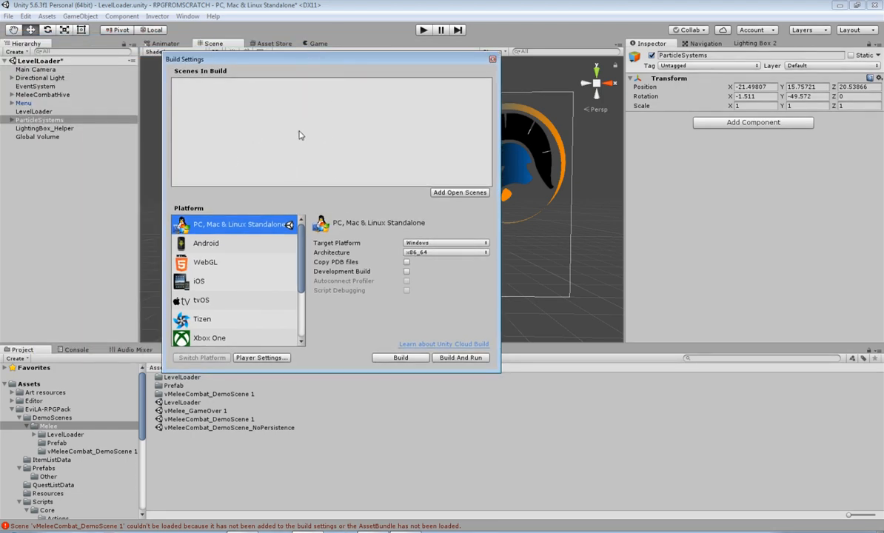
pyautogui.click(460, 192)
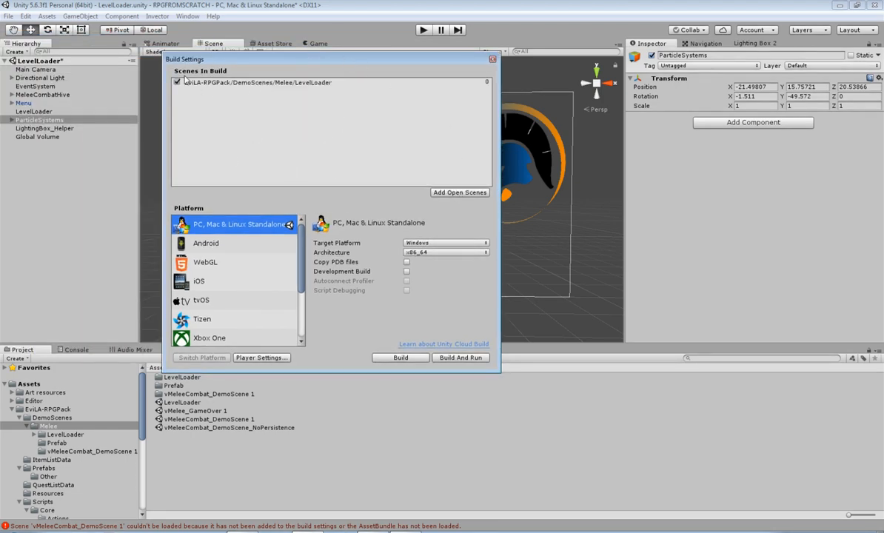
# Step: Add vMeleeCombat_DemoScene 1 and vMelee_GameOver 1 to the build scenes after LevelLoader, then close the Build Settings
pyautogui.moveTo(283, 59); pyautogui.dragTo(527, 60)
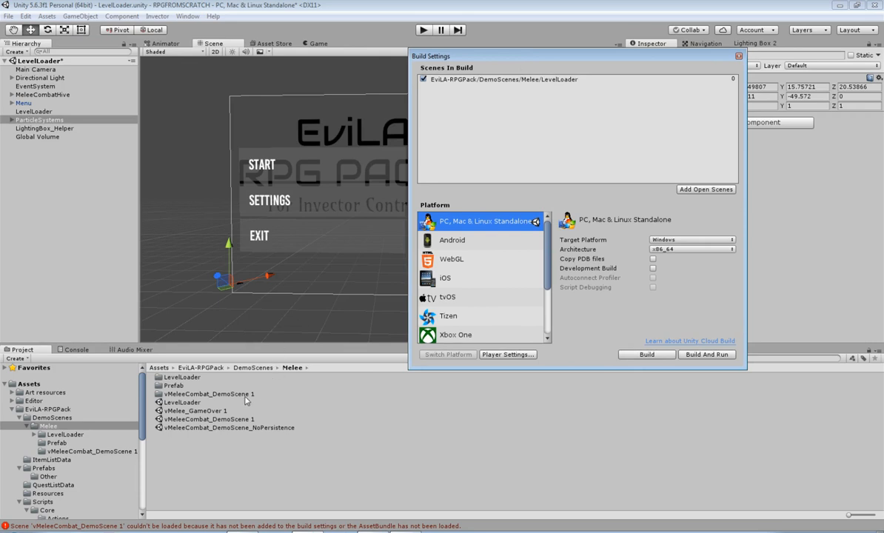
pyautogui.click(195, 411)
pyautogui.click(201, 419)
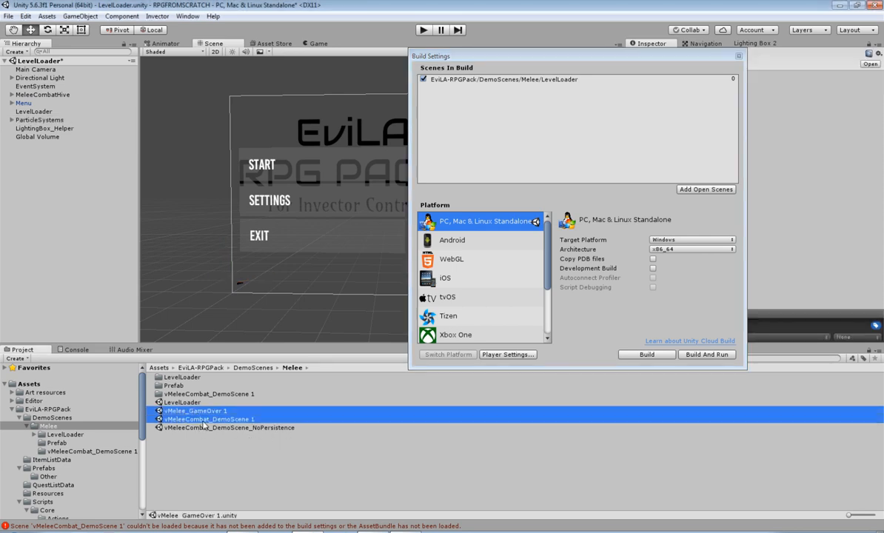
pyautogui.moveTo(229, 426); pyautogui.dragTo(480, 123)
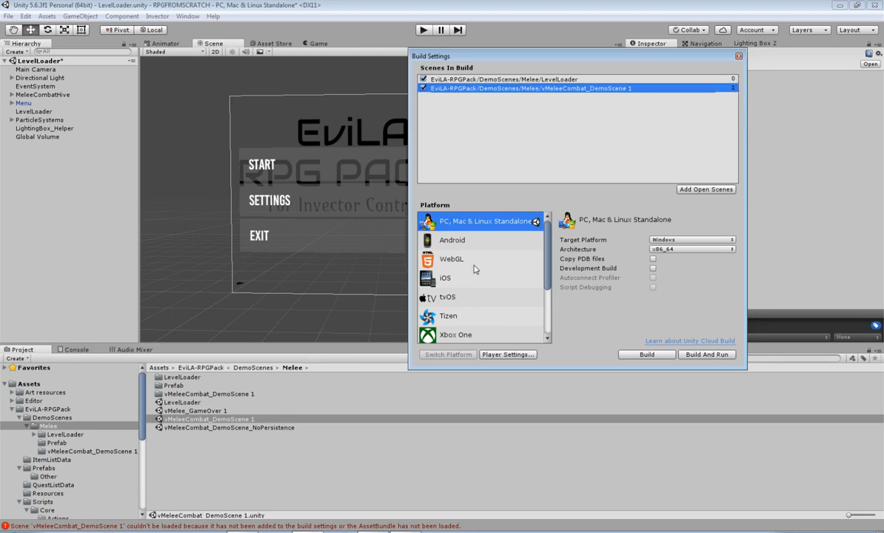
pyautogui.moveTo(194, 411); pyautogui.dragTo(300, 368)
pyautogui.moveTo(522, 132); pyautogui.dragTo(522, 130)
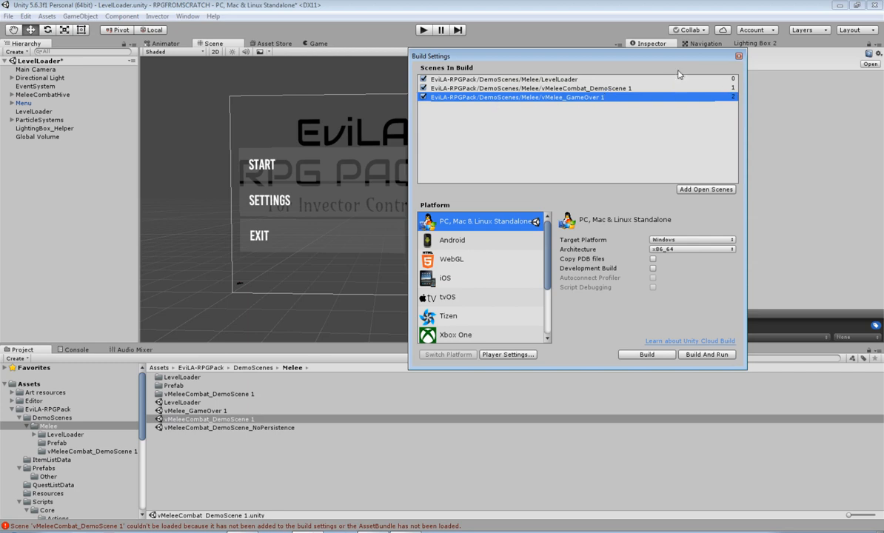
pyautogui.moveTo(698, 59); pyautogui.dragTo(360, 67)
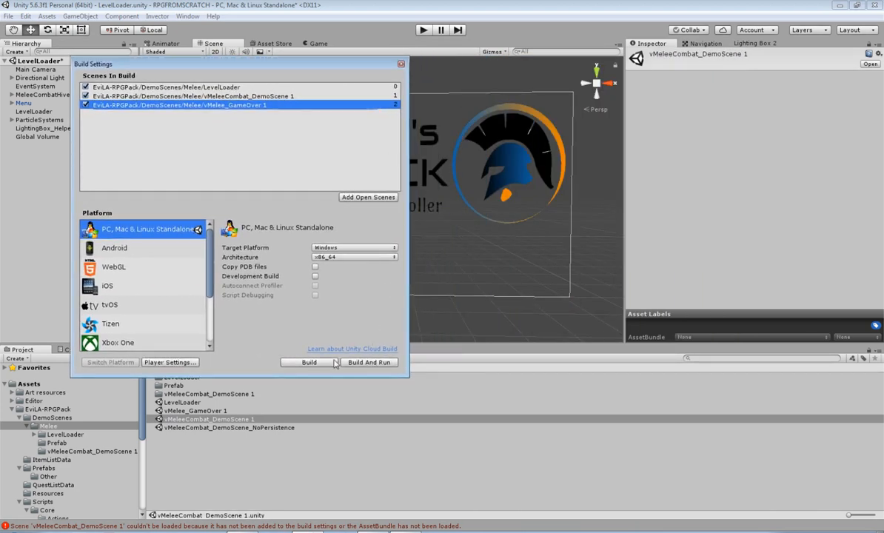
pyautogui.click(401, 65)
# Step: Playtest LevelLoader again, start a new game and run the character through the melee demo scene
pyautogui.click(423, 30)
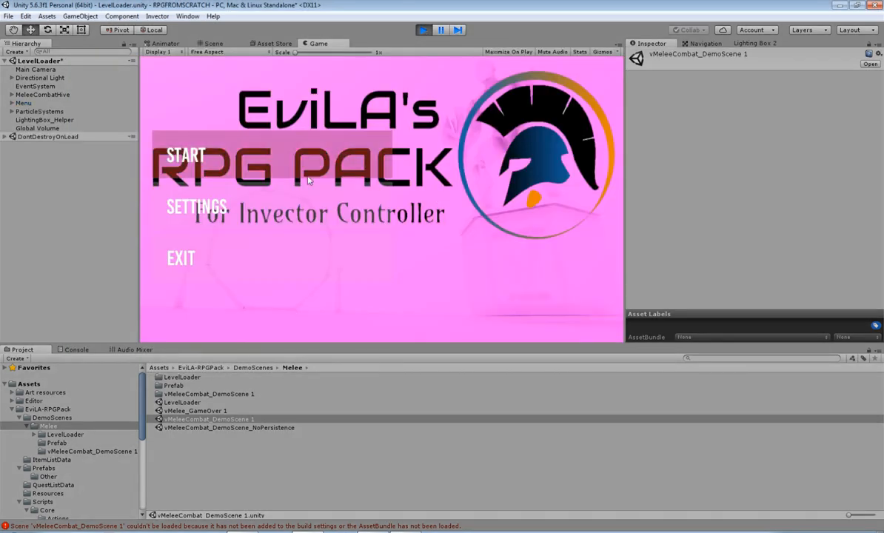
pyautogui.click(407, 183)
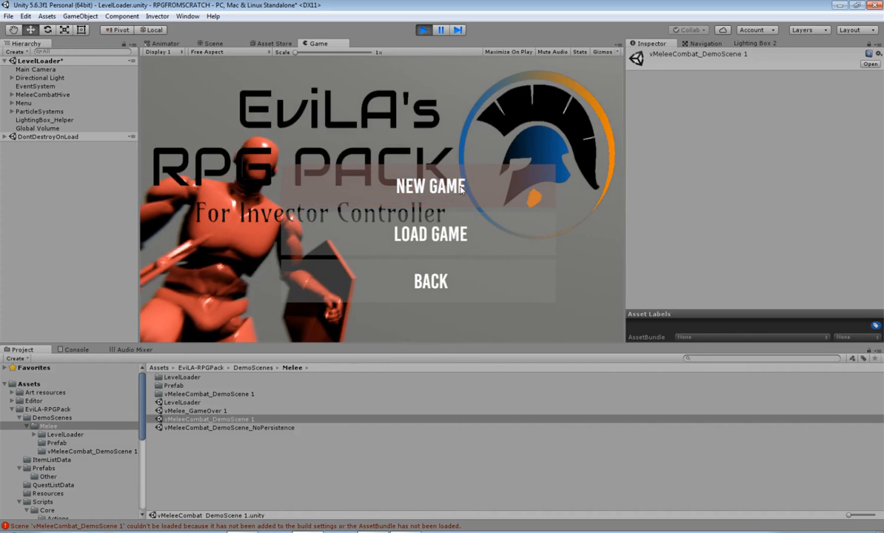
pyautogui.doubleClick(247, 420)
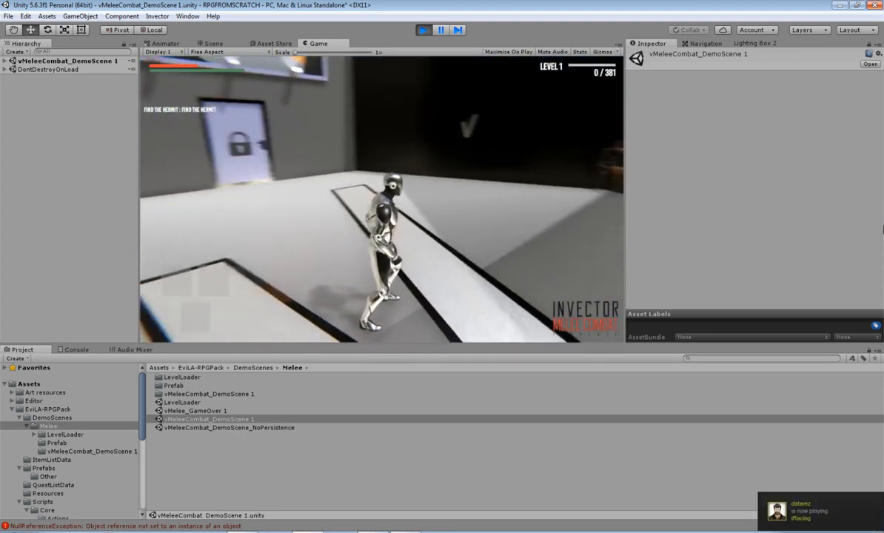
pyautogui.press('s')
pyautogui.press('w')
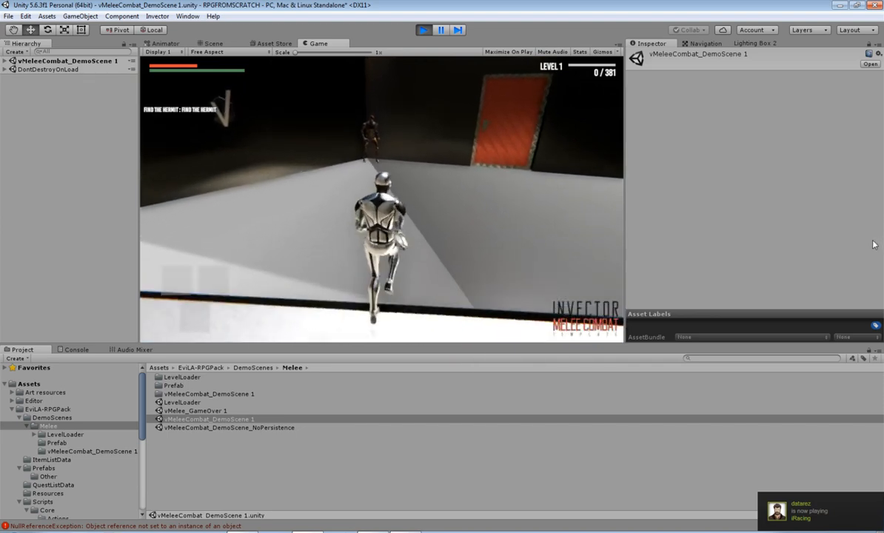
# Step: Check the Lighting Box 2 screen effects while running the character around the arena, then return to the Inspector
pyautogui.click(756, 43)
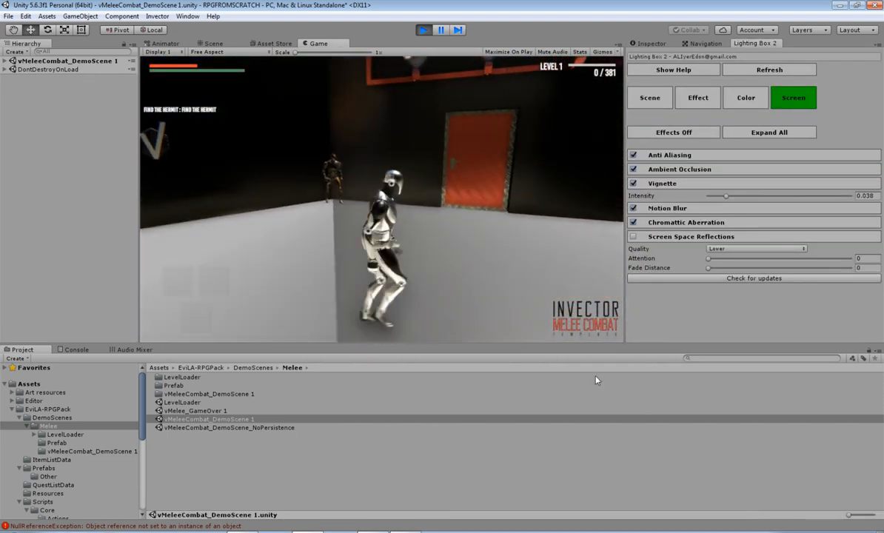
pyautogui.press('s')
pyautogui.press('w')
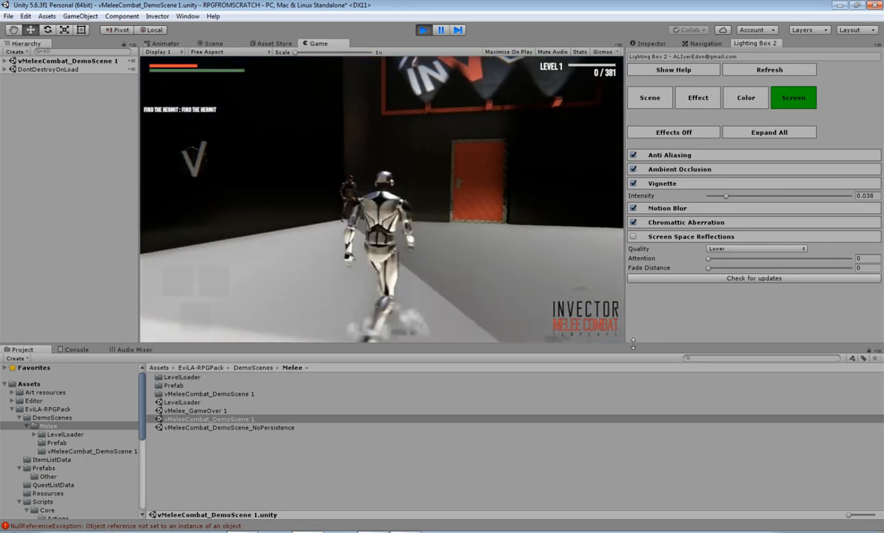
pyautogui.press('d')
pyautogui.press('s')
pyautogui.press('a')
pyautogui.press('w')
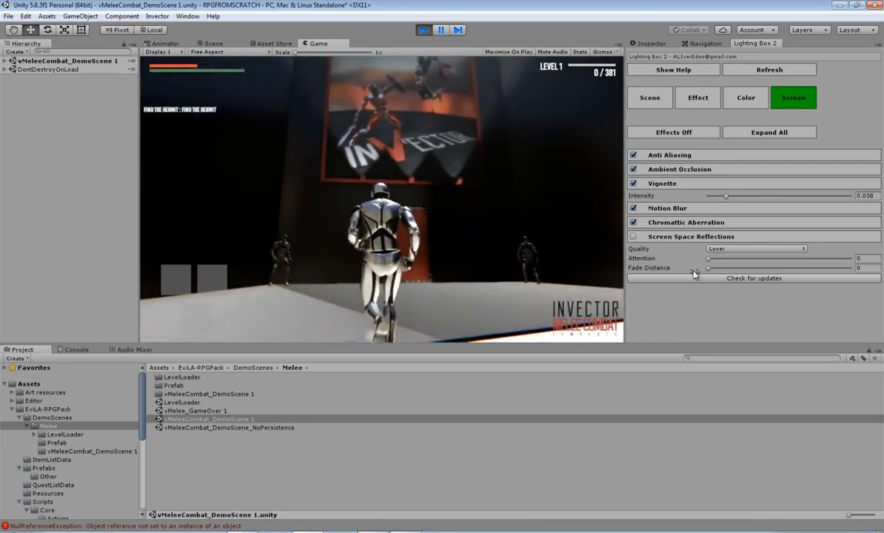
pyautogui.press('a')
pyautogui.press('w')
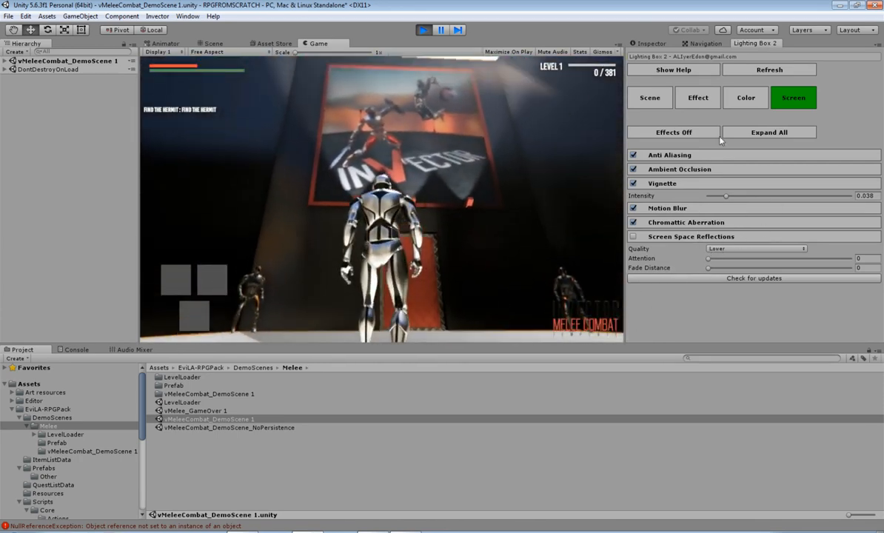
pyautogui.click(649, 44)
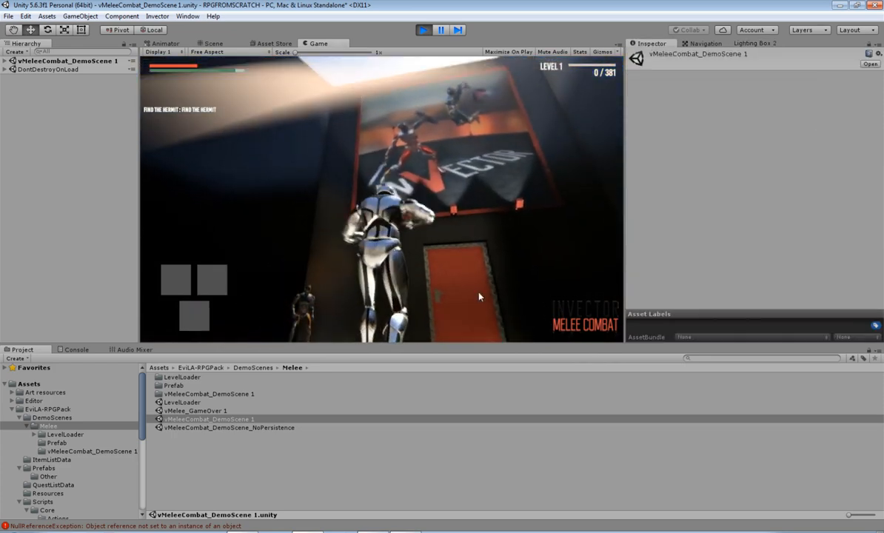
# Step: Move the character in the running demo scene and maximize the game view
pyautogui.click(479, 296)
pyautogui.press('s')
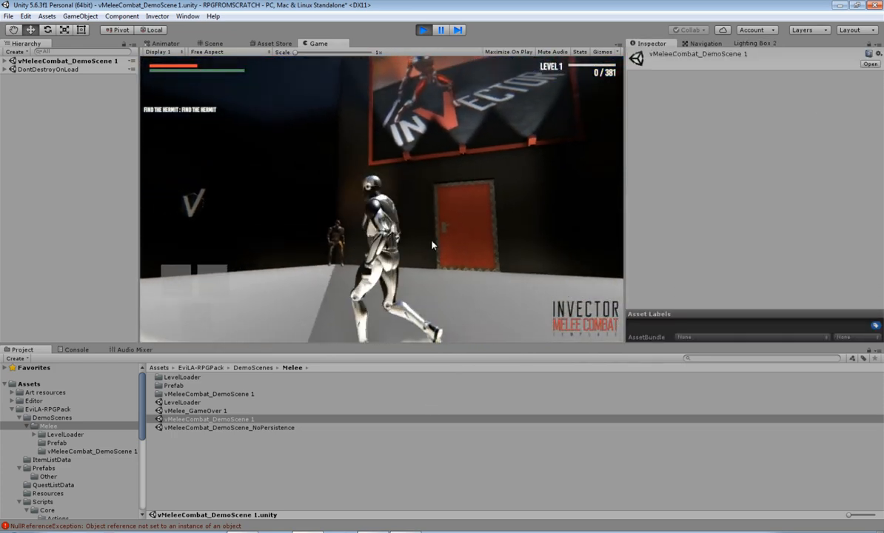
pyautogui.moveTo(295, 52)
pyautogui.mouseDown()
pyautogui.moveTo(333, 51)
pyautogui.moveTo(295, 53)
pyautogui.mouseUp()
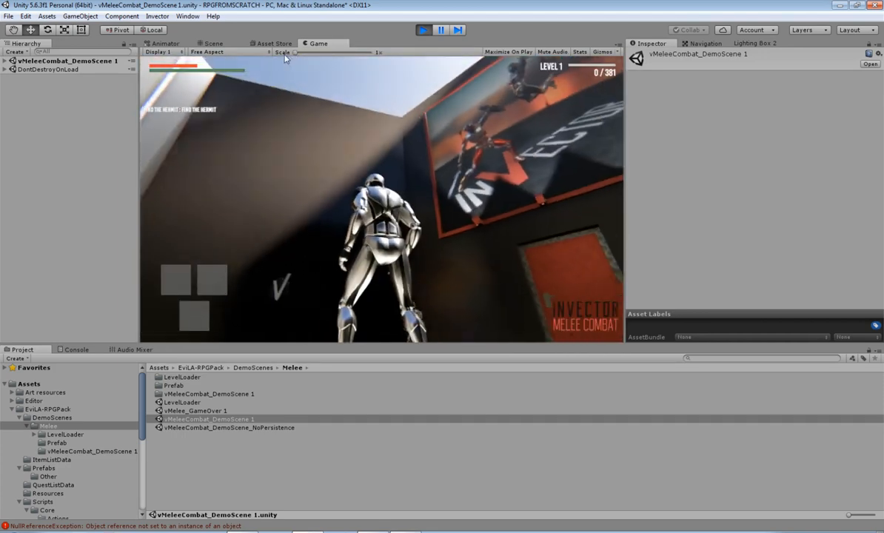
pyautogui.rightClick(318, 43)
pyautogui.click(345, 74)
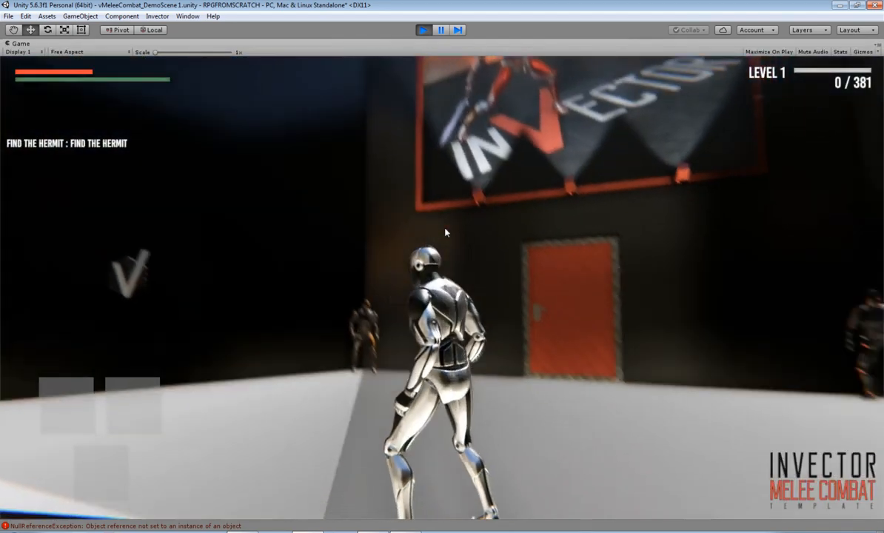
# Step: Test the in-game pause menu by resuming once, then pausing again and exiting to the main menu
pyautogui.press('Escape')
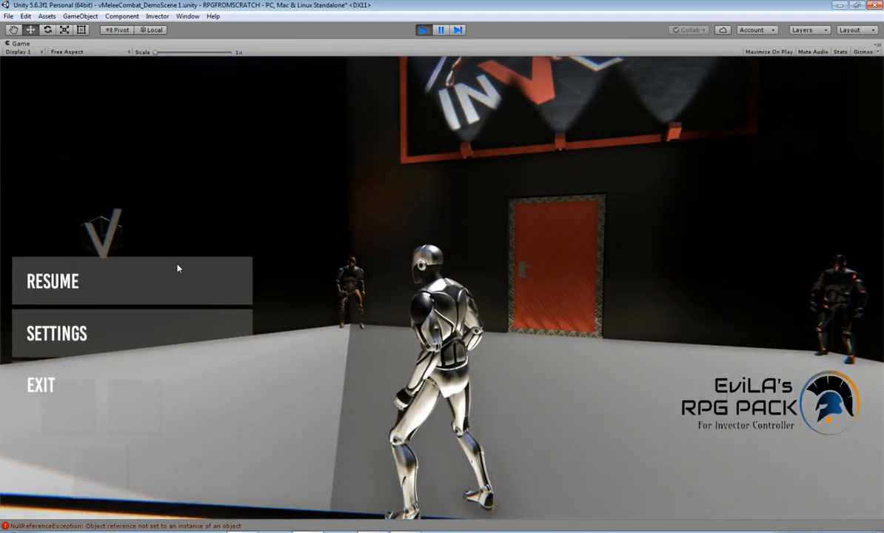
pyautogui.click(124, 281)
pyautogui.press('Escape')
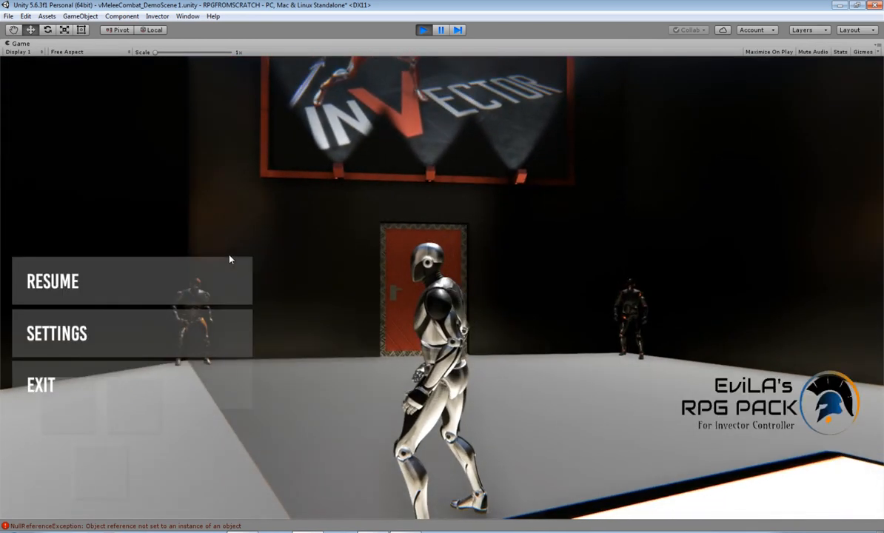
pyautogui.click(92, 381)
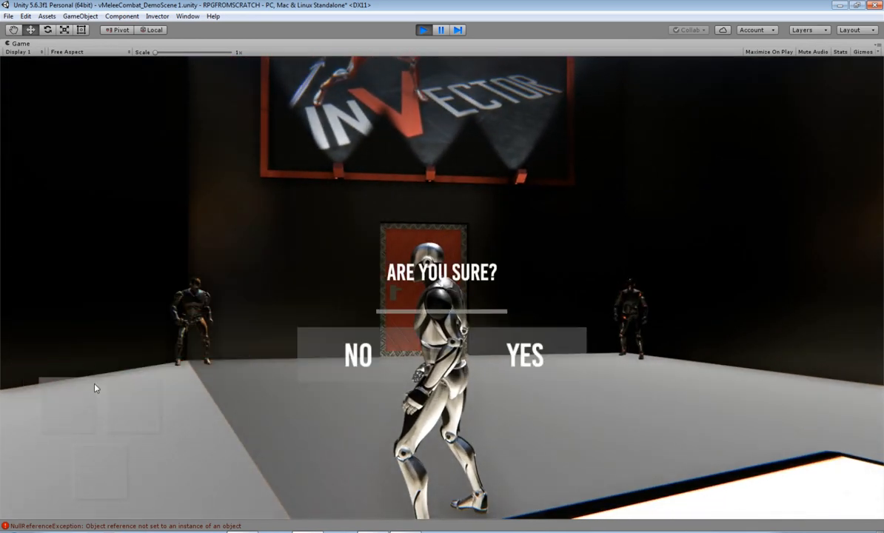
pyautogui.click(513, 359)
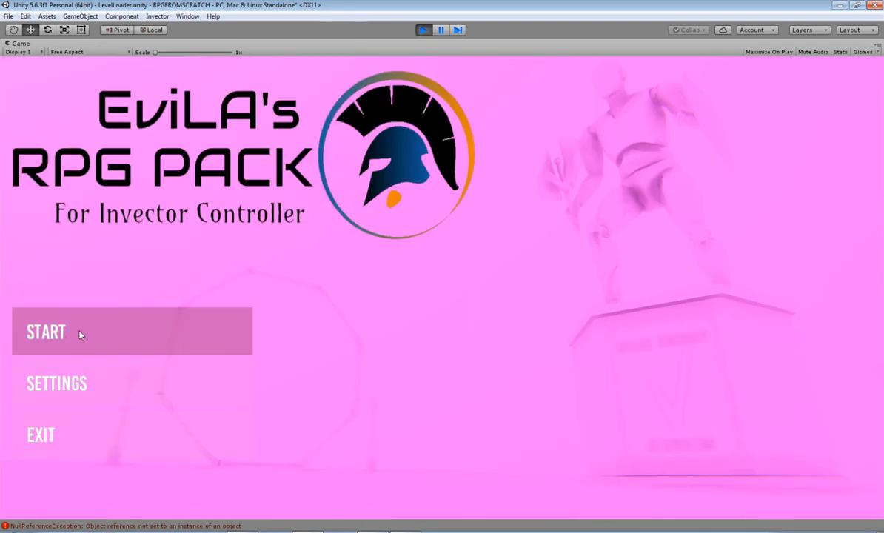
# Step: Load the Game 1 save from the Start submenu and run the character around the demo scene
pyautogui.click(80, 334)
pyautogui.click(451, 320)
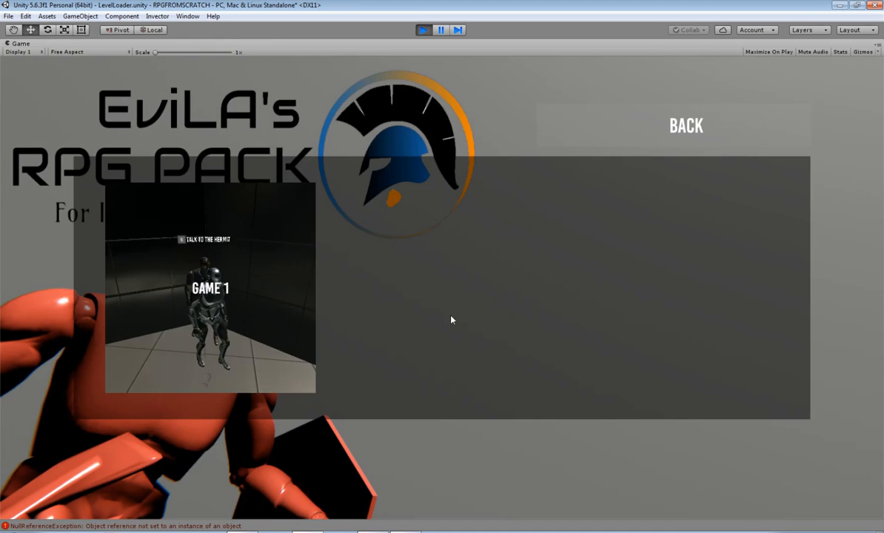
pyautogui.click(199, 303)
pyautogui.click(624, 223)
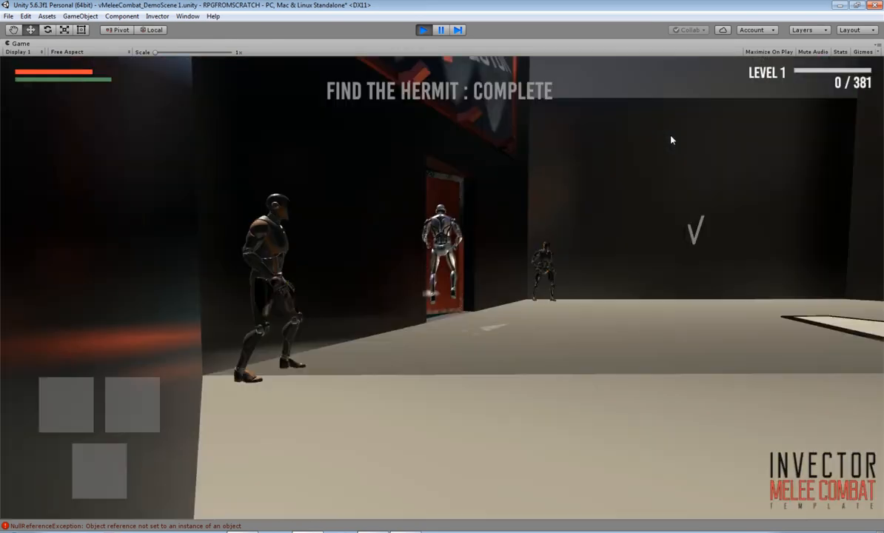
pyautogui.press('d')
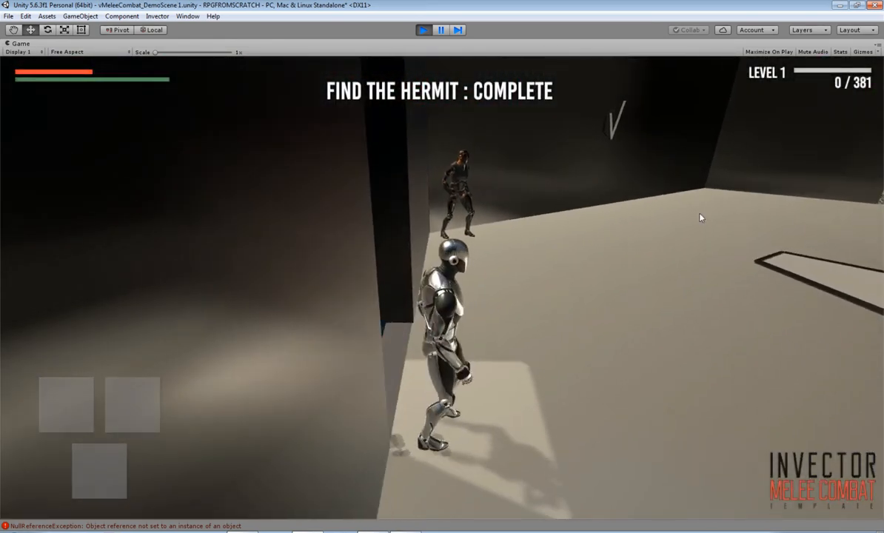
pyautogui.press('s')
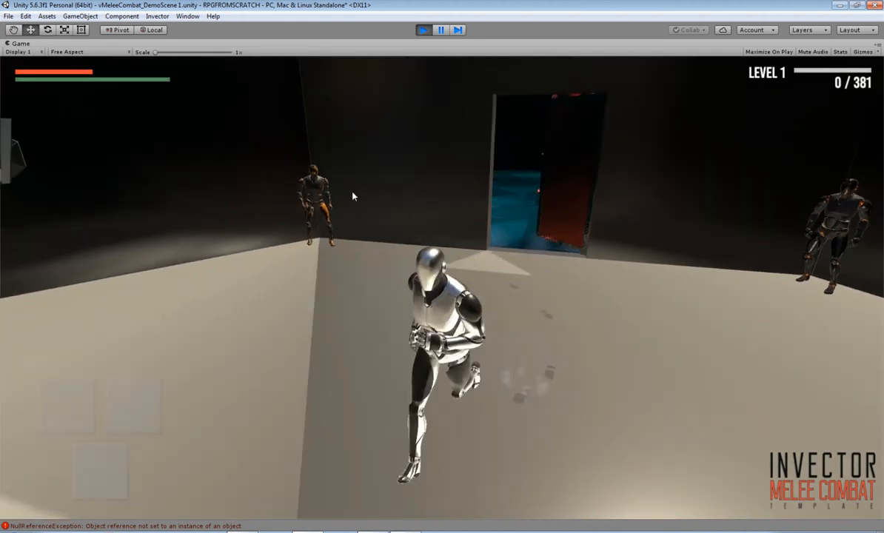
# Step: Pause the game and browse the Keys, Video, Controls and Game pages of the in-game settings
pyautogui.press('Escape')
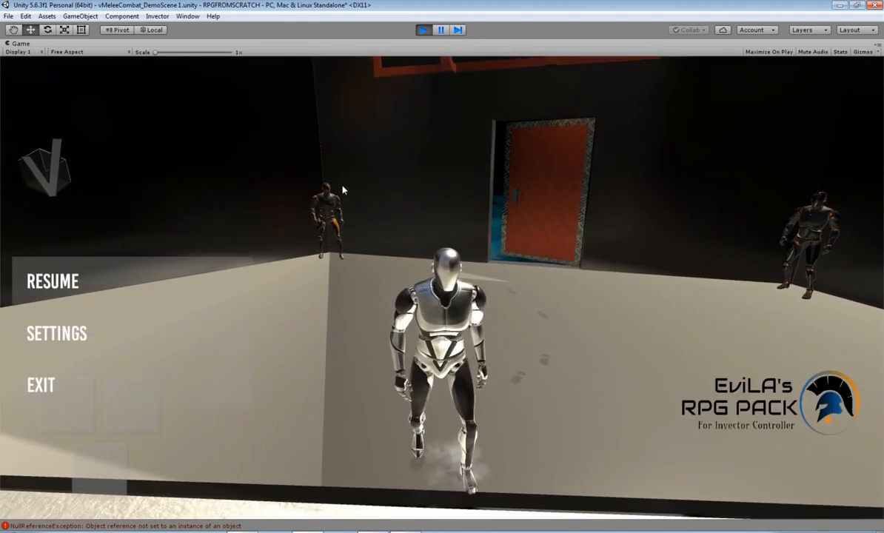
pyautogui.click(105, 334)
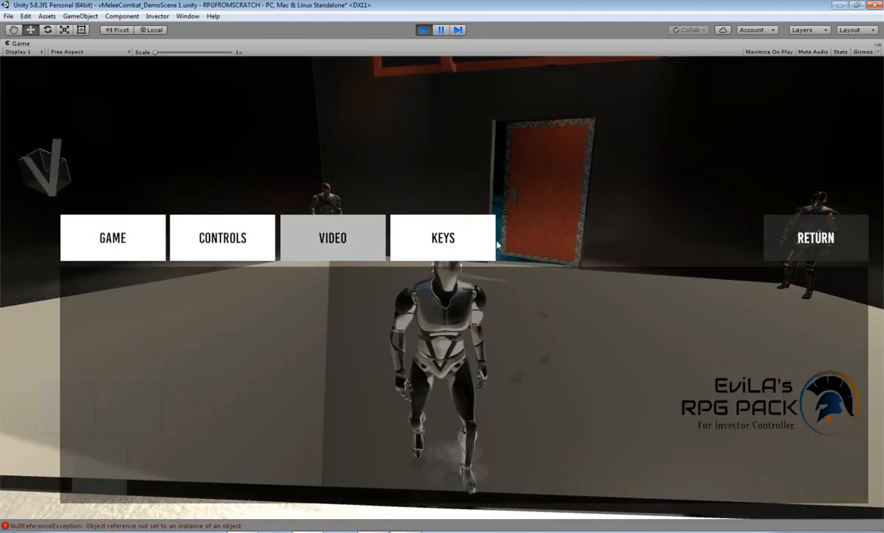
pyautogui.click(444, 247)
pyautogui.click(312, 252)
pyautogui.click(226, 250)
pyautogui.click(112, 250)
pyautogui.click(454, 245)
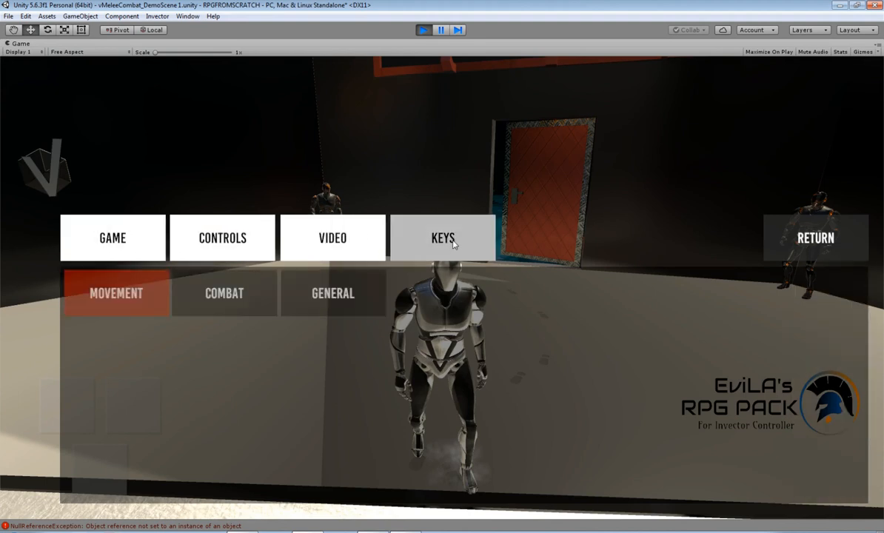
# Step: Leave the in-game settings, resume the game, and run and jump the character around the demo scene
pyautogui.click(774, 243)
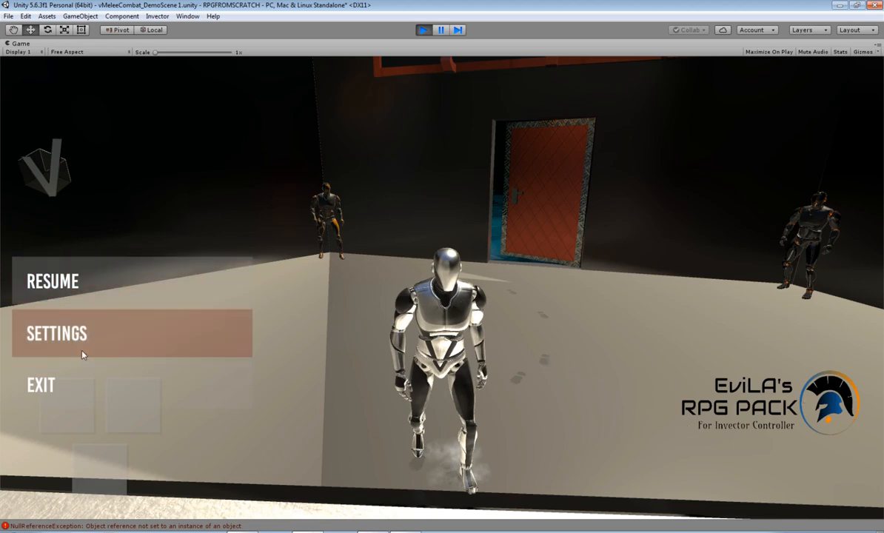
pyautogui.click(104, 283)
pyautogui.press('w')
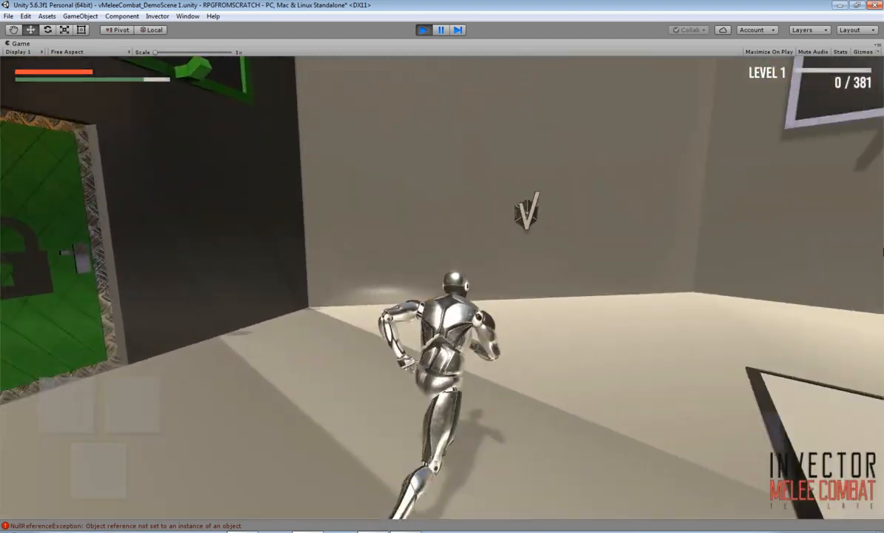
pyautogui.press('space')
pyautogui.press('w')
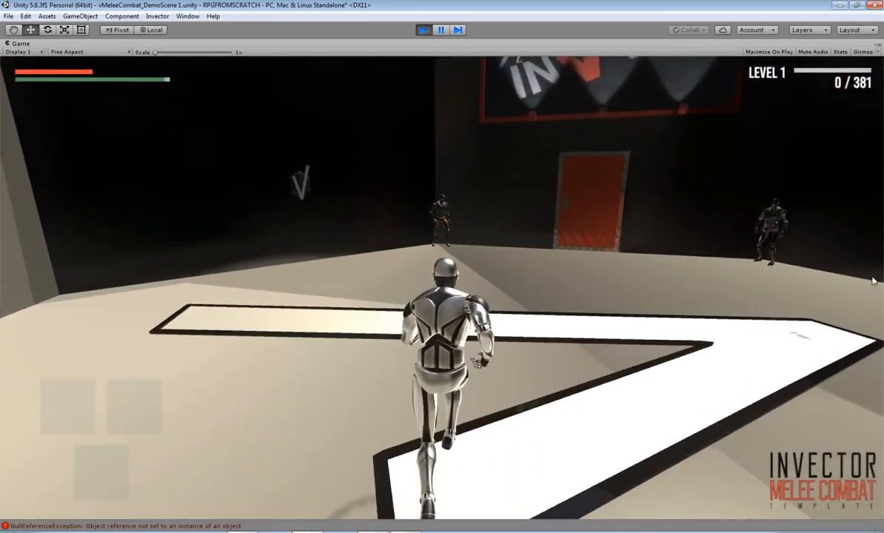
pyautogui.press('space')
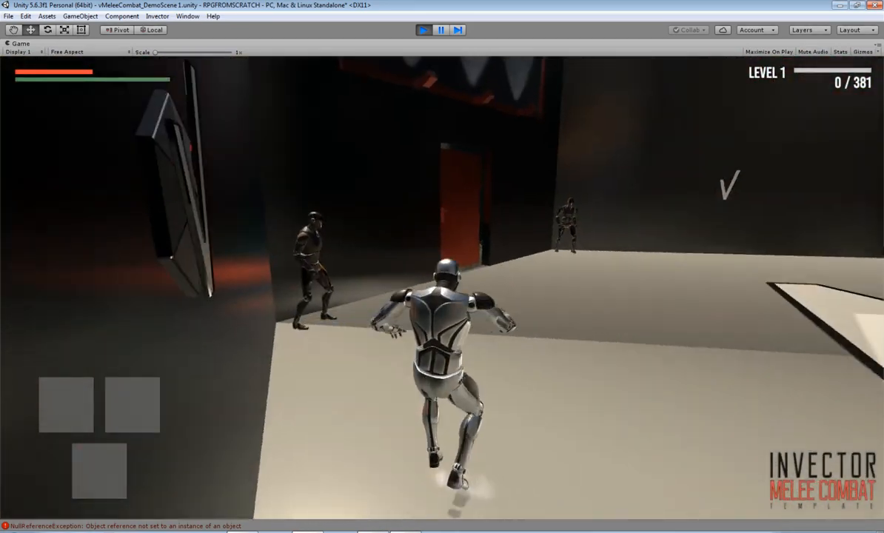
pyautogui.press('w')
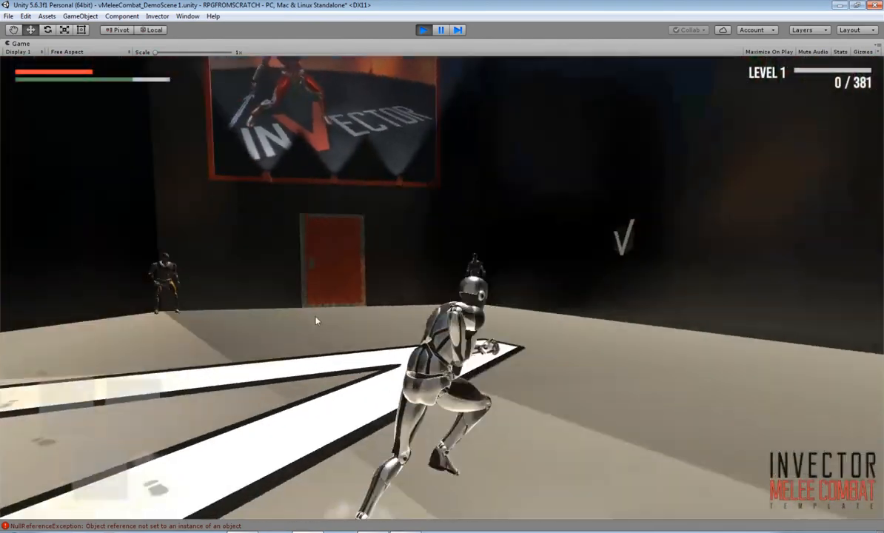
pyautogui.press('a')
pyautogui.press('d')
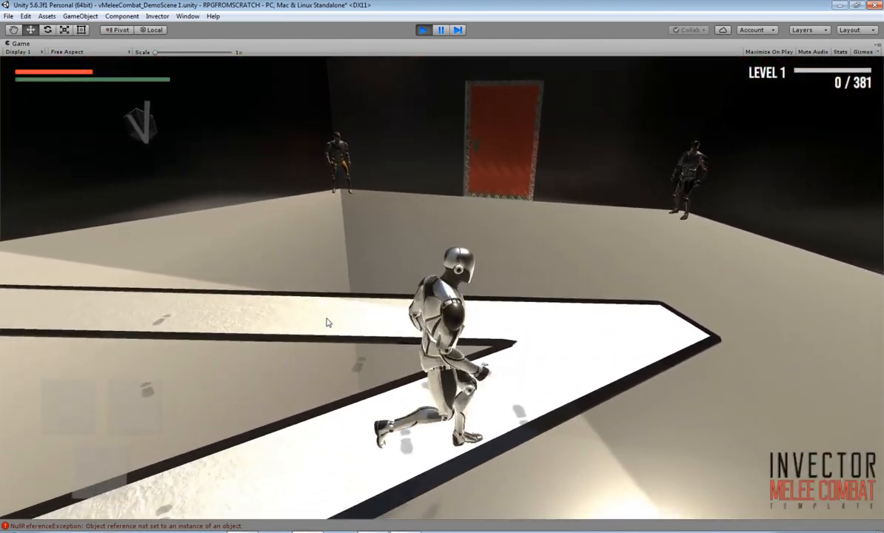
pyautogui.press('s')
pyautogui.press('a')
pyautogui.press('w')
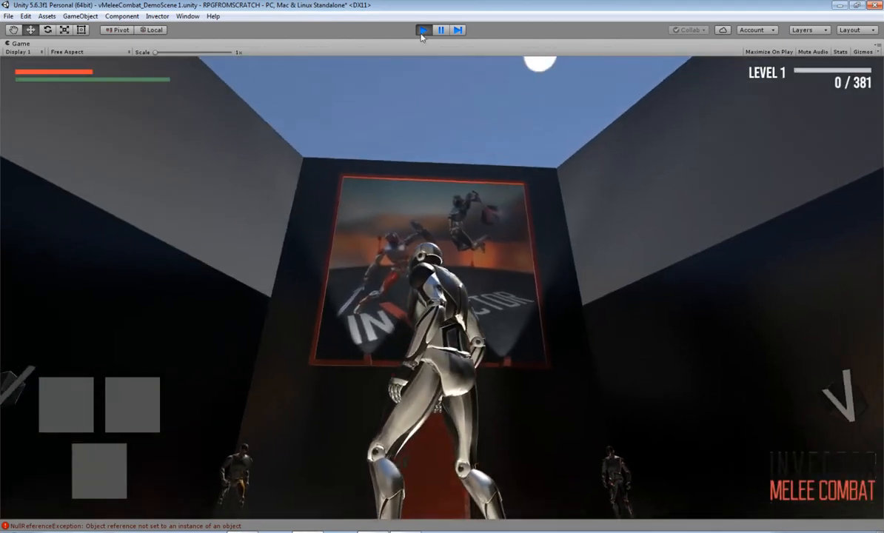
# Step: Stop the running game and create a new scene
pyautogui.hotkey('ctrl', 'p')
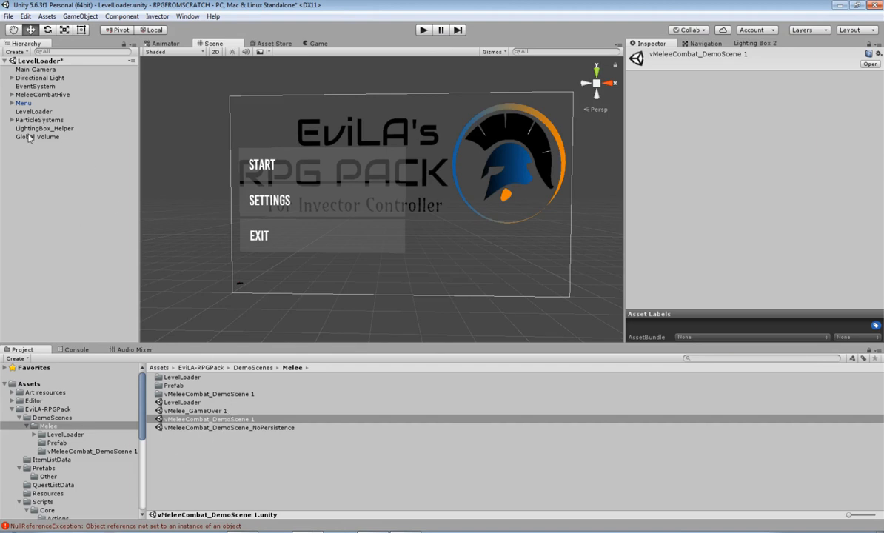
pyautogui.click(8, 16)
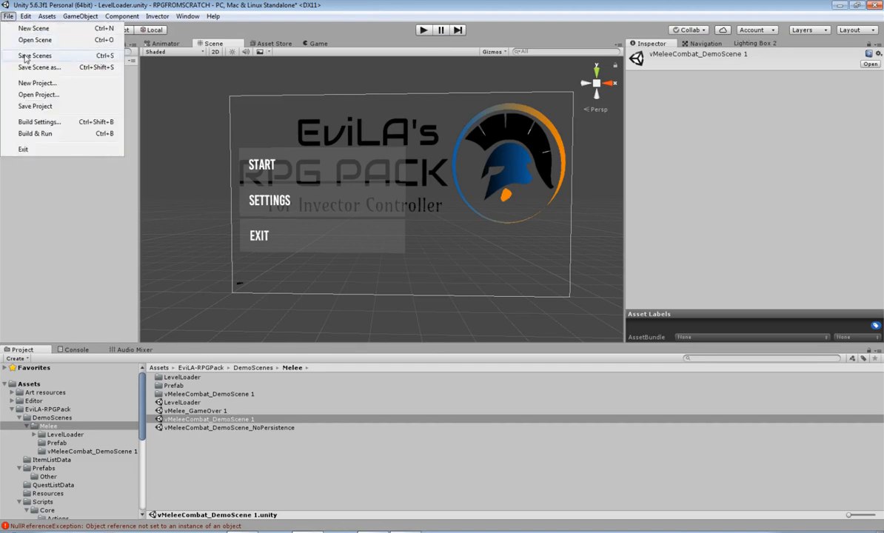
pyautogui.click(30, 30)
pyautogui.click(478, 292)
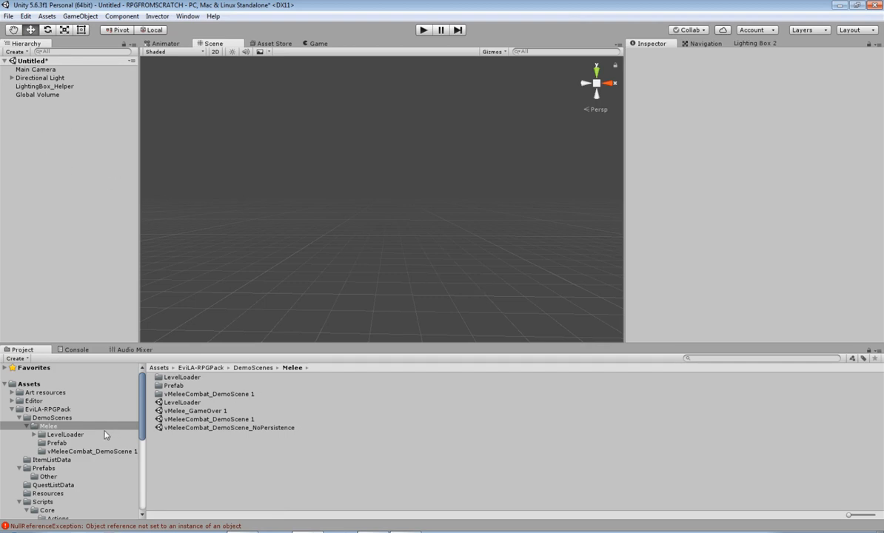
# Step: Add the PauseMenu and Menu prefabs from the EviLA-RPGPack Prefabs folder to the new scene
pyautogui.click(49, 443)
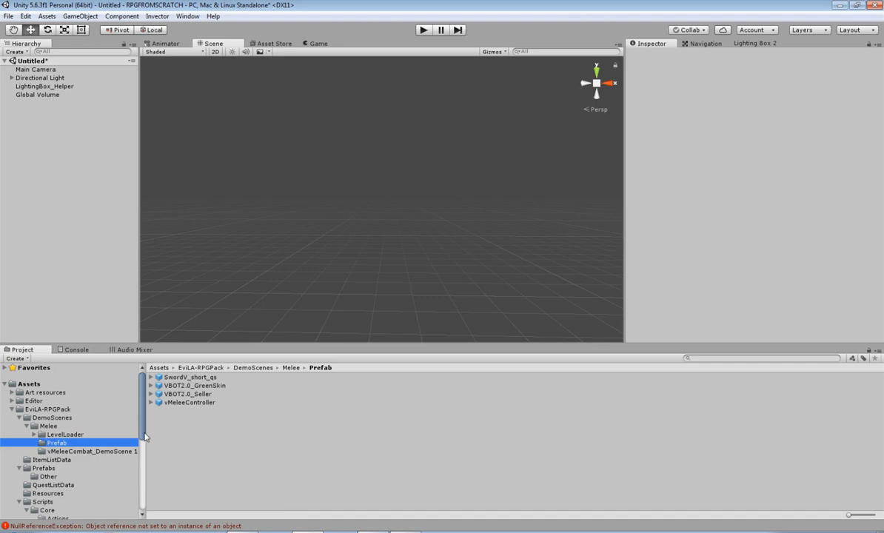
pyautogui.click(50, 417)
pyautogui.click(43, 468)
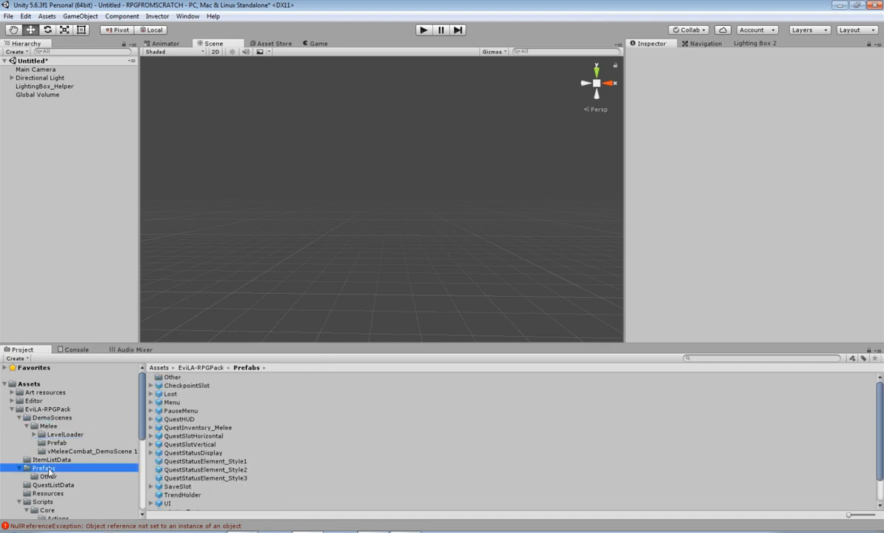
pyautogui.click(182, 411)
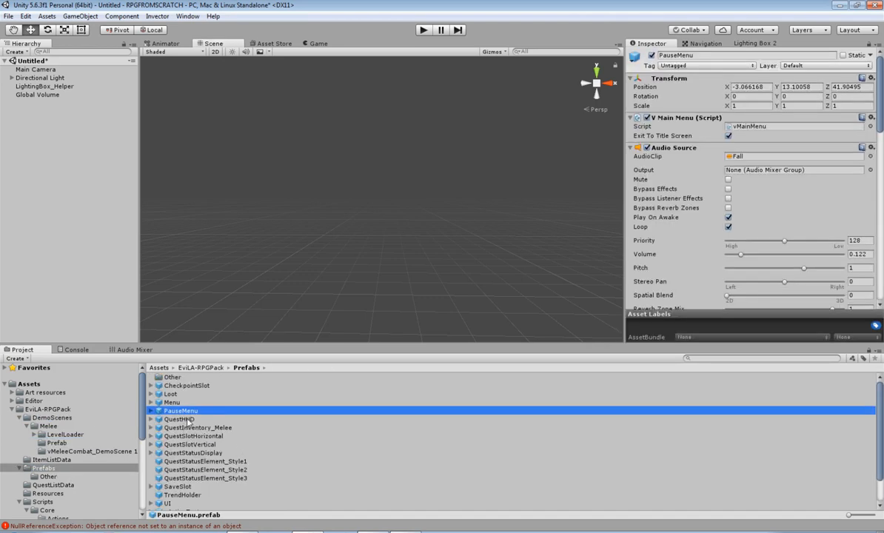
pyautogui.moveTo(183, 415); pyautogui.dragTo(60, 208)
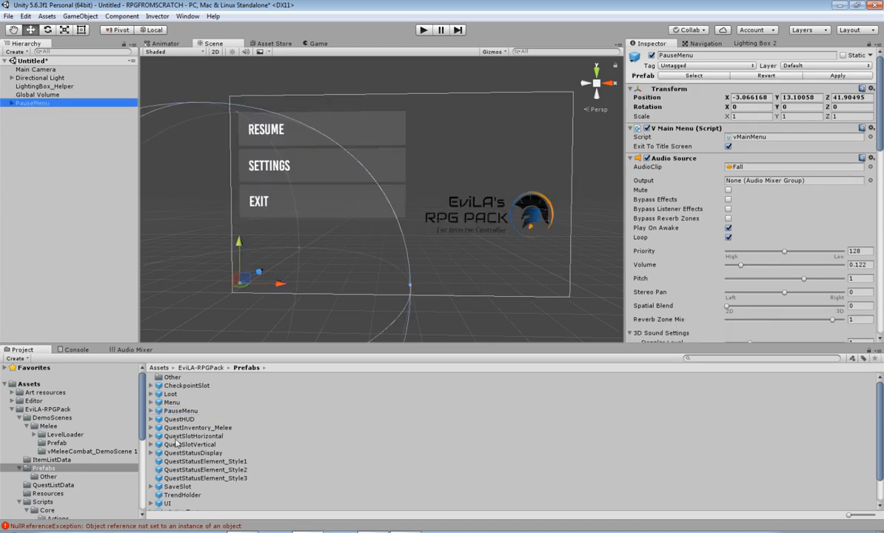
pyautogui.moveTo(171, 402); pyautogui.dragTo(16, 172)
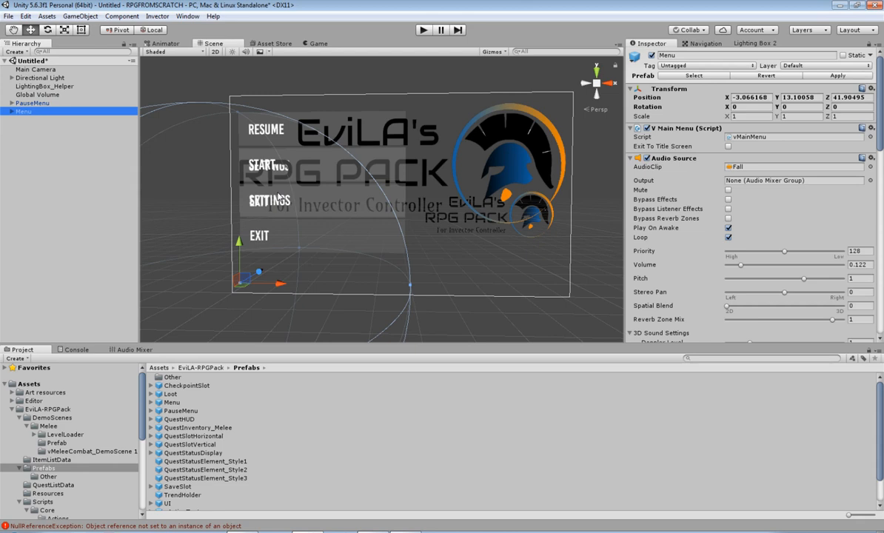
# Step: Deactivate the PauseMenu object and expand the Menu object to list its child menus
pyautogui.click(24, 104)
pyautogui.click(651, 55)
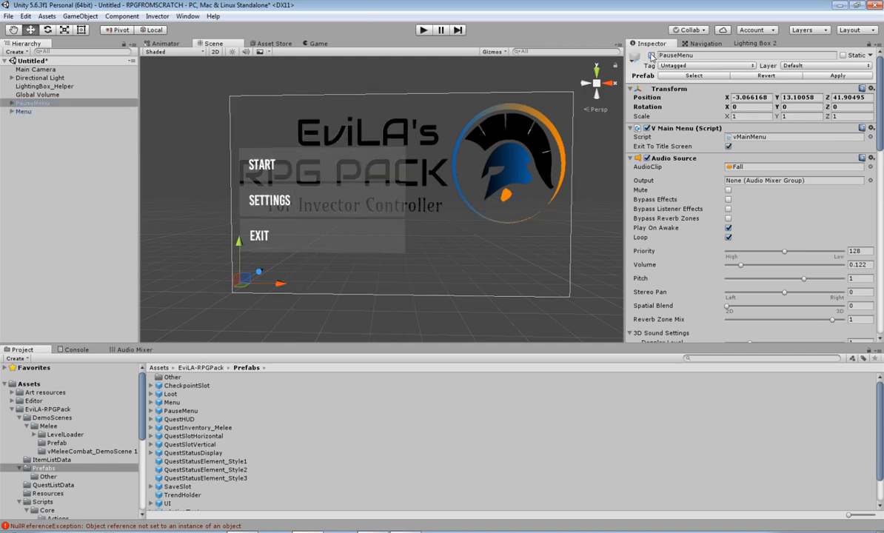
pyautogui.click(28, 111)
pyautogui.click(11, 112)
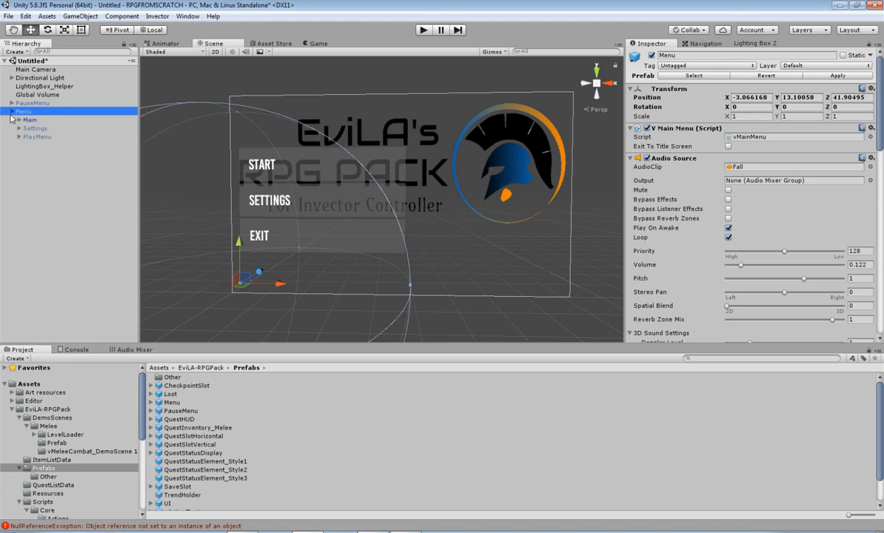
# Step: Activate the Rect tool and collapse the Menu object's Audio Source and V Comment components
pyautogui.scroll(3, 463, 233)
pyautogui.moveTo(463, 234); pyautogui.dragTo(442, 209, button='right')
pyautogui.scroll(-2, 442, 210)
pyautogui.moveTo(475, 219); pyautogui.dragTo(456, 225, button='middle')
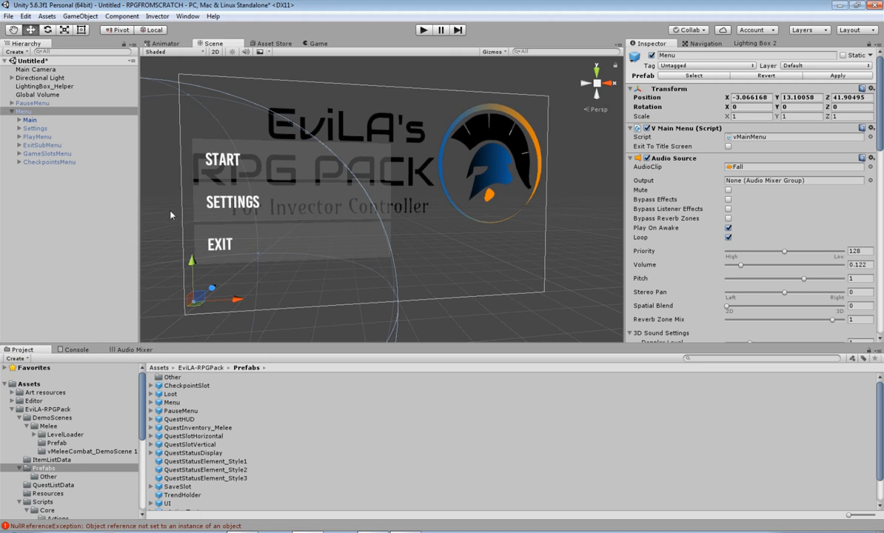
pyautogui.moveTo(451, 226); pyautogui.dragTo(417, 215, button='right')
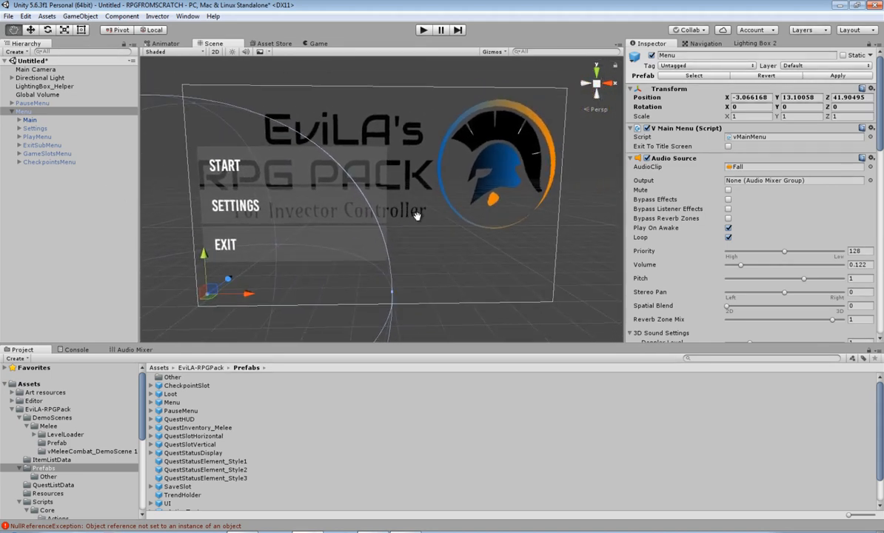
pyautogui.press('t')
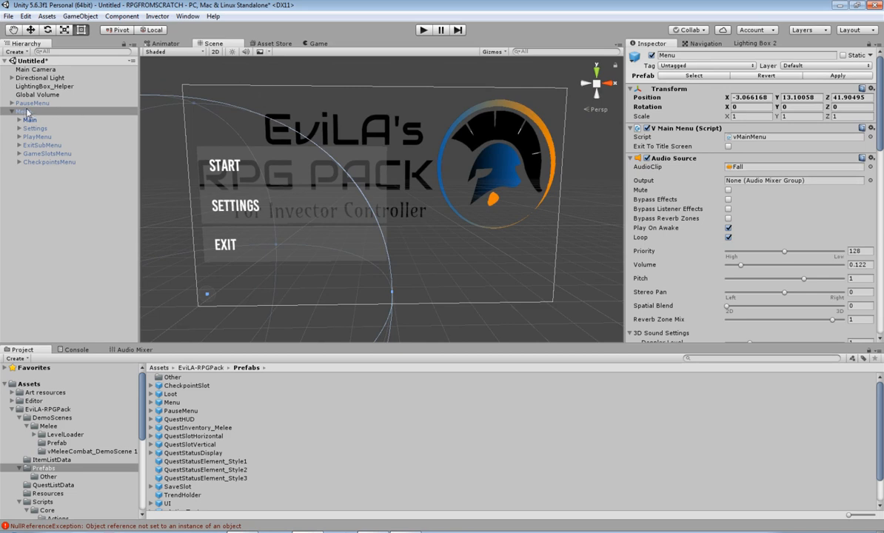
pyautogui.click(631, 159)
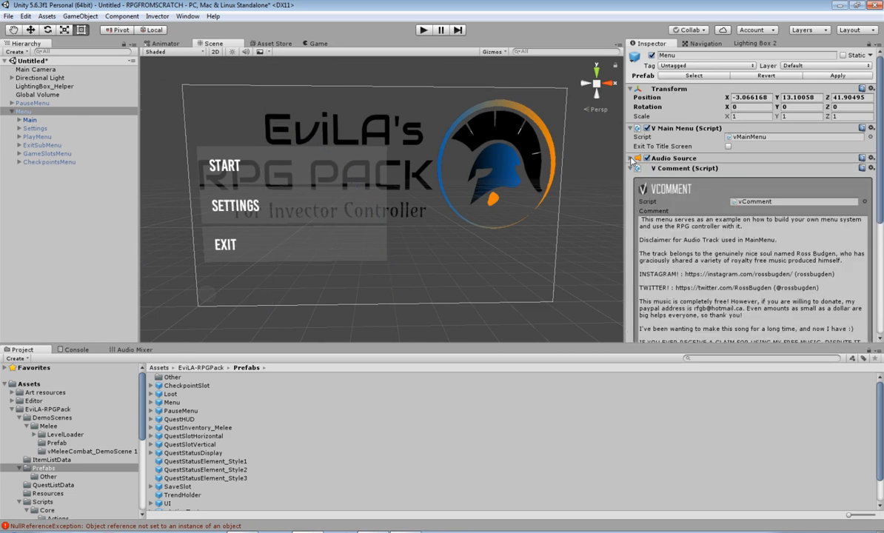
pyautogui.click(632, 169)
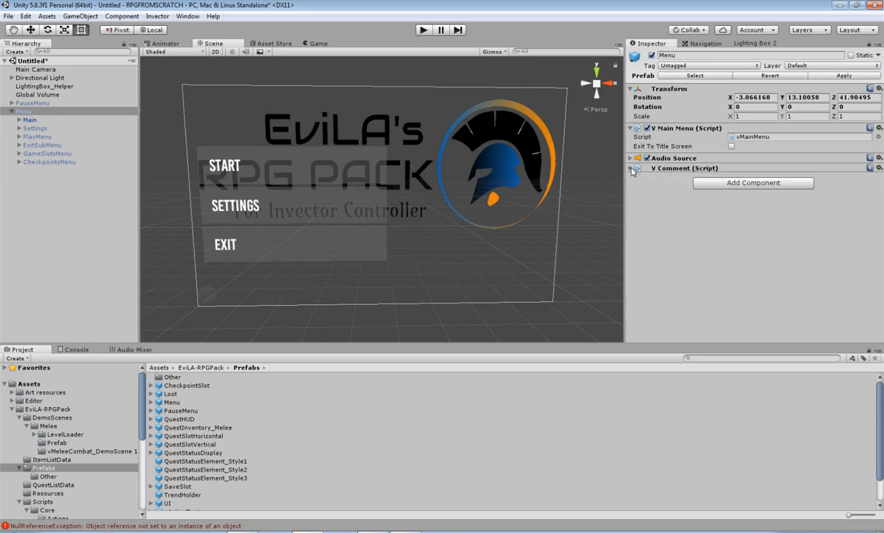
# Step: Examine the Main canvas's Render Mode options and its Canvas Scaler settings
pyautogui.click(30, 120)
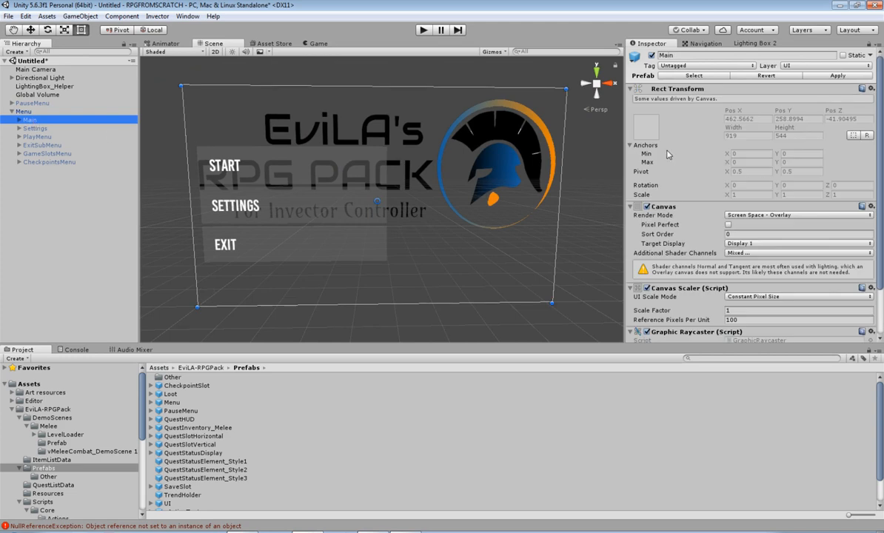
pyautogui.click(802, 215)
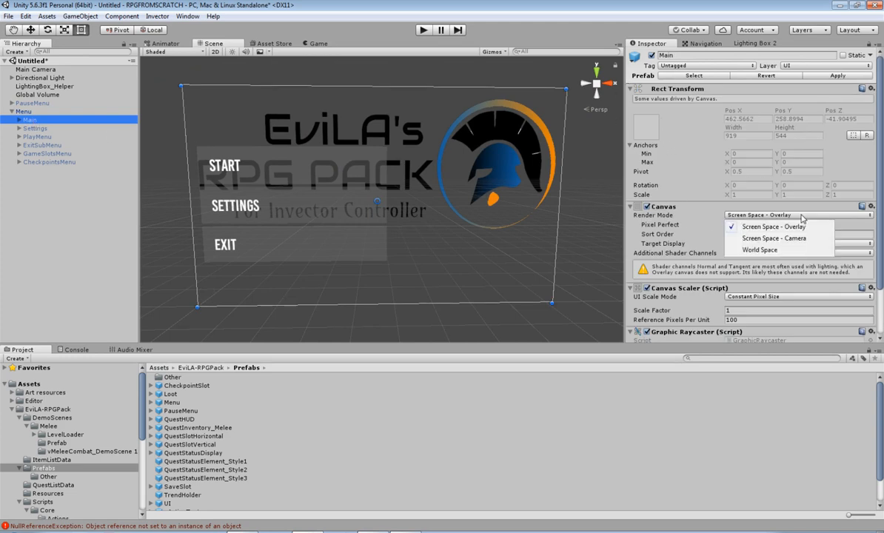
pyautogui.click(801, 216)
pyautogui.click(709, 204)
pyautogui.click(709, 205)
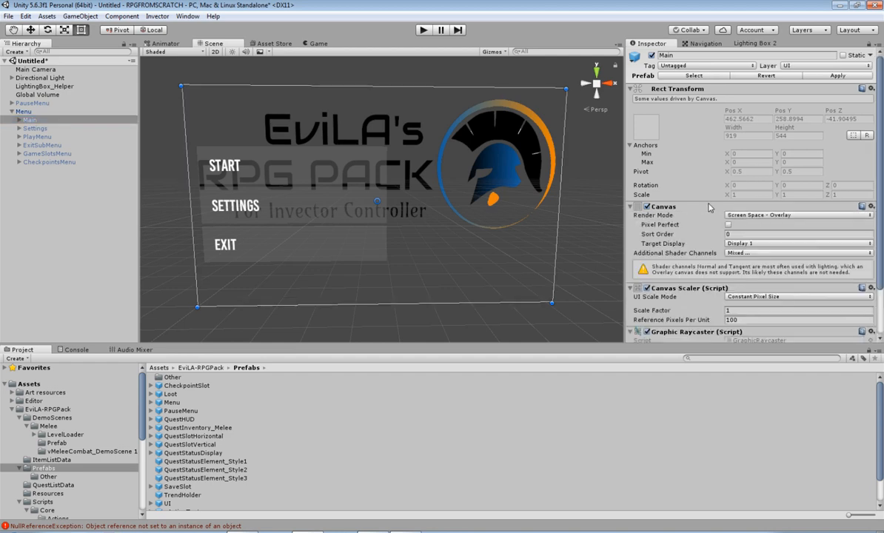
pyautogui.scroll(-3, 703, 253)
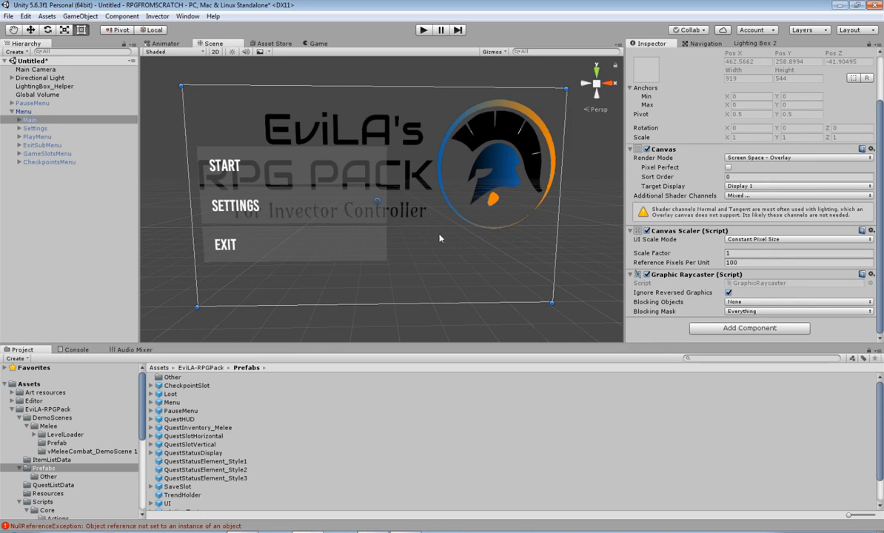
pyautogui.scroll(-1, 416, 221)
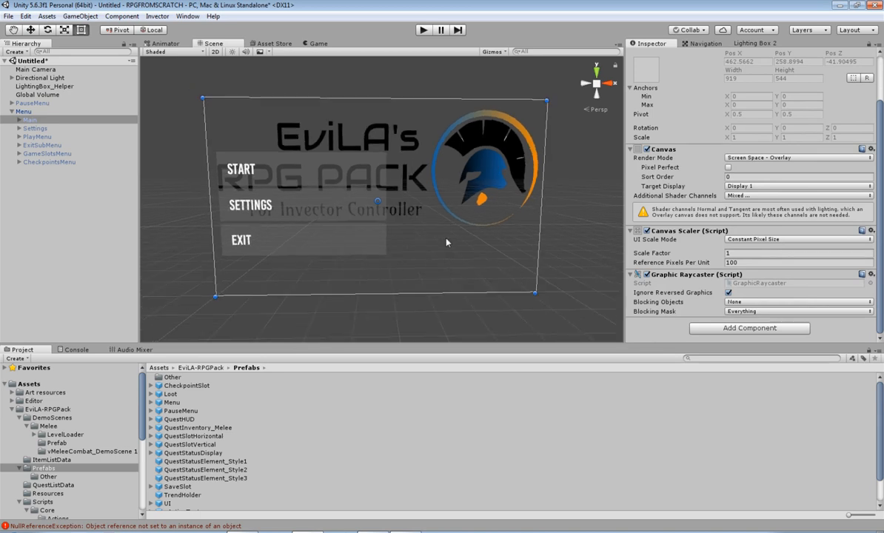
# Step: Set the Main canvas's UI Scale Mode to Scale With Screen Size and its Screen Match Mode to Expand
pyautogui.click(795, 240)
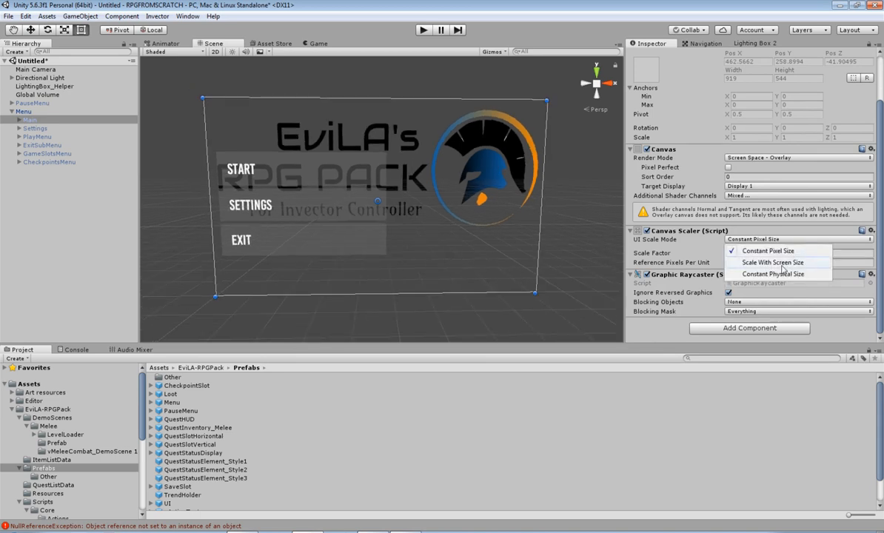
pyautogui.click(774, 259)
pyautogui.scroll(-2, 452, 230)
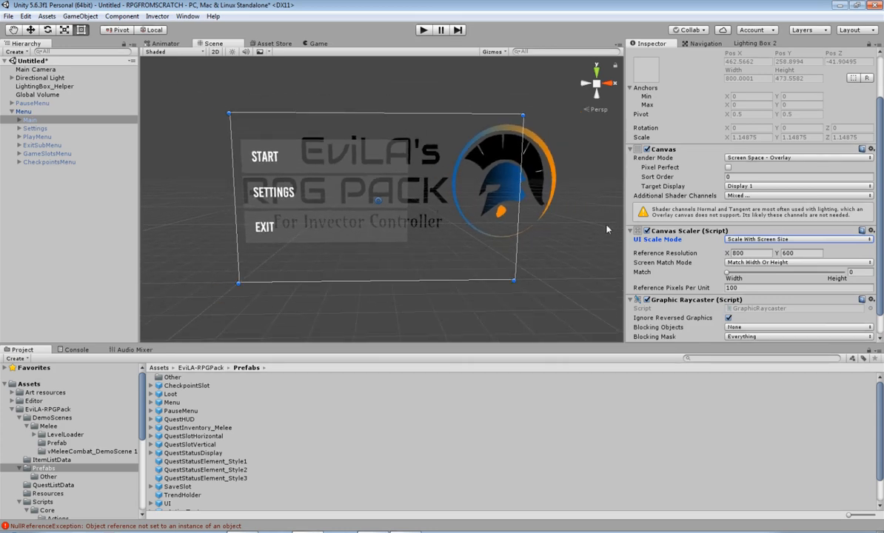
pyautogui.click(775, 263)
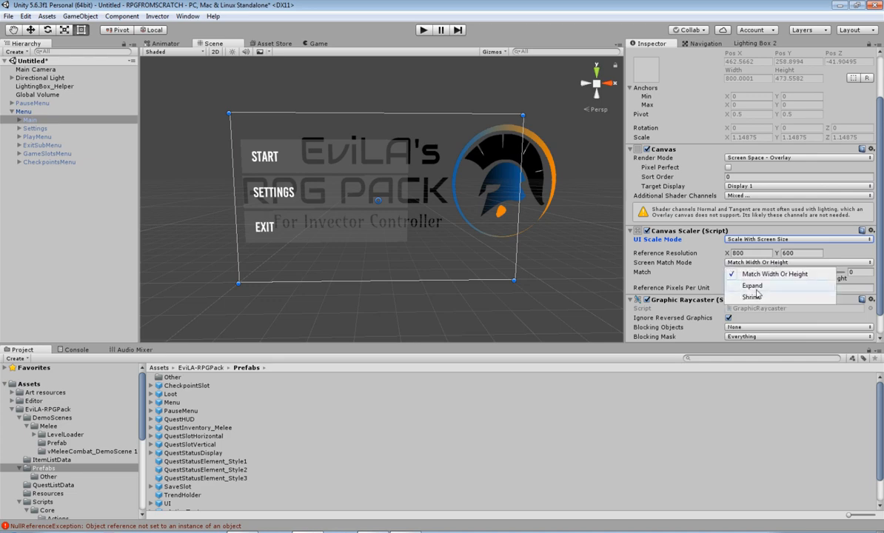
pyautogui.click(752, 284)
pyautogui.scroll(3, 393, 227)
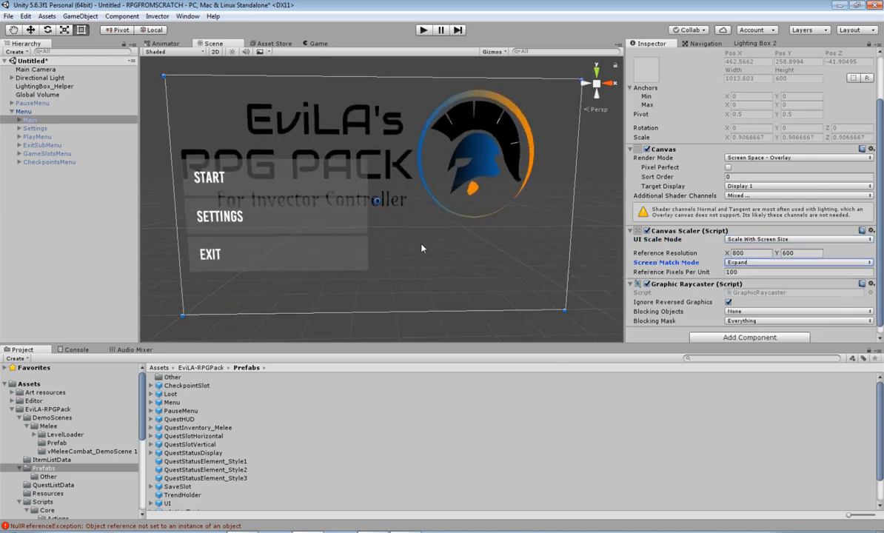
pyautogui.scroll(-2, 392, 227)
pyautogui.scroll(2, 393, 226)
# Step: Expand the Main canvas, select its Banner and examine the Rect Transform and Image settings
pyautogui.click(385, 152)
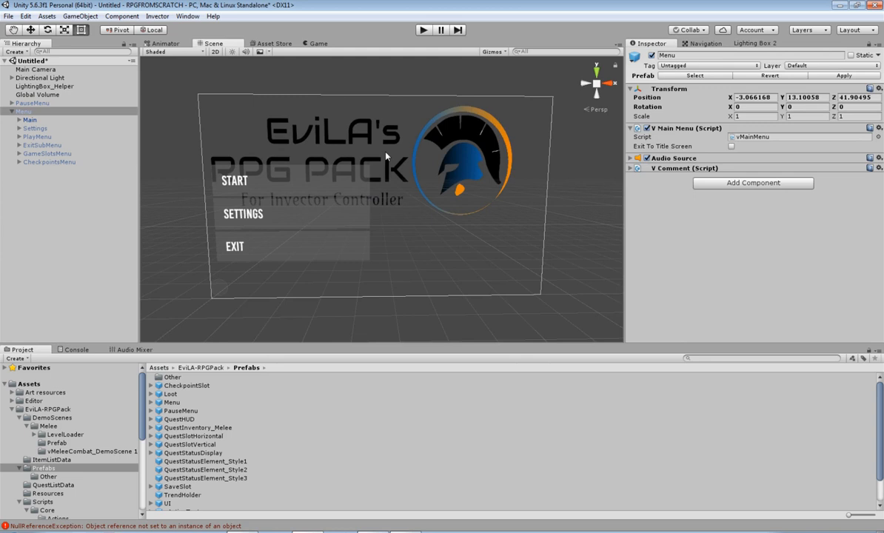
pyautogui.click(17, 114)
pyautogui.click(18, 119)
pyautogui.click(27, 121)
pyautogui.click(40, 129)
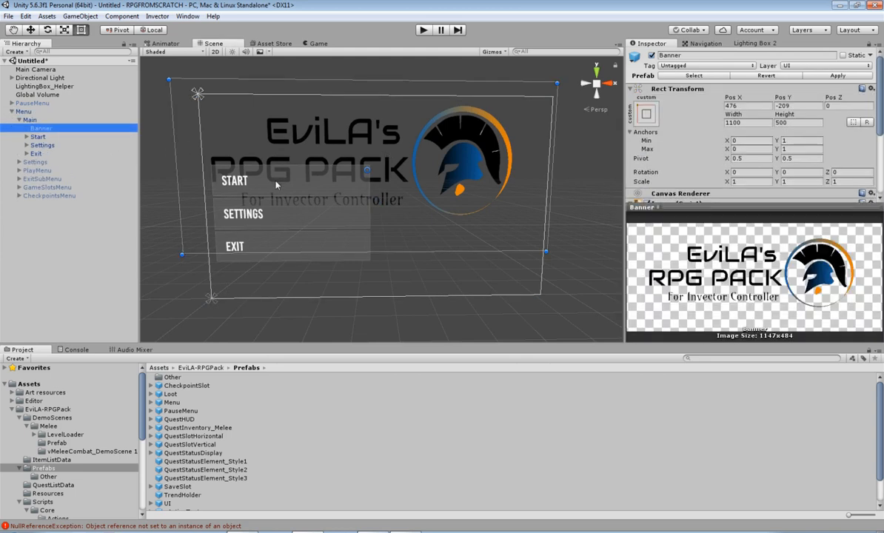
pyautogui.scroll(-2, 504, 152)
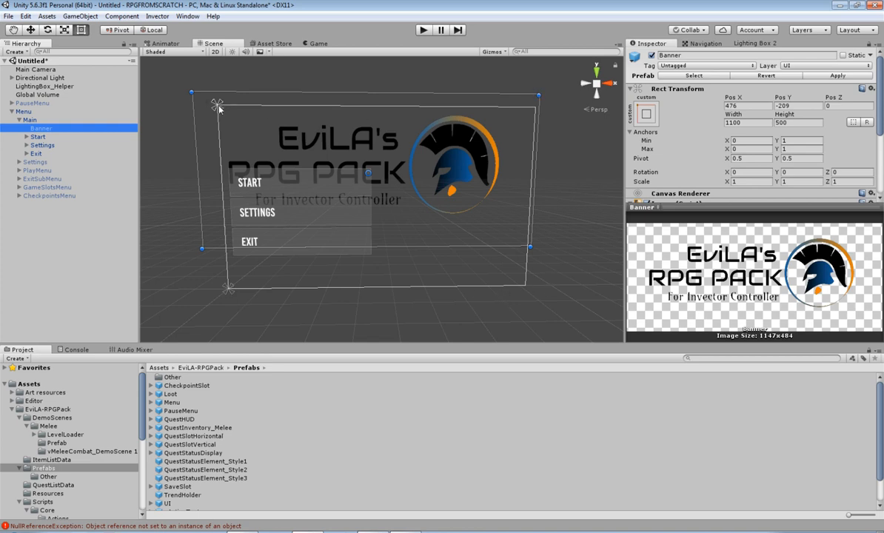
pyautogui.scroll(-5, 656, 132)
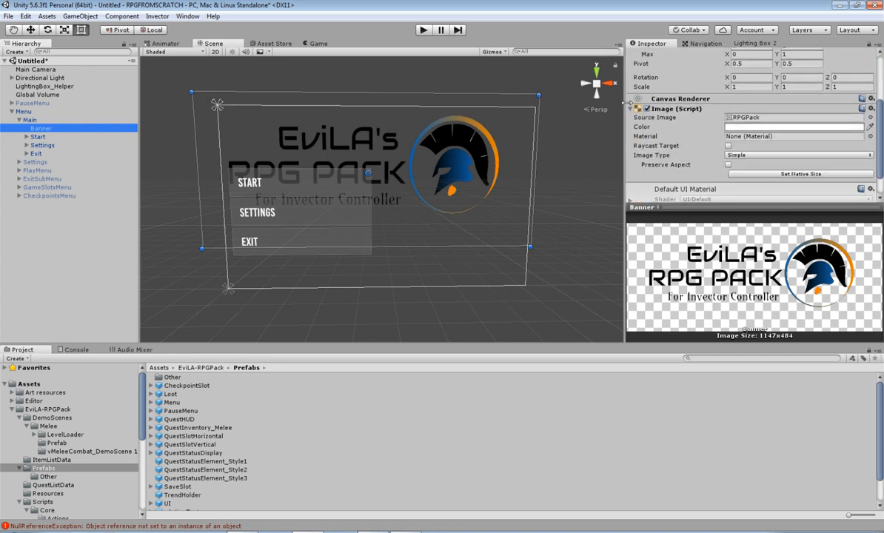
# Step: Resize the Main canvas's Banner to about 533 × 233 and fit it into the canvas's upper-right corner
pyautogui.scroll(3, 656, 131)
pyautogui.click(31, 120)
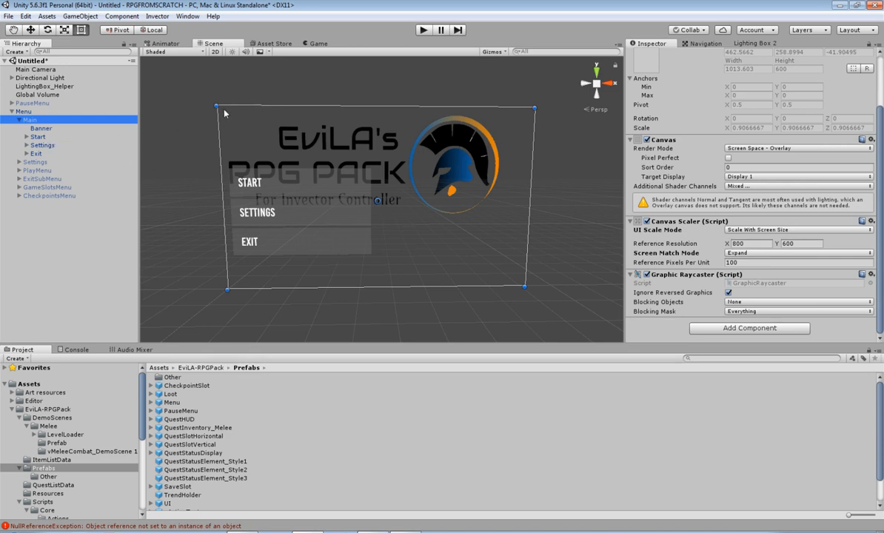
pyautogui.click(40, 129)
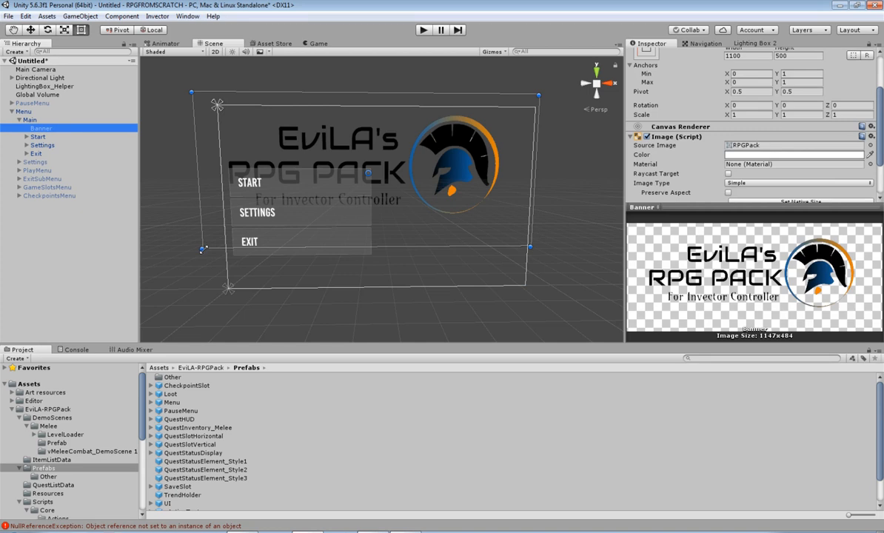
pyautogui.moveTo(202, 250); pyautogui.dragTo(372, 183)
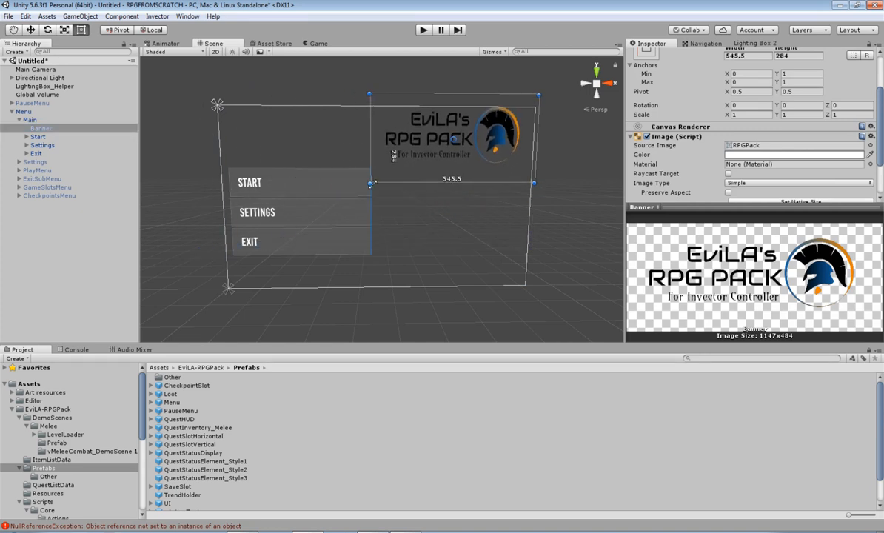
pyautogui.moveTo(447, 130); pyautogui.dragTo(446, 145)
pyautogui.moveTo(539, 150); pyautogui.dragTo(535, 149)
pyautogui.scroll(3, 506, 195)
pyautogui.moveTo(512, 216); pyautogui.dragTo(386, 258, button='middle')
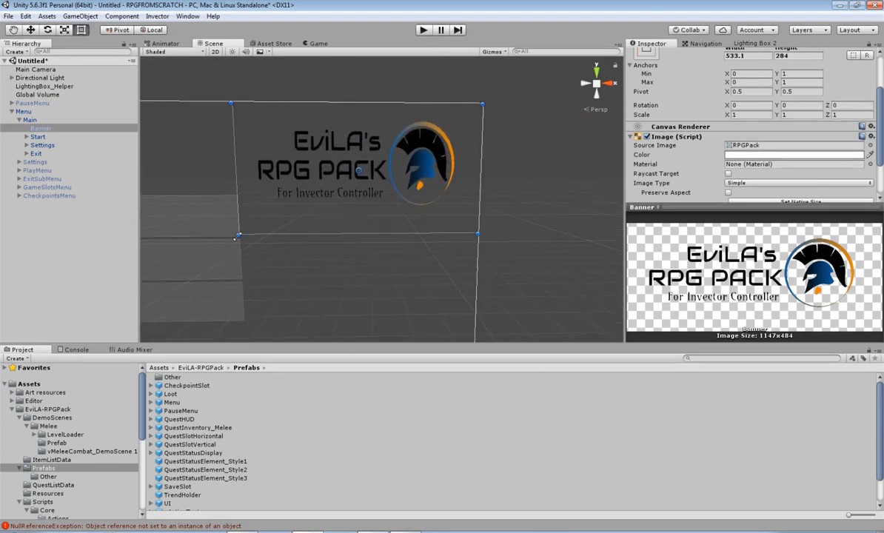
pyautogui.moveTo(236, 237); pyautogui.dragTo(237, 212)
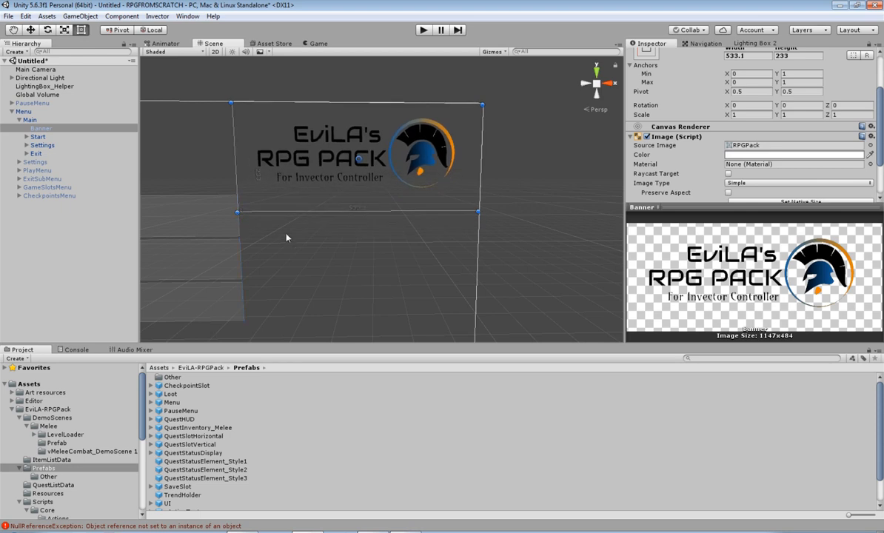
# Step: Move the Start, Settings and Exit buttons of Main together slightly lower on the canvas
pyautogui.moveTo(344, 275); pyautogui.dragTo(463, 239, button='middle')
pyautogui.scroll(-4, 475, 251)
pyautogui.click(38, 136)
pyautogui.click(42, 145)
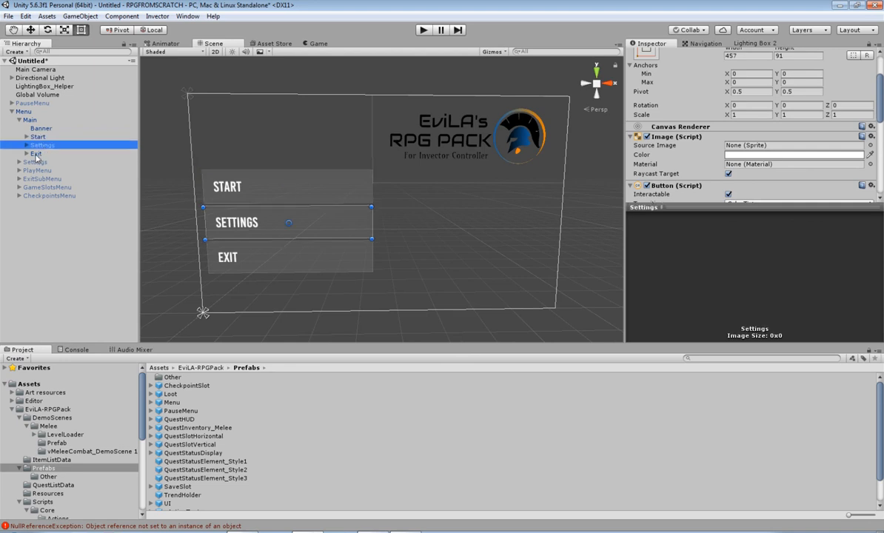
pyautogui.click(35, 154)
pyautogui.click(37, 137)
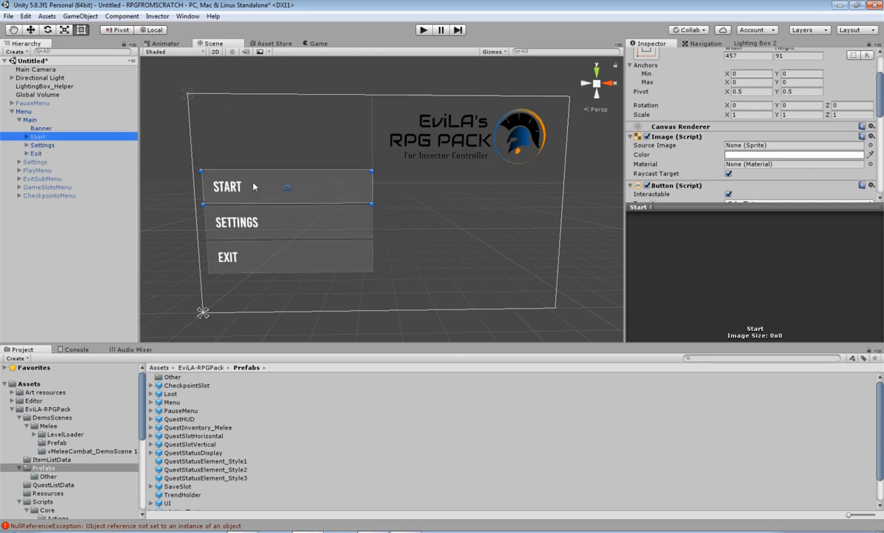
pyautogui.keyDown('shift'); pyautogui.click(36, 153); pyautogui.keyUp('shift')
pyautogui.moveTo(283, 202); pyautogui.dragTo(283, 225)
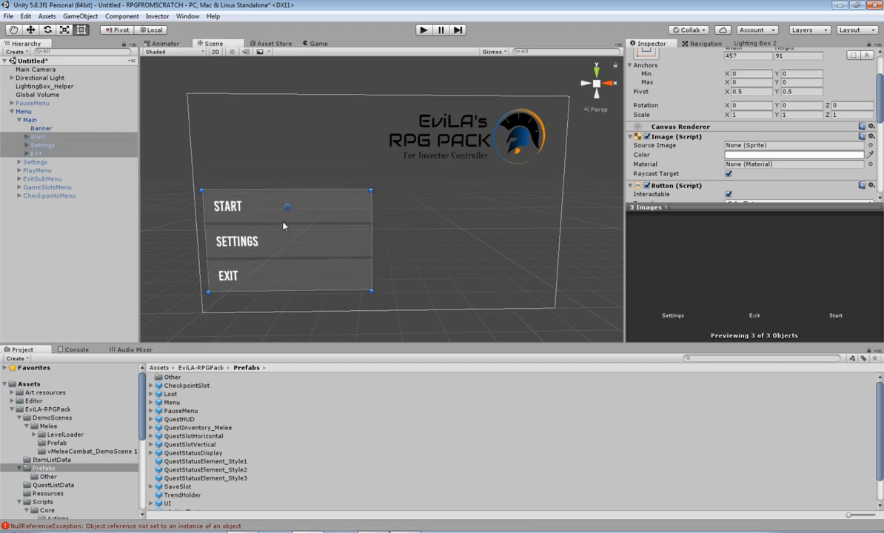
pyautogui.click(435, 228)
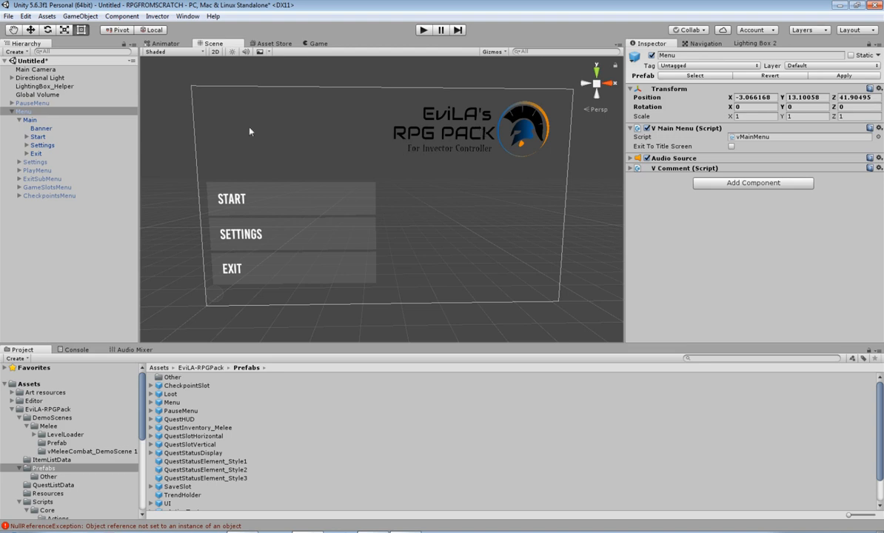
# Step: Move Main's Banner to the canvas's upper-left corner directly above the Start button and resize it to about 457 × 251
pyautogui.click(430, 123)
pyautogui.moveTo(419, 120); pyautogui.dragTo(271, 130)
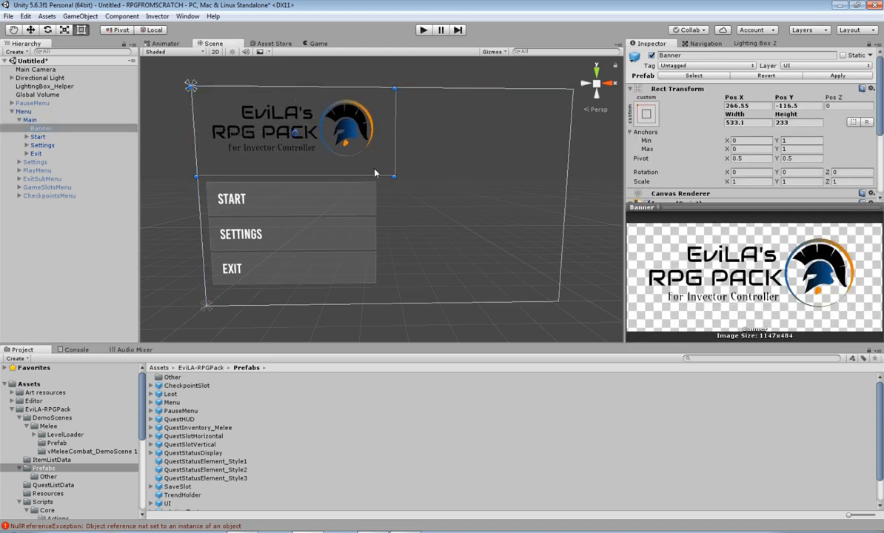
pyautogui.moveTo(394, 175); pyautogui.dragTo(374, 174)
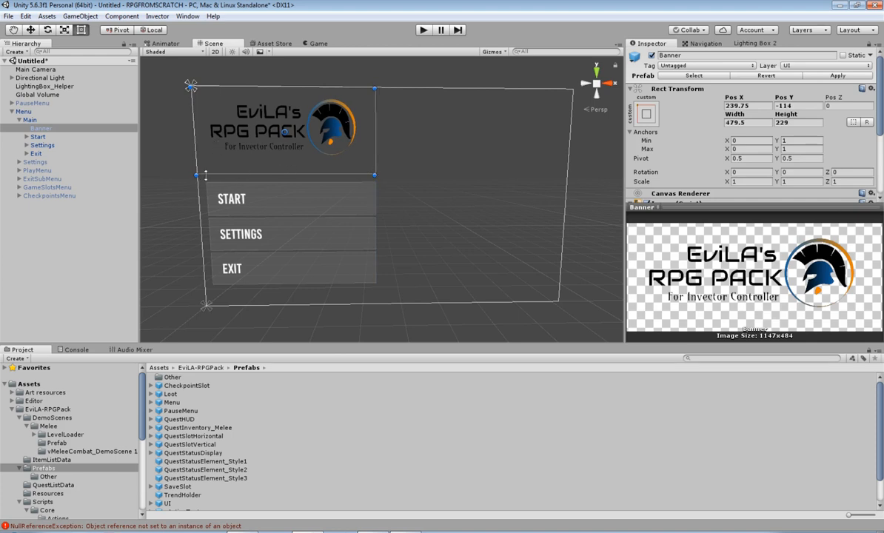
pyautogui.moveTo(205, 176); pyautogui.dragTo(202, 164)
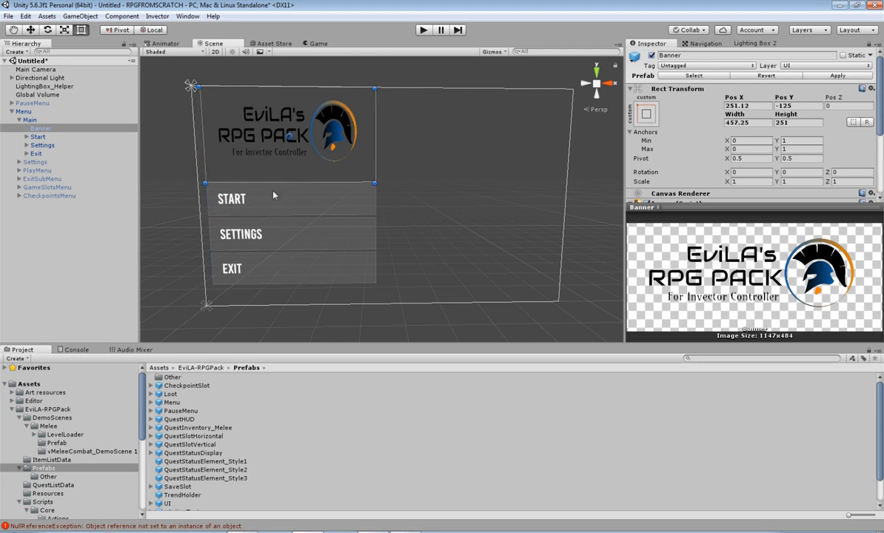
pyautogui.click(171, 160)
pyautogui.click(292, 138)
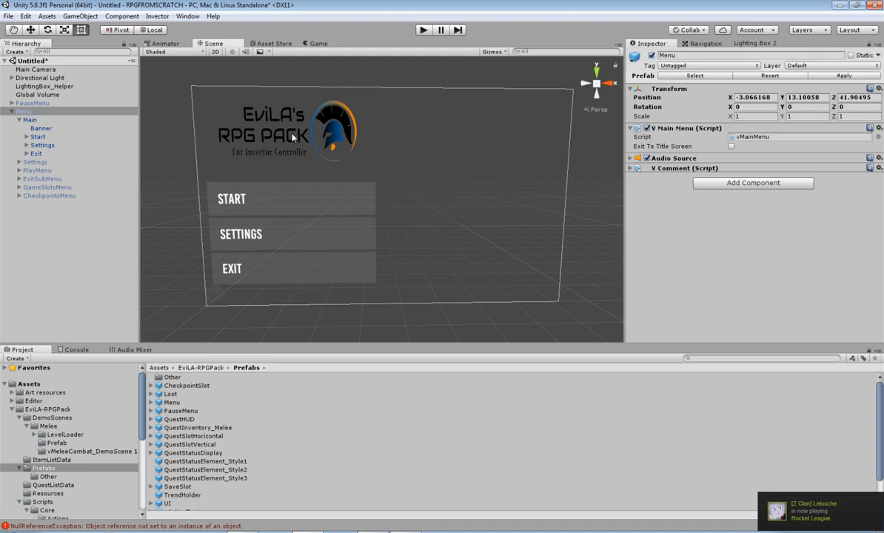
# Step: Review Main's Canvas Scaler and the Banner's Image settings, shrinking the image preview to show the whole component
pyautogui.click(20, 120)
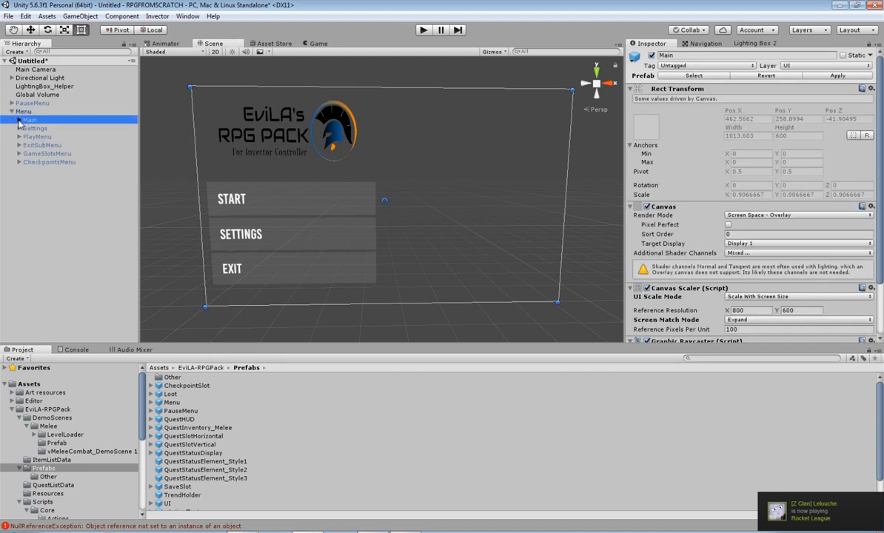
pyautogui.click(19, 120)
pyautogui.scroll(-1, 711, 267)
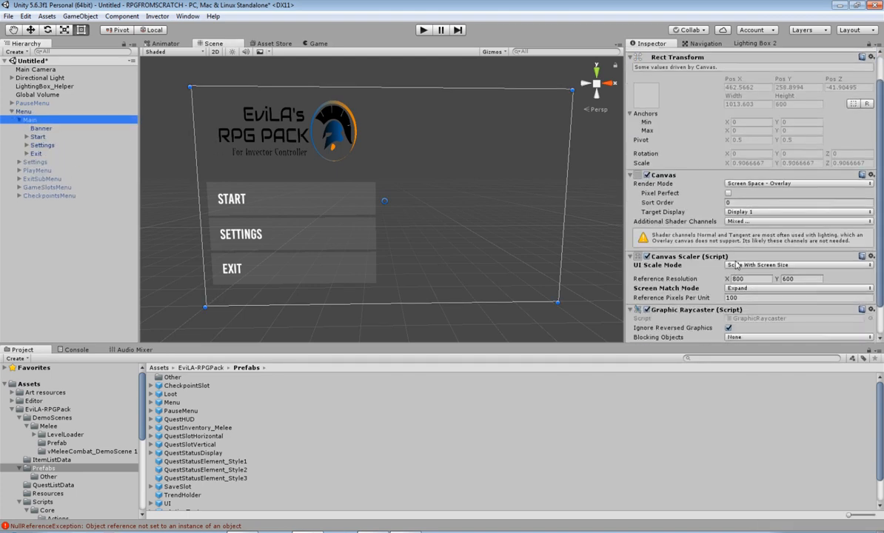
pyautogui.click(46, 128)
pyautogui.scroll(-3, 674, 178)
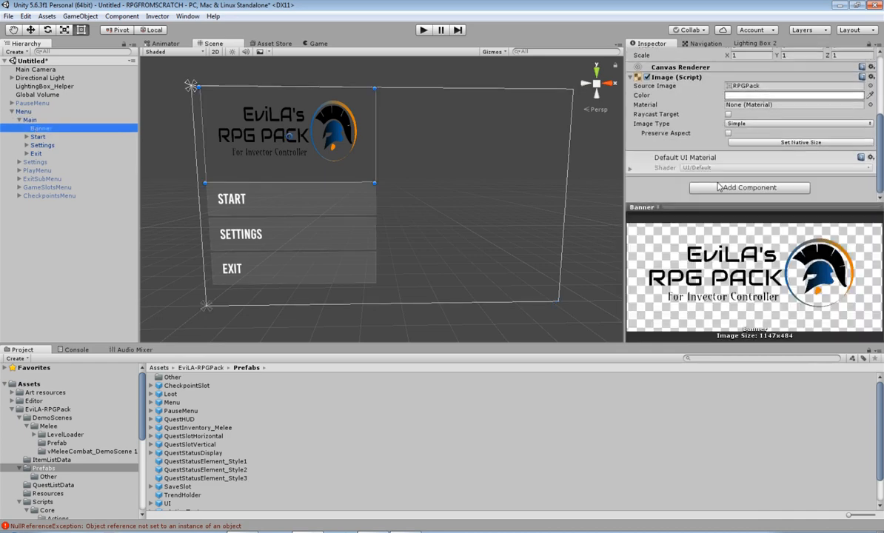
pyautogui.scroll(1, 675, 178)
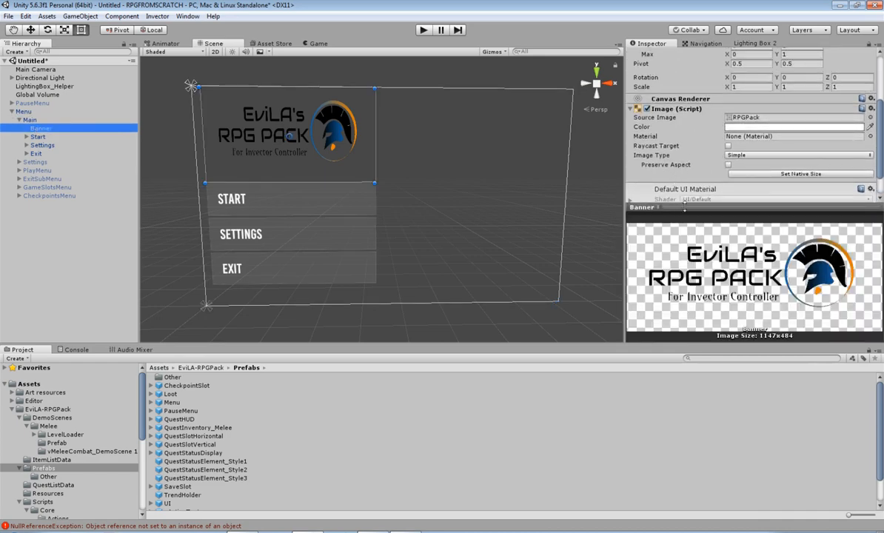
pyautogui.moveTo(680, 208); pyautogui.dragTo(681, 265)
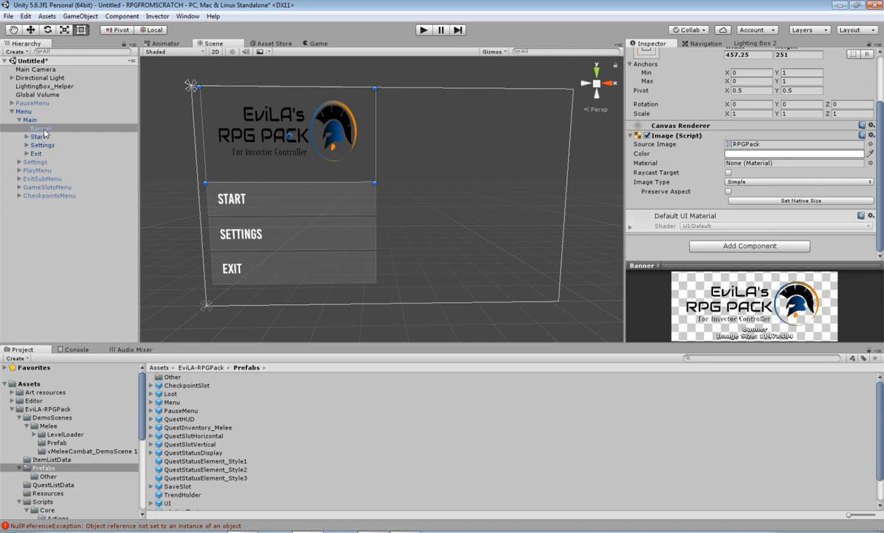
# Step: Try the Banner as Main's last child overlapping the Start button, and restore its original order and place above the buttons
pyautogui.moveTo(41, 128); pyautogui.dragTo(35, 158)
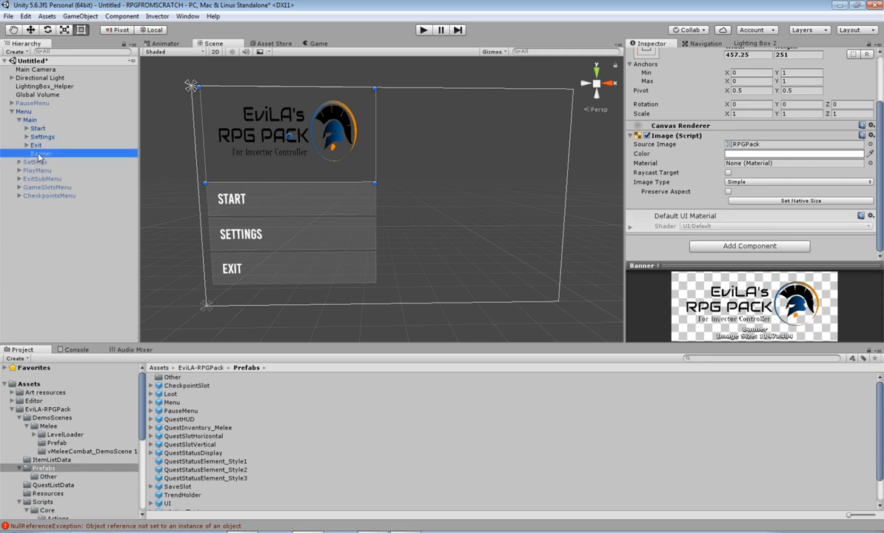
pyautogui.moveTo(246, 128); pyautogui.dragTo(247, 161)
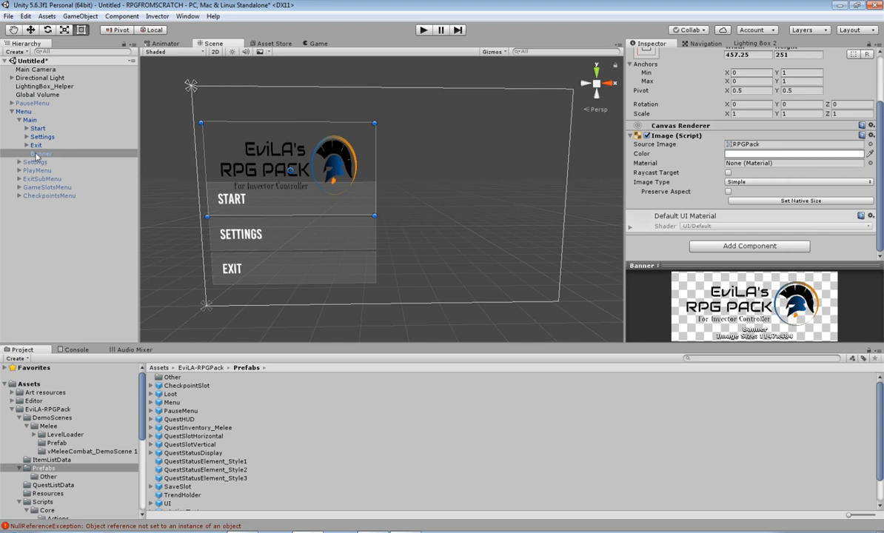
pyautogui.moveTo(37, 153); pyautogui.dragTo(38, 128)
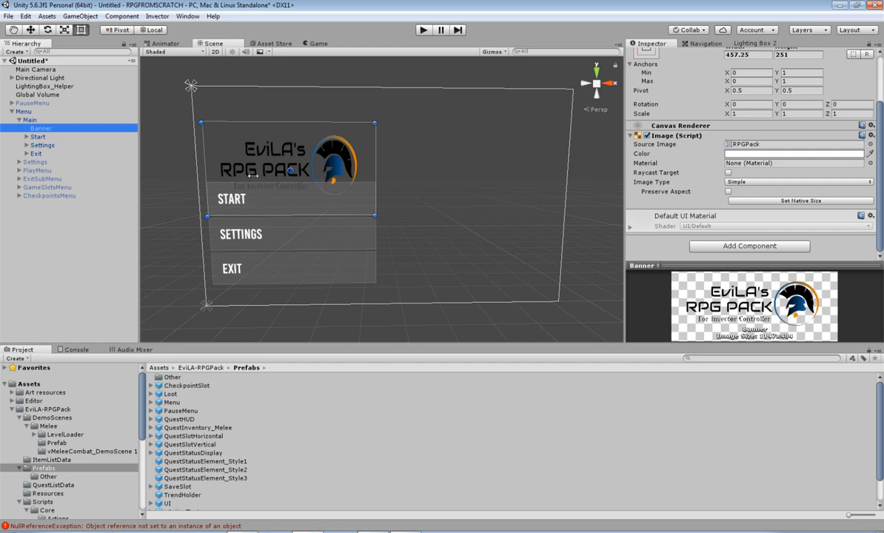
pyautogui.moveTo(253, 174); pyautogui.dragTo(263, 133)
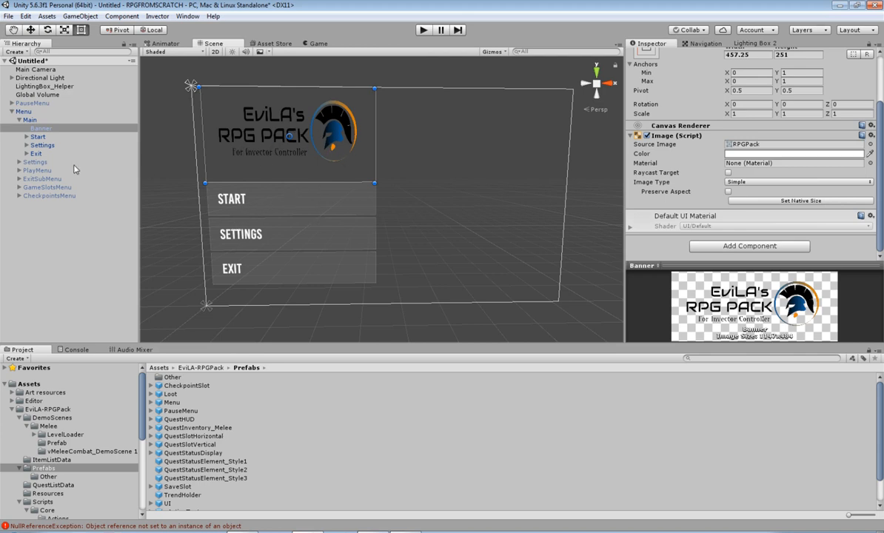
# Step: Activate the Settings canvas under Menu so its tabs show in the scene
pyautogui.click(29, 119)
pyautogui.click(35, 161)
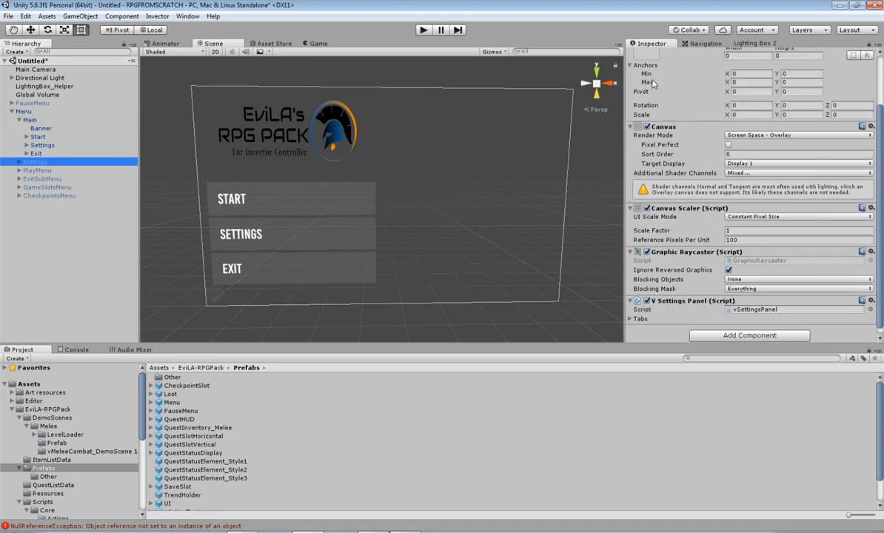
pyautogui.scroll(3, 629, 104)
pyautogui.click(651, 56)
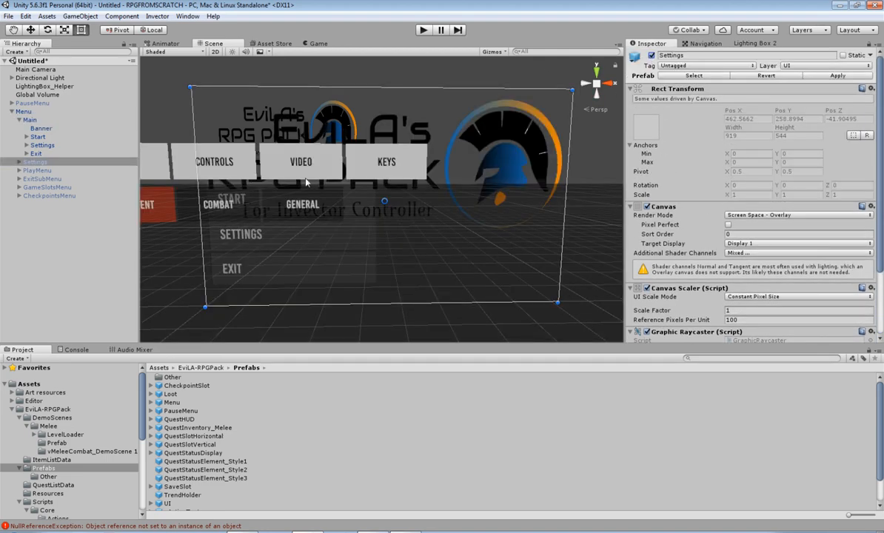
pyautogui.scroll(-3, 370, 213)
pyautogui.scroll(2, 369, 213)
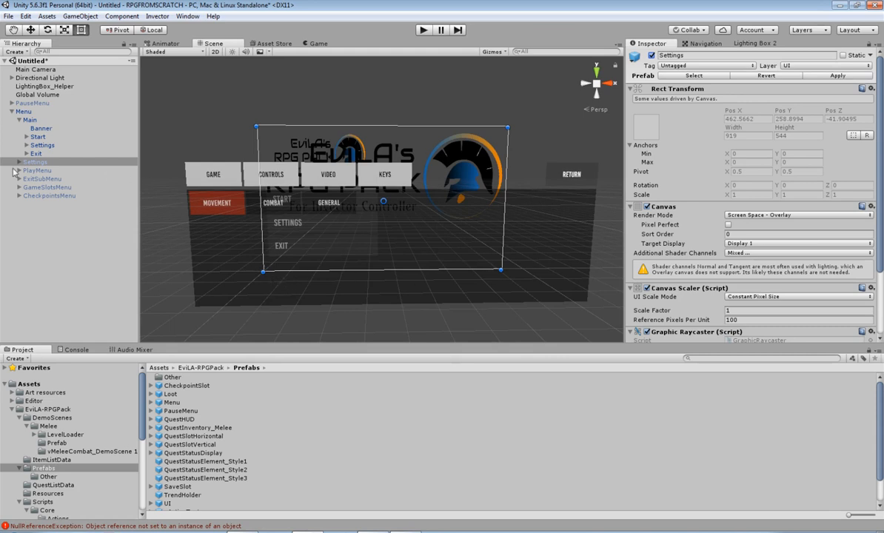
# Step: Expand the Settings canvas and set its UI Scale Mode to Scale With Screen Size and its Screen Match Mode to Expand
pyautogui.click(29, 120)
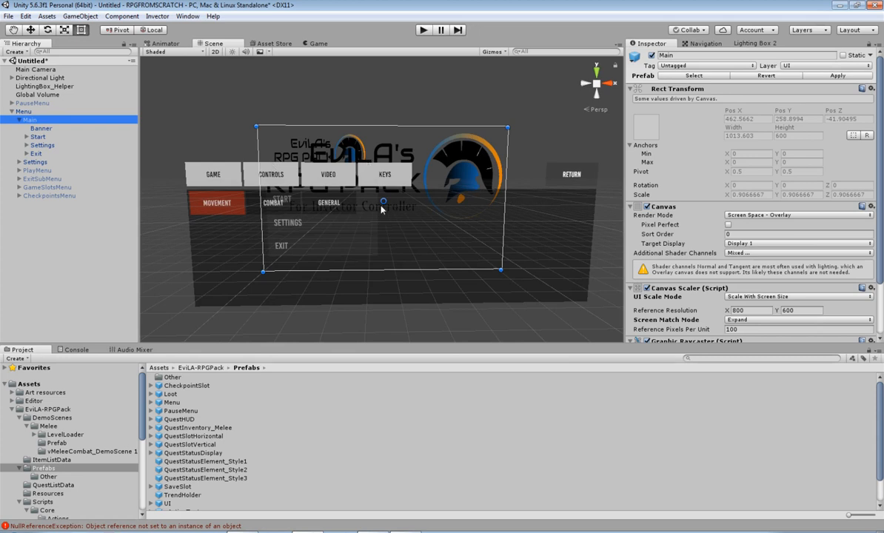
pyautogui.click(19, 162)
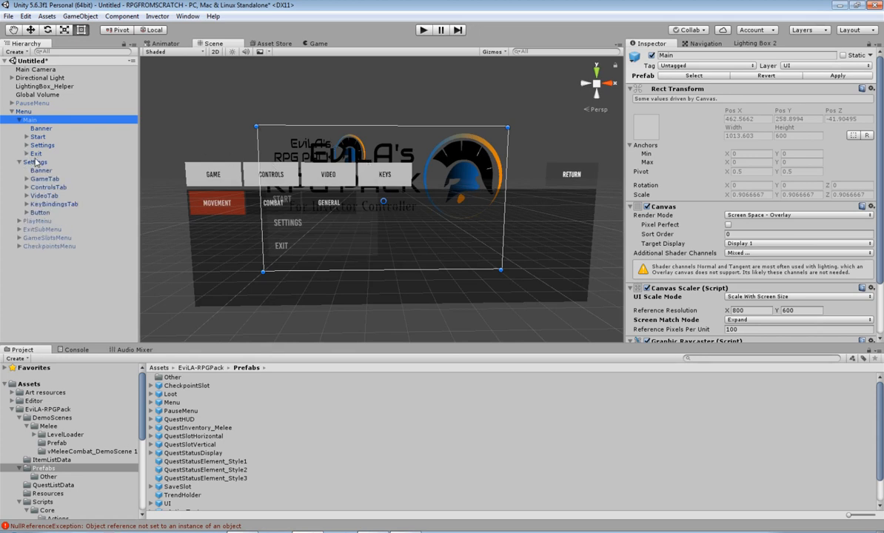
pyautogui.click(35, 162)
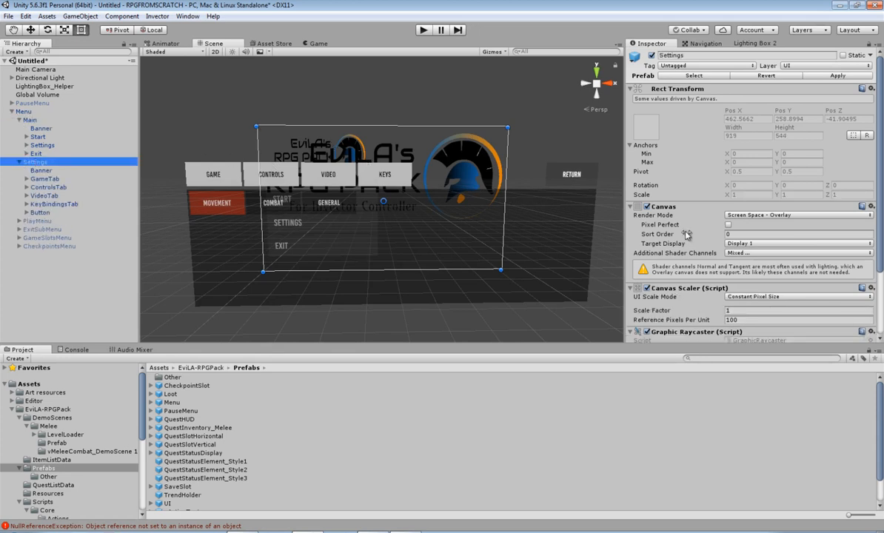
pyautogui.click(764, 297)
pyautogui.click(767, 312)
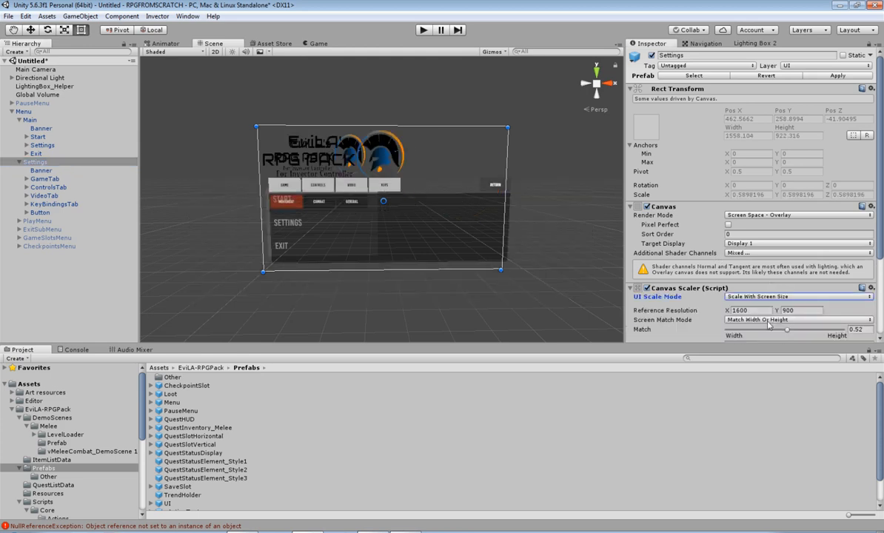
pyautogui.click(771, 322)
pyautogui.click(761, 338)
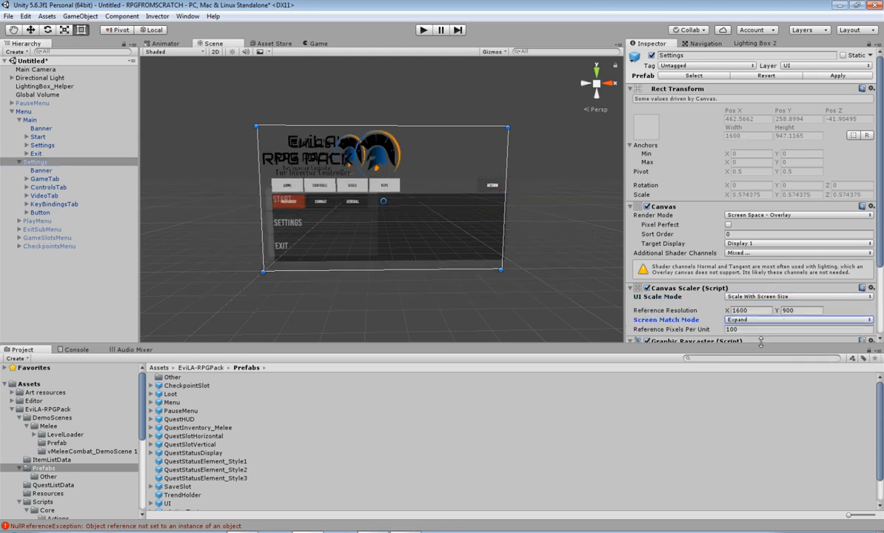
# Step: Fit the Settings canvas's Banner into the upper-left corner over Main's Banner, resizing it to about 720 × 390
pyautogui.click(42, 171)
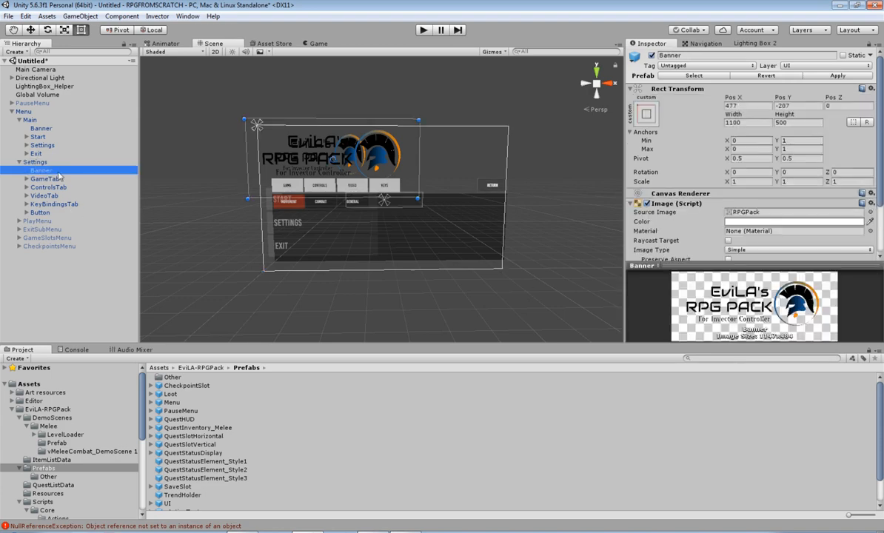
pyautogui.scroll(2, 351, 196)
pyautogui.scroll(2, 351, 196)
pyautogui.moveTo(273, 132); pyautogui.dragTo(300, 133)
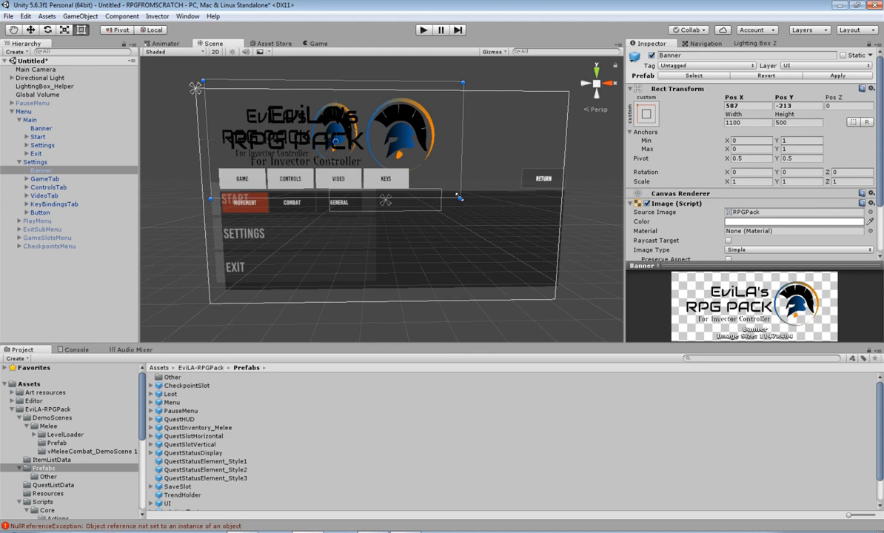
pyautogui.moveTo(460, 198); pyautogui.dragTo(374, 182)
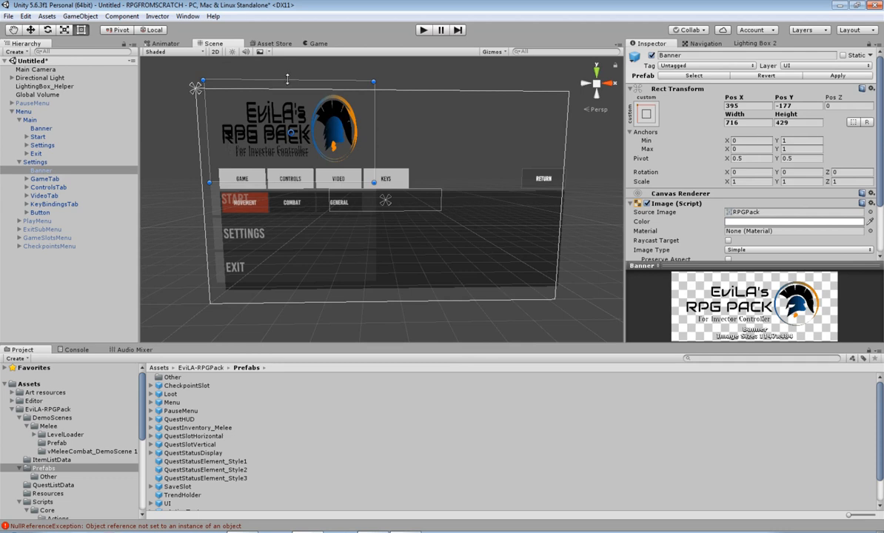
pyautogui.moveTo(287, 78); pyautogui.dragTo(287, 87)
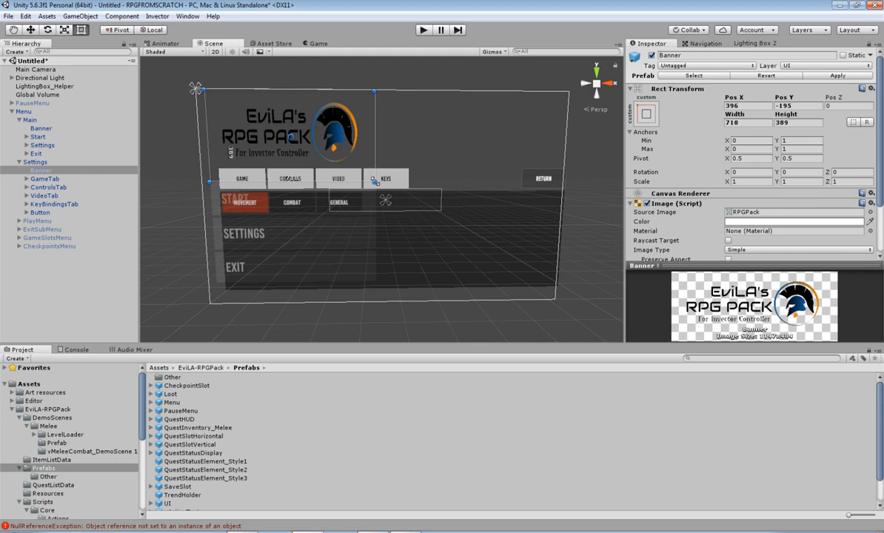
pyautogui.moveTo(374, 181); pyautogui.dragTo(376, 180)
# Step: Move the Settings canvas's Return button inward along the tab row to about X 641, Y 94
pyautogui.click(44, 180)
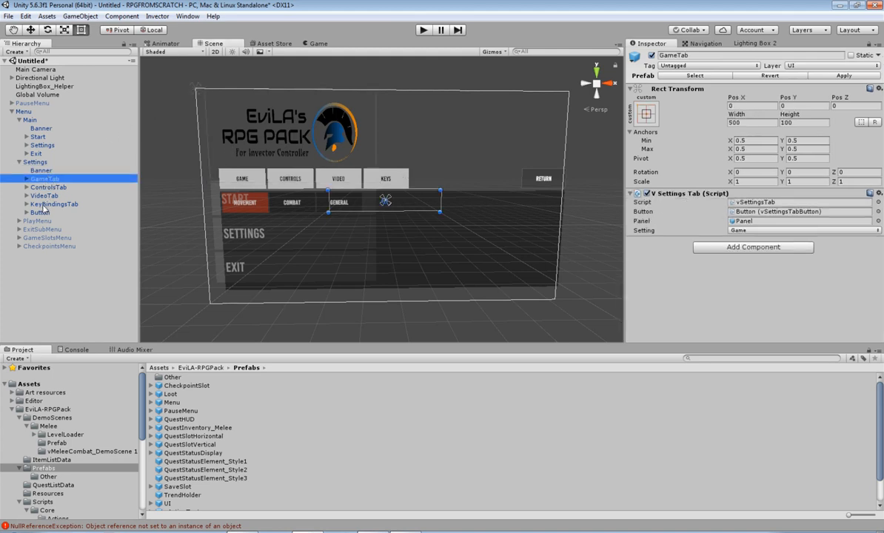
pyautogui.click(44, 205)
pyautogui.click(44, 214)
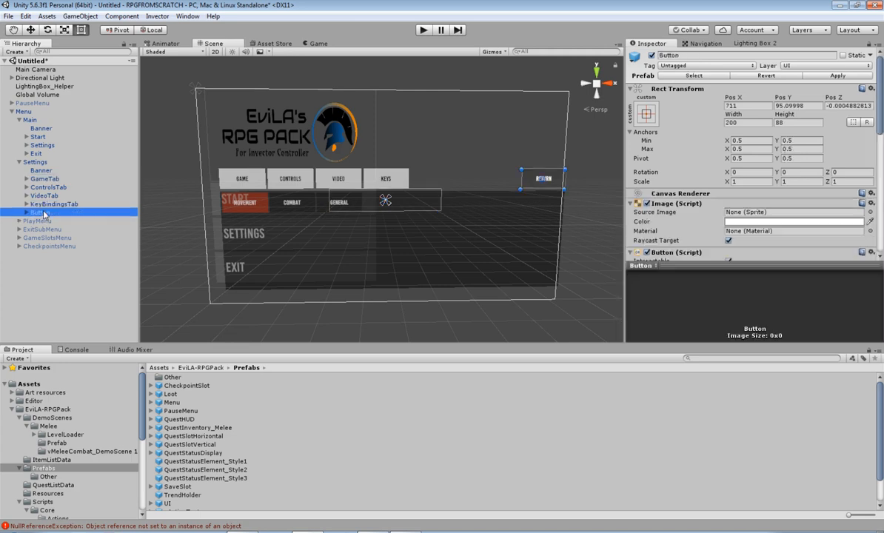
pyautogui.moveTo(528, 186); pyautogui.dragTo(514, 185)
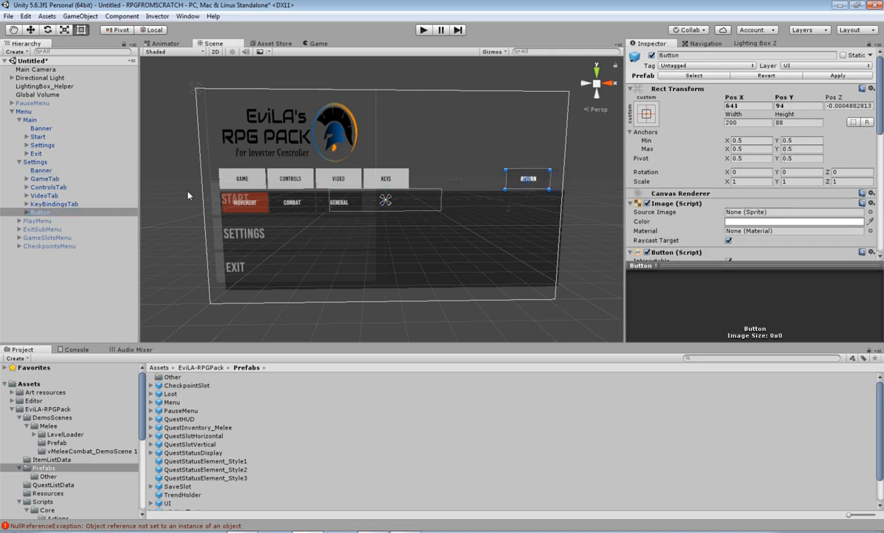
# Step: Line up the right edges of the GameTab and ControlsTab panels under the Return button, with Right at about -490
pyautogui.click(27, 178)
pyautogui.click(41, 187)
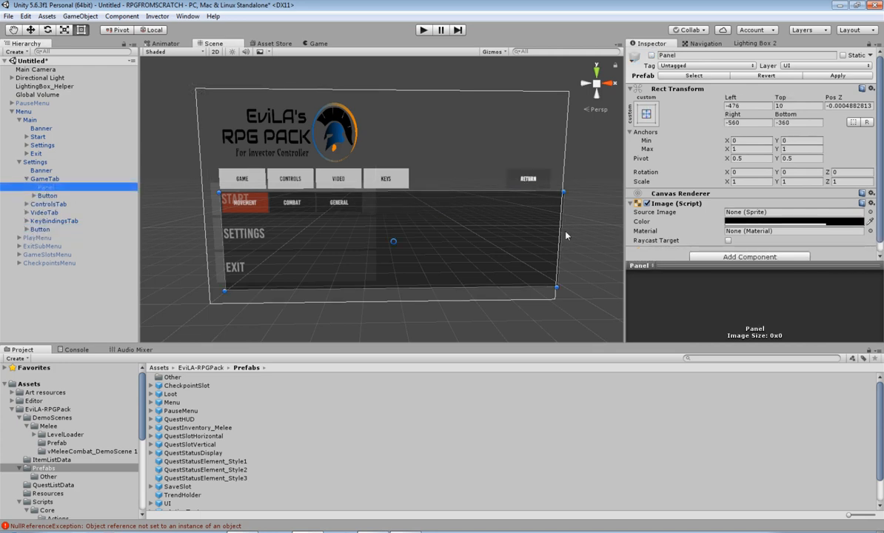
pyautogui.moveTo(563, 228); pyautogui.dragTo(548, 230)
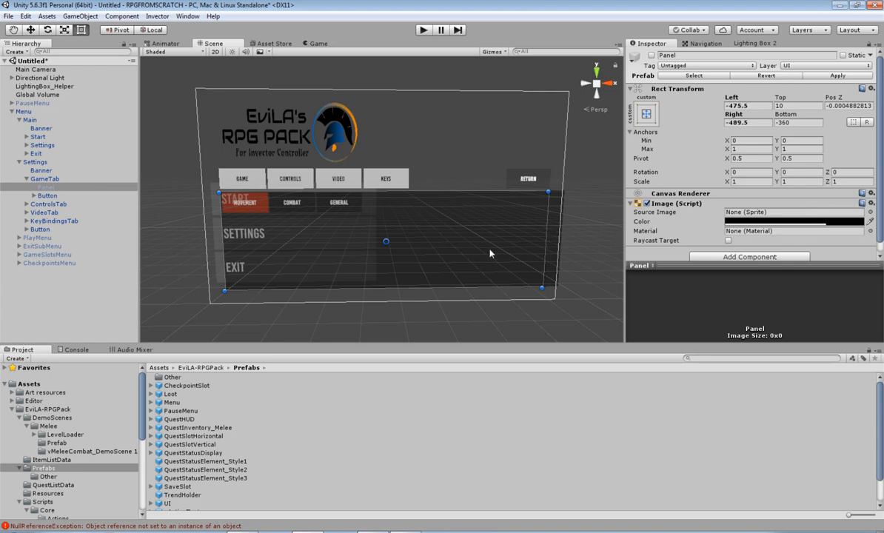
pyautogui.click(22, 203)
pyautogui.click(26, 203)
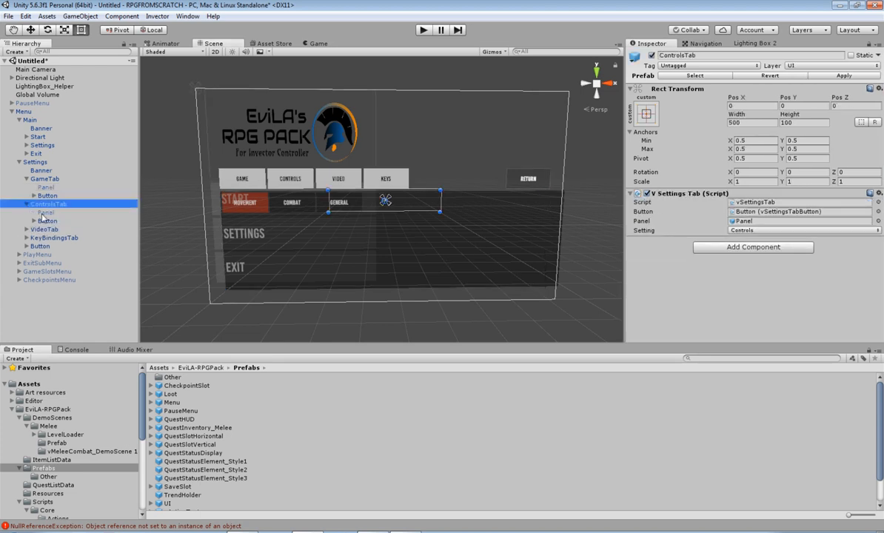
pyautogui.click(46, 213)
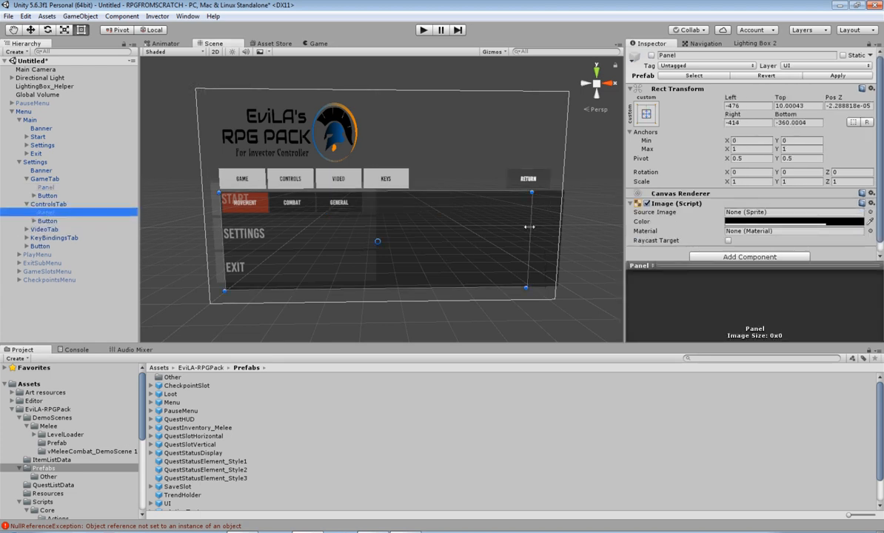
pyautogui.moveTo(528, 226); pyautogui.dragTo(545, 228)
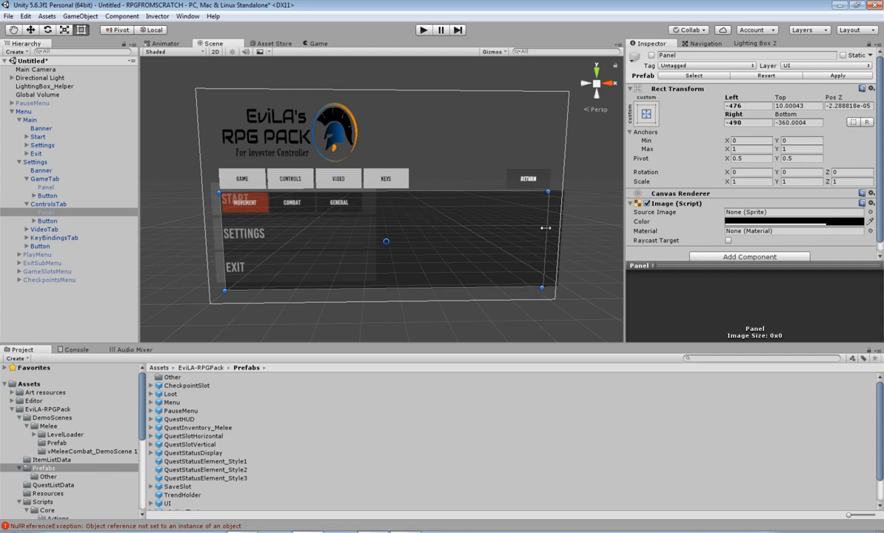
# Step: Pull in the right edges of the VideoTab and KeyBindingsTab panels to a Right value of about -494
pyautogui.click(30, 229)
pyautogui.click(27, 238)
pyautogui.click(27, 229)
pyautogui.click(46, 237)
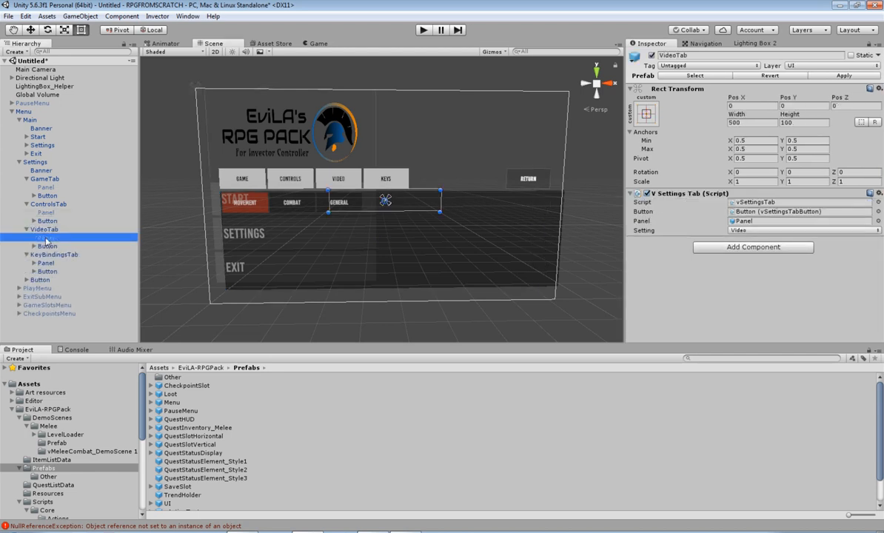
pyautogui.moveTo(563, 222); pyautogui.dragTo(548, 222)
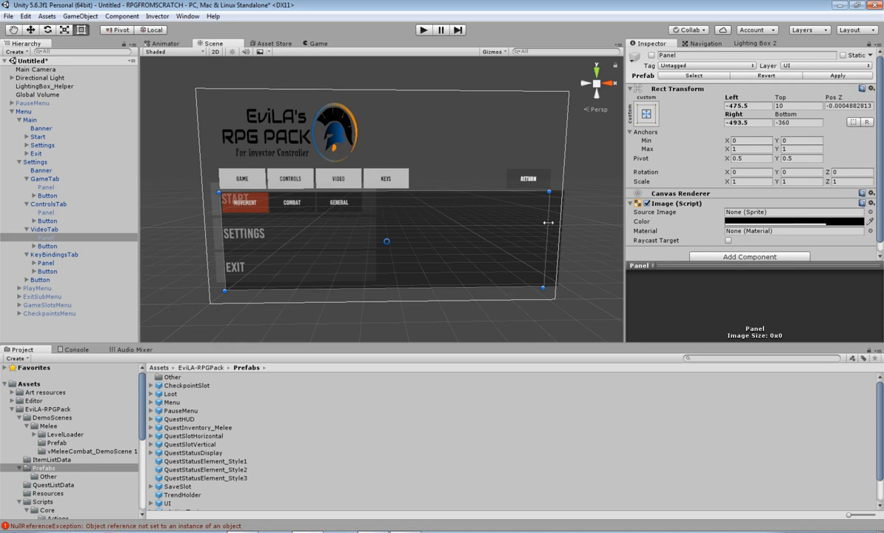
pyautogui.click(46, 263)
pyautogui.moveTo(567, 230); pyautogui.dragTo(547, 225)
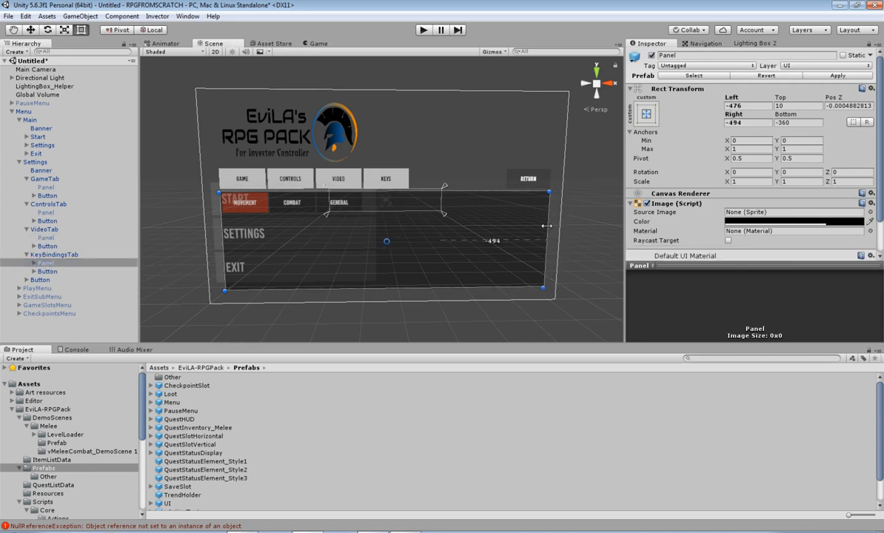
# Step: Raise the bottom edge of KeyBindingsTab's Movement panel to the parent panel's lower edge, making it about 414 high
pyautogui.click(32, 264)
pyautogui.click(34, 263)
pyautogui.click(41, 272)
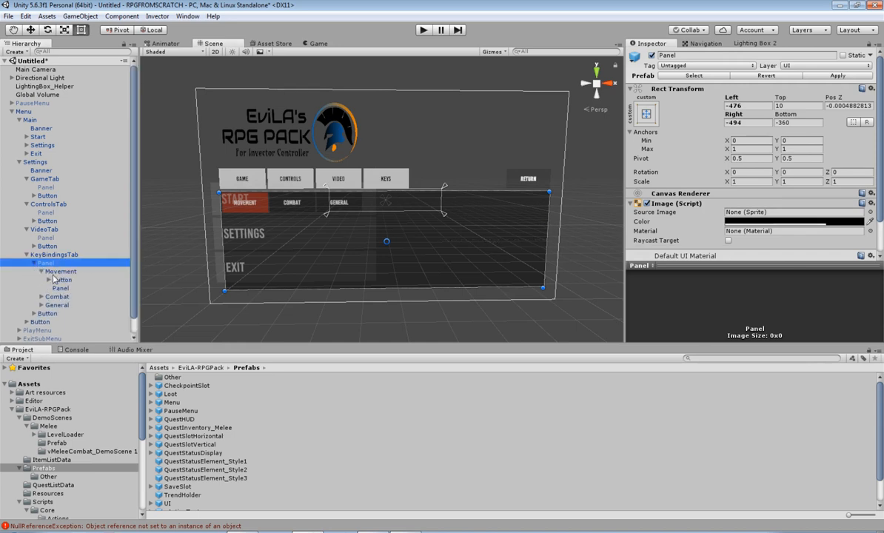
pyautogui.click(57, 289)
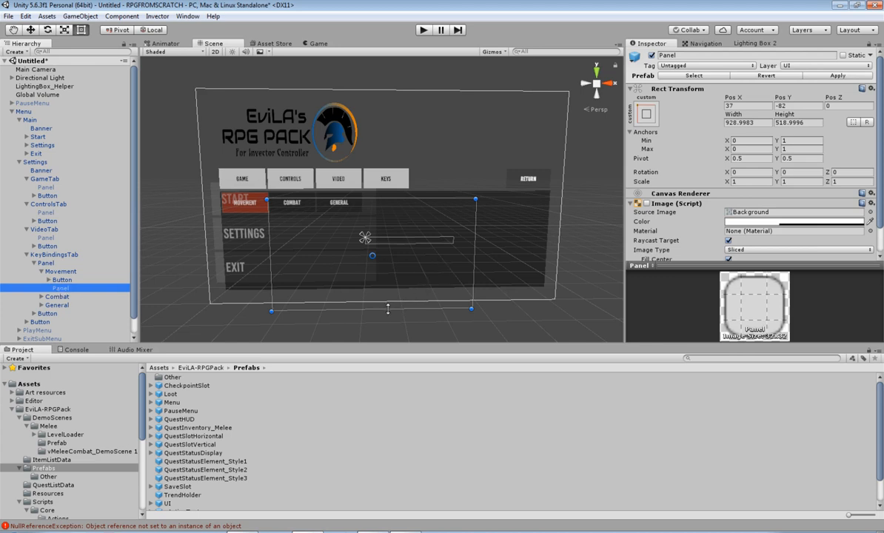
pyautogui.moveTo(387, 309); pyautogui.dragTo(388, 288)
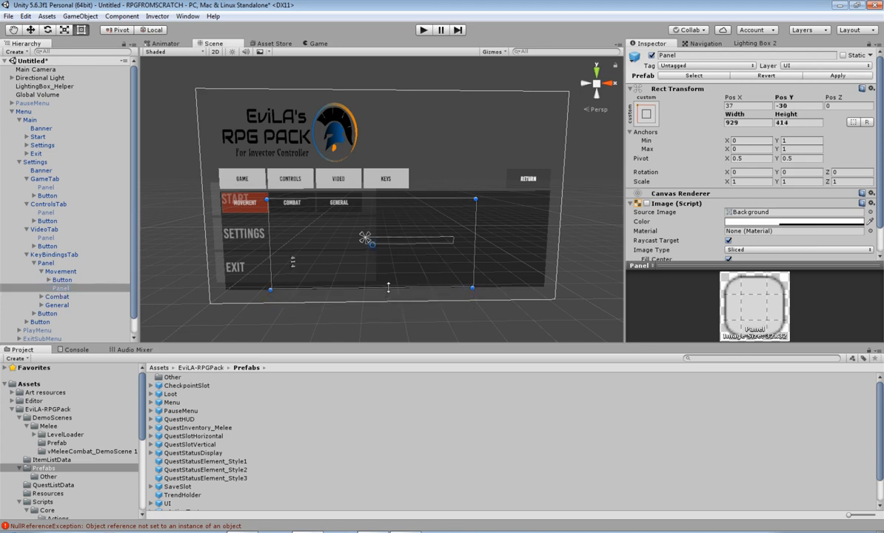
# Step: Shorten KeyBindingsTab's General and Combat panels to the parent panel's lower edge, making the Combat panel about 419 high
pyautogui.click(42, 305)
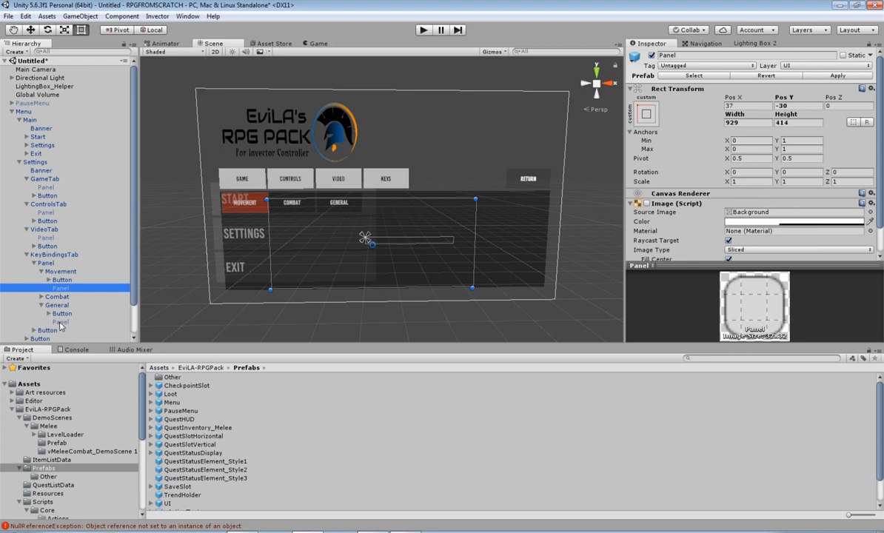
pyautogui.click(59, 322)
pyautogui.moveTo(375, 311); pyautogui.dragTo(374, 289)
pyautogui.click(57, 297)
pyautogui.click(42, 296)
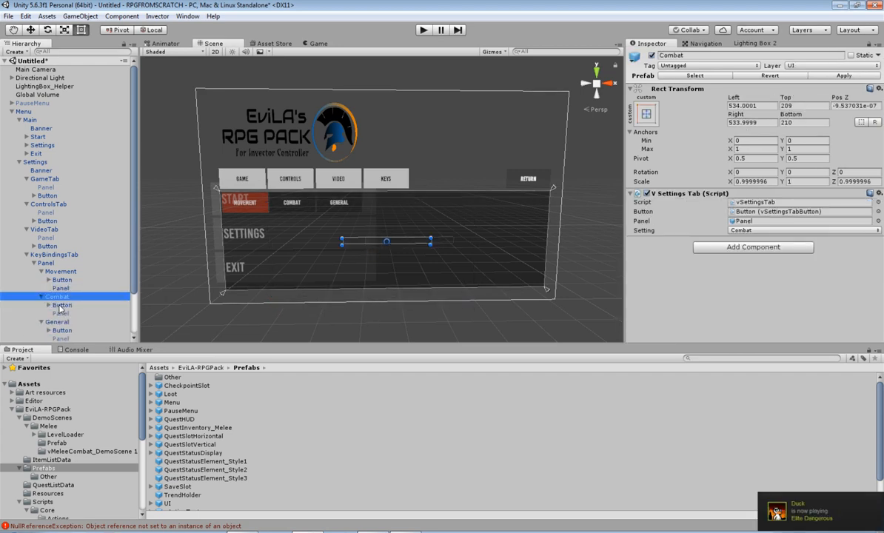
pyautogui.click(59, 313)
pyautogui.moveTo(379, 311); pyautogui.dragTo(381, 291)
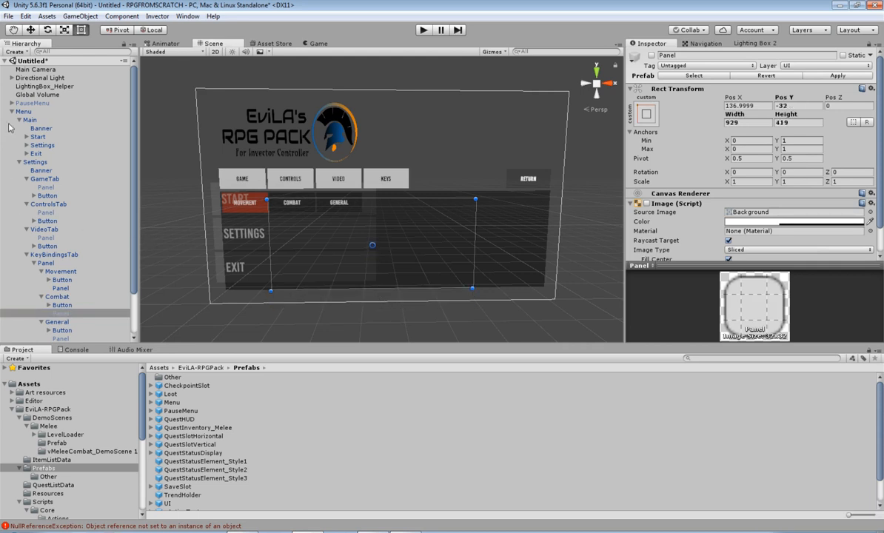
# Step: Collapse and deactivate the Settings canvas, and activate the PlayMenu canvas
pyautogui.click(20, 162)
pyautogui.click(28, 162)
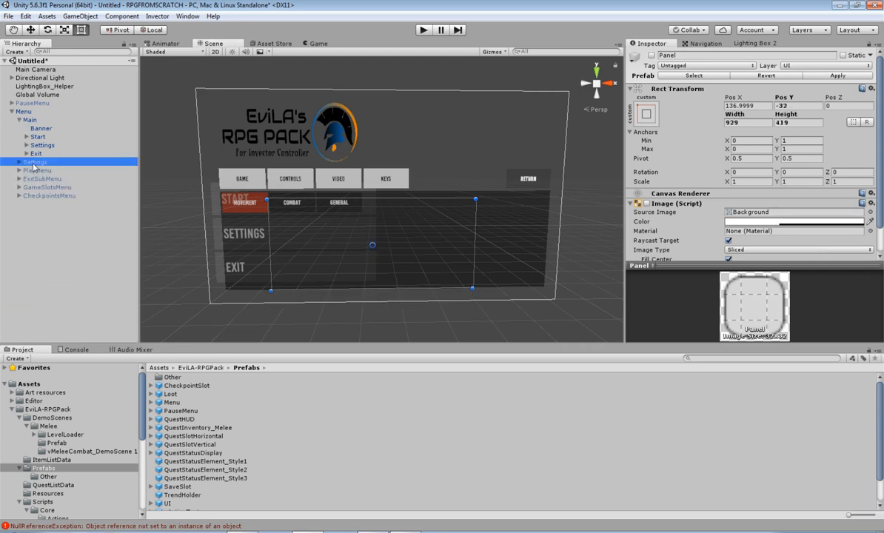
pyautogui.click(651, 55)
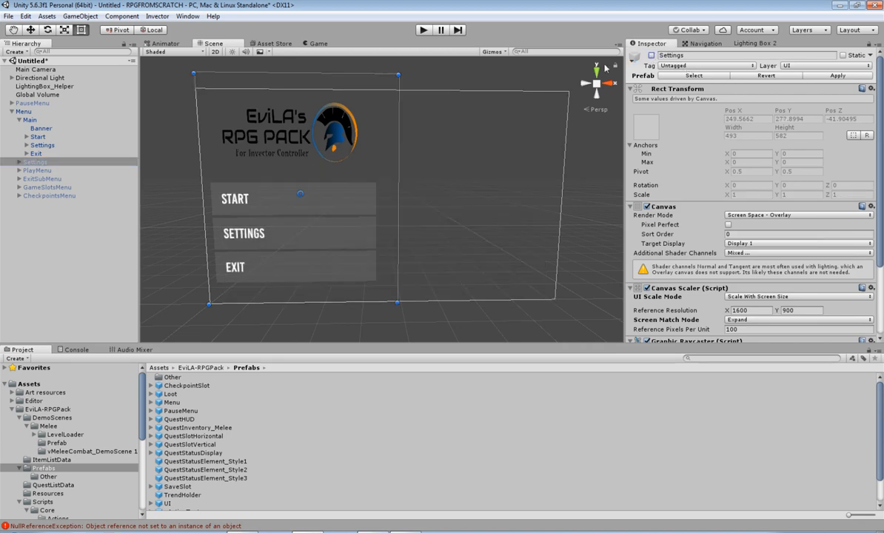
pyautogui.click(33, 171)
pyautogui.click(651, 56)
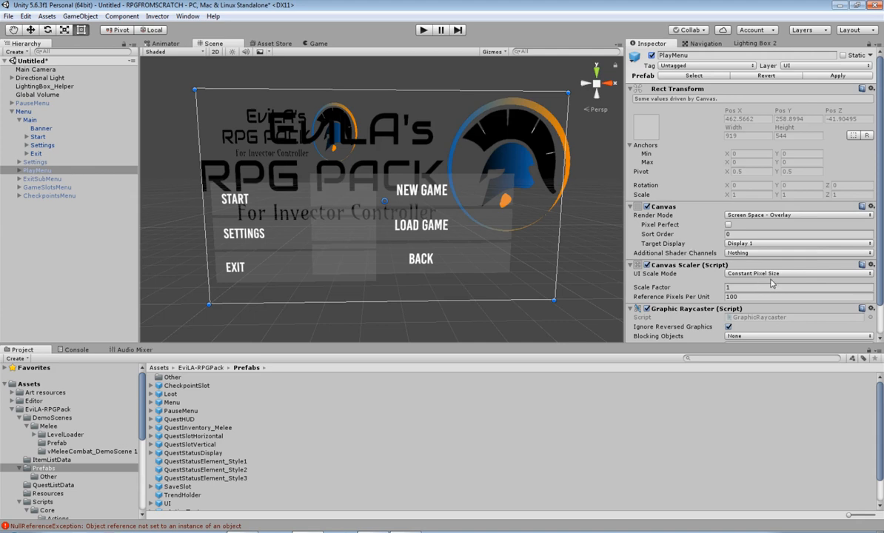
# Step: Set PlayMenu's UI Scale Mode to Scale With Screen Size and its Screen Match Mode to Expand
pyautogui.click(733, 273)
pyautogui.click(770, 296)
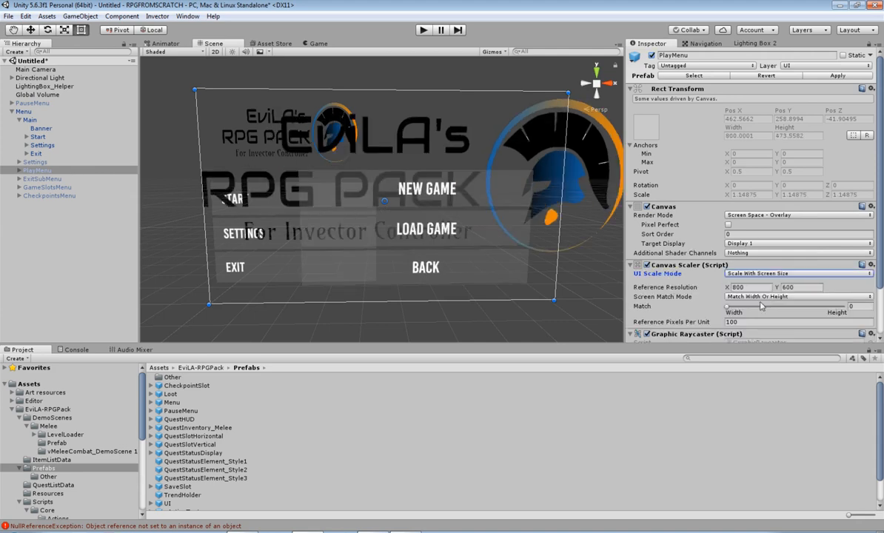
pyautogui.click(796, 296)
pyautogui.click(756, 317)
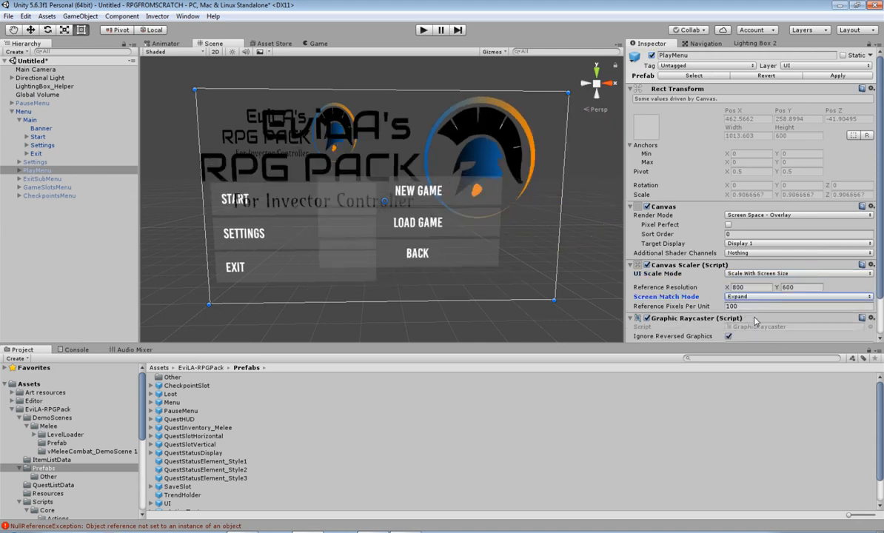
# Step: Fit PlayMenu's banner Image into the canvas's upper-left corner over Main's Banner, resizing it to about 430 × 233
pyautogui.click(18, 170)
pyautogui.click(38, 179)
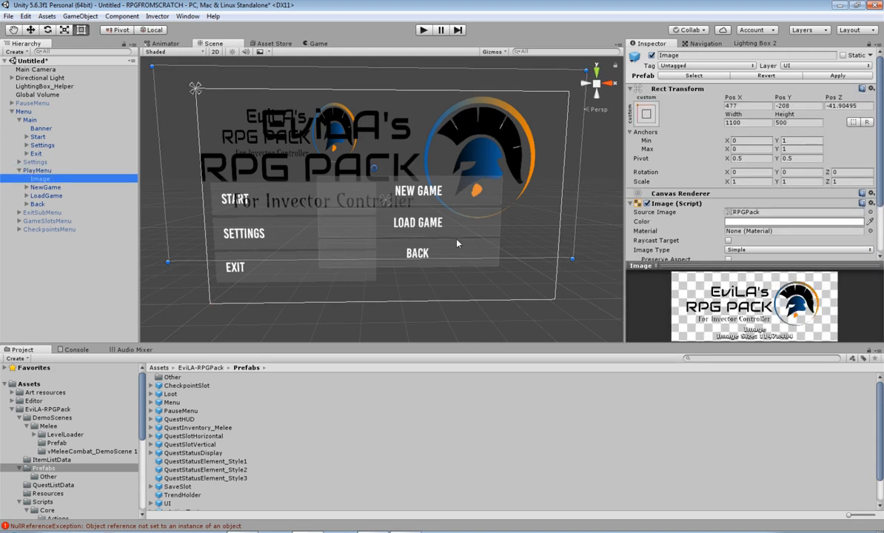
pyautogui.moveTo(153, 67); pyautogui.dragTo(205, 91)
pyautogui.moveTo(569, 256); pyautogui.dragTo(372, 179)
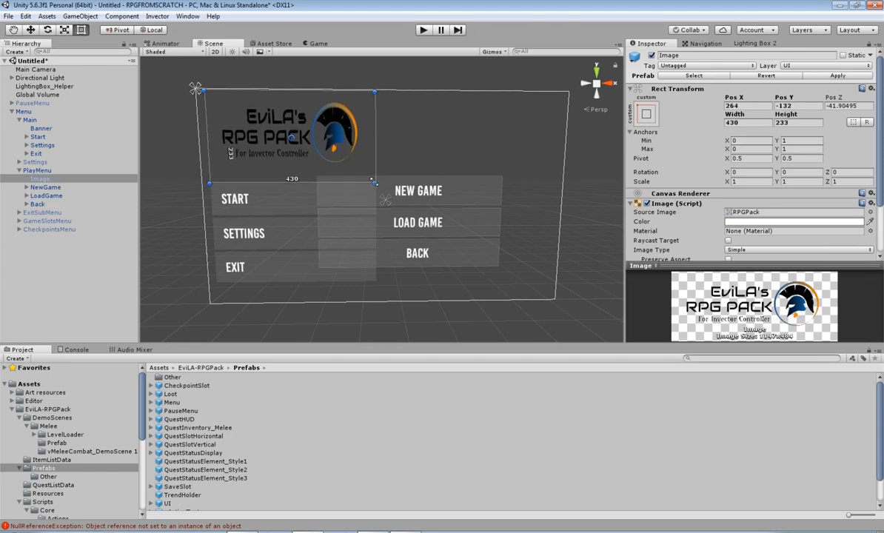
# Step: Move PlayMenu's NewGame, LoadGame and Back buttons together over Main's Start, Settings and Exit buttons and resize them to match
pyautogui.click(45, 187)
pyautogui.keyDown('shift'); pyautogui.click(50, 203); pyautogui.keyUp('shift')
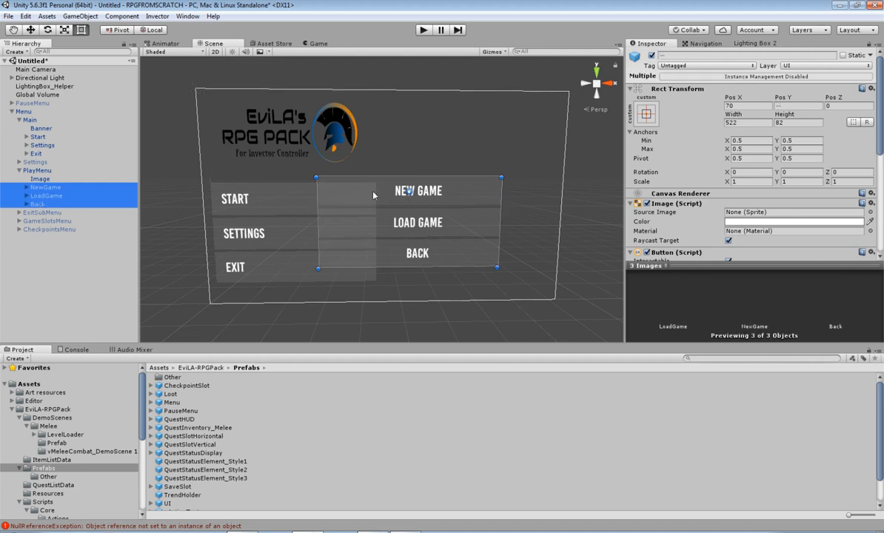
pyautogui.moveTo(373, 195); pyautogui.dragTo(265, 202)
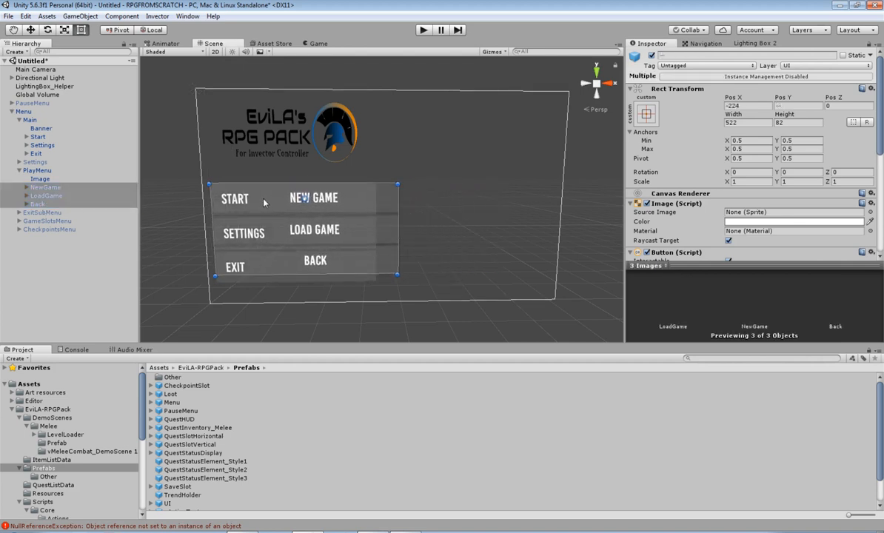
pyautogui.moveTo(394, 272); pyautogui.dragTo(373, 280)
# Step: Examine from several angles how PlayMenu's buttons and banner overlap Main's
pyautogui.click(173, 258)
pyautogui.keyDown('alt'); pyautogui.moveTo(223, 251); pyautogui.dragTo(425, 188); pyautogui.keyUp('alt')
pyautogui.moveTo(459, 175); pyautogui.dragTo(493, 196, button='right')
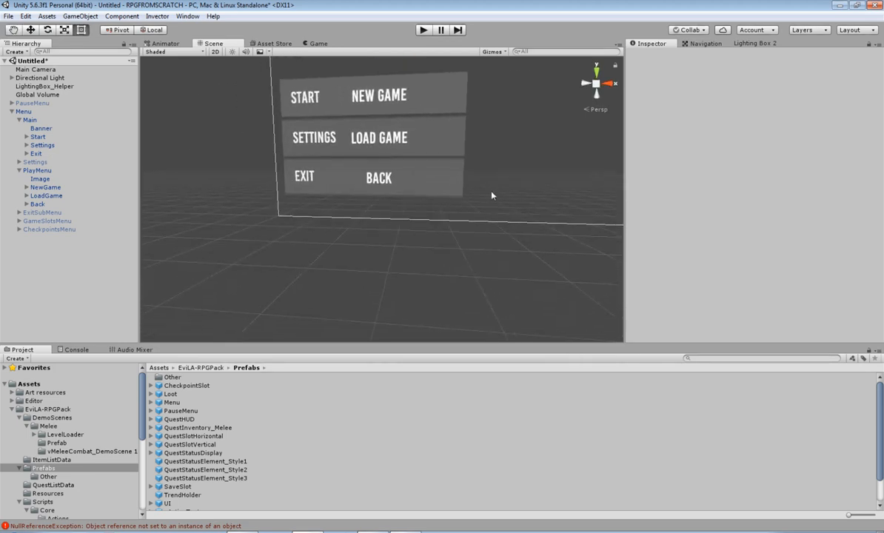
pyautogui.moveTo(496, 193); pyautogui.dragTo(450, 215, button='middle')
pyautogui.moveTo(449, 215); pyautogui.dragTo(475, 215, button='right')
pyautogui.moveTo(414, 175); pyautogui.dragTo(413, 204, button='middle')
pyautogui.scroll(-3, 412, 207)
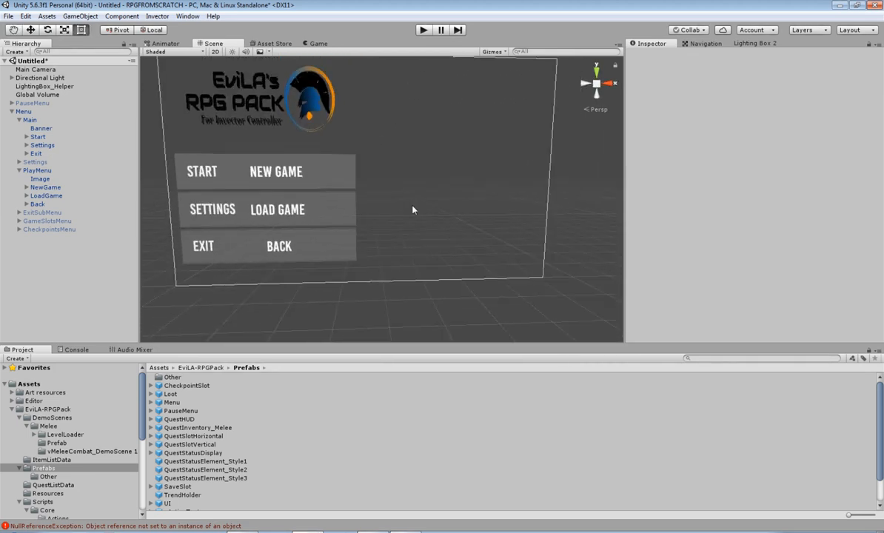
pyautogui.moveTo(327, 145); pyautogui.dragTo(361, 174, button='middle')
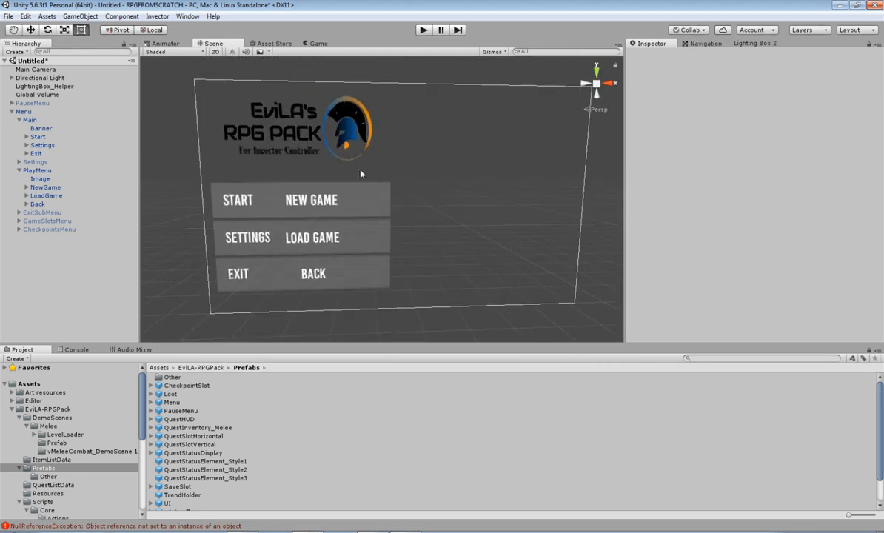
# Step: Refine the corners of PlayMenu's banner Image against Main's Banner and the canvas's top edge, resizing it to about 419 × 221
pyautogui.click(40, 178)
pyautogui.press('f')
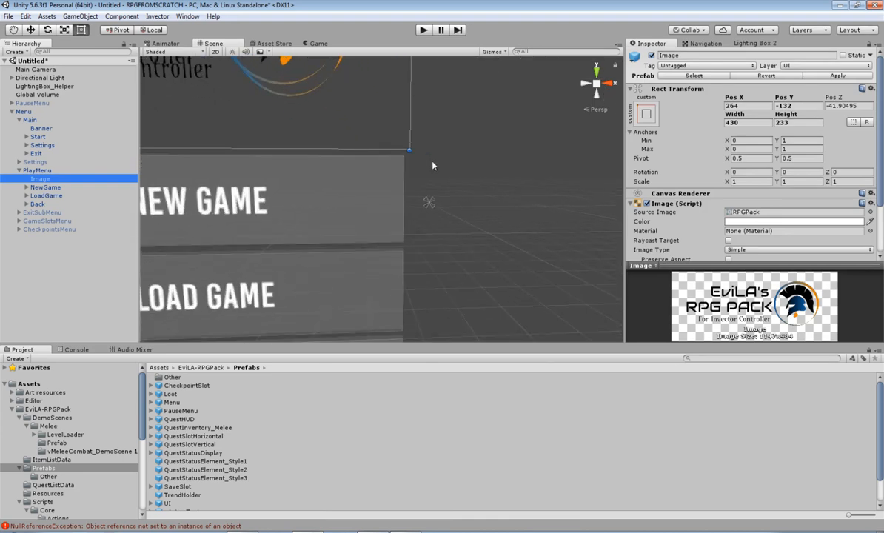
pyautogui.scroll(-4, 492, 261)
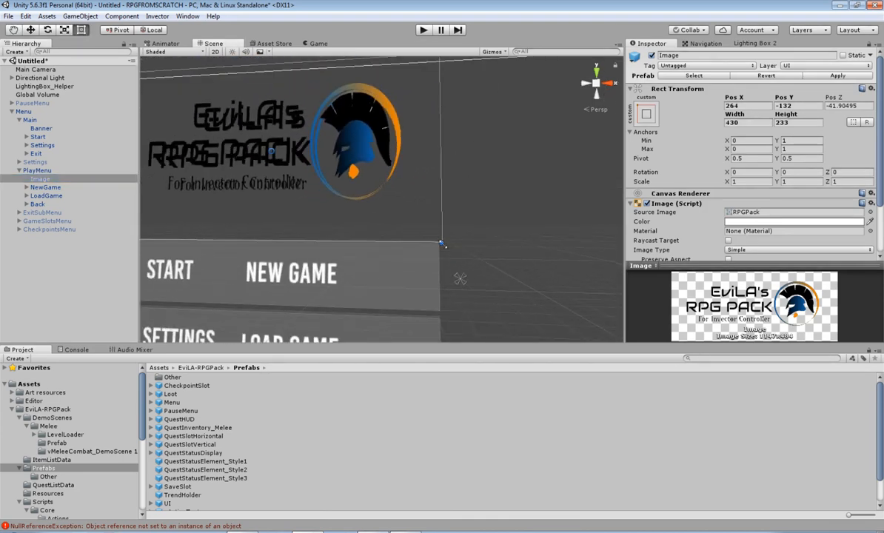
pyautogui.moveTo(442, 245); pyautogui.dragTo(445, 248)
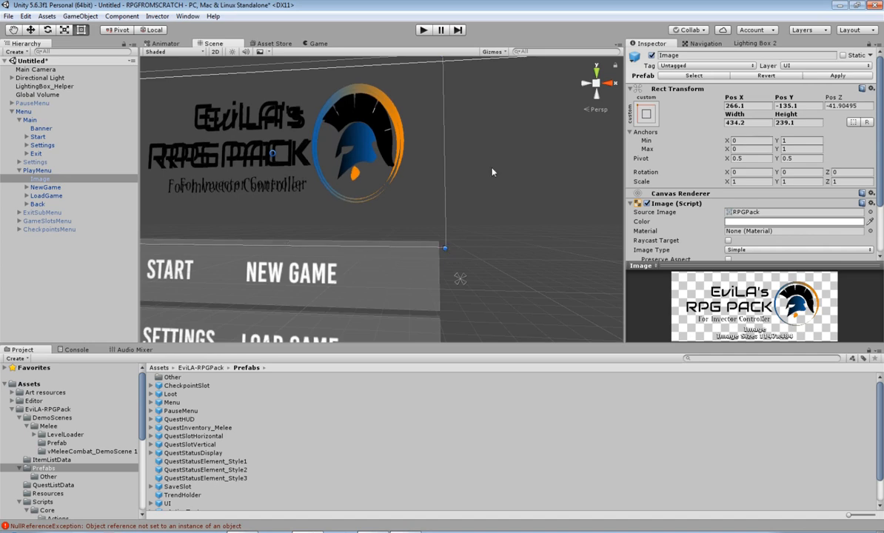
pyautogui.scroll(-5, 492, 173)
pyautogui.moveTo(492, 174); pyautogui.dragTo(507, 195, button='middle')
pyautogui.scroll(5, 424, 159)
pyautogui.moveTo(497, 122); pyautogui.dragTo(517, 165, button='middle')
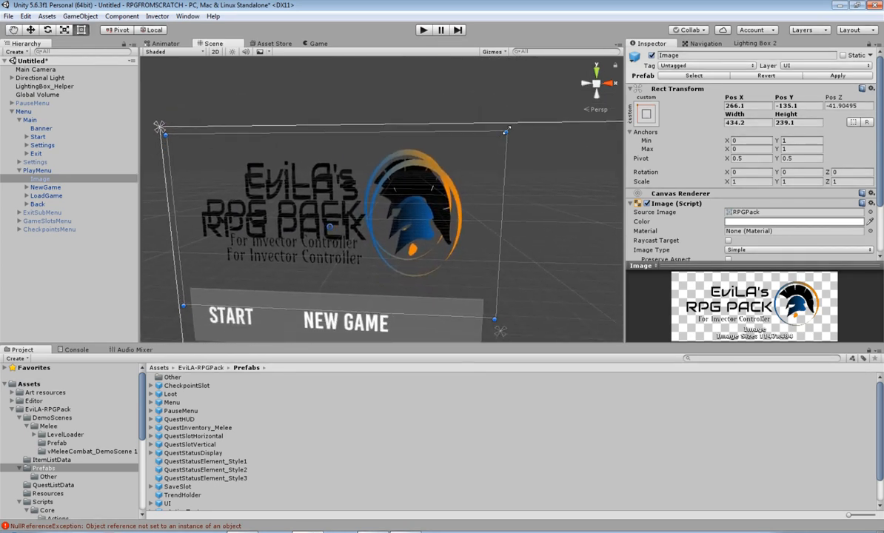
pyautogui.moveTo(508, 128); pyautogui.dragTo(508, 121)
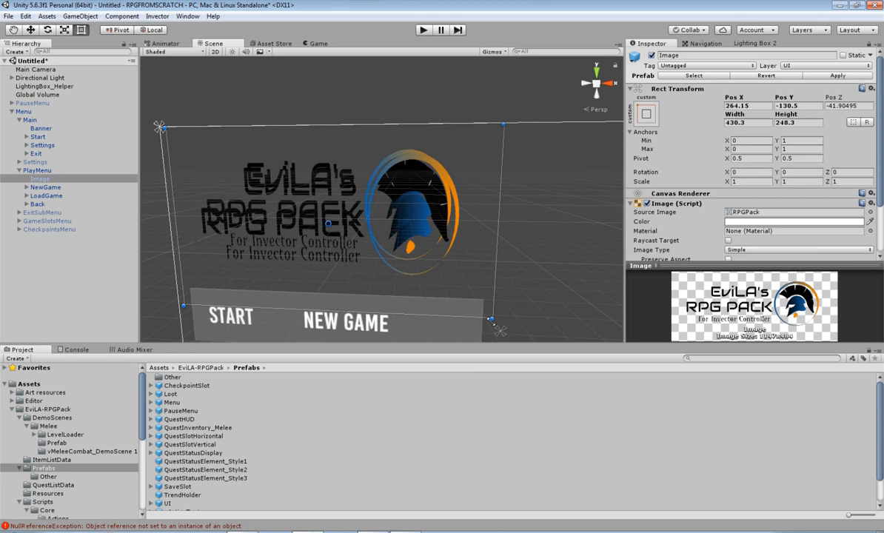
pyautogui.moveTo(490, 319); pyautogui.dragTo(484, 300)
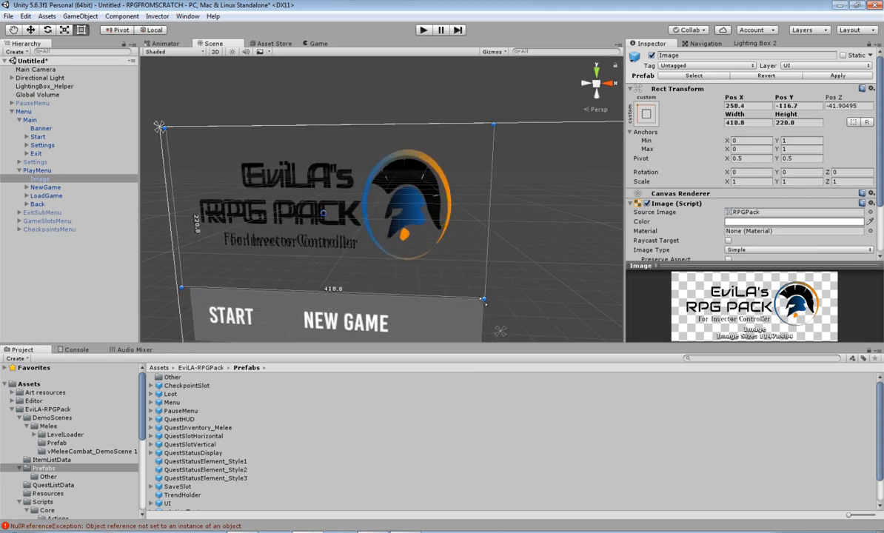
# Step: Adjust the corners of PlayMenu's banner Image to sit over Main's Banner just above the buttons, resizing it to about 433 × 234
pyautogui.moveTo(182, 286); pyautogui.dragTo(187, 286)
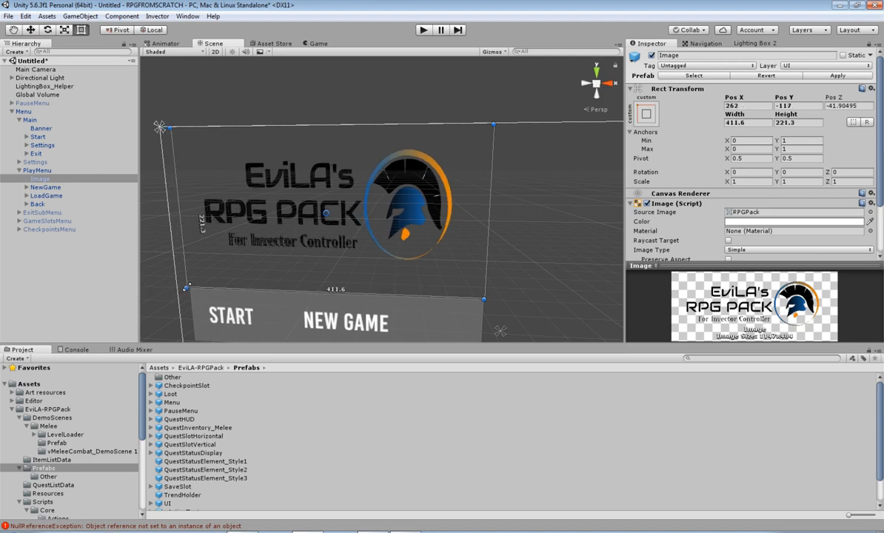
pyautogui.moveTo(485, 244); pyautogui.dragTo(553, 190, button='middle')
pyautogui.scroll(-5, 553, 194)
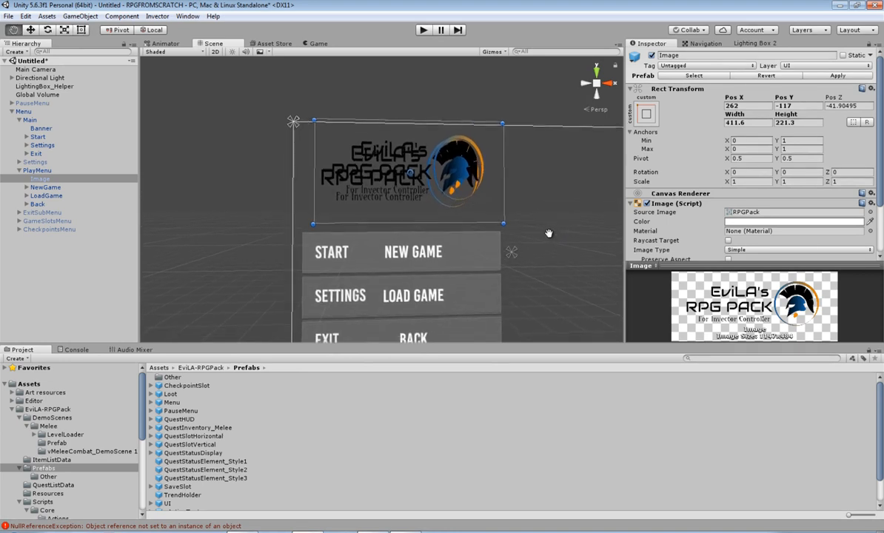
pyautogui.moveTo(333, 201); pyautogui.dragTo(324, 219)
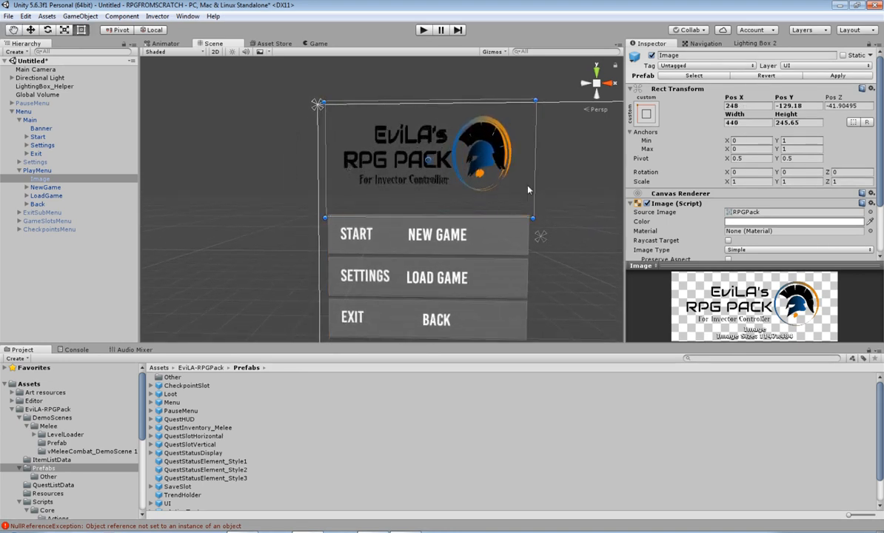
pyautogui.moveTo(536, 98); pyautogui.dragTo(531, 102)
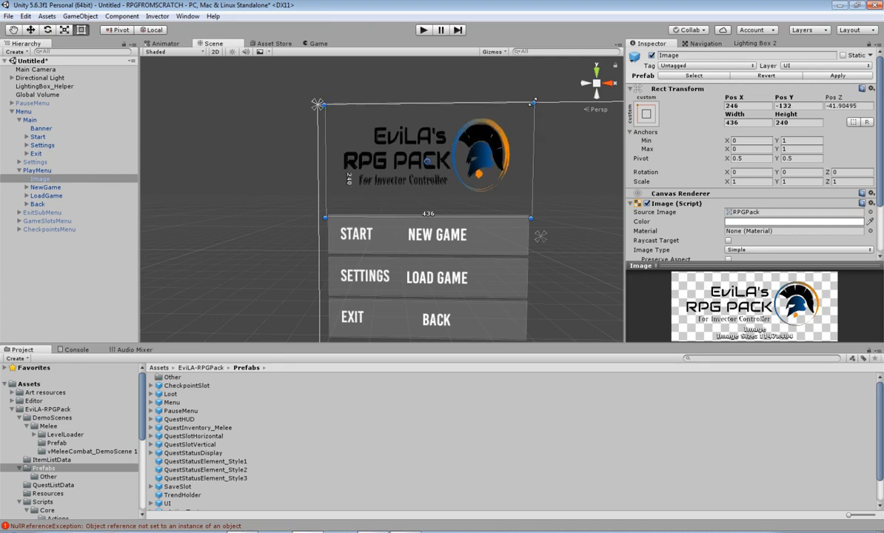
pyautogui.moveTo(531, 219); pyautogui.dragTo(531, 215)
pyautogui.scroll(-5, 524, 195)
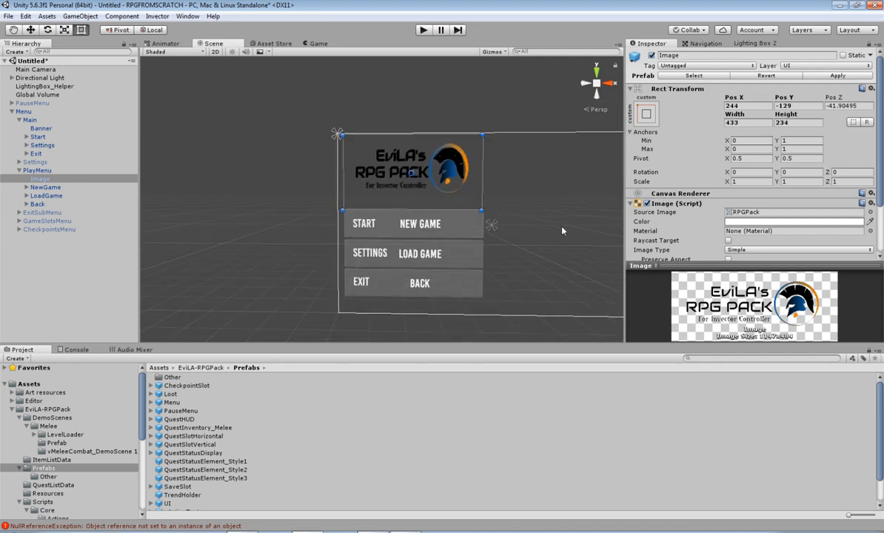
# Step: Deactivate PlayMenu and activate ExitSubMenu
pyautogui.click(34, 170)
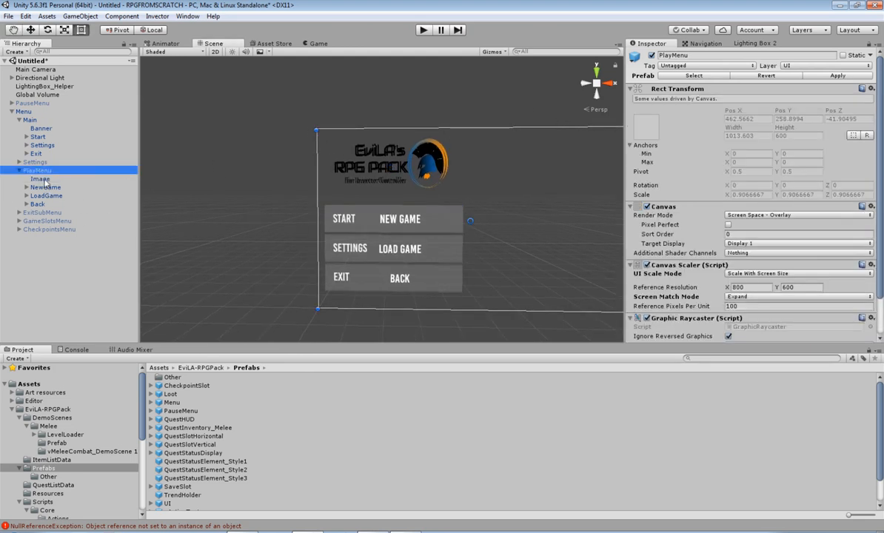
pyautogui.click(651, 55)
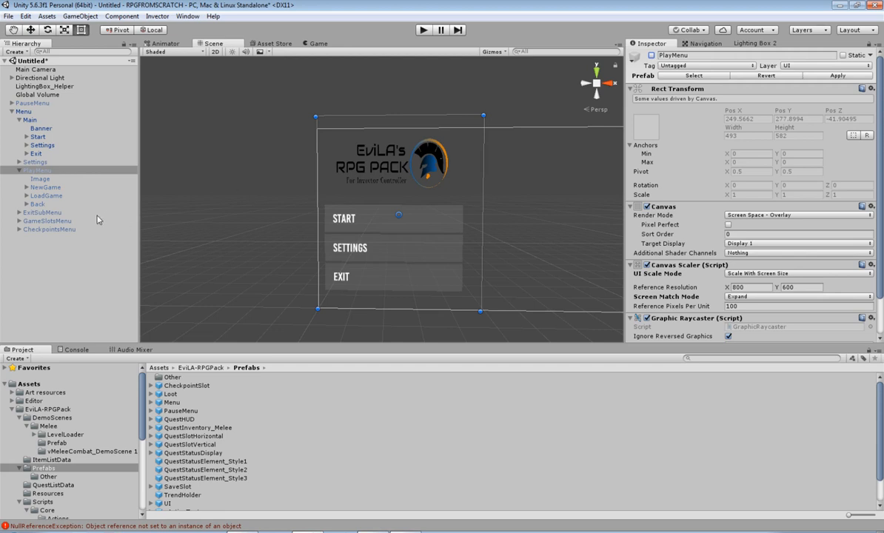
pyautogui.click(40, 212)
pyautogui.click(651, 56)
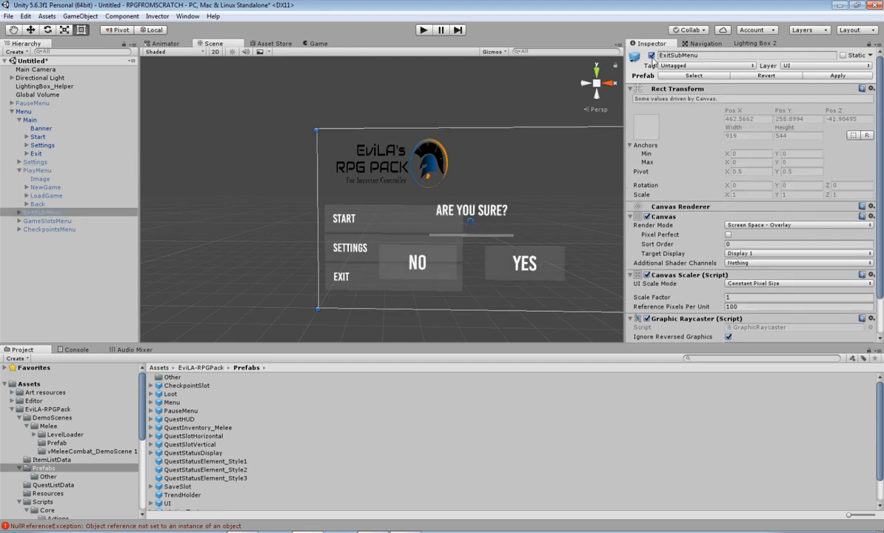
# Step: Set ExitSubMenu's Canvas Scaler to Scale With Screen Size with the Expand screen match mode
pyautogui.moveTo(487, 222); pyautogui.dragTo(497, 226, button='right')
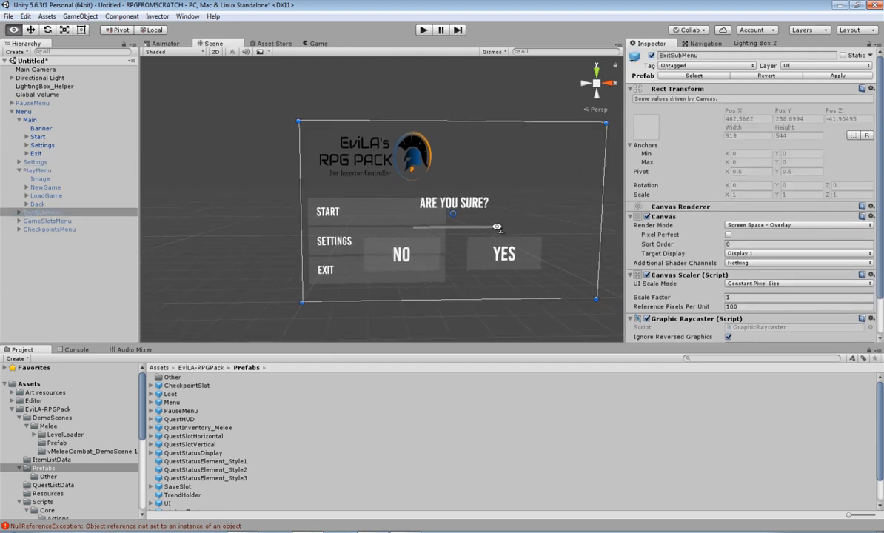
pyautogui.click(759, 289)
pyautogui.click(755, 306)
pyautogui.click(755, 306)
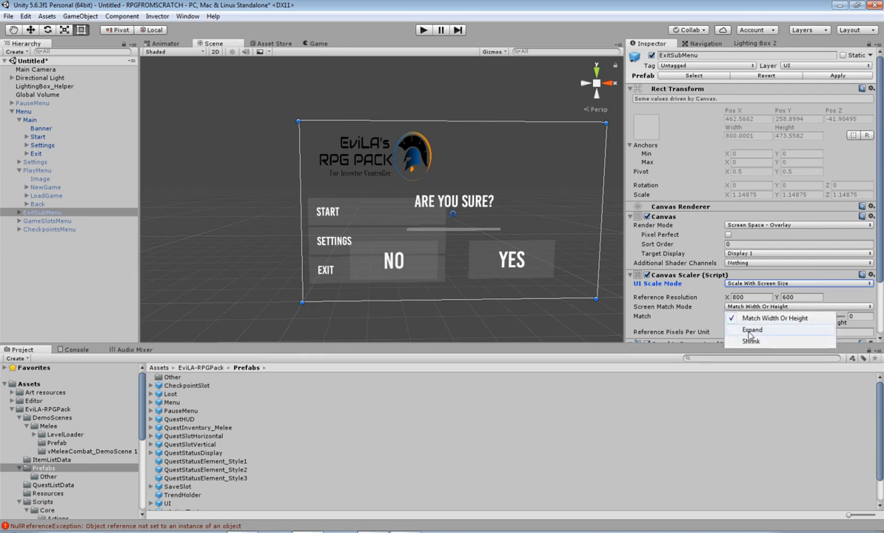
pyautogui.click(751, 330)
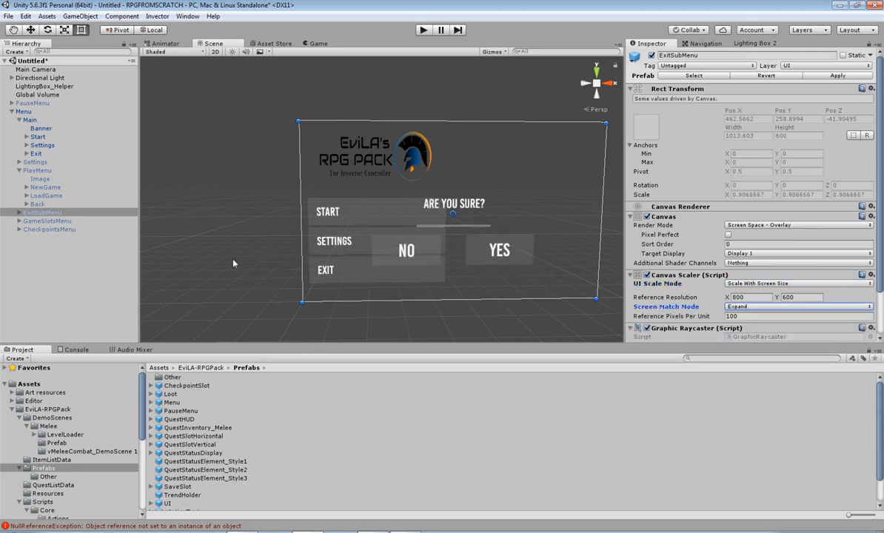
# Step: Deactivate ExitSubMenu and activate GameSlotsMenu
pyautogui.click(33, 213)
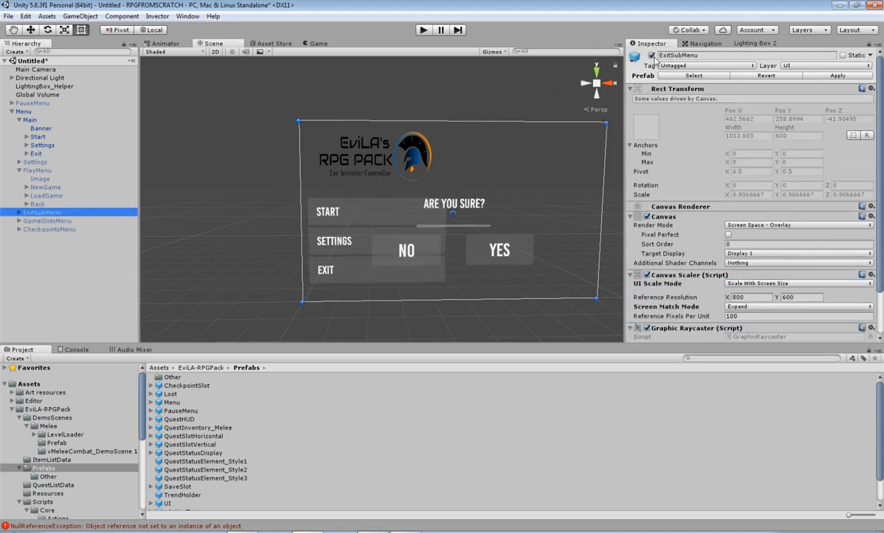
pyautogui.click(651, 56)
pyautogui.click(47, 221)
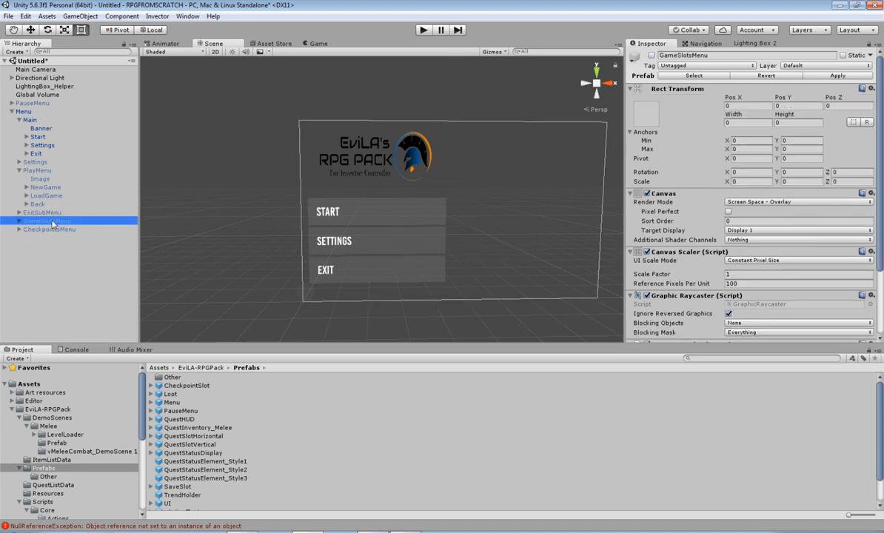
pyautogui.click(652, 55)
pyautogui.click(652, 57)
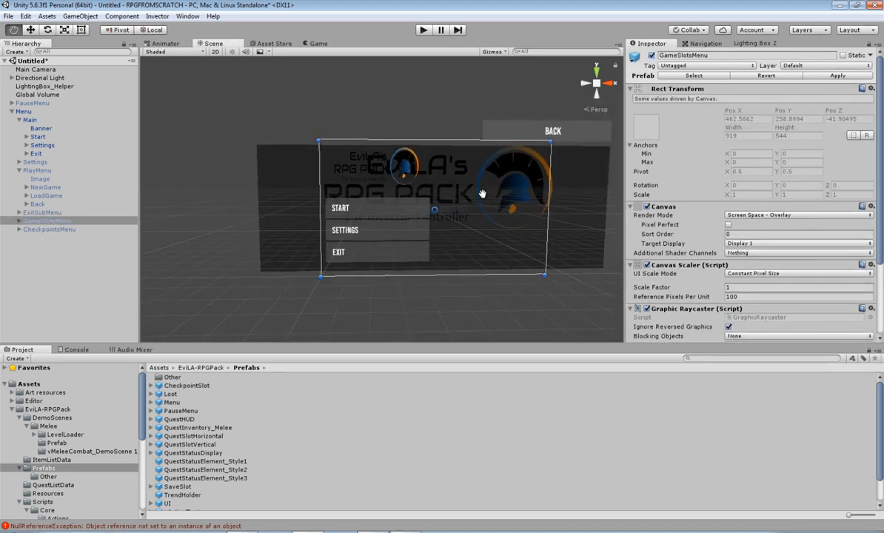
# Step: Shrink GameSlotsMenu's Banner into the canvas's upper-left corner over Main's Banner, to about 397 × 218
pyautogui.click(18, 221)
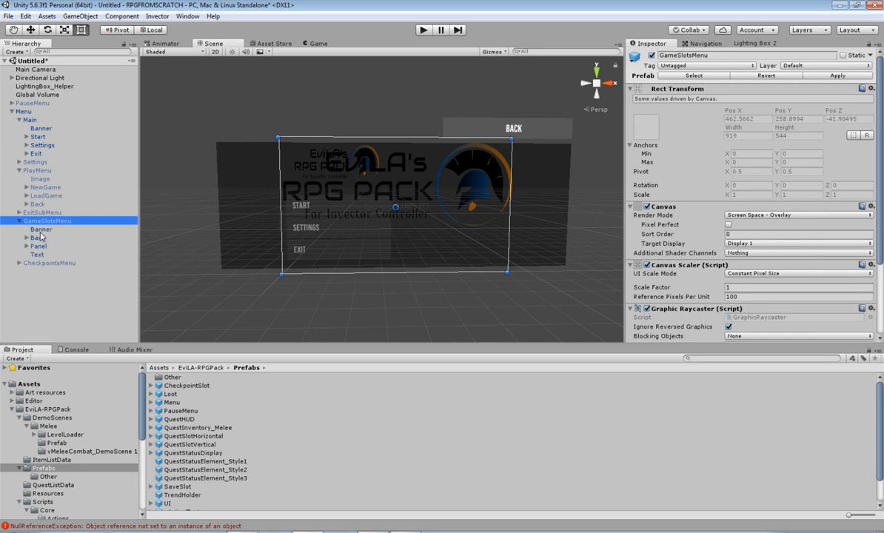
pyautogui.click(41, 230)
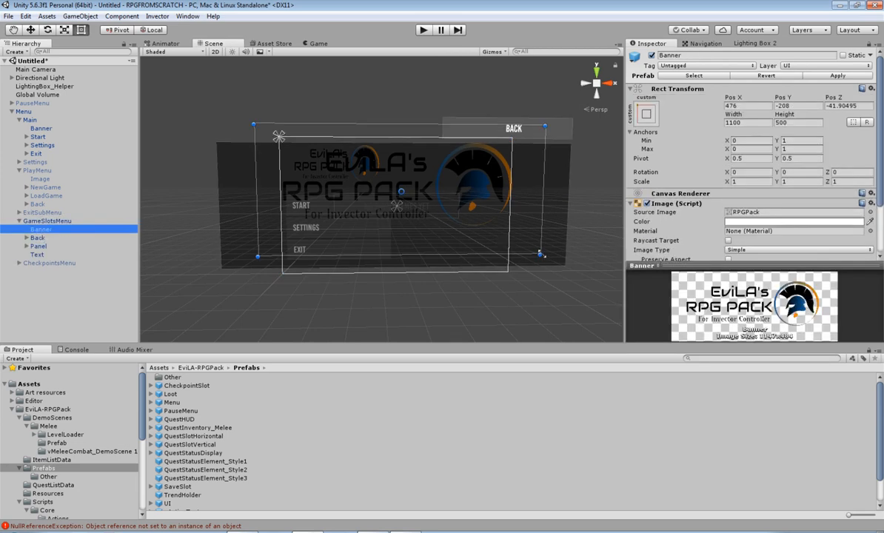
pyautogui.moveTo(541, 254); pyautogui.dragTo(390, 197)
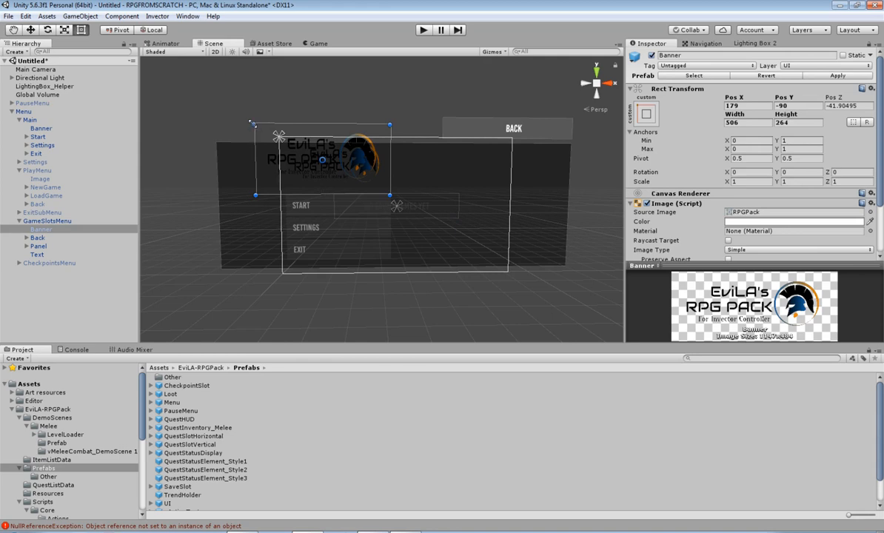
pyautogui.moveTo(251, 123); pyautogui.dragTo(279, 137)
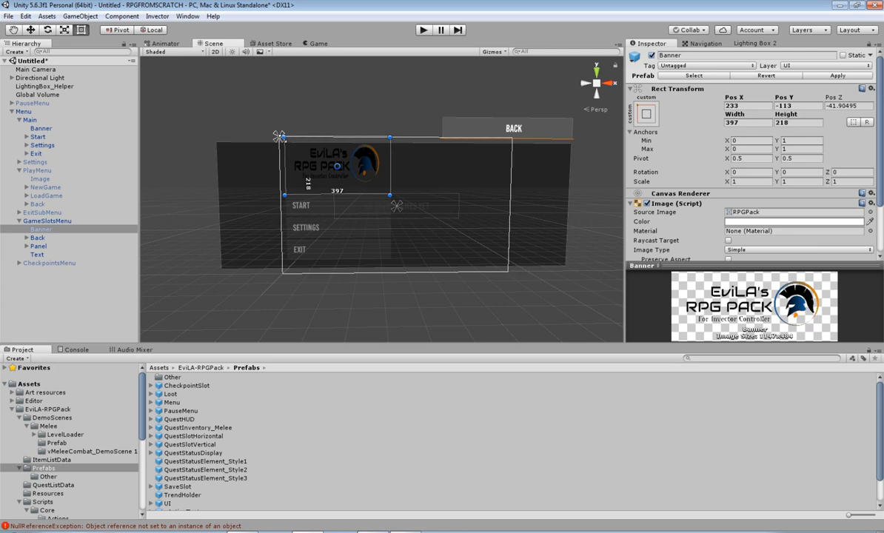
# Step: Shrink GameSlotsMenu's Back, Panel and Text together and move them inside the canvas below the Banner
pyautogui.click(37, 238)
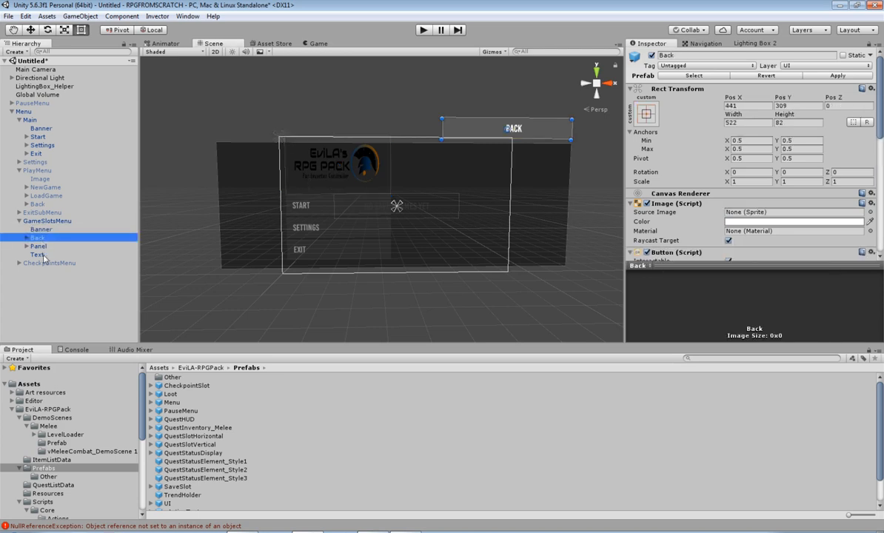
pyautogui.keyDown('shift'); pyautogui.click(38, 255); pyautogui.keyUp('shift')
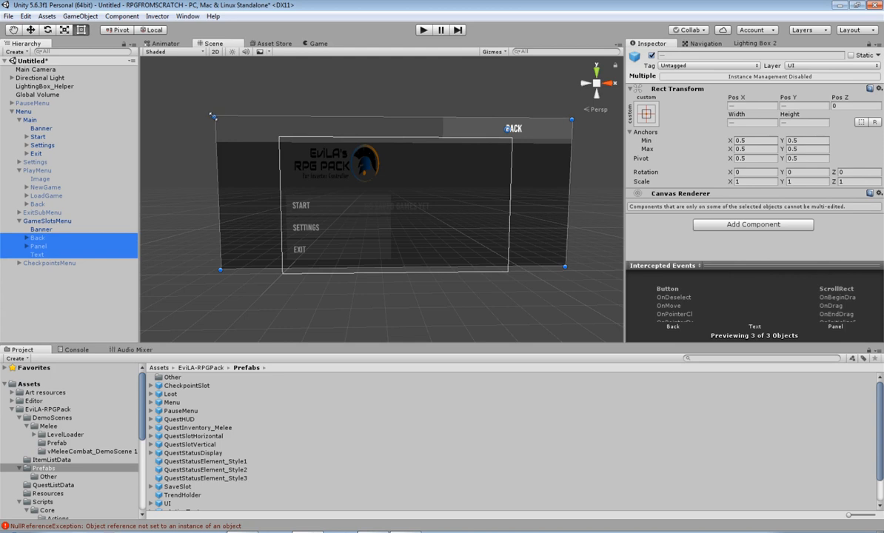
pyautogui.moveTo(213, 116); pyautogui.dragTo(378, 175)
pyautogui.moveTo(420, 242); pyautogui.dragTo(341, 242)
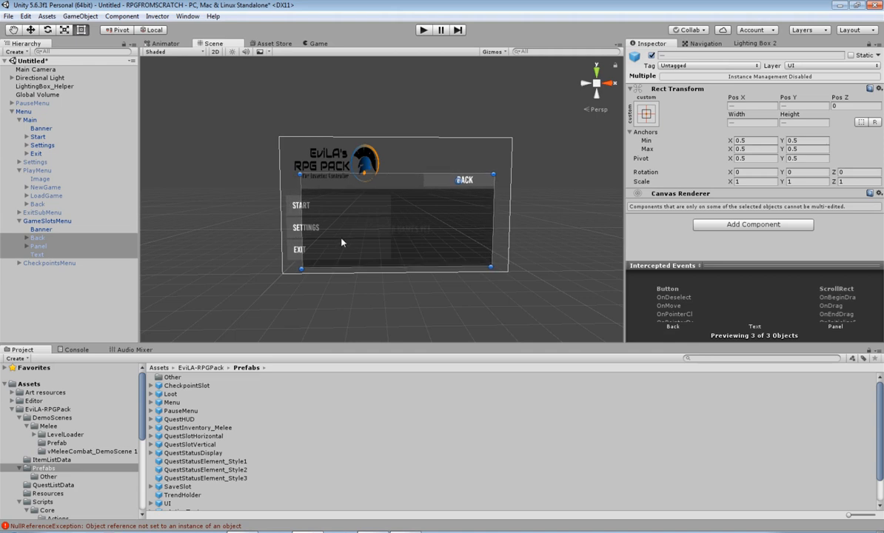
# Step: Deactivate GameSlotsMenu and activate CheckpointsMenu
pyautogui.click(37, 220)
pyautogui.click(652, 55)
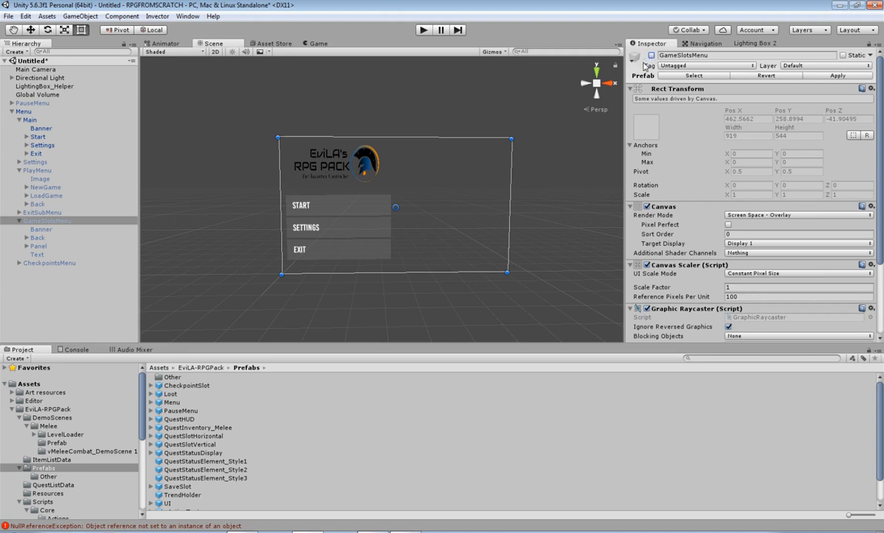
pyautogui.click(18, 220)
pyautogui.click(39, 229)
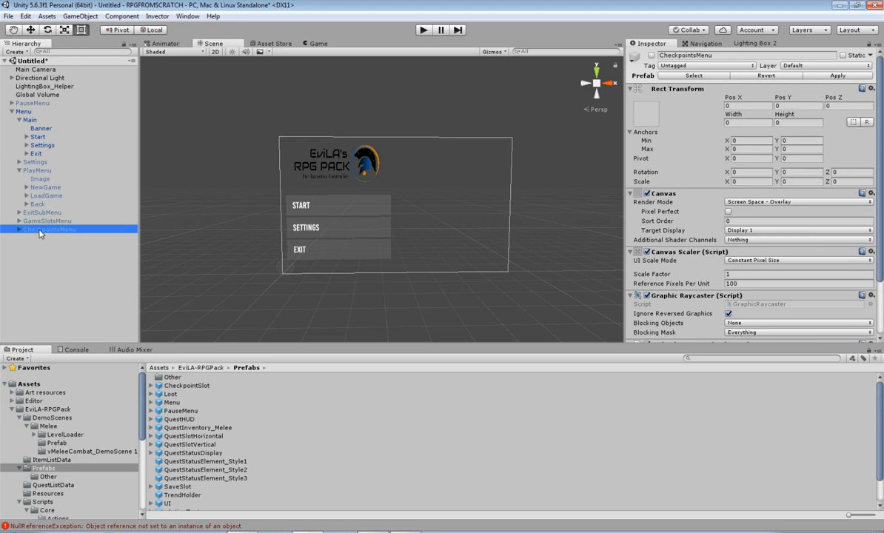
pyautogui.click(652, 56)
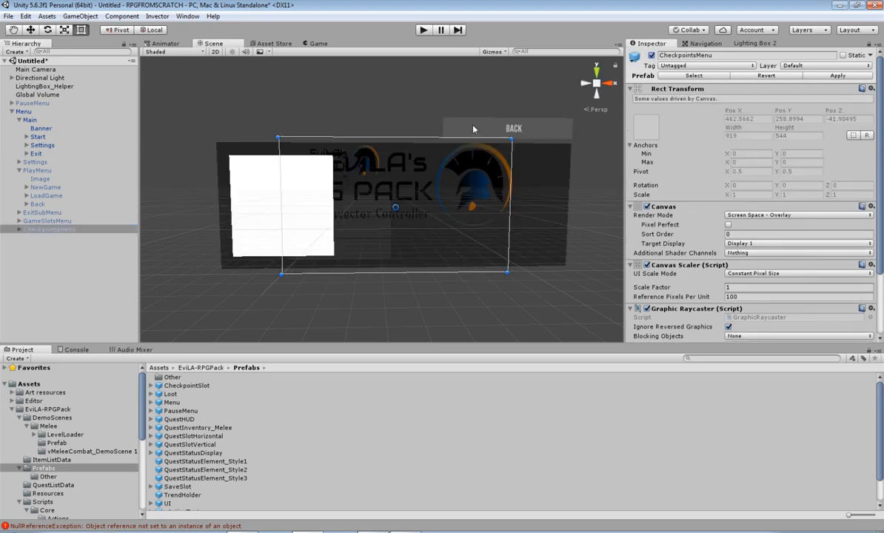
# Step: Set GameSlotsMenu's Canvas Scaler to Scale With Screen Size with the Expand screen match mode
pyautogui.click(32, 223)
pyautogui.click(19, 220)
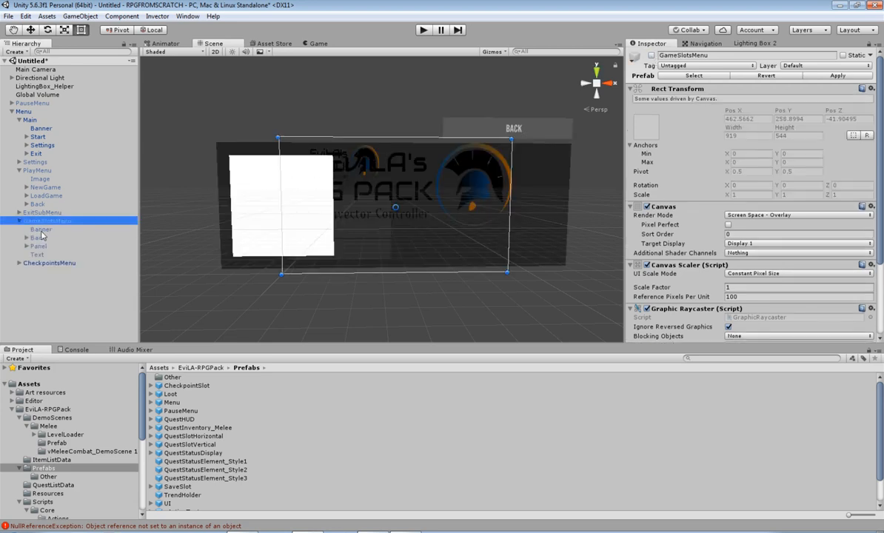
pyautogui.click(760, 274)
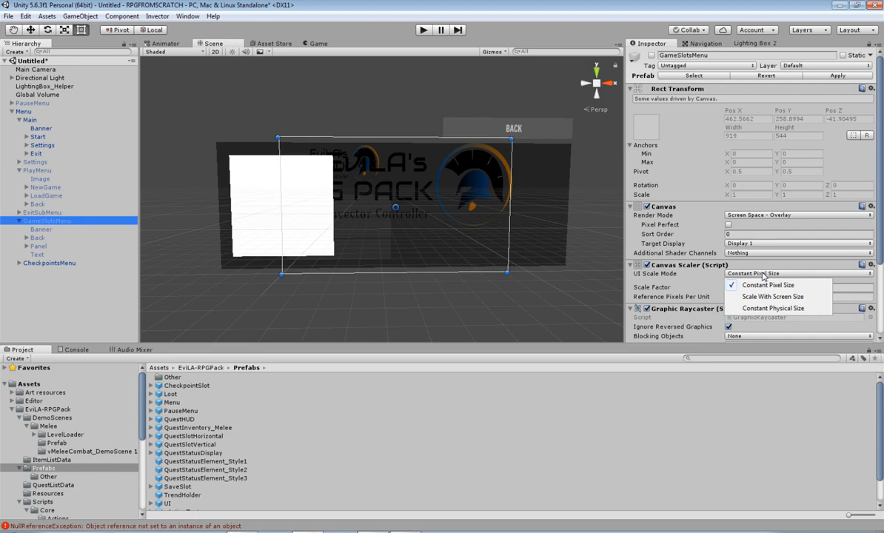
pyautogui.click(770, 296)
pyautogui.click(759, 296)
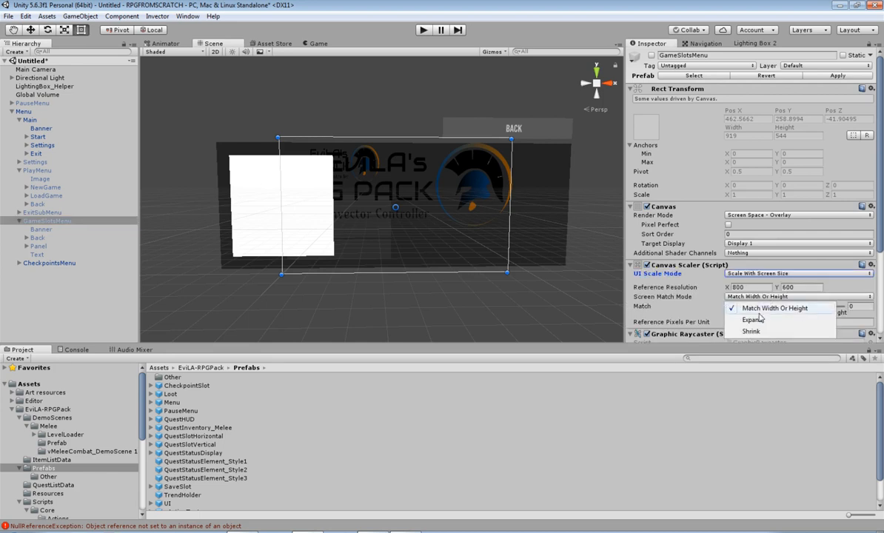
pyautogui.click(753, 320)
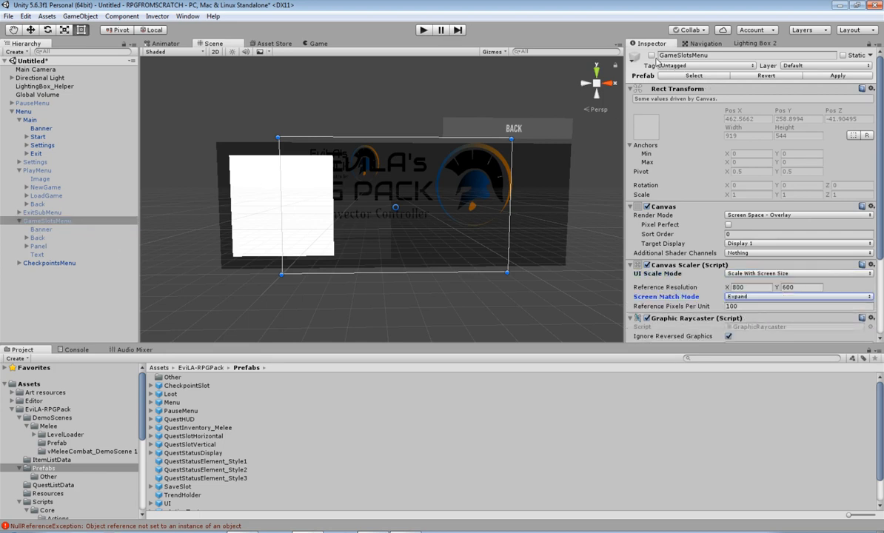
# Step: Deactivate CheckpointsMenu and reactivate GameSlotsMenu
pyautogui.click(49, 263)
pyautogui.click(651, 55)
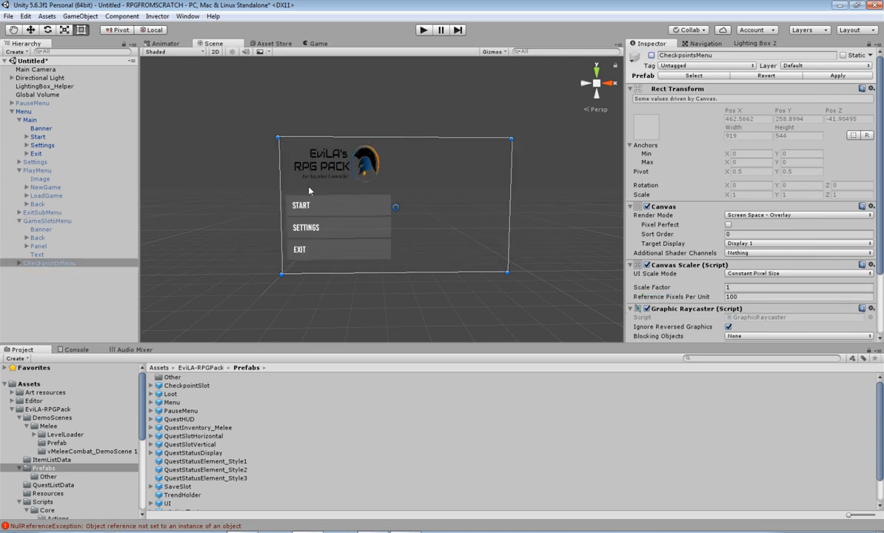
pyautogui.click(48, 222)
pyautogui.click(652, 55)
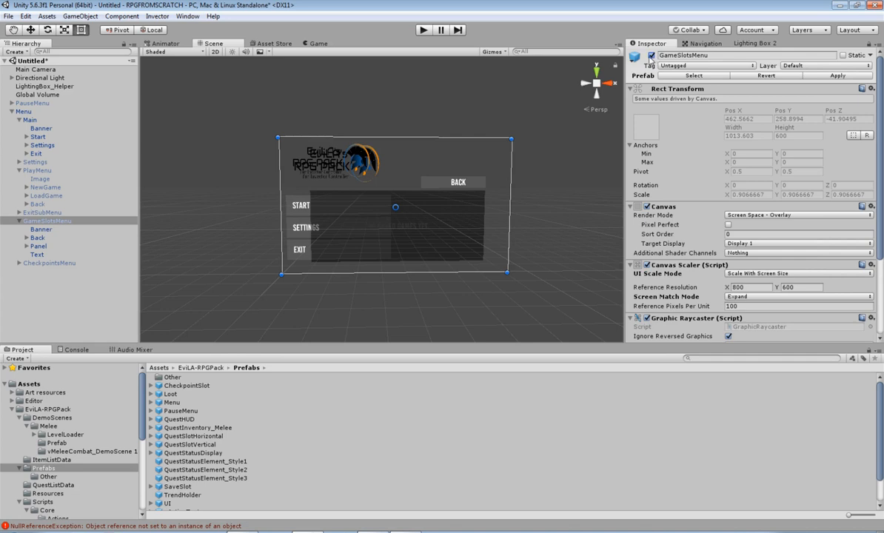
pyautogui.scroll(3, 427, 175)
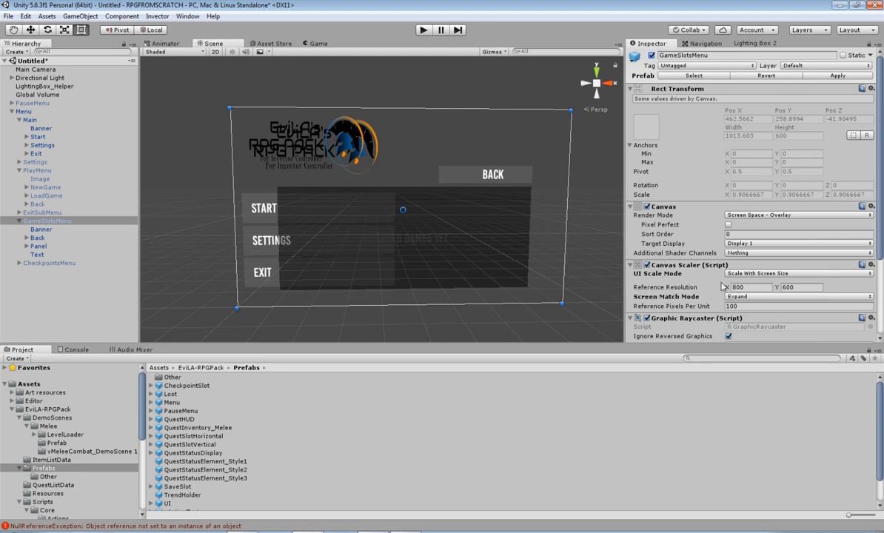
# Step: Resize GameSlotsMenu's Banner to about 435 × 241 so that it lines up with Main's Banner
pyautogui.click(41, 228)
pyautogui.moveTo(377, 185); pyautogui.dragTo(392, 194)
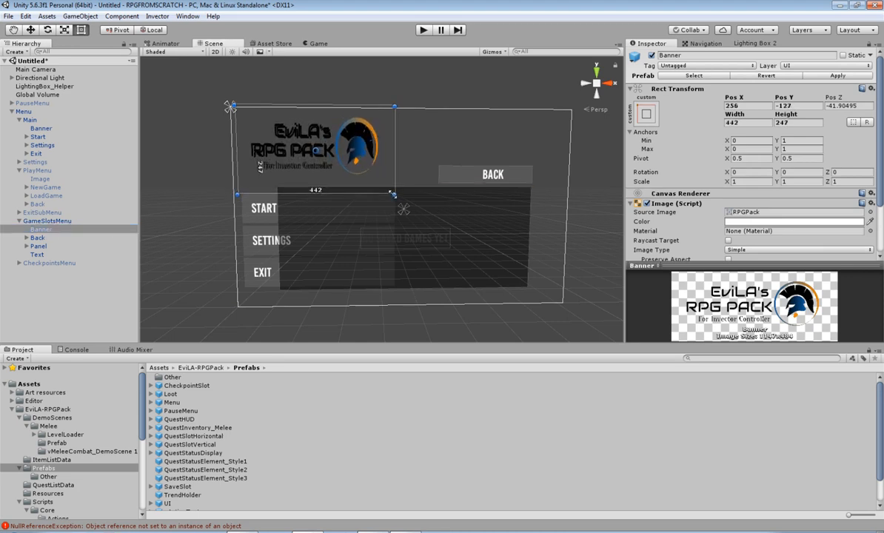
pyautogui.moveTo(231, 107); pyautogui.dragTo(234, 108)
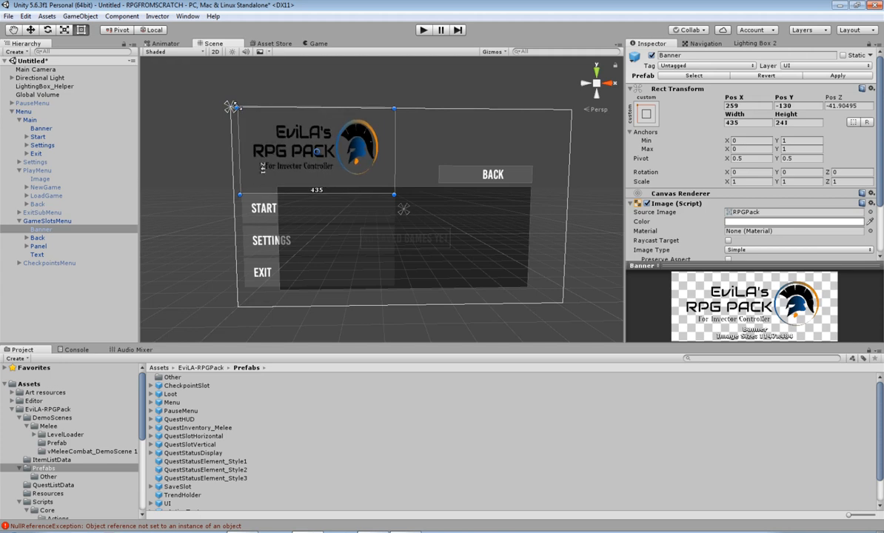
# Step: Widen GameSlotsMenu's Back, Panel and Text together toward the canvas's left edge, over Main's buttons
pyautogui.click(37, 238)
pyautogui.keyDown('shift'); pyautogui.click(37, 254); pyautogui.keyUp('shift')
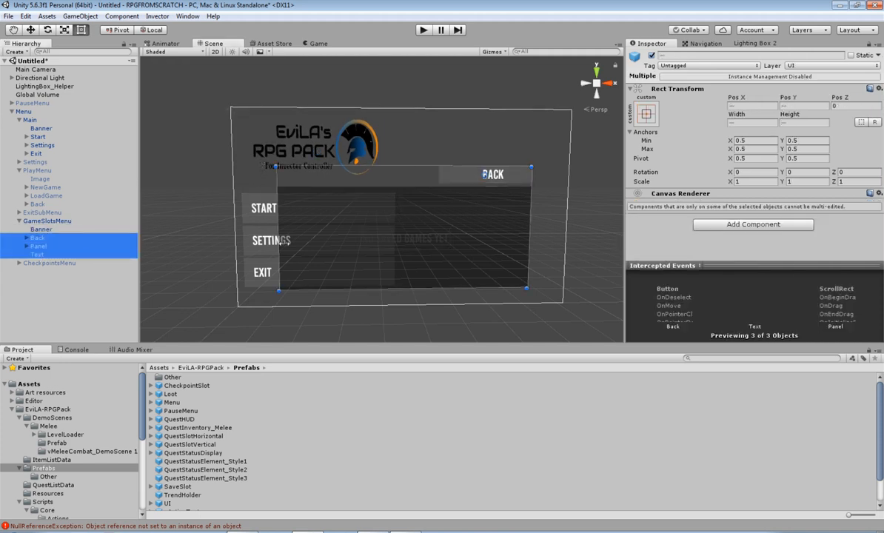
pyautogui.moveTo(271, 177); pyautogui.dragTo(245, 180)
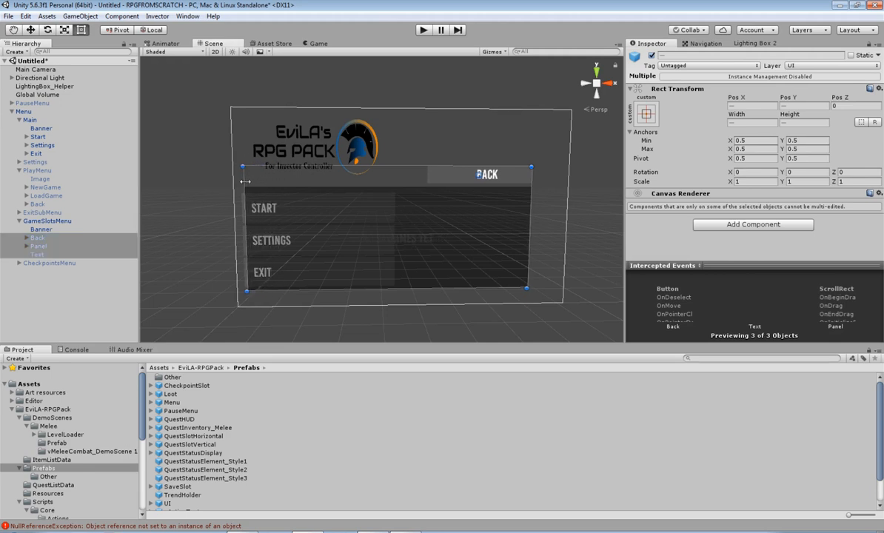
# Step: Widen GameSlotsMenu's Back, Panel and Text together to almost the full canvas width, and deactivate GameSlotsMenu
pyautogui.moveTo(527, 225); pyautogui.dragTo(558, 226)
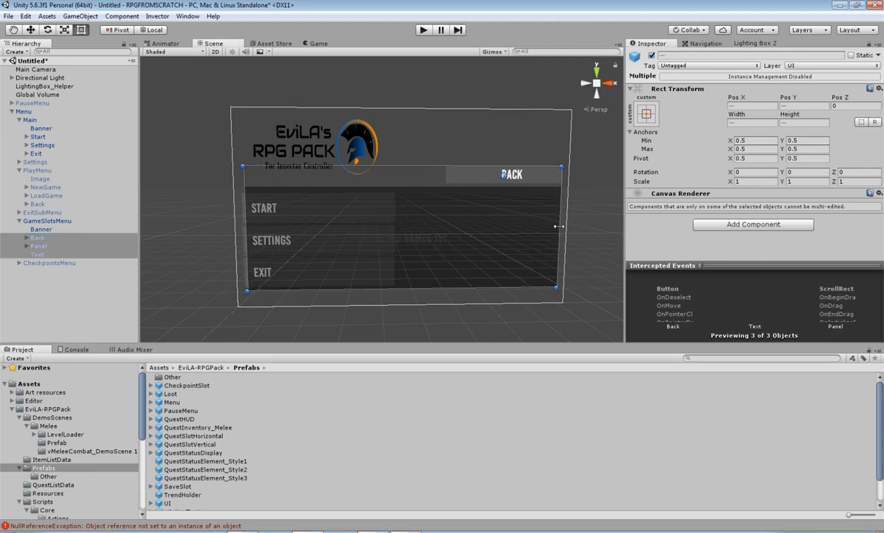
pyautogui.moveTo(249, 223); pyautogui.dragTo(232, 229)
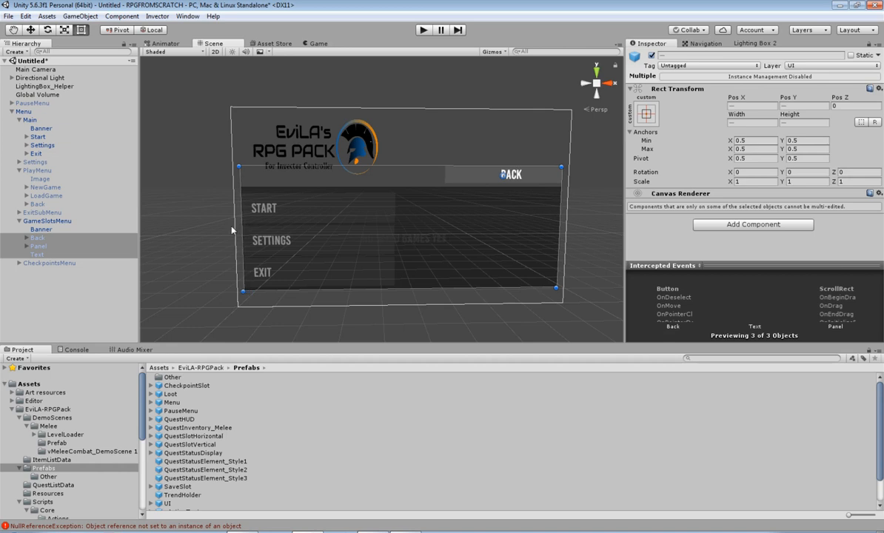
pyautogui.click(35, 222)
pyautogui.click(651, 55)
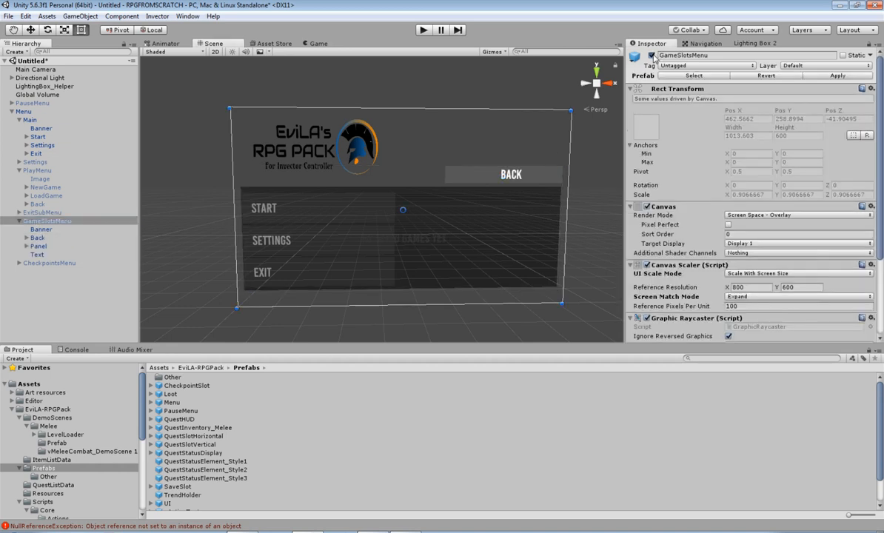
# Step: Activate CheckpointsMenu and set its Canvas Scaler to Scale With Screen Size with the Expand screen match mode
pyautogui.click(49, 263)
pyautogui.click(652, 55)
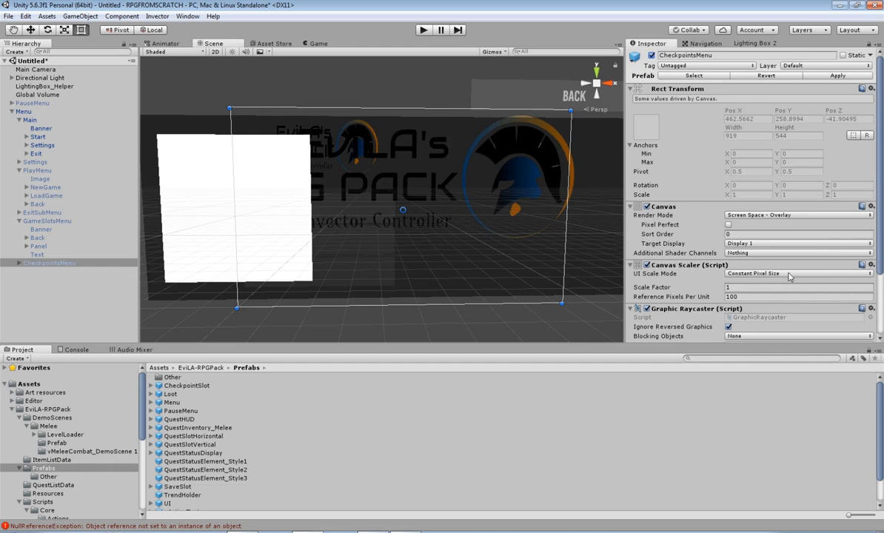
pyautogui.click(724, 275)
pyautogui.click(773, 299)
pyautogui.click(772, 297)
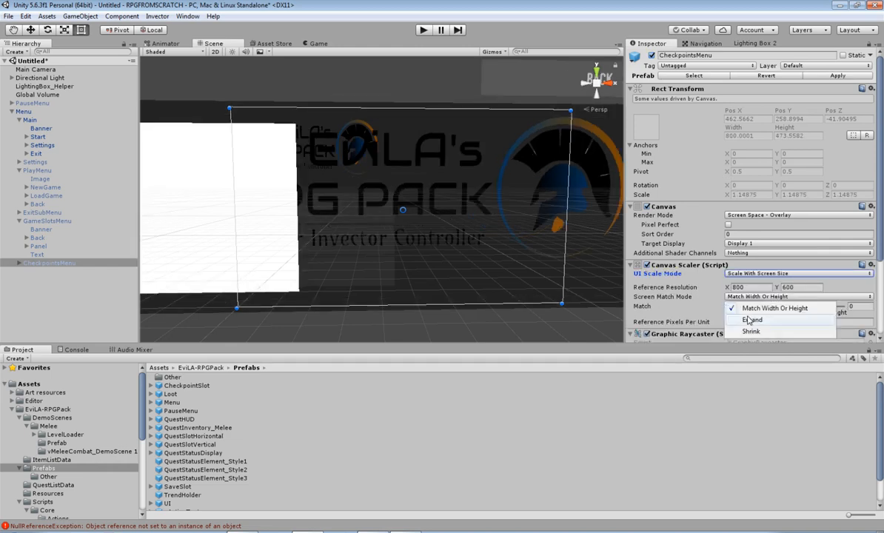
pyautogui.click(755, 321)
# Step: Shrink CheckpointsMenu's Back and Panel together into the canvas's lower part, over Main's buttons, making the Panel about 929 × 299
pyautogui.click(32, 264)
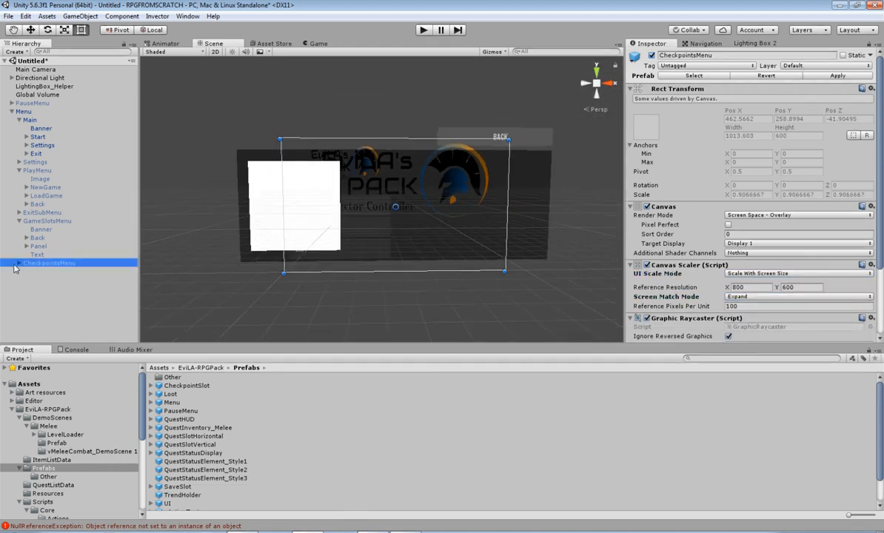
pyautogui.click(19, 263)
pyautogui.click(37, 280)
pyautogui.keyDown('shift'); pyautogui.click(37, 288); pyautogui.keyUp('shift')
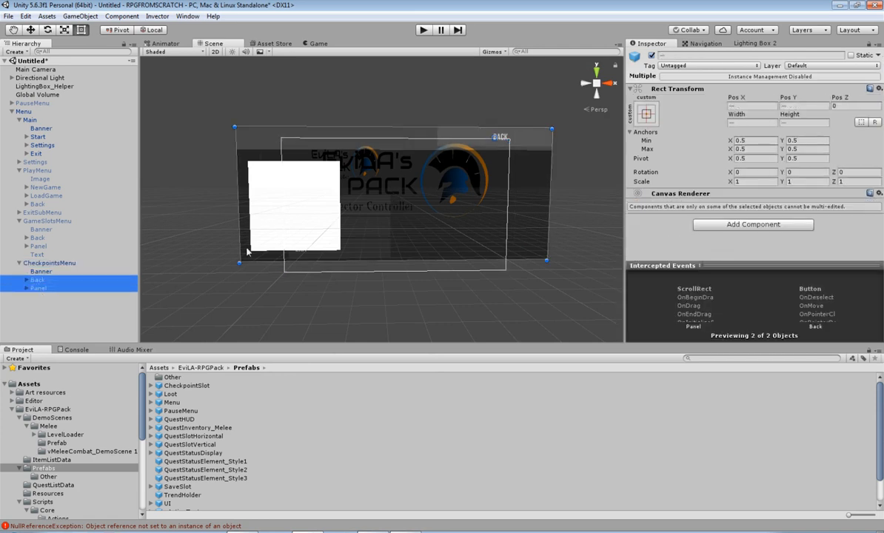
pyautogui.moveTo(231, 123); pyautogui.dragTo(342, 180)
pyautogui.moveTo(398, 213); pyautogui.dragTo(361, 239)
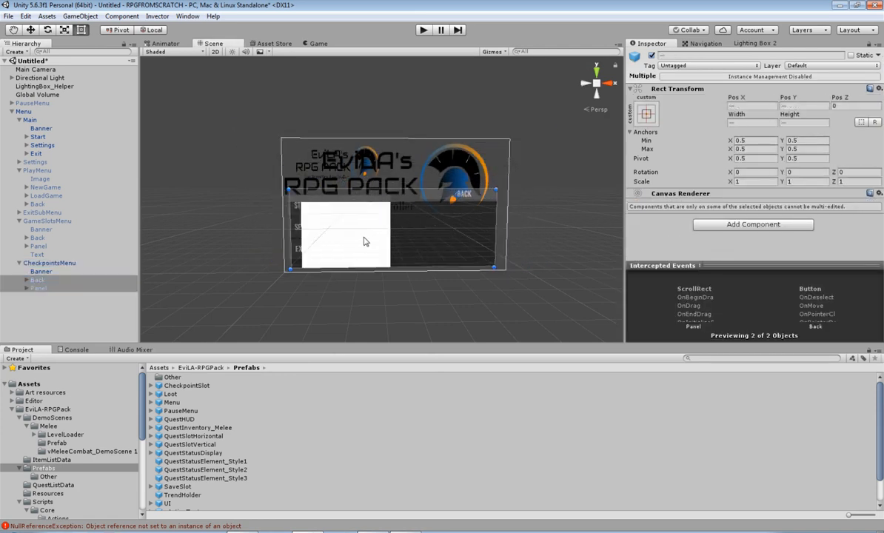
# Step: Move CheckpointsMenu's Banner to the canvas's upper-left corner and resize it to about 439 × 247, over Main's Banner
pyautogui.click(41, 271)
pyautogui.moveTo(258, 128); pyautogui.dragTo(281, 138)
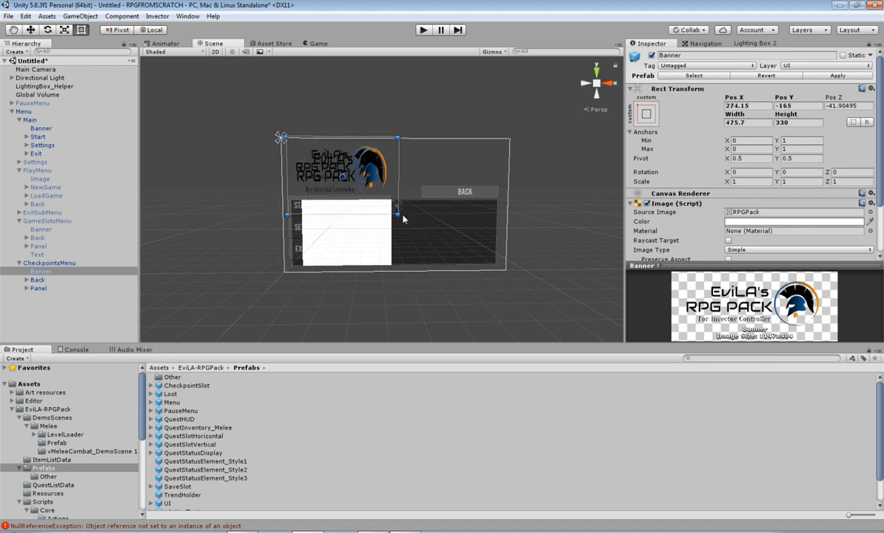
pyautogui.moveTo(398, 215); pyautogui.dragTo(389, 197)
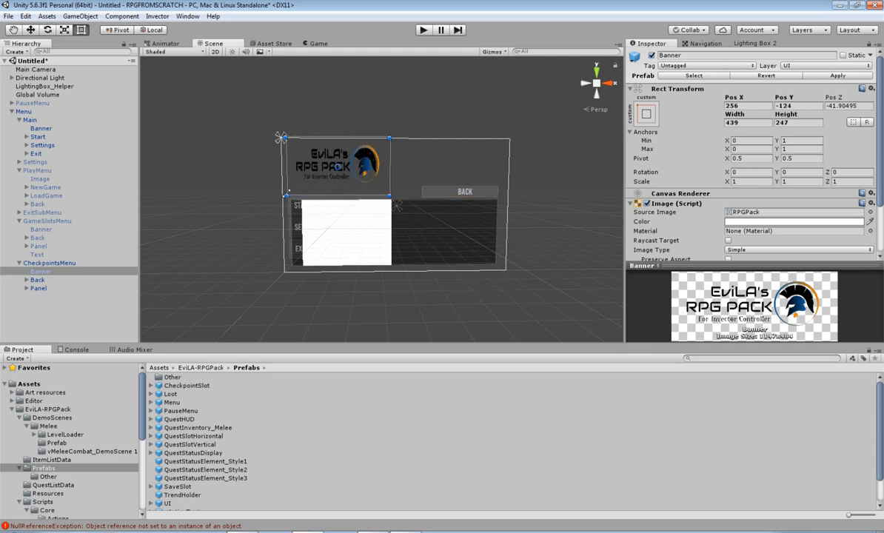
pyautogui.moveTo(286, 194); pyautogui.dragTo(286, 196)
# Step: Resize CheckPointImage in the Viewport of CheckpointsMenu's Panel to about 301 × 268 so that it fits inside the Panel
pyautogui.click(37, 288)
pyautogui.press('f')
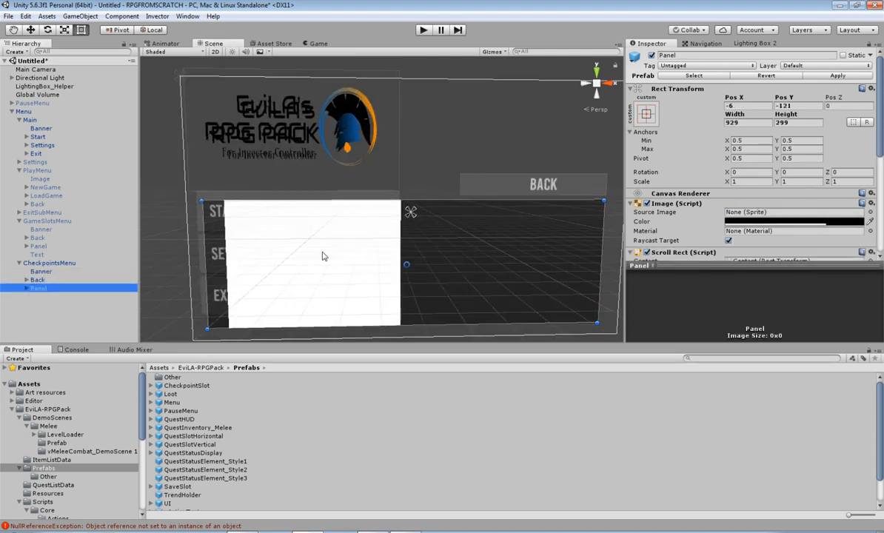
pyautogui.click(26, 288)
pyautogui.click(49, 296)
pyautogui.press('f')
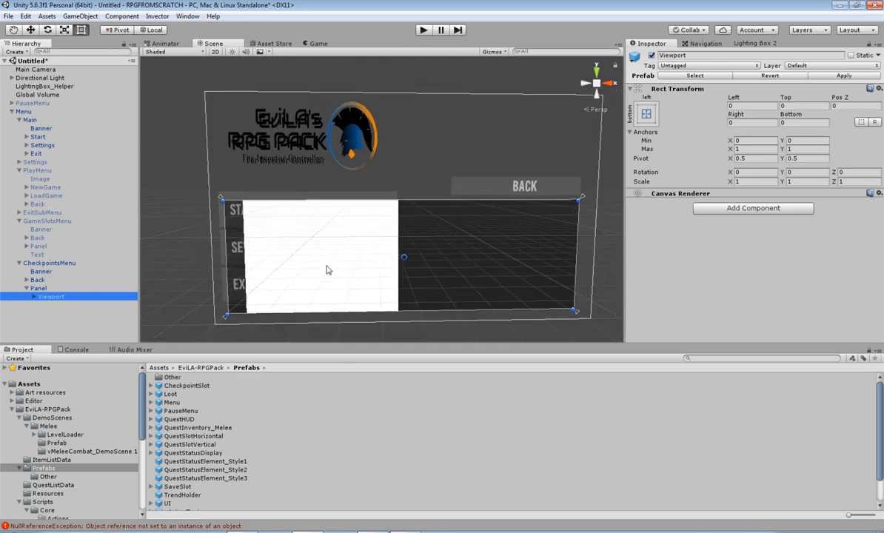
pyautogui.click(33, 296)
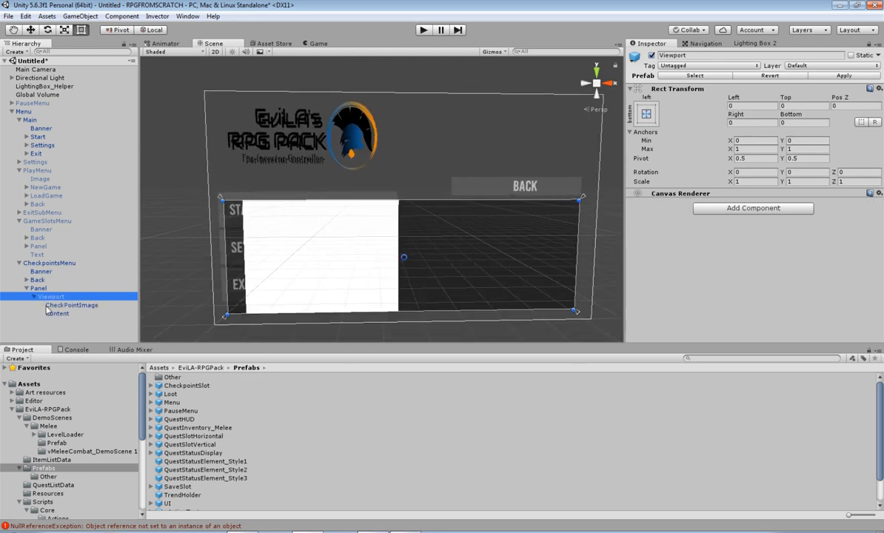
pyautogui.click(67, 305)
pyautogui.moveTo(397, 181); pyautogui.dragTo(373, 223)
pyautogui.moveTo(347, 277)
pyautogui.mouseDown()
pyautogui.moveTo(351, 252)
pyautogui.moveTo(351, 259)
pyautogui.mouseUp()
pyautogui.moveTo(377, 202)
pyautogui.mouseDown()
pyautogui.moveTo(362, 199)
pyautogui.moveTo(365, 211)
pyautogui.mouseUp()
pyautogui.moveTo(347, 259); pyautogui.dragTo(343, 255)
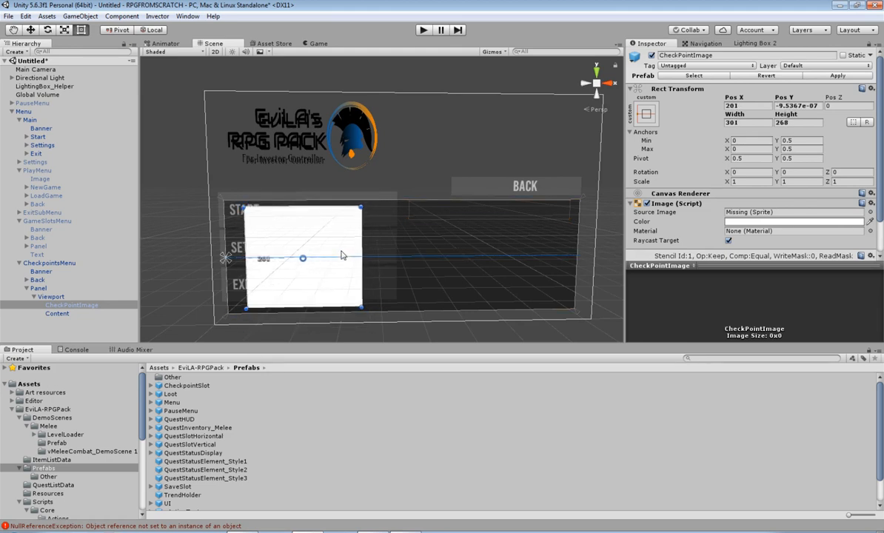
pyautogui.click(57, 314)
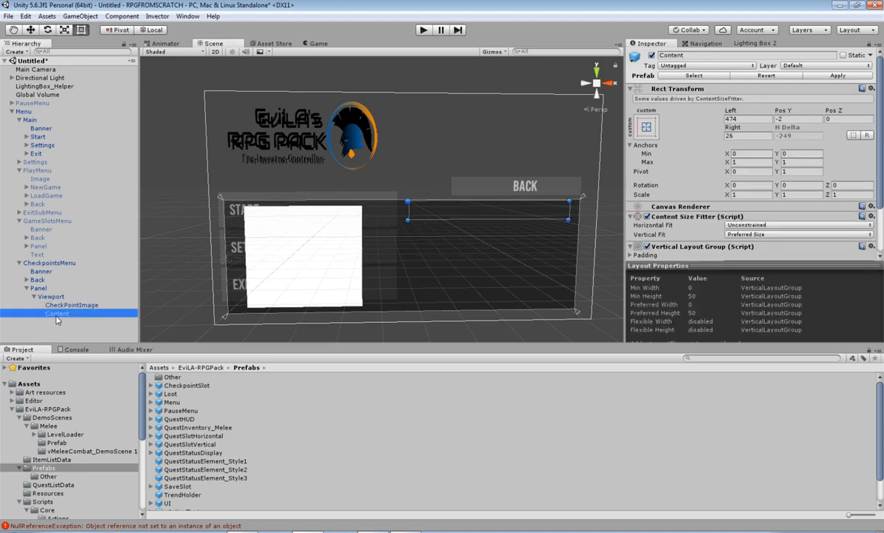
pyautogui.click(52, 296)
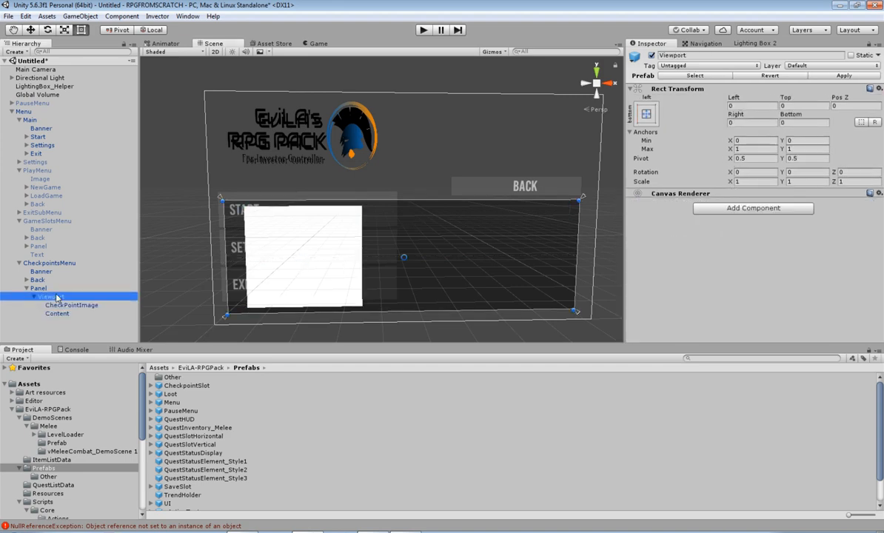
# Step: Deactivate CheckpointsMenu and apply all of Menu's changes to its prefab
pyautogui.click(43, 263)
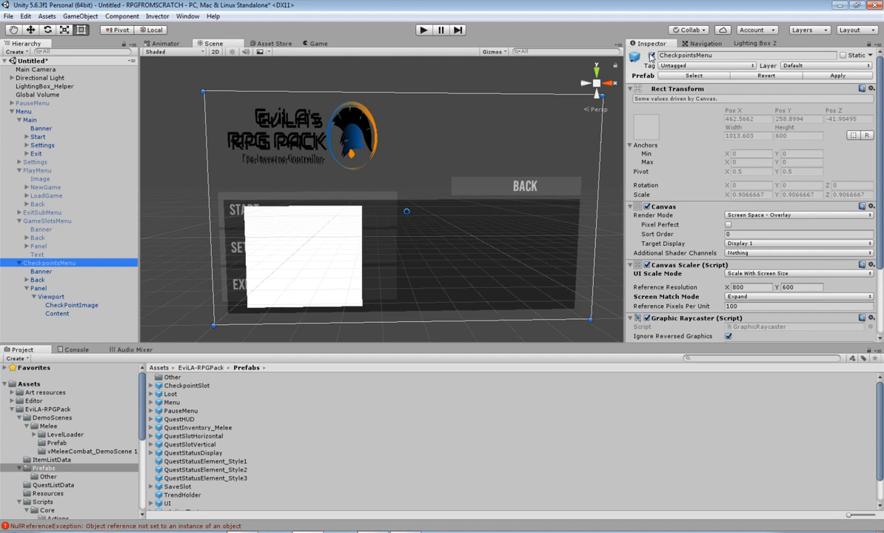
pyautogui.click(651, 57)
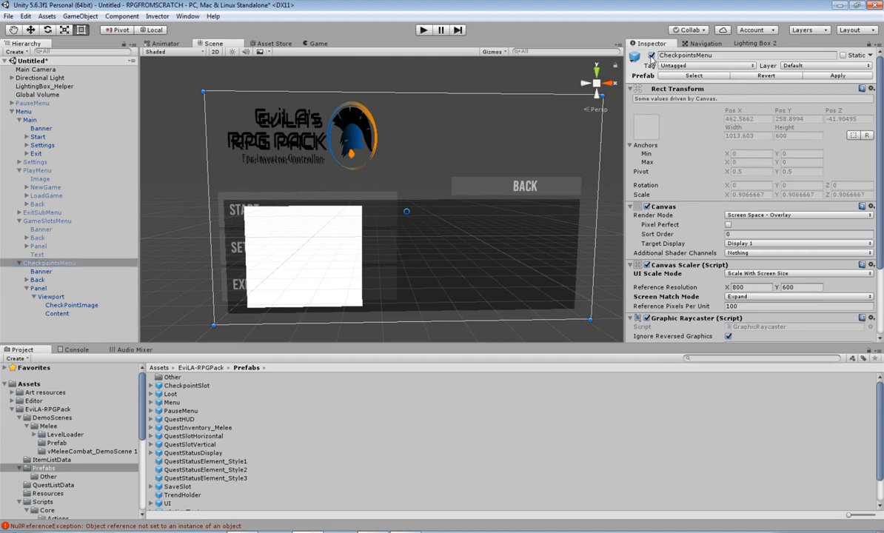
pyautogui.click(23, 111)
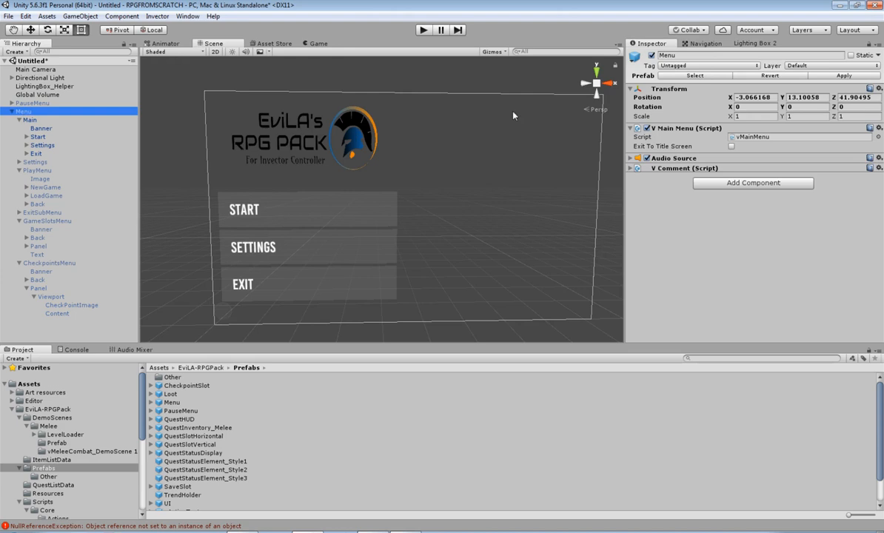
pyautogui.click(845, 75)
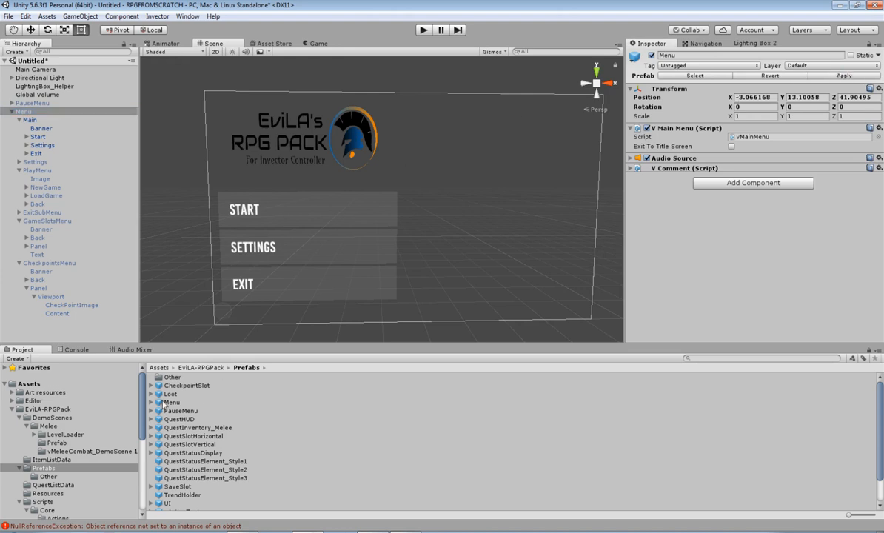
# Step: Clear the Console's logged errors and return to the Prefabs folder in the project
pyautogui.click(79, 350)
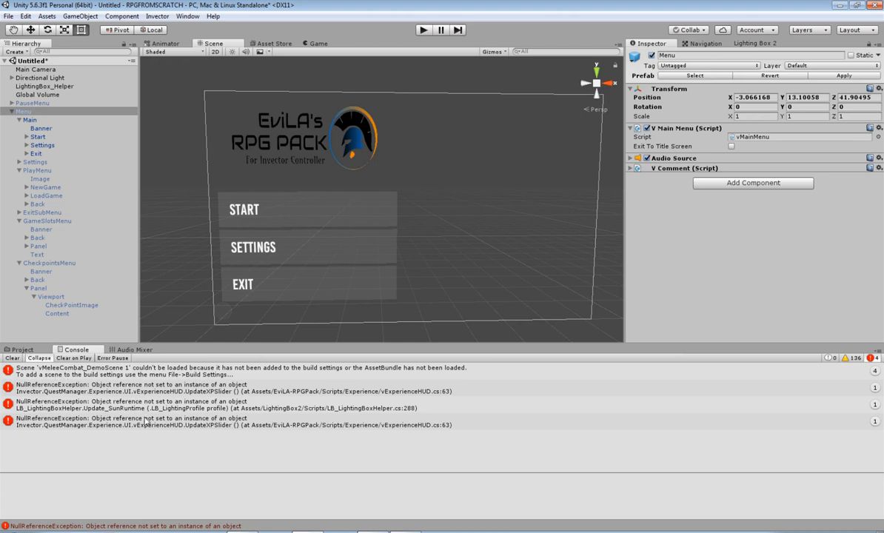
pyautogui.click(19, 358)
pyautogui.click(22, 349)
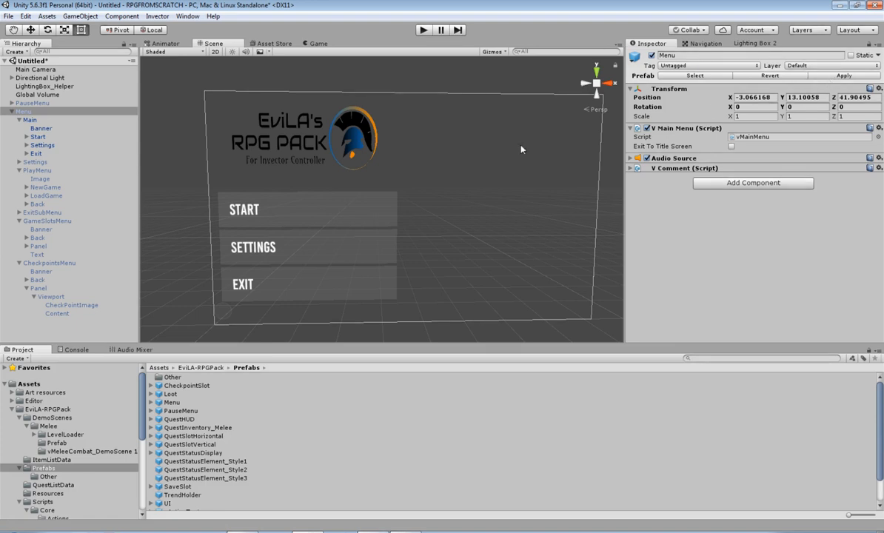
# Step: Delete Menu from the scene and activate PauseMenu with its submenus listed
pyautogui.click(29, 111)
pyautogui.press('Delete')
pyautogui.click(30, 104)
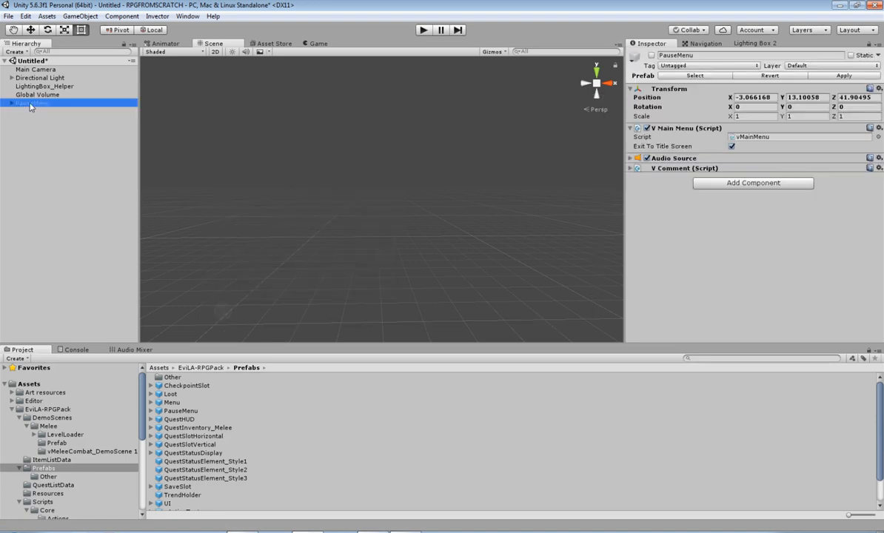
pyautogui.click(11, 103)
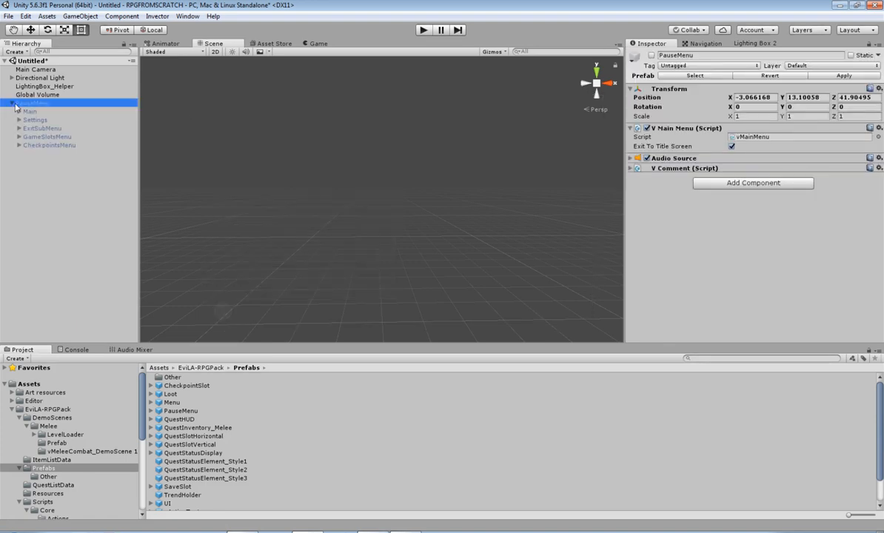
pyautogui.click(652, 56)
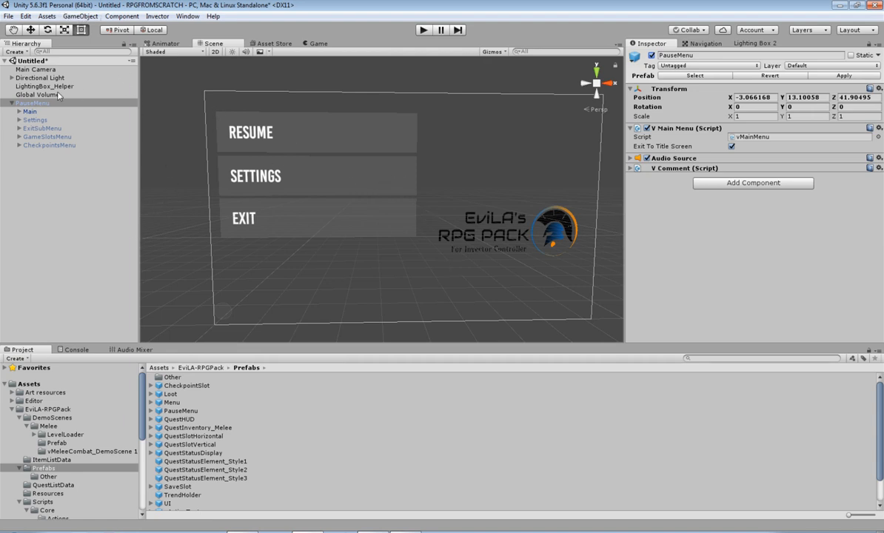
# Step: Set the Canvas Scaler of PauseMenu's Main to Scale With Screen Size with the Expand screen match mode
pyautogui.click(28, 111)
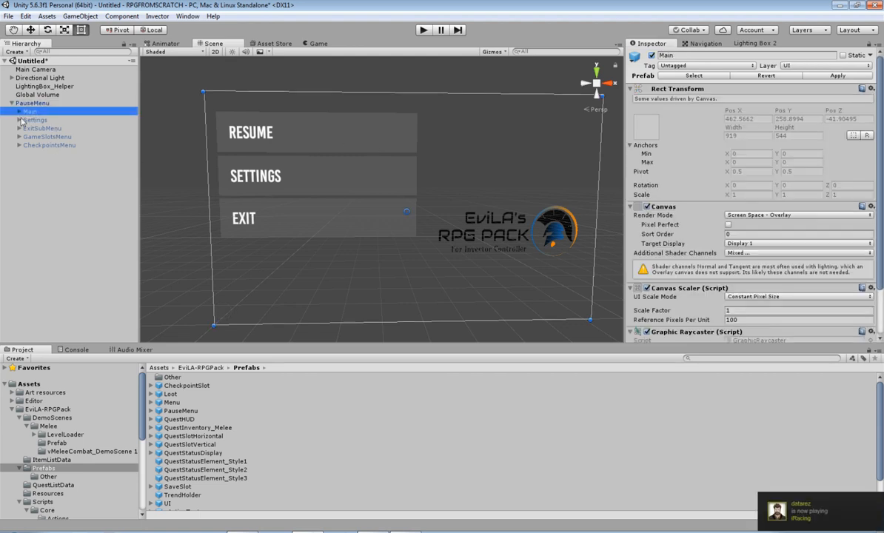
pyautogui.click(754, 296)
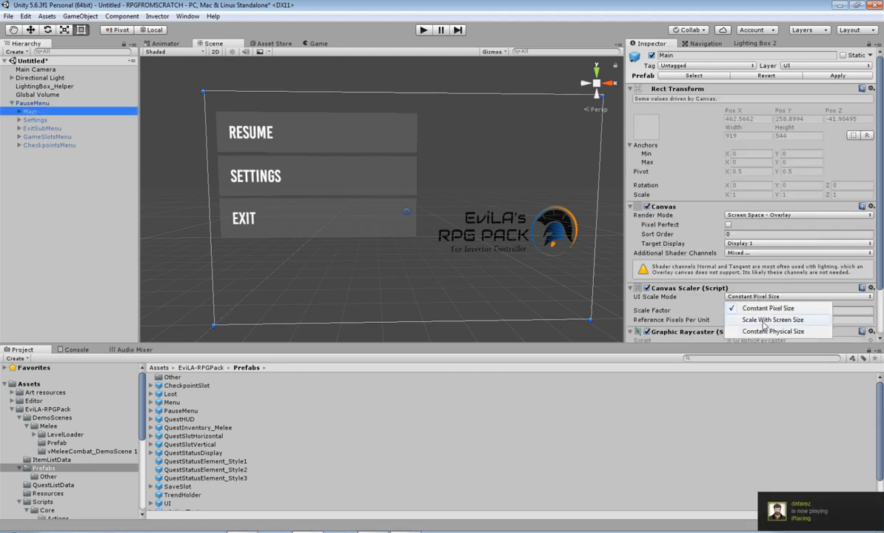
pyautogui.click(713, 305)
pyautogui.scroll(-2, 748, 277)
pyautogui.click(763, 256)
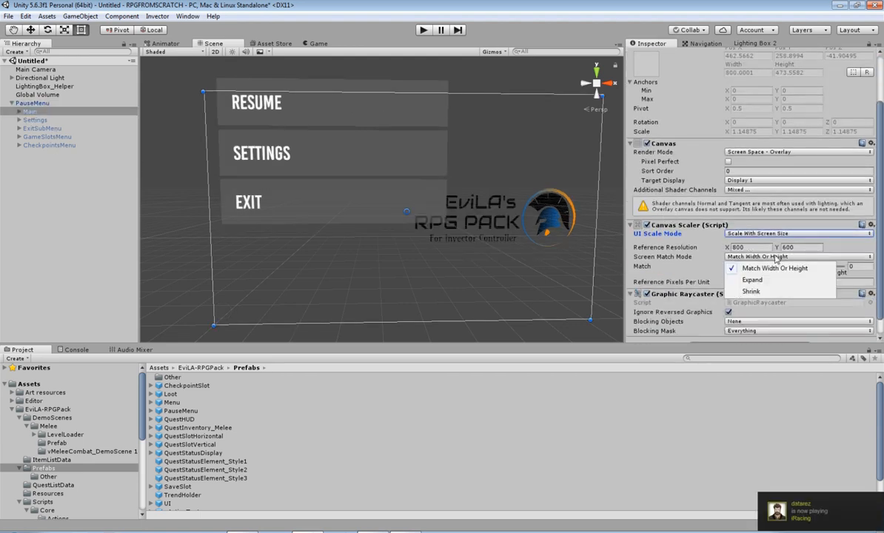
pyautogui.click(748, 281)
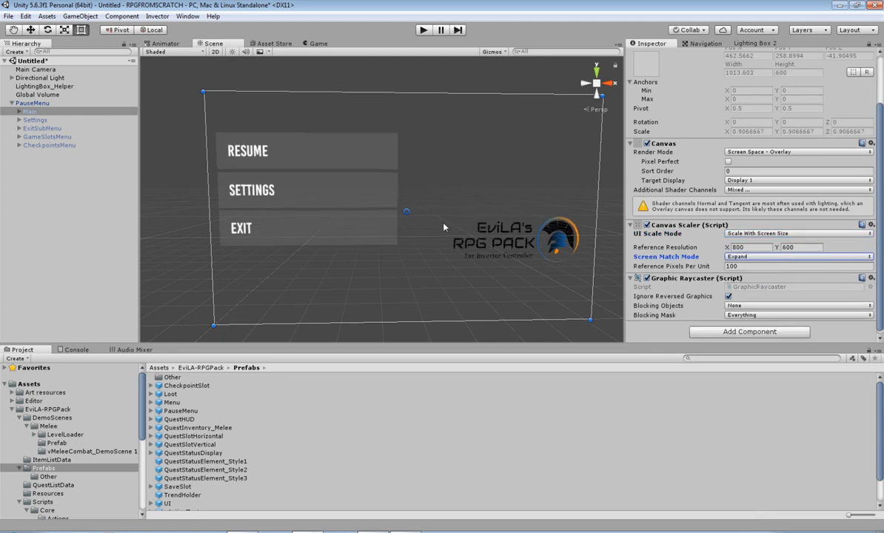
# Step: Examine the placement of the Banner, Resume, Load, Settings and Exit elements in PauseMenu's Main
pyautogui.click(22, 111)
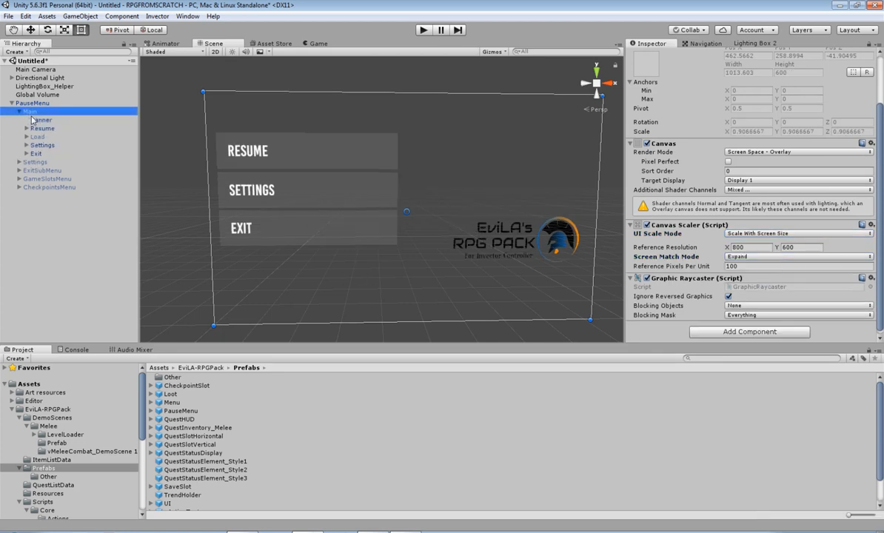
pyautogui.click(38, 121)
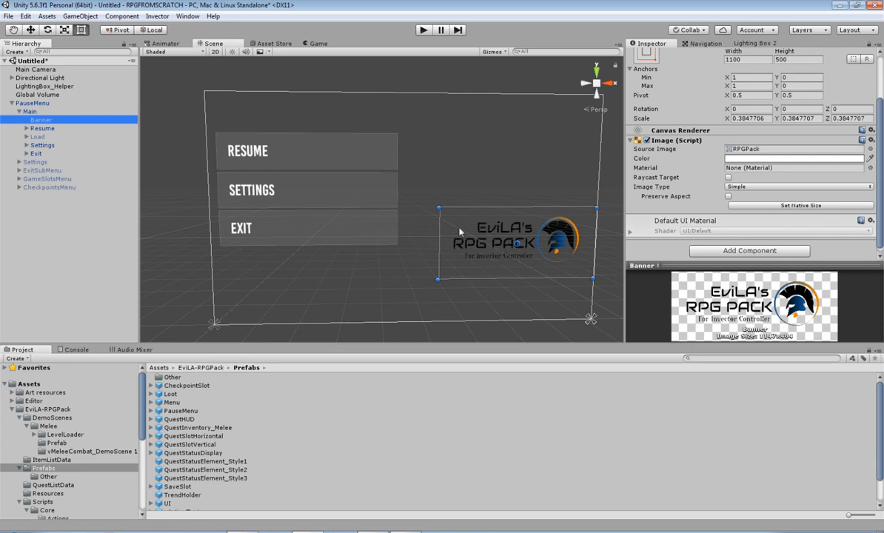
pyautogui.click(45, 128)
pyautogui.click(46, 138)
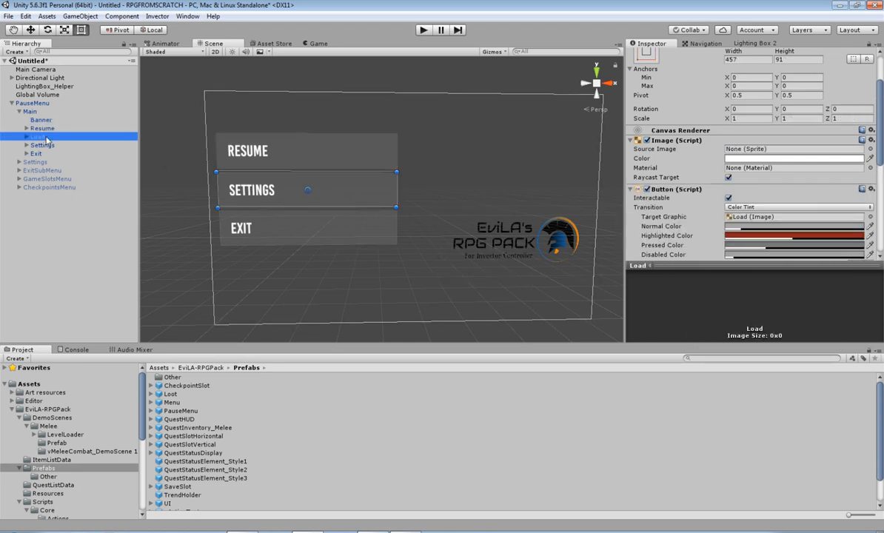
pyautogui.click(50, 146)
pyautogui.click(38, 154)
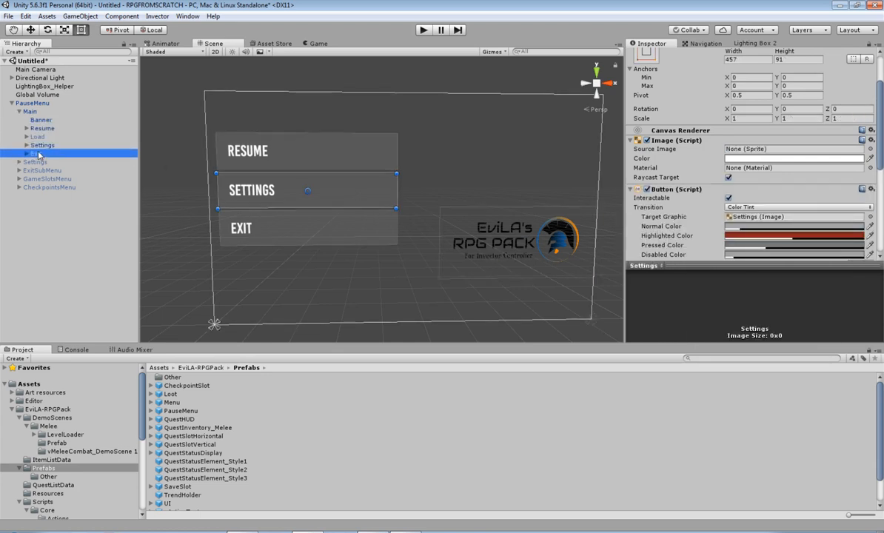
pyautogui.click(40, 138)
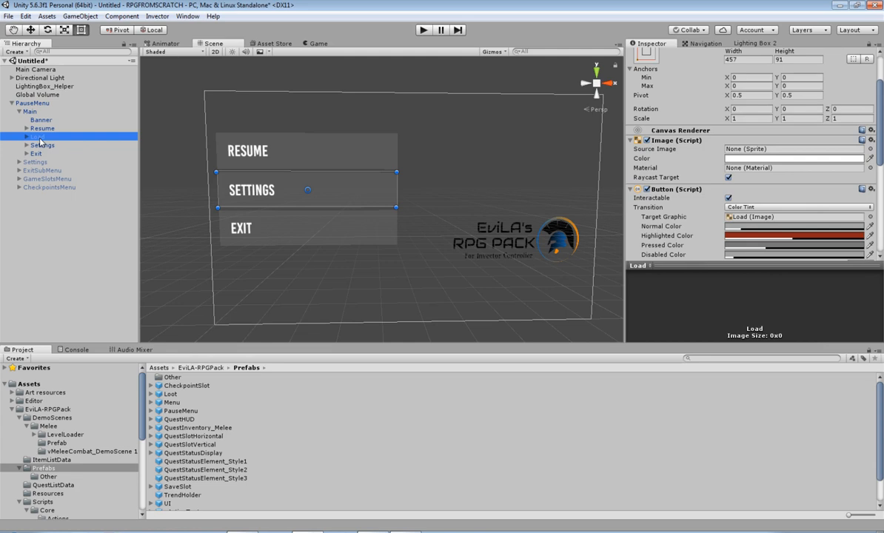
pyautogui.click(19, 111)
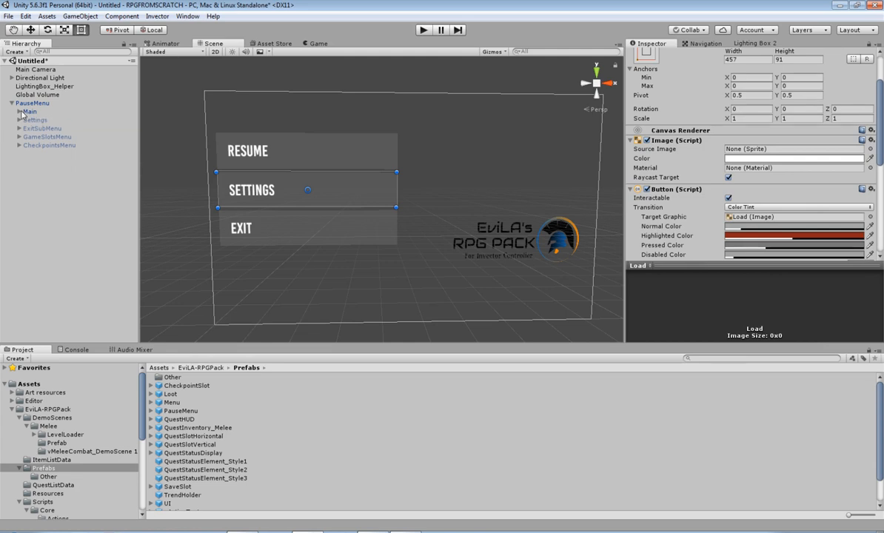
# Step: Set the Canvas Scaler of PauseMenu's Settings to Scale With Screen Size with the Expand screen match mode and activate Settings
pyautogui.click(34, 121)
pyautogui.scroll(3, 755, 148)
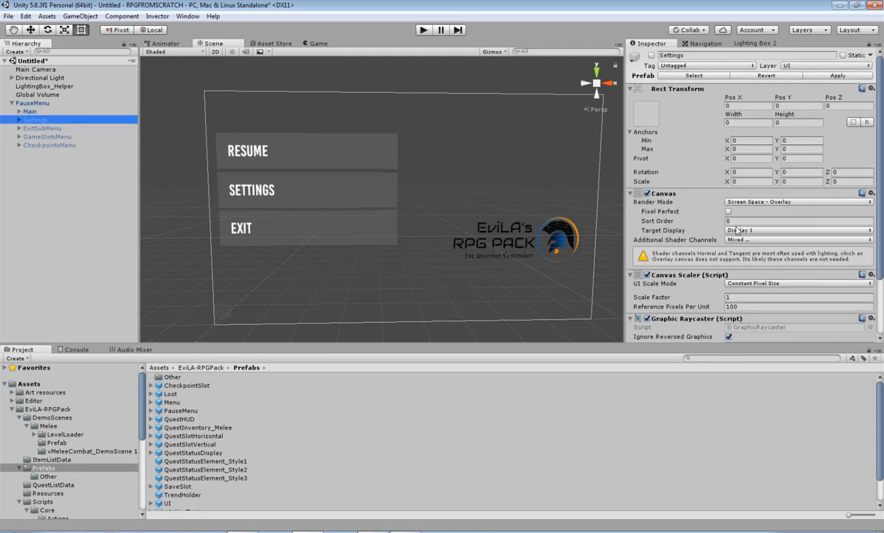
pyautogui.click(762, 288)
pyautogui.click(748, 294)
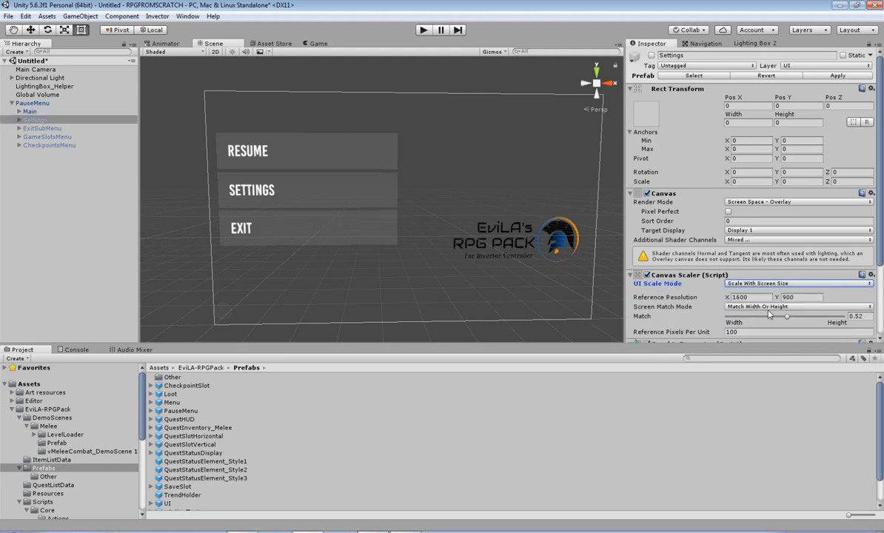
pyautogui.click(741, 307)
pyautogui.click(752, 331)
pyautogui.click(651, 55)
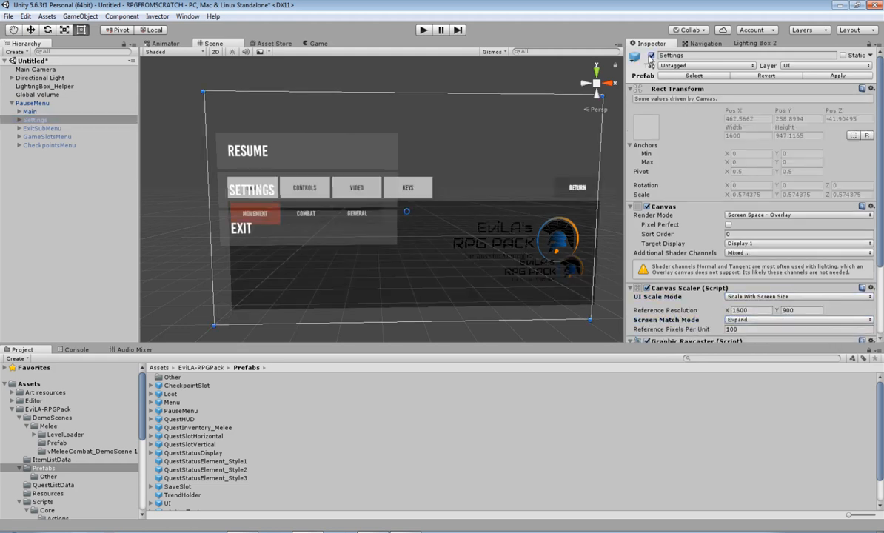
# Step: Move the Settings Banner to about X -282, Y 345 and its Return button to about X 682, Y 94
pyautogui.click(19, 120)
pyautogui.click(33, 128)
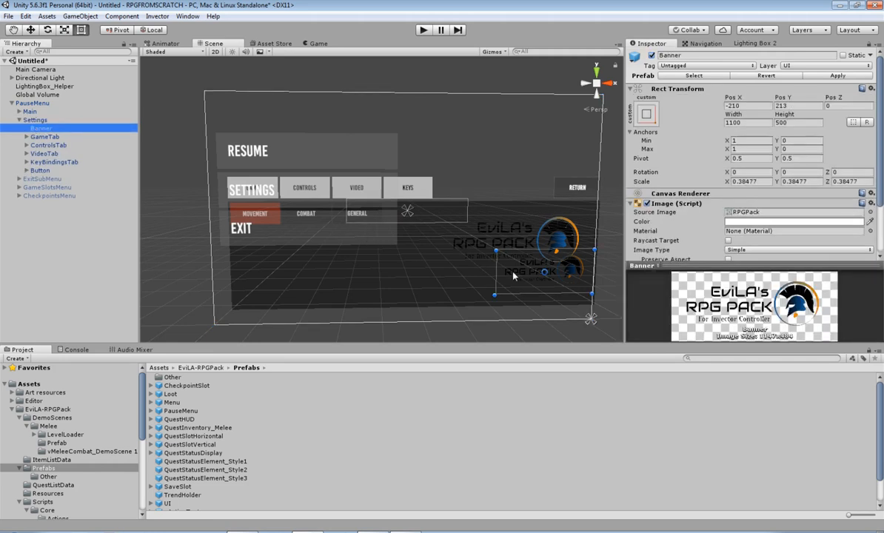
pyautogui.moveTo(512, 276); pyautogui.dragTo(495, 246)
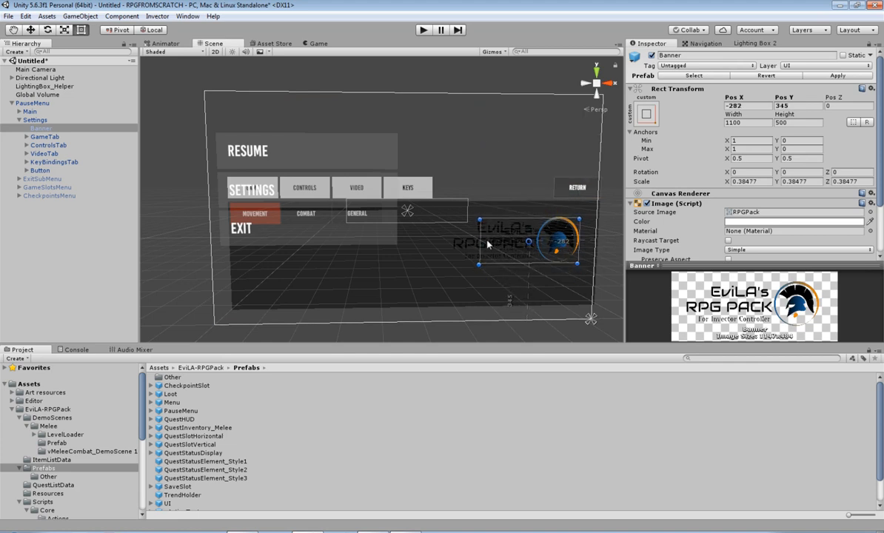
pyautogui.click(45, 137)
pyautogui.click(40, 170)
pyautogui.moveTo(563, 194); pyautogui.dragTo(556, 194)
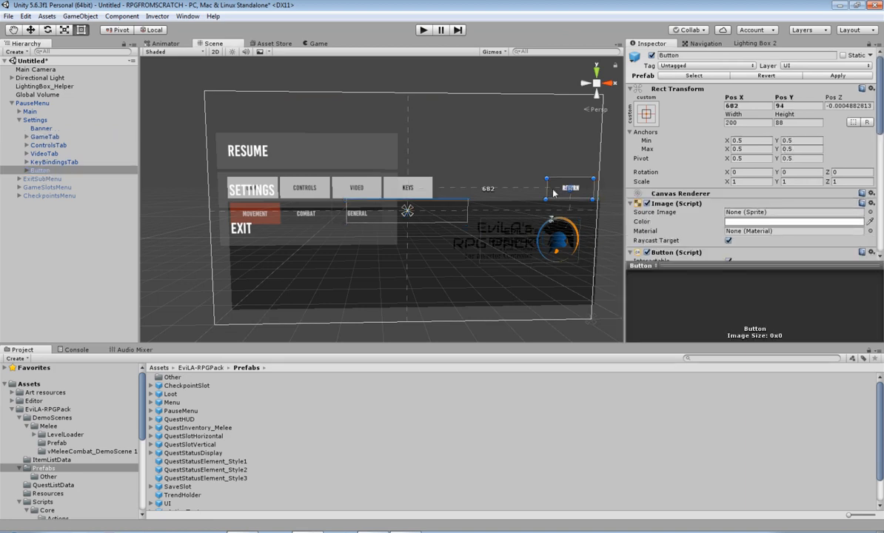
# Step: Narrow the KeyBindingsTab and VideoTab panels from their right edges, giving the VideoTab panel a Right offset of about -530
pyautogui.click(27, 162)
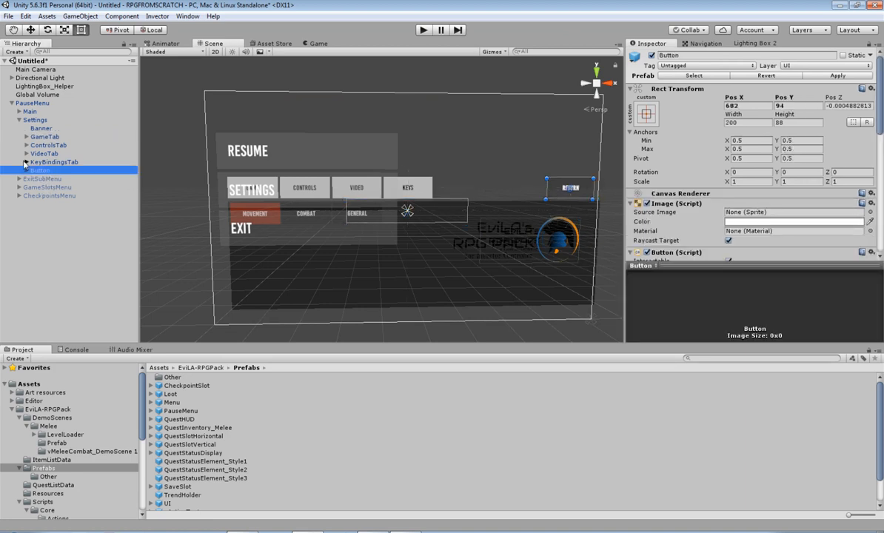
pyautogui.click(37, 170)
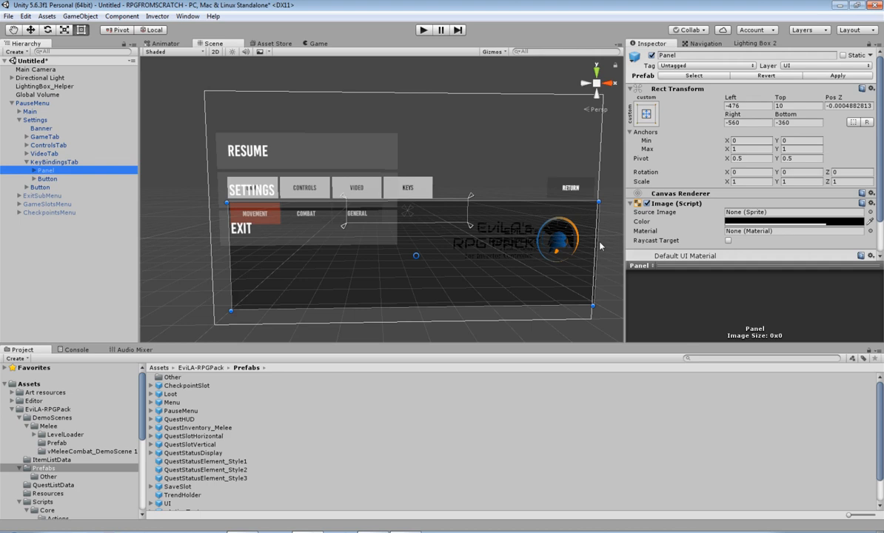
pyautogui.moveTo(600, 246); pyautogui.dragTo(592, 252)
pyautogui.click(27, 153)
pyautogui.click(46, 161)
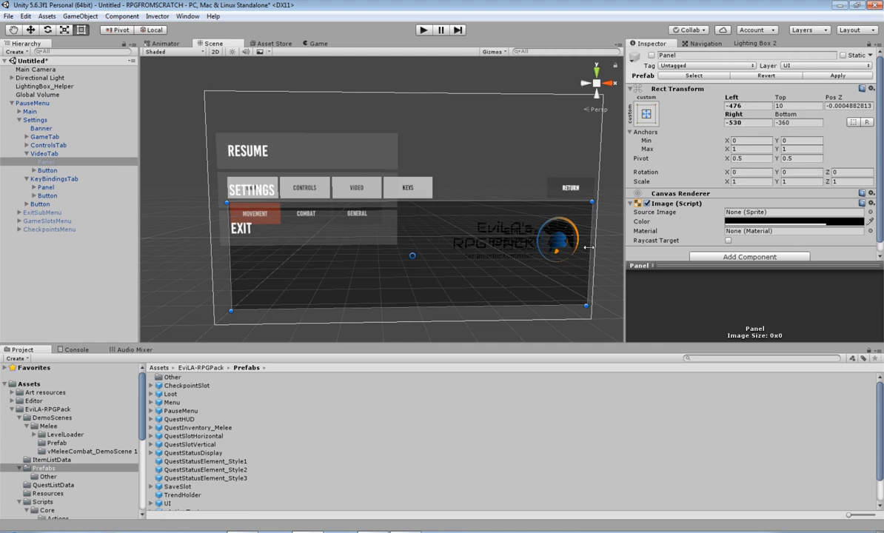
# Step: Align the right edges of the ControlsTab and GameTab panels, with Right offsets of about -528 and -530
pyautogui.click(27, 145)
pyautogui.click(46, 154)
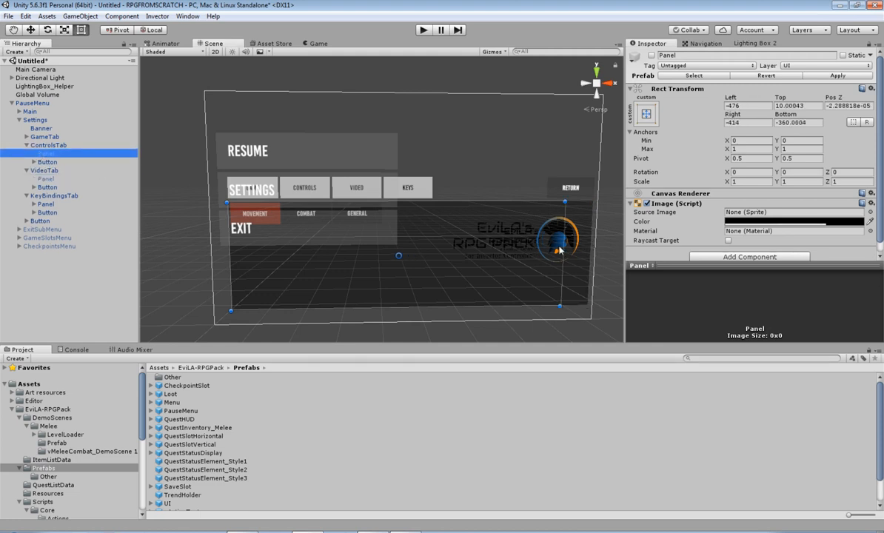
pyautogui.moveTo(559, 251); pyautogui.dragTo(588, 250)
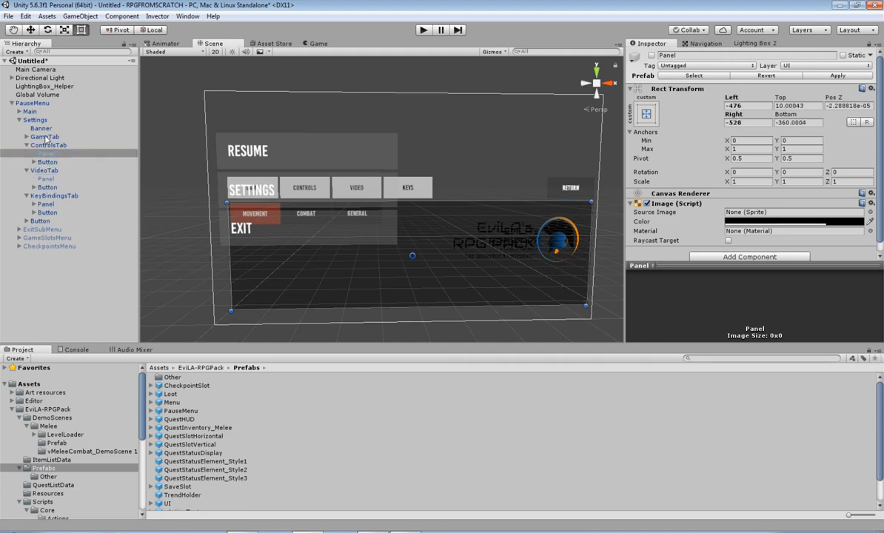
pyautogui.click(27, 136)
pyautogui.click(46, 145)
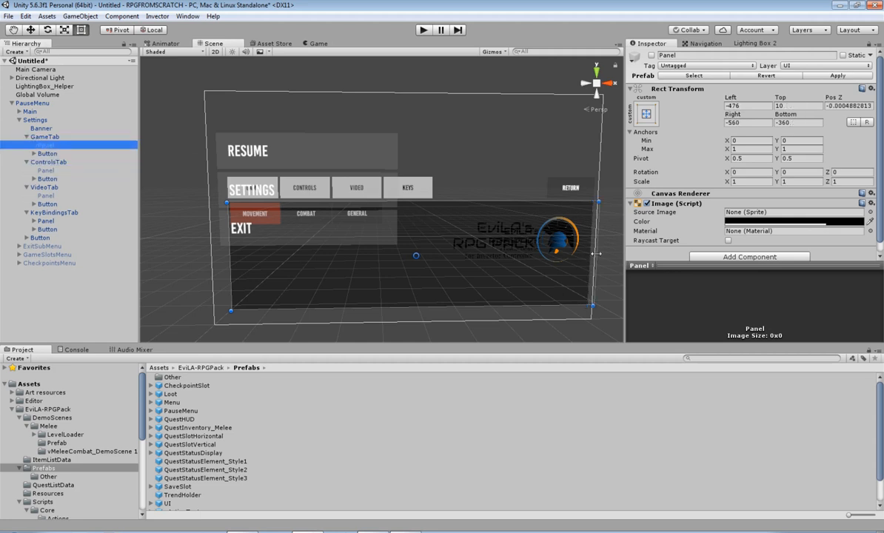
pyautogui.moveTo(596, 254); pyautogui.dragTo(589, 253)
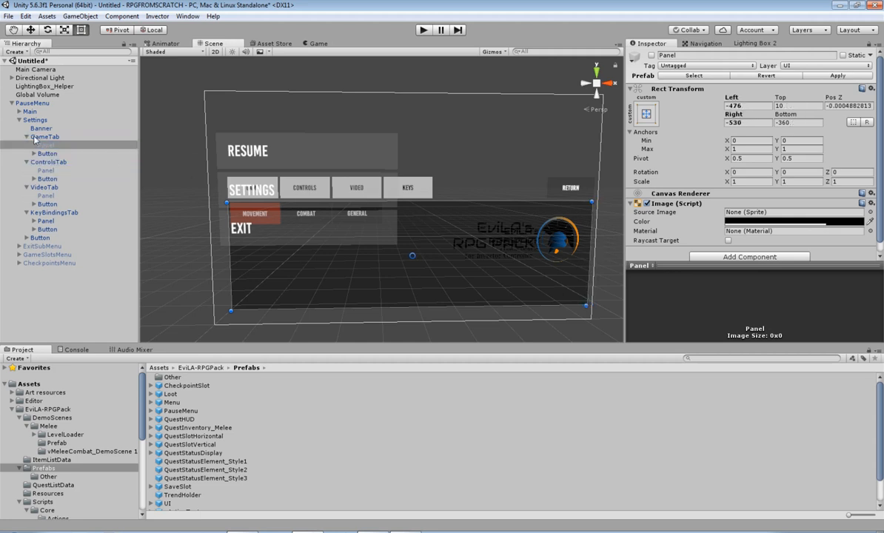
# Step: Shorten the Movement panel inside KeyBindingsTab by raising its bottom edge to the dark background panel's lower border
pyautogui.click(34, 220)
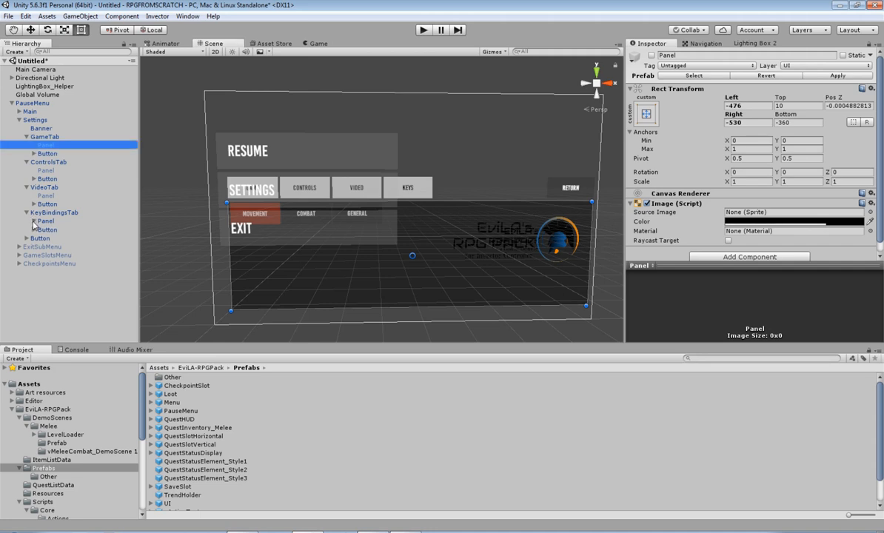
pyautogui.click(61, 246)
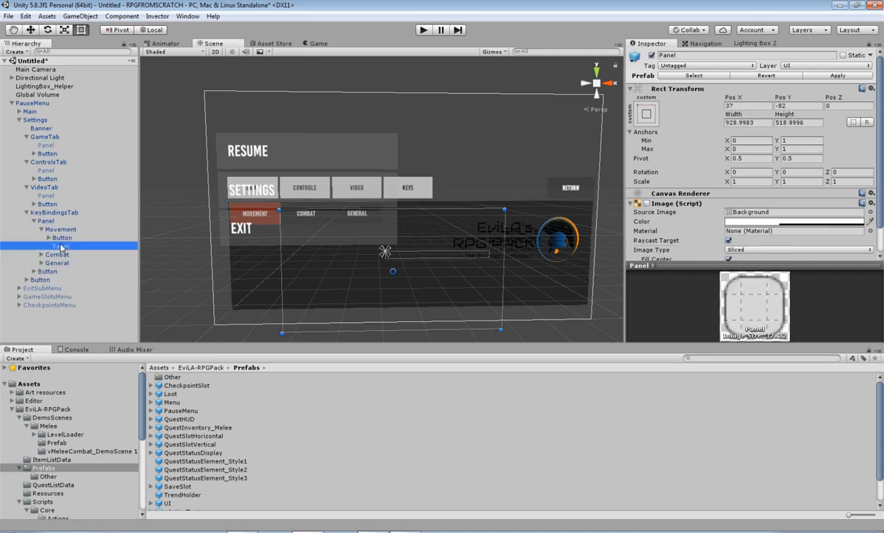
pyautogui.moveTo(382, 329); pyautogui.dragTo(349, 308)
# Step: Raise the bottom edges of the Combat and General panels in KeyBindingsTab, giving heights of about 417 and 415
pyautogui.click(41, 255)
pyautogui.click(61, 266)
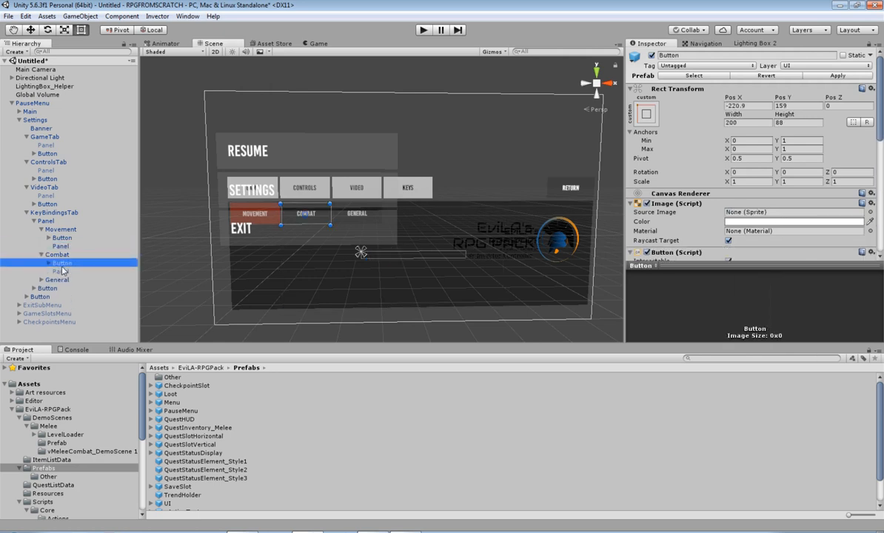
pyautogui.click(62, 272)
pyautogui.moveTo(413, 339); pyautogui.dragTo(379, 315)
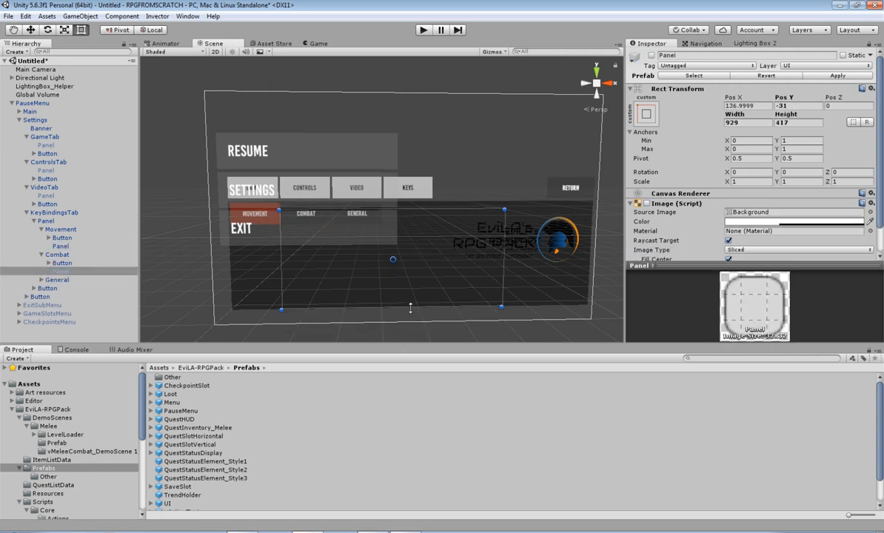
pyautogui.click(41, 280)
pyautogui.click(60, 296)
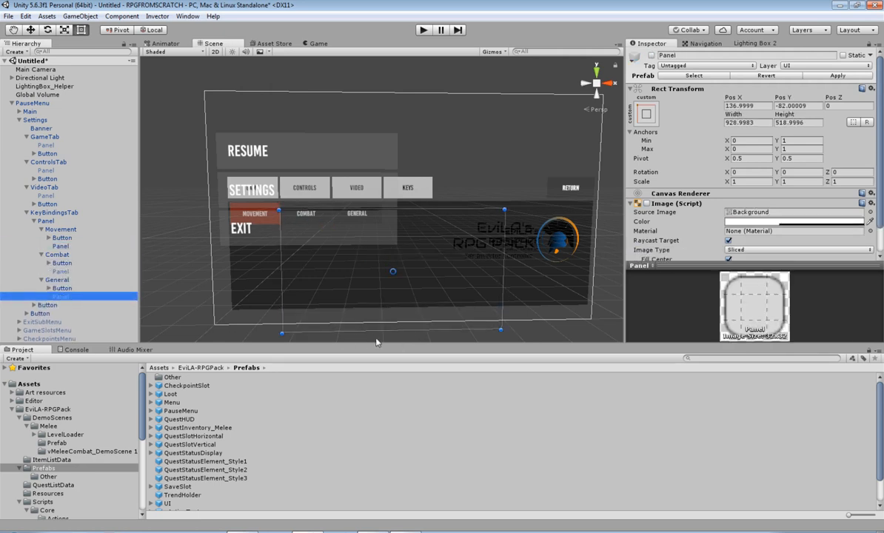
pyautogui.moveTo(363, 309); pyautogui.dragTo(393, 305)
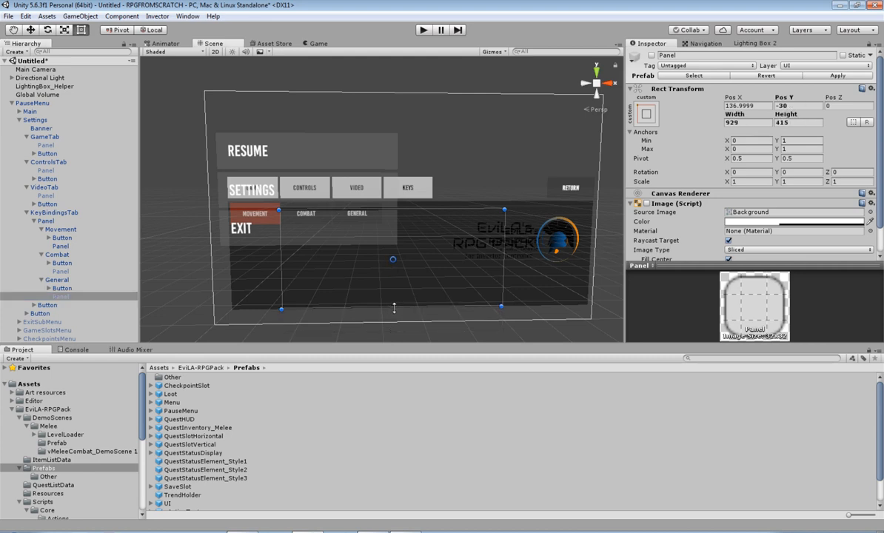
# Step: Deactivate Settings and lower its rectangle's top edge to the canvas outline, for a height of about 543
pyautogui.click(26, 120)
pyautogui.click(33, 121)
pyautogui.click(652, 56)
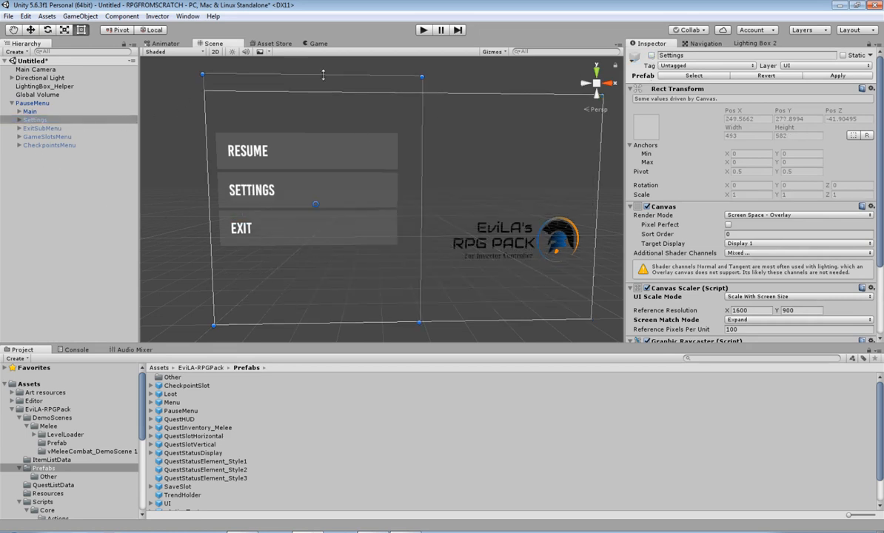
pyautogui.moveTo(323, 75); pyautogui.dragTo(321, 92)
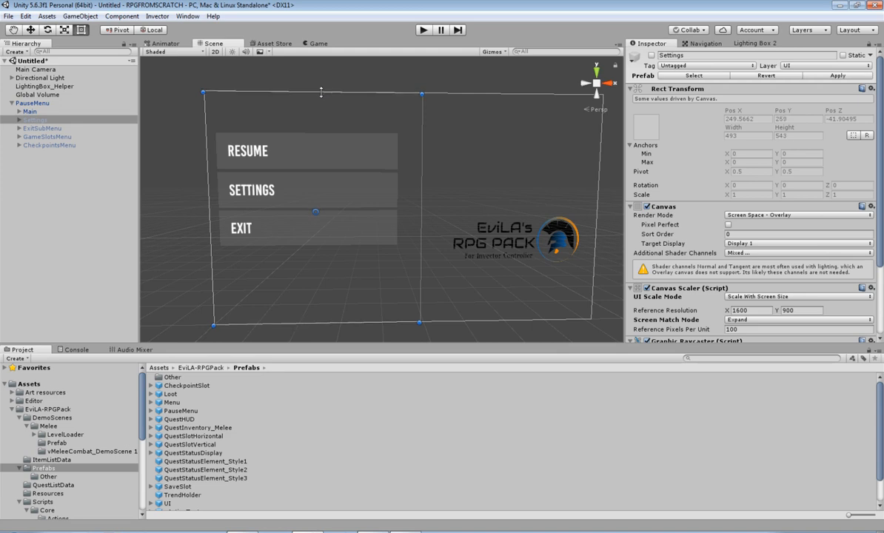
# Step: Select PauseMenu's ExitSubMenu and list its child elements
pyautogui.scroll(-3, 278, 171)
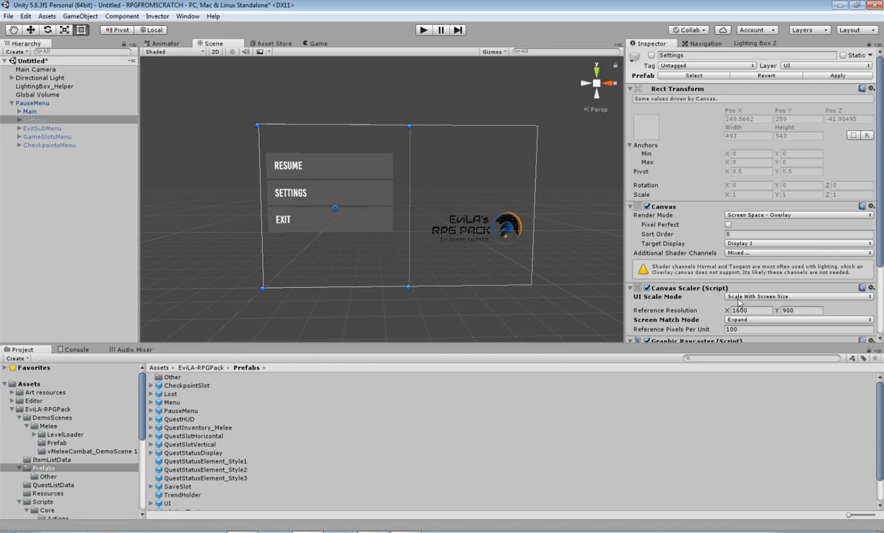
pyautogui.moveTo(518, 288); pyautogui.dragTo(505, 264, button='middle')
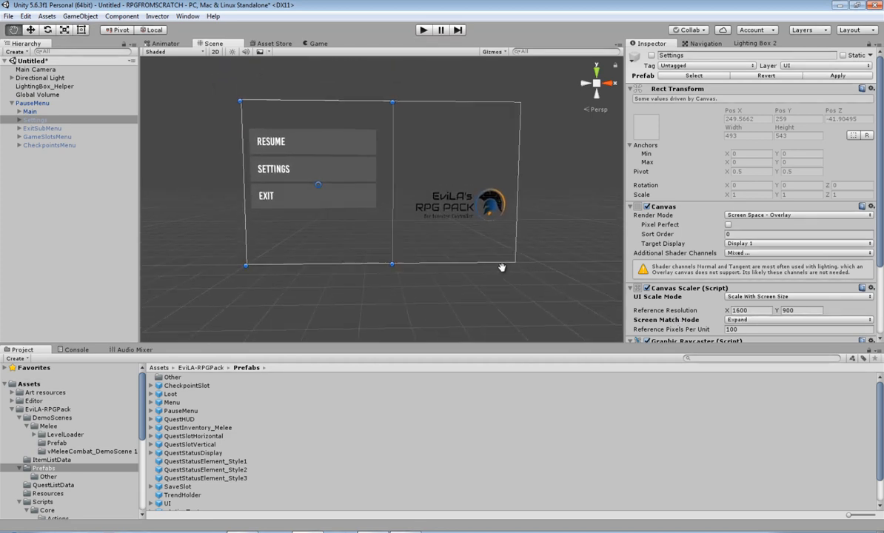
pyautogui.click(20, 129)
pyautogui.click(39, 129)
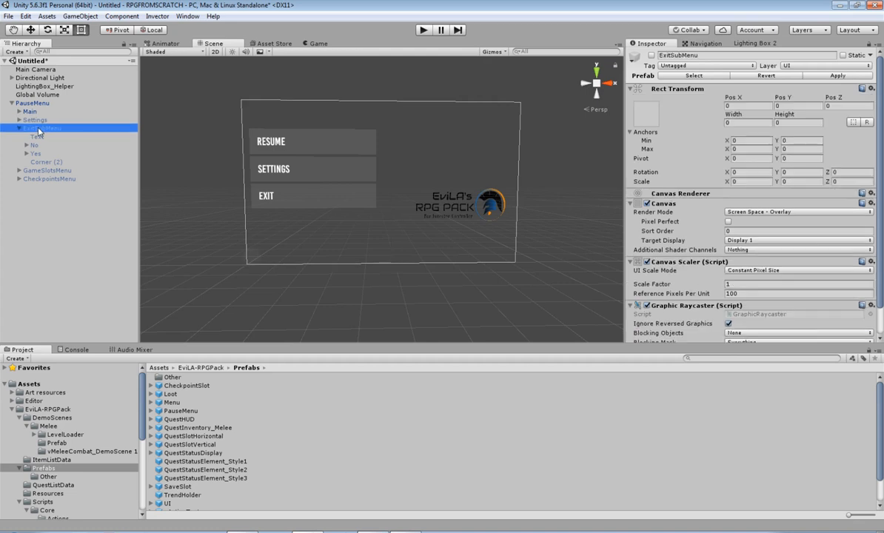
# Step: Activate ExitSubMenu and set its Canvas Scaler to Scale With Screen Size with screen match mode Expand
pyautogui.click(651, 54)
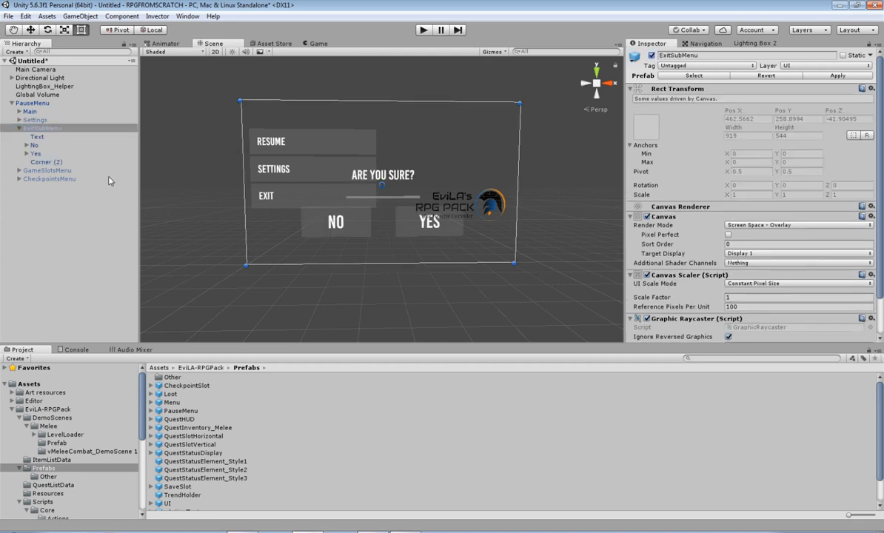
pyautogui.click(740, 284)
pyautogui.click(748, 292)
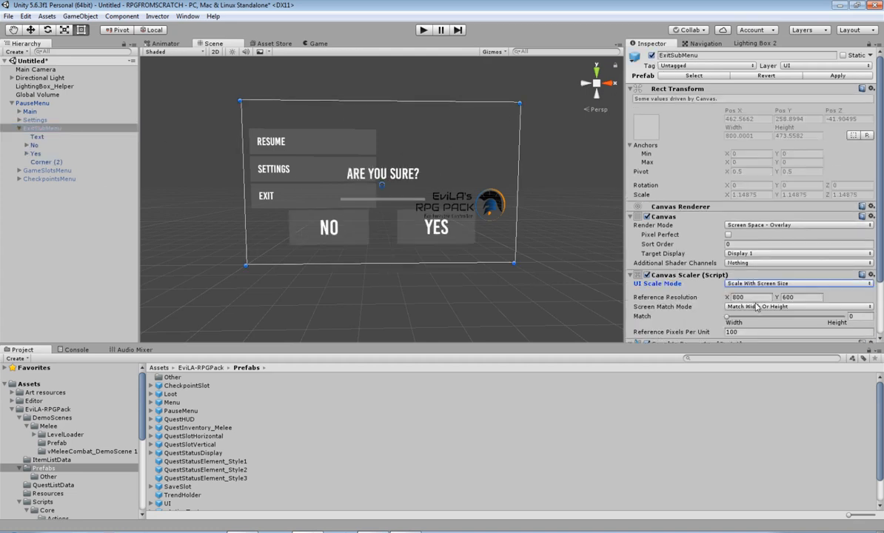
pyautogui.click(759, 306)
pyautogui.click(754, 330)
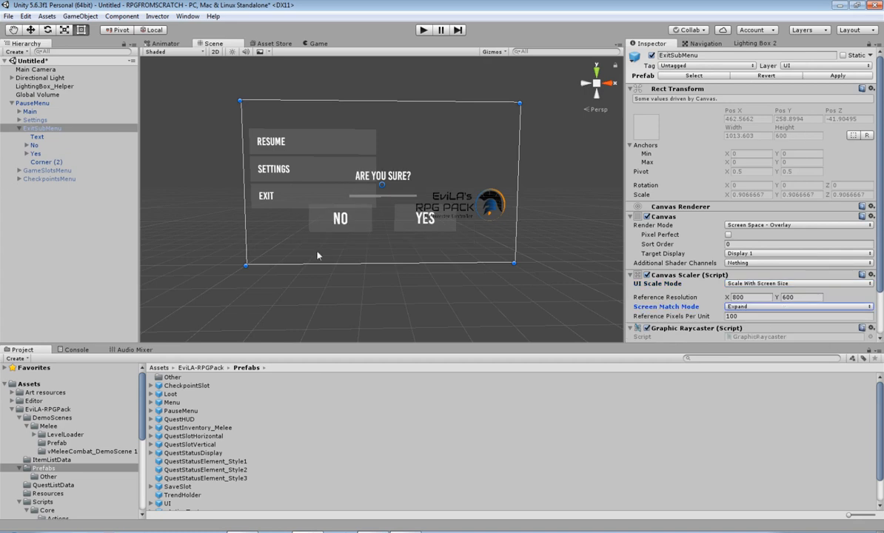
# Step: Check the Corner (2) element, then collapse ExitSubMenu and deactivate it
pyautogui.click(42, 164)
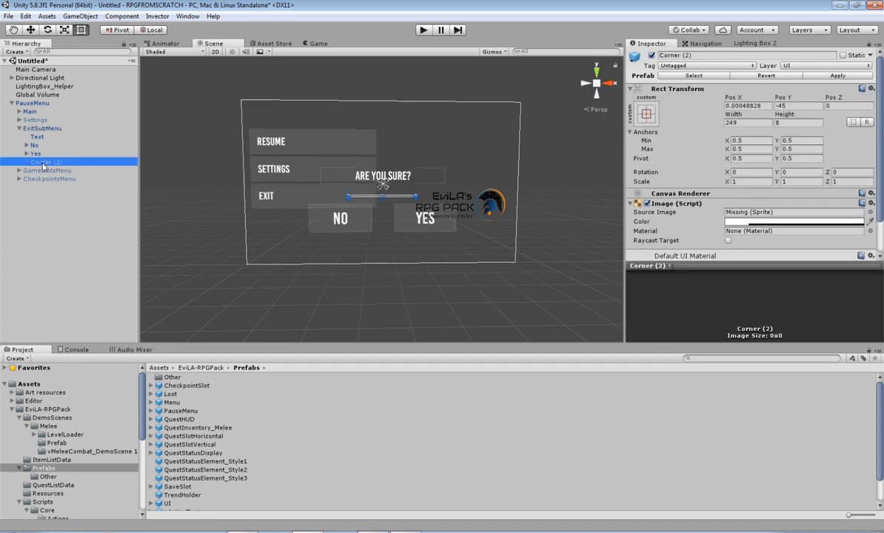
pyautogui.click(23, 128)
pyautogui.click(19, 128)
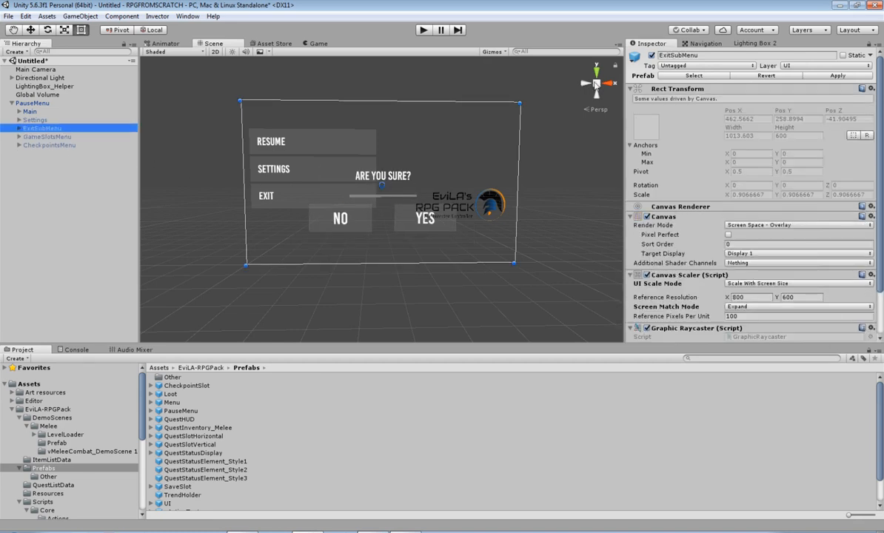
pyautogui.click(651, 56)
# Step: Activate GameSlotsMenu and set its Canvas Scaler to Scale With Screen Size with screen match mode Expand
pyautogui.click(36, 136)
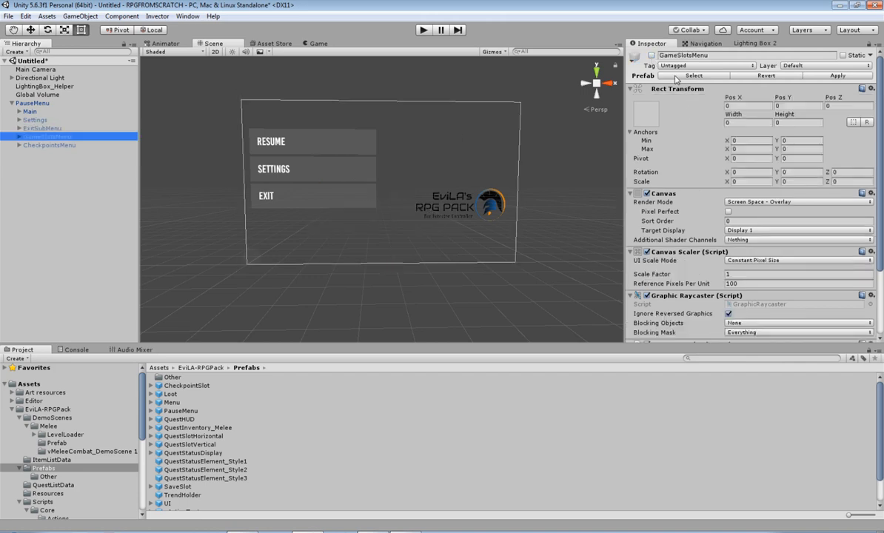
pyautogui.click(652, 56)
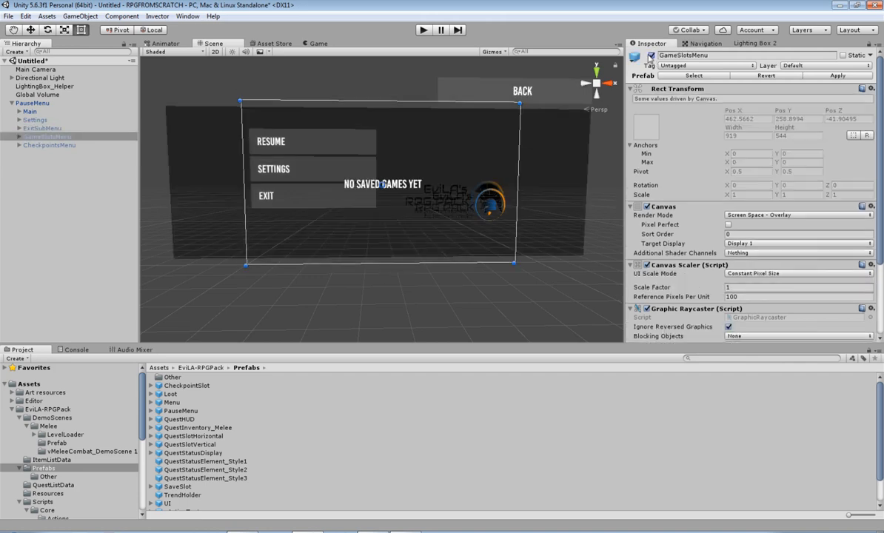
pyautogui.click(763, 274)
pyautogui.click(740, 284)
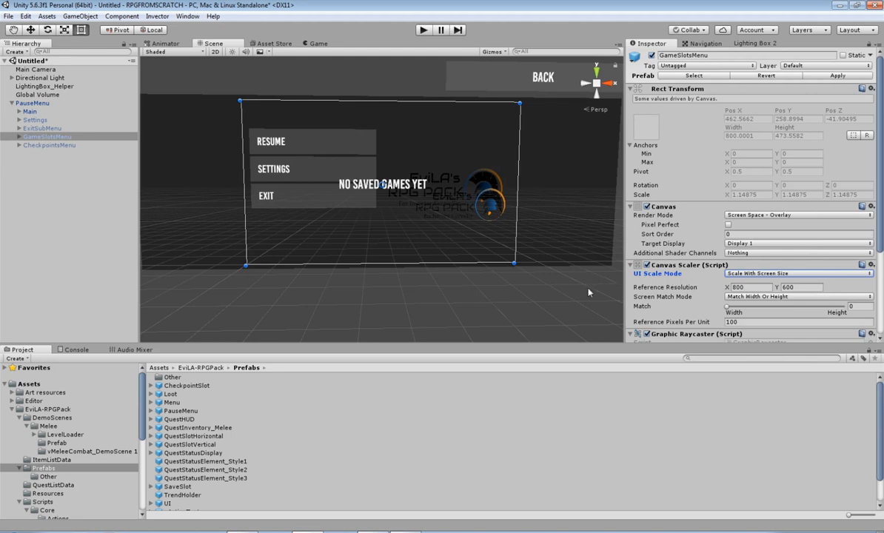
pyautogui.click(770, 296)
pyautogui.click(740, 306)
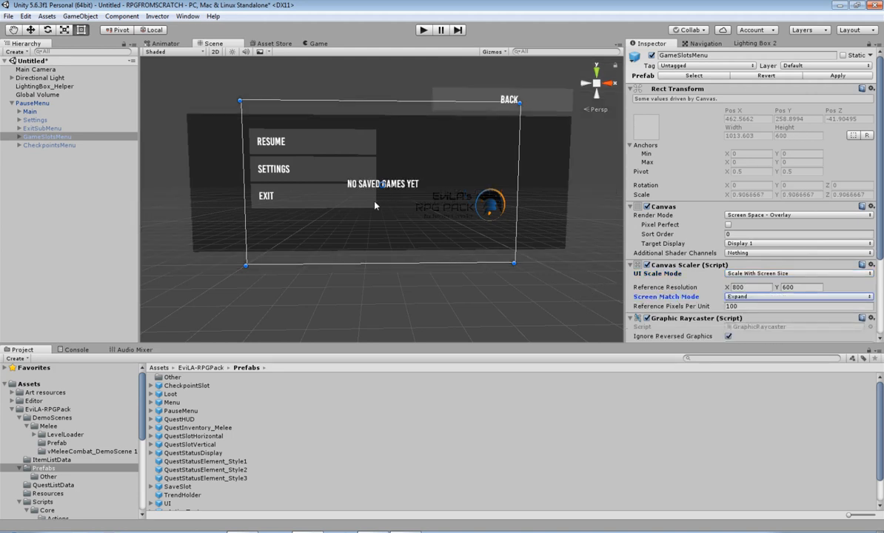
# Step: Resize GameSlotsMenu's Back, Panel and Text elements together so they fit inside the canvas outline
pyautogui.click(20, 137)
pyautogui.click(40, 146)
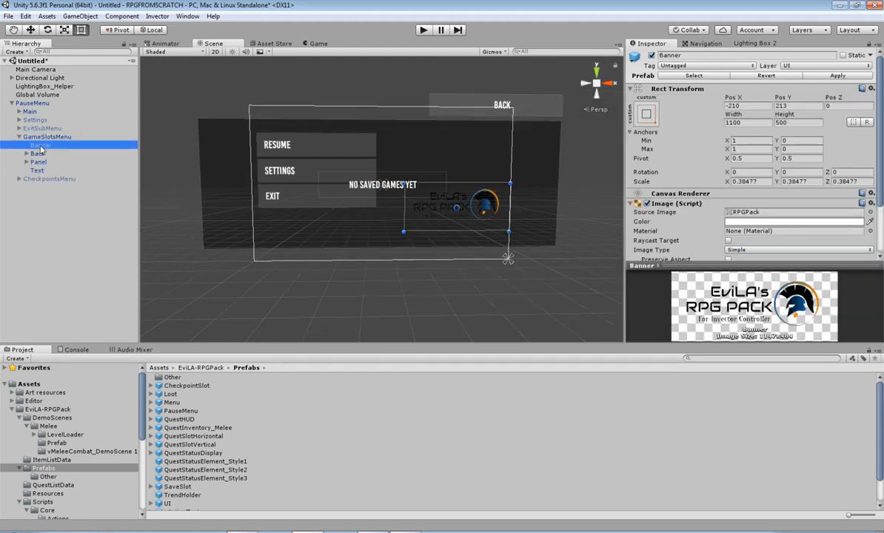
pyautogui.click(37, 154)
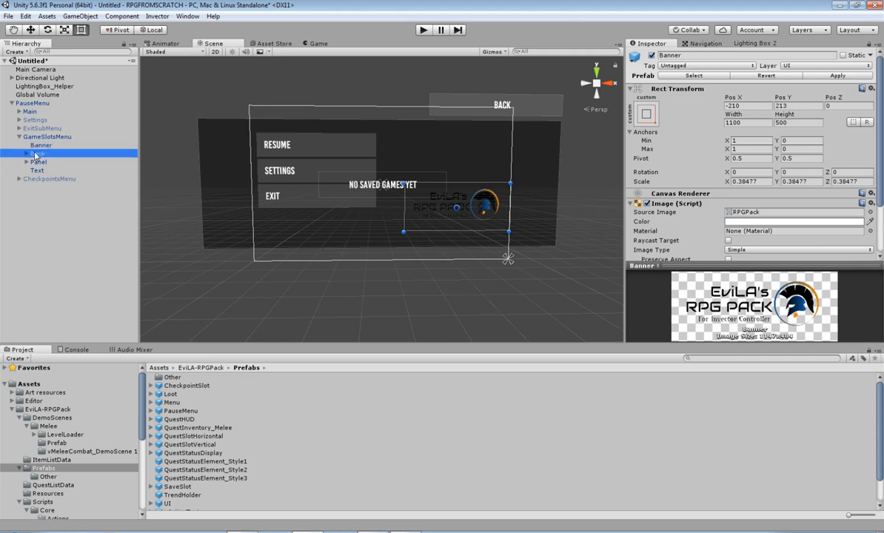
pyautogui.keyDown('shift'); pyautogui.click(37, 171); pyautogui.keyUp('shift')
pyautogui.moveTo(196, 92); pyautogui.dragTo(308, 133)
pyautogui.moveTo(334, 230); pyautogui.dragTo(278, 222)
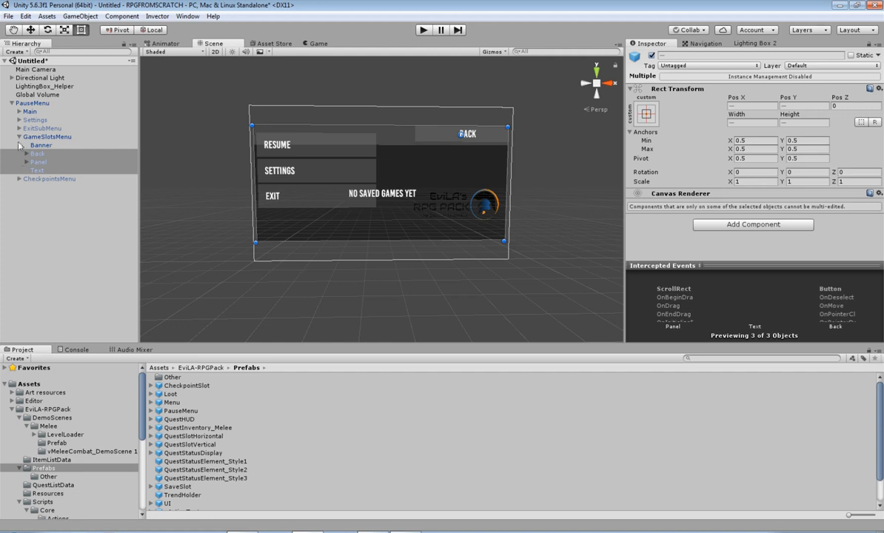
# Step: Deactivate GameSlotsMenu and collapse its hierarchy
pyautogui.click(40, 137)
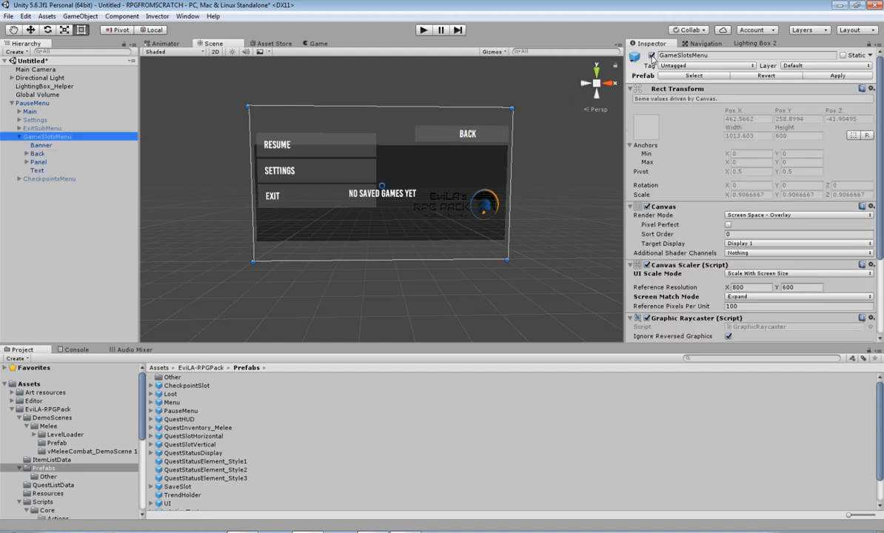
pyautogui.click(651, 55)
pyautogui.click(20, 137)
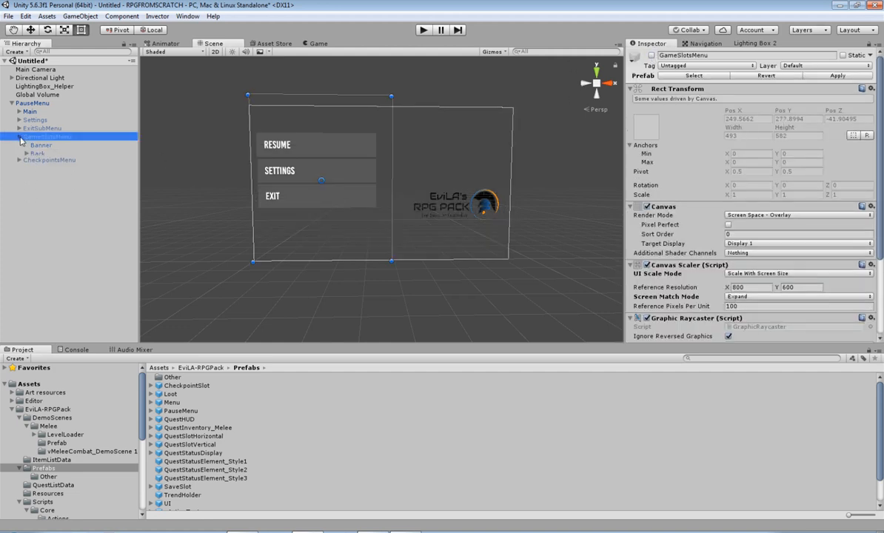
# Step: Activate CheckpointsMenu and set its Canvas Scaler to Scale With Screen Size with screen match mode Expand
pyautogui.click(39, 145)
pyautogui.click(651, 56)
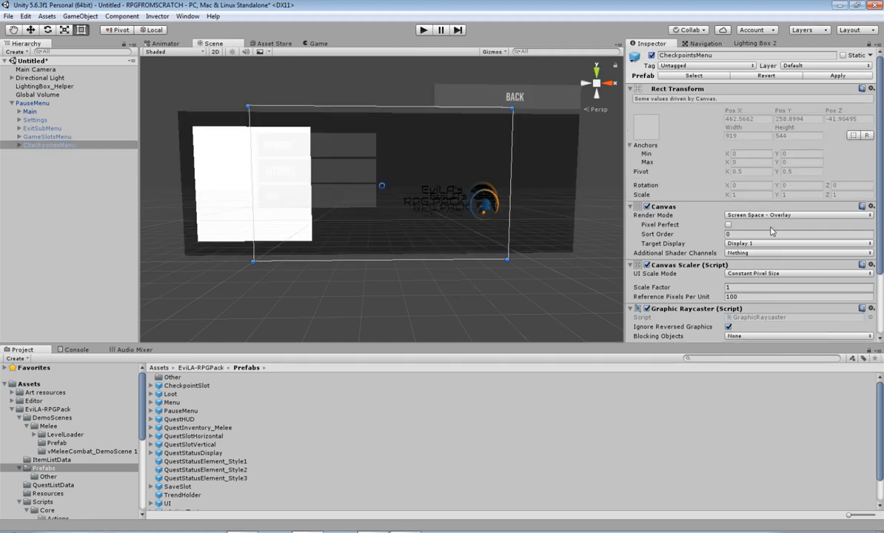
pyautogui.click(737, 273)
pyautogui.click(760, 300)
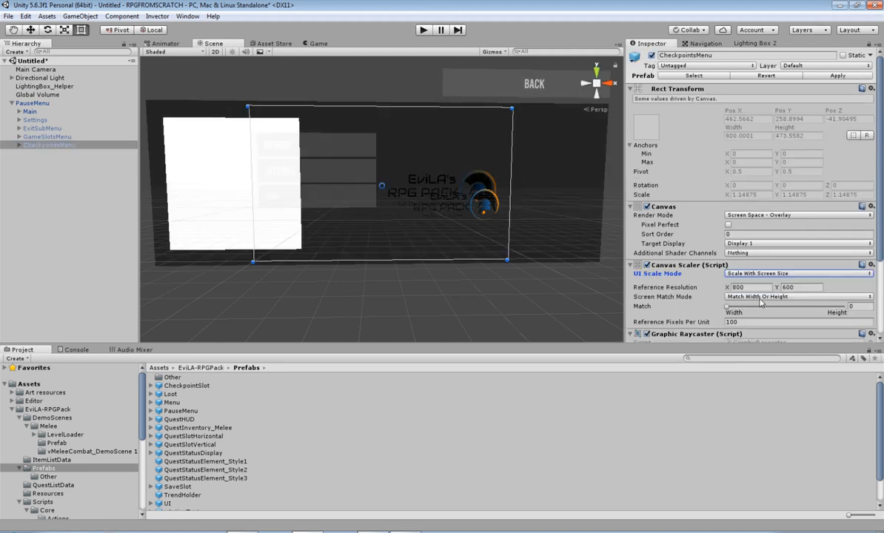
pyautogui.click(760, 297)
pyautogui.click(705, 308)
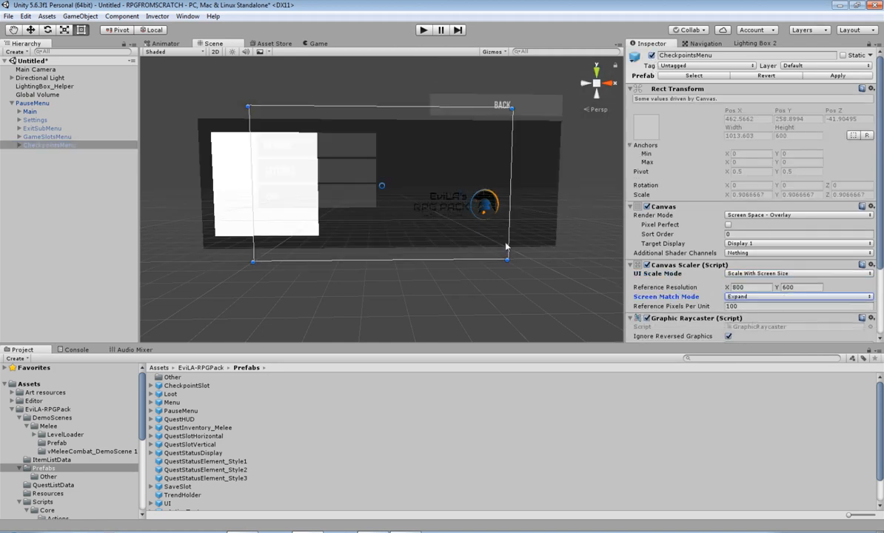
# Step: Resize CheckpointsMenu's Back and Panel elements together so they fit within the canvas outline
pyautogui.click(19, 145)
pyautogui.click(37, 162)
pyautogui.keyDown('shift'); pyautogui.click(38, 170); pyautogui.keyUp('shift')
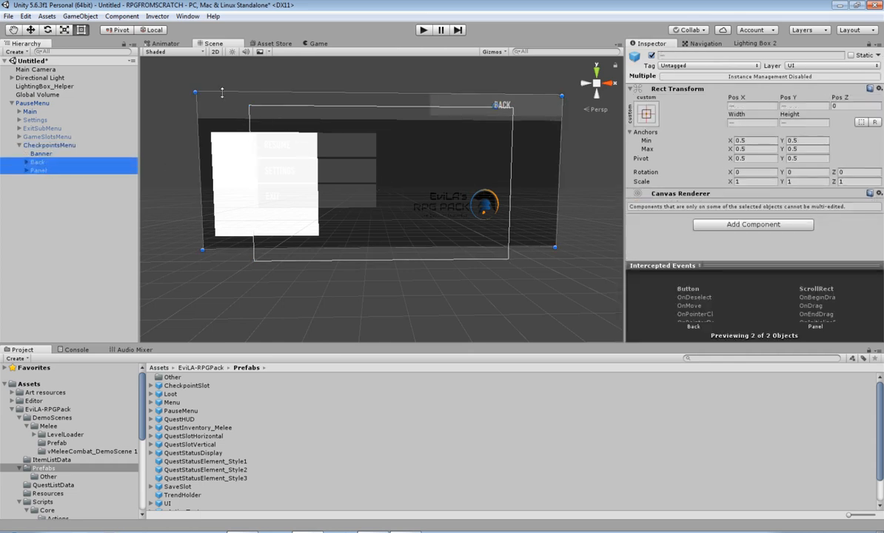
pyautogui.moveTo(194, 93); pyautogui.dragTo(248, 128)
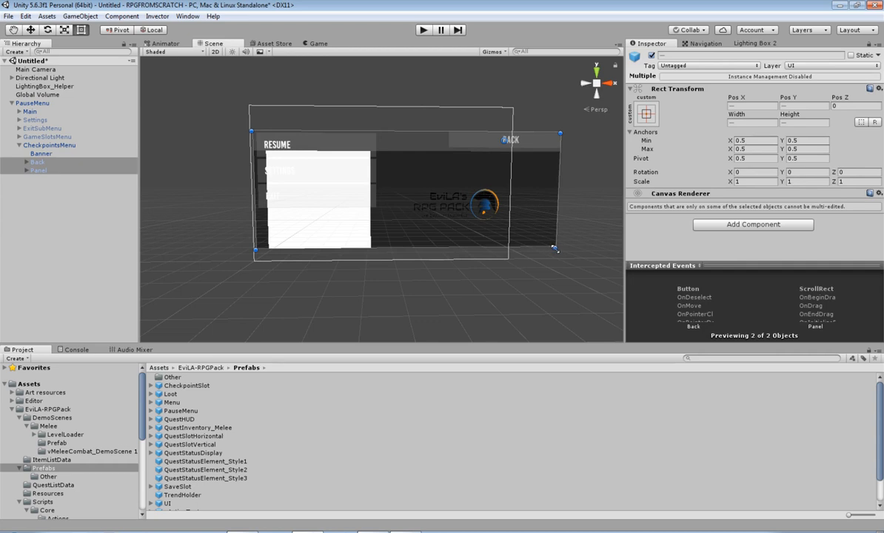
pyautogui.moveTo(555, 249); pyautogui.dragTo(509, 248)
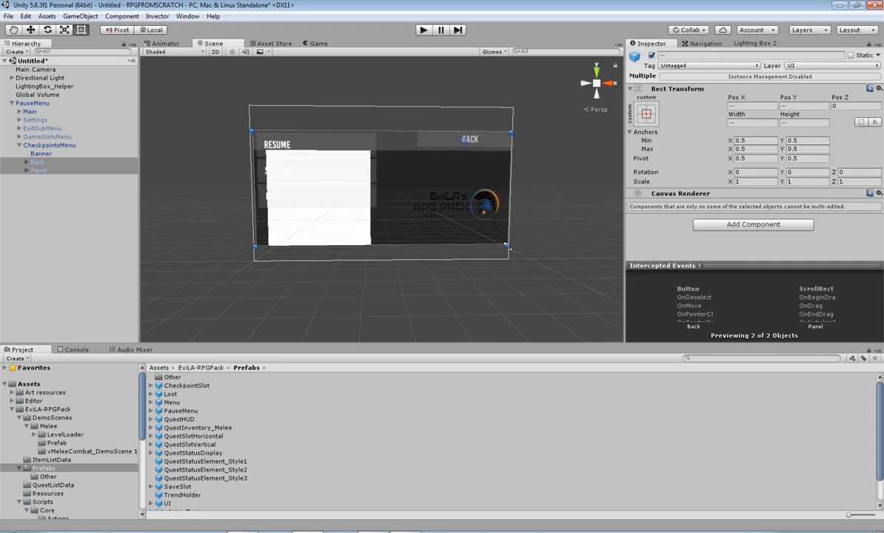
# Step: Shrink CheckPointImage inside the CheckpointsMenu panel's Viewport to about 353 by 338 so it fits the panel
pyautogui.click(27, 162)
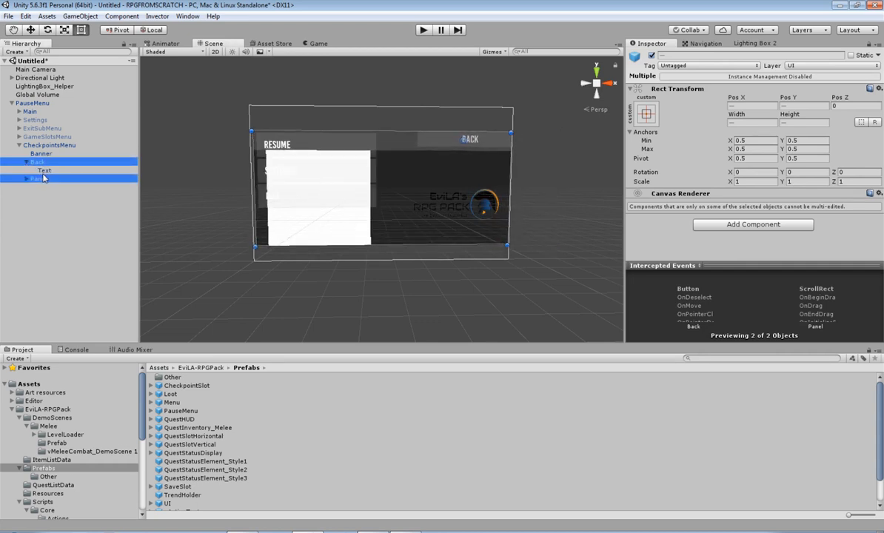
pyautogui.click(27, 178)
pyautogui.click(41, 188)
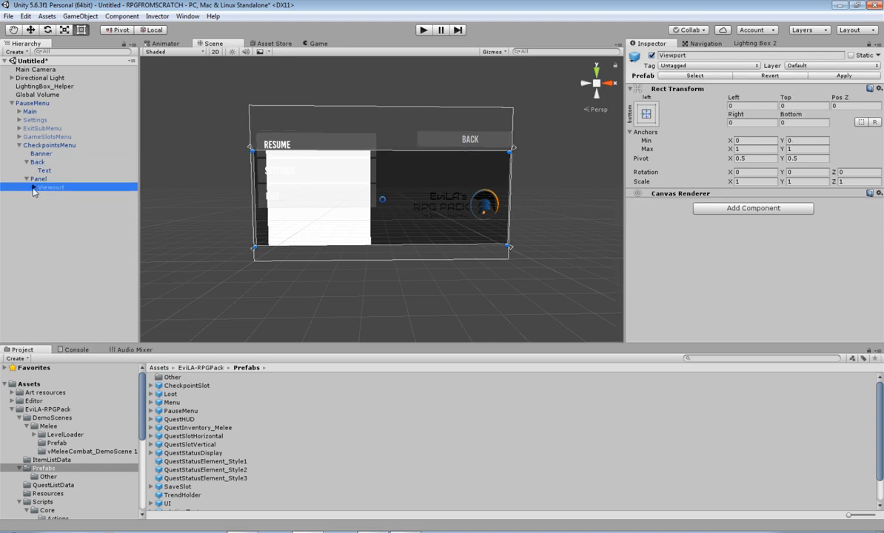
pyautogui.click(33, 187)
pyautogui.click(59, 196)
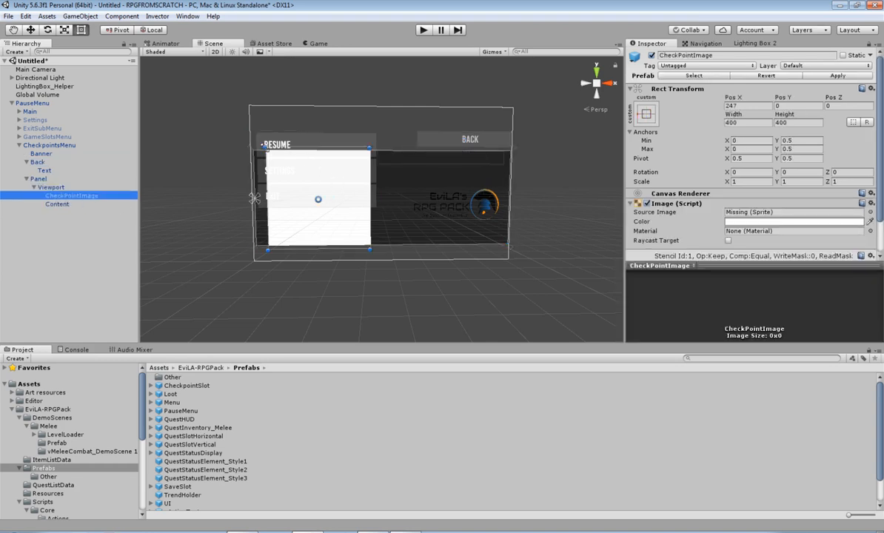
pyautogui.moveTo(265, 148); pyautogui.dragTo(268, 157)
pyautogui.moveTo(370, 249); pyautogui.dragTo(361, 241)
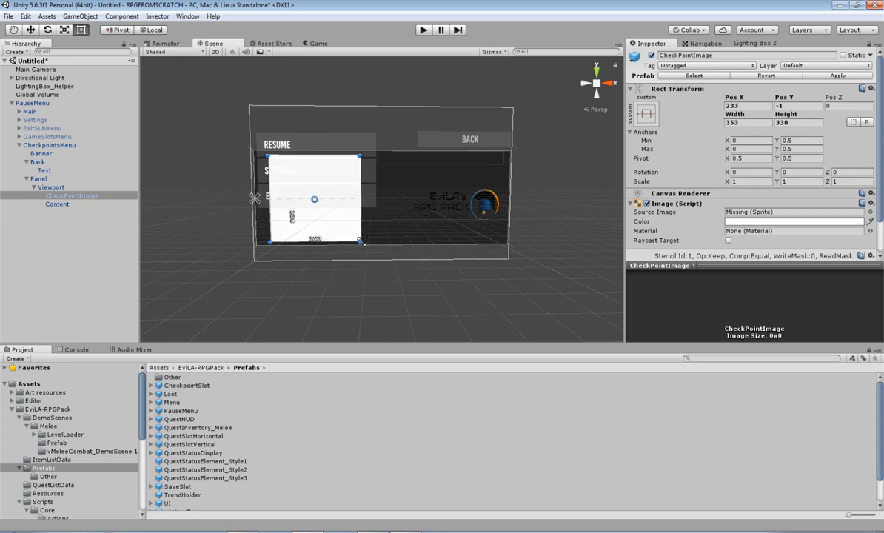
# Step: Check the Viewport's Content area, then deactivate CheckpointsMenu and collapse its hierarchy
pyautogui.click(58, 204)
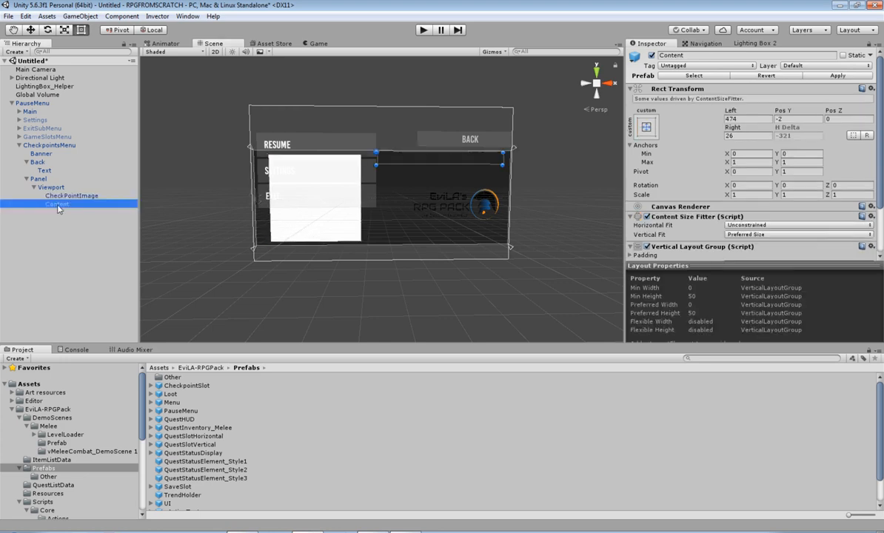
pyautogui.click(218, 93)
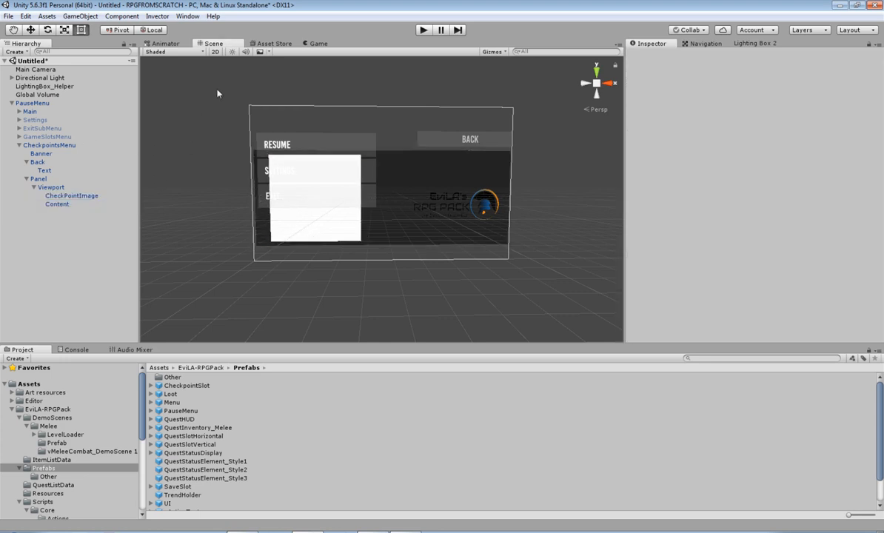
pyautogui.click(49, 145)
pyautogui.click(652, 55)
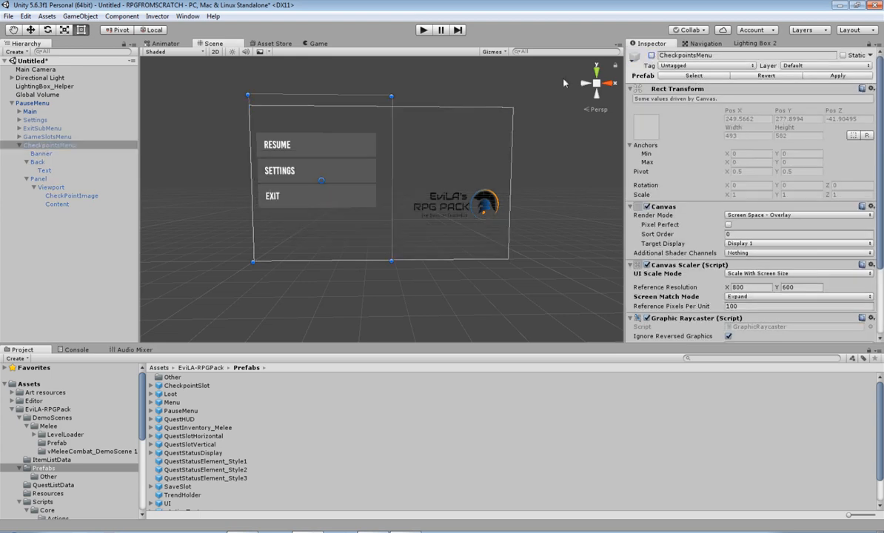
pyautogui.click(19, 145)
# Step: Apply the PauseMenu changes to its prefab and delete the PauseMenu instance from the scene
pyautogui.click(33, 103)
pyautogui.click(857, 75)
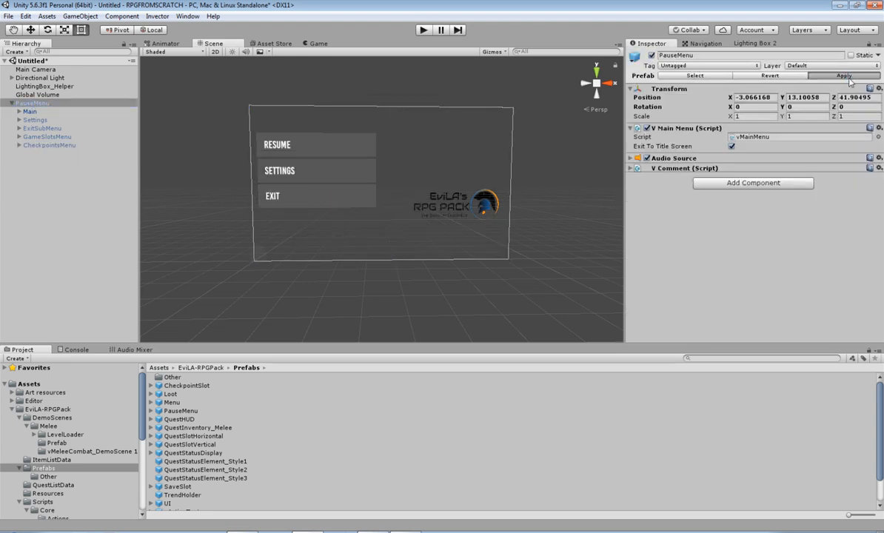
pyautogui.click(39, 104)
pyautogui.press('Delete')
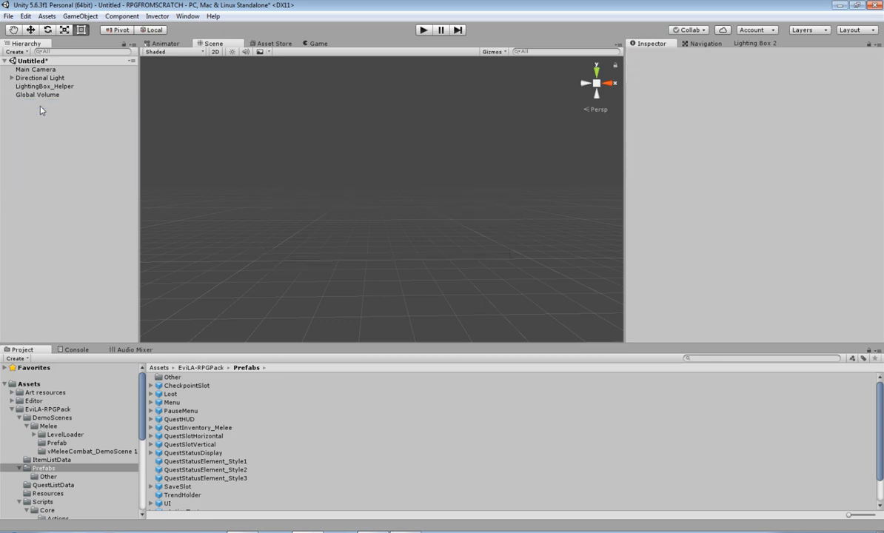
# Step: Open the LevelLoader scene from the DemoScenes Melee folder, discarding the untitled scene's changes
pyautogui.click(48, 434)
pyautogui.click(47, 426)
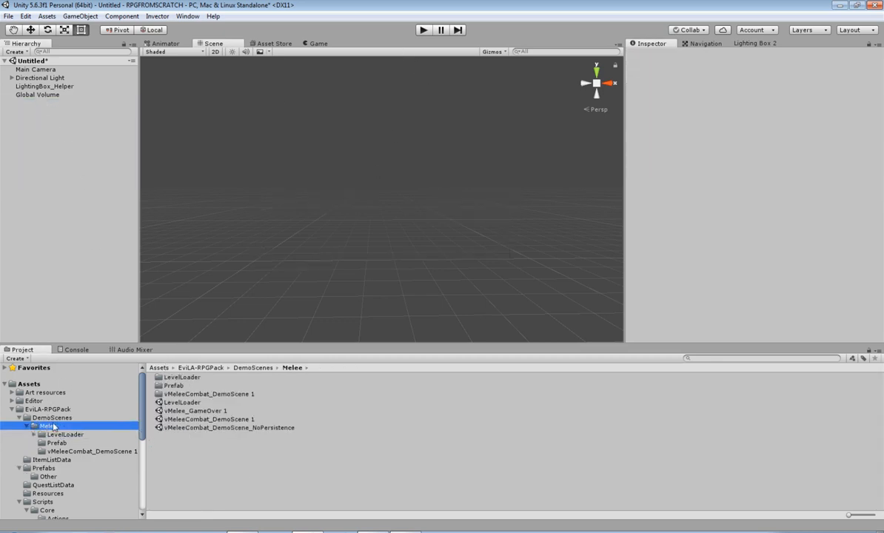
pyautogui.doubleClick(178, 402)
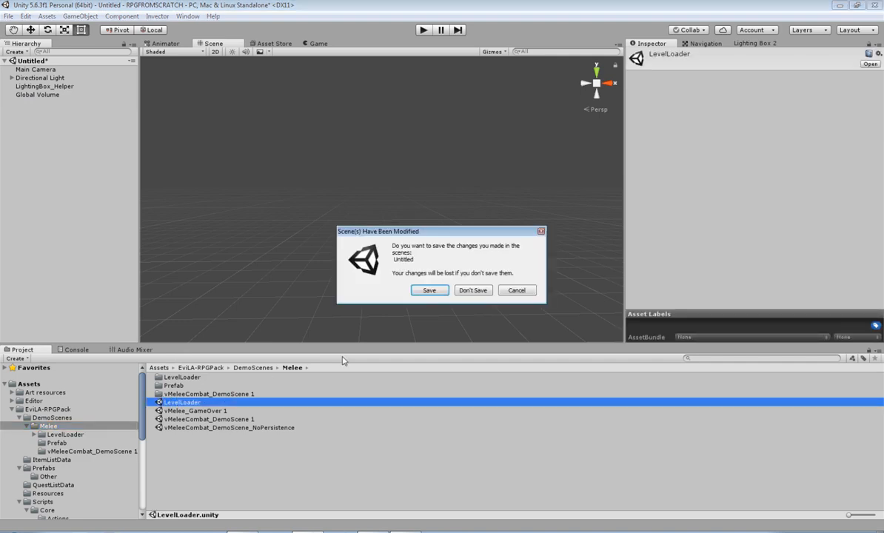
pyautogui.click(471, 290)
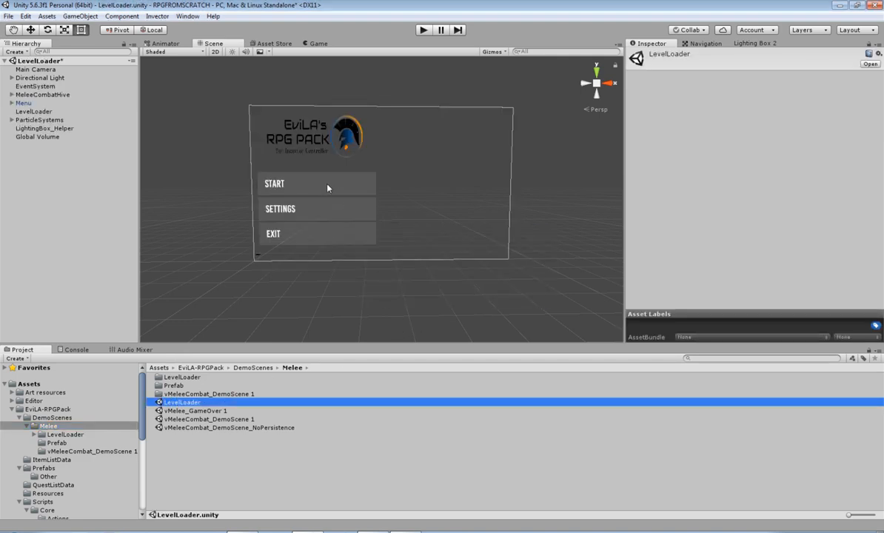
# Step: Revert the scene's Menu object to its prefab, then select the Menu prefab in the EviLA-RPGPack Prefabs folder
pyautogui.click(25, 104)
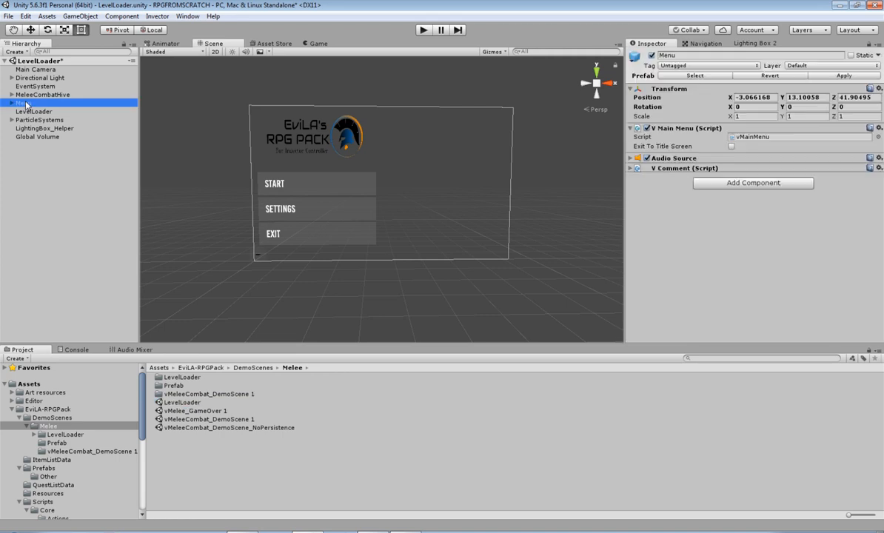
pyautogui.click(778, 76)
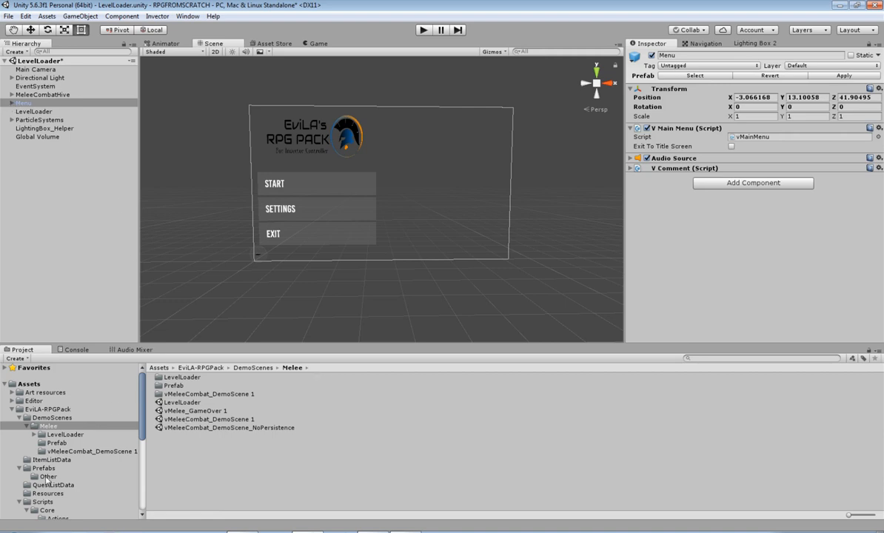
pyautogui.click(45, 468)
pyautogui.click(171, 402)
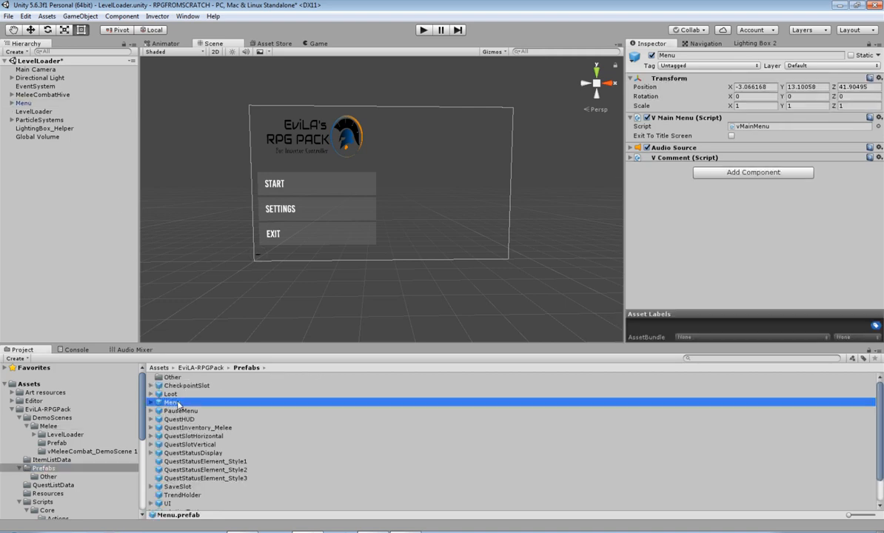
# Step: Preview the Menu object's Settings submenu by activating it briefly, and deactivate it again
pyautogui.click(11, 103)
pyautogui.click(30, 111)
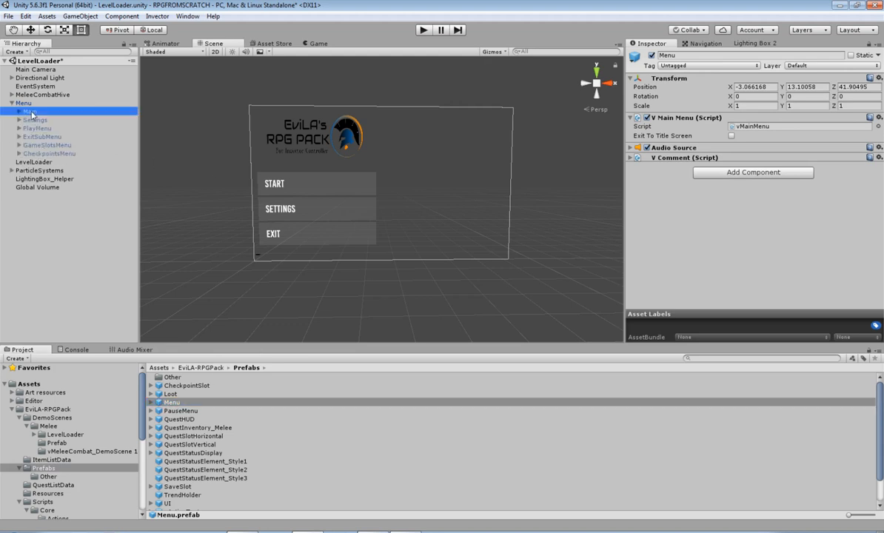
pyautogui.click(34, 119)
pyautogui.click(651, 56)
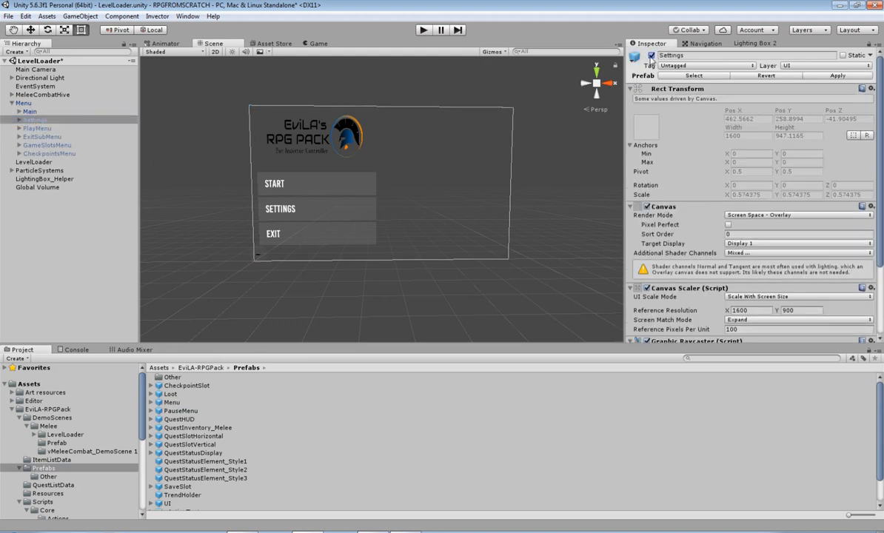
pyautogui.click(651, 56)
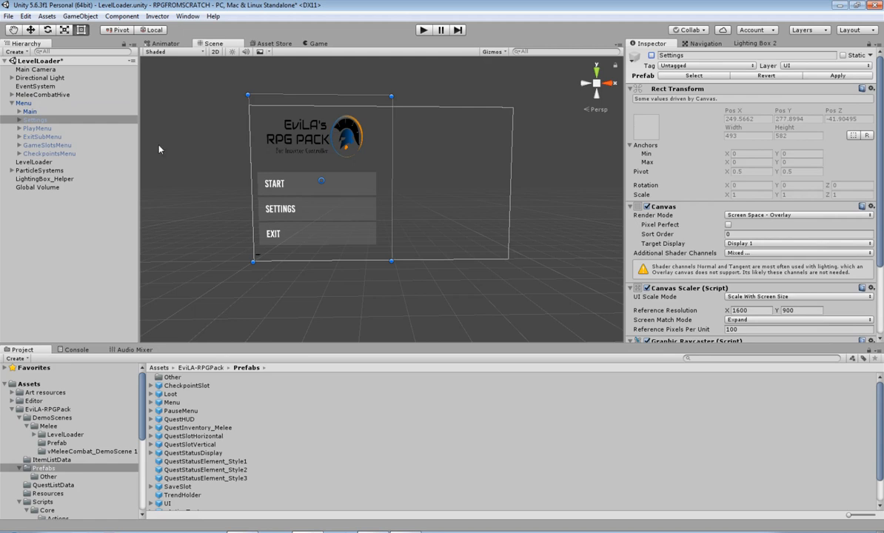
# Step: Run the LevelLoader scene, start a new game, and bring up the in-game pause menu in a maximized Game view
pyautogui.click(23, 103)
pyautogui.click(425, 30)
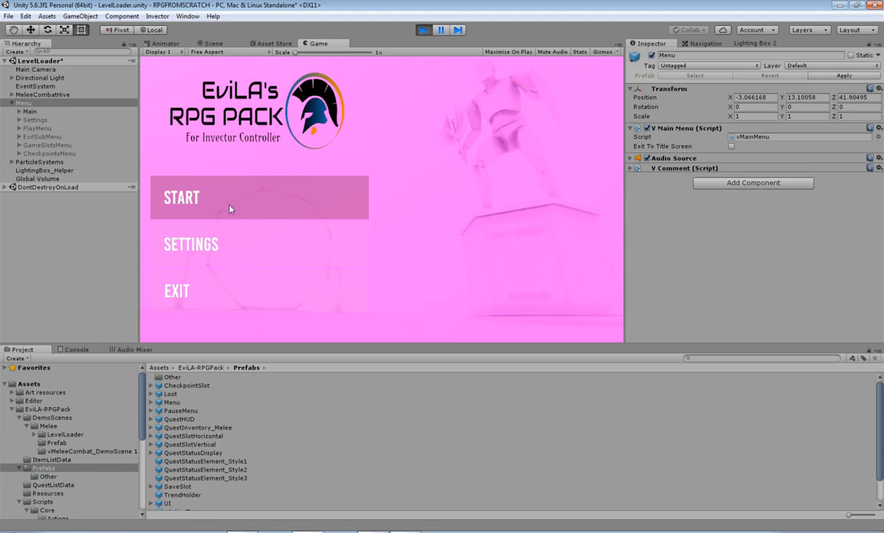
pyautogui.click(250, 208)
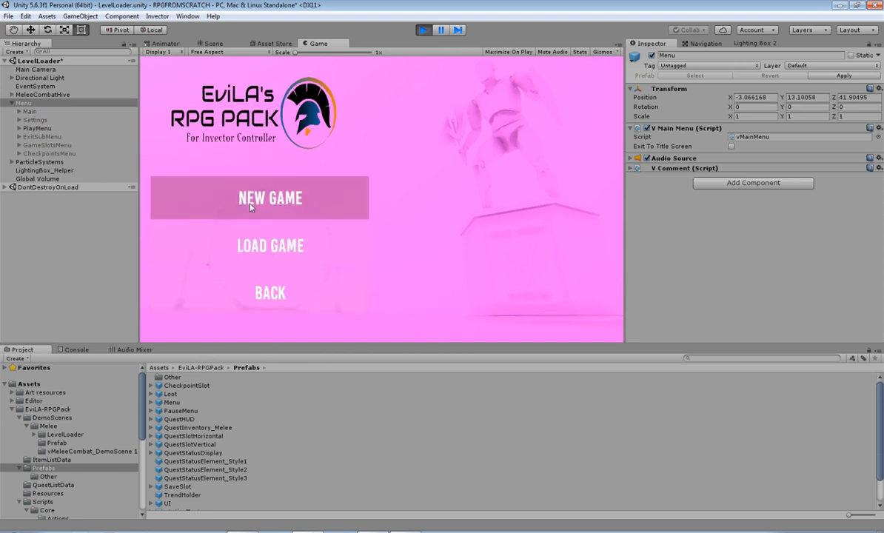
pyautogui.click(287, 198)
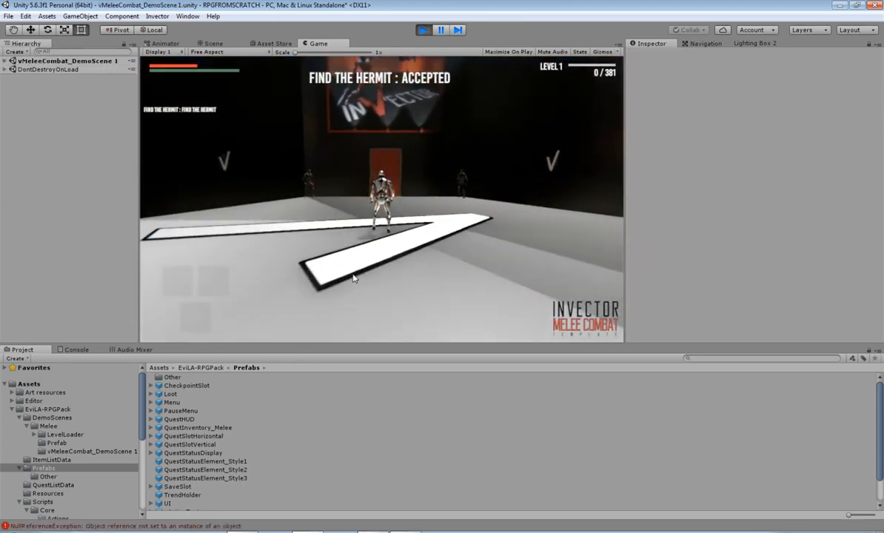
pyautogui.press('Escape')
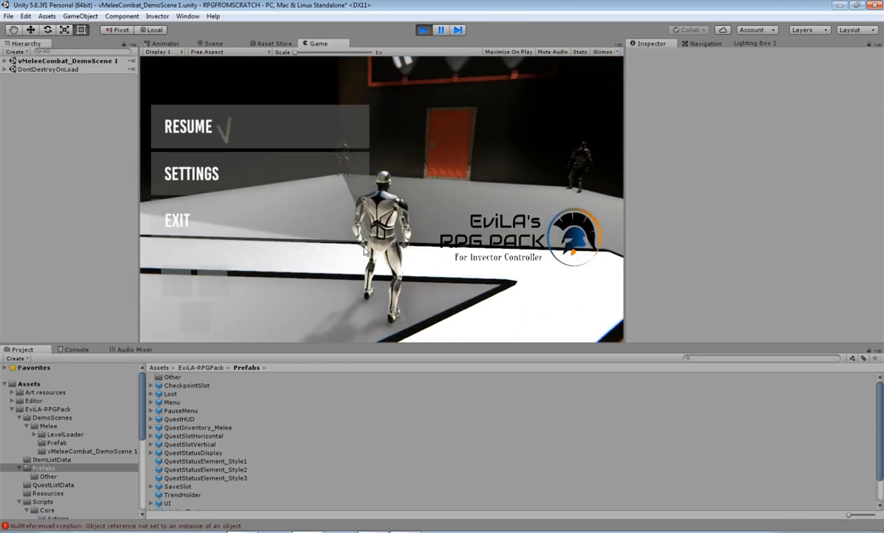
pyautogui.rightClick(315, 45)
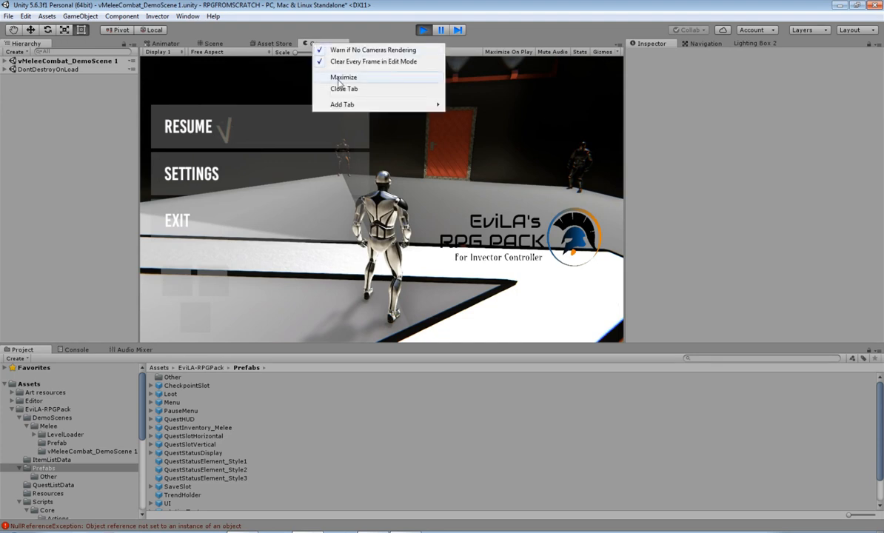
pyautogui.click(314, 78)
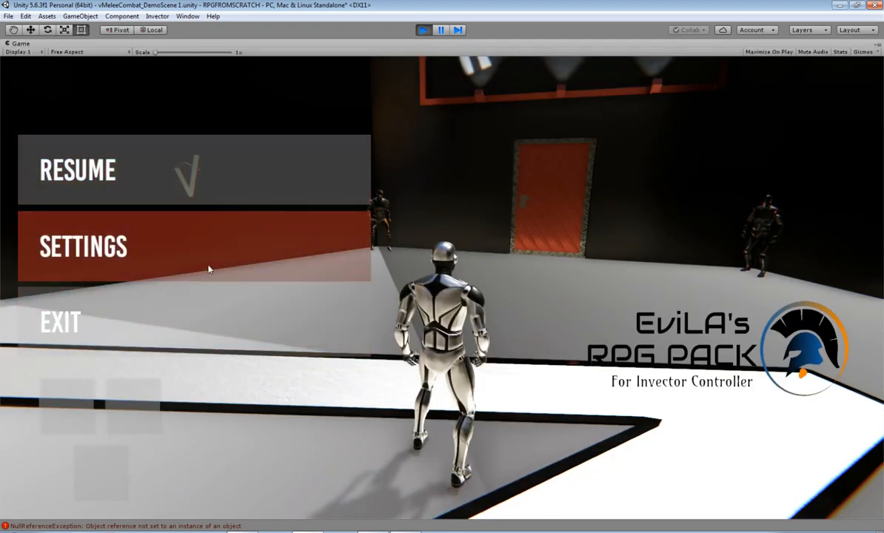
# Step: Examine the pause menu's Settings pages, including Keys, Controls, Video and Game, and return to the pause menu
pyautogui.click(196, 252)
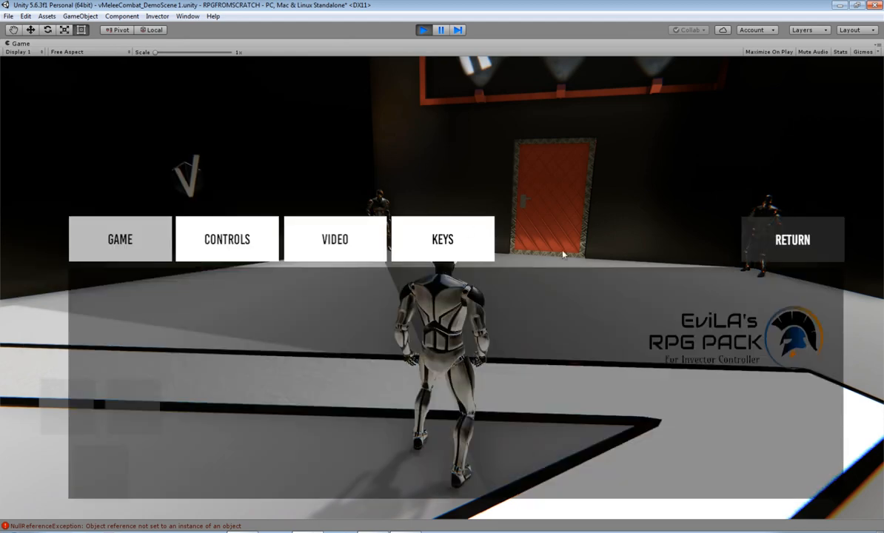
pyautogui.click(748, 234)
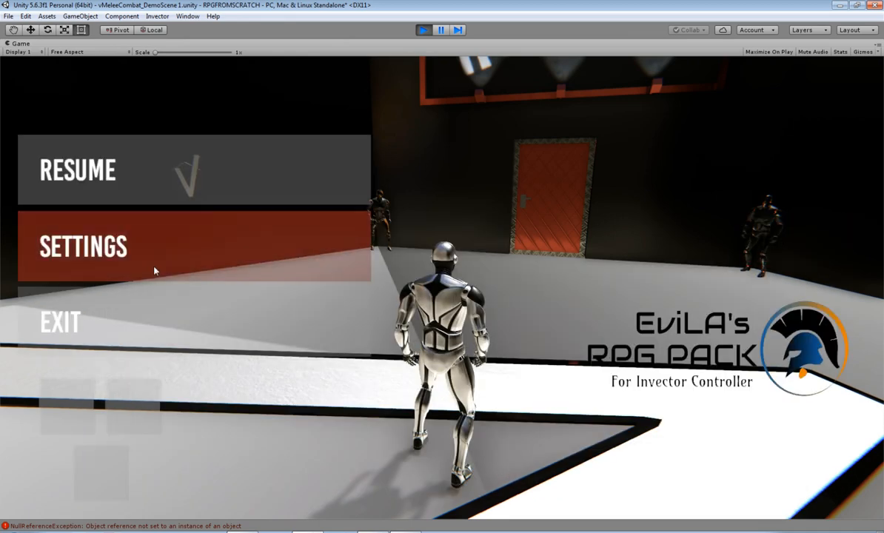
pyautogui.click(125, 247)
pyautogui.click(431, 238)
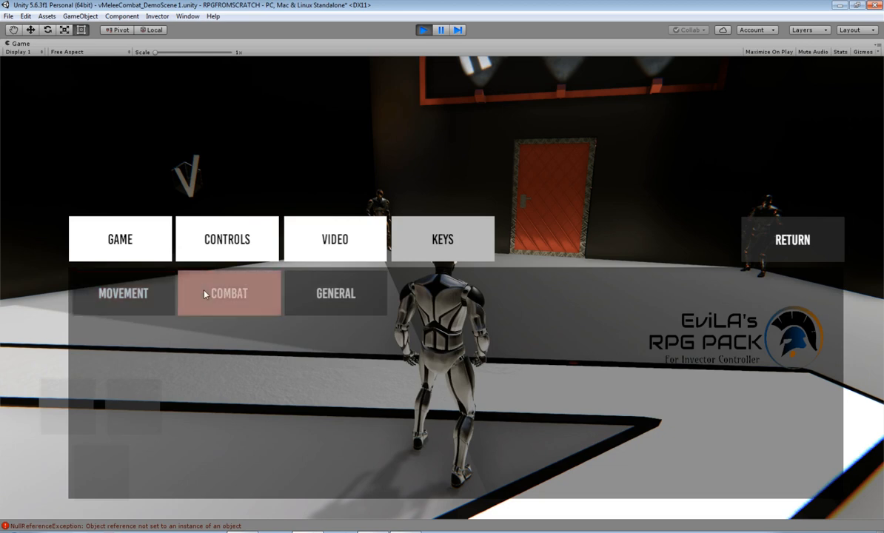
pyautogui.click(238, 245)
pyautogui.click(346, 233)
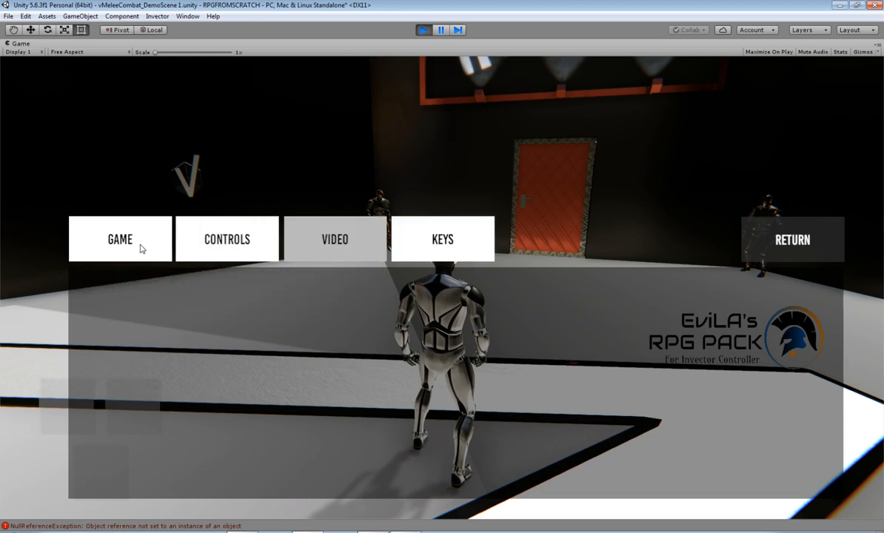
pyautogui.click(142, 244)
pyautogui.click(766, 230)
# Step: Exit to the main menu, check the Load Game screen's layout, and stop the play test
pyautogui.click(117, 330)
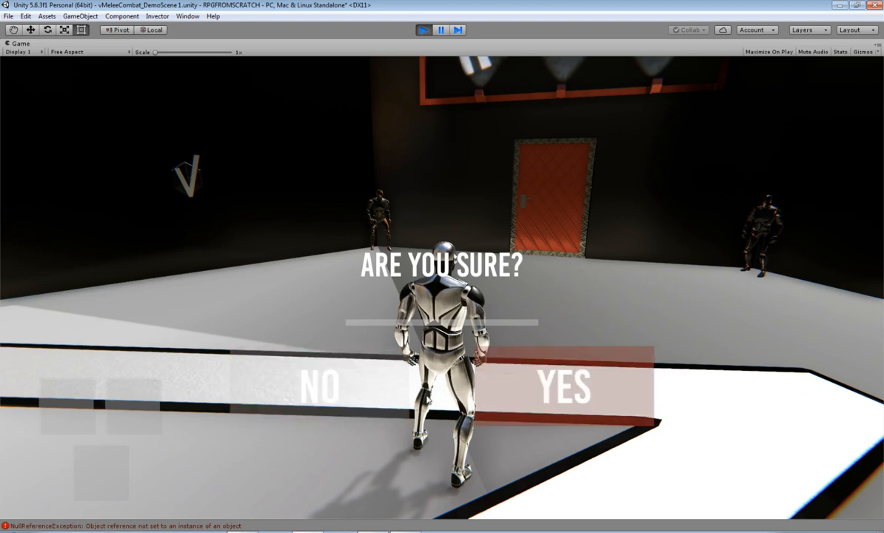
pyautogui.click(569, 385)
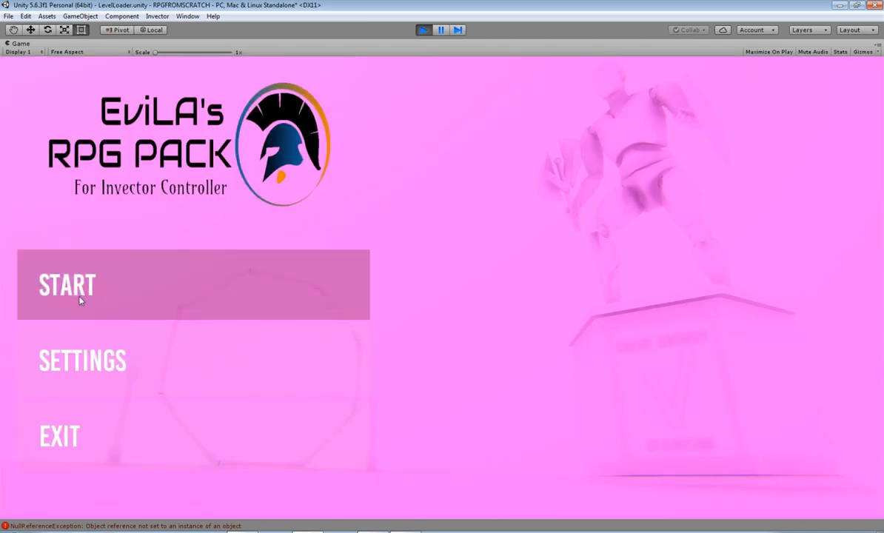
pyautogui.click(80, 300)
pyautogui.click(266, 359)
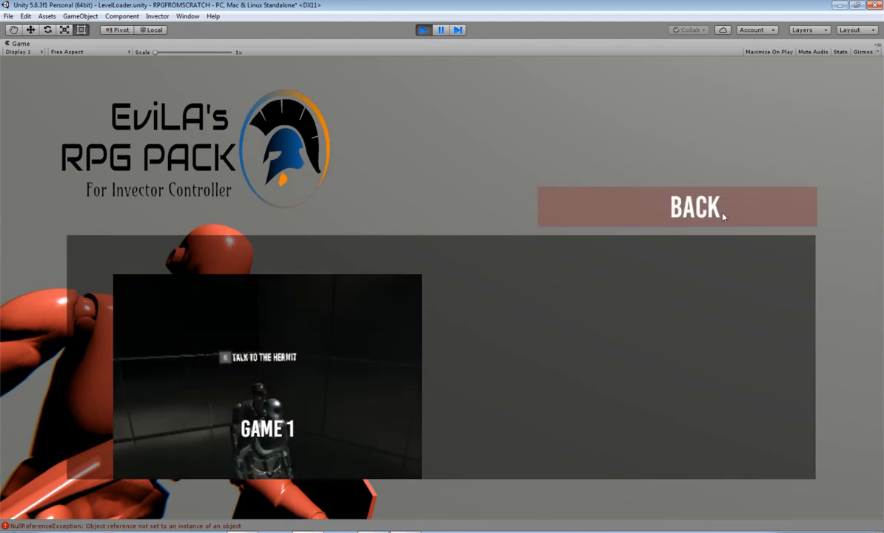
pyautogui.click(693, 219)
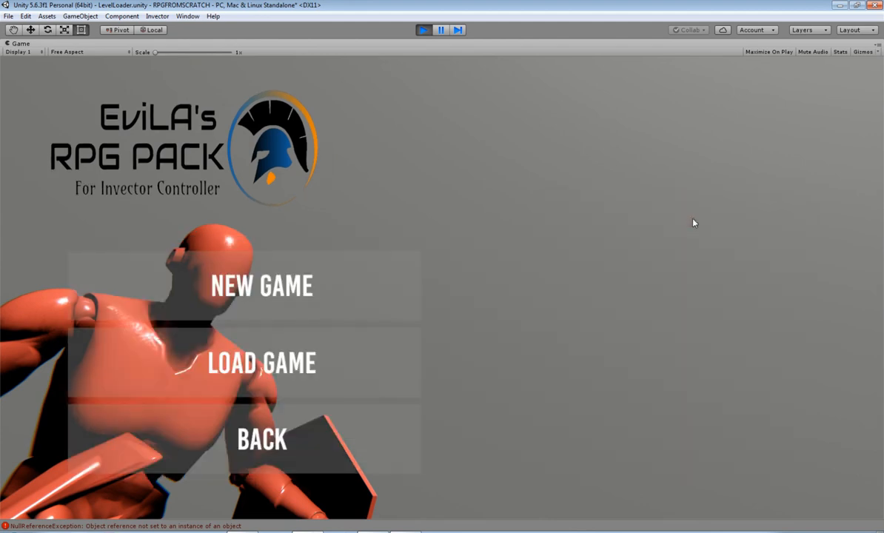
pyautogui.click(422, 29)
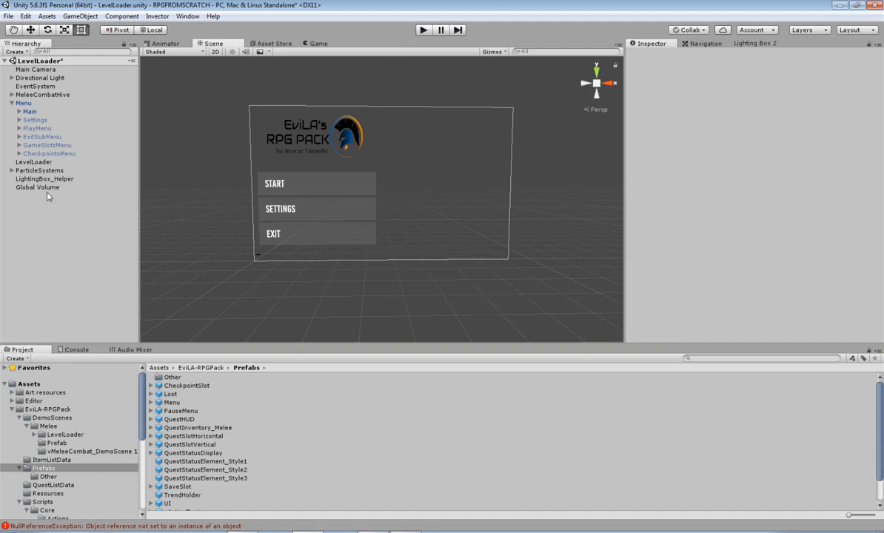
# Step: Activate GameSlotsMenu and expand its Panel and Viewport to select the Content object
pyautogui.click(28, 144)
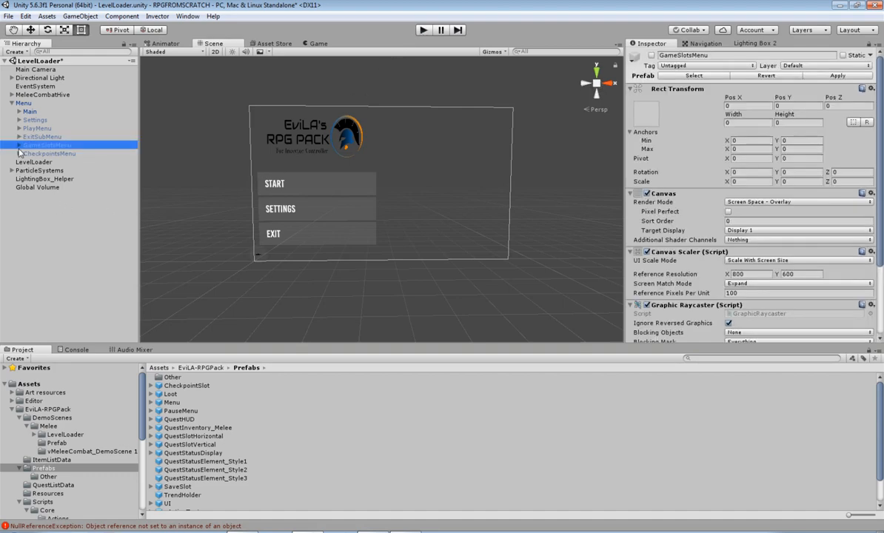
pyautogui.click(19, 145)
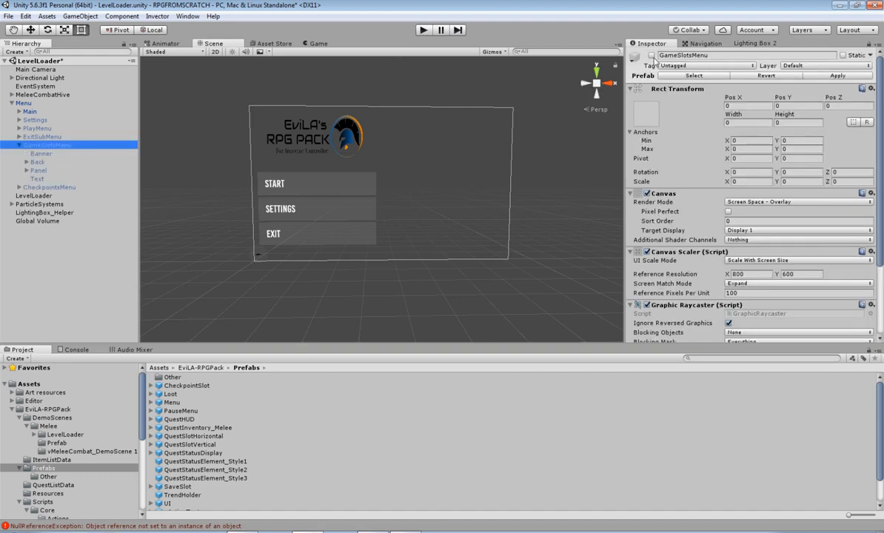
pyautogui.click(36, 171)
pyautogui.click(26, 170)
pyautogui.click(34, 180)
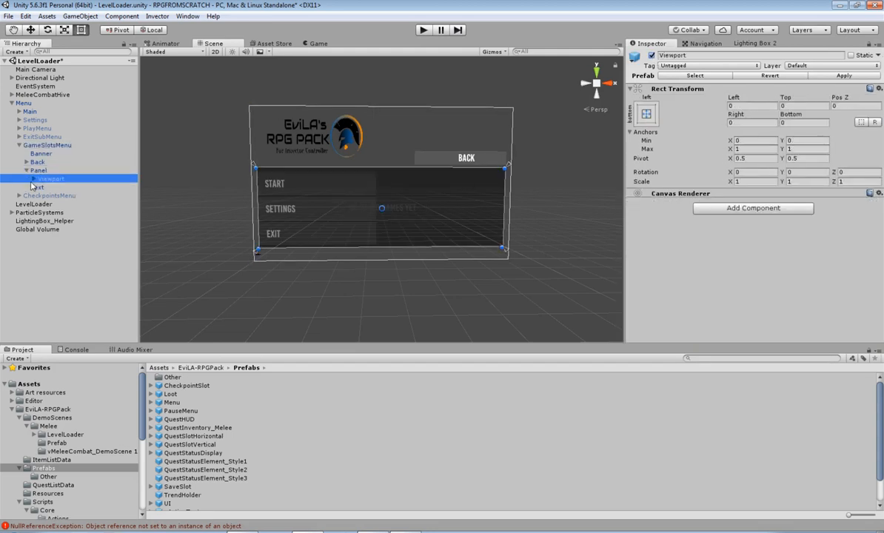
pyautogui.click(33, 179)
pyautogui.click(51, 188)
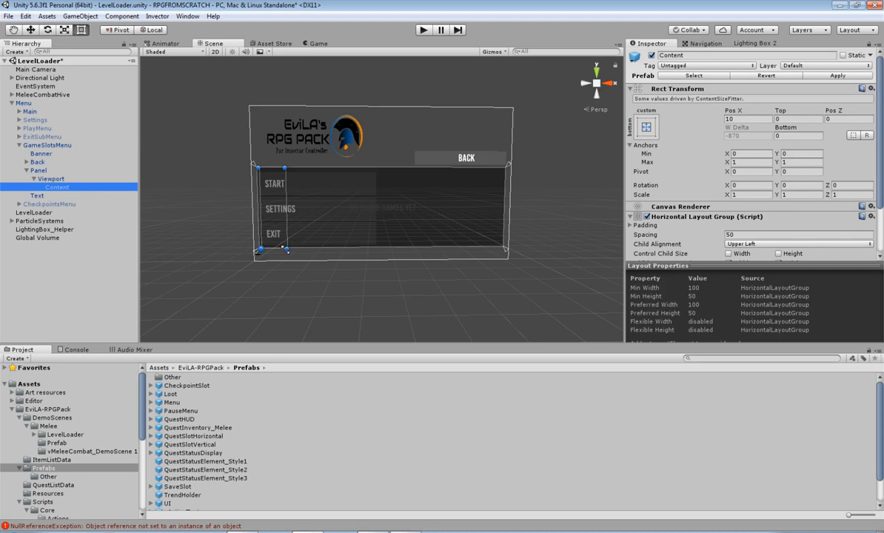
# Step: Resize the Content area inside the Viewport to insets of about 34 at its top and 23 at its bottom
pyautogui.scroll(5, 302, 243)
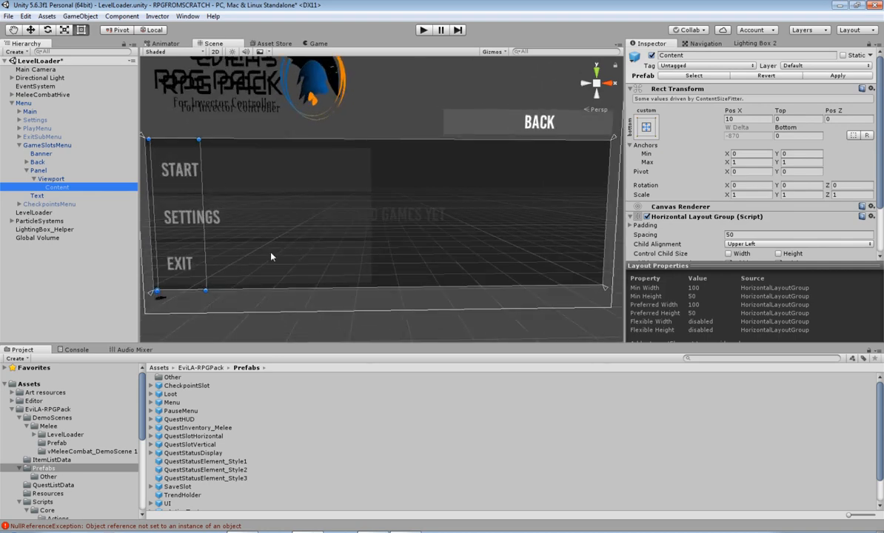
pyautogui.moveTo(207, 290); pyautogui.dragTo(205, 280)
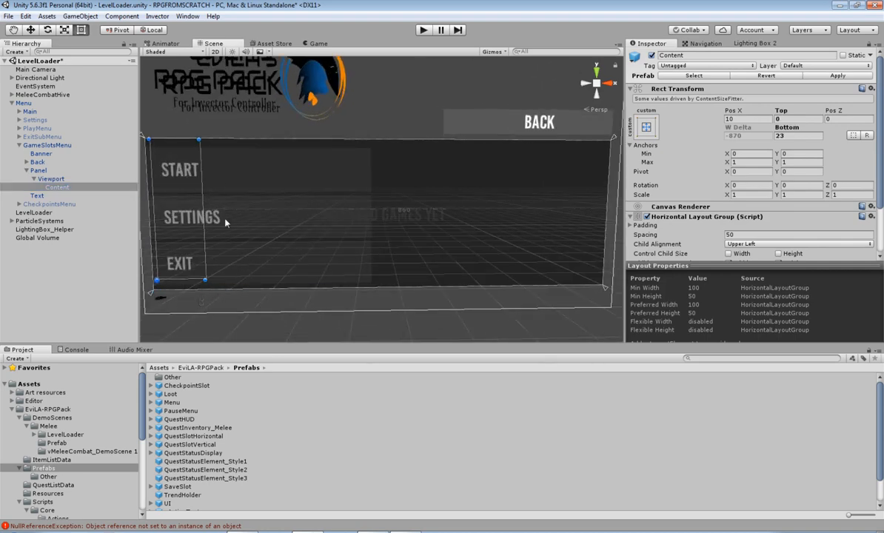
pyautogui.moveTo(199, 139); pyautogui.dragTo(288, 191)
# Step: Try Min Size as the Vertical Fit of Content's Content Size Fitter, and restore it to Unconstrained
pyautogui.scroll(-2, 654, 213)
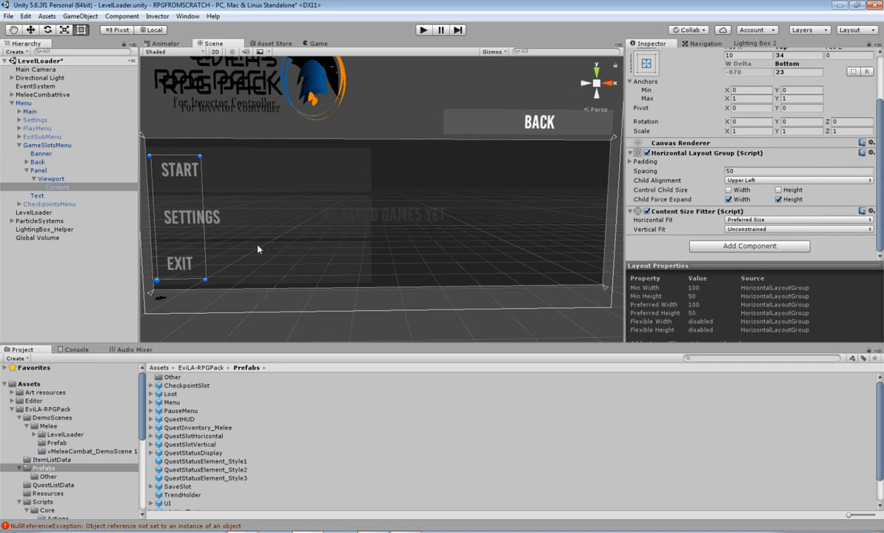
pyautogui.click(745, 229)
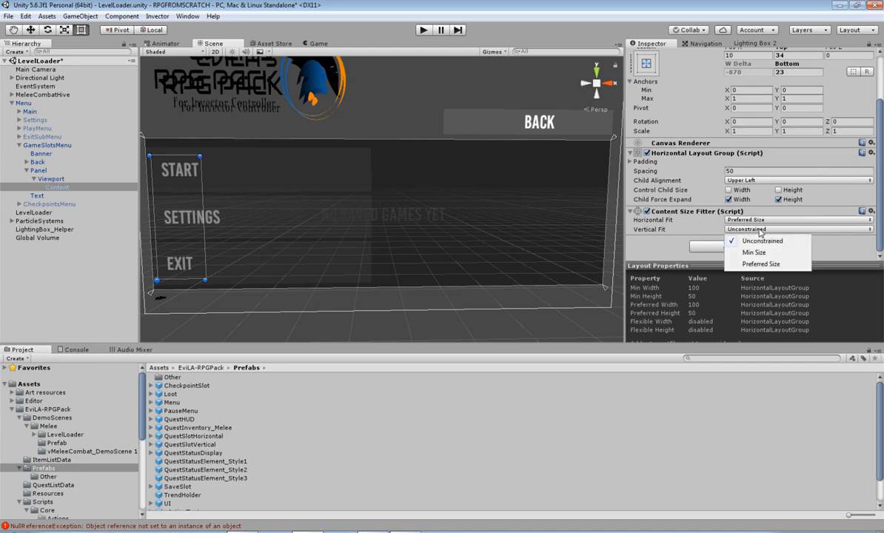
pyautogui.click(763, 253)
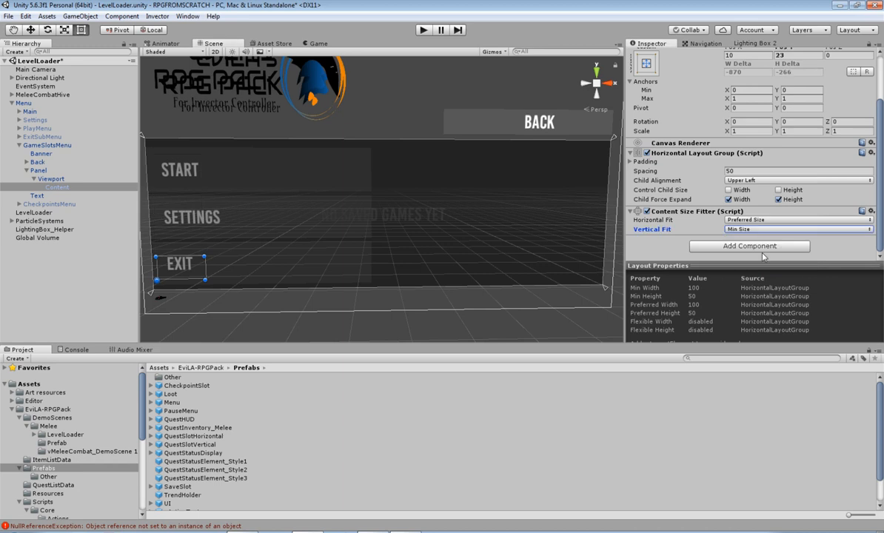
pyautogui.click(770, 229)
pyautogui.click(770, 244)
pyautogui.click(775, 229)
pyautogui.click(748, 221)
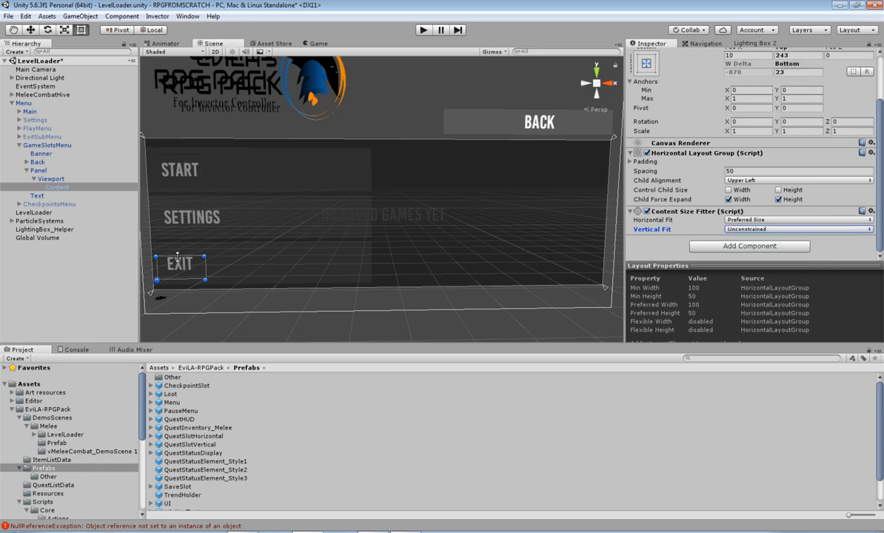
# Step: Stretch the Content area's upper edge to a top inset of about 19 and briefly test-run the scene
pyautogui.moveTo(197, 166); pyautogui.dragTo(197, 149)
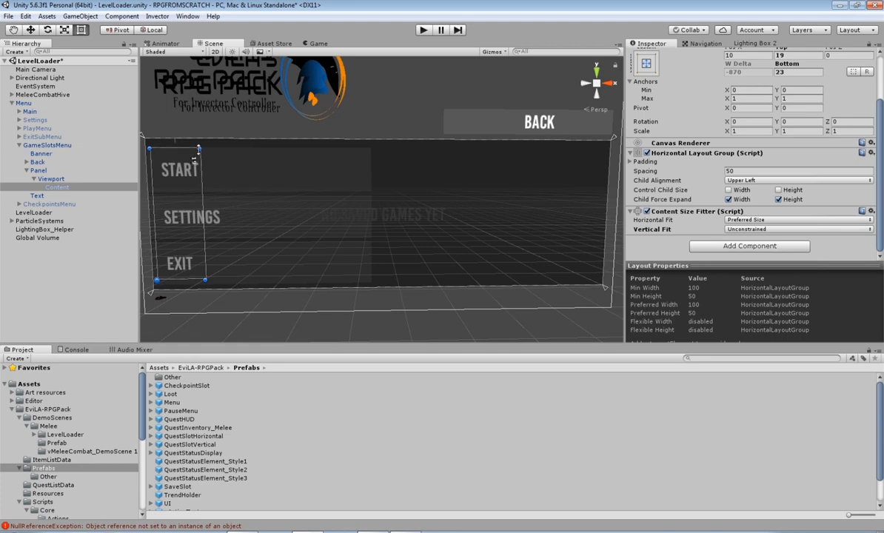
pyautogui.click(422, 31)
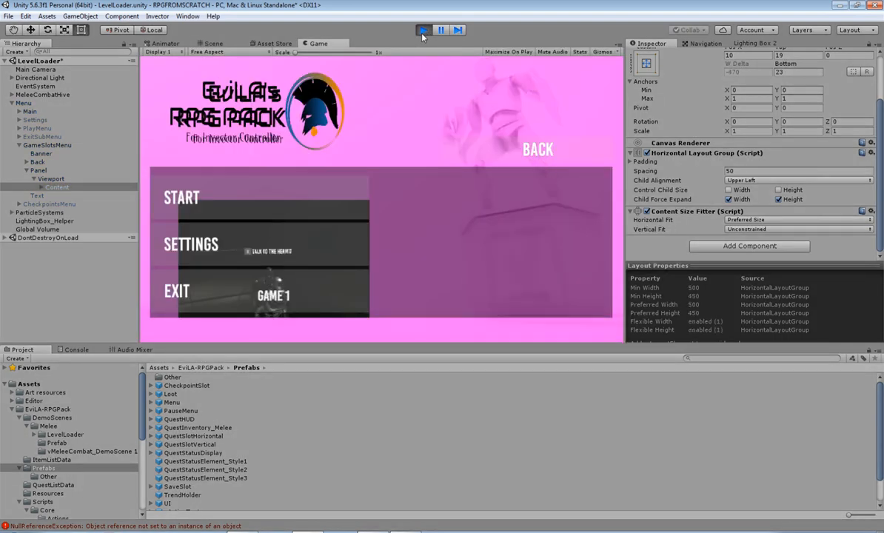
pyautogui.click(422, 31)
# Step: Deactivate the GameSlotsMenu object under Menu
pyautogui.click(47, 145)
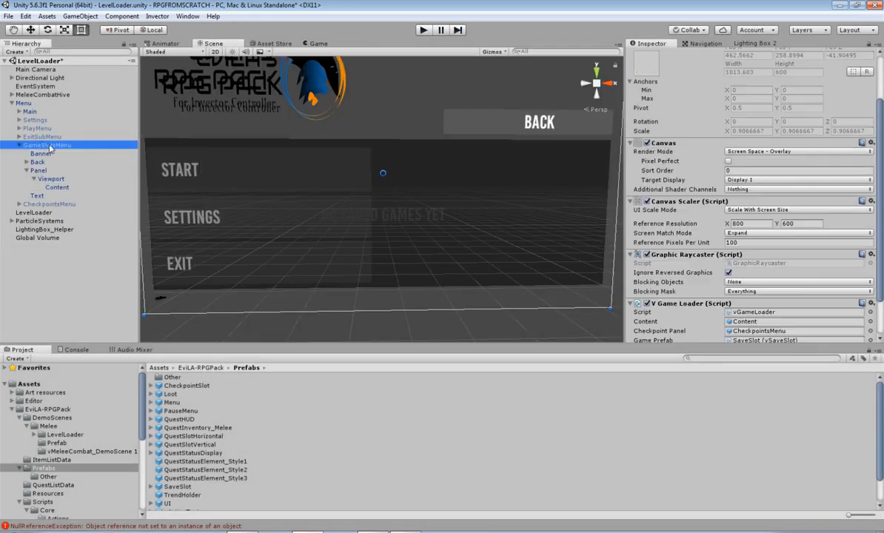
pyautogui.scroll(4, 632, 79)
pyautogui.click(651, 56)
# Step: Run the scene, go to Load Game and choose Game 1 to check the slot and checkpoint layouts
pyautogui.click(423, 31)
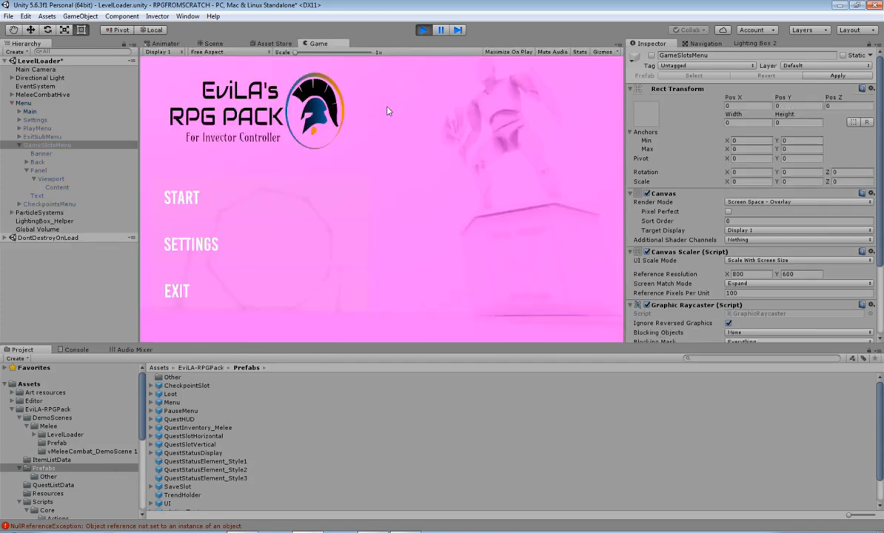
pyautogui.click(180, 213)
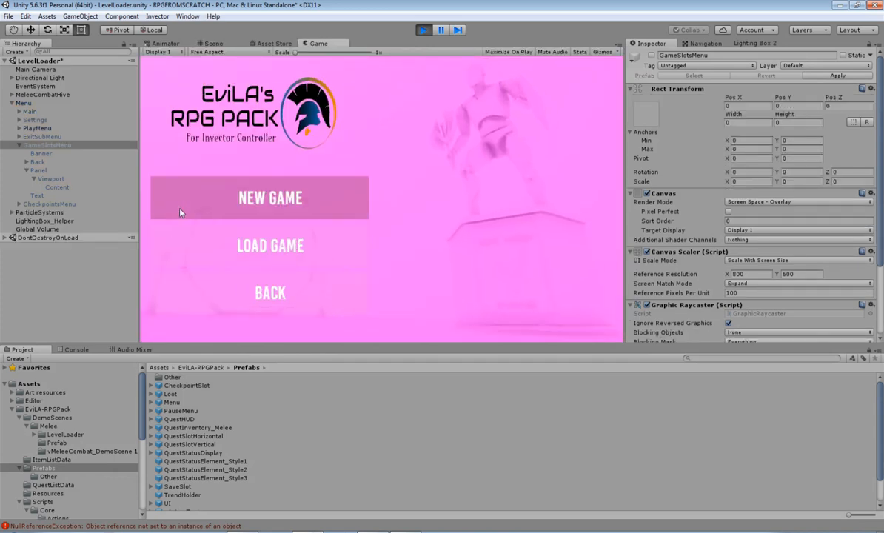
pyautogui.click(289, 242)
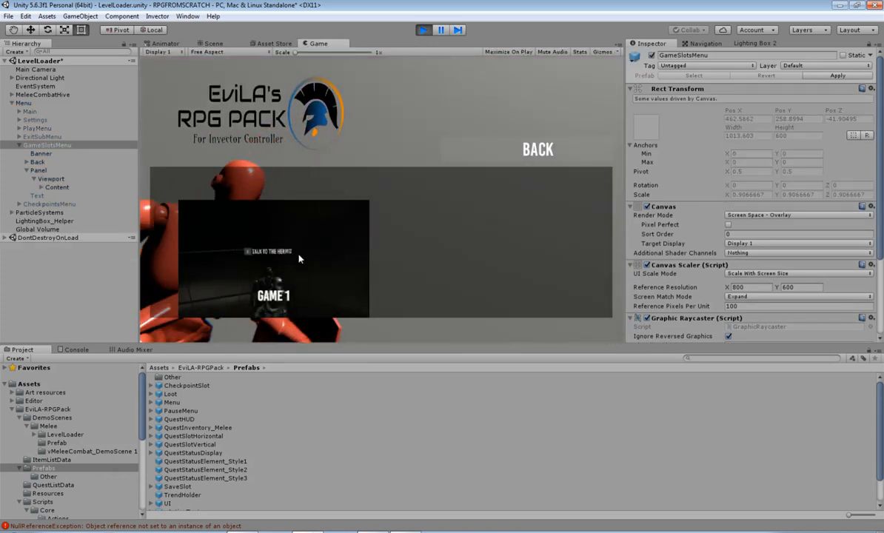
pyautogui.click(299, 259)
pyautogui.moveTo(442, 235)
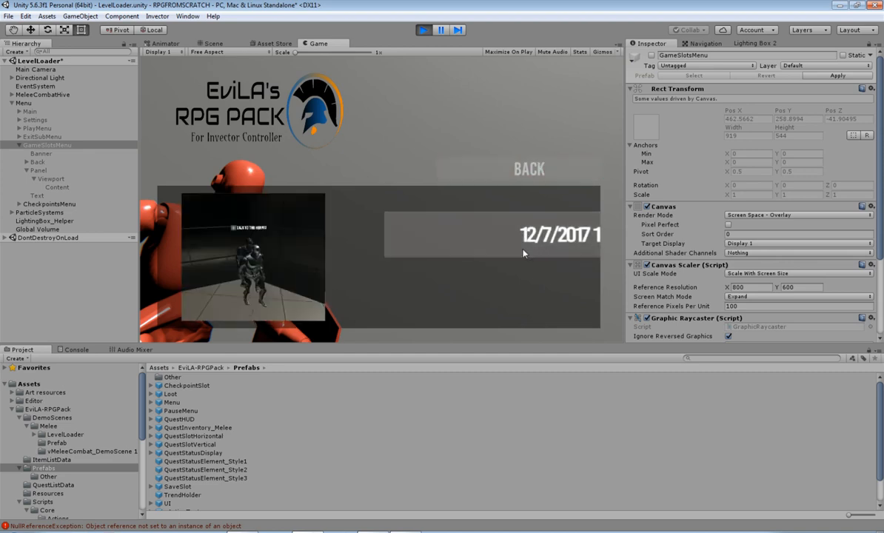
# Step: Maximize the Game view to inspect the checkpoint slot's thumbnail and date layout, and stop the test run
pyautogui.rightClick(320, 46)
pyautogui.click(325, 74)
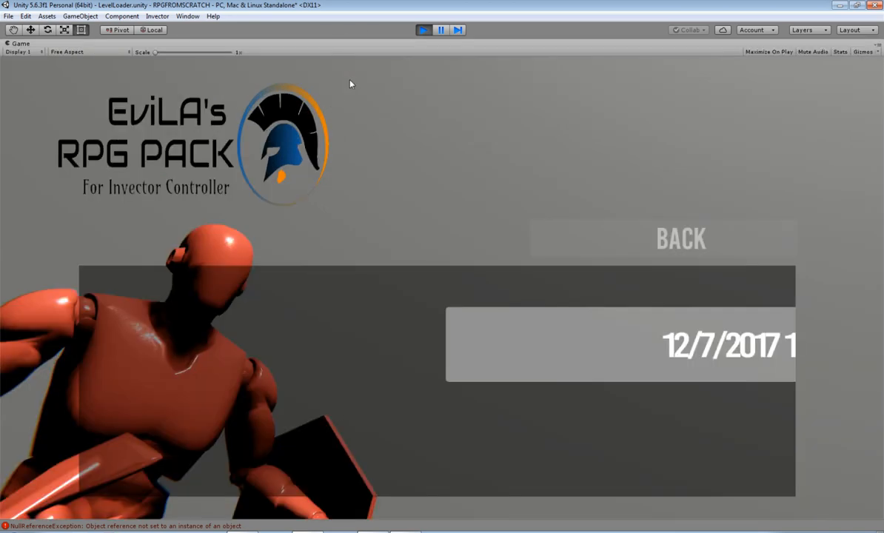
pyautogui.moveTo(623, 337)
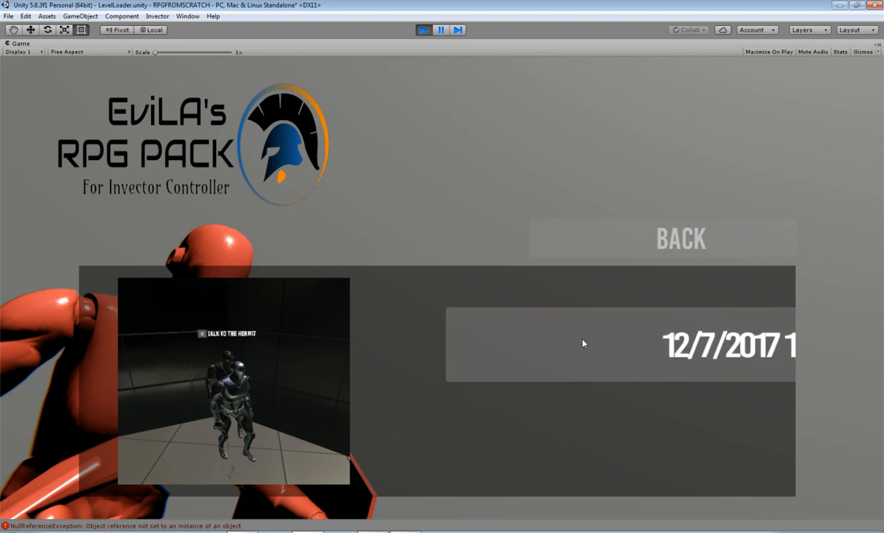
pyautogui.moveTo(599, 351)
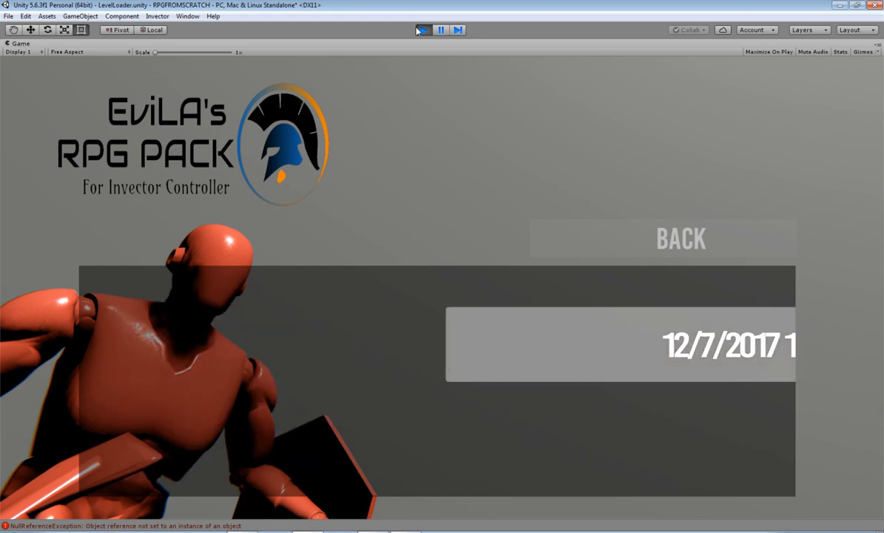
pyautogui.click(424, 30)
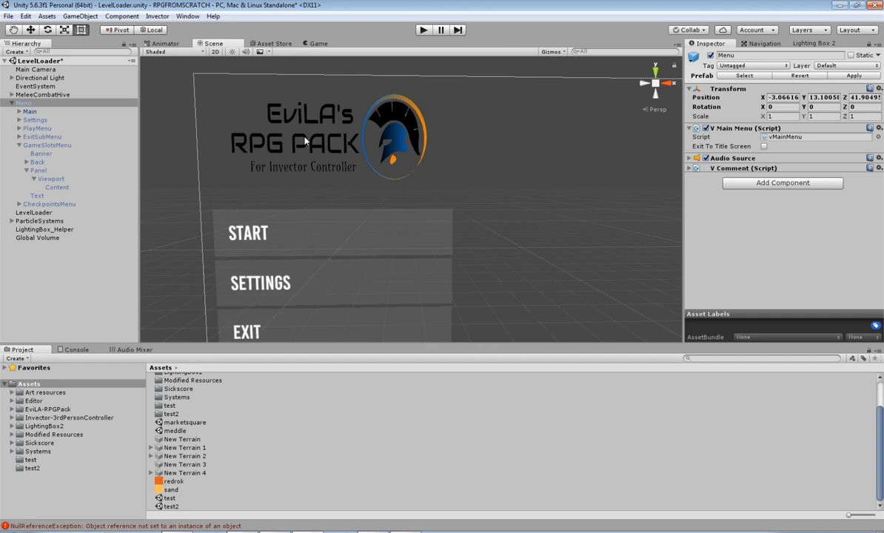
# Step: Examine the main menu's banner and its Start, Settings and Exit buttons within the canvas outline in the scene
pyautogui.scroll(-5, 404, 175)
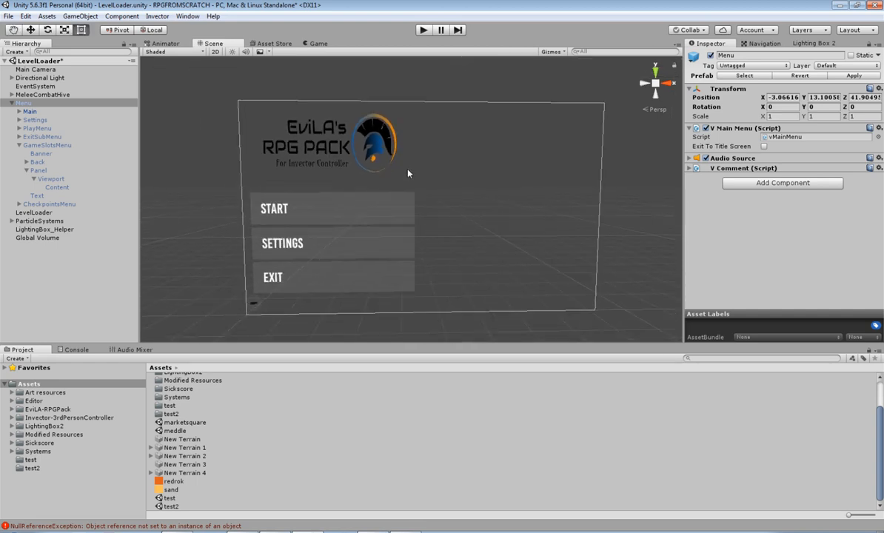
pyautogui.moveTo(428, 194); pyautogui.dragTo(450, 124, button='middle')
pyautogui.scroll(5, 414, 144)
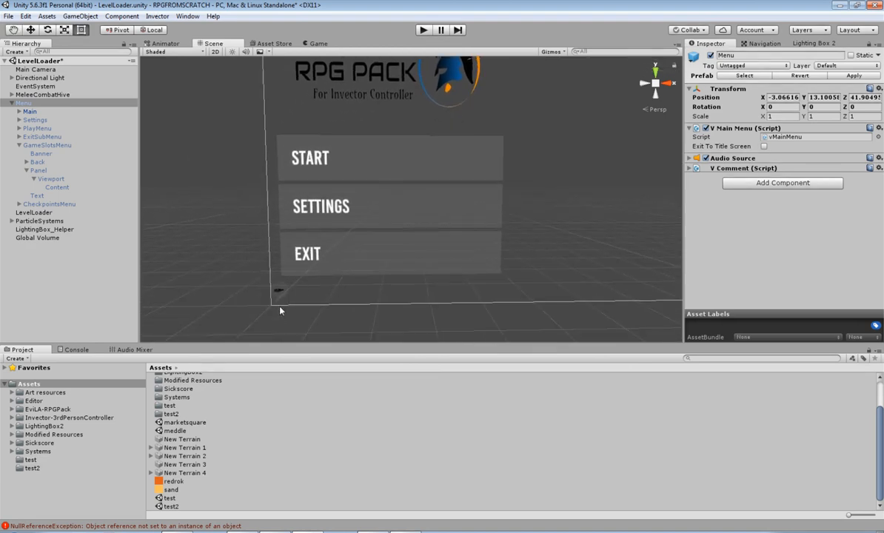
pyautogui.moveTo(528, 167); pyautogui.dragTo(486, 194, button='middle')
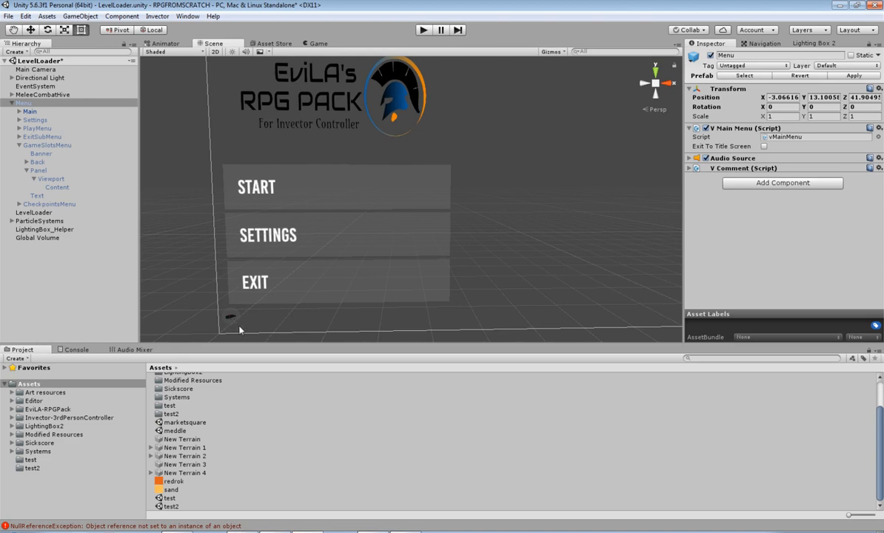
pyautogui.moveTo(277, 289); pyautogui.dragTo(420, 224, button='middle')
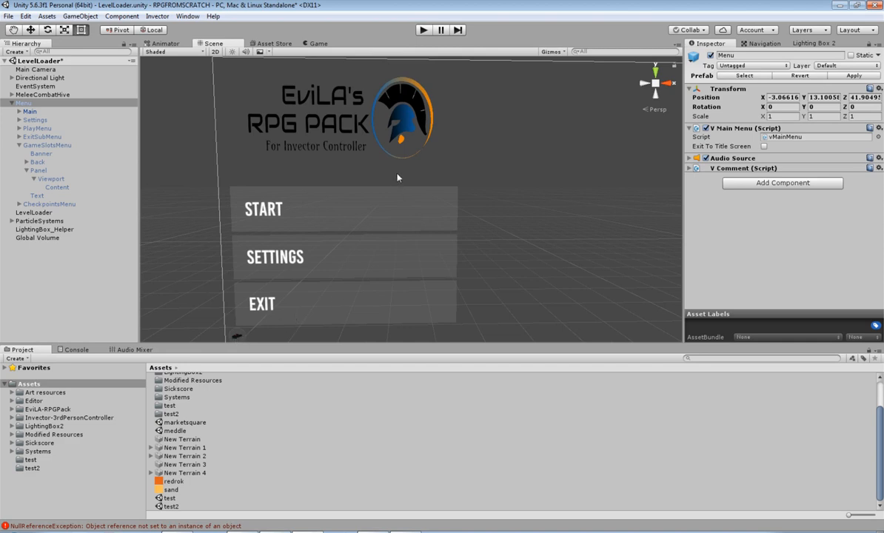
pyautogui.moveTo(397, 178)
pyautogui.mouseDown(button='middle')
pyautogui.moveTo(401, 190)
pyautogui.moveTo(390, 183)
pyautogui.mouseUp(button='middle')
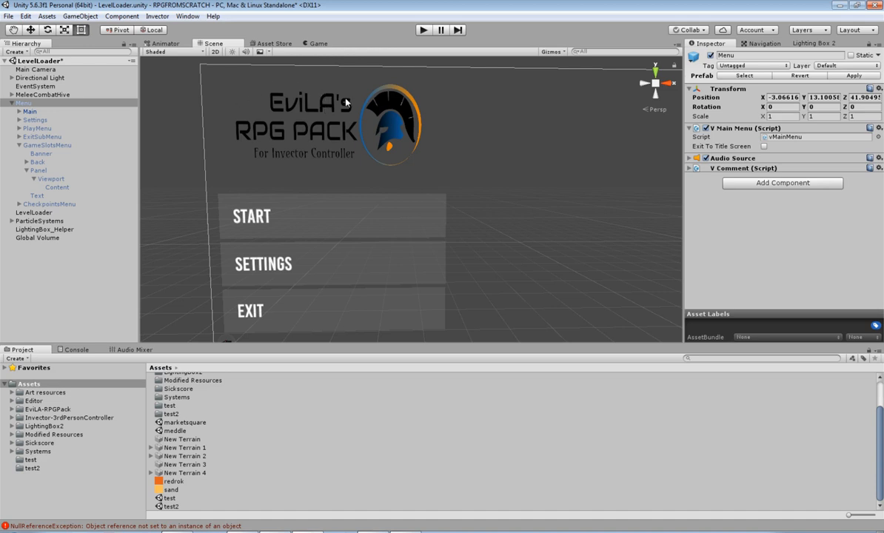
pyautogui.scroll(5, 337, 125)
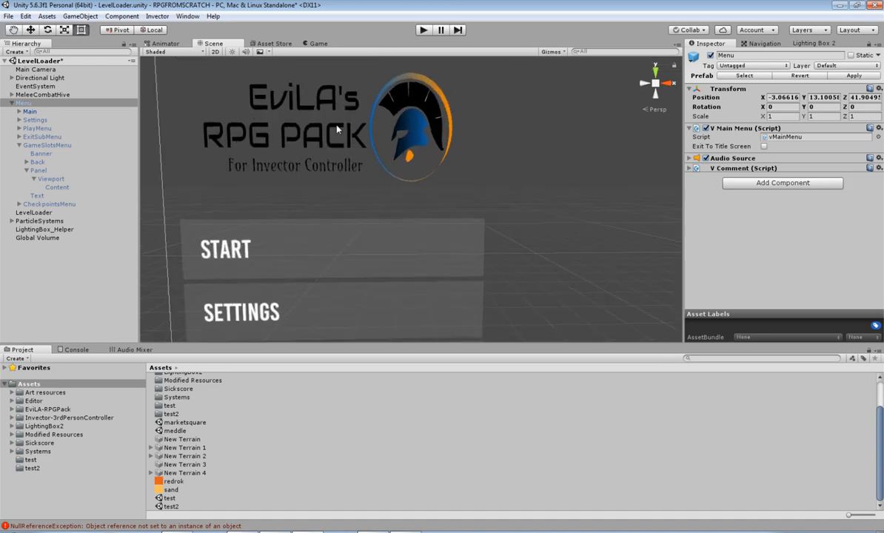
pyautogui.moveTo(337, 128); pyautogui.dragTo(396, 190, button='middle')
pyautogui.scroll(4, 396, 189)
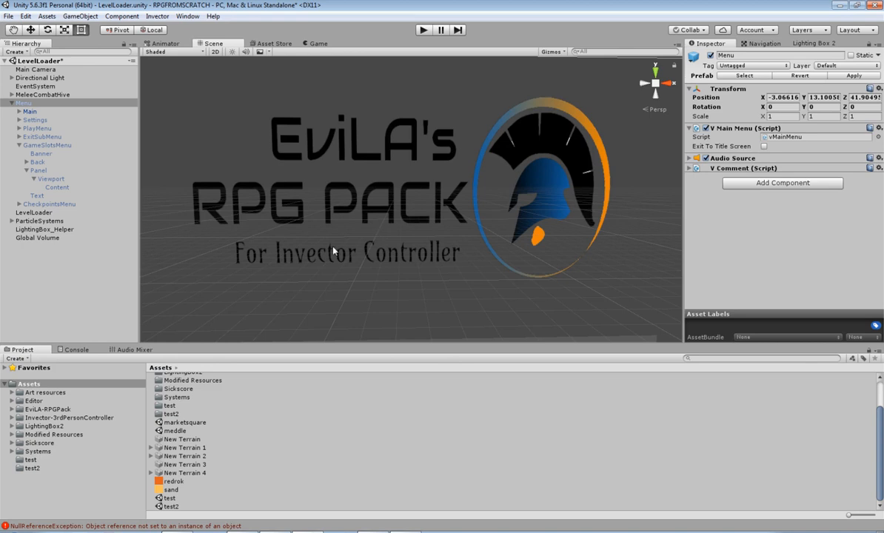
pyautogui.moveTo(395, 215); pyautogui.dragTo(445, 208, button='middle')
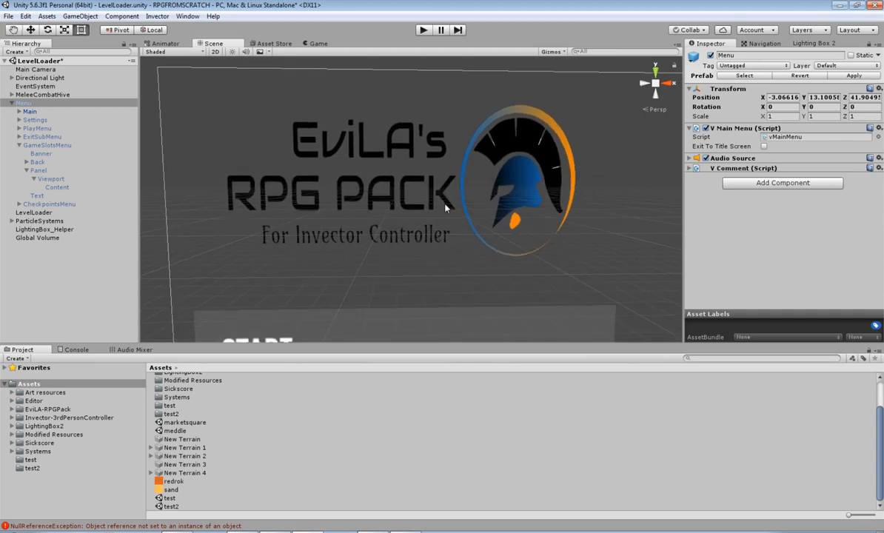
# Step: Select the Banner under Menu's Main object and look through the available sprites for its Source Image without choosing one
pyautogui.click(30, 111)
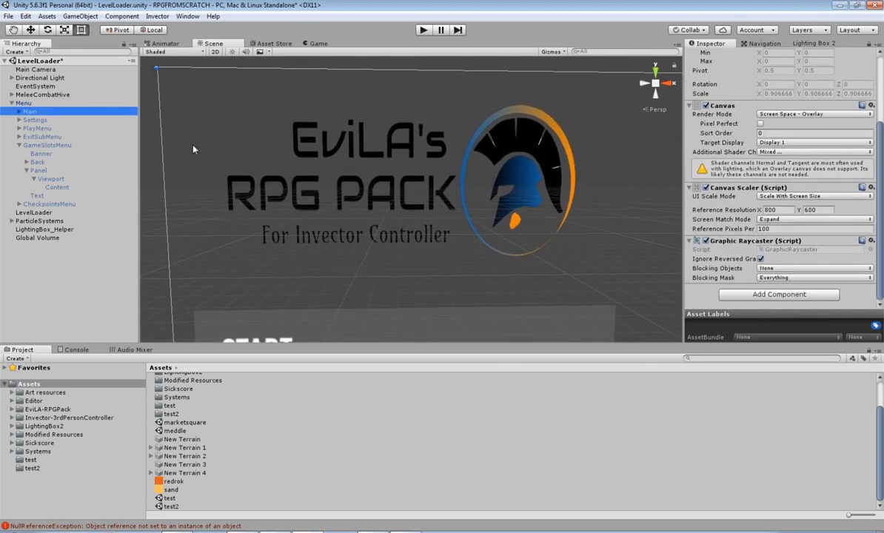
pyautogui.click(20, 111)
pyautogui.click(33, 119)
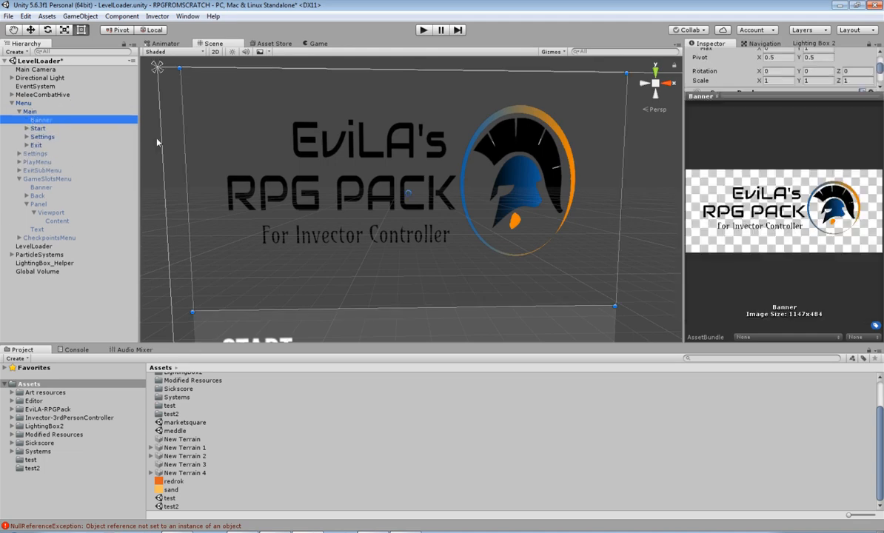
pyautogui.moveTo(757, 96); pyautogui.dragTo(760, 231)
pyautogui.click(870, 118)
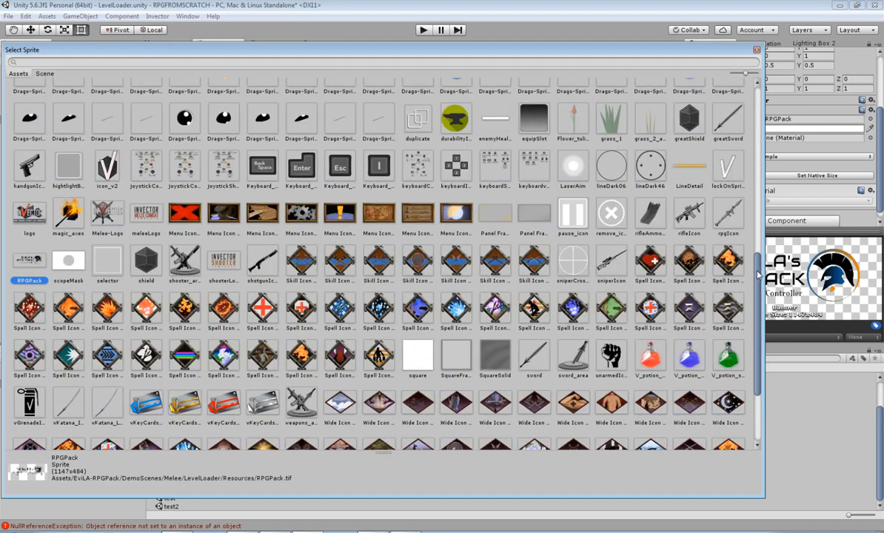
pyautogui.moveTo(758, 276); pyautogui.dragTo(759, 87)
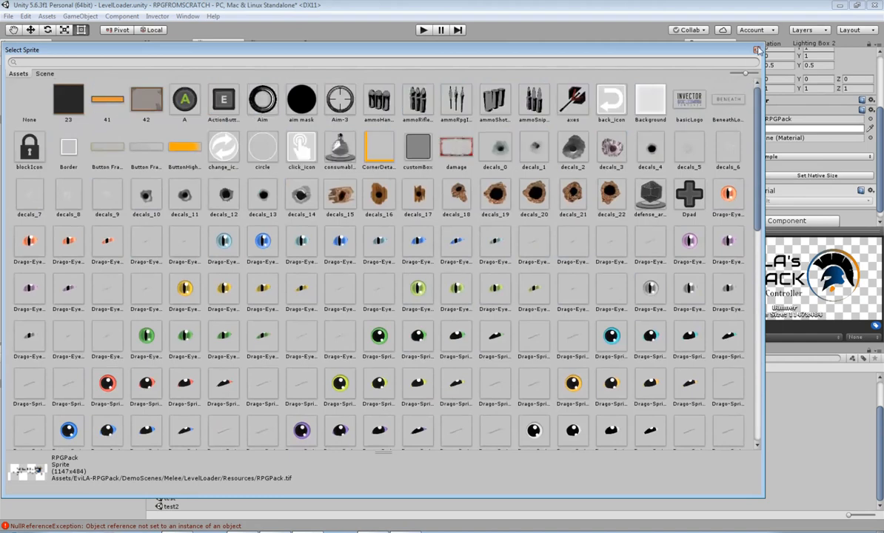
pyautogui.click(755, 49)
# Step: Change the Texture Type of encardiatitle1 in Art resources to Sprite (2D and UI), apply it, and widen the Inspector
pyautogui.click(70, 394)
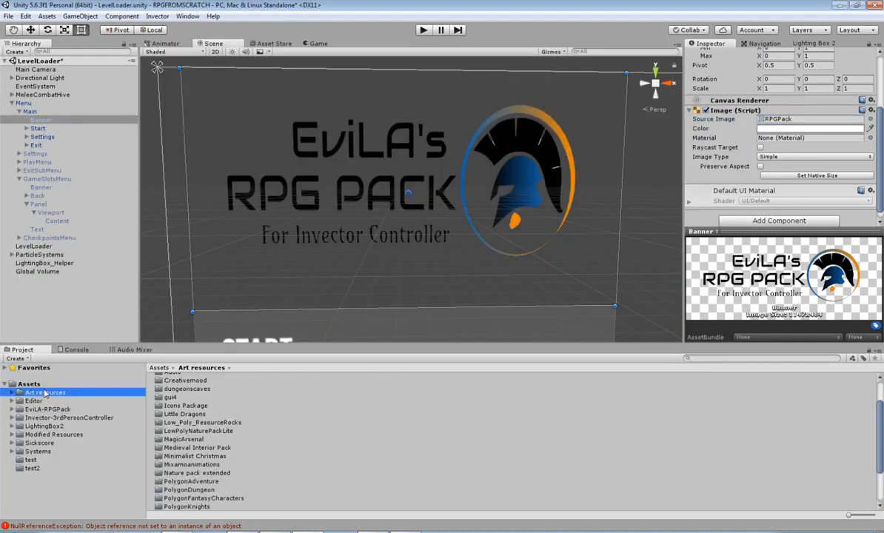
pyautogui.scroll(-5, 209, 416)
pyautogui.click(182, 490)
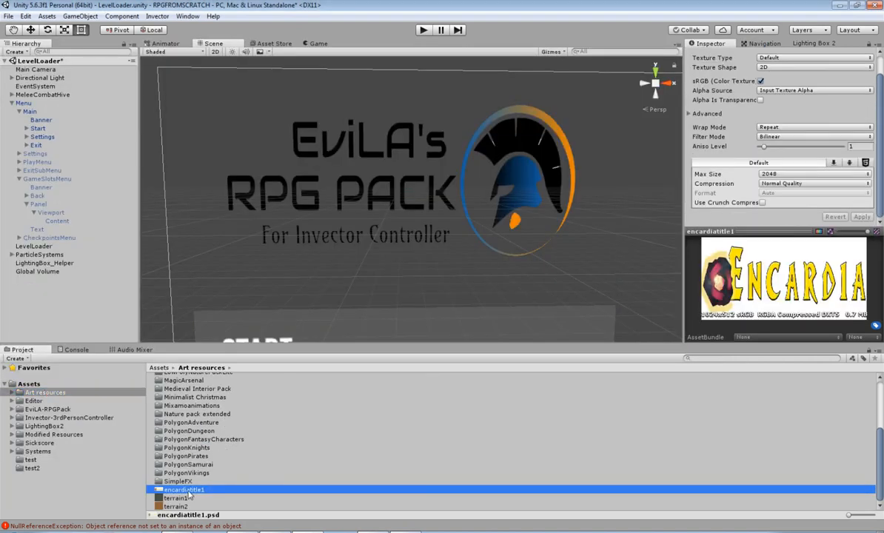
pyautogui.click(798, 59)
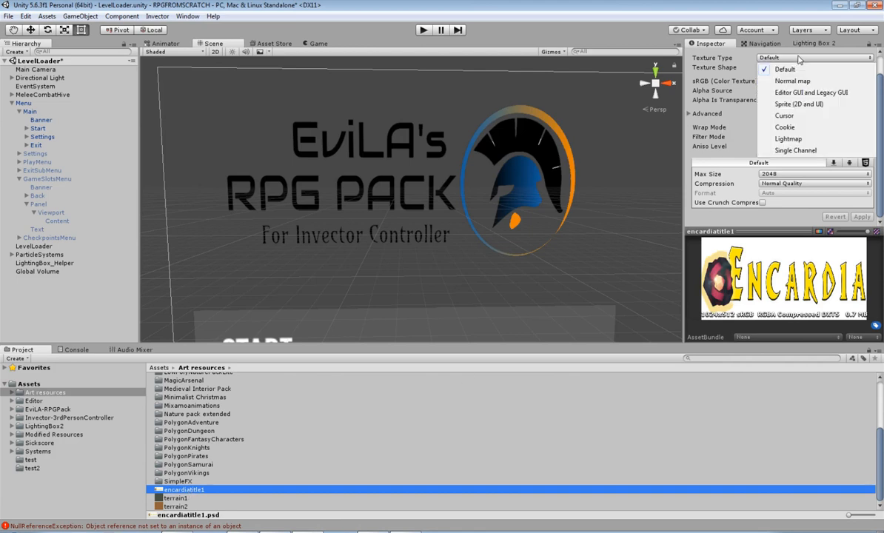
pyautogui.click(817, 105)
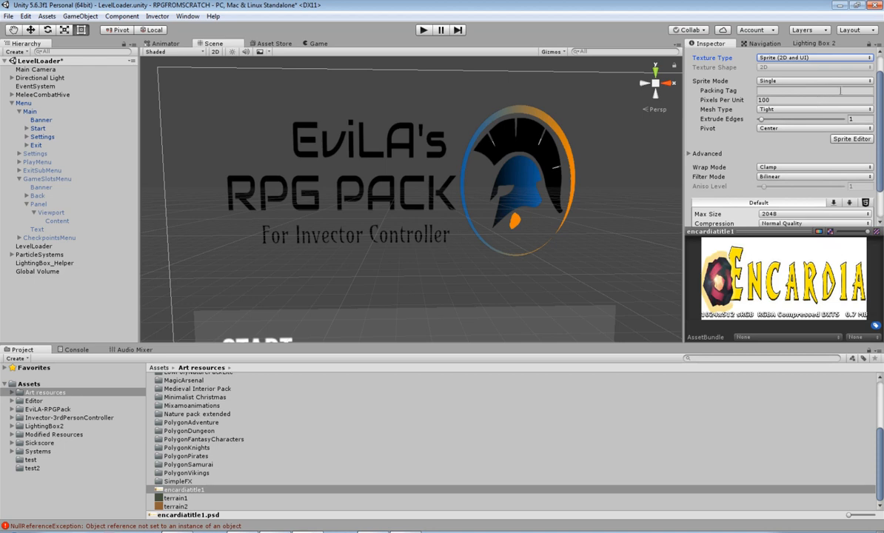
pyautogui.scroll(-2, 850, 204)
pyautogui.click(860, 217)
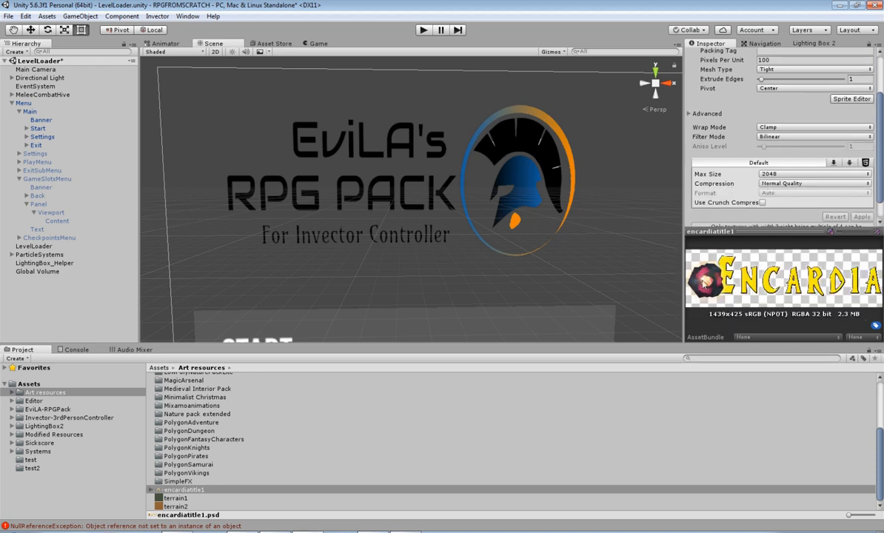
pyautogui.moveTo(669, 276); pyautogui.dragTo(611, 250)
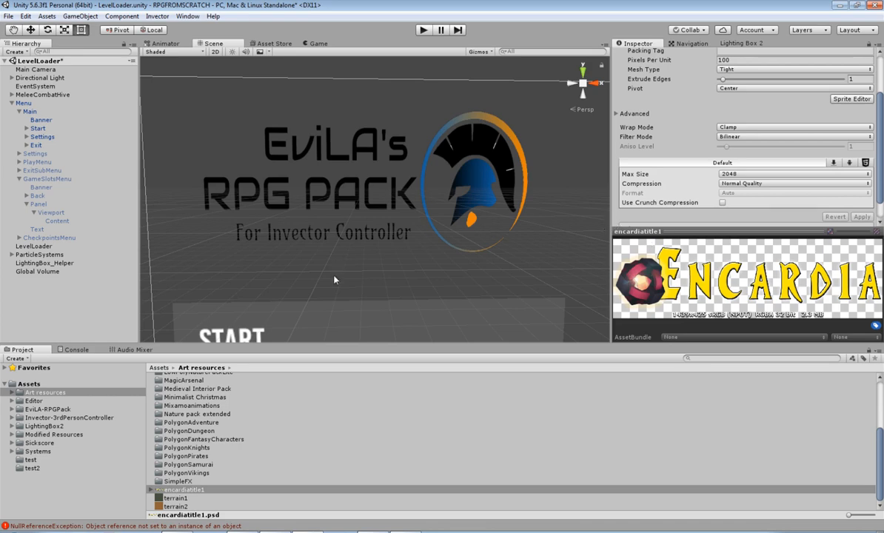
# Step: Switch to Chrome to look through the Encardia Citadel Server home page and its logo, and return to Unity
pyautogui.hotkey('alt', 'Tab')
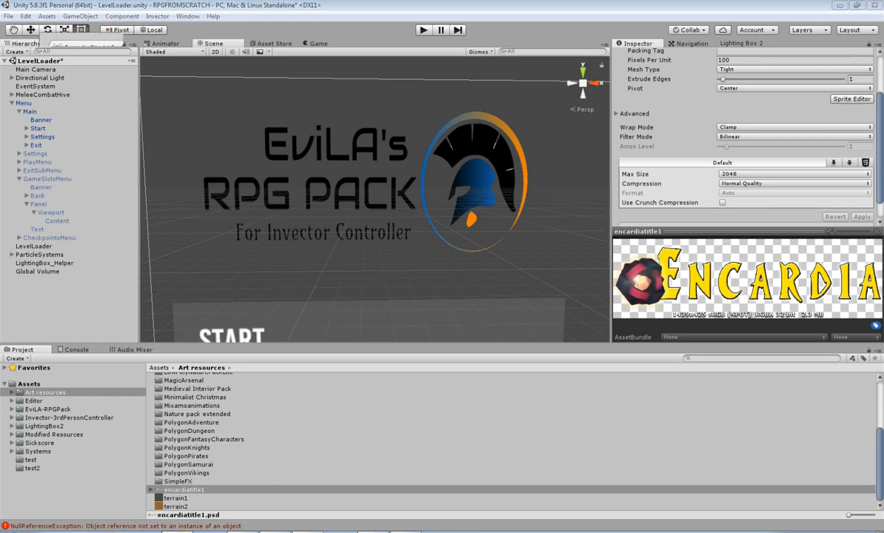
pyautogui.doubleClick(371, 47)
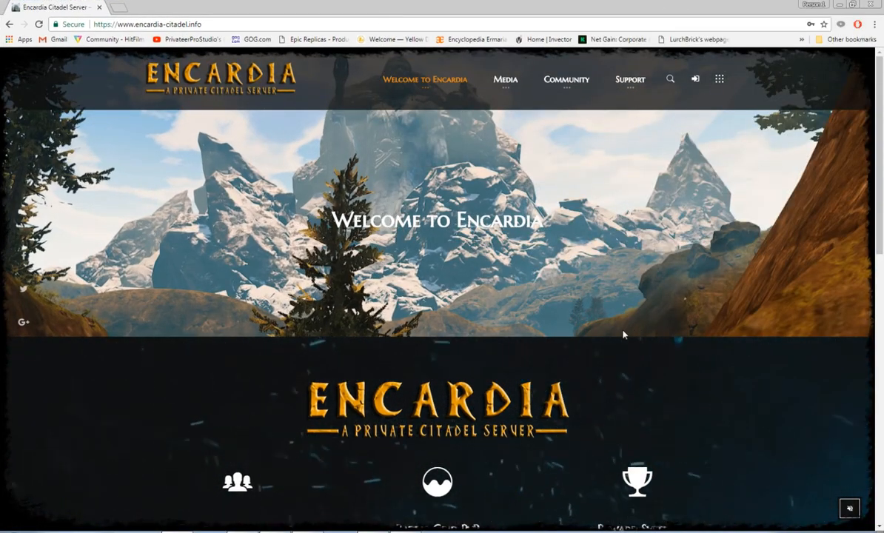
pyautogui.scroll(-1, 623, 335)
pyautogui.scroll(-4, 623, 335)
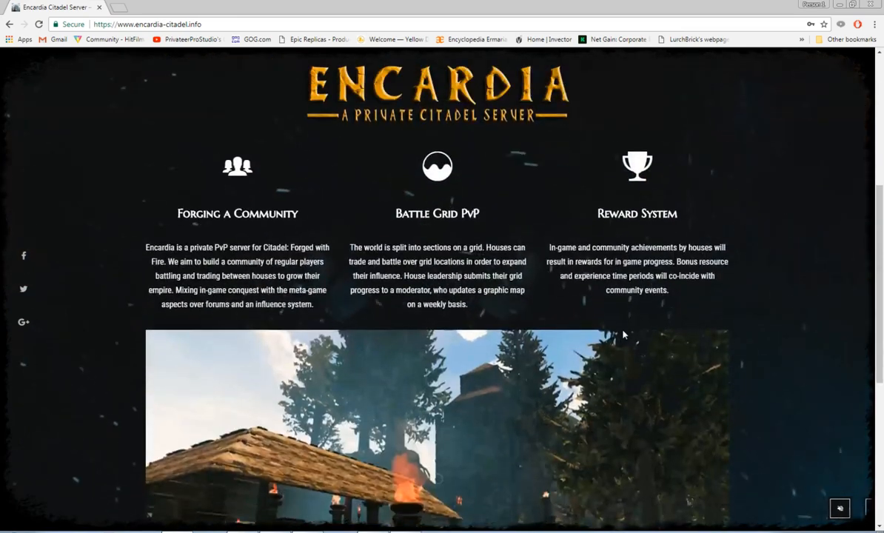
pyautogui.scroll(-1, 763, 329)
pyautogui.scroll(-2, 789, 330)
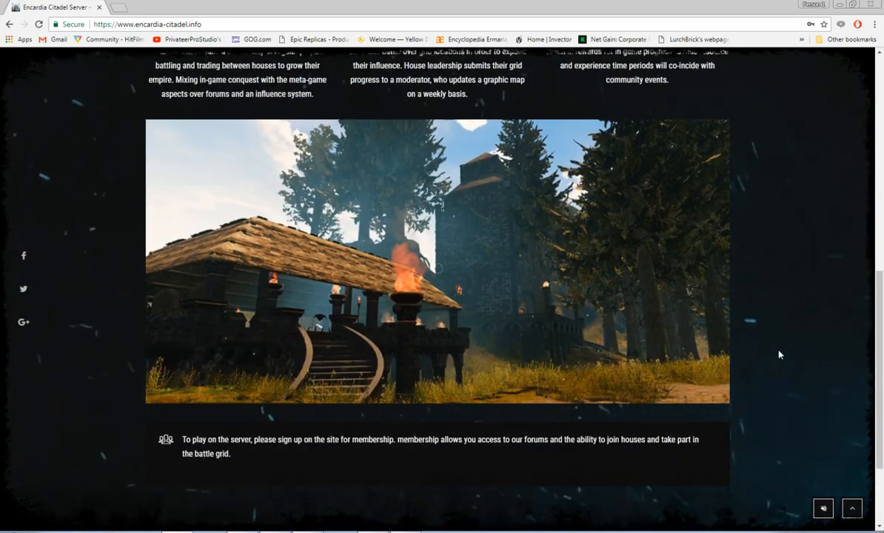
pyautogui.scroll(10, 779, 355)
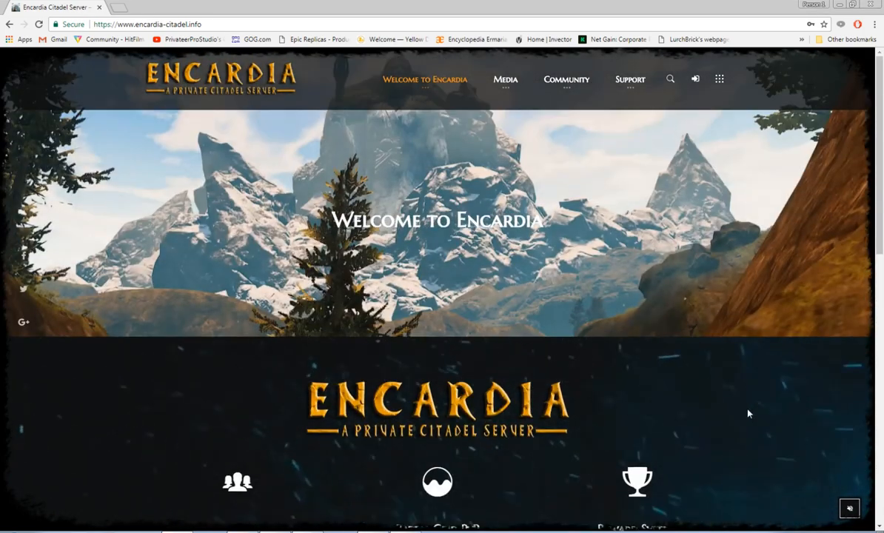
pyautogui.scroll(-3, 747, 410)
pyautogui.scroll(-1, 748, 382)
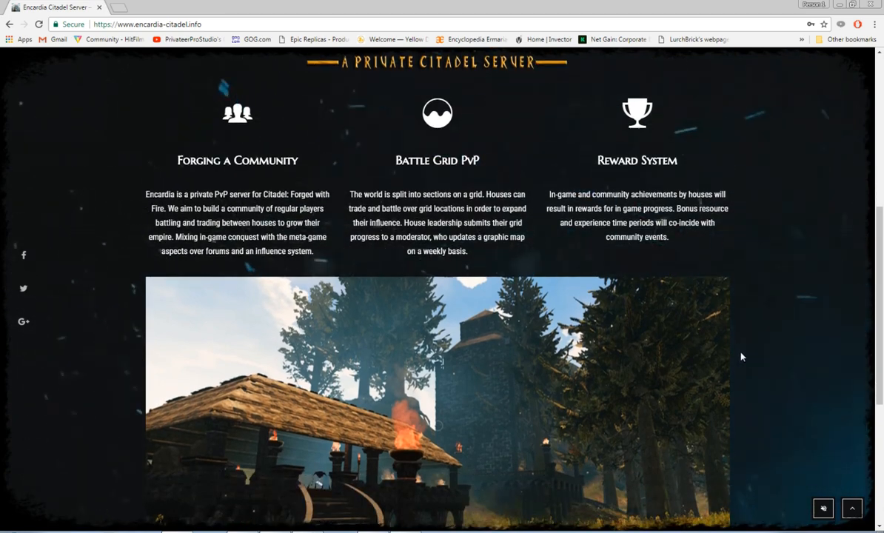
pyautogui.scroll(-1, 757, 353)
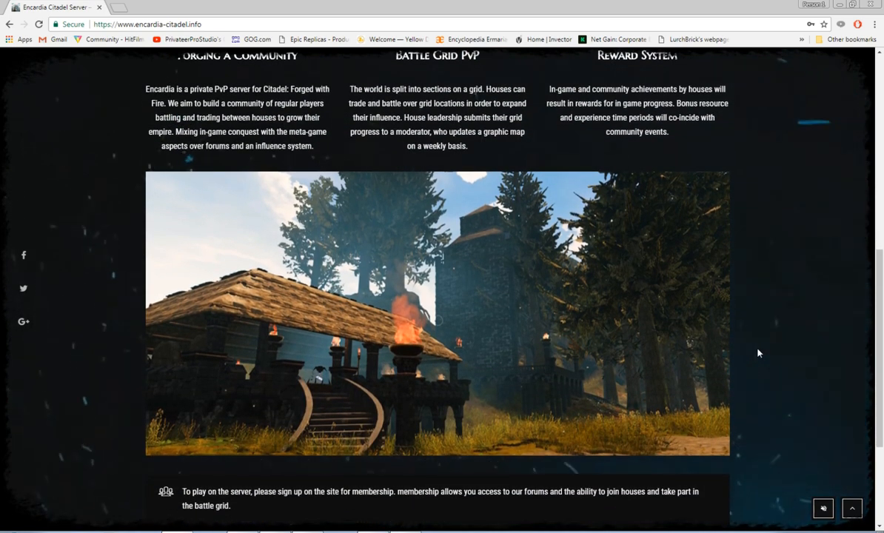
pyautogui.scroll(-1, 757, 353)
pyautogui.press('Home')
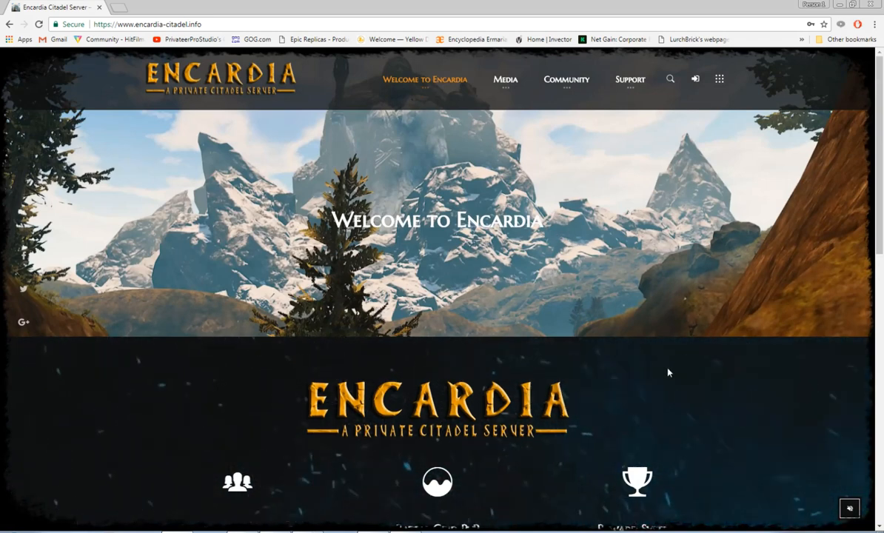
pyautogui.click(840, 5)
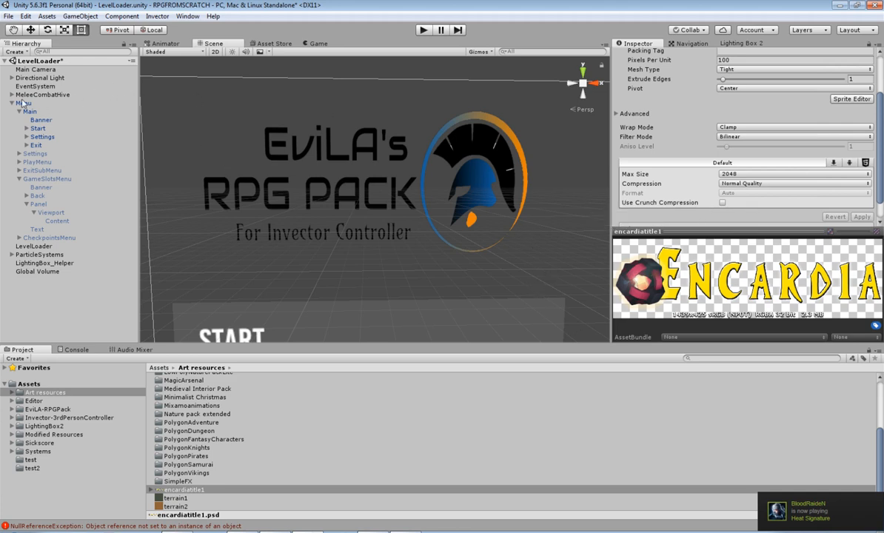
# Step: Assign the encardiatitle1 sprite as the Source Image of the Banner under Main
pyautogui.click(40, 120)
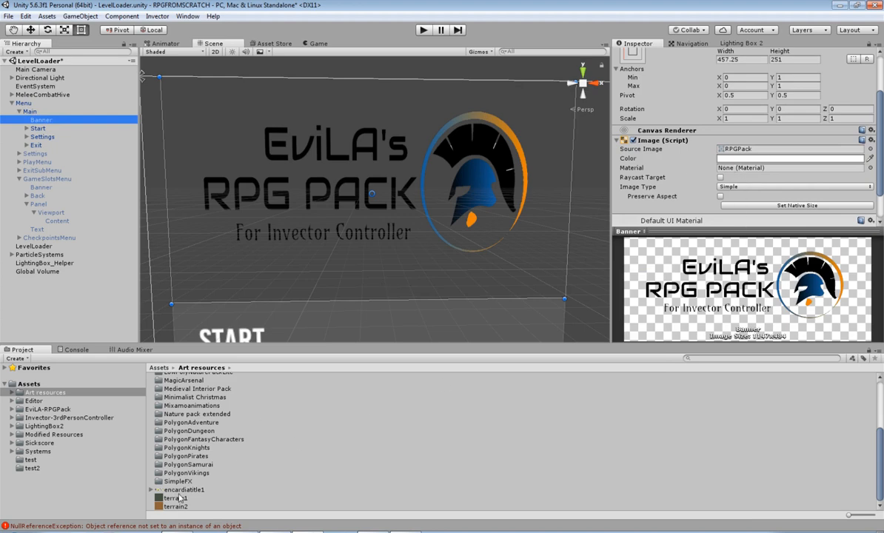
pyautogui.moveTo(183, 493); pyautogui.dragTo(738, 143)
pyautogui.scroll(-6, 367, 261)
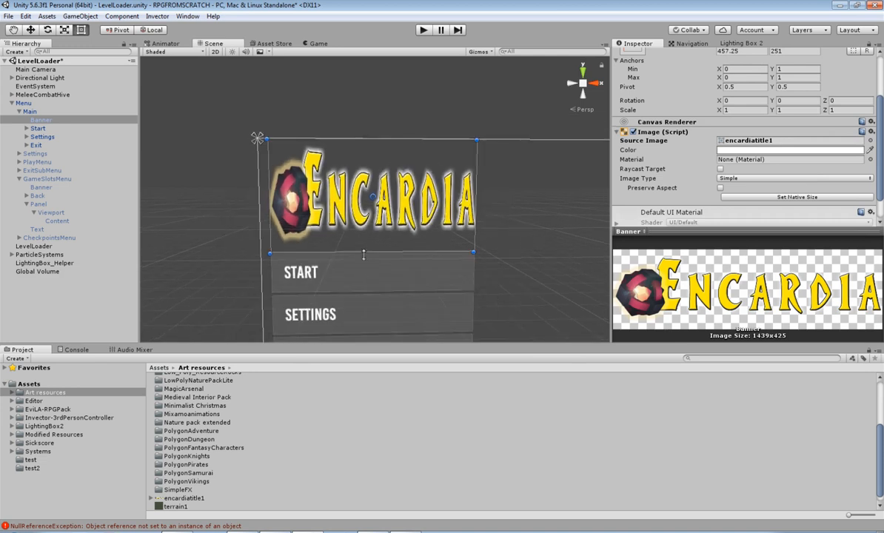
# Step: Resize the Main menu's Banner to about 522 by 195 and shift it slightly down, just above the Start button
pyautogui.moveTo(373, 261); pyautogui.dragTo(380, 243, button='middle')
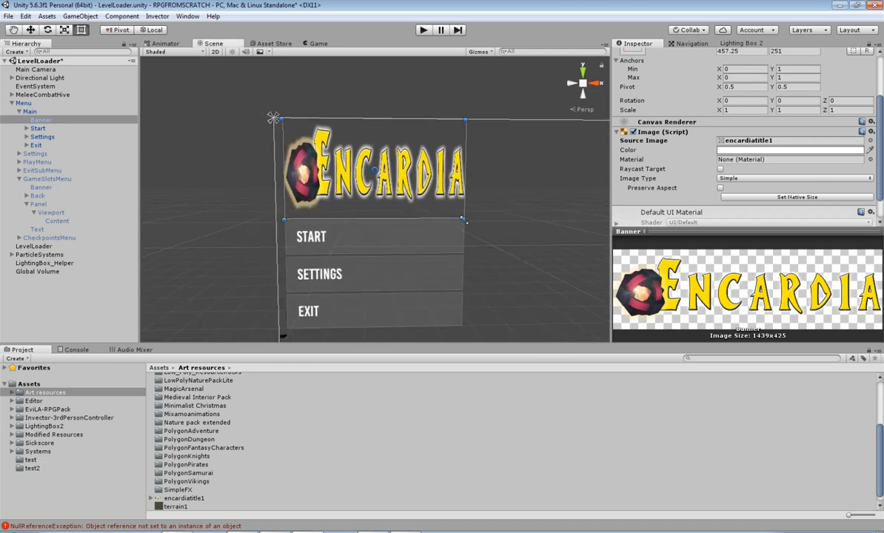
pyautogui.moveTo(464, 220); pyautogui.dragTo(489, 200)
pyautogui.moveTo(437, 175); pyautogui.dragTo(433, 183)
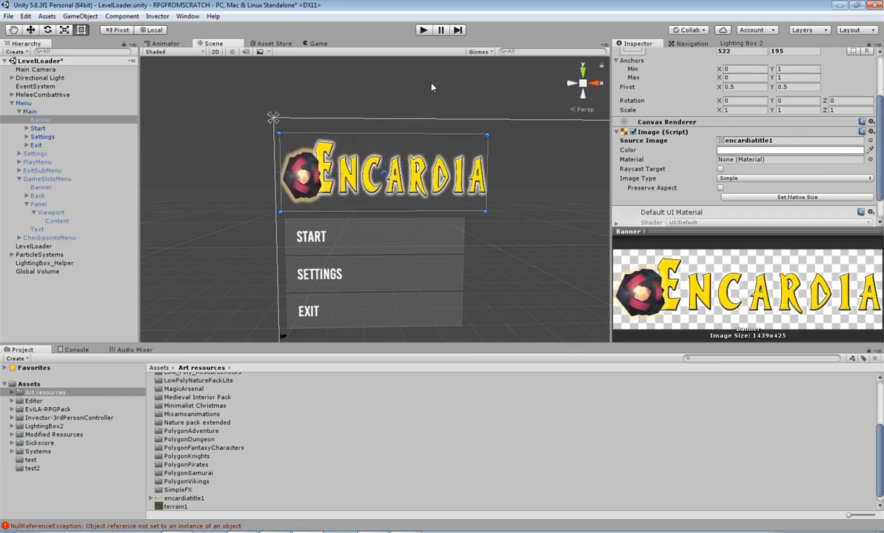
# Step: Expand the Settings, PlayMenu, ExitSubMenu and CheckpointsMenu objects under Menu to look for the remaining banner images
pyautogui.moveTo(432, 86); pyautogui.dragTo(375, 75, button='middle')
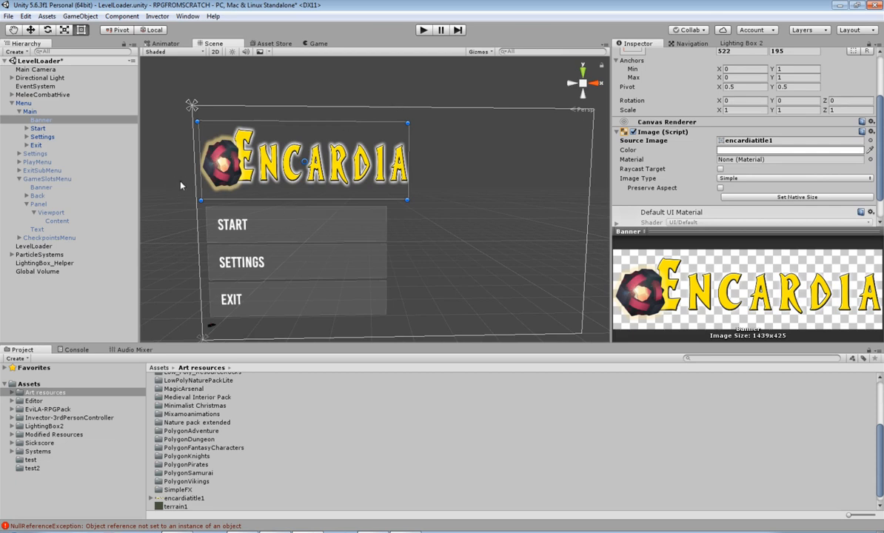
pyautogui.click(19, 153)
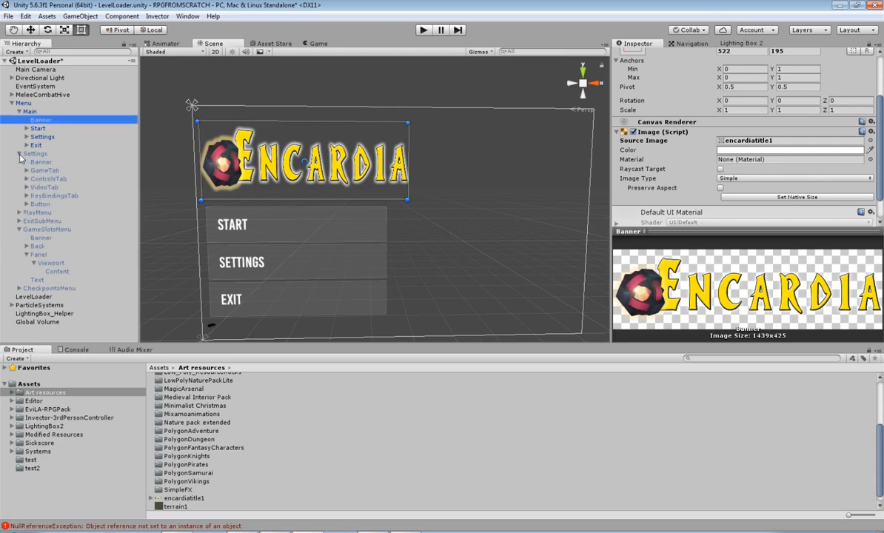
pyautogui.click(41, 163)
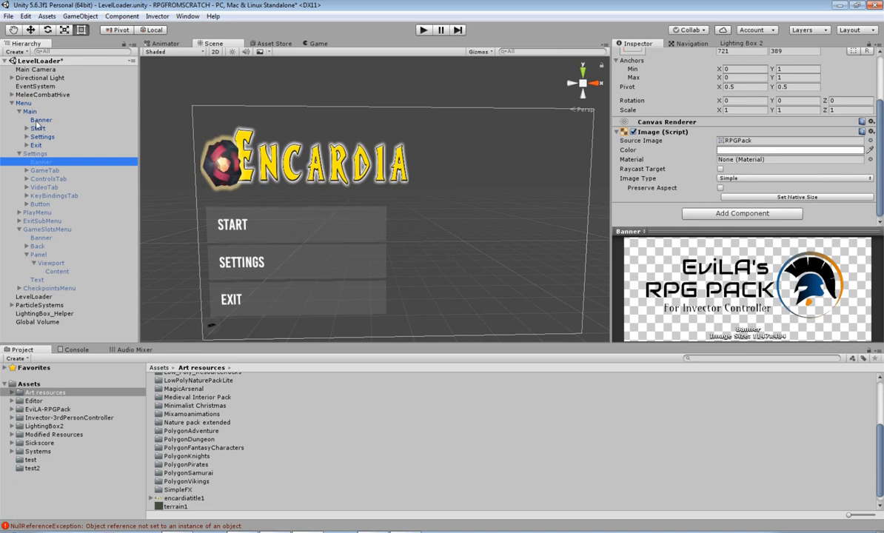
pyautogui.click(20, 212)
pyautogui.click(18, 254)
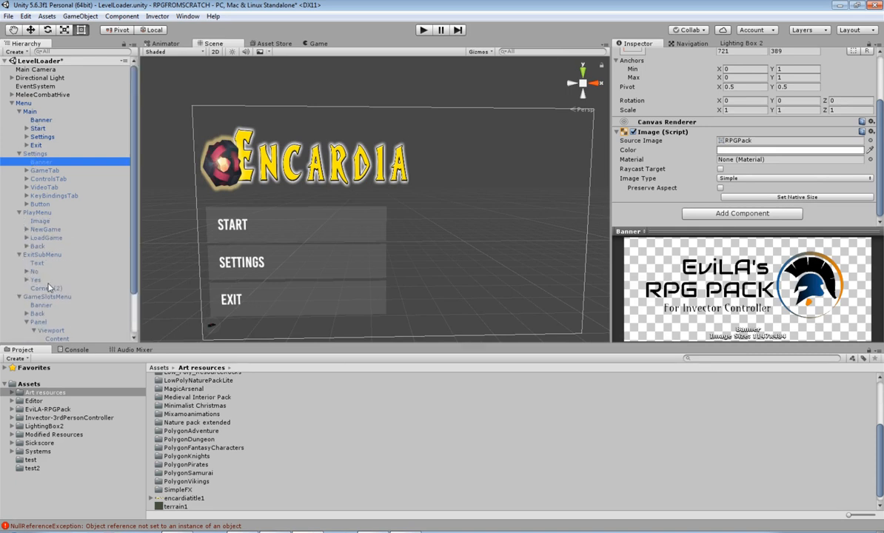
pyautogui.click(17, 256)
pyautogui.click(18, 254)
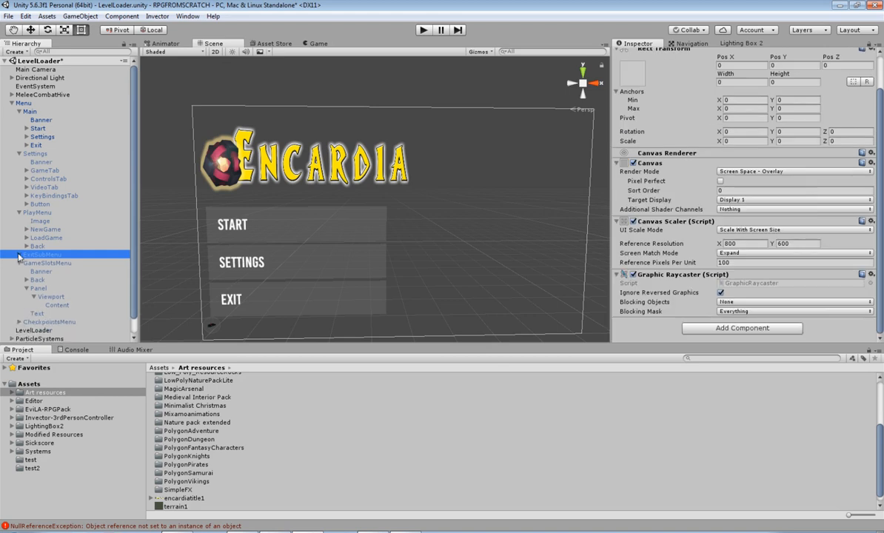
pyautogui.click(24, 323)
pyautogui.click(19, 323)
pyautogui.scroll(-1, 21, 324)
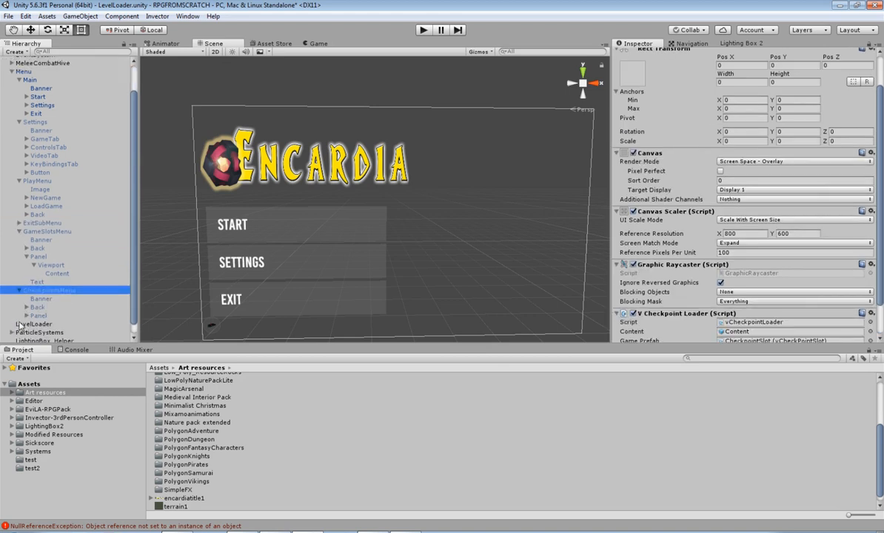
pyautogui.scroll(1, 28, 262)
# Step: Activate the Settings menu object and assign the encardiatitle1 sprite as the Source Image of its Banner
pyautogui.click(36, 152)
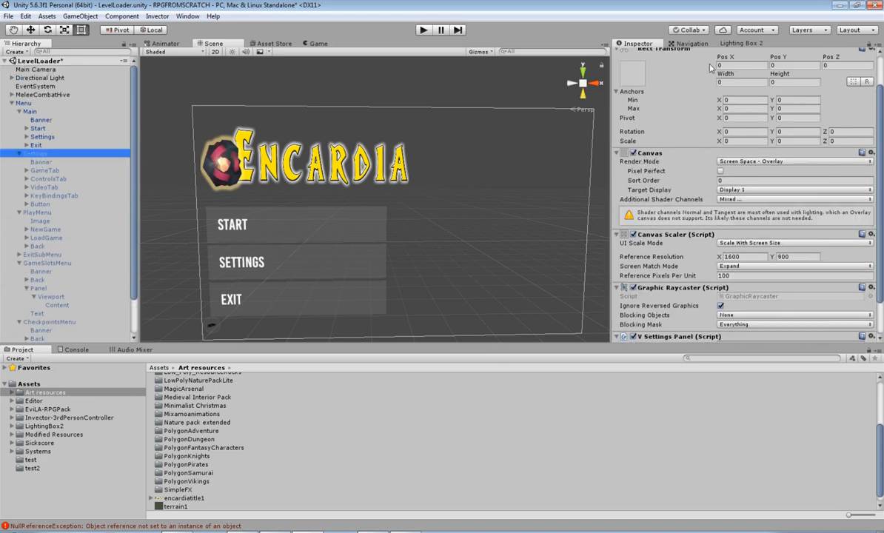
pyautogui.scroll(2, 632, 83)
pyautogui.click(637, 56)
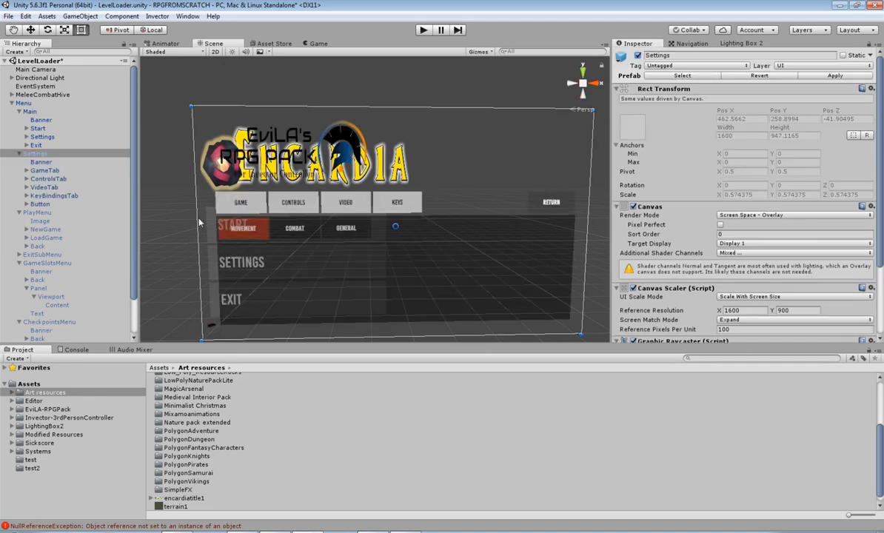
pyautogui.click(37, 163)
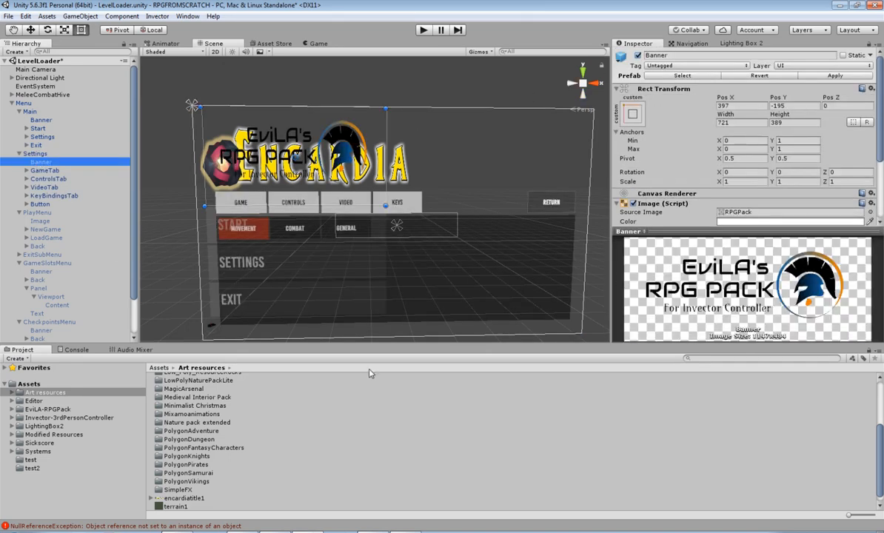
pyautogui.moveTo(183, 498); pyautogui.dragTo(740, 205)
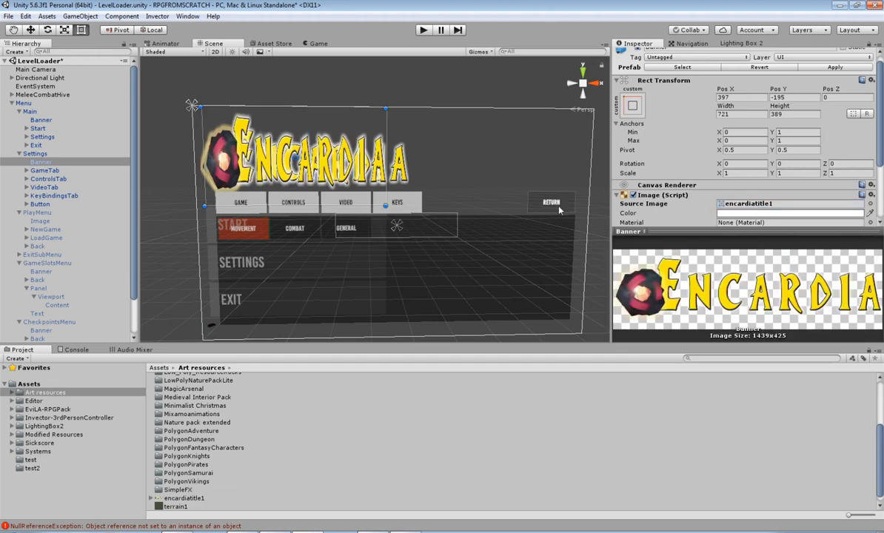
# Step: Resize the Settings Banner to about 823 by 341 to line up with the Main banner, and deactivate Settings
pyautogui.moveTo(200, 108)
pyautogui.mouseDown()
pyautogui.moveTo(197, 133)
pyautogui.moveTo(197, 116)
pyautogui.mouseUp()
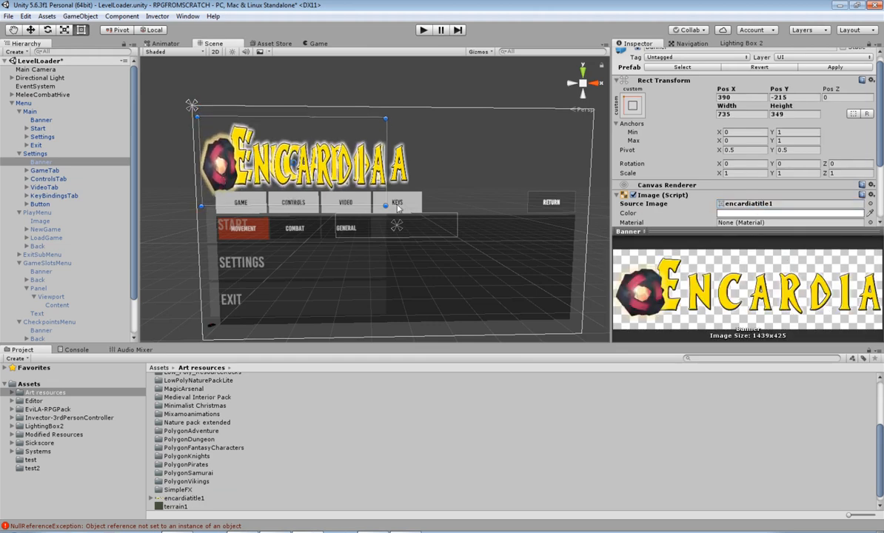
pyautogui.moveTo(385, 205); pyautogui.dragTo(407, 204)
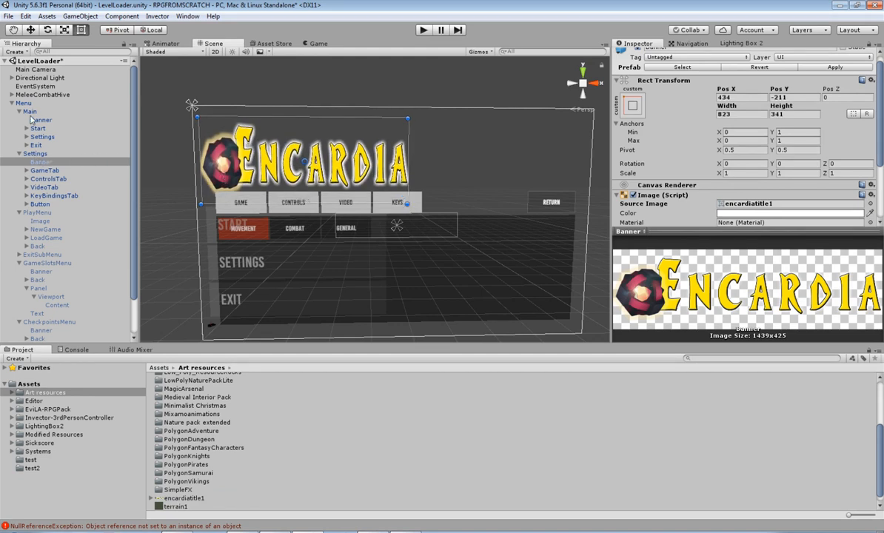
pyautogui.click(97, 154)
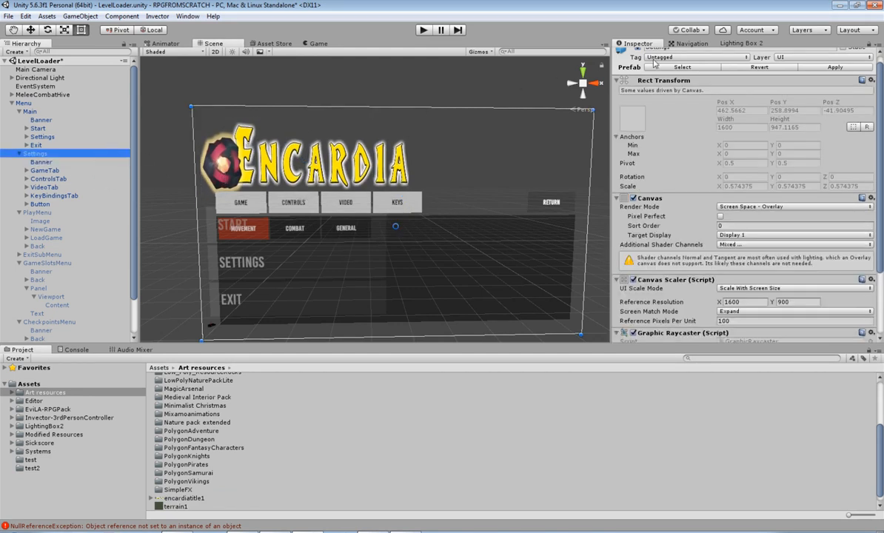
pyautogui.scroll(1, 638, 57)
pyautogui.click(639, 55)
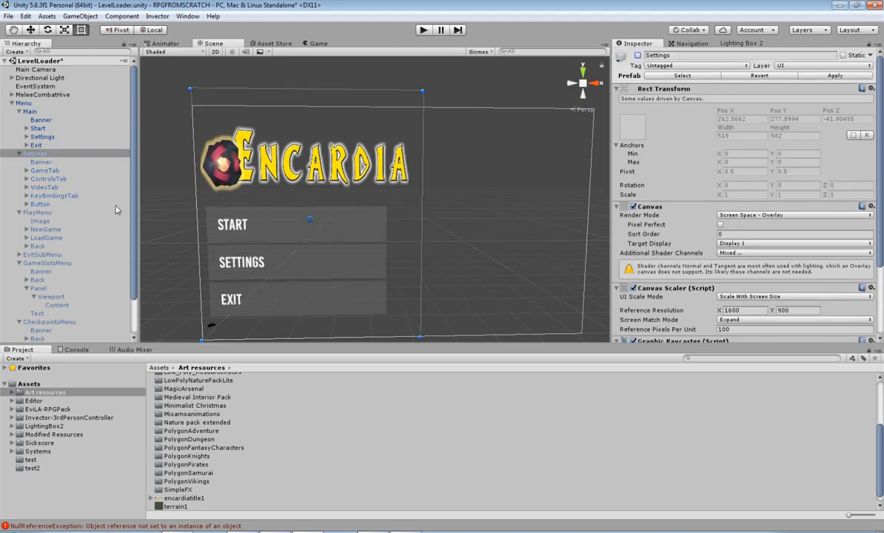
# Step: Activate PlayMenu and assign the encardiatitle1 sprite as the Source Image of its Image object
pyautogui.click(45, 221)
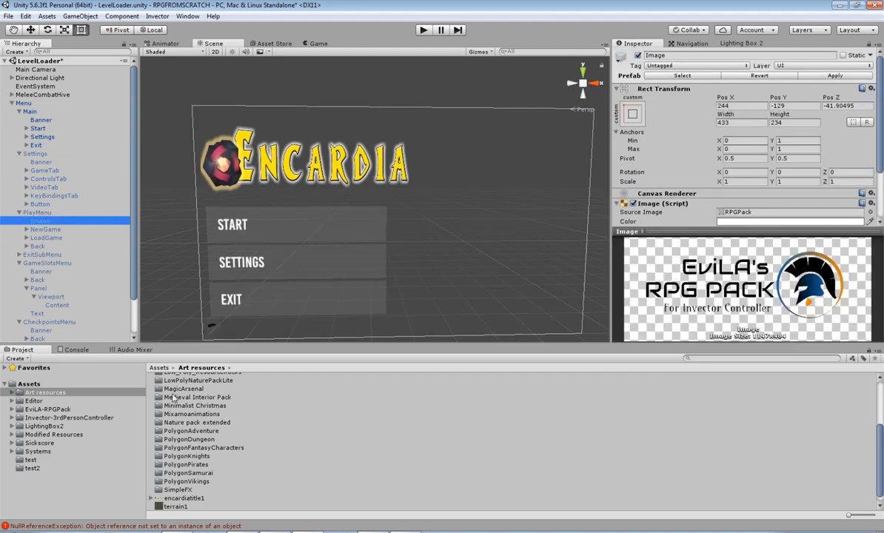
pyautogui.click(37, 213)
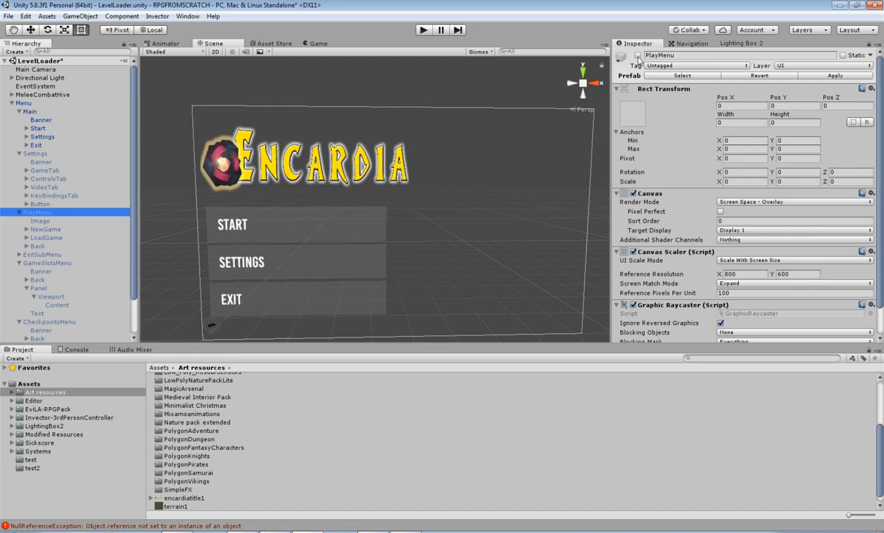
pyautogui.click(638, 55)
pyautogui.click(40, 221)
pyautogui.click(183, 497)
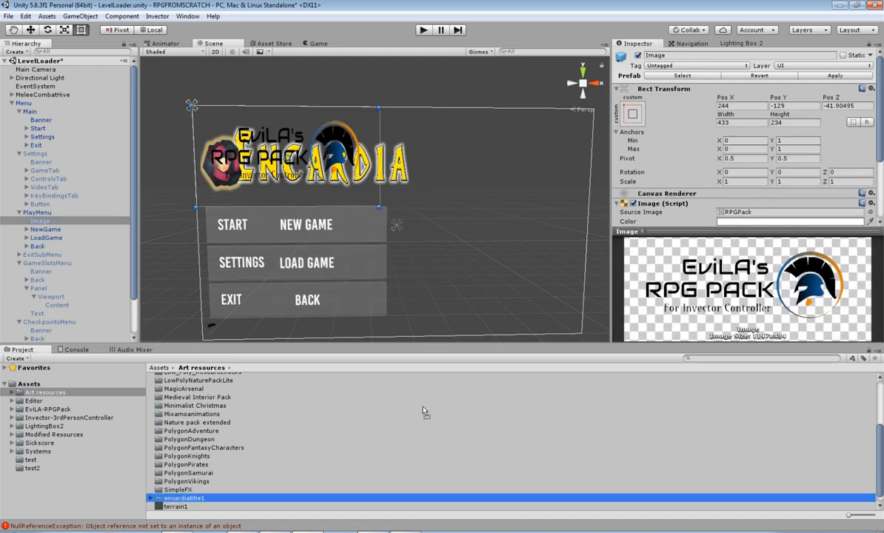
pyautogui.moveTo(183, 498); pyautogui.dragTo(748, 196)
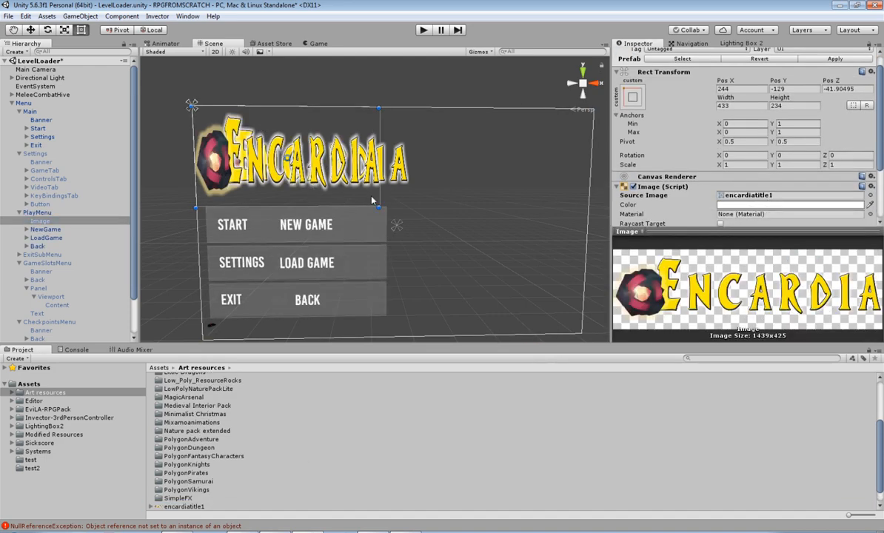
# Step: Resize the PlayMenu Image to about 485 by 198, align it over the Main banner, and deactivate PlayMenu
pyautogui.moveTo(378, 203); pyautogui.dragTo(408, 206)
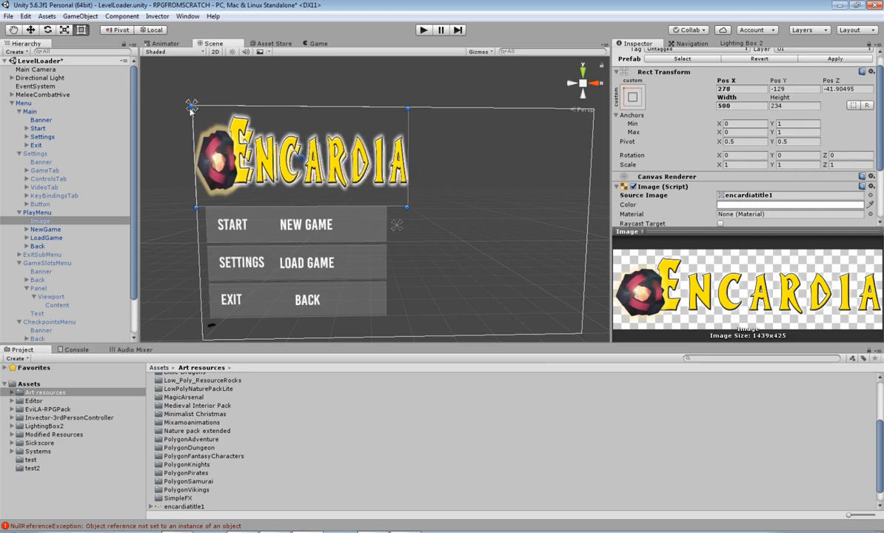
pyautogui.moveTo(198, 206); pyautogui.dragTo(202, 191)
pyautogui.moveTo(221, 159); pyautogui.dragTo(231, 173)
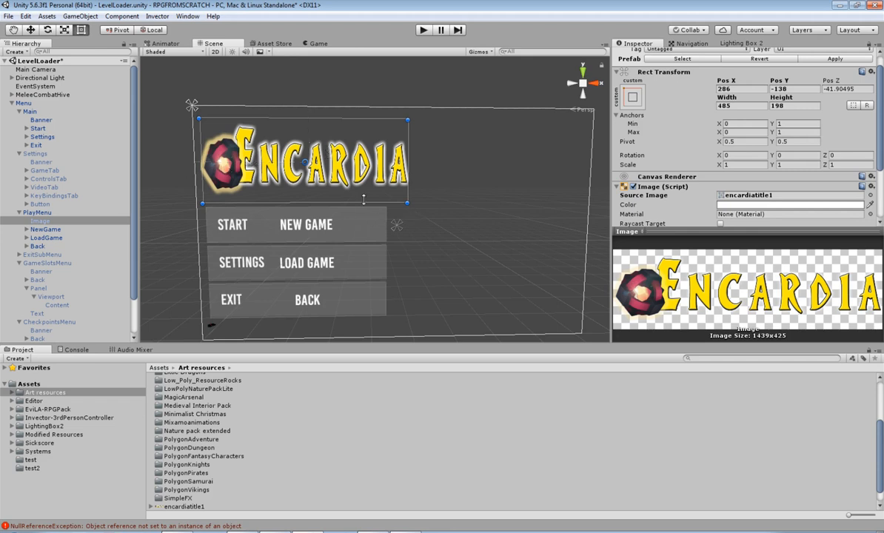
pyautogui.click(37, 213)
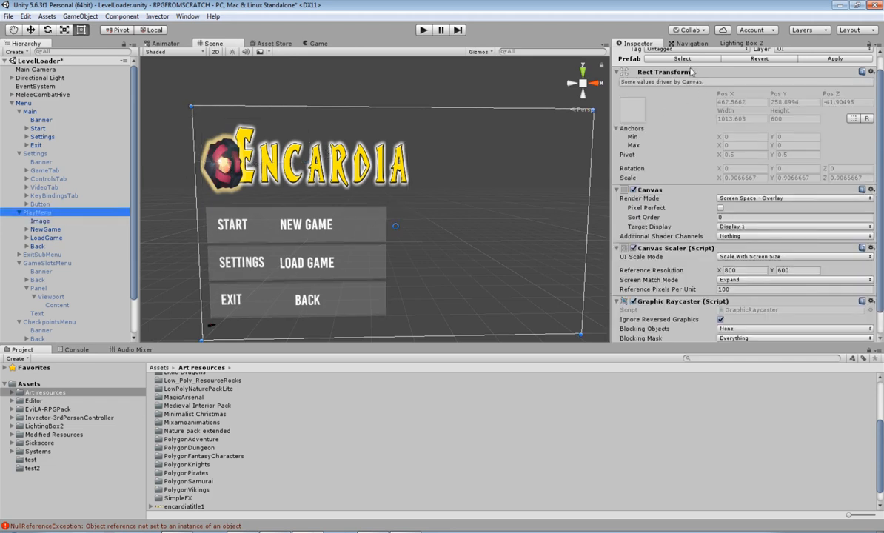
pyautogui.scroll(1, 664, 77)
pyautogui.click(638, 55)
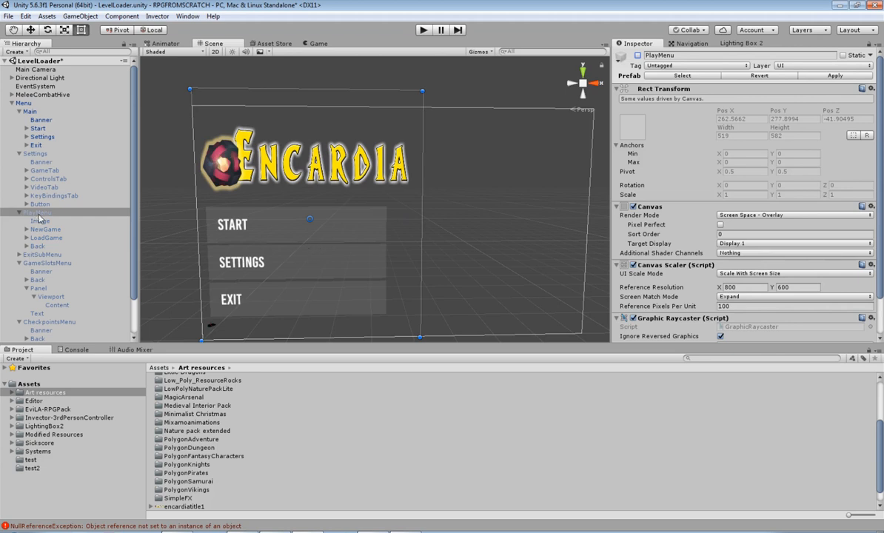
# Step: Activate GameSlotsMenu, switch the scene to isometric view, and assign encardiatitle1 as the Source Image of its Banner
pyautogui.click(44, 263)
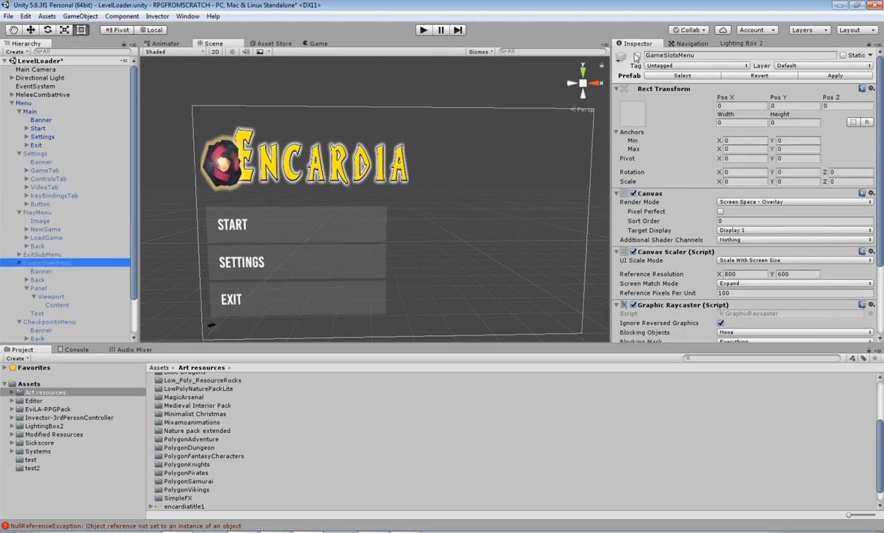
pyautogui.click(638, 55)
pyautogui.click(40, 272)
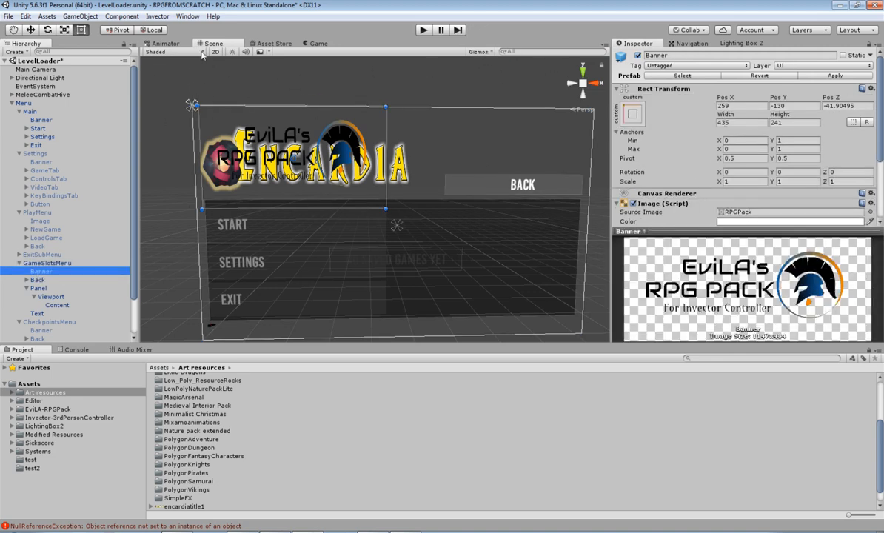
pyautogui.click(583, 87)
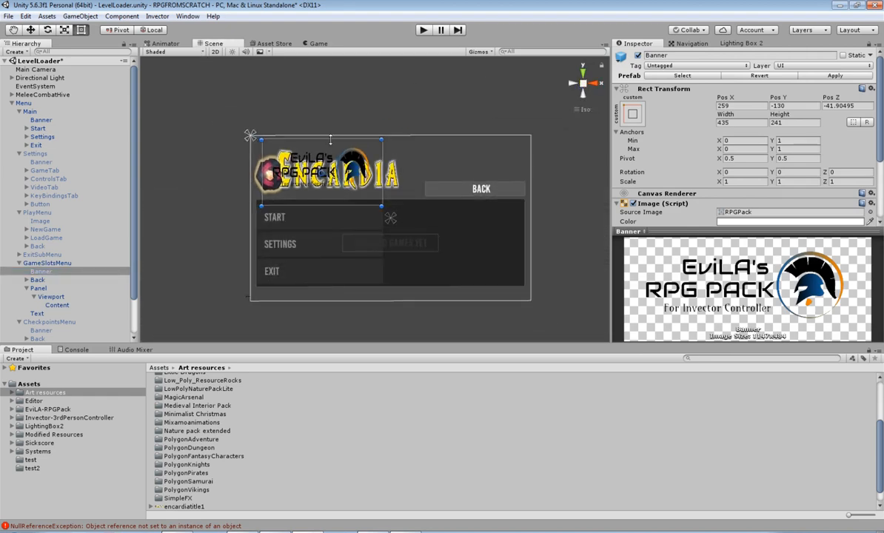
pyautogui.click(185, 508)
pyautogui.moveTo(185, 511); pyautogui.dragTo(785, 204)
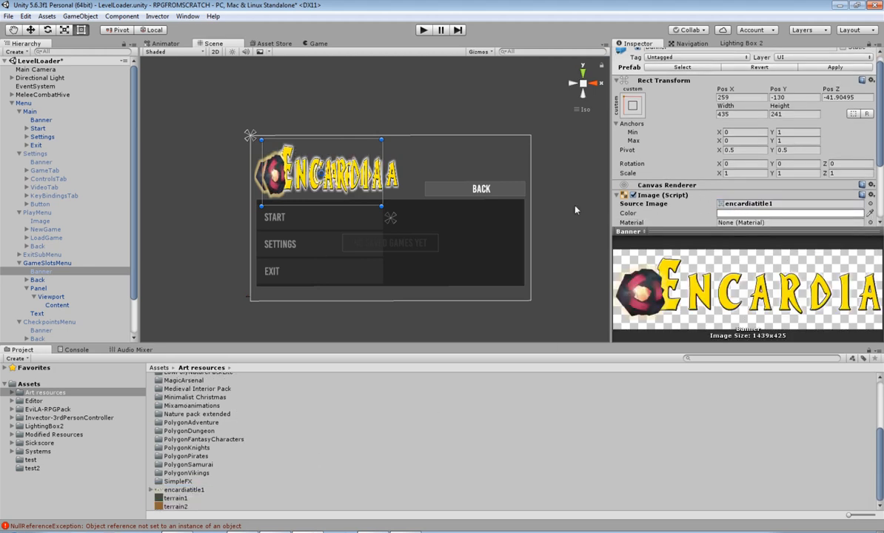
# Step: Resize the GameSlotsMenu Banner to about 523 by 198, align it over the Main banner, and deactivate GameSlotsMenu
pyautogui.moveTo(261, 206); pyautogui.dragTo(257, 201)
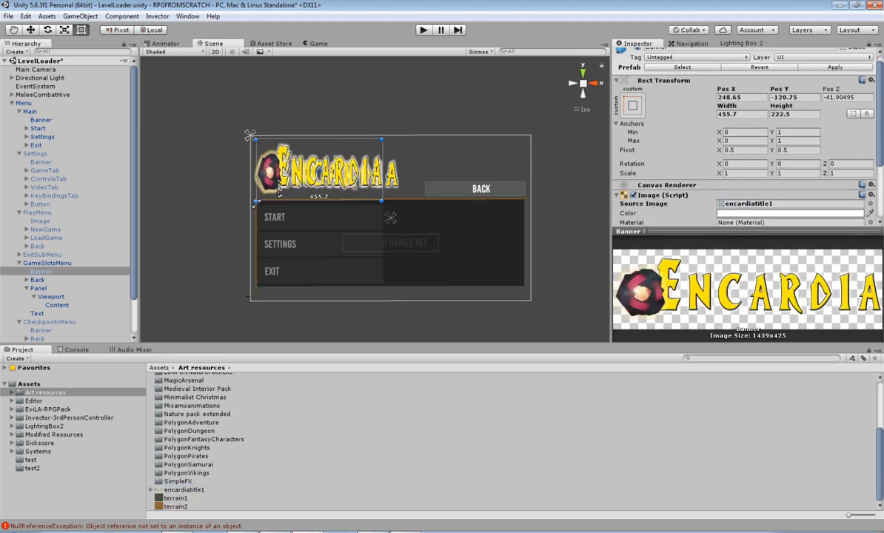
pyautogui.moveTo(382, 202); pyautogui.dragTo(398, 201)
pyautogui.moveTo(256, 140); pyautogui.dragTo(251, 174)
pyautogui.moveTo(297, 145); pyautogui.dragTo(297, 143)
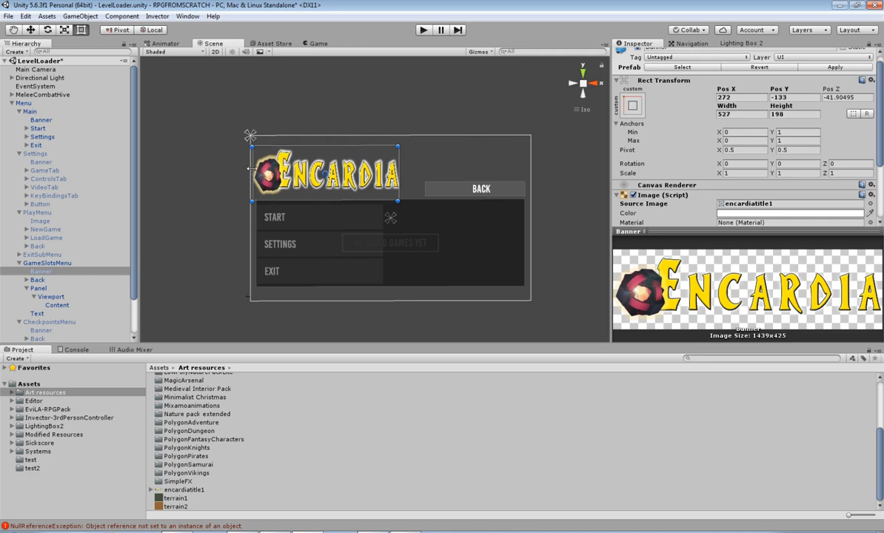
pyautogui.moveTo(249, 169); pyautogui.dragTo(250, 169)
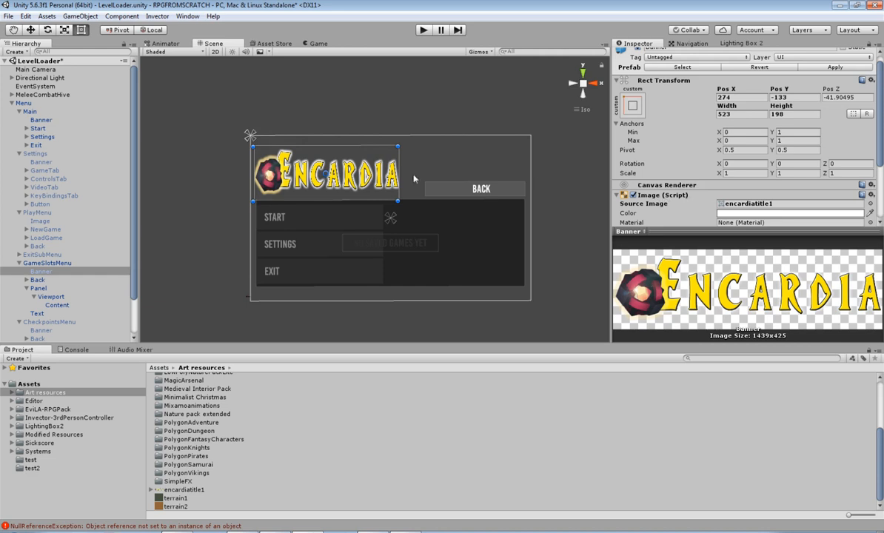
pyautogui.click(47, 263)
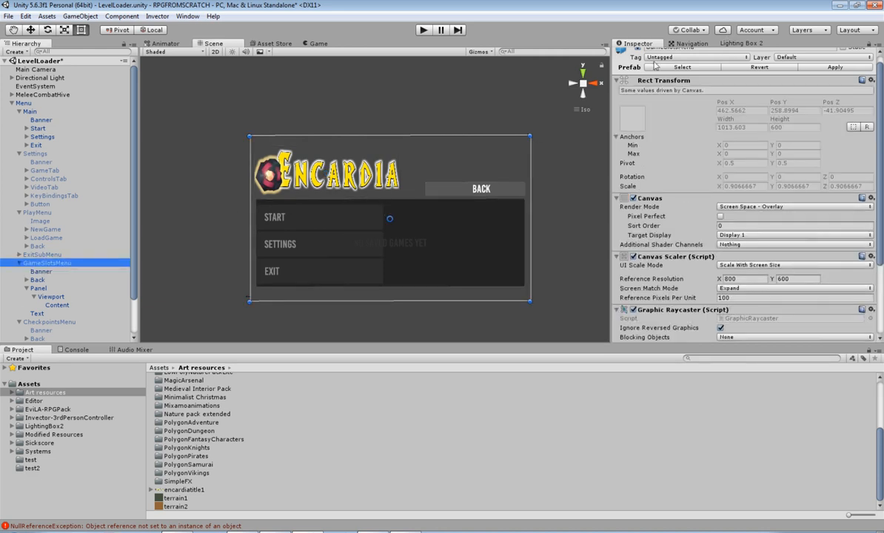
pyautogui.scroll(1, 655, 65)
pyautogui.click(637, 55)
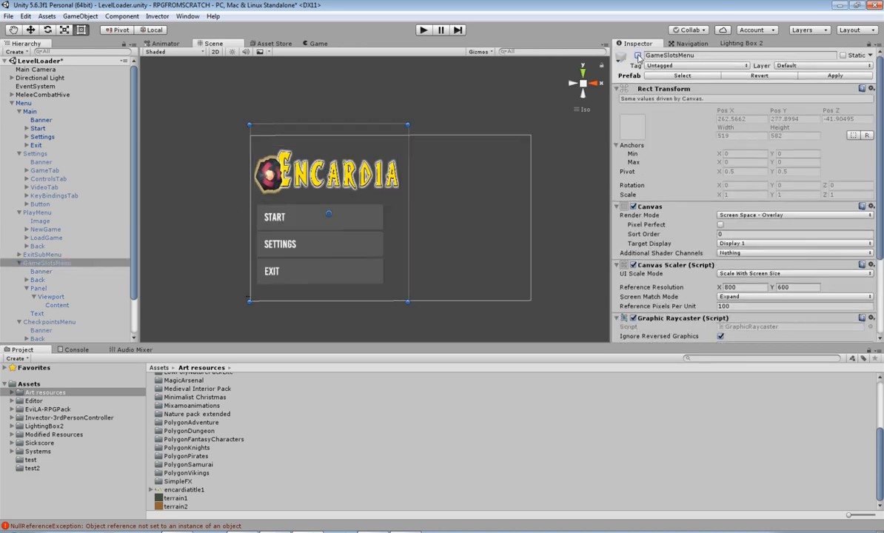
# Step: Activate CheckpointsMenu and assign the encardiatitle1 sprite as the Source Image of its Banner
pyautogui.scroll(-2, 39, 268)
pyautogui.click(49, 291)
pyautogui.click(637, 56)
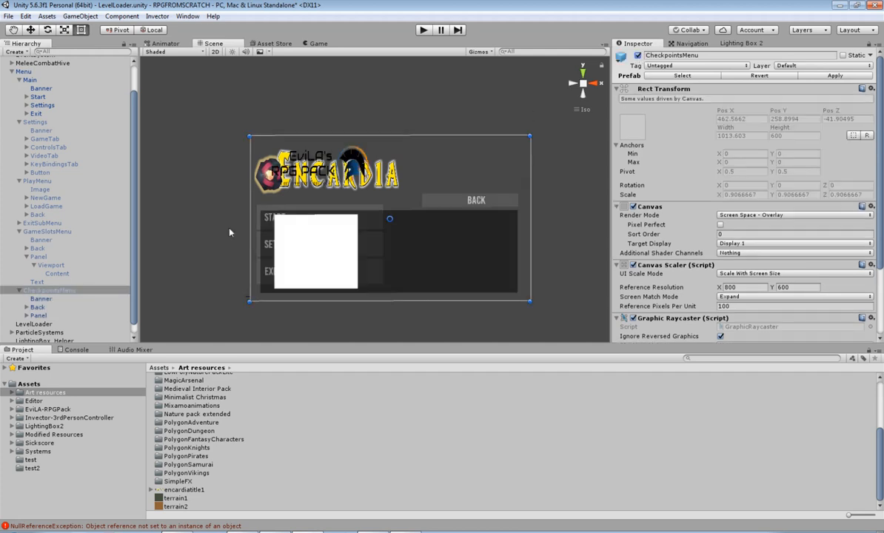
pyautogui.click(41, 299)
pyautogui.moveTo(177, 488); pyautogui.dragTo(762, 184)
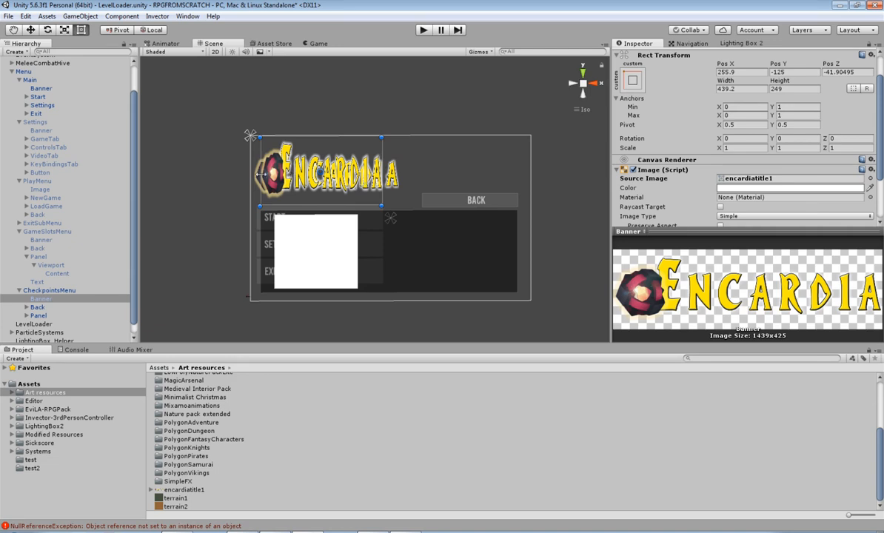
# Step: Resize the CheckpointsMenu Banner to about 521 by 209, align it over the Main banner, and deactivate CheckpointsMenu
pyautogui.moveTo(261, 174); pyautogui.dragTo(255, 174)
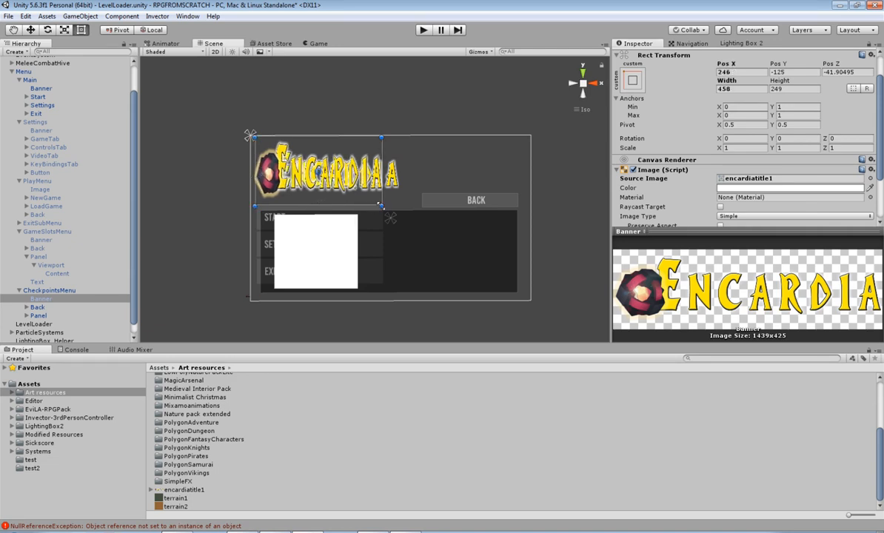
pyautogui.moveTo(381, 205); pyautogui.dragTo(396, 203)
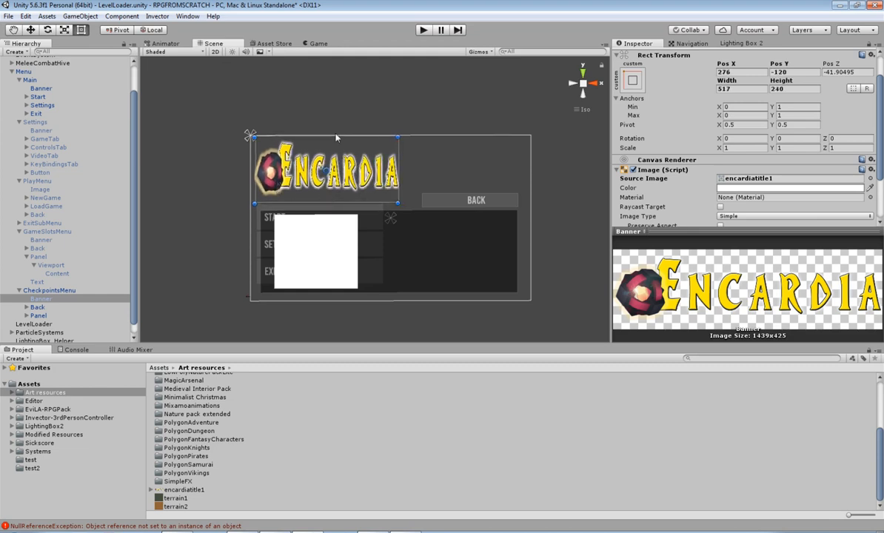
pyautogui.moveTo(335, 135); pyautogui.dragTo(338, 143)
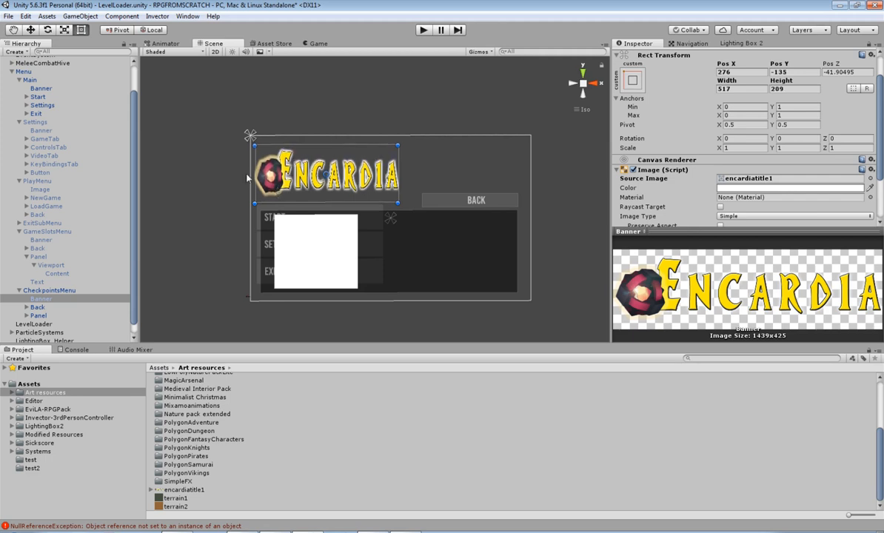
pyautogui.moveTo(255, 166); pyautogui.dragTo(254, 166)
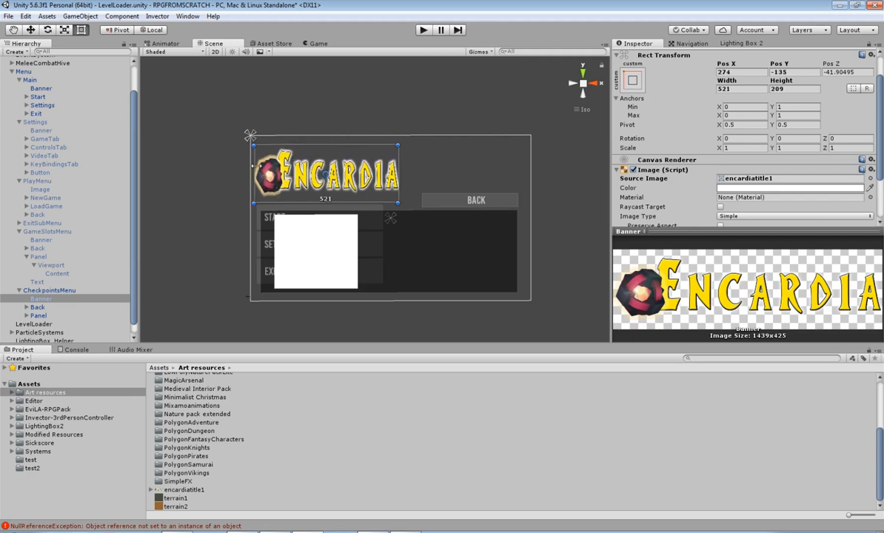
pyautogui.click(51, 290)
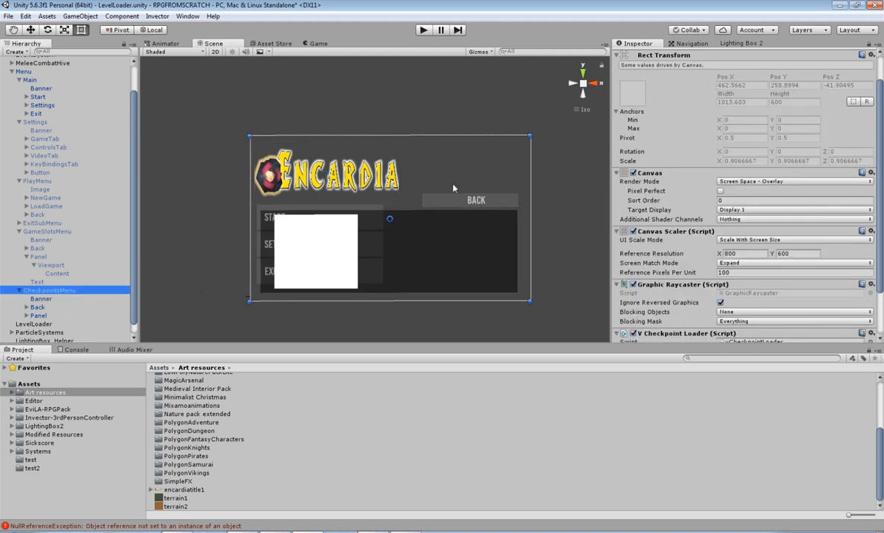
pyautogui.scroll(1, 630, 74)
pyautogui.click(638, 56)
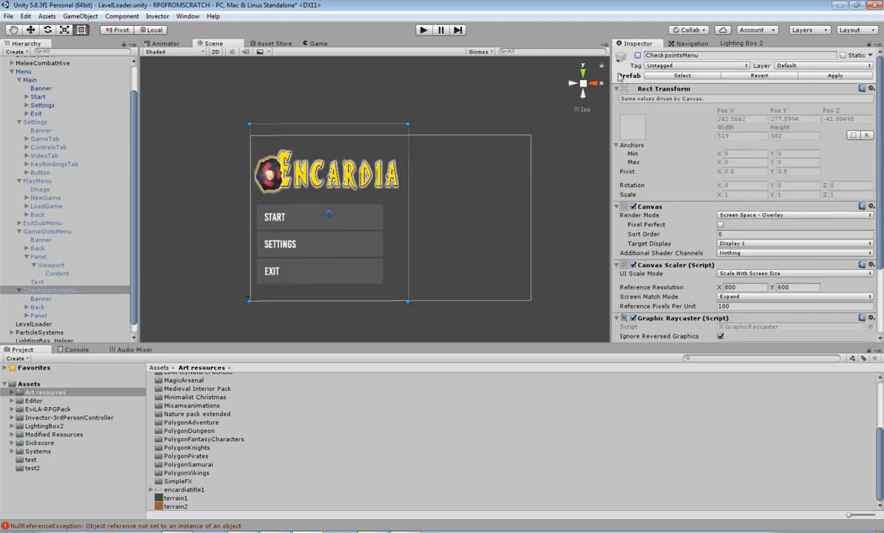
# Step: Play-test the rebranded Menu, open its Start submenu to check the banner there, and stop the game
pyautogui.scroll(2, 51, 217)
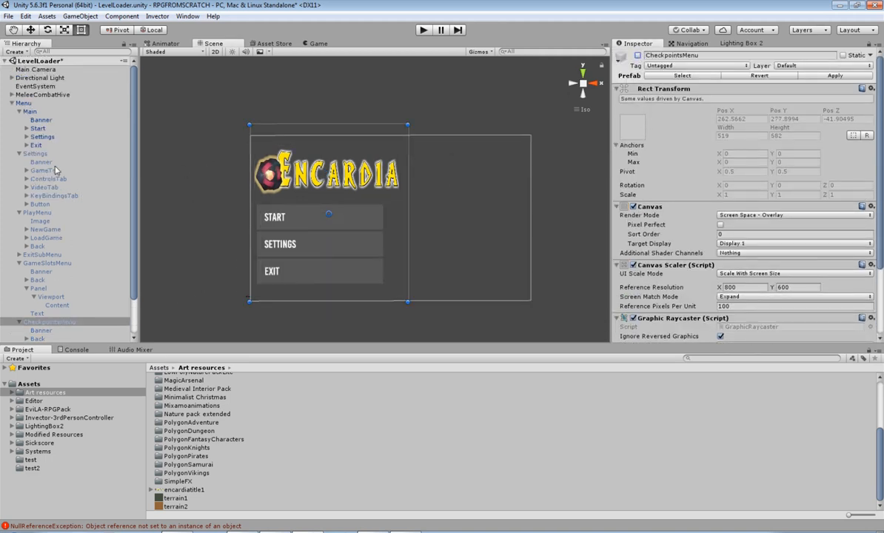
pyautogui.click(29, 103)
pyautogui.click(423, 31)
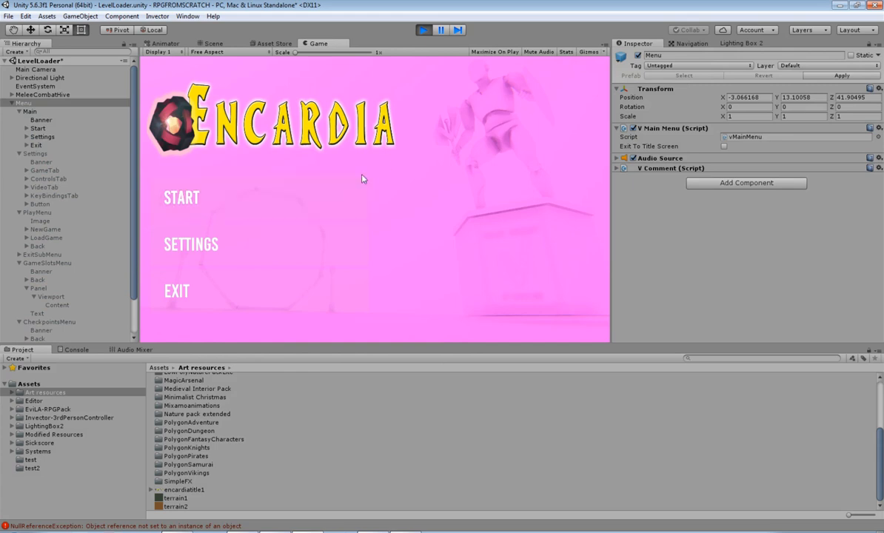
pyautogui.click(218, 199)
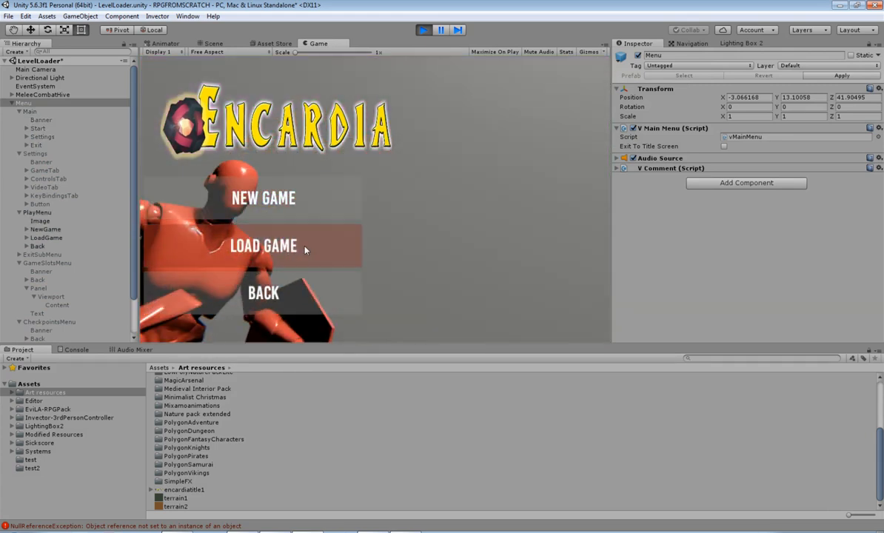
pyautogui.click(423, 29)
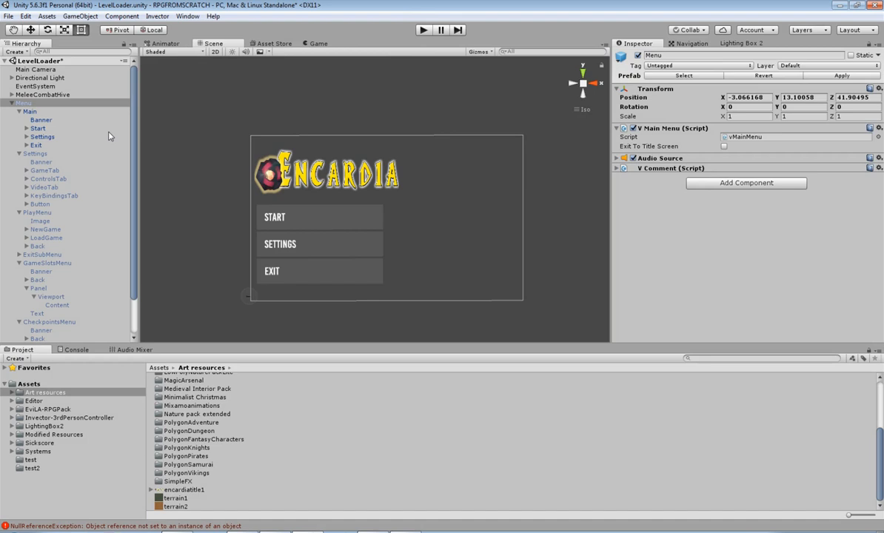
# Step: Save the LevelLoader scene, apply the Menu object's changes to its prefab, and collapse Menu in the hierarchy
pyautogui.click(8, 16)
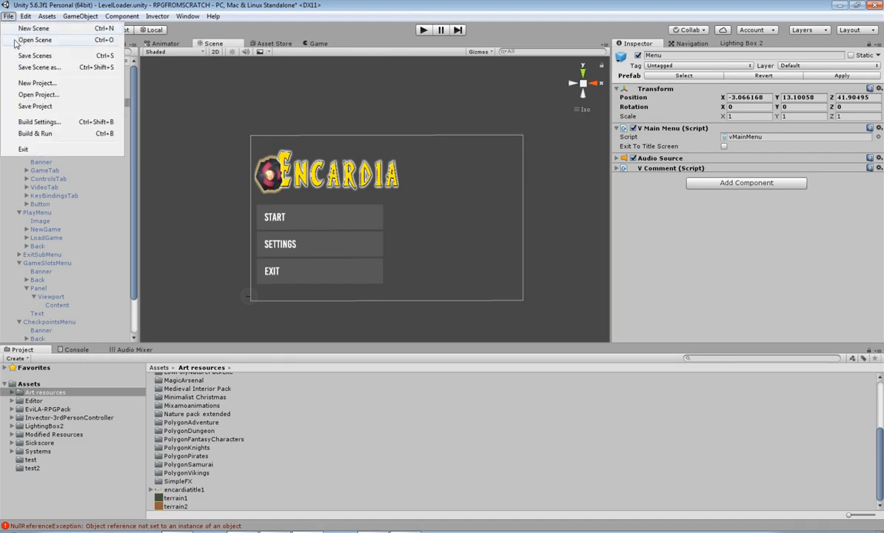
pyautogui.click(26, 57)
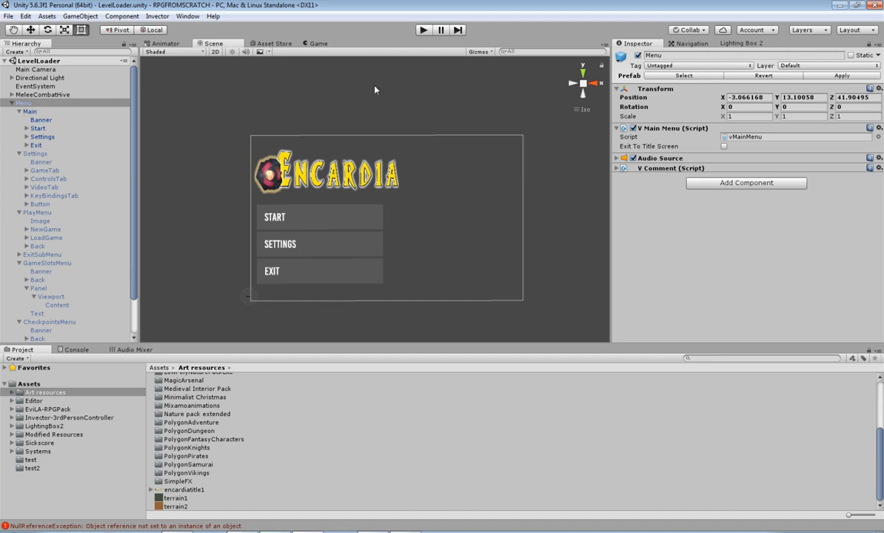
pyautogui.click(851, 77)
pyautogui.click(12, 103)
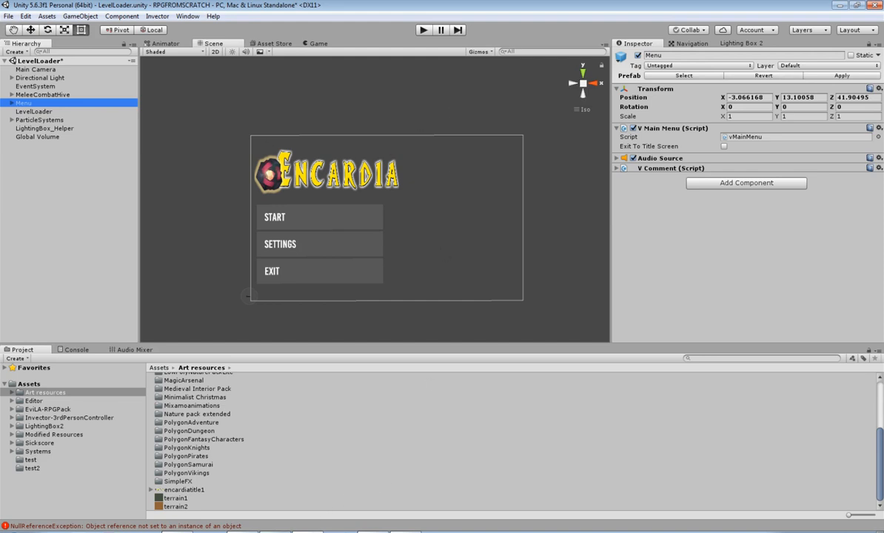
# Step: Frame MeleeCombatHive in the scene view and examine the arena, statue and camera placement from several angles
pyautogui.press('Up')
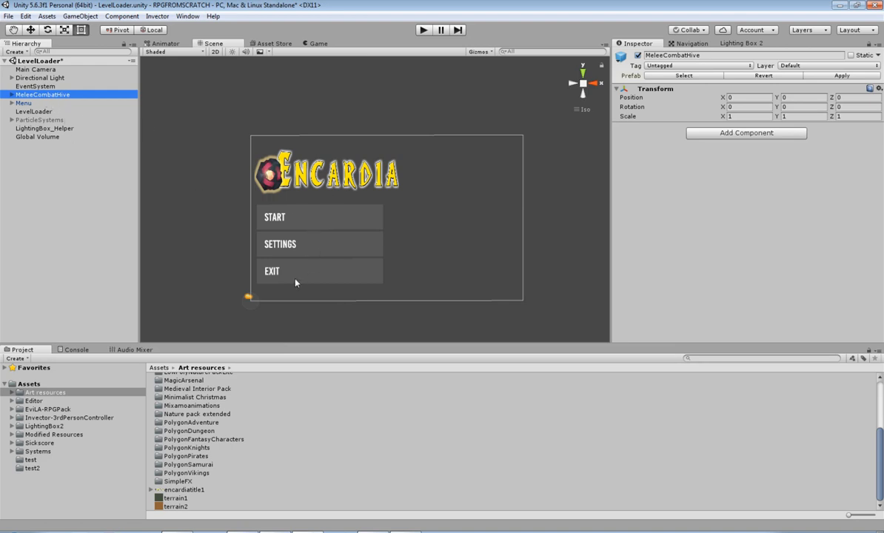
pyautogui.press('f')
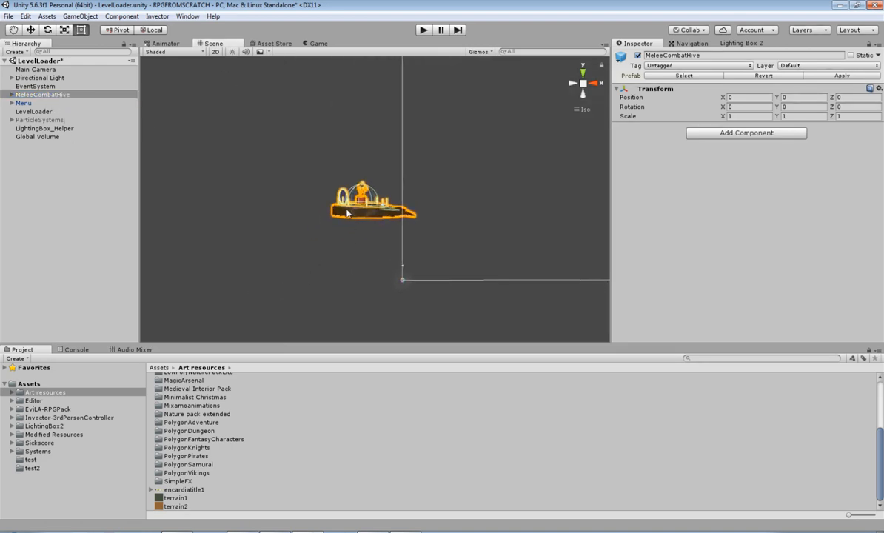
pyautogui.scroll(10, 396, 259)
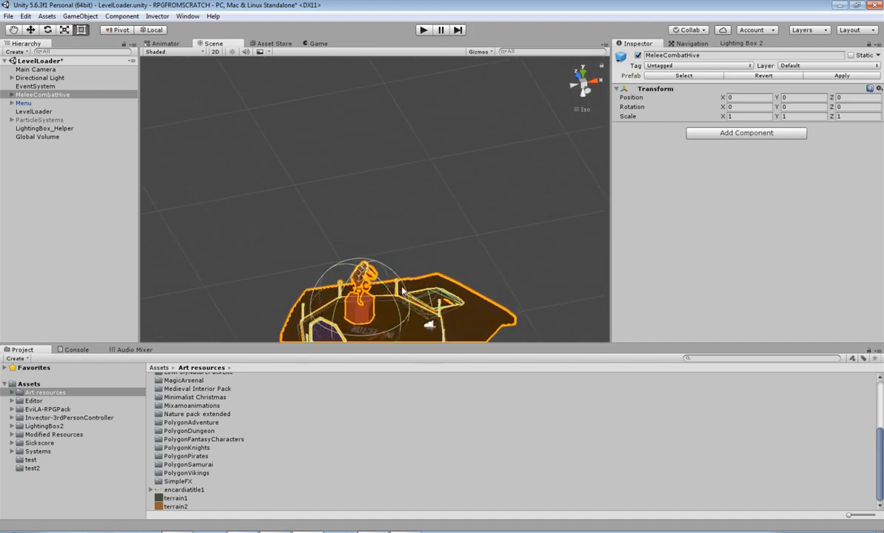
pyautogui.moveTo(412, 239); pyautogui.dragTo(376, 112, button='middle')
pyautogui.scroll(2, 378, 237)
pyautogui.scroll(3, 378, 236)
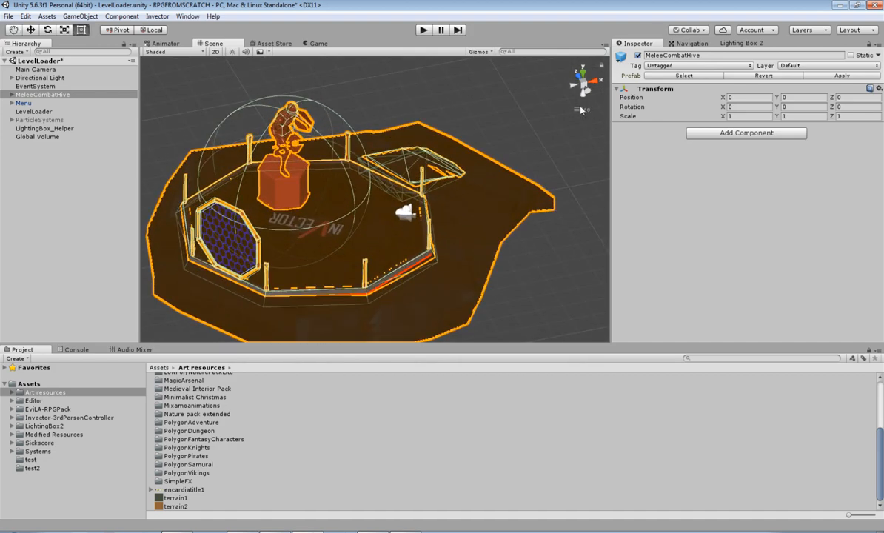
pyautogui.keyDown('alt'); pyautogui.moveTo(544, 108); pyautogui.dragTo(345, 190); pyautogui.keyUp('alt')
pyautogui.click(571, 204)
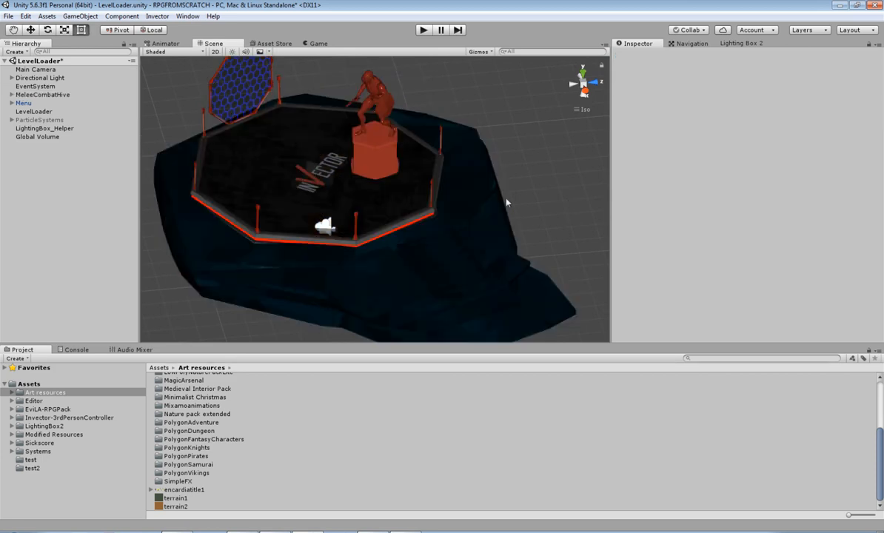
pyautogui.keyDown('alt'); pyautogui.moveTo(300, 234); pyautogui.dragTo(393, 270); pyautogui.keyUp('alt')
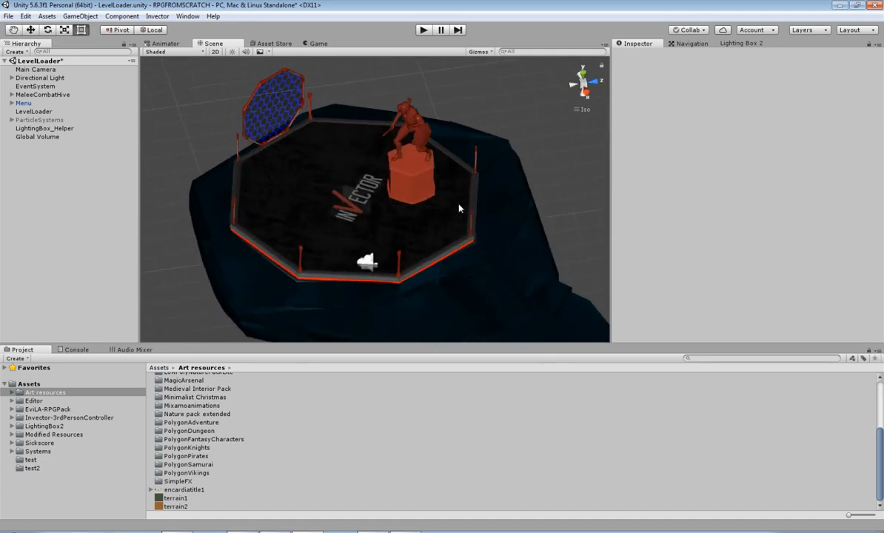
pyautogui.keyDown('alt'); pyautogui.moveTo(459, 209); pyautogui.dragTo(378, 235); pyautogui.keyUp('alt')
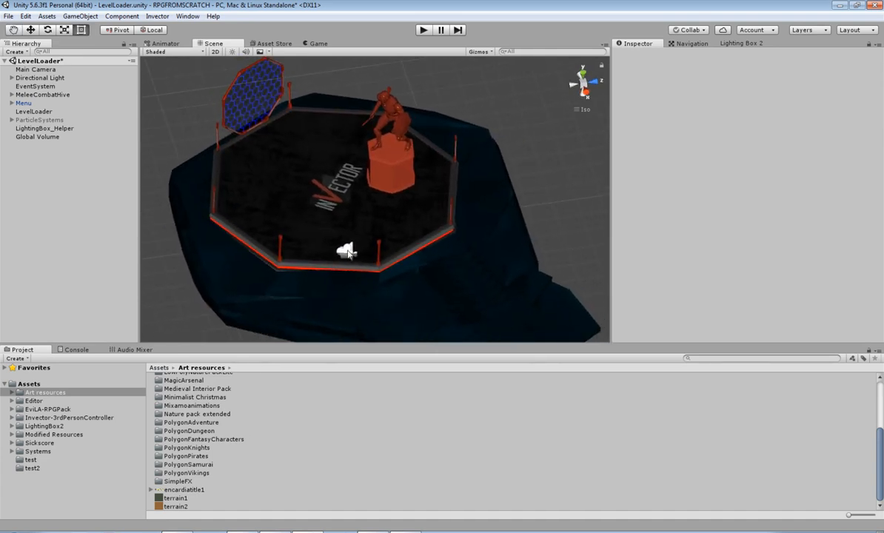
pyautogui.scroll(5, 350, 253)
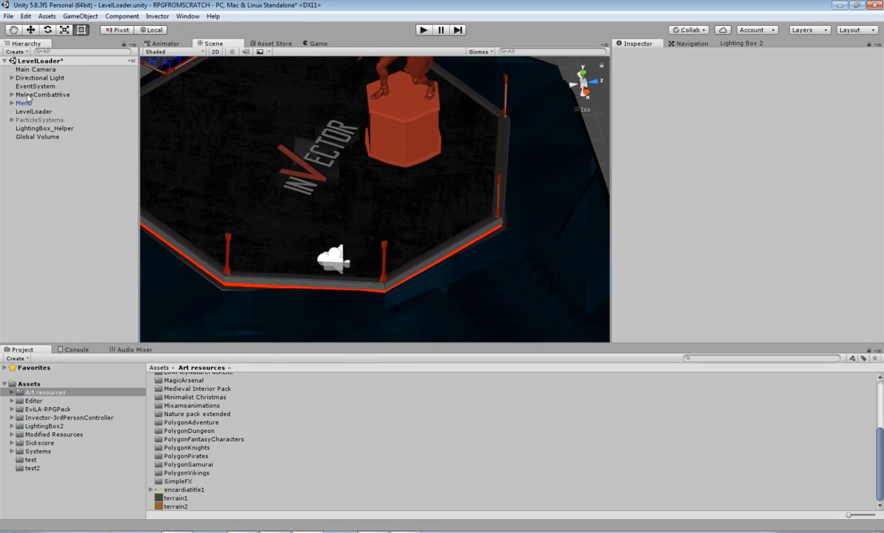
# Step: Review the Main Camera's component settings from the Camera and Animator down to Sun Shafts
pyautogui.click(36, 68)
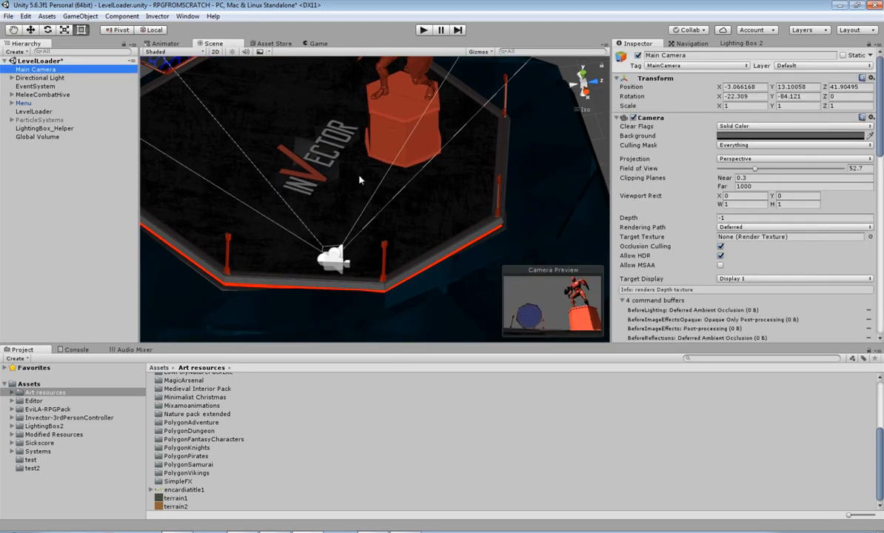
pyautogui.scroll(-6, 637, 148)
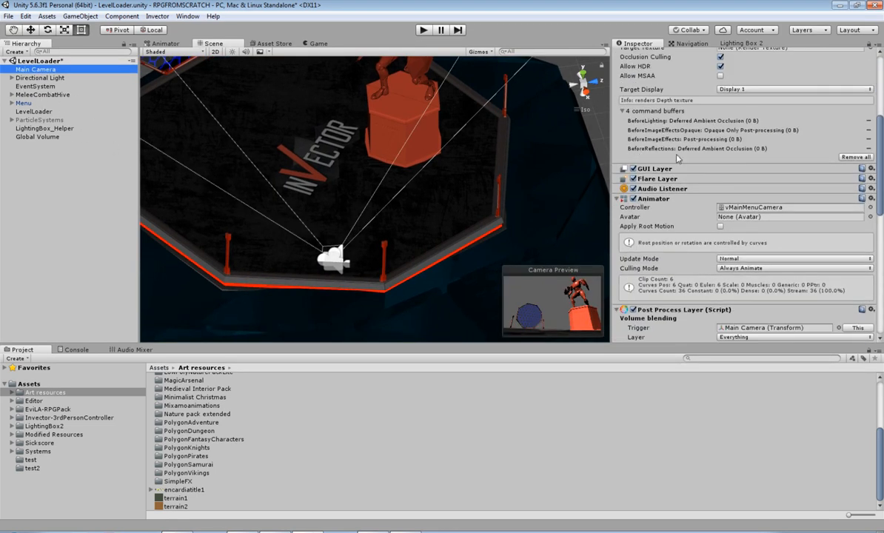
pyautogui.scroll(-5, 634, 222)
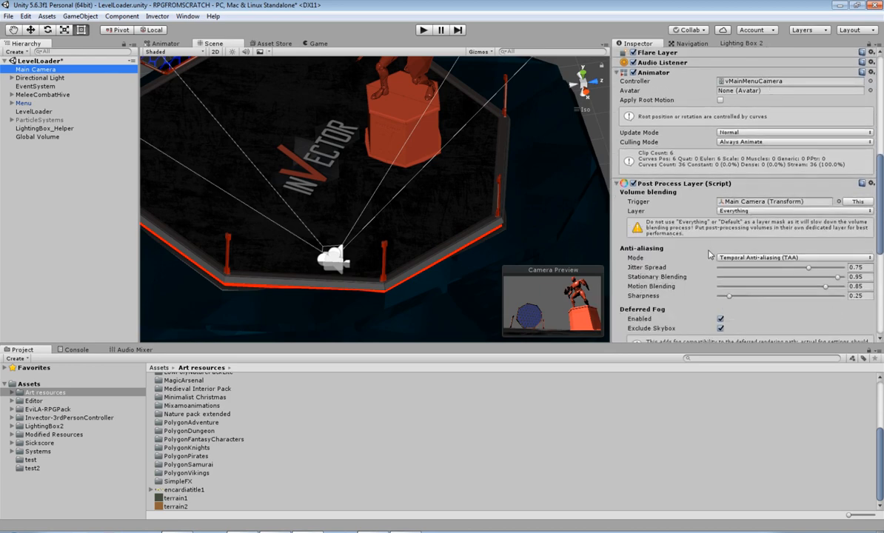
pyautogui.scroll(-10, 710, 222)
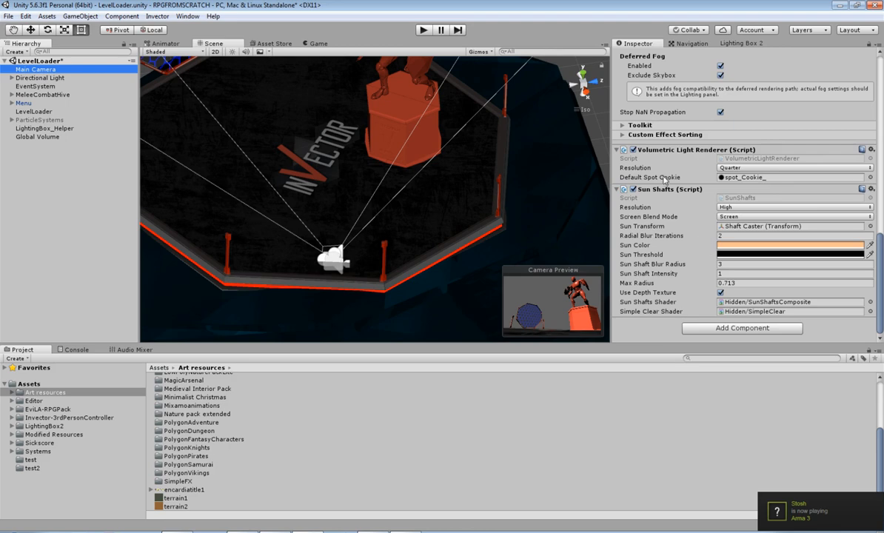
# Step: Expand MeleeCombatHive's Static group to examine its Portal01, Other, Stairs and Floor children, and collapse it again
pyautogui.click(24, 103)
pyautogui.click(27, 96)
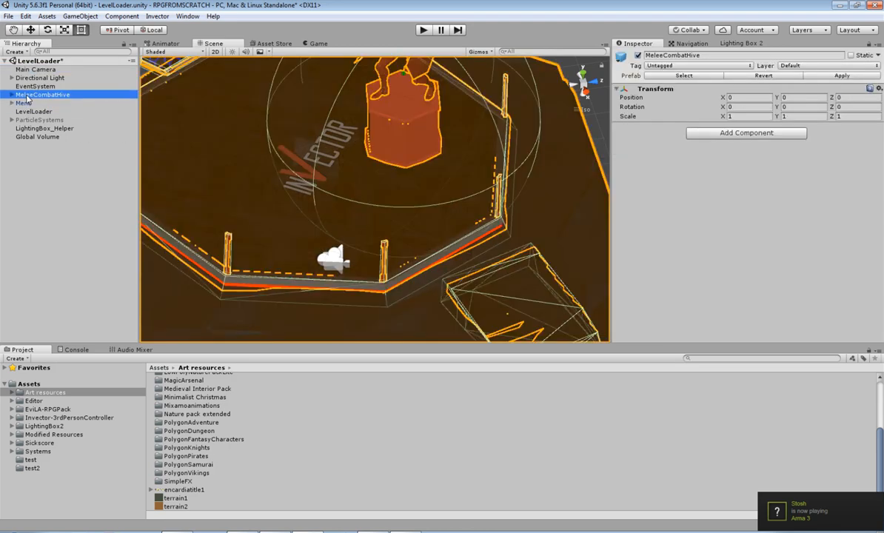
pyautogui.click(12, 95)
pyautogui.click(27, 103)
pyautogui.click(18, 103)
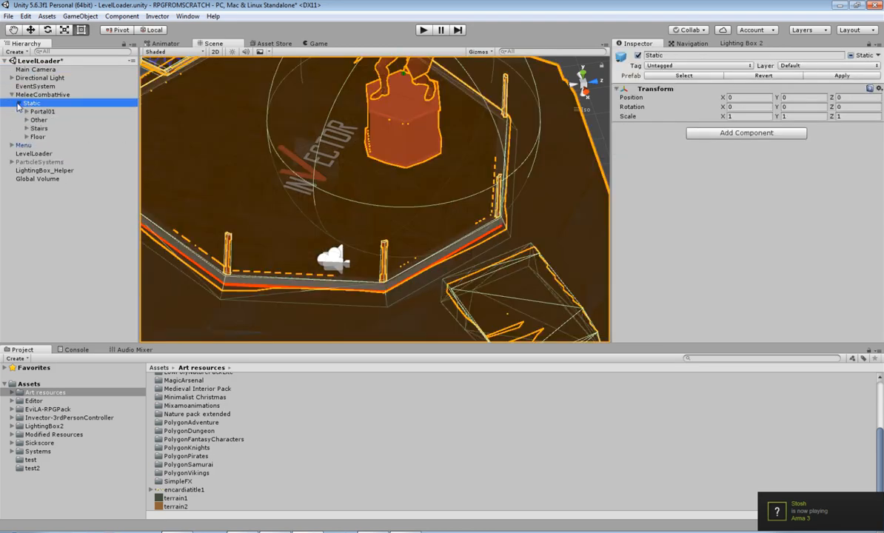
pyautogui.click(26, 119)
pyautogui.click(27, 111)
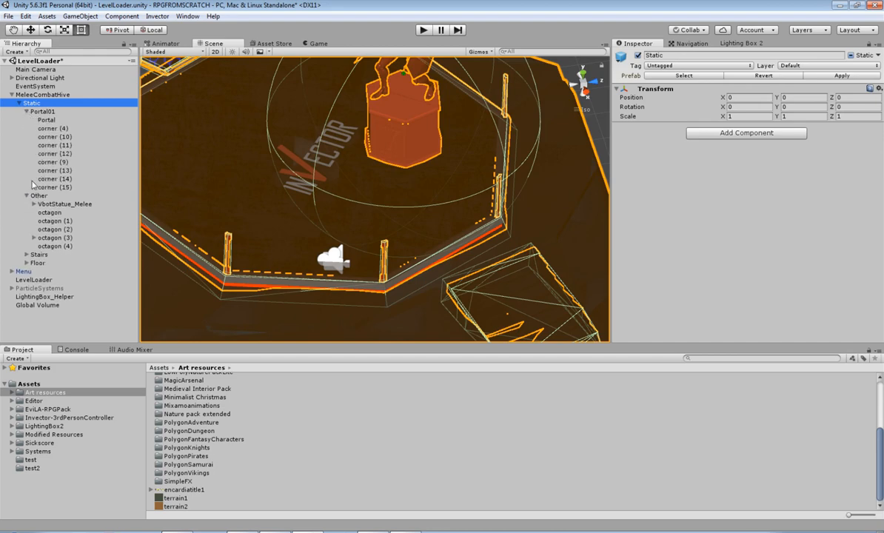
pyautogui.click(27, 263)
pyautogui.click(27, 254)
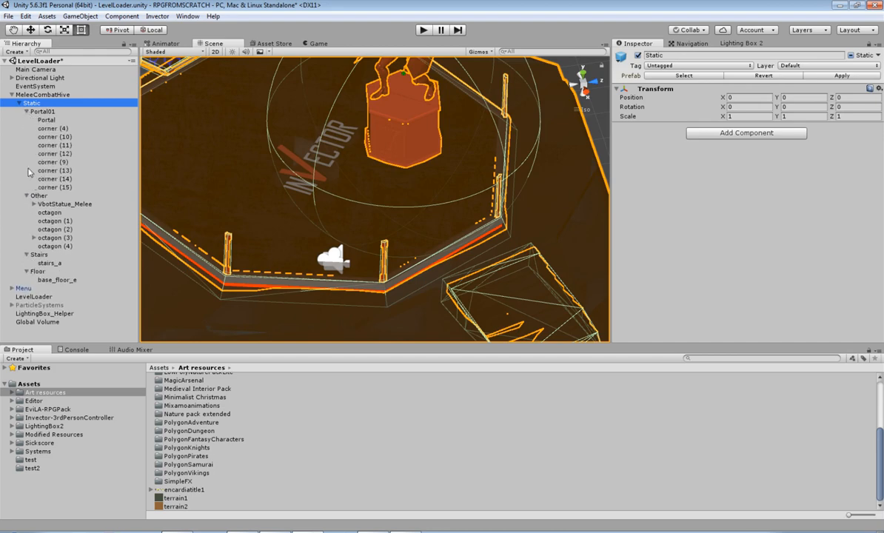
pyautogui.click(12, 95)
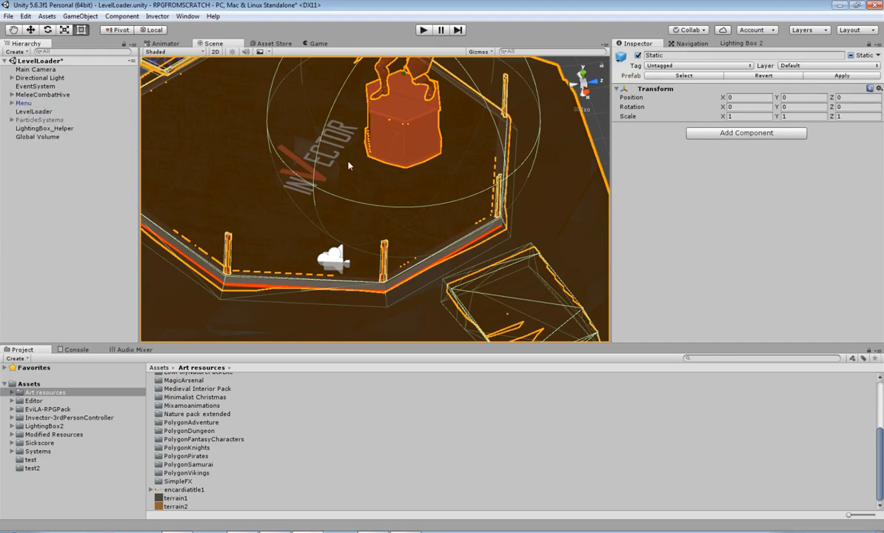
pyautogui.scroll(-6, 348, 152)
pyautogui.click(510, 148)
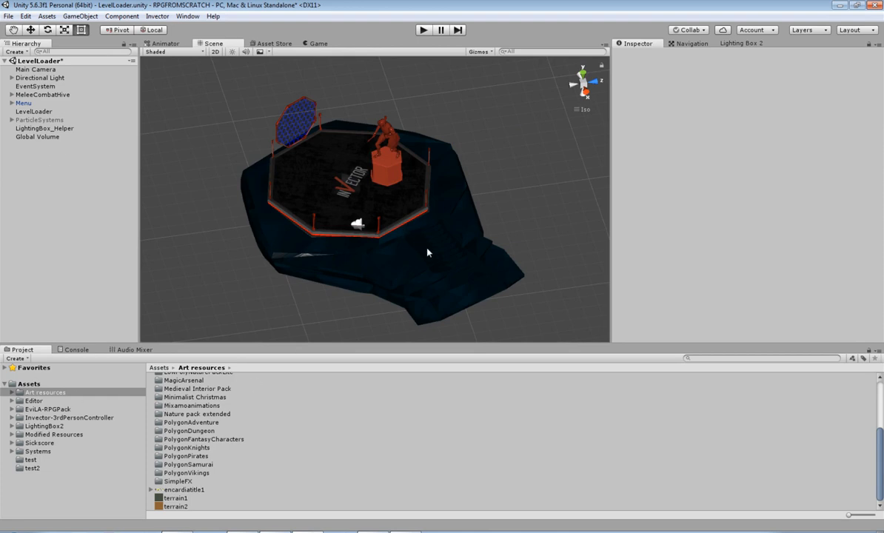
# Step: Open the marketsquare scene from the Assets folder without saving the LevelLoader changes
pyautogui.click(34, 384)
pyautogui.doubleClick(181, 422)
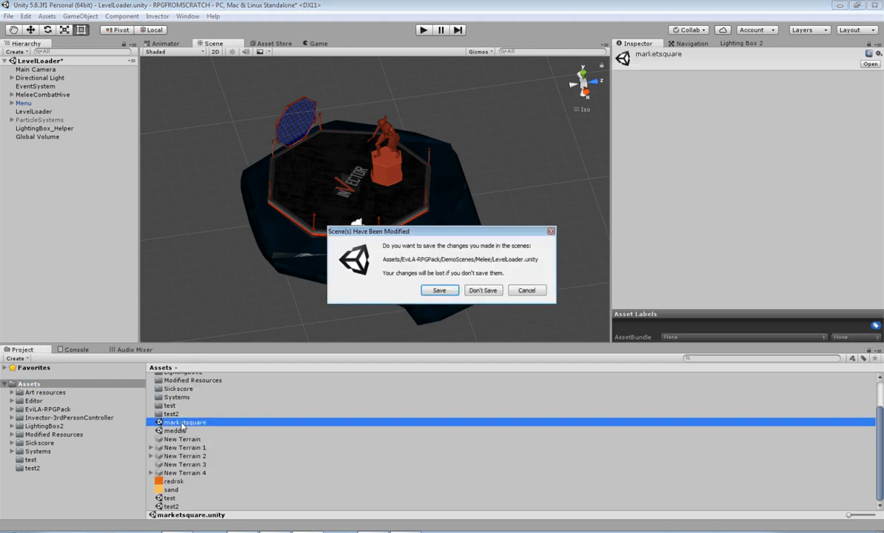
pyautogui.click(484, 291)
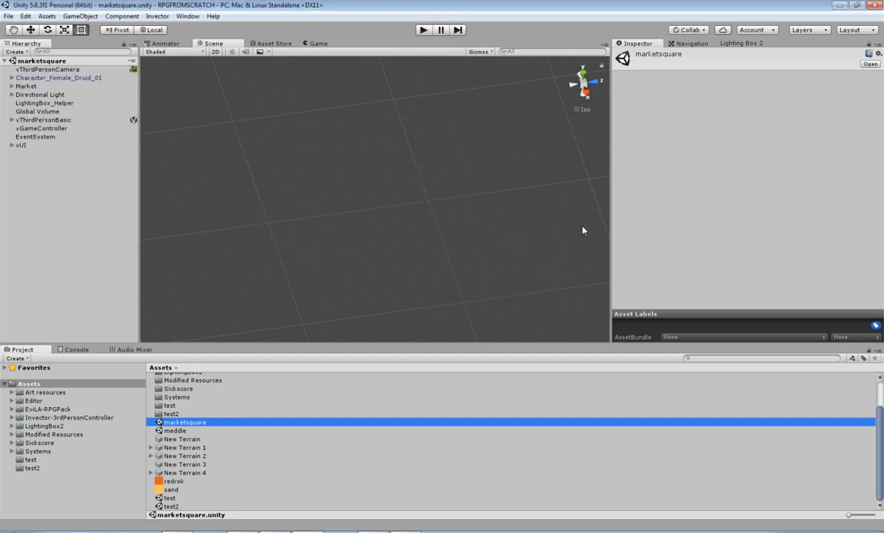
# Step: Frame the Market object and examine the stalls and paving of the market square up close
pyautogui.doubleClick(28, 86)
pyautogui.scroll(8, 378, 224)
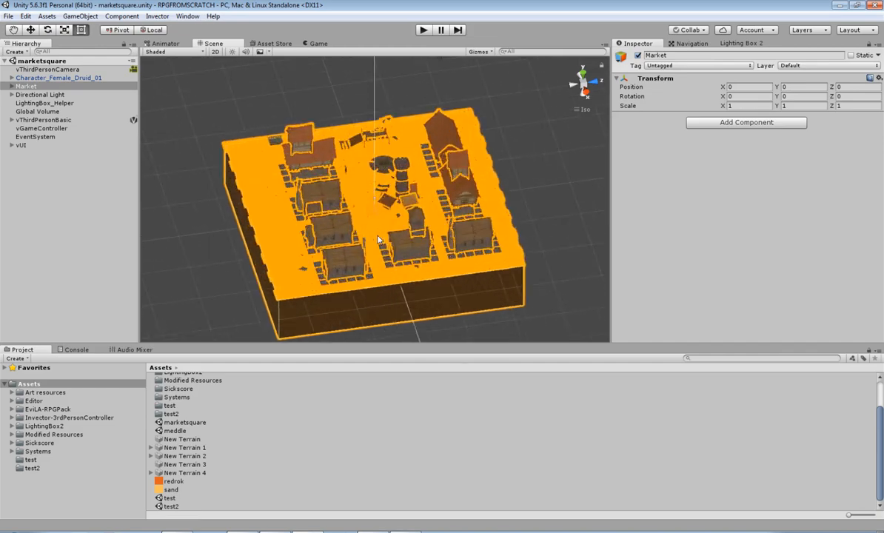
pyautogui.click(320, 97)
pyautogui.scroll(8, 364, 264)
pyautogui.moveTo(375, 272)
pyautogui.keyDown('alt'); pyautogui.mouseDown()
pyautogui.moveTo(436, 237)
pyautogui.moveTo(250, 213)
pyautogui.moveTo(209, 250)
pyautogui.moveTo(468, 260)
pyautogui.moveTo(300, 199)
pyautogui.moveTo(211, 181)
pyautogui.moveTo(120, 173)
pyautogui.moveTo(105, 221)
pyautogui.moveTo(567, 225)
pyautogui.moveTo(333, 214)
pyautogui.moveTo(135, 268)
pyautogui.moveTo(312, 245)
pyautogui.moveTo(370, 263)
pyautogui.mouseUp(); pyautogui.keyUp('alt')
pyautogui.scroll(5, 382, 271)
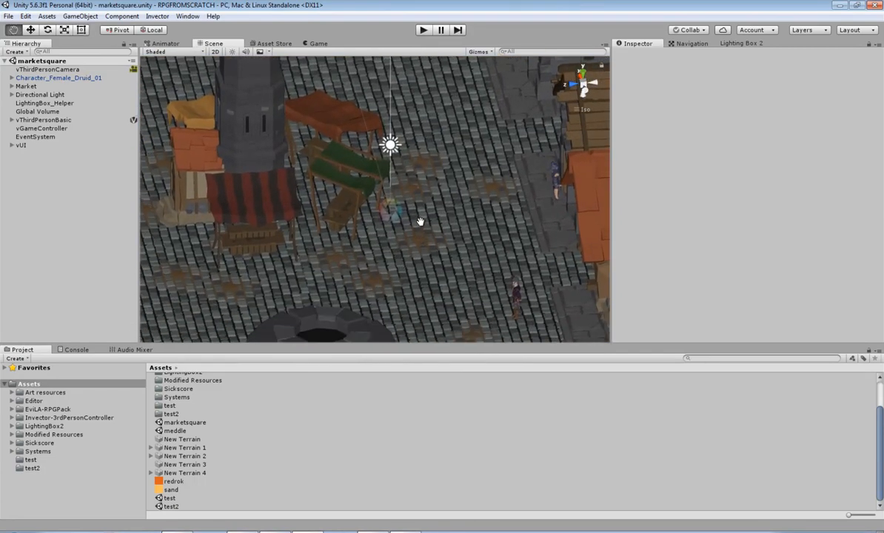
# Step: Switch the scene view to perspective and examine the whole market square from above and at street level from several angles
pyautogui.click(585, 109)
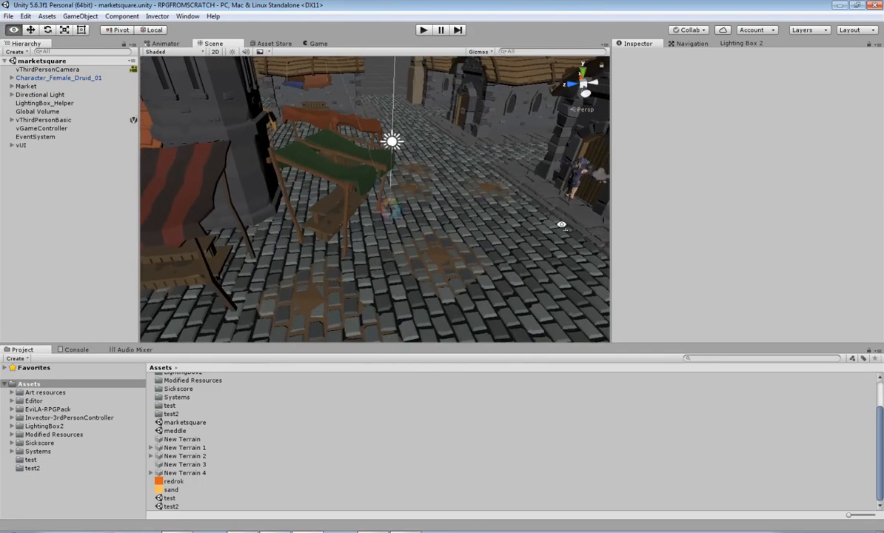
pyautogui.moveTo(560, 223); pyautogui.dragTo(620, 240, button='right')
pyautogui.moveTo(535, 233); pyautogui.dragTo(517, 231, button='middle')
pyautogui.moveTo(518, 230); pyautogui.dragTo(210, 197, button='right')
pyautogui.scroll(-9, 373, 227)
pyautogui.moveTo(332, 216); pyautogui.dragTo(405, 233, button='middle')
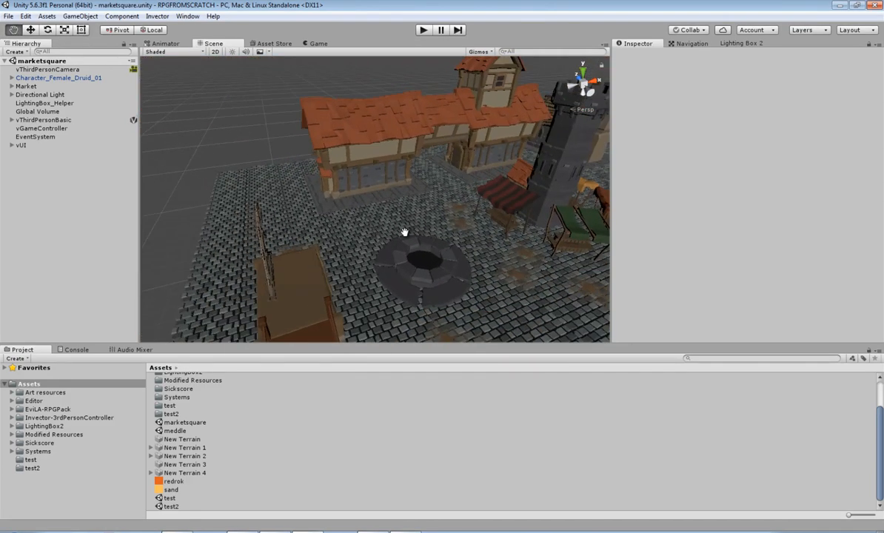
pyautogui.scroll(-5, 416, 241)
pyautogui.moveTo(416, 240); pyautogui.dragTo(504, 264, button='right')
pyautogui.moveTo(503, 265); pyautogui.dragTo(376, 234, button='middle')
pyautogui.scroll(-8, 370, 234)
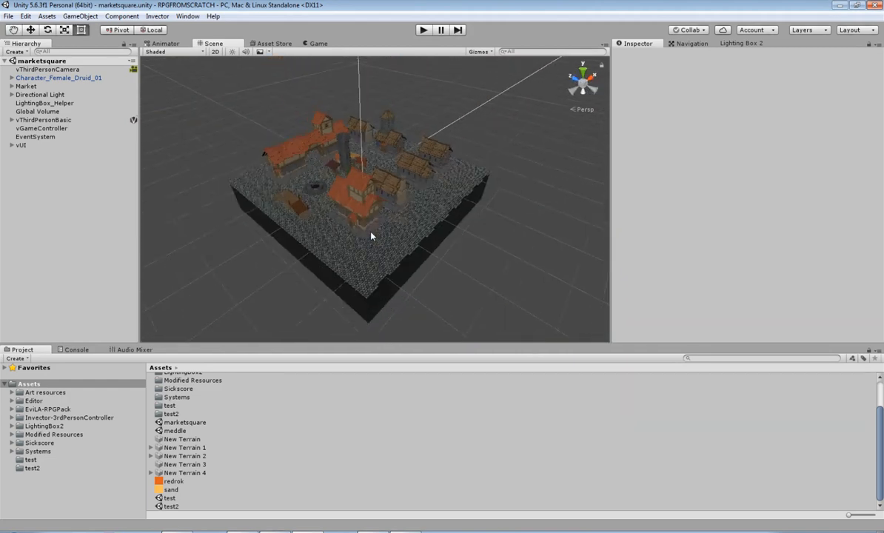
pyautogui.moveTo(375, 294); pyautogui.dragTo(388, 265, button='right')
pyautogui.moveTo(389, 264); pyautogui.dragTo(420, 275, button='middle')
pyautogui.moveTo(420, 274); pyautogui.dragTo(434, 250, button='right')
pyautogui.scroll(10, 434, 250)
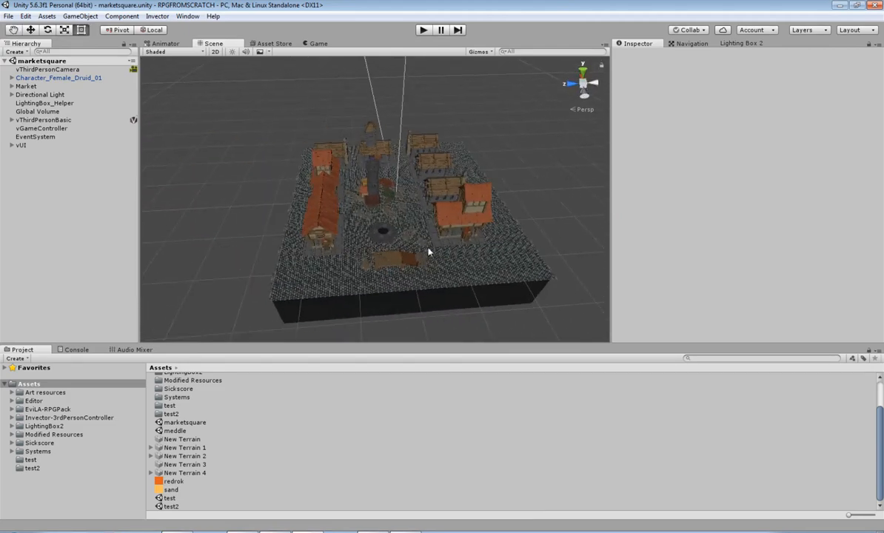
pyautogui.moveTo(462, 263); pyautogui.dragTo(403, 222, button='middle')
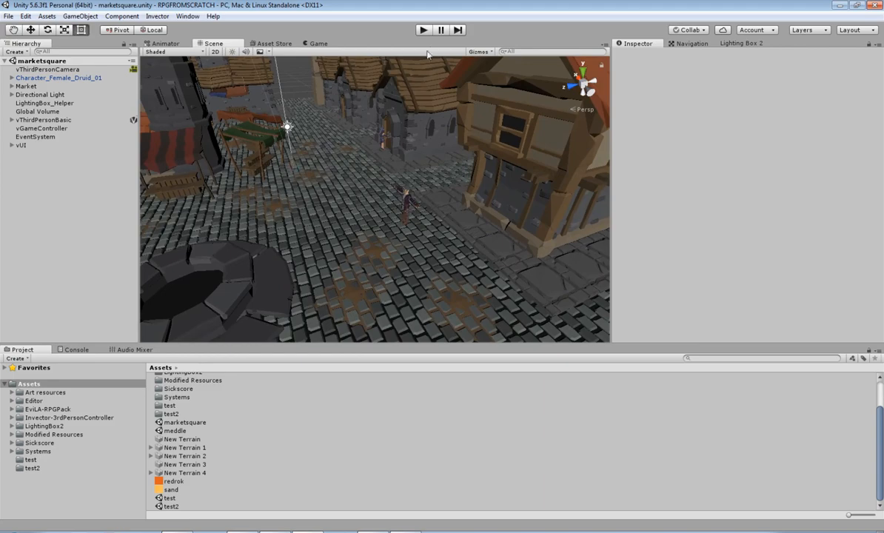
# Step: Play-test the marketsquare scene by running the character past the stalls and over the well, and stop the game
pyautogui.click(424, 29)
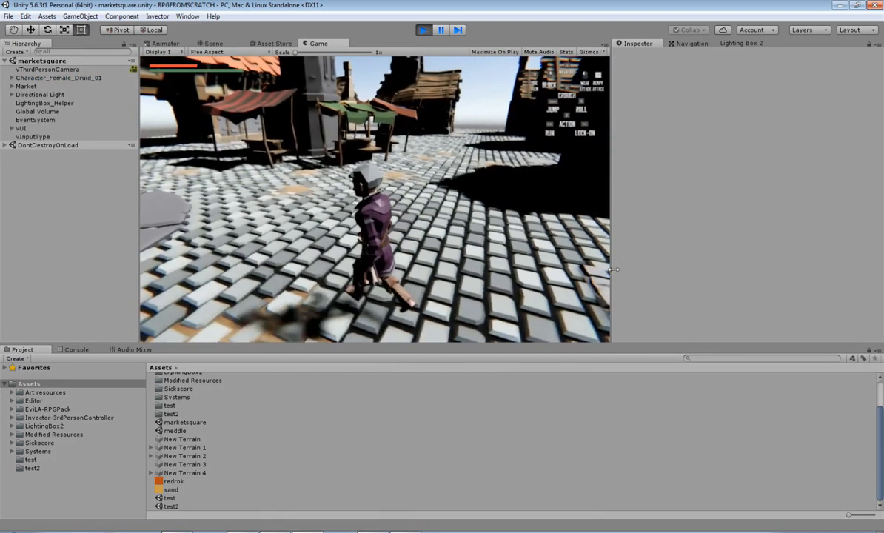
pyautogui.press('w')
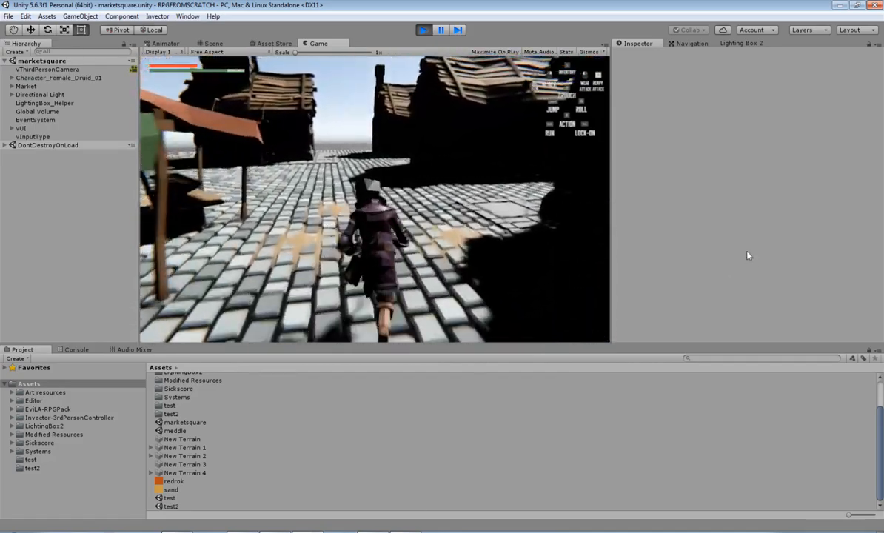
pyautogui.press('w')
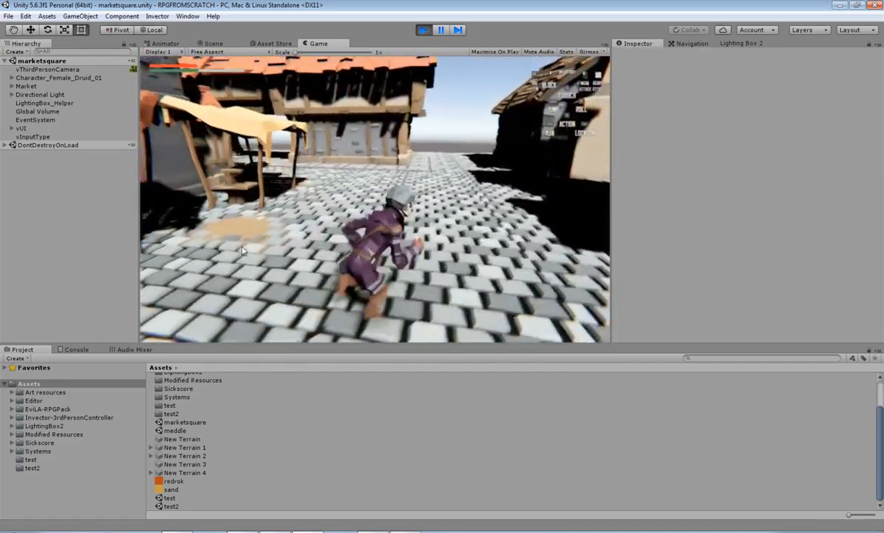
pyautogui.press('w')
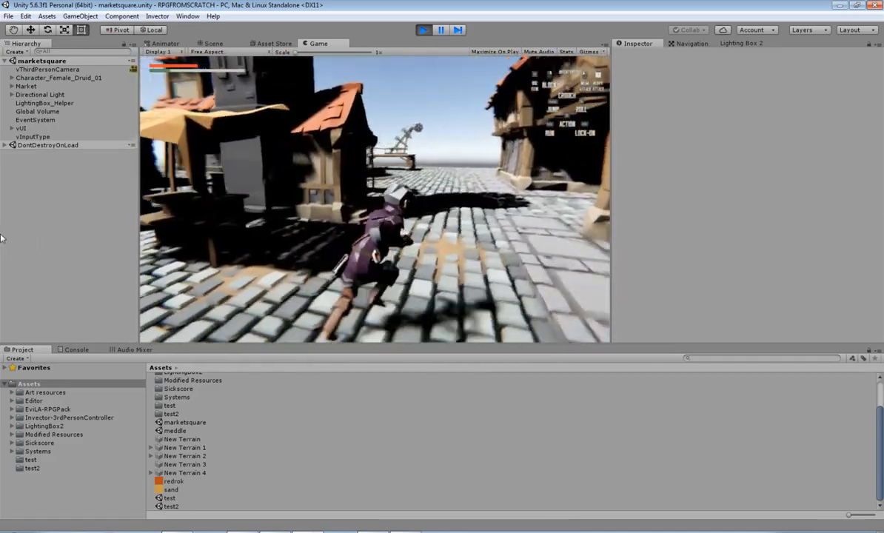
pyautogui.press('w')
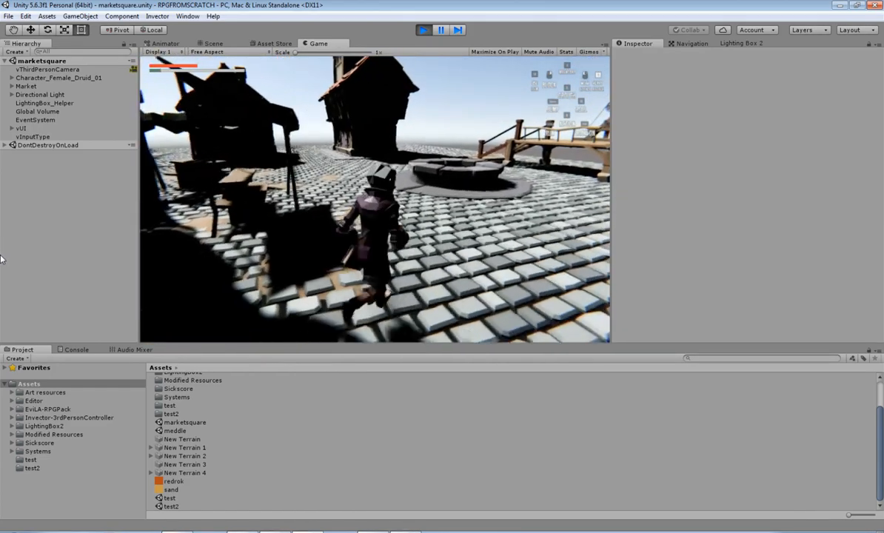
pyautogui.press('w')
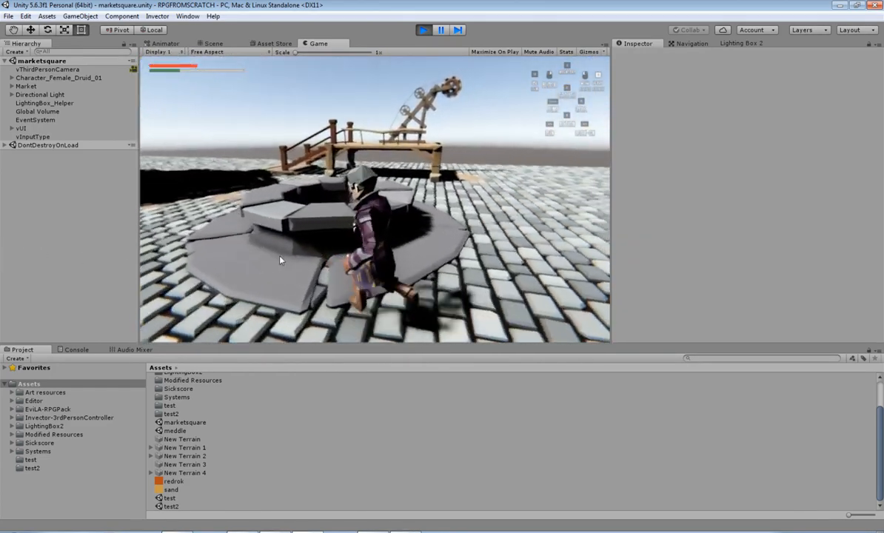
pyautogui.press('w')
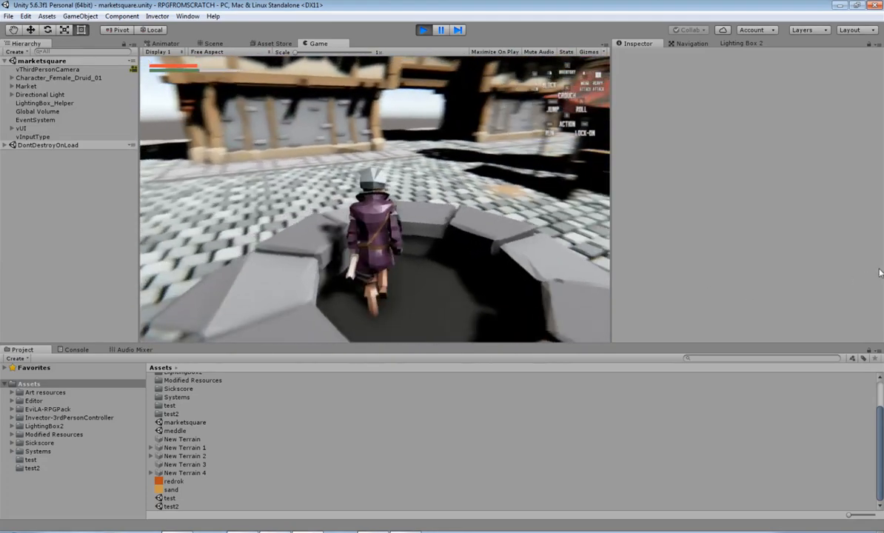
pyautogui.press('w')
pyautogui.click(426, 34)
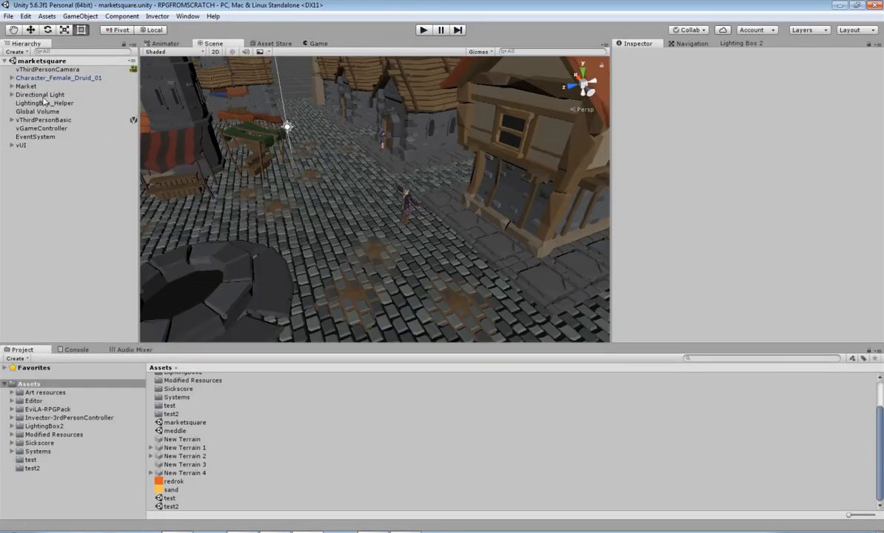
# Step: Delete vThirdPersonCamera, vThirdPersonBasic and Character_Female_Druid_01 from the marketsquare scene
pyautogui.click(48, 69)
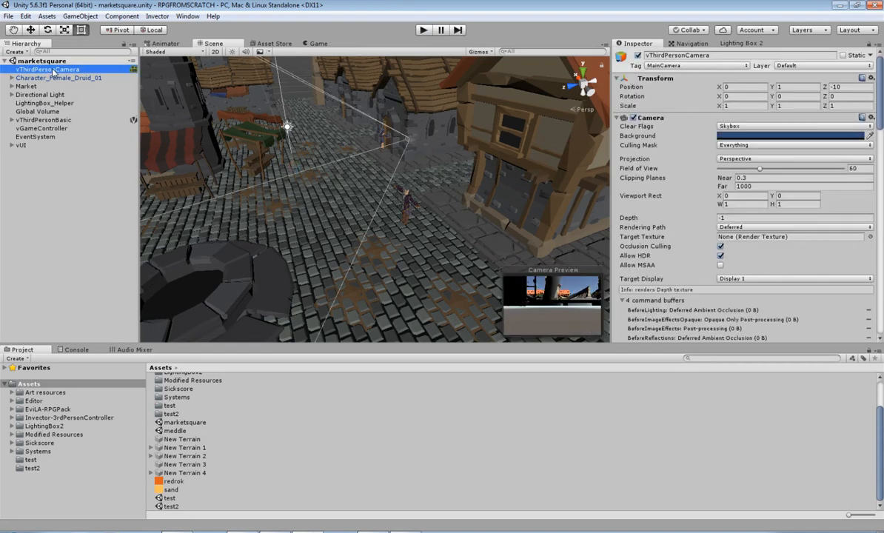
pyautogui.press('Delete')
pyautogui.click(46, 111)
pyautogui.press('Delete')
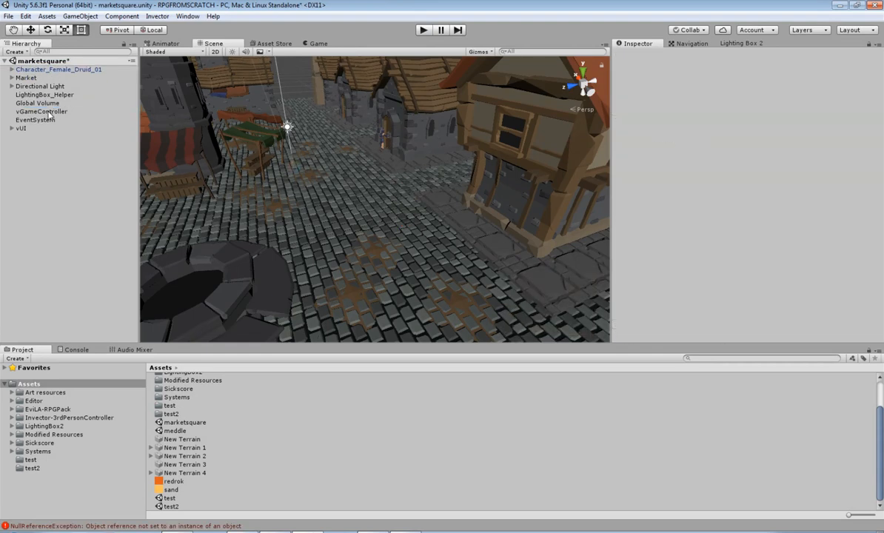
pyautogui.click(43, 96)
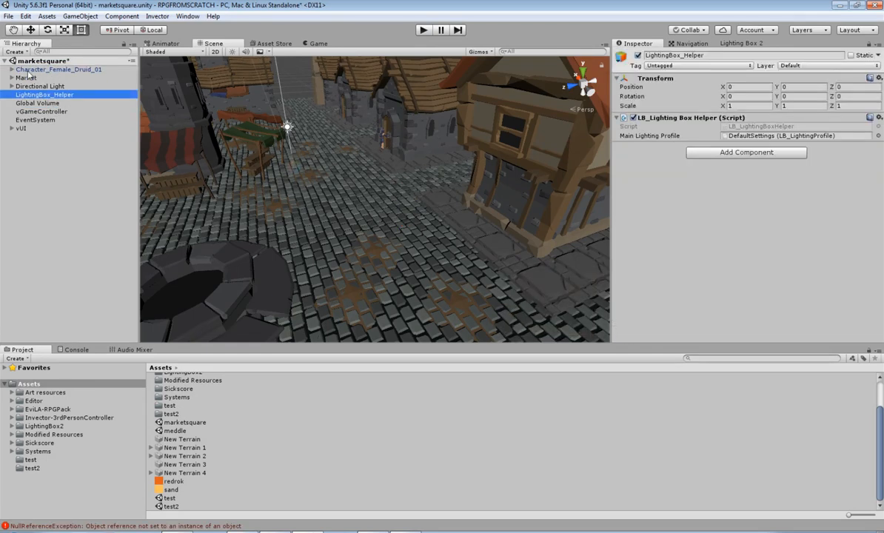
pyautogui.click(35, 70)
pyautogui.press('Delete')
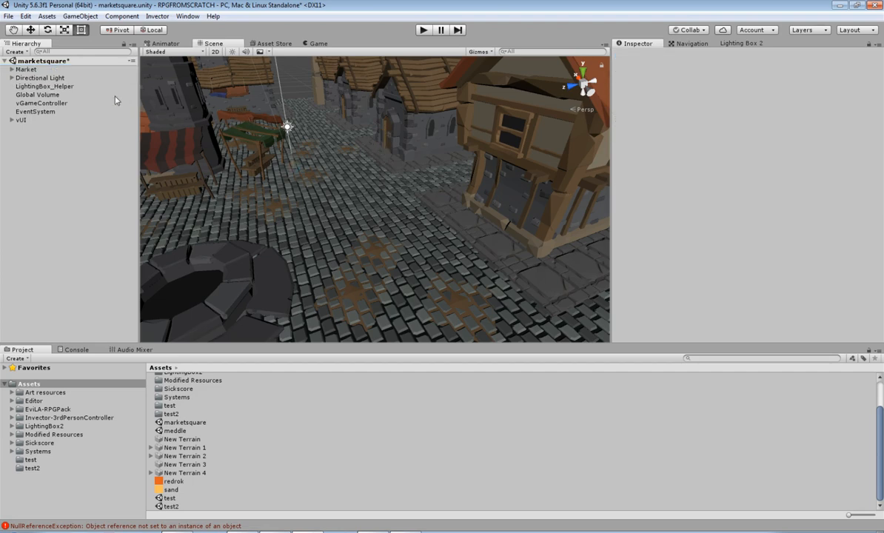
# Step: Delete vUI, EventSystem and vGameController from the marketsquare scene, keeping Market, the light and the LightingBox objects
pyautogui.click(33, 78)
pyautogui.click(25, 70)
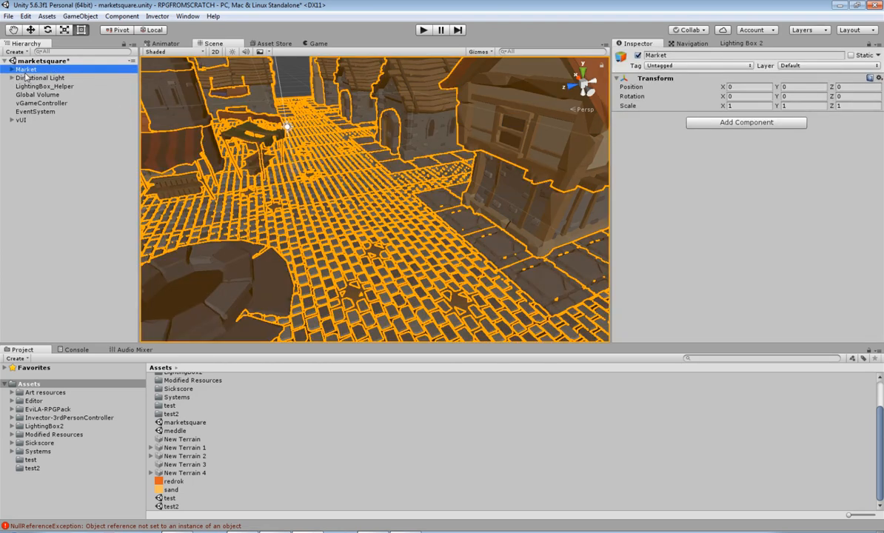
pyautogui.click(33, 111)
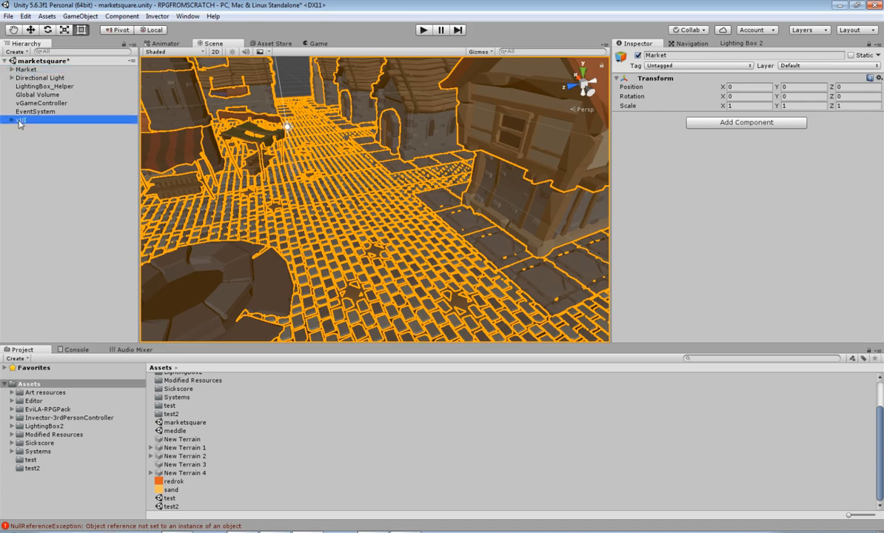
pyautogui.press('Delete')
pyautogui.click(35, 103)
pyautogui.press('Delete')
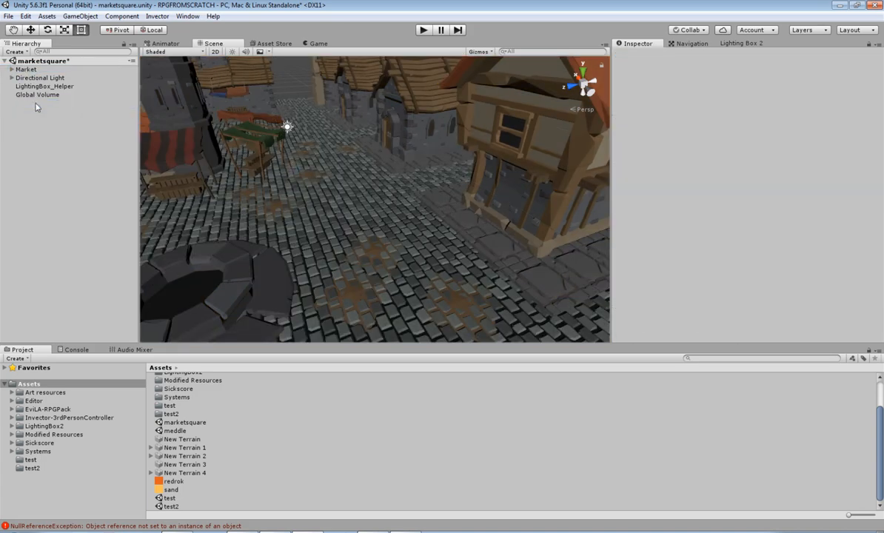
# Step: Frame the Market object, inspect a cobblestone tile at the square's outer edge, and collapse Market's Cube group
pyautogui.doubleClick(25, 69)
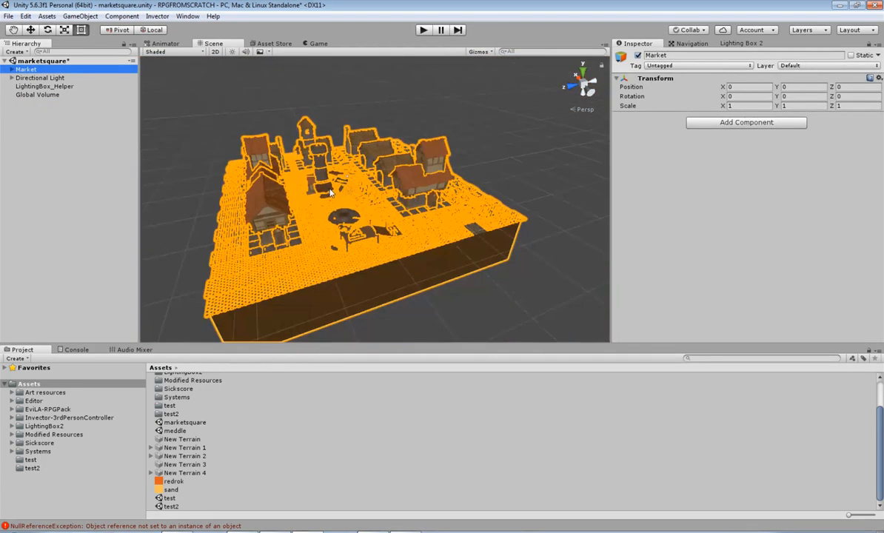
pyautogui.moveTo(583, 159); pyautogui.dragTo(391, 178, button='right')
pyautogui.press('w')
pyautogui.press('d')
pyautogui.click(324, 216)
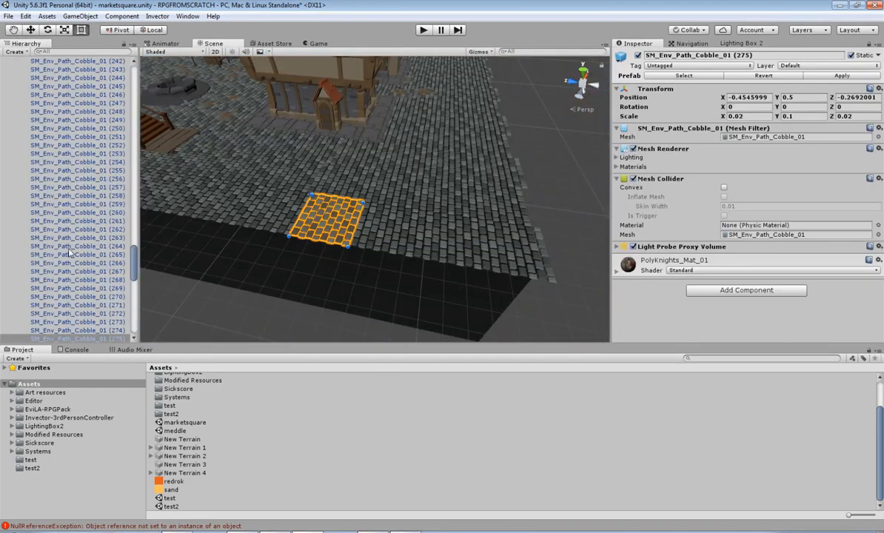
pyautogui.scroll(-3, 71, 253)
pyautogui.moveTo(134, 270); pyautogui.dragTo(42, 89)
pyautogui.press('w')
pyautogui.click(20, 78)
# Step: Create a prefab of the whole Market object in the Modified Resources folder
pyautogui.doubleClick(26, 69)
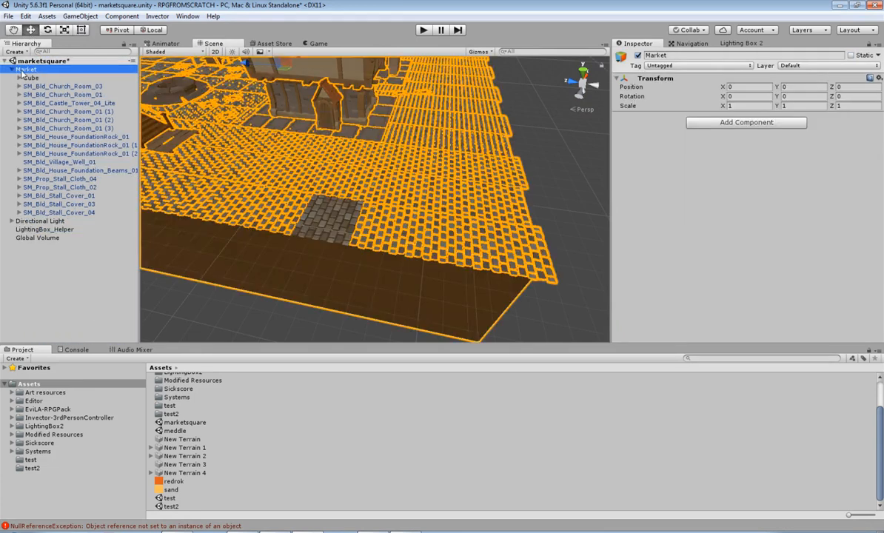
pyautogui.moveTo(386, 173); pyautogui.dragTo(434, 192, button='middle')
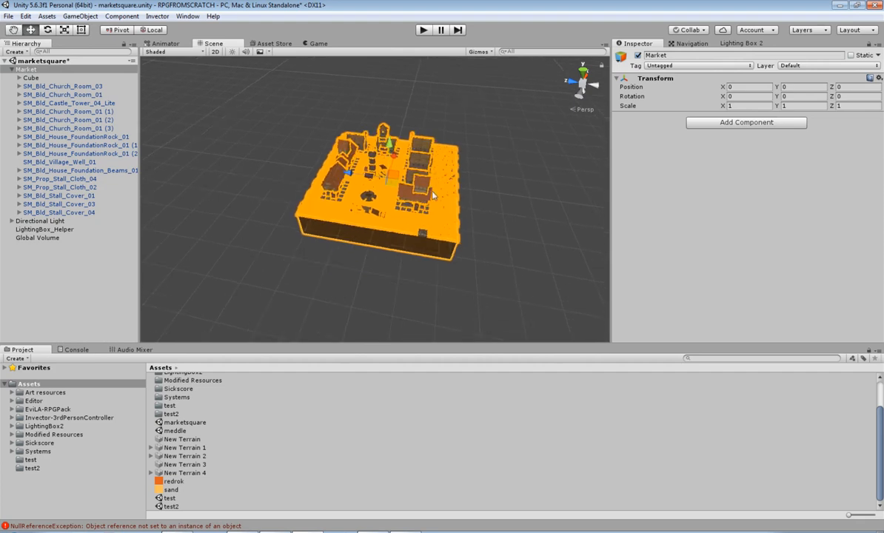
pyautogui.scroll(4, 435, 194)
pyautogui.moveTo(435, 194); pyautogui.dragTo(477, 226, button='right')
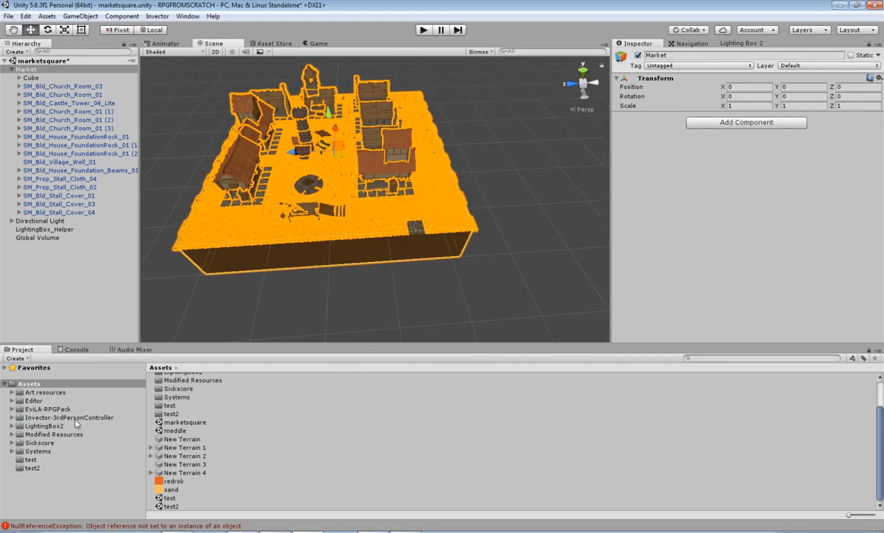
pyautogui.click(29, 436)
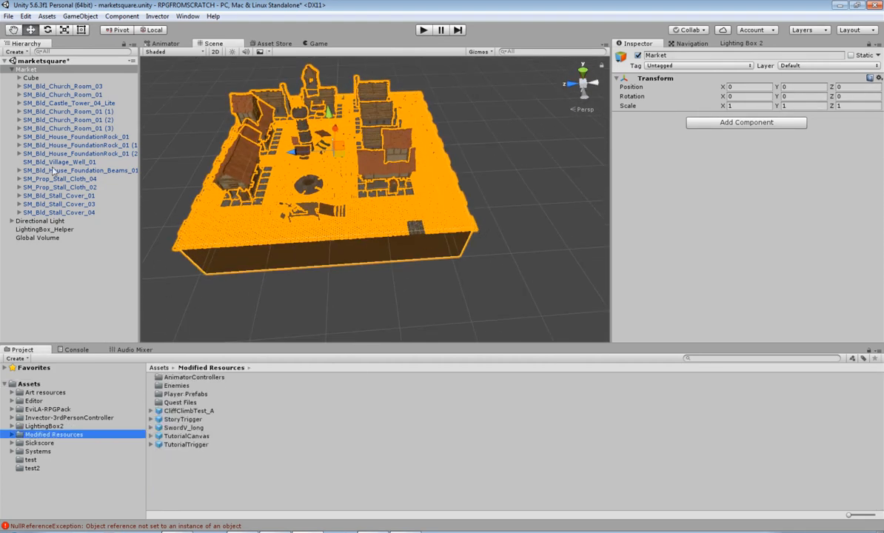
pyautogui.moveTo(25, 72); pyautogui.dragTo(180, 438)
# Step: Inspect the Market prefab in an enlarged, rotated preview, and give the scene view back most of its width
pyautogui.moveTo(725, 304); pyautogui.dragTo(744, 309)
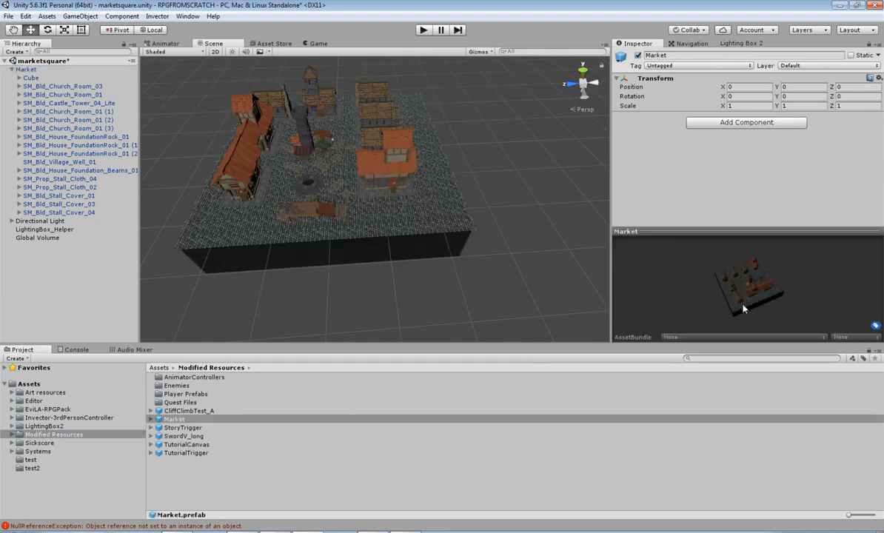
pyautogui.moveTo(770, 233); pyautogui.dragTo(770, 95)
pyautogui.moveTo(612, 205); pyautogui.dragTo(291, 215)
pyautogui.moveTo(615, 267); pyautogui.dragTo(439, 247)
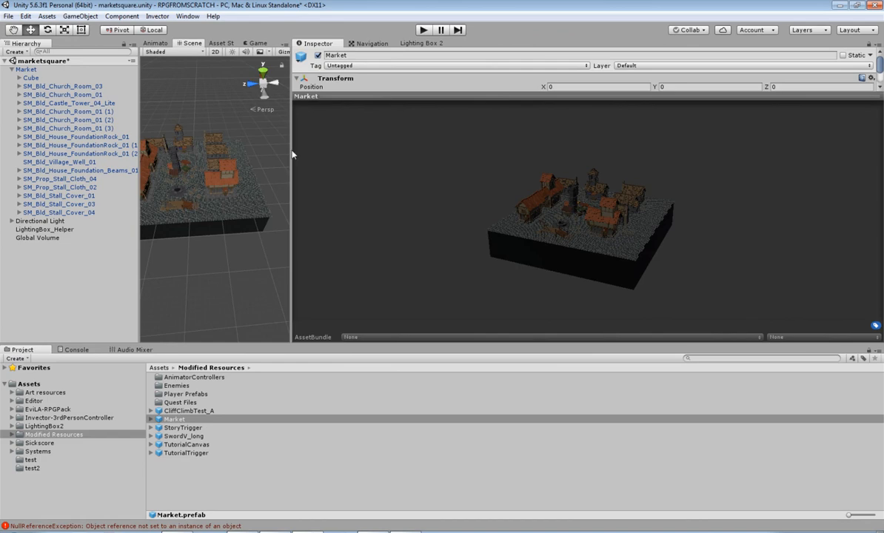
pyautogui.moveTo(292, 152); pyautogui.dragTo(694, 162)
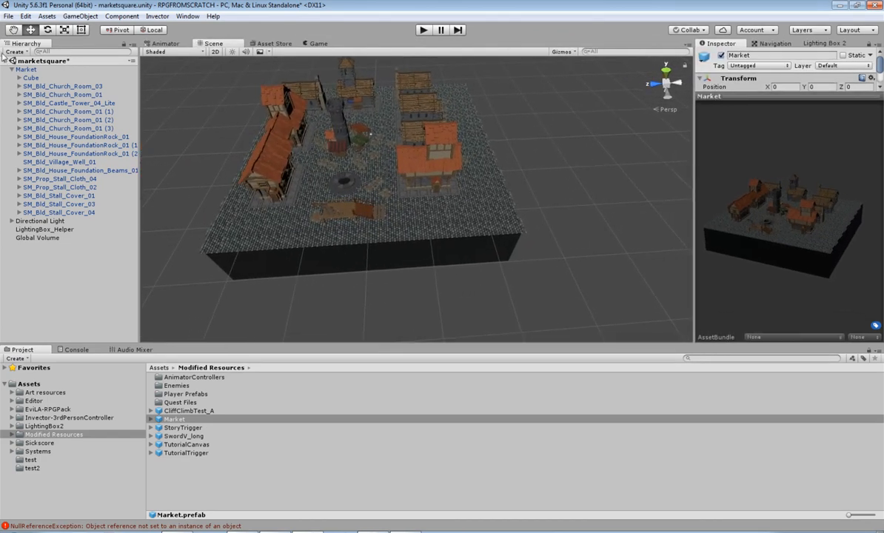
# Step: Open the LevelLoader scene from EviLA-RPGPack's DemoScenes Melee folder without saving the marketsquare changes, and bring its arena into view
pyautogui.click(28, 385)
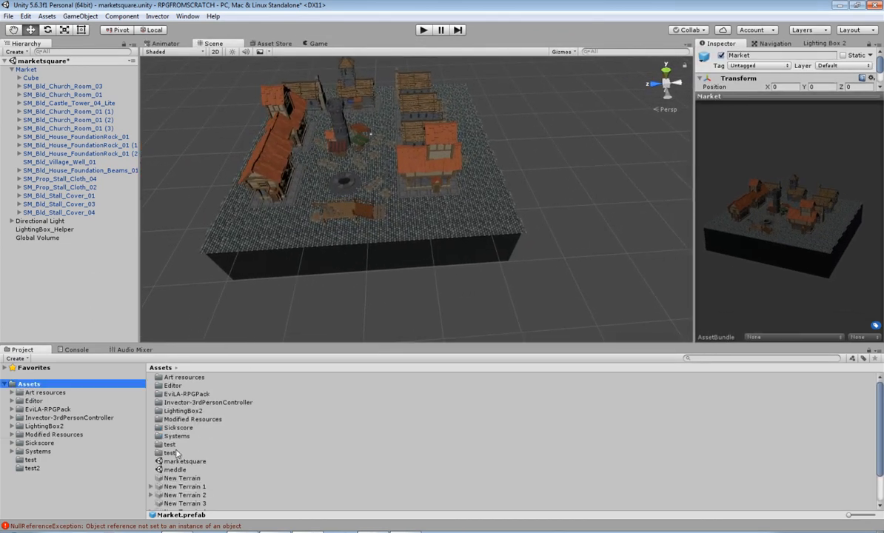
pyautogui.doubleClick(187, 395)
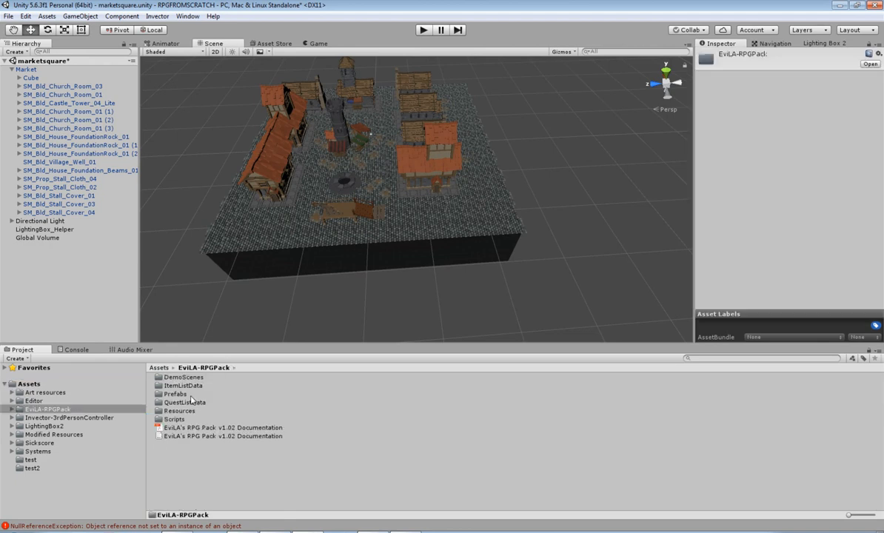
pyautogui.doubleClick(175, 377)
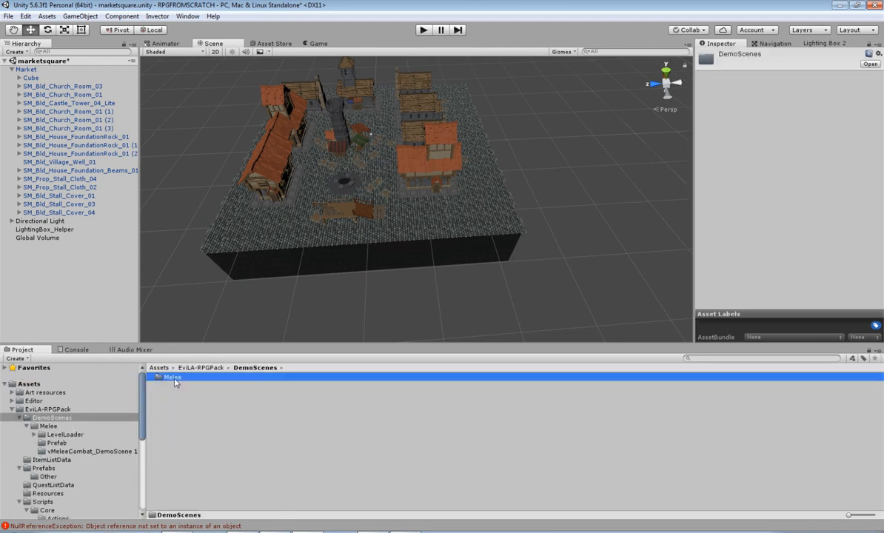
pyautogui.doubleClick(171, 377)
pyautogui.doubleClick(176, 402)
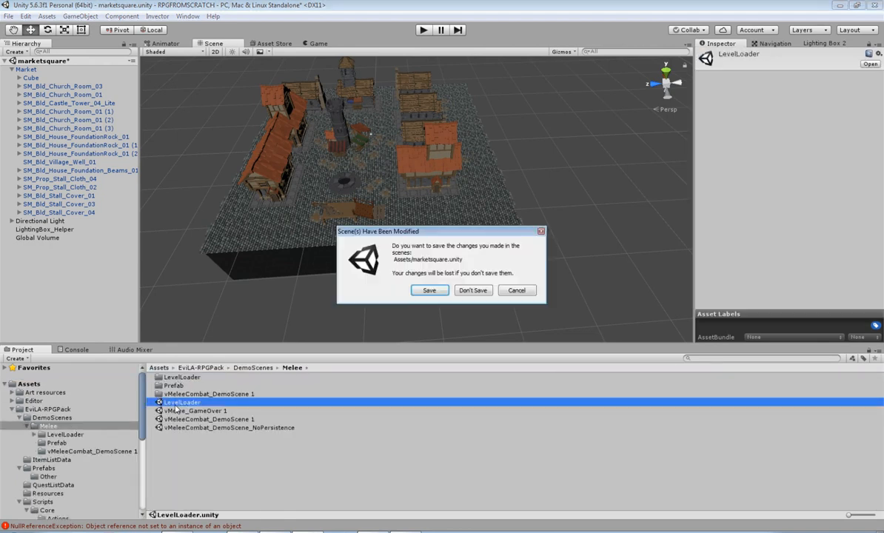
pyautogui.click(473, 290)
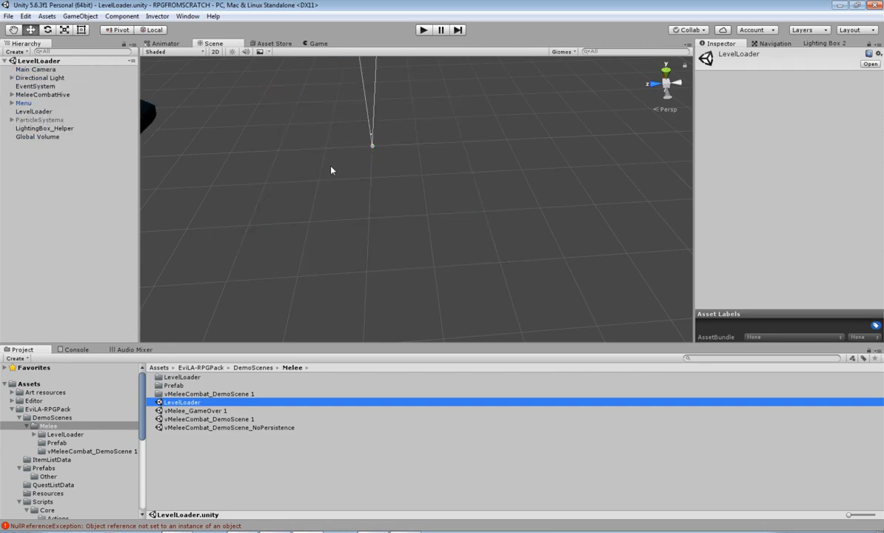
pyautogui.moveTo(331, 170); pyautogui.dragTo(468, 201, button='middle')
pyautogui.scroll(3, 359, 208)
pyautogui.moveTo(359, 208); pyautogui.dragTo(408, 215, button='middle')
pyautogui.scroll(4, 409, 215)
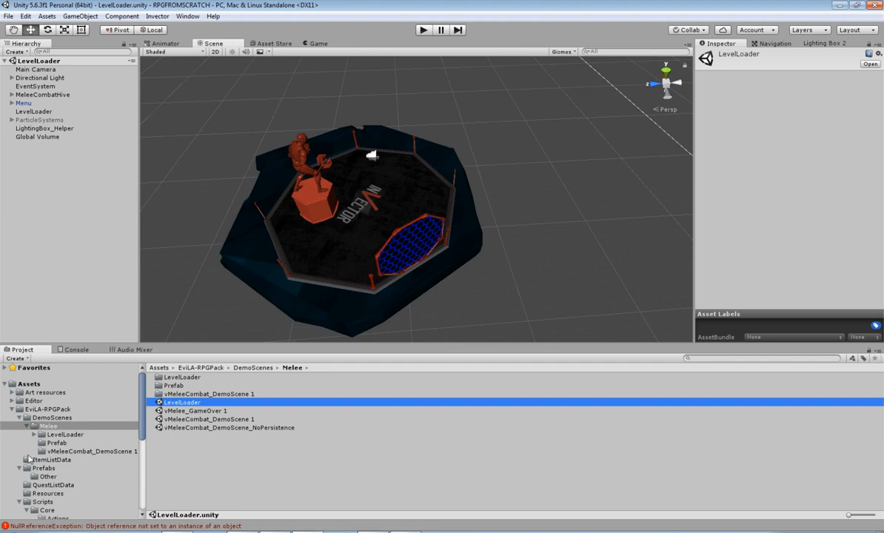
# Step: Add the Market prefab from the Modified Resources folder to the LevelLoader scene
pyautogui.click(12, 408)
pyautogui.click(44, 435)
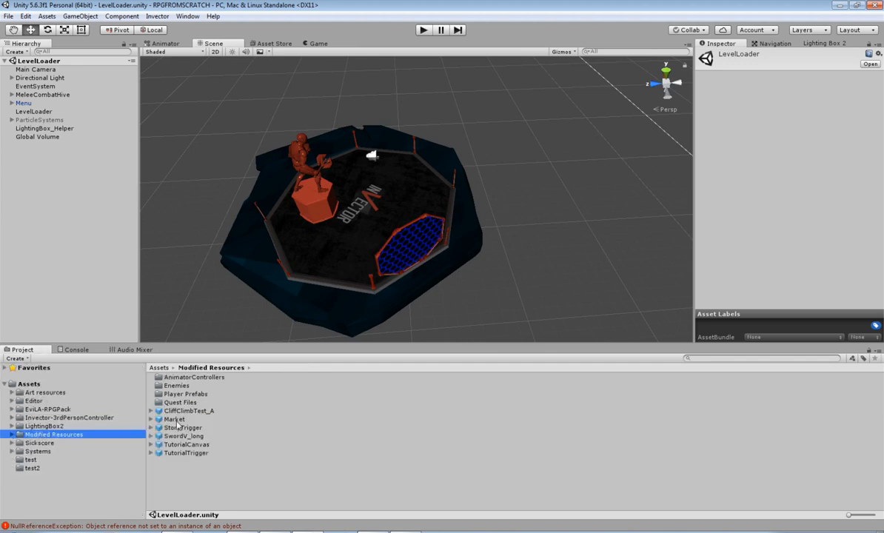
pyautogui.moveTo(174, 419); pyautogui.dragTo(26, 163)
# Step: Move Market over the arena so its cobbled square surrounds the platform, at about X -5.03, Y 11.9, Z 42.47
pyautogui.scroll(-3, 434, 201)
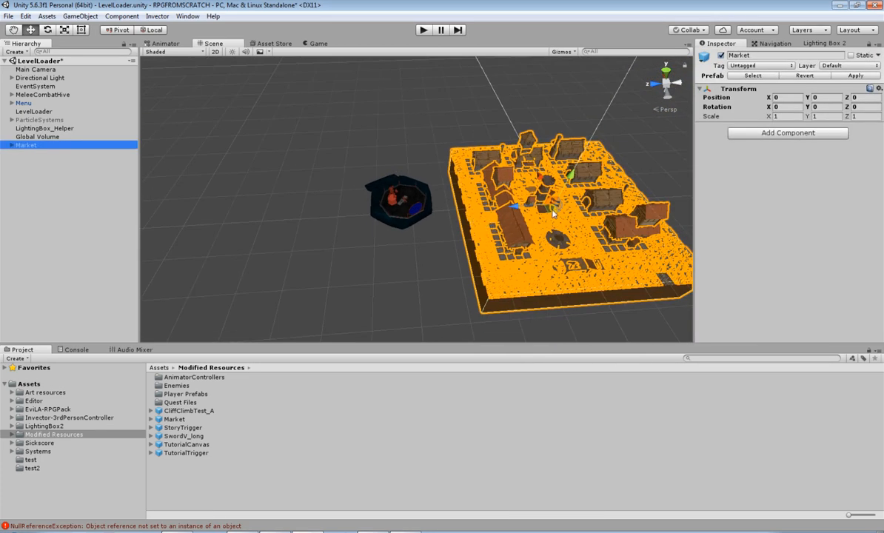
pyautogui.moveTo(518, 200); pyautogui.dragTo(414, 207)
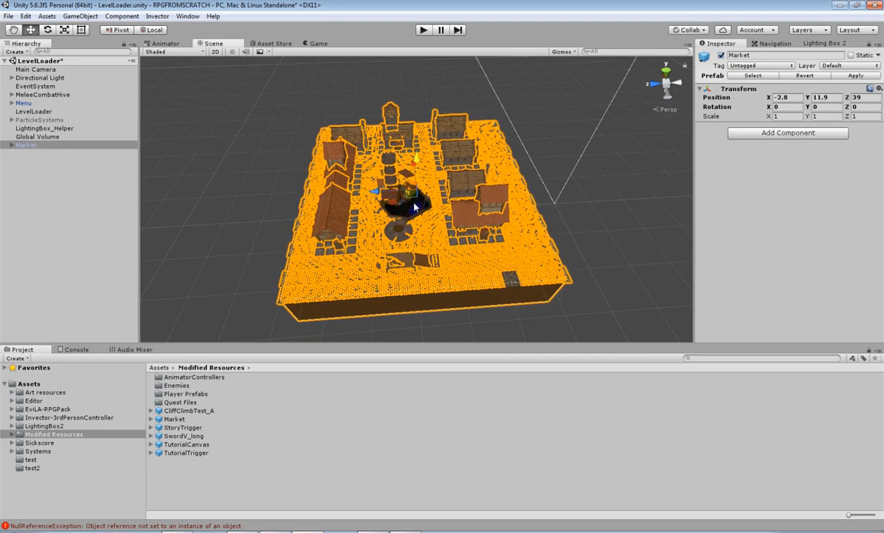
pyautogui.scroll(-3, 414, 208)
pyautogui.scroll(10, 414, 207)
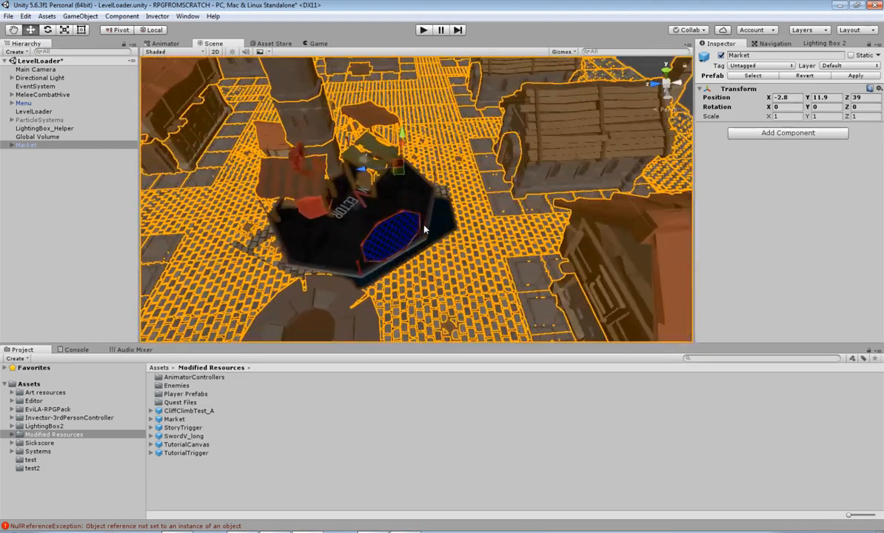
pyautogui.moveTo(402, 171); pyautogui.dragTo(354, 195)
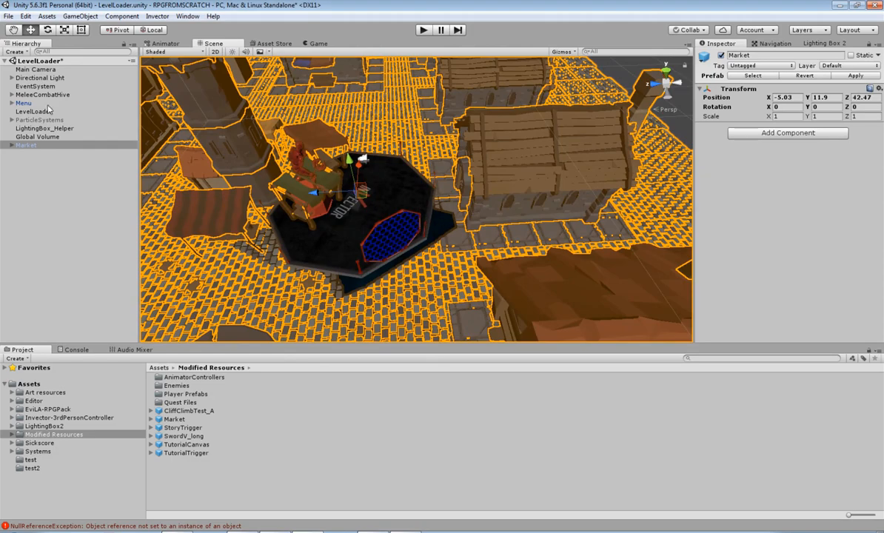
# Step: Check how the arena sits in the market square and deactivate the MeleeCombatHive object
pyautogui.moveTo(393, 254); pyautogui.dragTo(430, 246, button='right')
pyautogui.moveTo(431, 246); pyautogui.dragTo(421, 128, button='middle')
pyautogui.moveTo(421, 128); pyautogui.dragTo(454, 115, button='right')
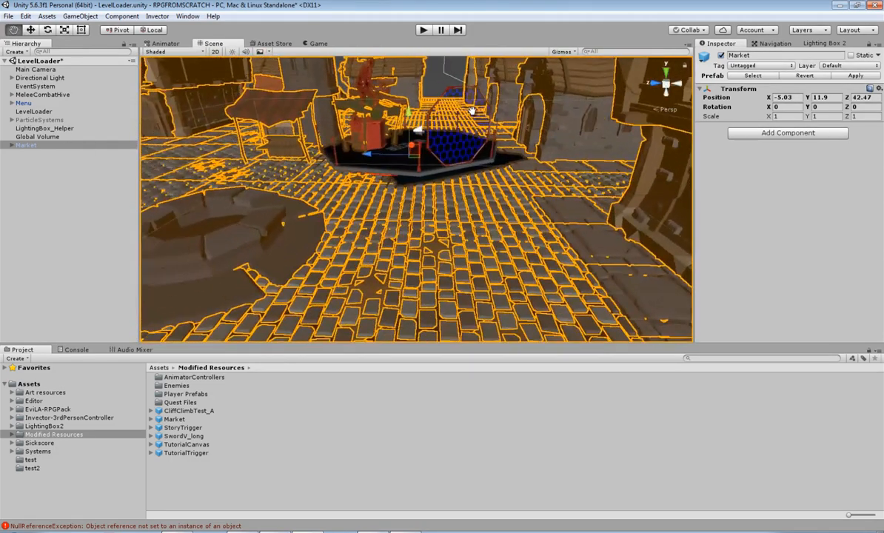
pyautogui.moveTo(453, 115); pyautogui.dragTo(475, 192, button='middle')
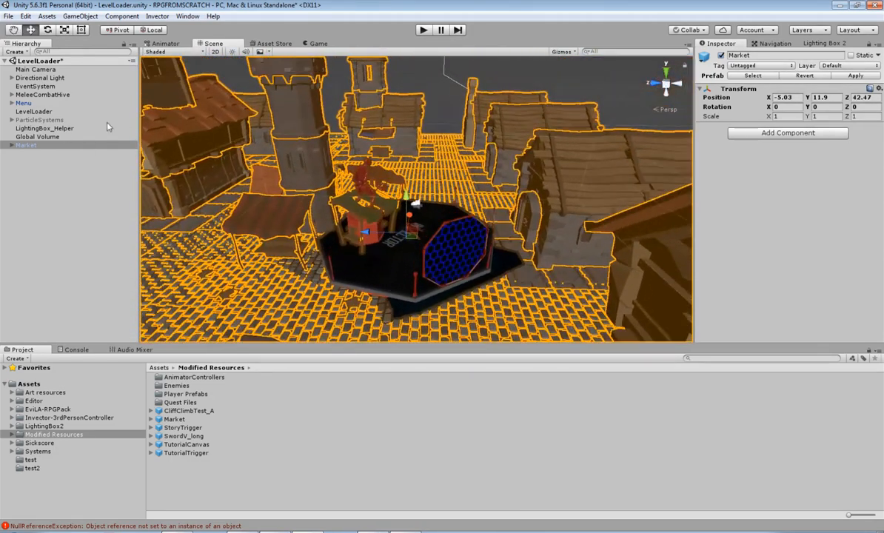
pyautogui.click(33, 95)
pyautogui.click(720, 56)
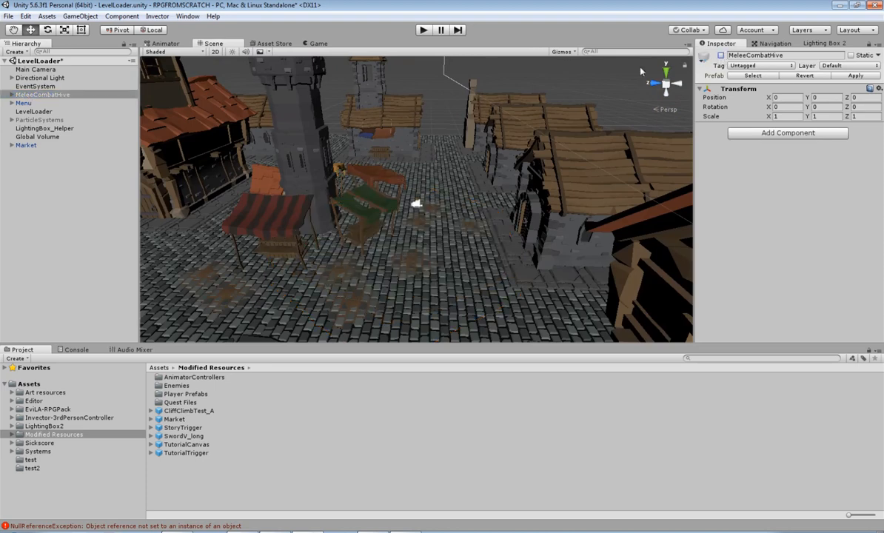
# Step: Play-test the Encardia menu against the Market backdrop, start a new game, and stop the test
pyautogui.click(423, 30)
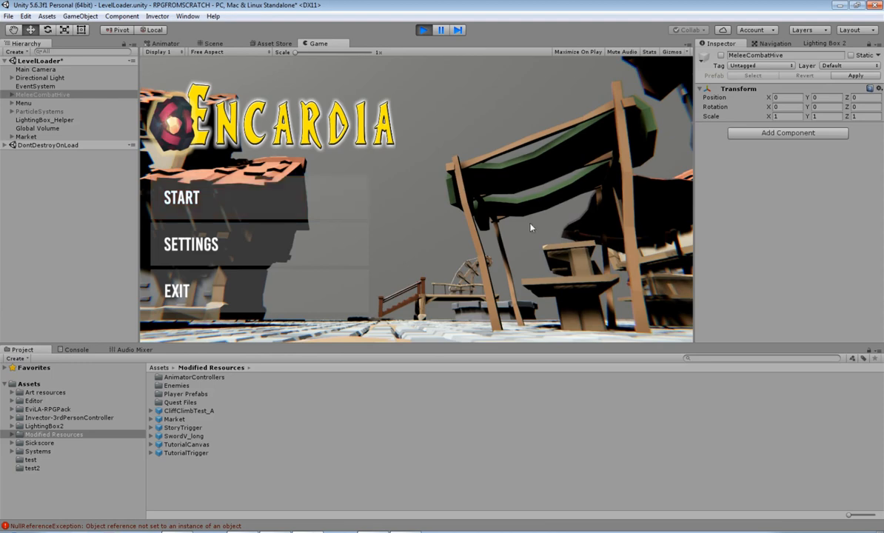
pyautogui.click(215, 206)
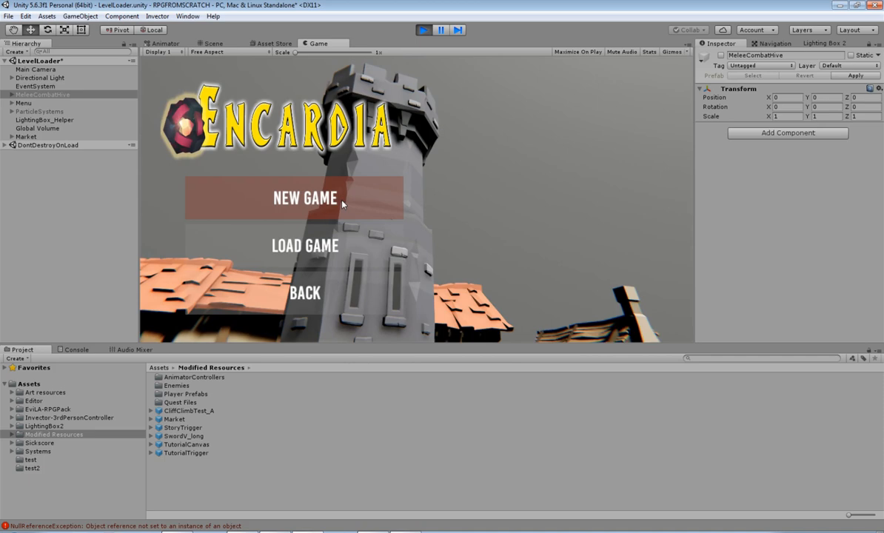
pyautogui.click(328, 211)
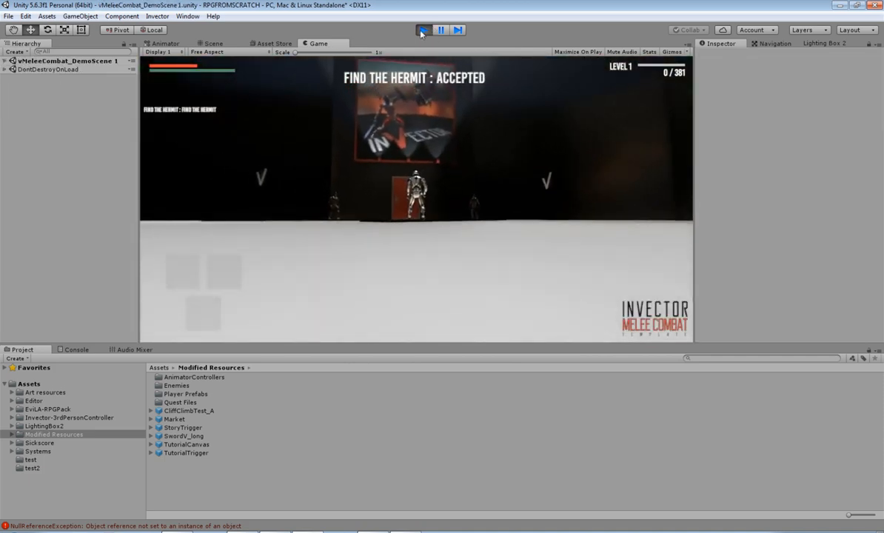
pyautogui.click(421, 30)
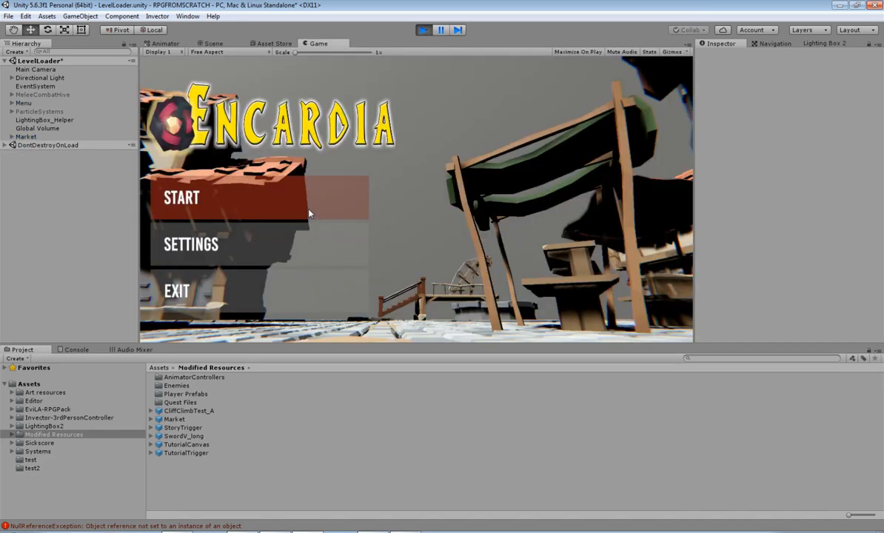
# Step: Run the menu again, check the backdrop on the Settings, Exit confirmation and Start screens, and stop playing
pyautogui.click(223, 252)
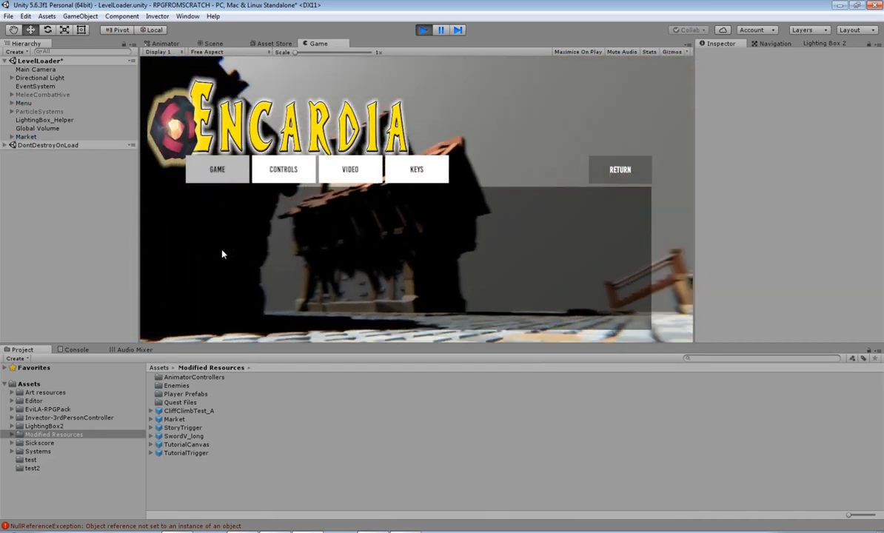
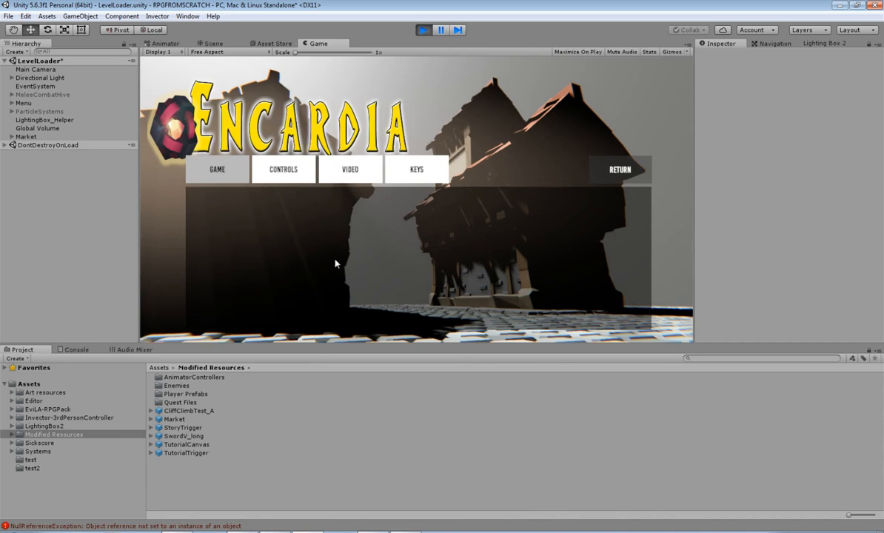
pyautogui.click(576, 166)
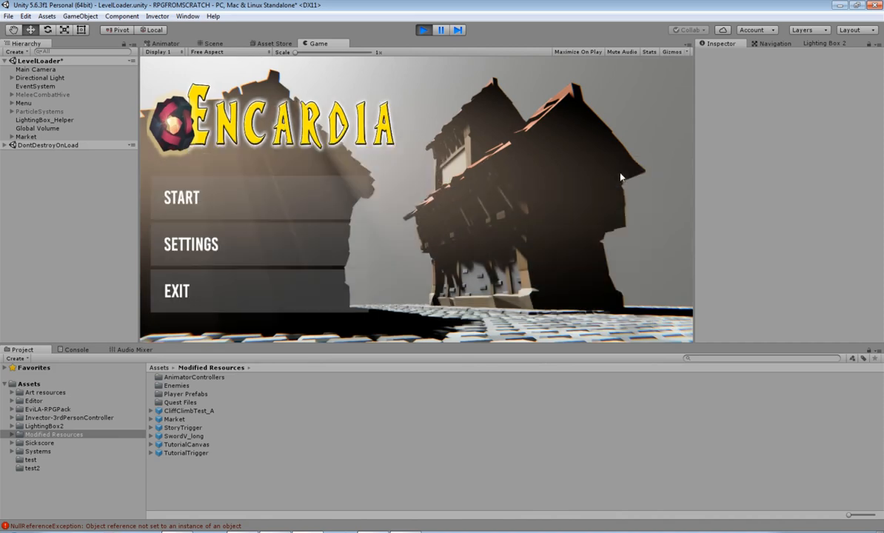
pyautogui.click(211, 285)
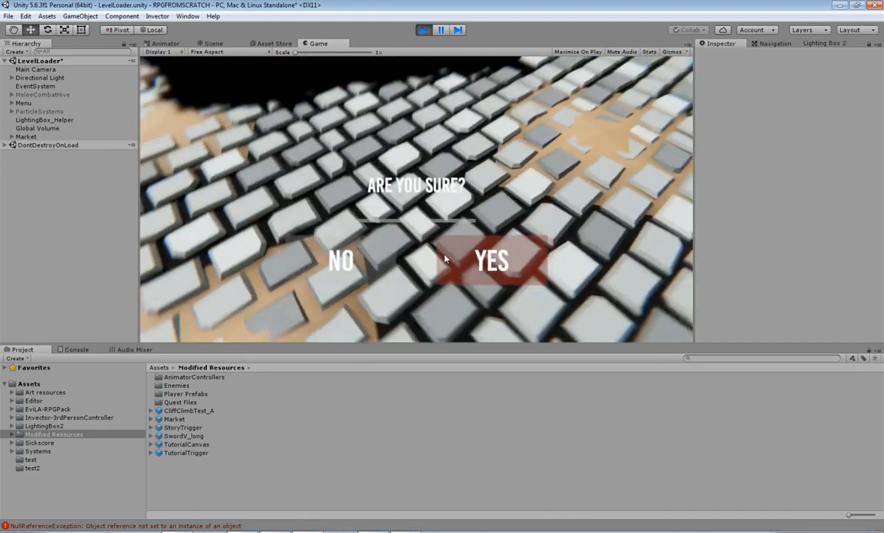
pyautogui.click(342, 259)
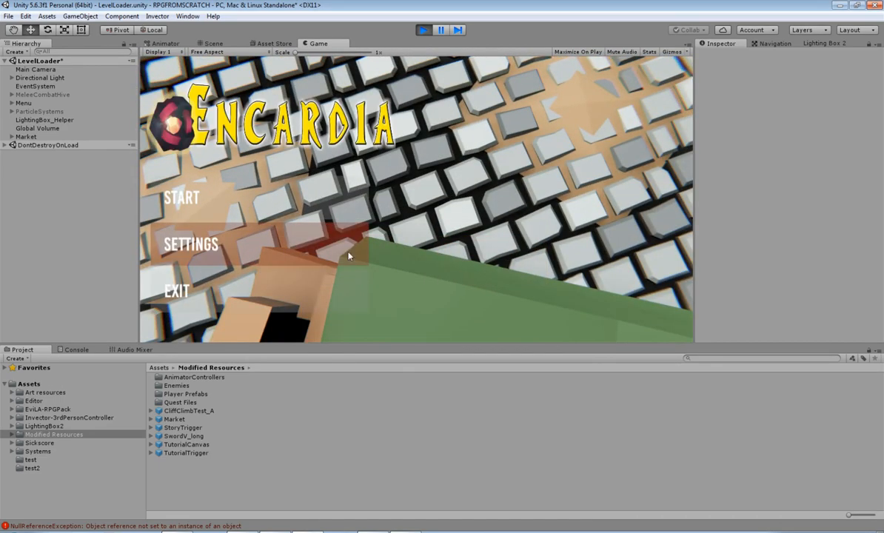
pyautogui.click(224, 191)
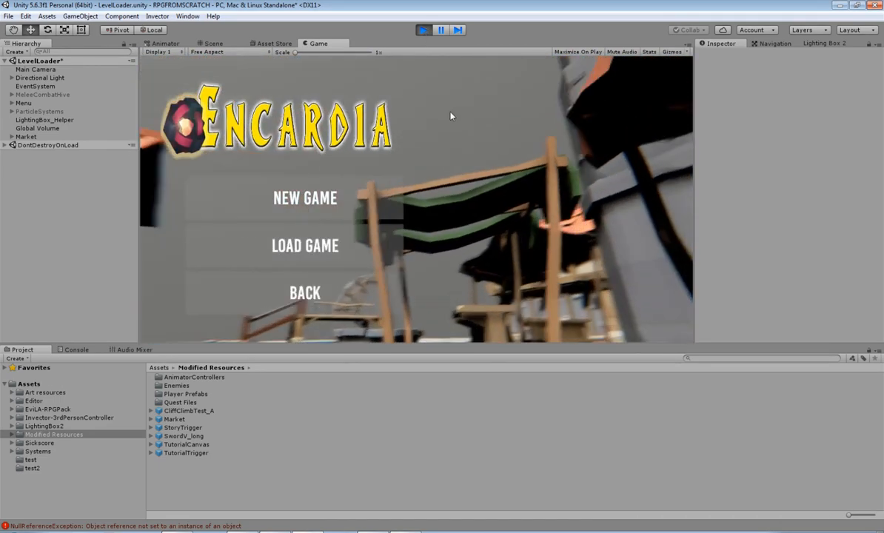
pyautogui.click(423, 30)
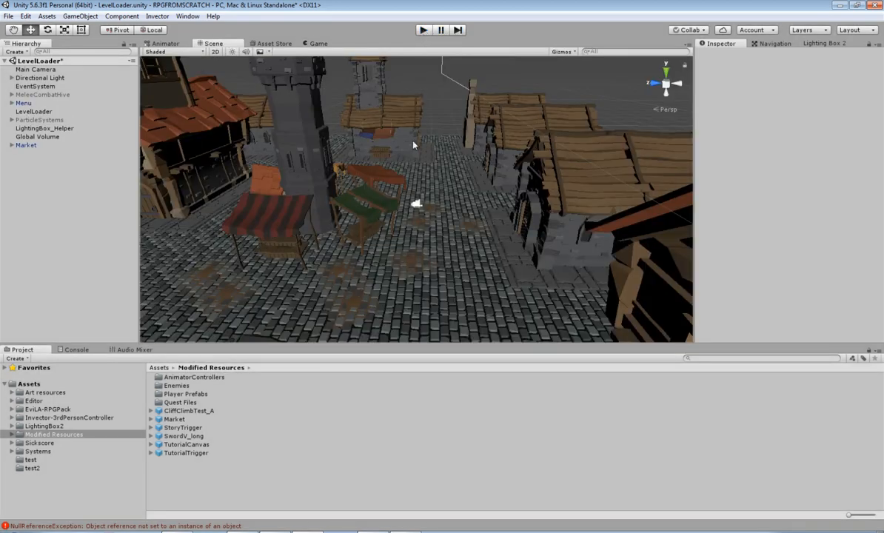
# Step: Rotate Market to about -42.13° around Y and move it to about X -5.55, Y 10.88, Z 45.03
pyautogui.scroll(-2, 236, 226)
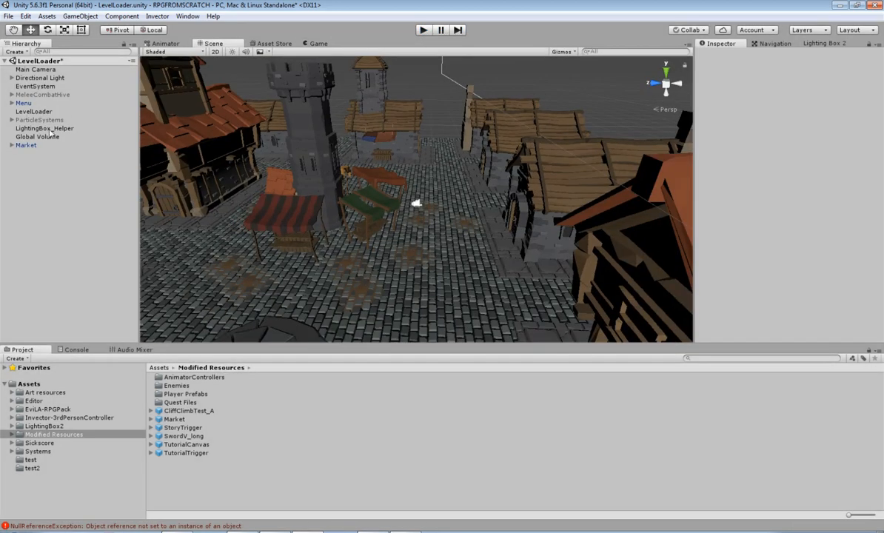
pyautogui.click(23, 103)
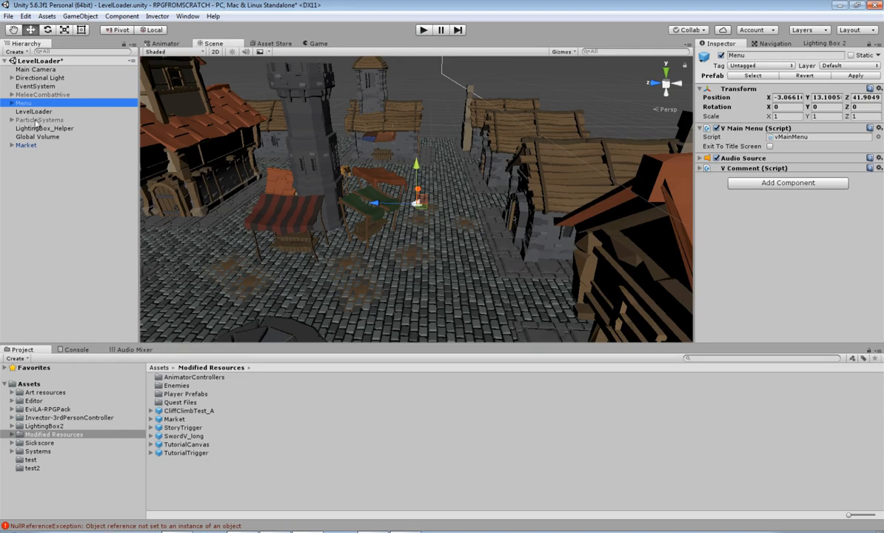
pyautogui.click(26, 145)
pyautogui.click(48, 31)
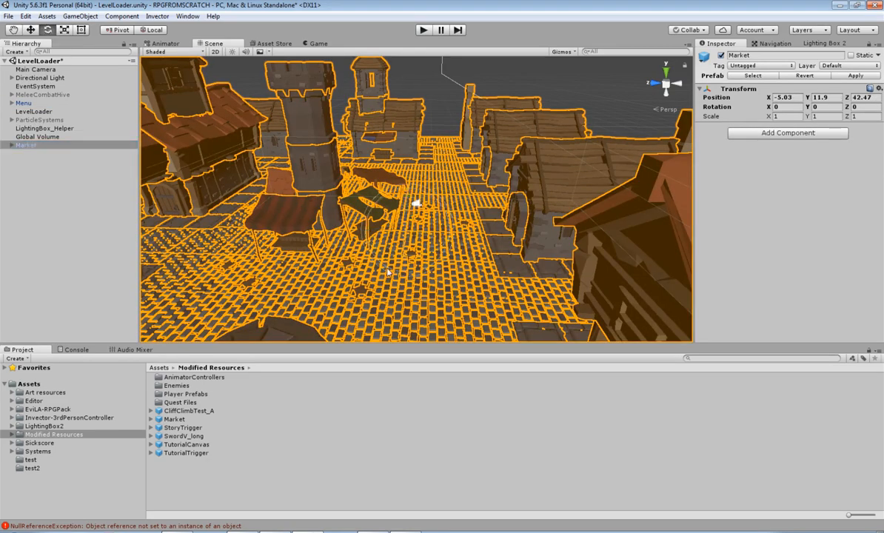
pyautogui.moveTo(404, 258); pyautogui.dragTo(461, 258)
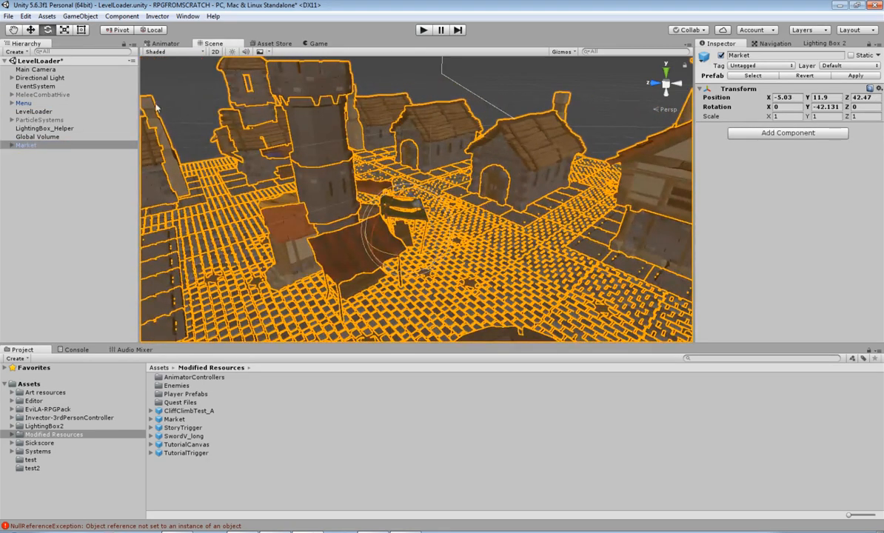
pyautogui.click(29, 31)
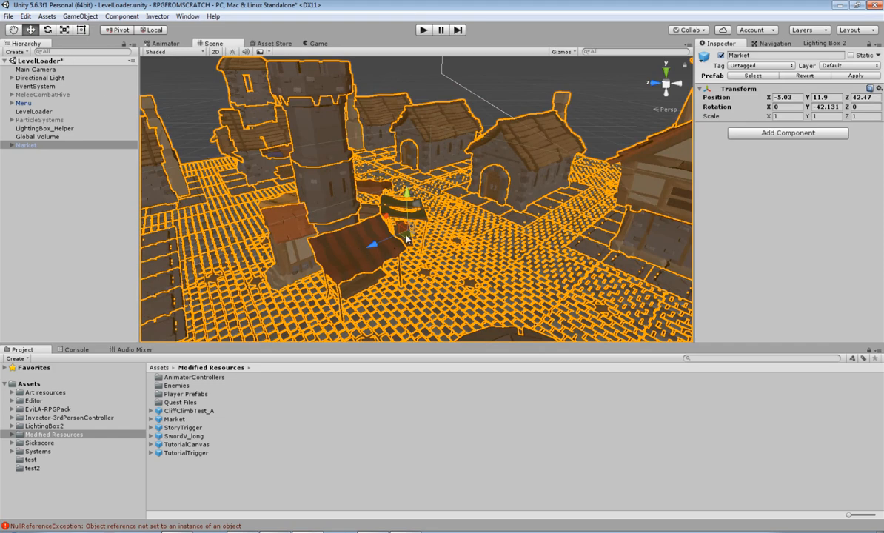
pyautogui.moveTo(407, 238); pyautogui.dragTo(365, 210)
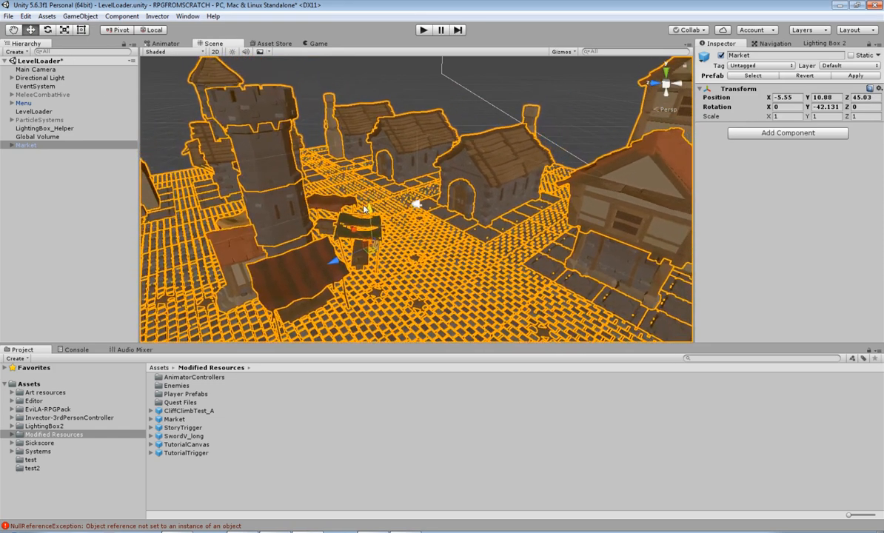
# Step: Play the scene and check the rotated Market behind the Start and Load Game screens, returning to the main menu
pyautogui.click(423, 30)
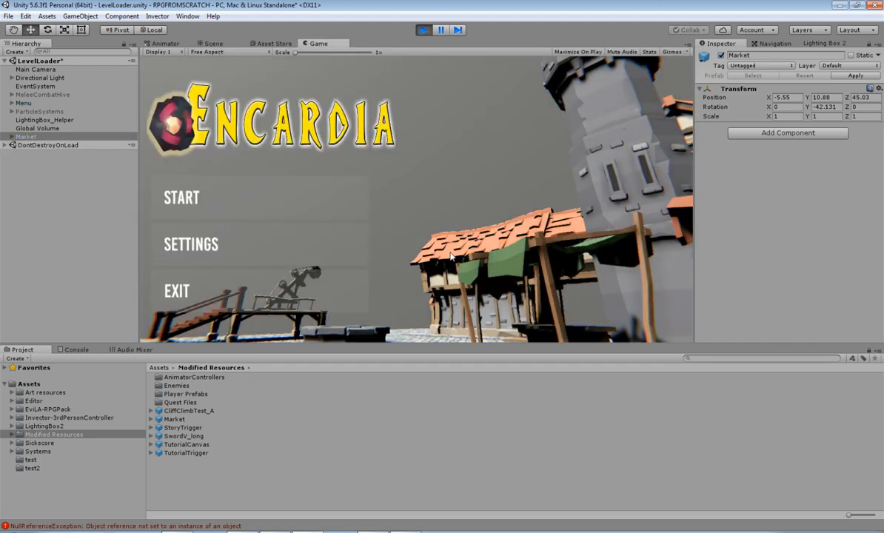
pyautogui.click(231, 202)
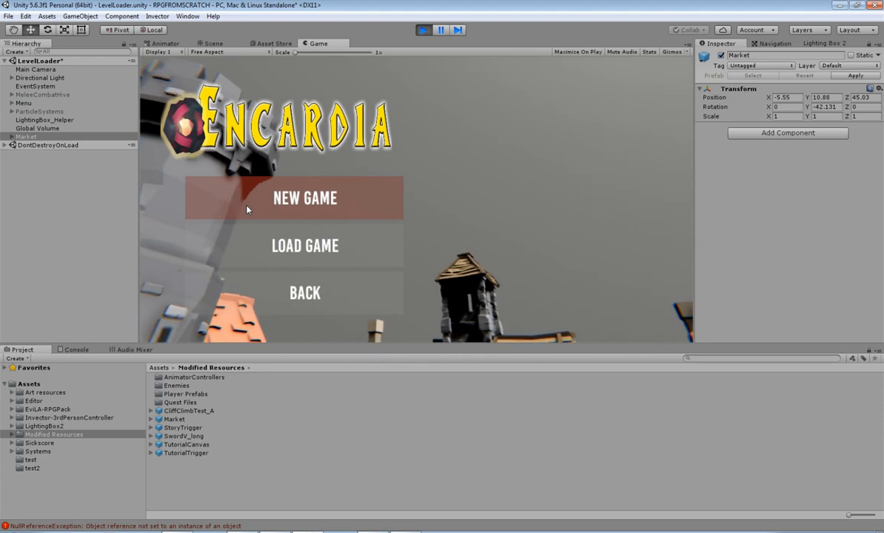
pyautogui.click(324, 255)
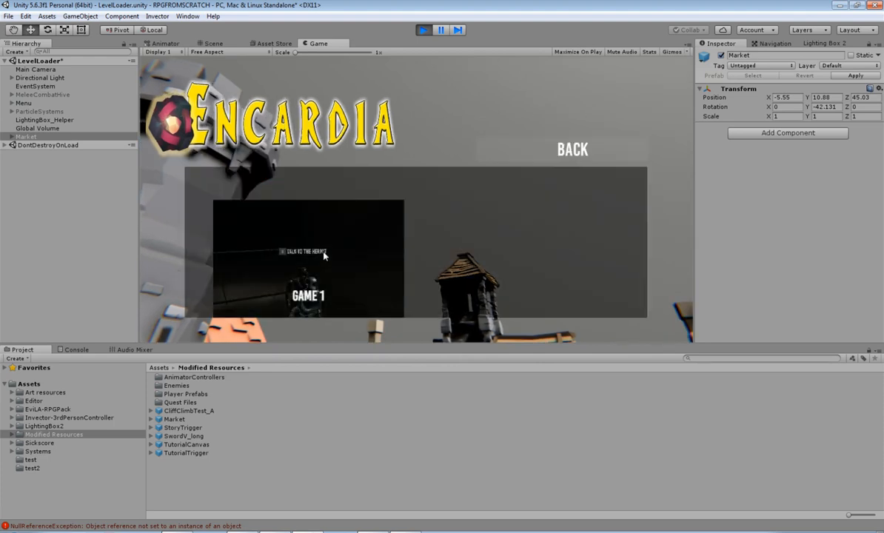
pyautogui.click(608, 148)
pyautogui.click(316, 281)
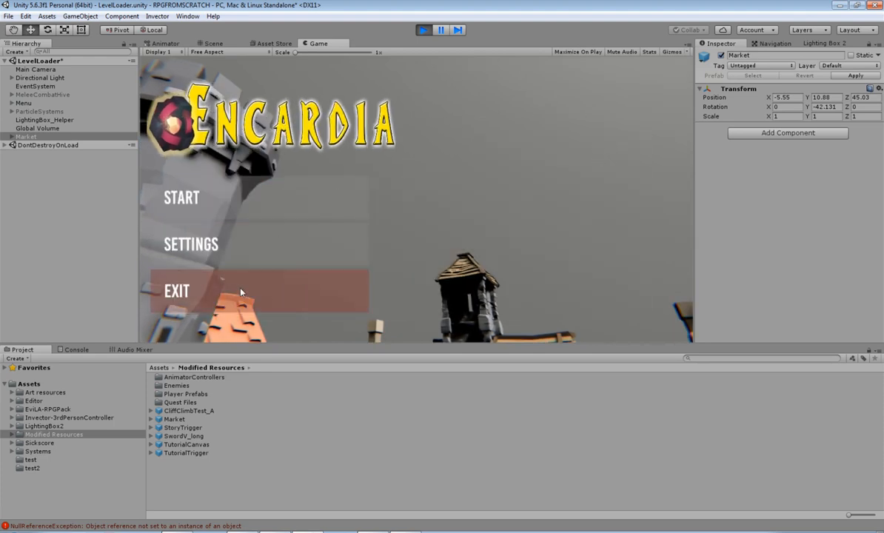
# Step: Check the Market backdrop behind the Settings screen and the Exit confirmation, decline exiting, and stop the play test
pyautogui.click(230, 259)
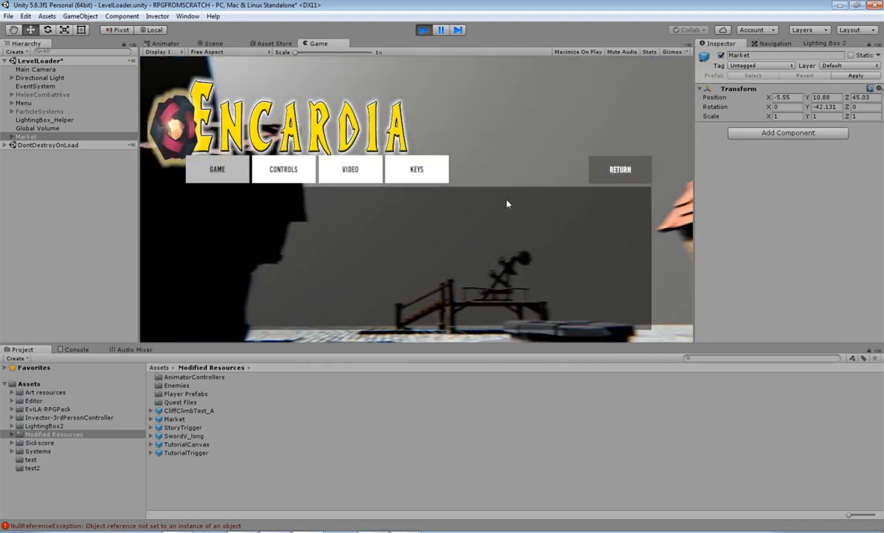
pyautogui.click(607, 177)
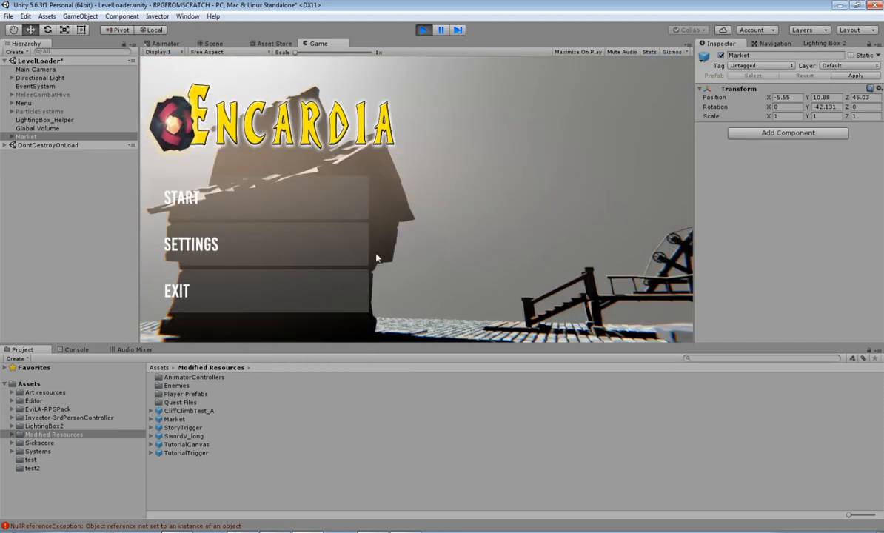
pyautogui.click(226, 296)
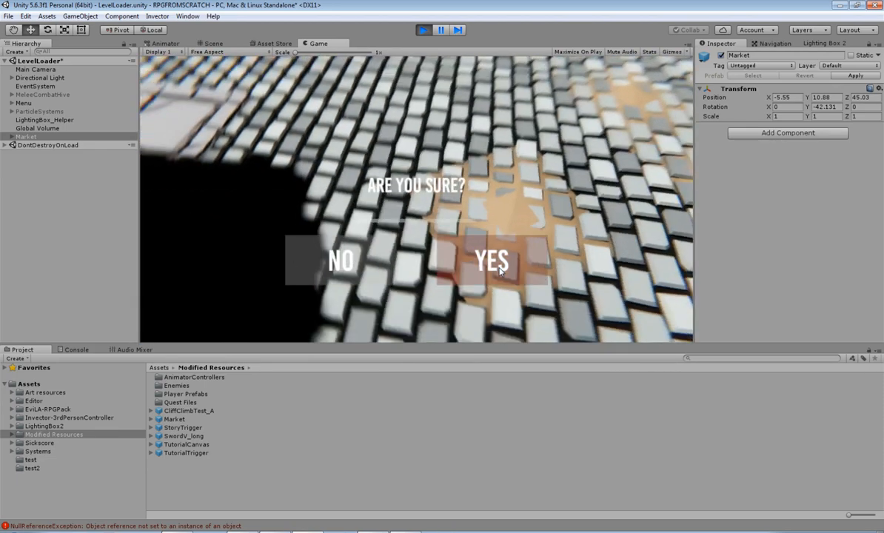
pyautogui.click(318, 263)
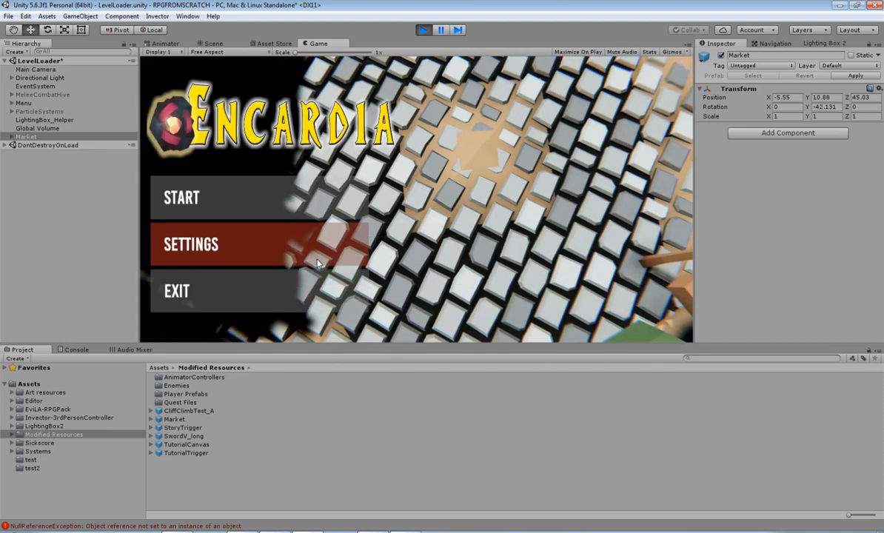
pyautogui.click(423, 30)
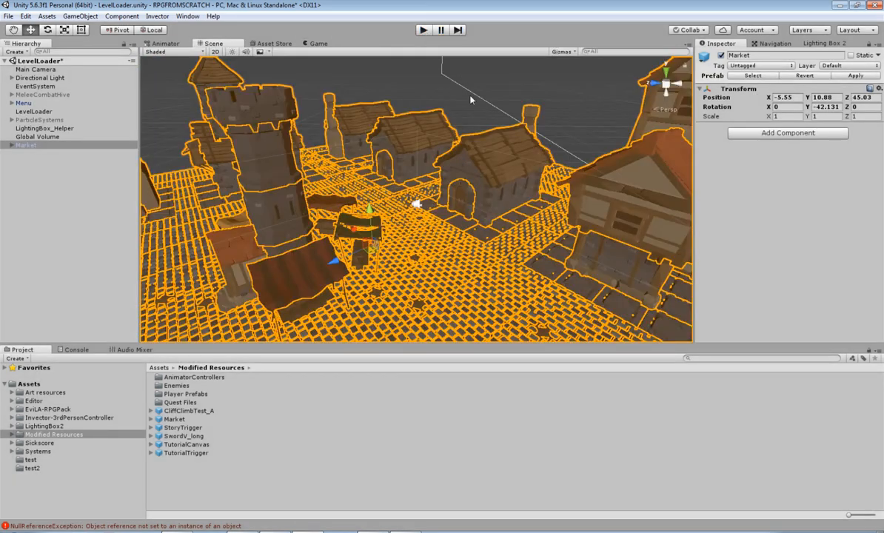
# Step: Examine the rotated Market's buildings, stalls and well from several angles in the scene
pyautogui.press('f')
pyautogui.scroll(4, 429, 204)
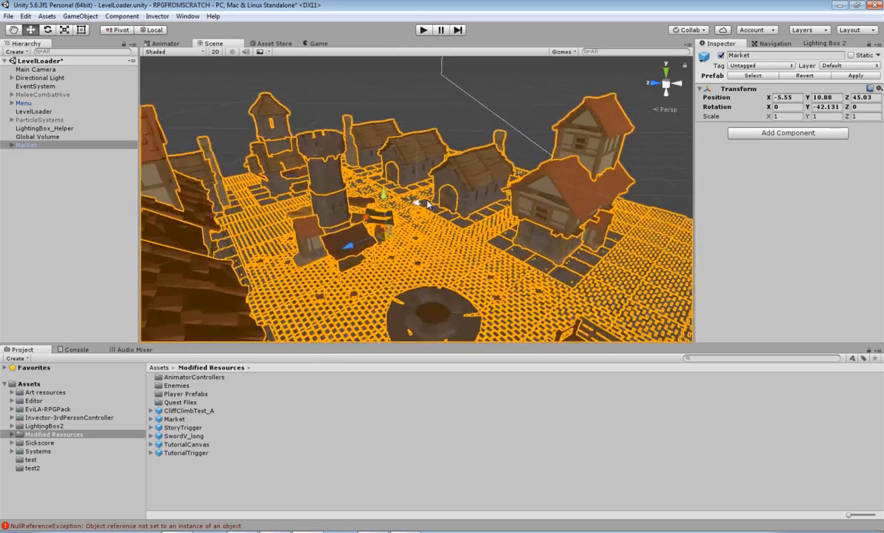
pyautogui.click(461, 113)
pyautogui.keyDown('alt'); pyautogui.moveTo(514, 183); pyautogui.dragTo(412, 236); pyautogui.keyUp('alt')
pyautogui.moveTo(412, 235); pyautogui.dragTo(461, 206, button='middle')
pyautogui.scroll(-4, 462, 207)
pyautogui.moveTo(461, 207); pyautogui.dragTo(543, 198, button='right')
pyautogui.scroll(5, 453, 212)
pyautogui.moveTo(542, 198); pyautogui.dragTo(510, 213, button='middle')
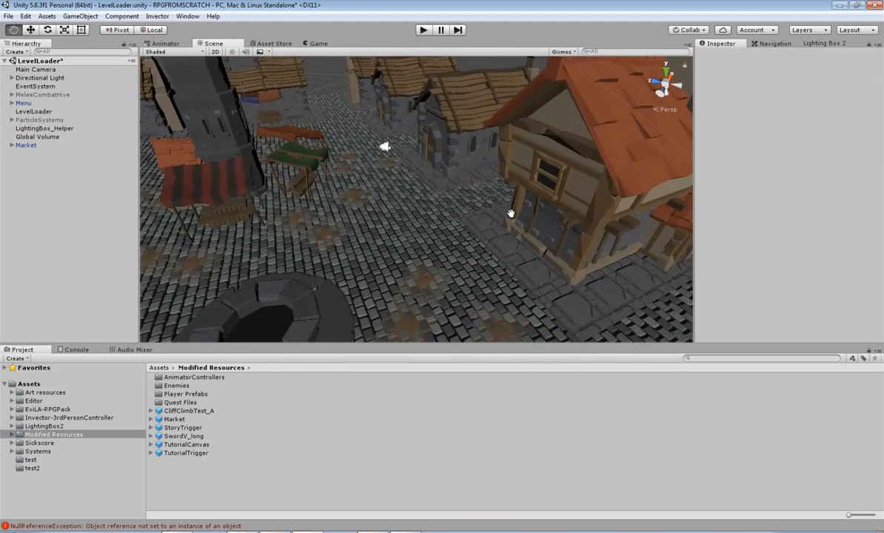
# Step: Open Lighting Box 2's Scene settings, collapse Ambient Settings, and set the sun intensity to 1.03
pyautogui.click(44, 128)
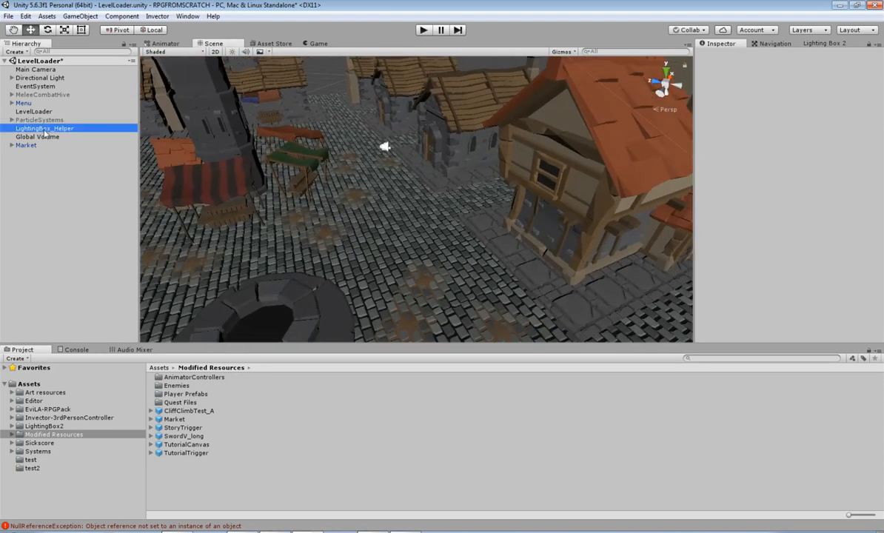
pyautogui.click(820, 44)
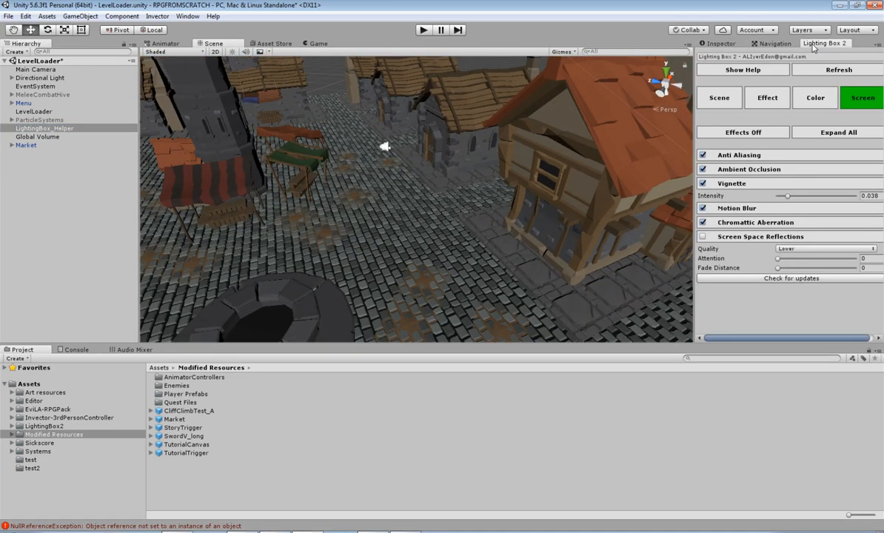
pyautogui.click(720, 103)
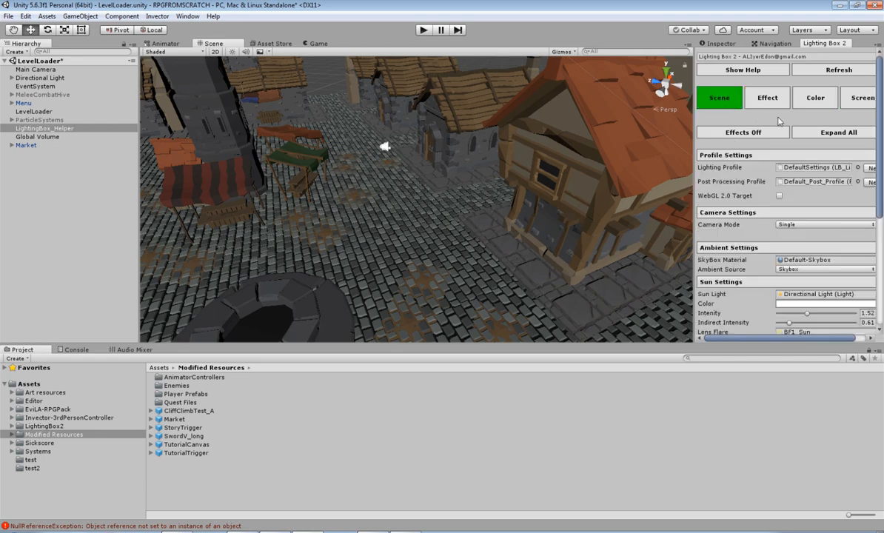
pyautogui.scroll(-3, 744, 186)
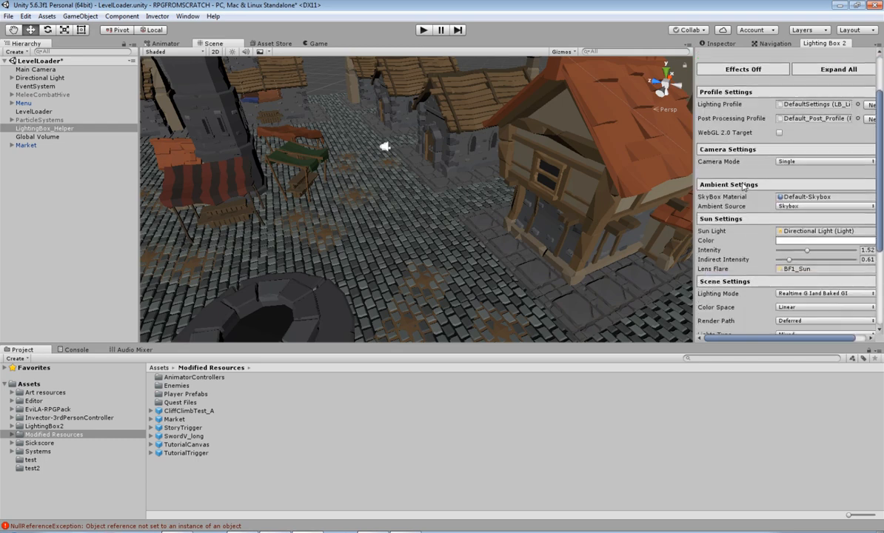
pyautogui.click(819, 207)
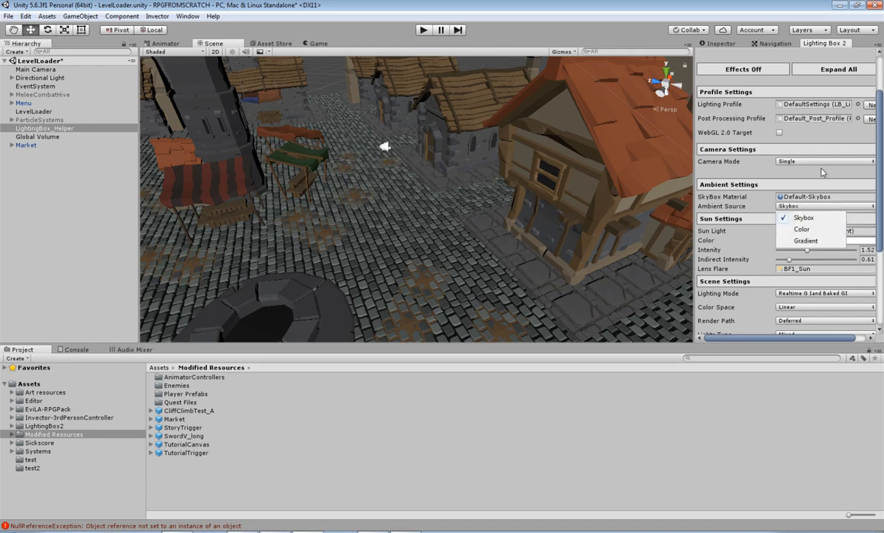
pyautogui.click(780, 185)
pyautogui.moveTo(805, 229); pyautogui.dragTo(800, 231)
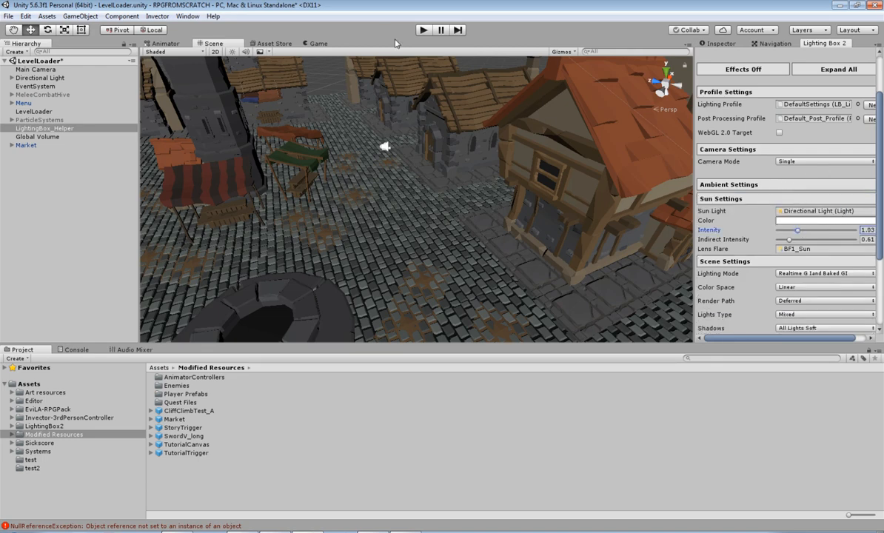
# Step: Play the menu scene and set the sun intensity to 1 and the indirect intensity to 1.51
pyautogui.click(423, 30)
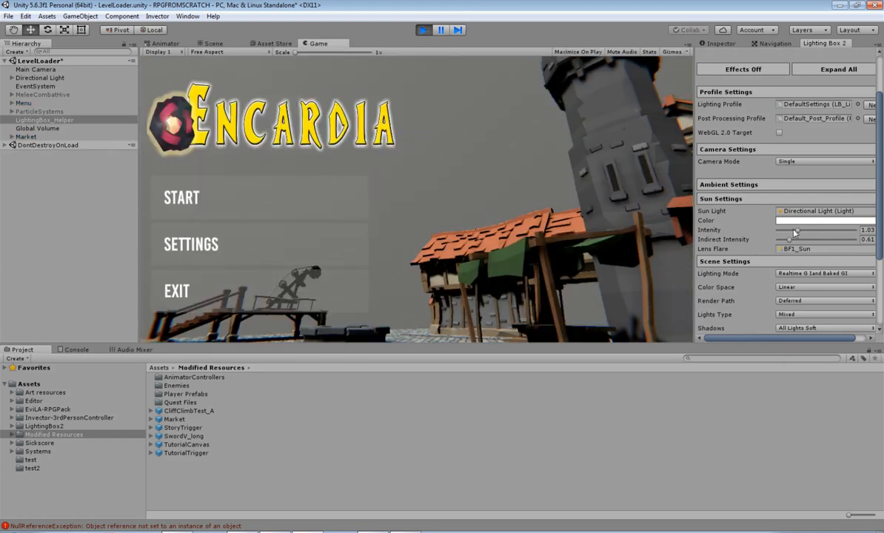
pyautogui.moveTo(795, 231); pyautogui.dragTo(811, 241)
pyautogui.click(802, 249)
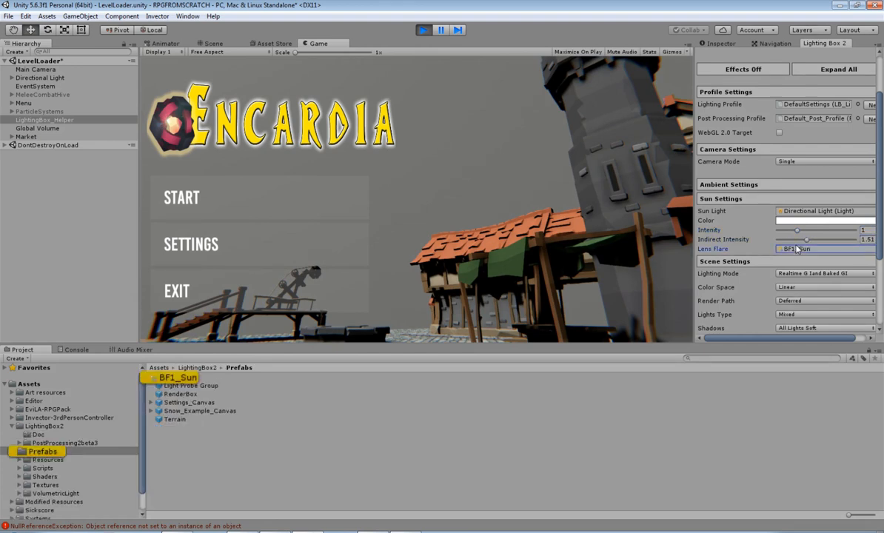
pyautogui.click(815, 221)
# Step: Locate the sun's Directional Light object and try its Shadow Type as No Shadows
pyautogui.click(807, 211)
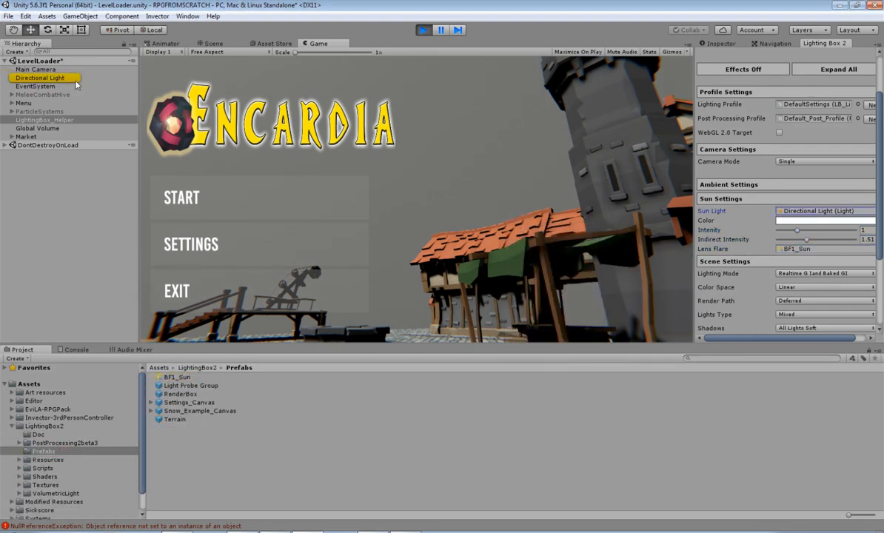
pyautogui.click(50, 78)
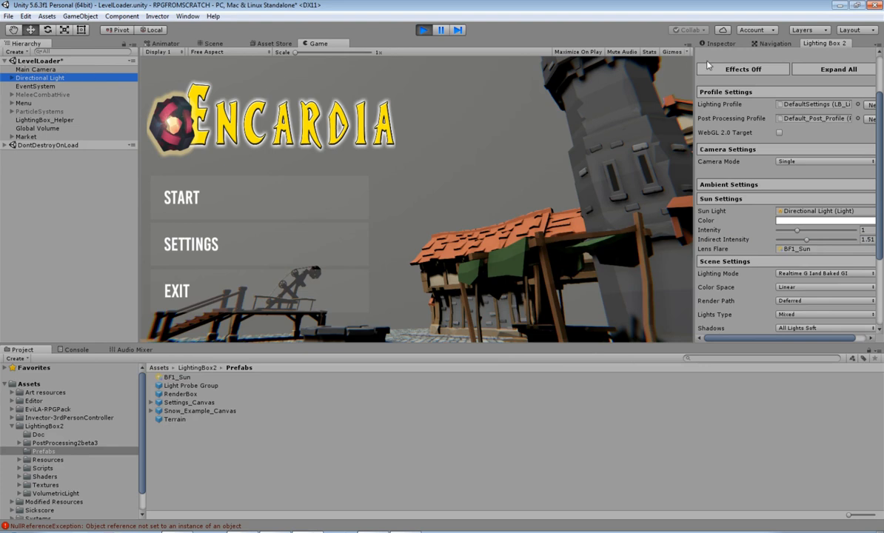
pyautogui.click(728, 47)
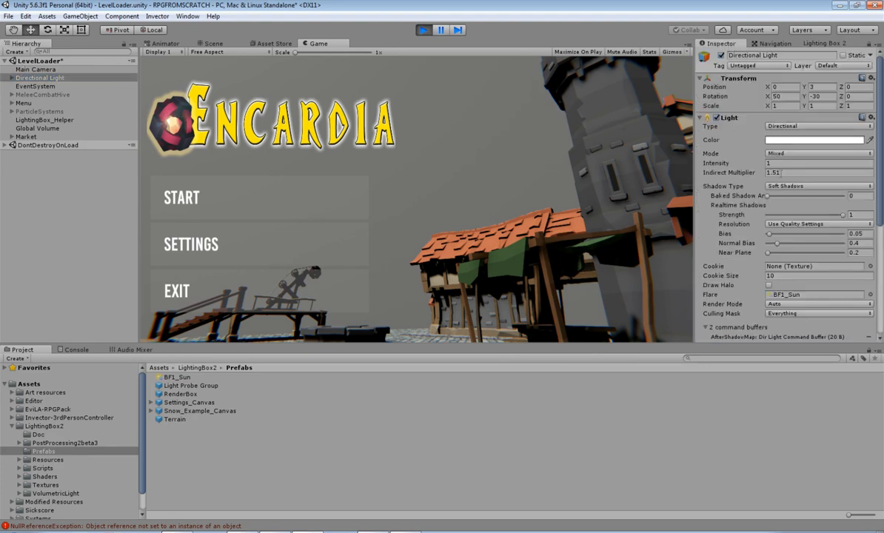
pyautogui.click(794, 188)
pyautogui.click(774, 181)
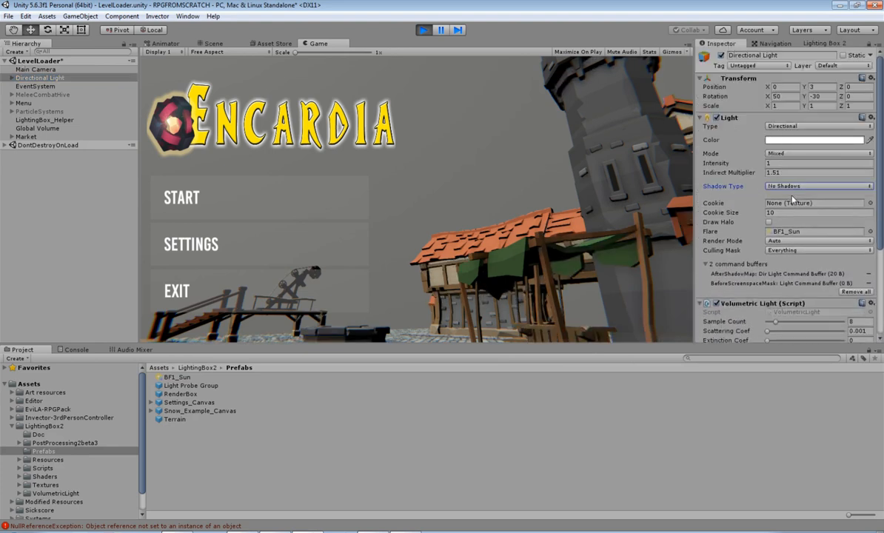
# Step: Check the lighting behind the Start and Load Game screens, return to the main menu, and open Settings
pyautogui.click(228, 206)
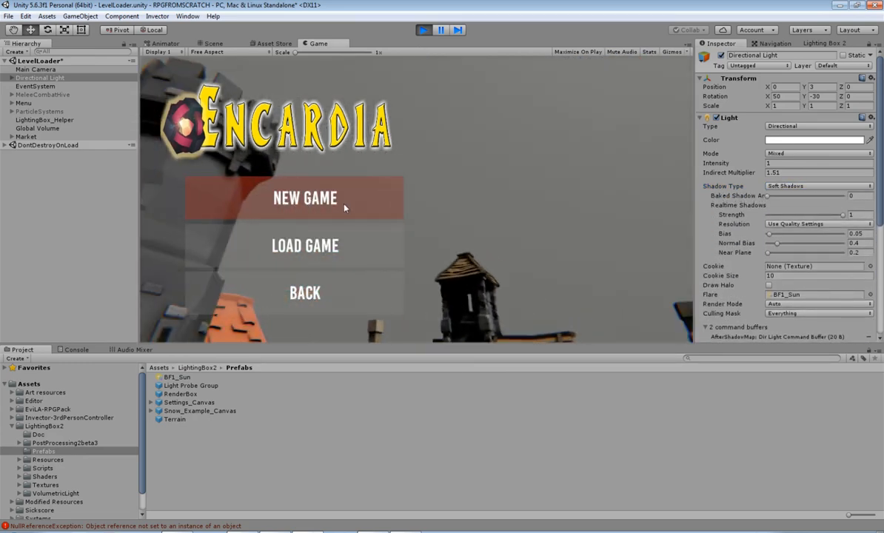
pyautogui.click(326, 248)
pyautogui.click(563, 141)
pyautogui.click(314, 295)
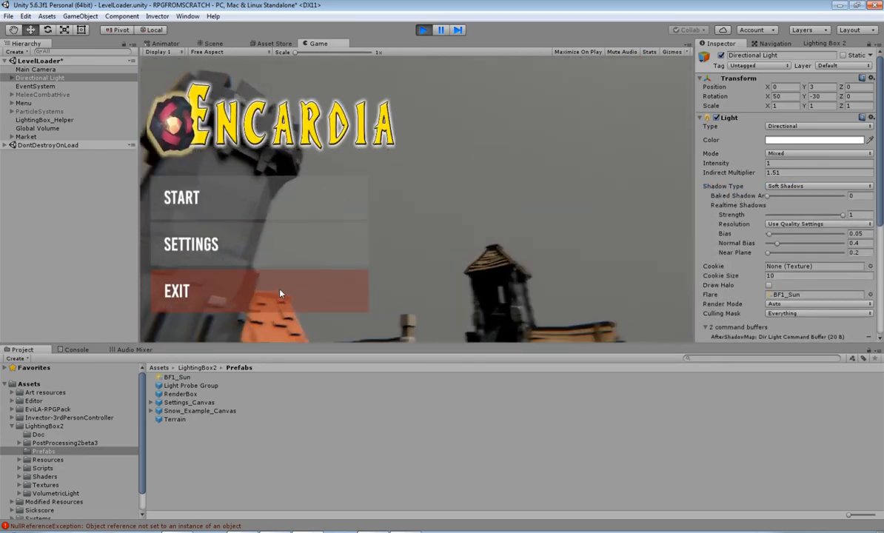
pyautogui.click(206, 249)
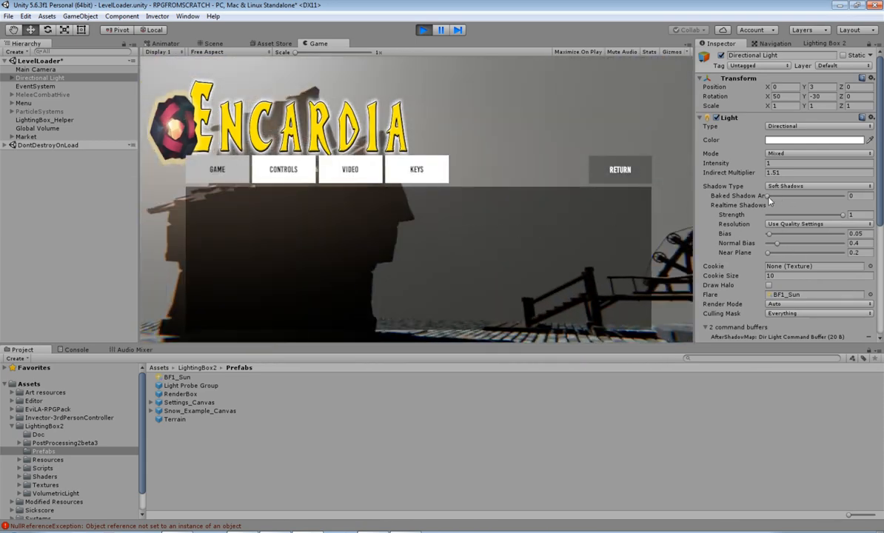
# Step: Compare the Directional Light's No Shadows option with Soft Shadows on the Settings screen, ending on Soft Shadows
pyautogui.click(788, 187)
pyautogui.click(796, 197)
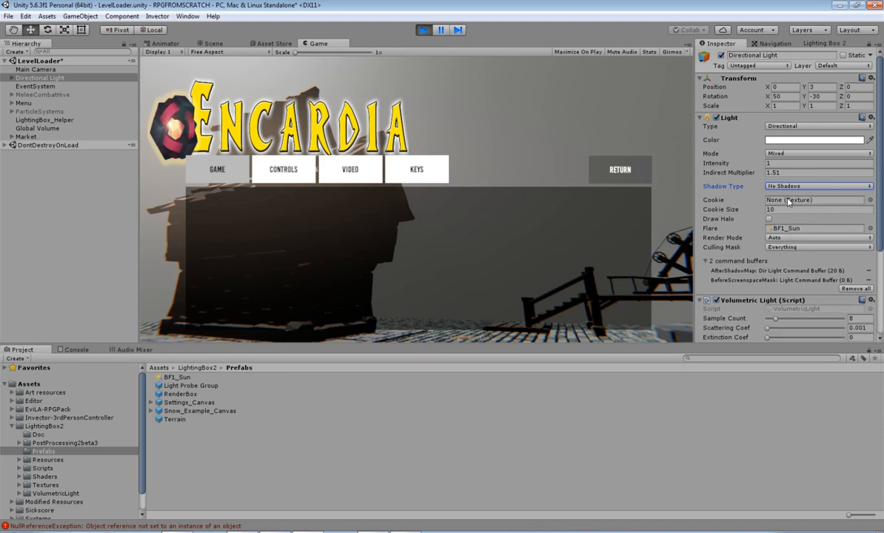
pyautogui.click(793, 186)
pyautogui.click(789, 216)
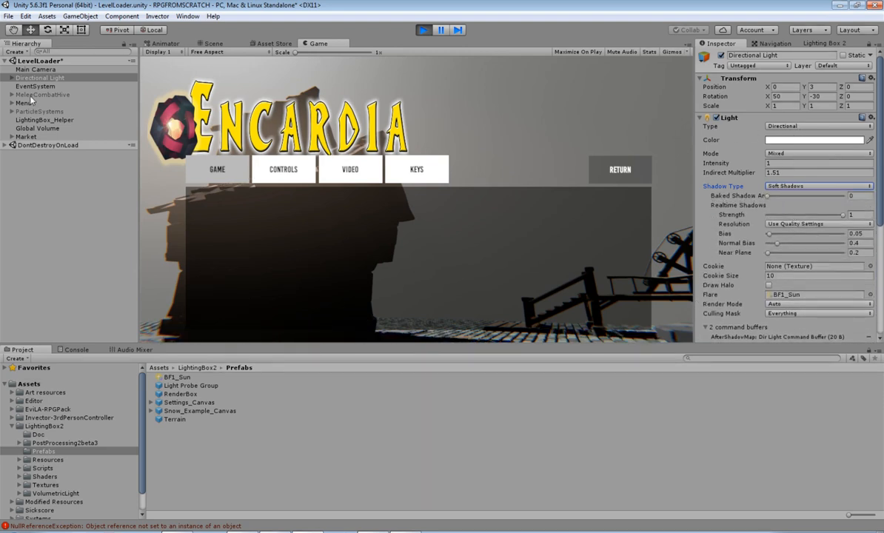
# Step: Set the sun intensity to 1.16 in Lighting Box 2 and change the Ambient Source to Color
pyautogui.click(825, 44)
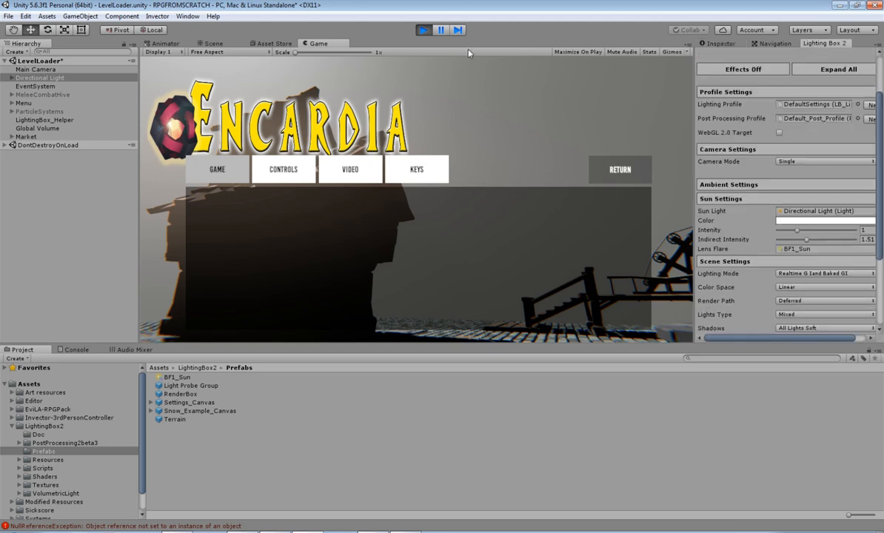
pyautogui.moveTo(798, 231); pyautogui.dragTo(801, 231)
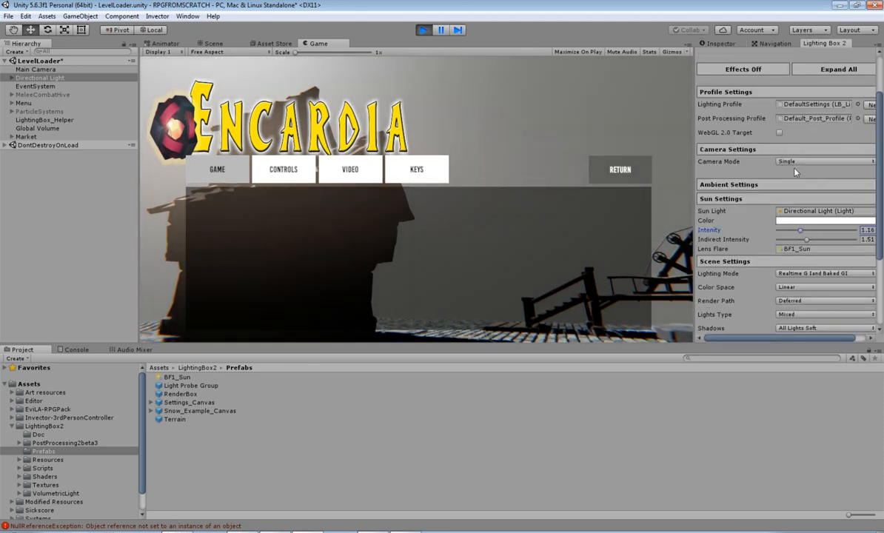
pyautogui.scroll(-2, 775, 208)
pyautogui.click(771, 154)
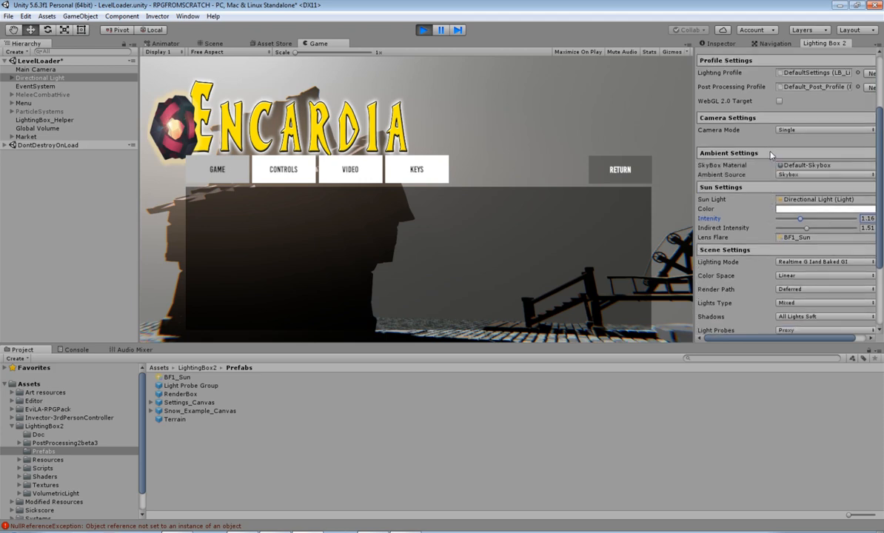
pyautogui.click(802, 175)
pyautogui.click(806, 198)
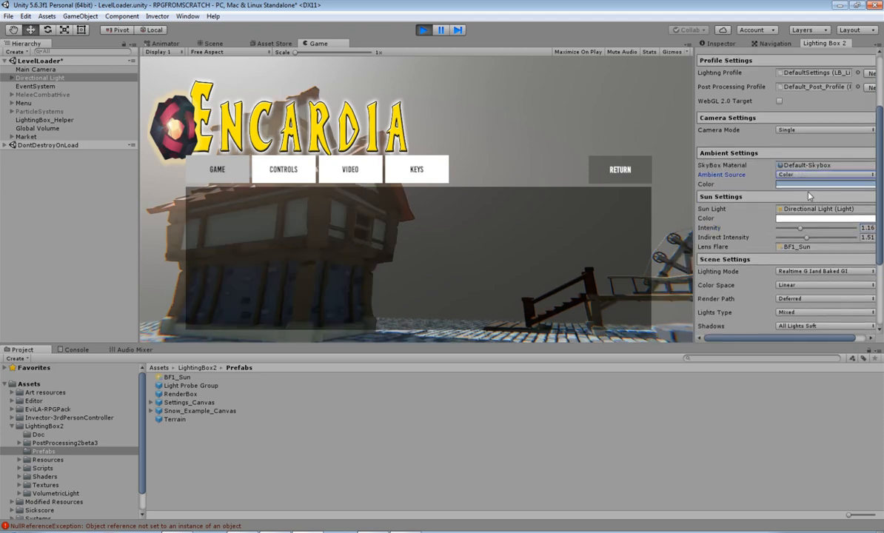
# Step: Lighten the ambient color to nearly white
pyautogui.click(795, 185)
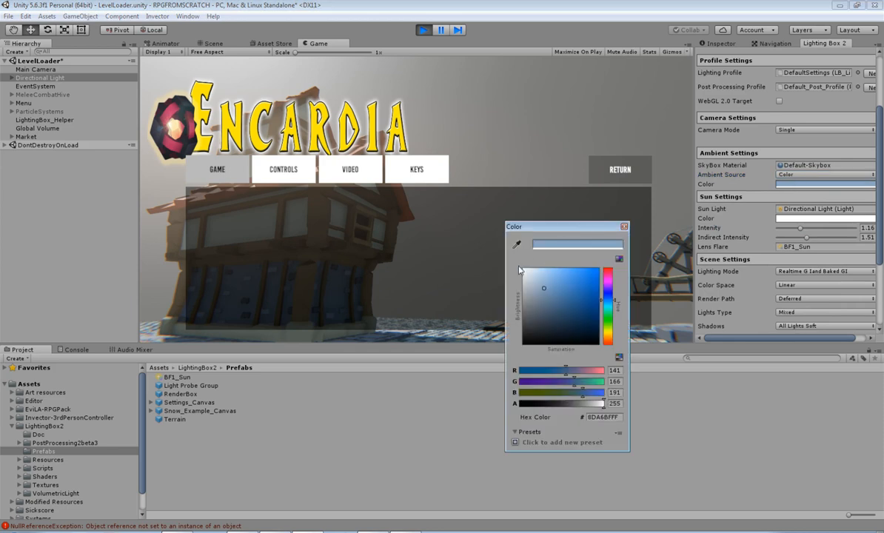
pyautogui.click(535, 275)
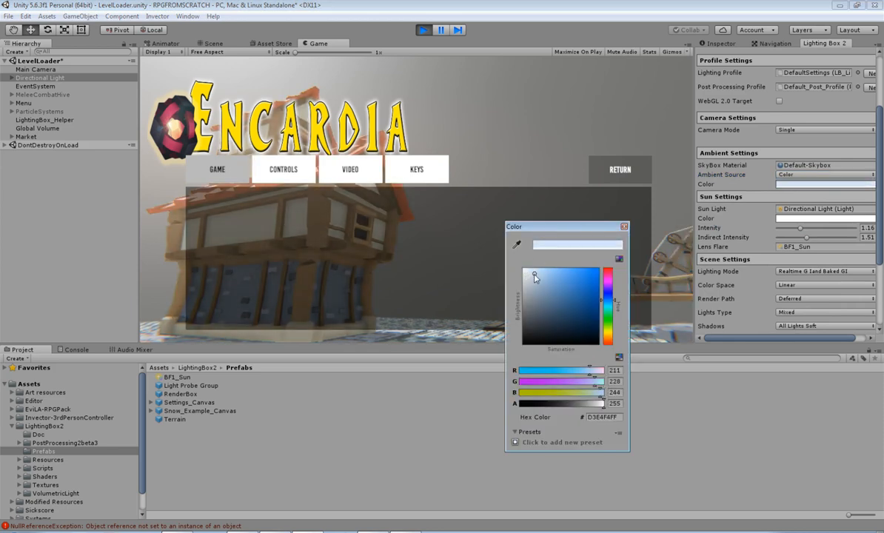
pyautogui.moveTo(535, 276); pyautogui.dragTo(524, 271)
pyautogui.click(623, 226)
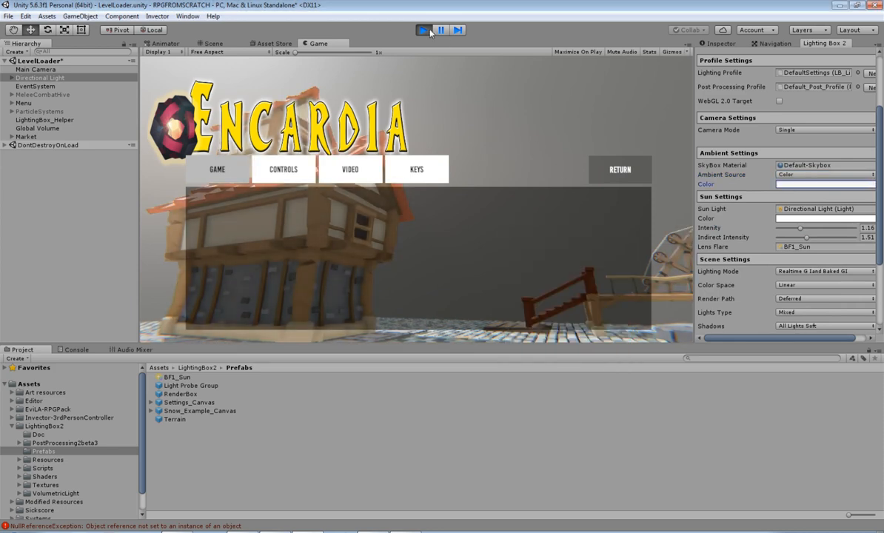
# Step: Check the brightened backdrop on the main menu, Settings and Exit confirmation screens, and decline exiting
pyautogui.click(619, 170)
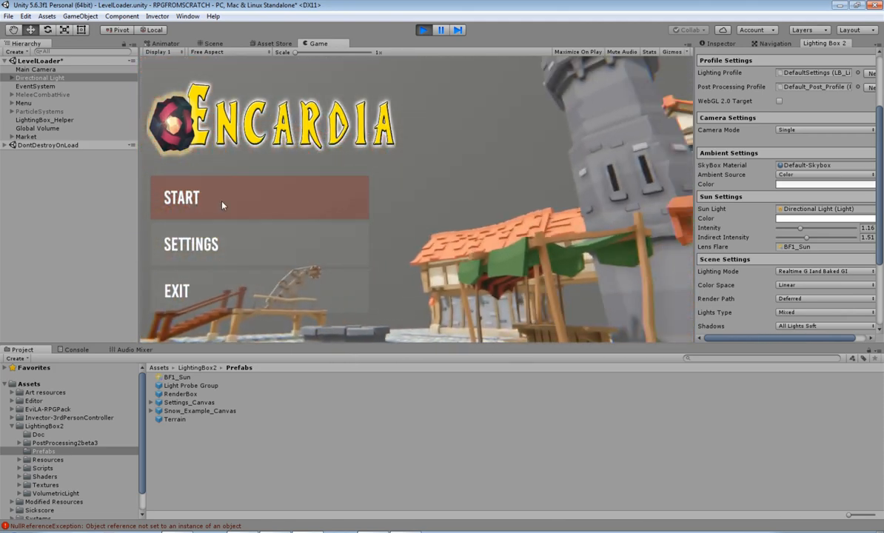
pyautogui.click(237, 246)
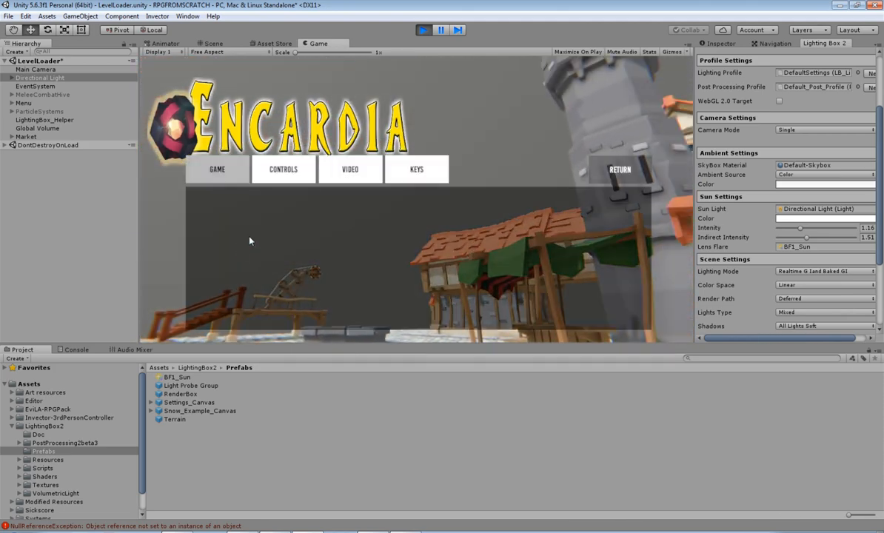
pyautogui.click(594, 168)
pyautogui.click(177, 291)
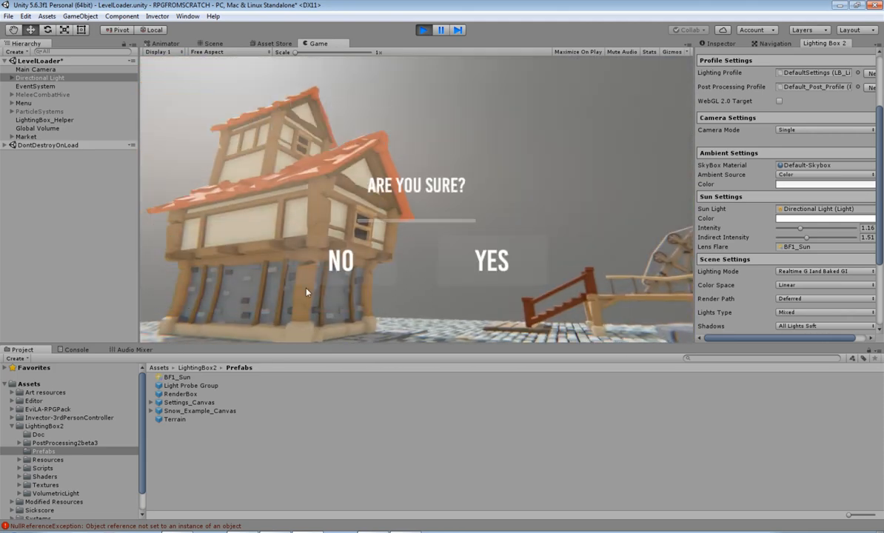
pyautogui.click(341, 260)
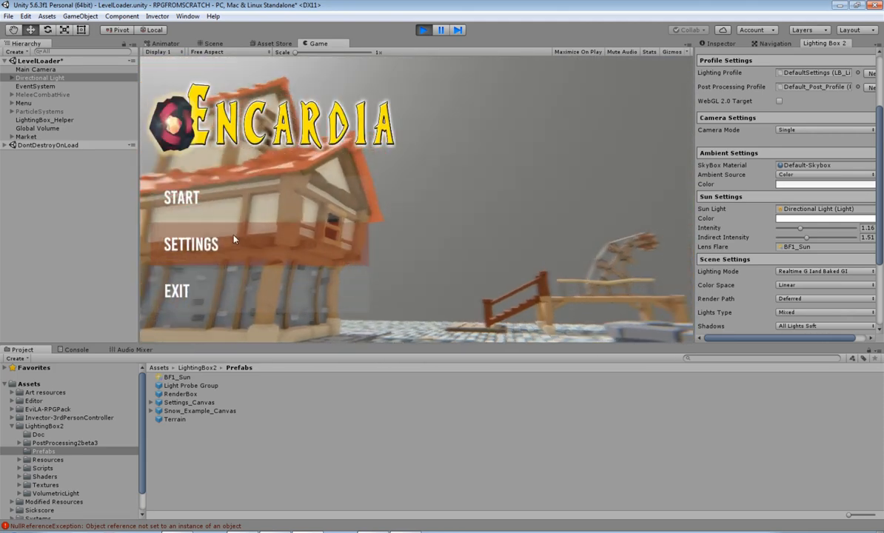
# Step: Go through the Start, Settings and Exit screens once more to check the camera views, declining to exit
pyautogui.click(243, 205)
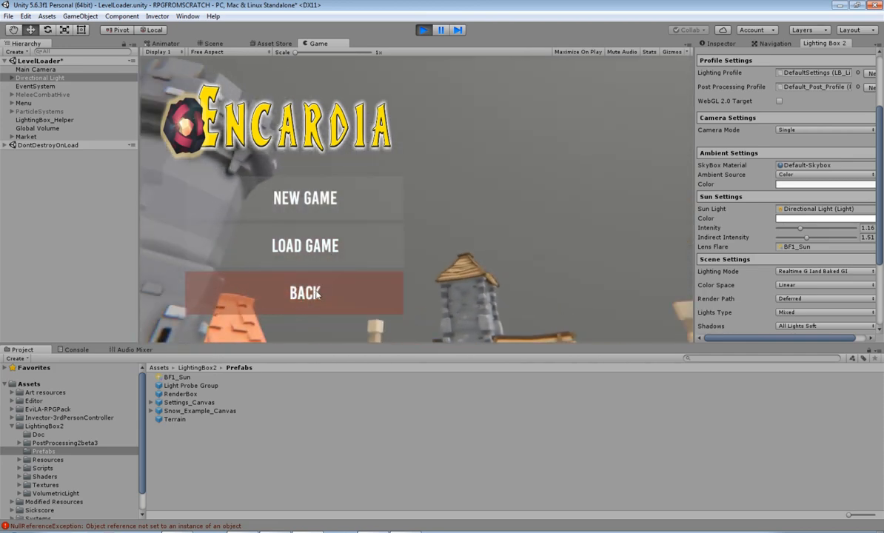
pyautogui.click(317, 294)
pyautogui.click(241, 250)
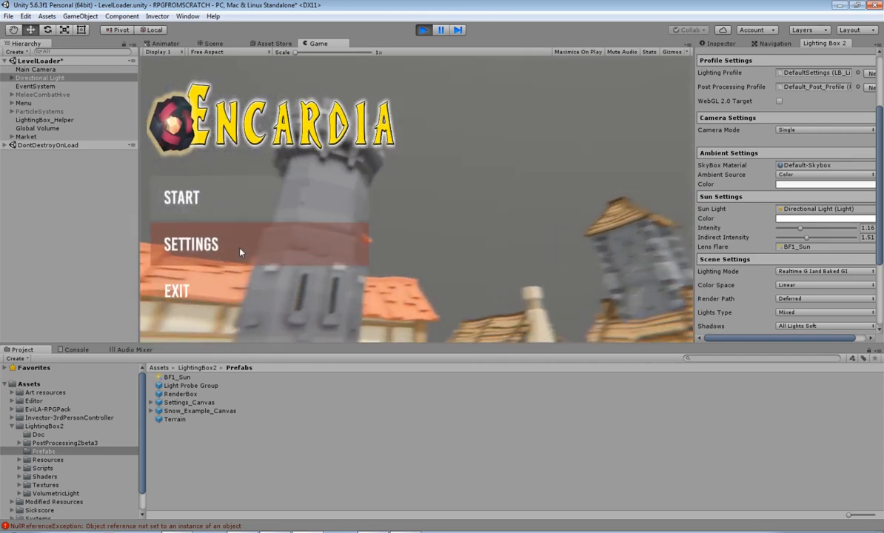
pyautogui.click(592, 161)
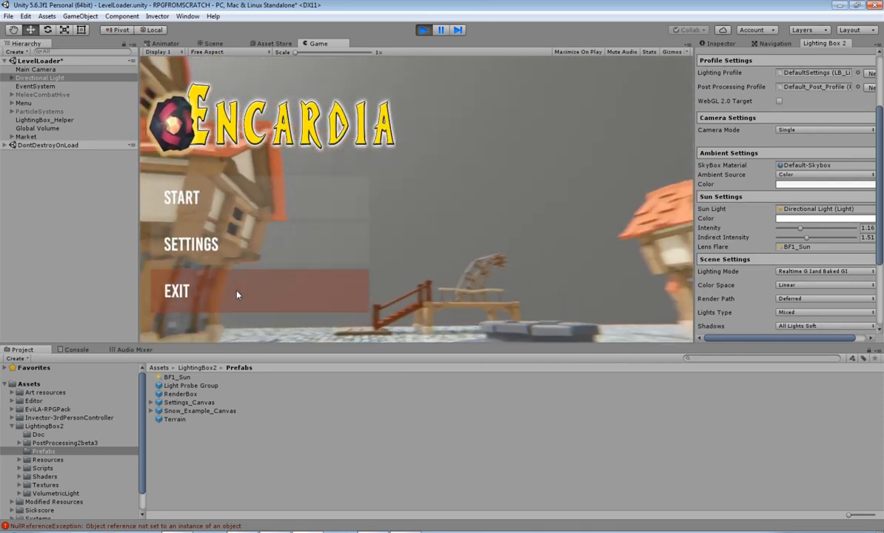
pyautogui.click(237, 296)
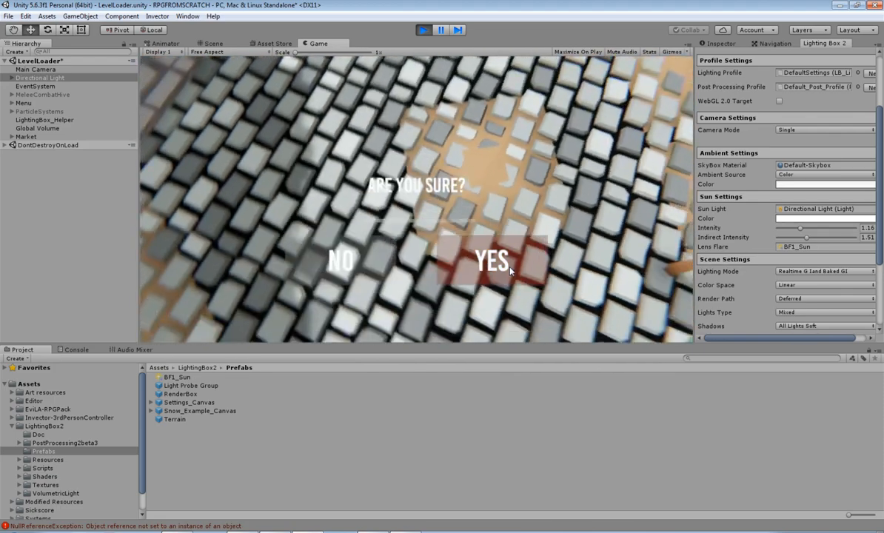
pyautogui.click(370, 264)
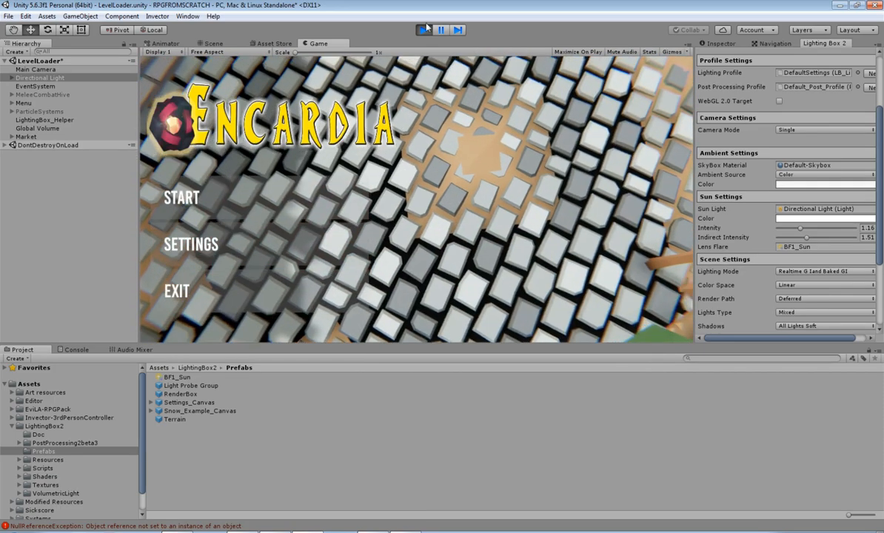
# Step: Stop the play test and examine the Market square, its buildings, tower and well from several angles in the scene
pyautogui.click(422, 29)
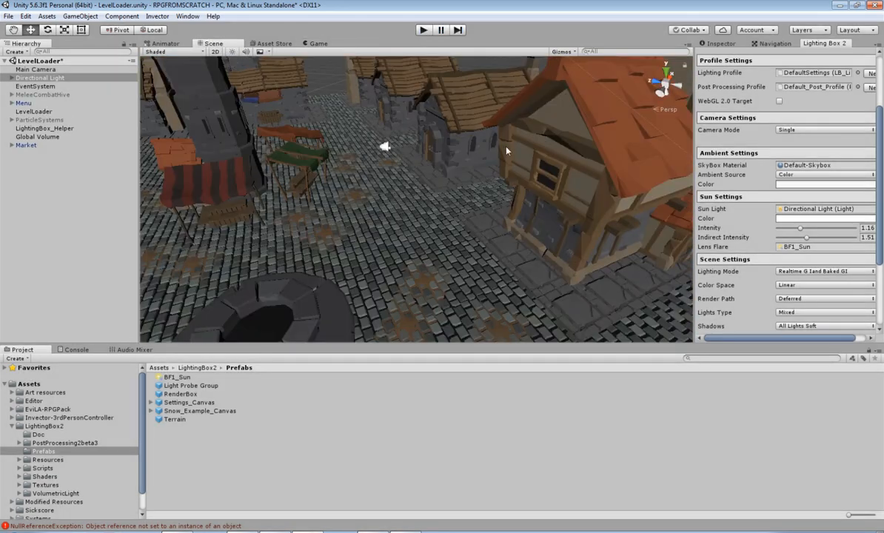
pyautogui.moveTo(520, 205); pyautogui.dragTo(468, 214, button='right')
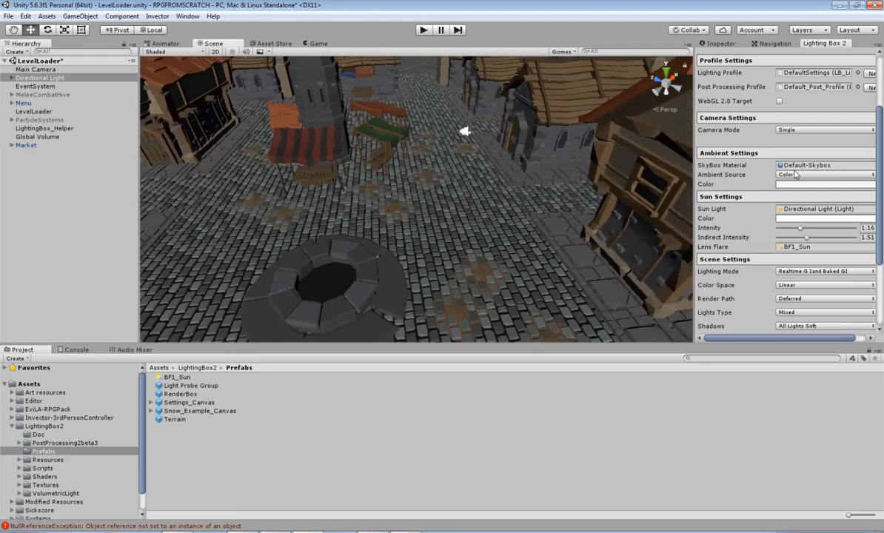
pyautogui.scroll(-6, 445, 186)
pyautogui.scroll(5, 448, 182)
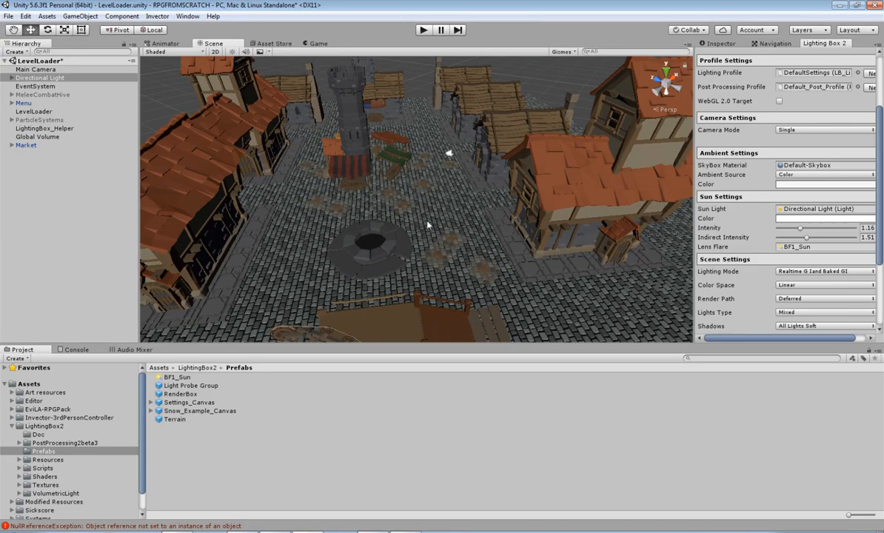
pyautogui.moveTo(471, 222); pyautogui.dragTo(477, 248, button='middle')
pyautogui.scroll(4, 477, 248)
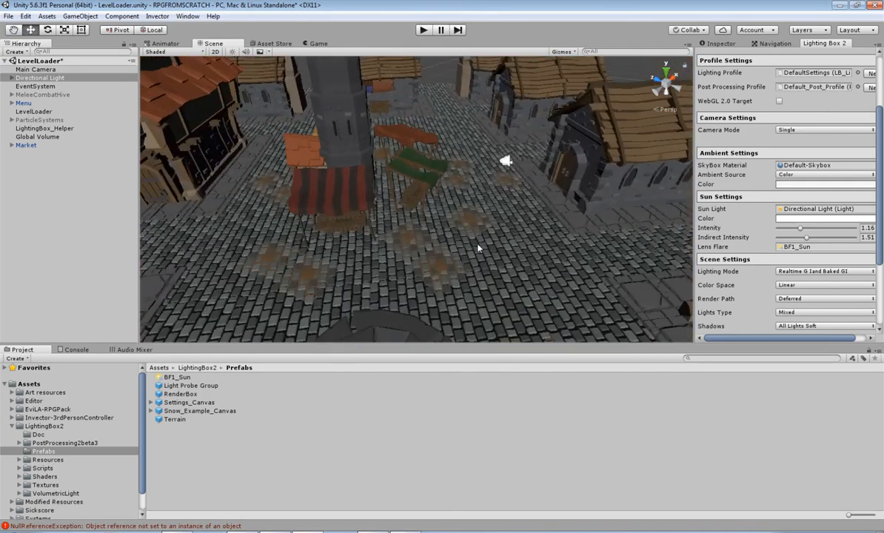
pyautogui.scroll(-8, 477, 249)
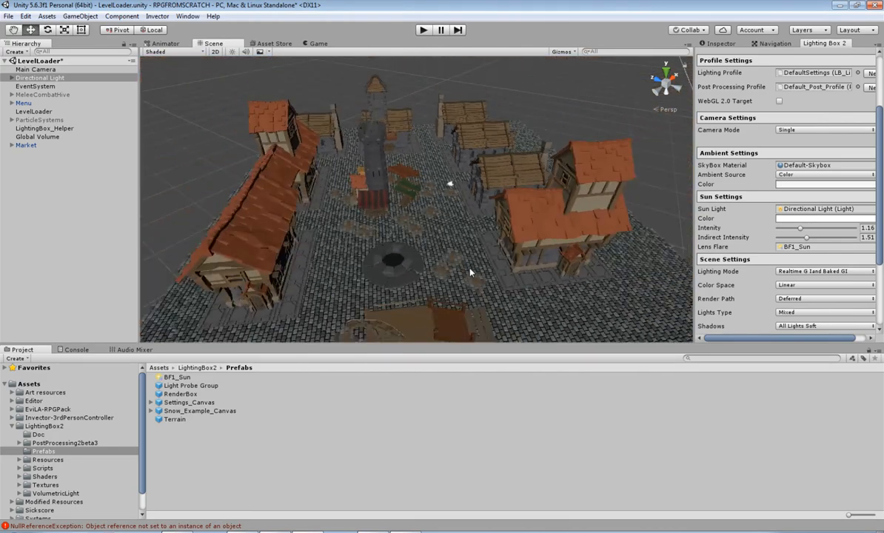
pyautogui.scroll(5, 469, 271)
pyautogui.moveTo(468, 269); pyautogui.dragTo(516, 282, button='middle')
pyautogui.scroll(-4, 517, 283)
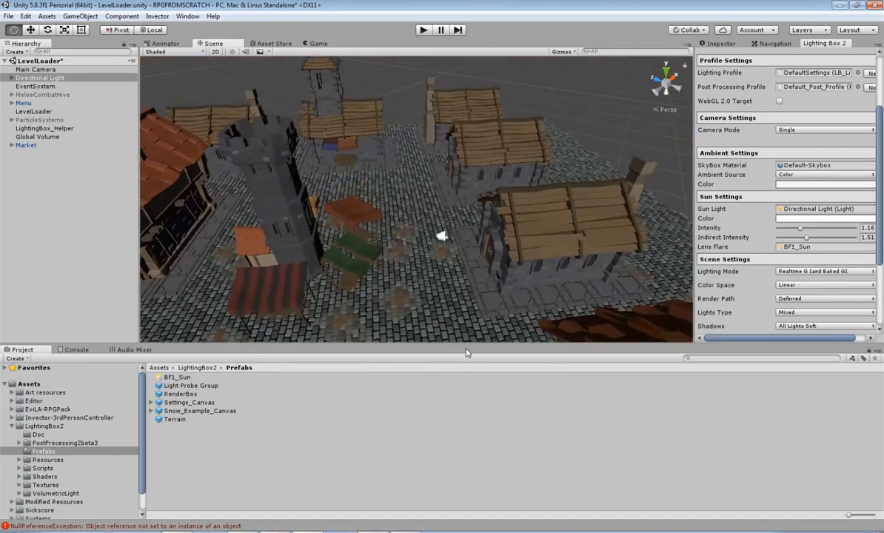
pyautogui.moveTo(467, 353); pyautogui.dragTo(492, 279, button='middle')
pyautogui.moveTo(492, 280); pyautogui.dragTo(433, 246, button='right')
pyautogui.moveTo(581, 244); pyautogui.dragTo(488, 244, button='middle')
pyautogui.scroll(-6, 488, 246)
pyautogui.scroll(4, 489, 246)
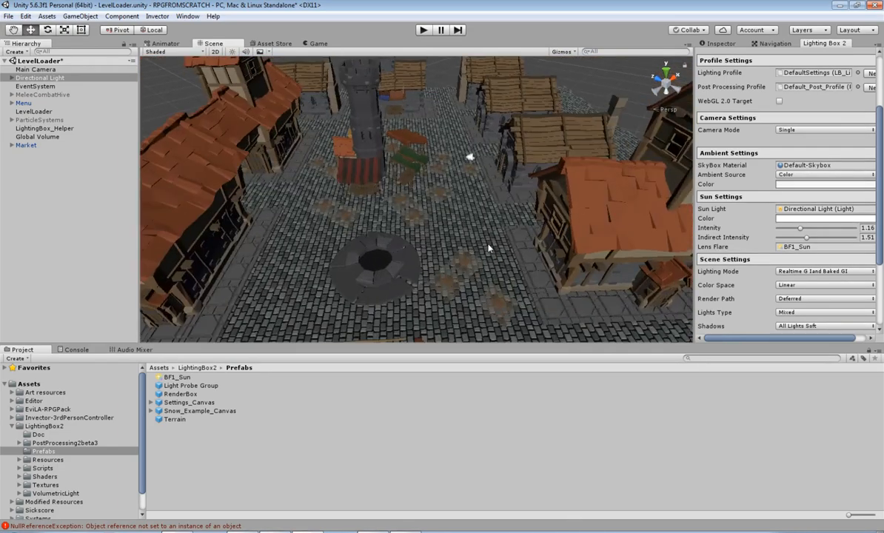
pyautogui.scroll(4, 458, 227)
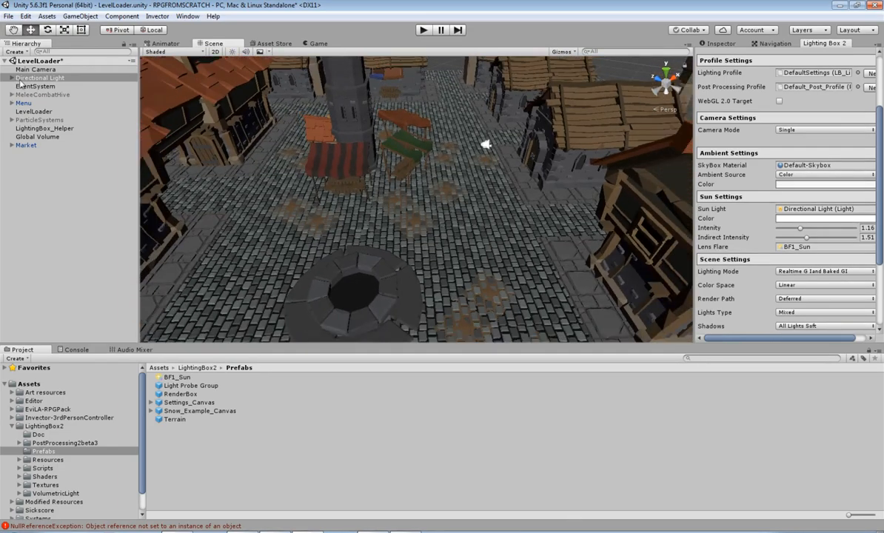
# Step: Bake a navigation mesh for the Market scene
pyautogui.click(767, 44)
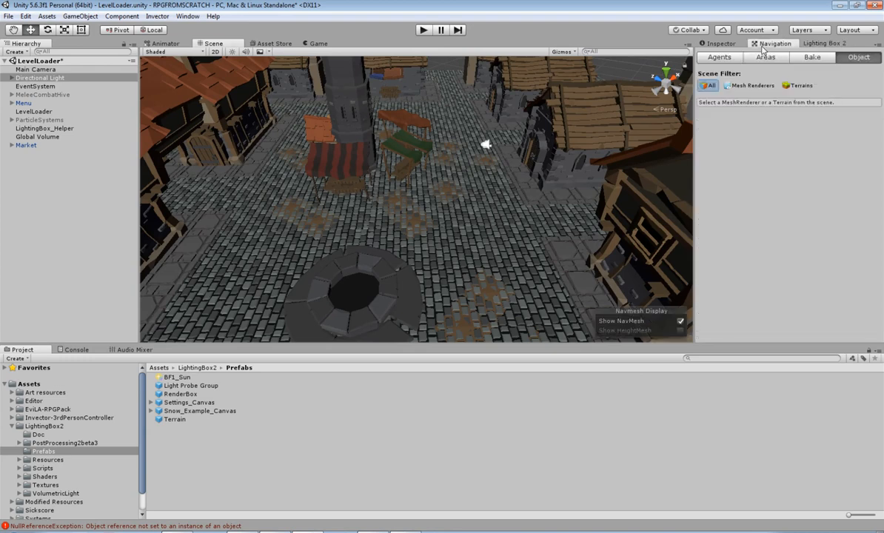
pyautogui.click(812, 58)
pyautogui.click(856, 243)
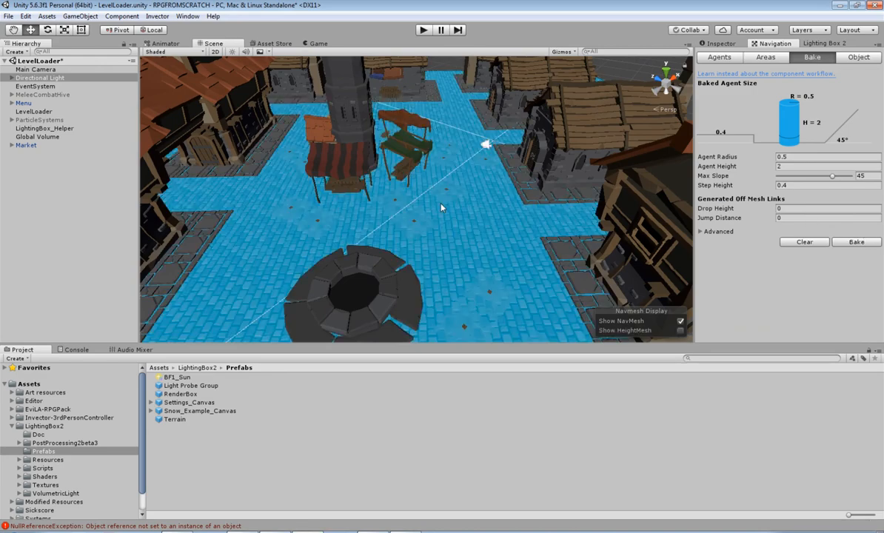
# Step: Examine the baked NavMesh coverage around the market stalls, the well and the surrounding buildings
pyautogui.scroll(-5, 462, 210)
pyautogui.scroll(8, 463, 209)
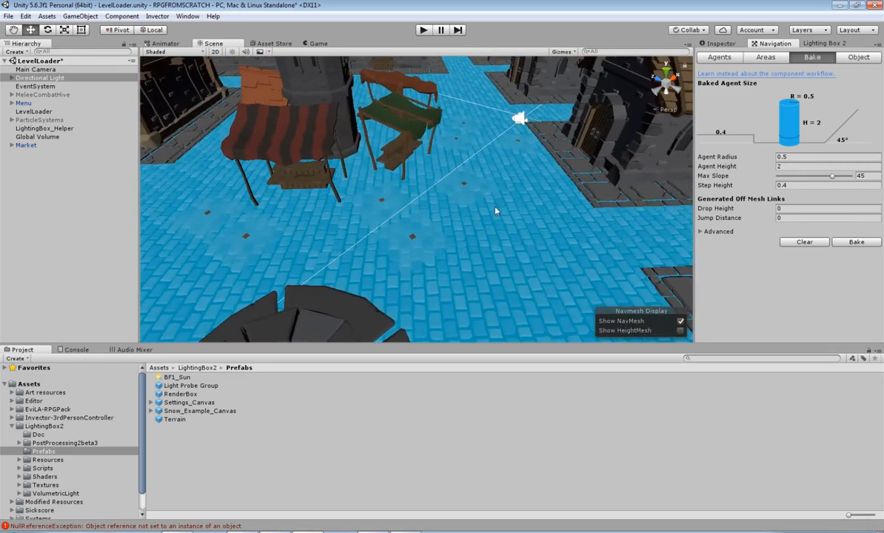
pyautogui.moveTo(572, 200); pyautogui.dragTo(521, 228, button='middle')
pyautogui.keyDown('alt'); pyautogui.moveTo(521, 228); pyautogui.dragTo(459, 266); pyautogui.keyUp('alt')
pyautogui.scroll(6, 459, 266)
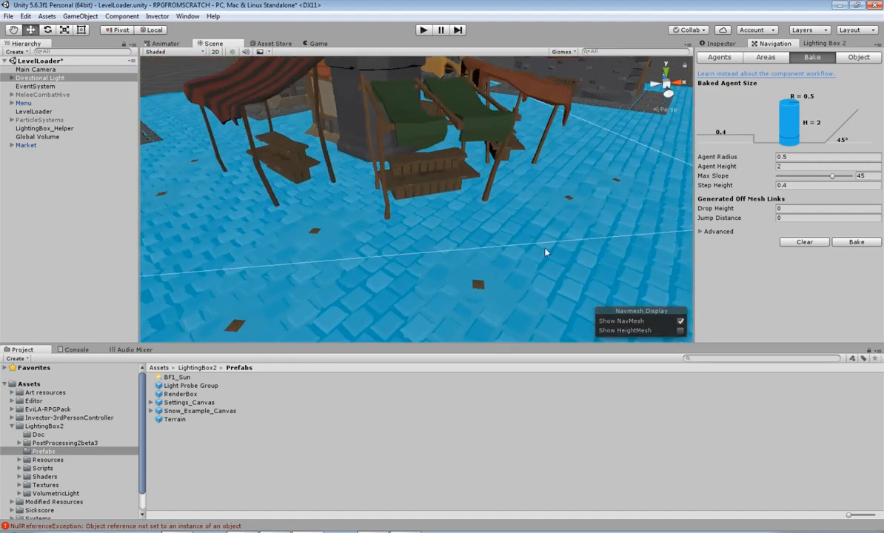
pyautogui.moveTo(490, 237)
pyautogui.mouseDown(button='middle')
pyautogui.moveTo(448, 239)
pyautogui.moveTo(386, 315)
pyautogui.moveTo(550, 252)
pyautogui.moveTo(540, 226)
pyautogui.moveTo(437, 198)
pyautogui.moveTo(478, 235)
pyautogui.mouseUp(button='middle')
pyautogui.scroll(-6, 479, 237)
pyautogui.moveTo(484, 238); pyautogui.dragTo(499, 213, button='right')
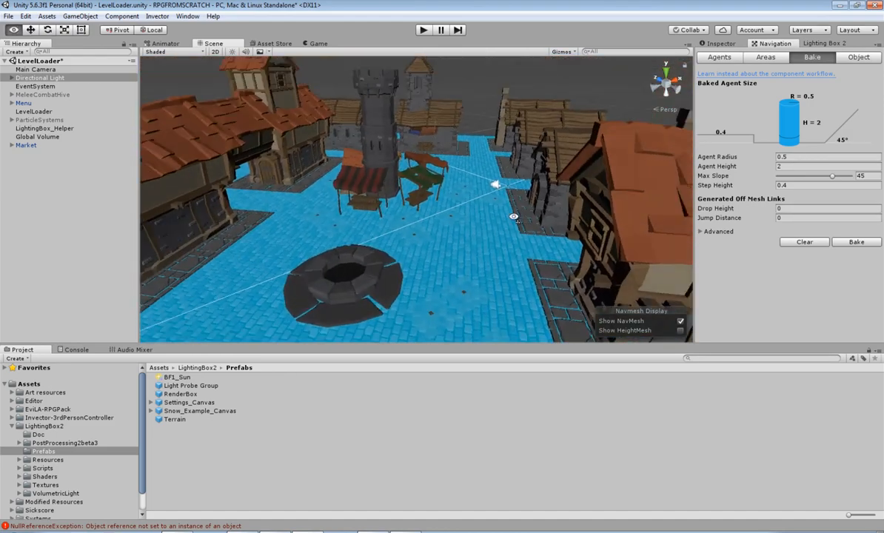
pyautogui.moveTo(500, 214); pyautogui.dragTo(492, 258, button='middle')
pyautogui.scroll(3, 539, 241)
# Step: Start creating an Invector Melee Combat NPC, keeping Enemy AI as the character type
pyautogui.click(721, 43)
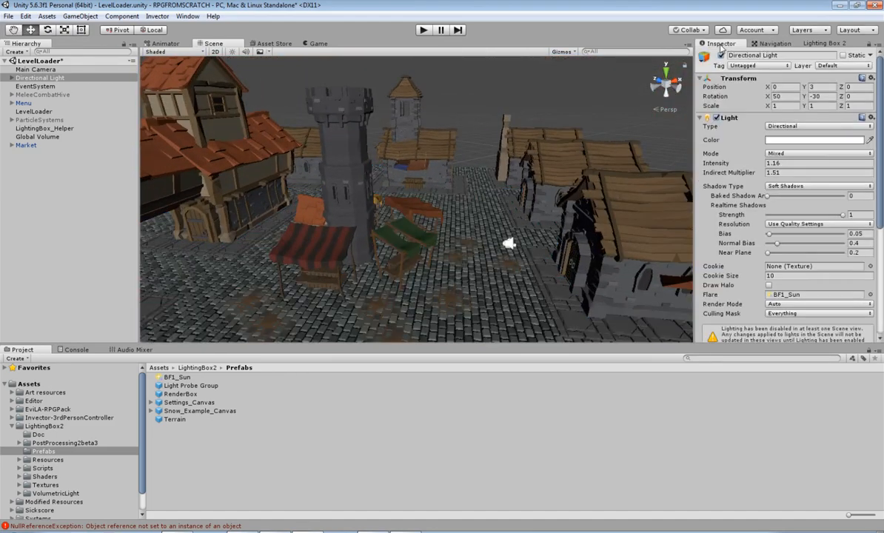
pyautogui.moveTo(514, 219); pyautogui.dragTo(501, 264, button='right')
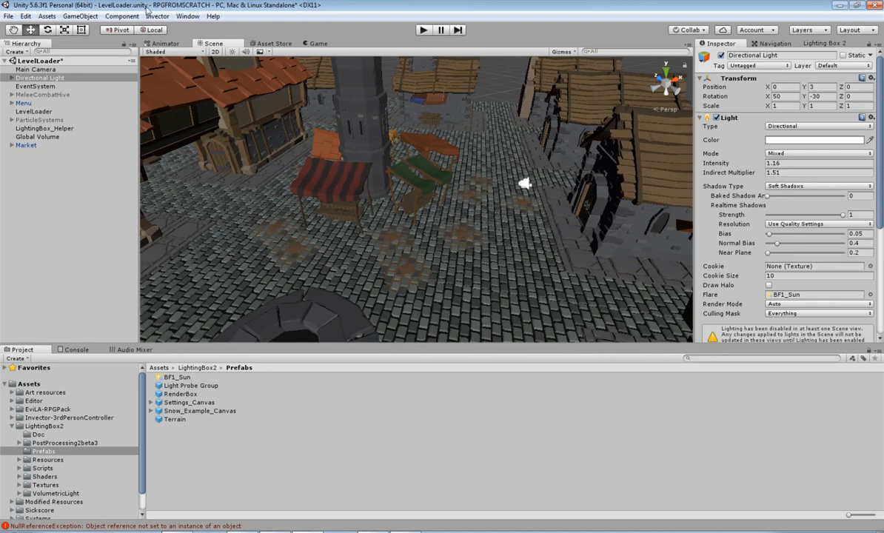
pyautogui.click(157, 16)
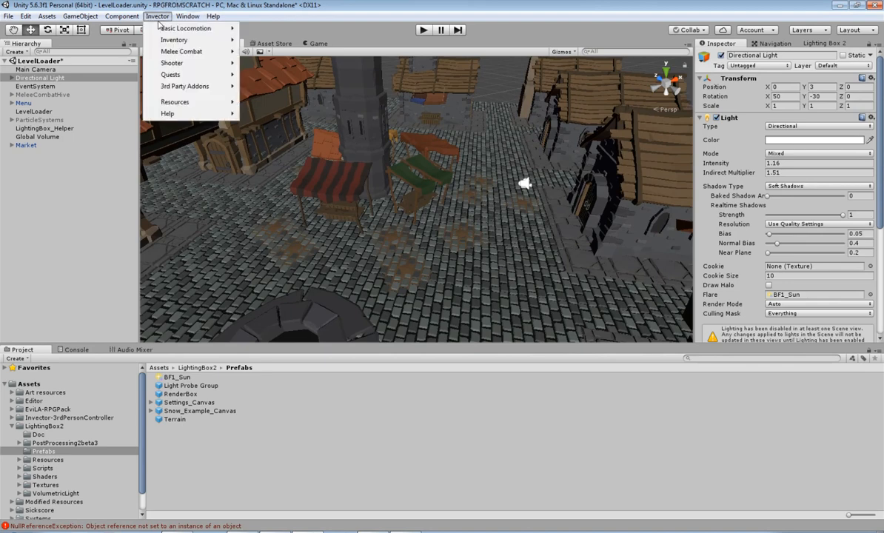
pyautogui.moveTo(190, 53)
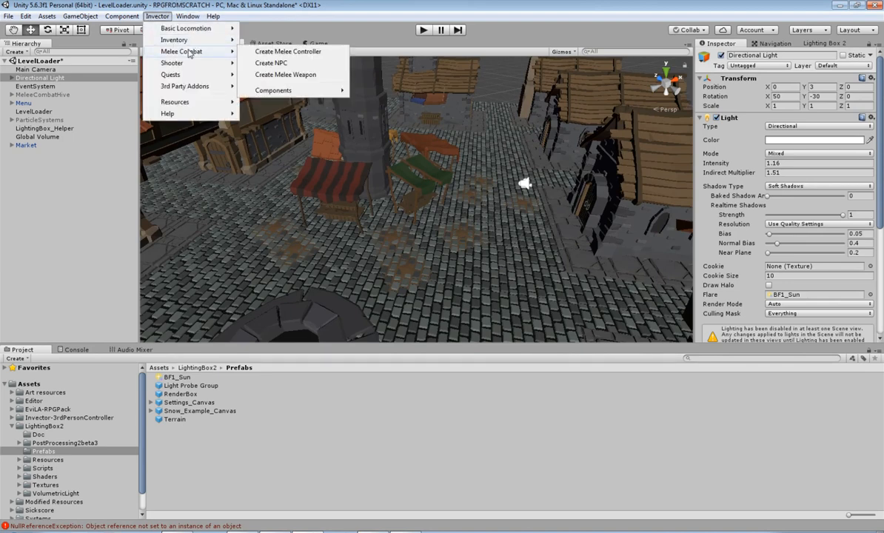
pyautogui.click(271, 63)
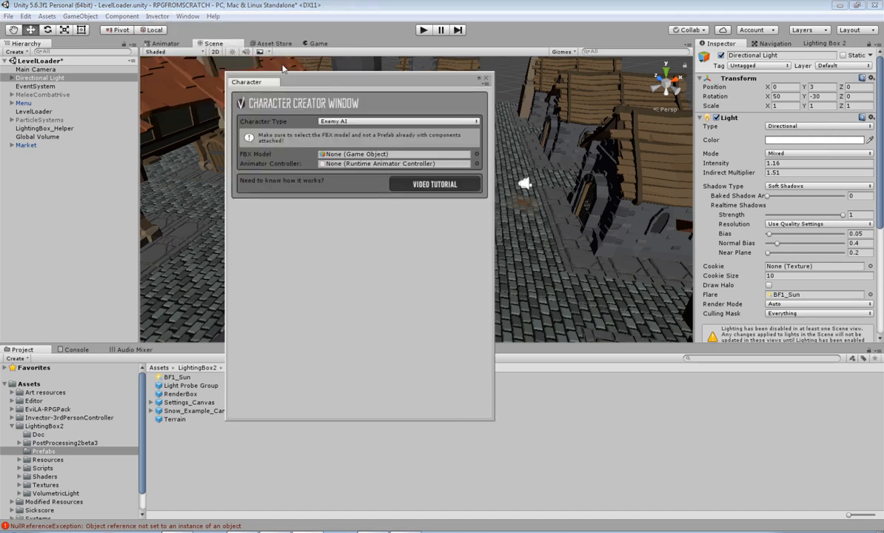
pyautogui.click(425, 122)
pyautogui.click(426, 121)
# Step: Search the assets for "charact", assign Character01 as the NPC's FBX model and rotate its preview
pyautogui.click(476, 155)
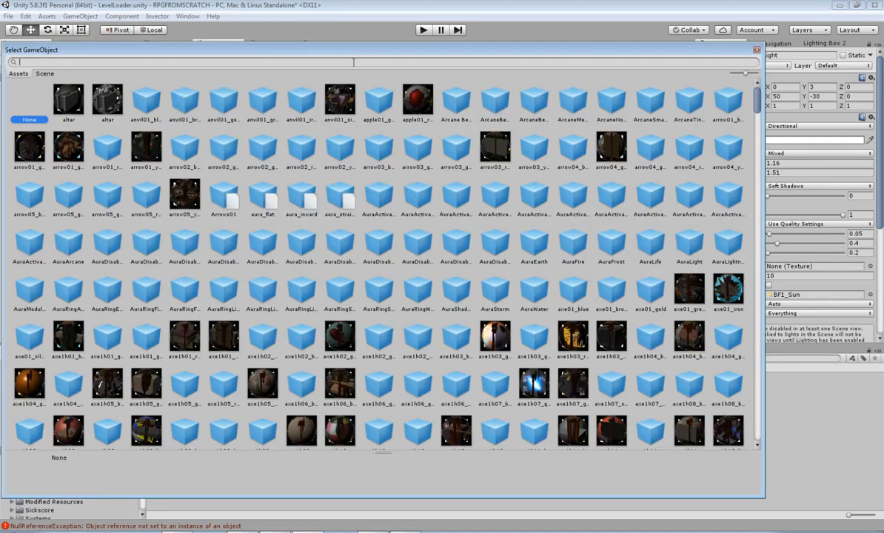
pyautogui.write('charact')
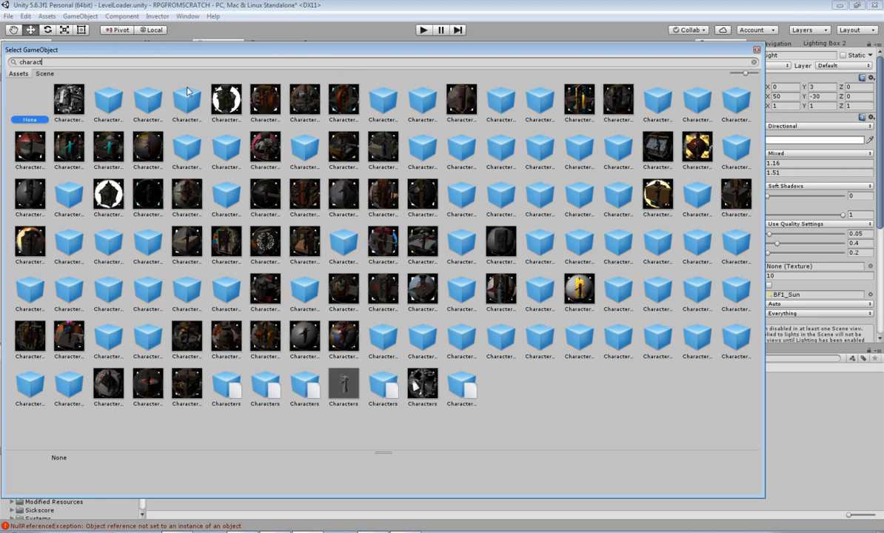
pyautogui.click(70, 101)
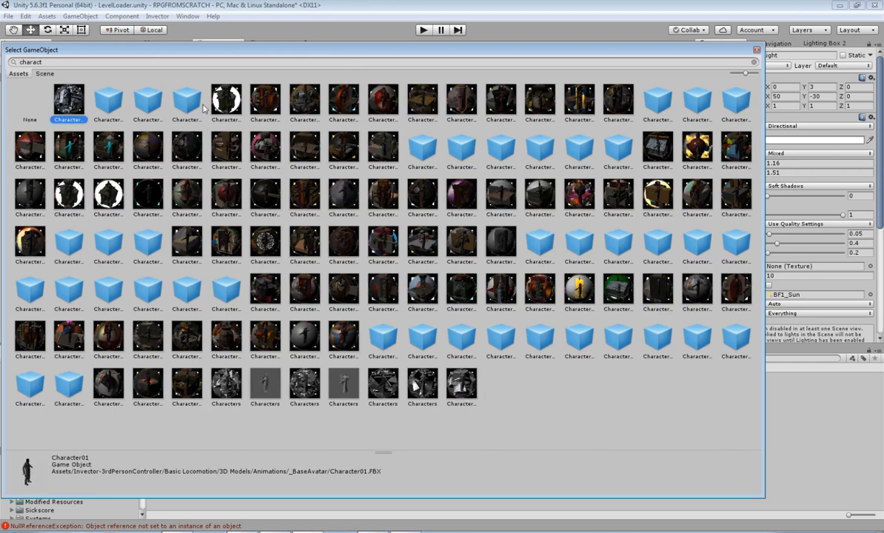
pyautogui.click(756, 51)
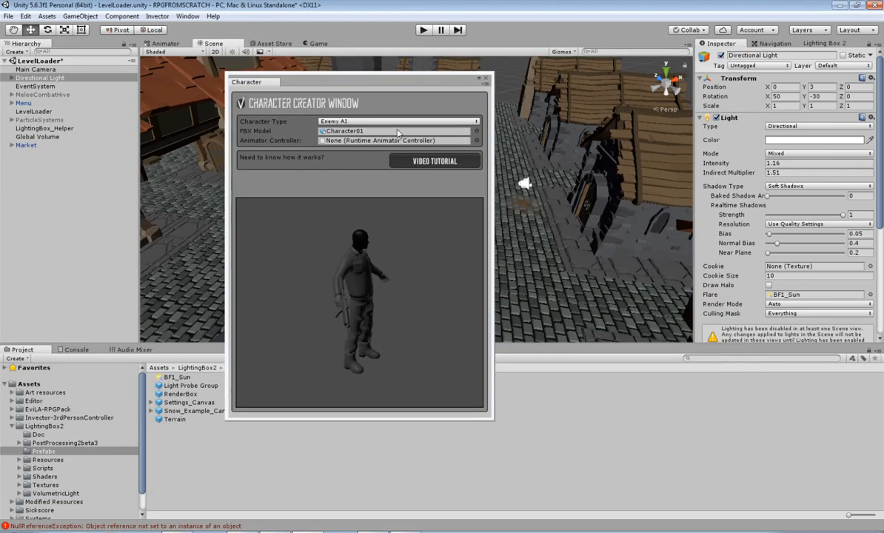
pyautogui.moveTo(348, 333); pyautogui.dragTo(309, 312)
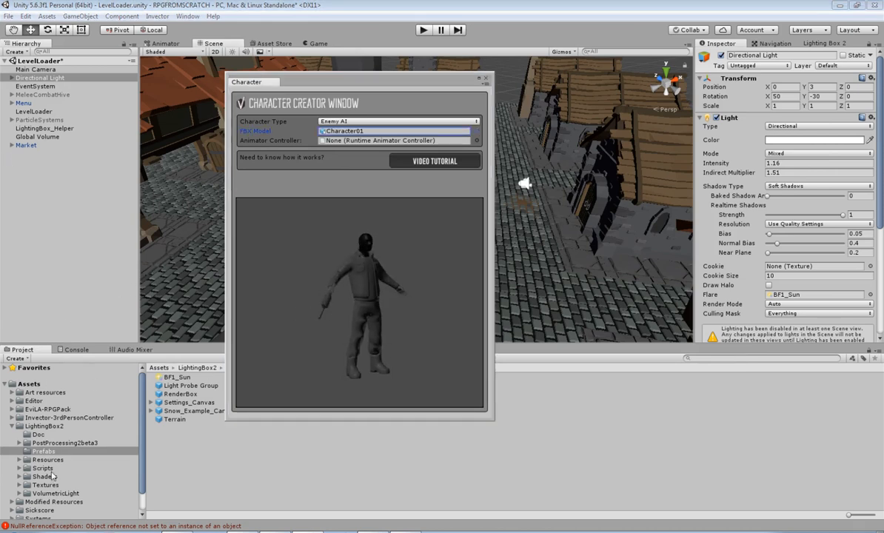
# Step: Open the Art resources folder and move the Character Creator window clear of its contents
pyautogui.click(35, 392)
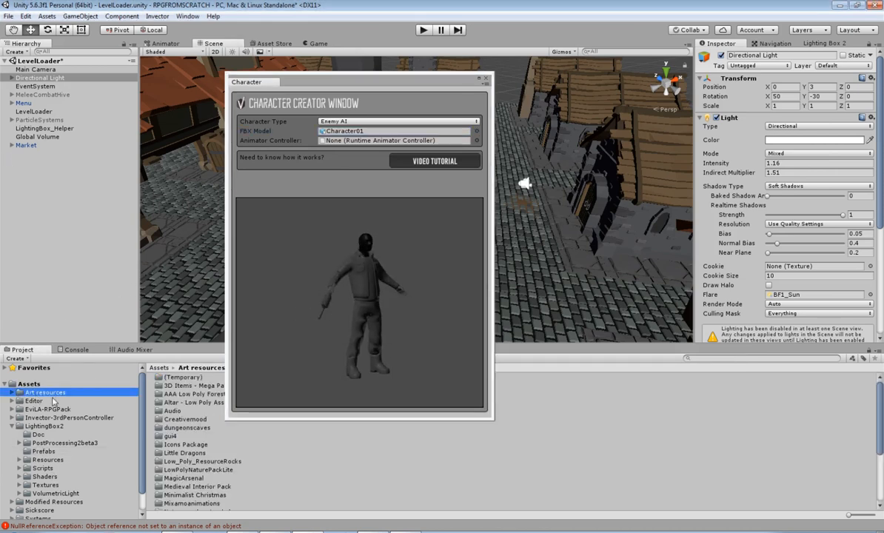
pyautogui.moveTo(318, 82); pyautogui.dragTo(468, 97)
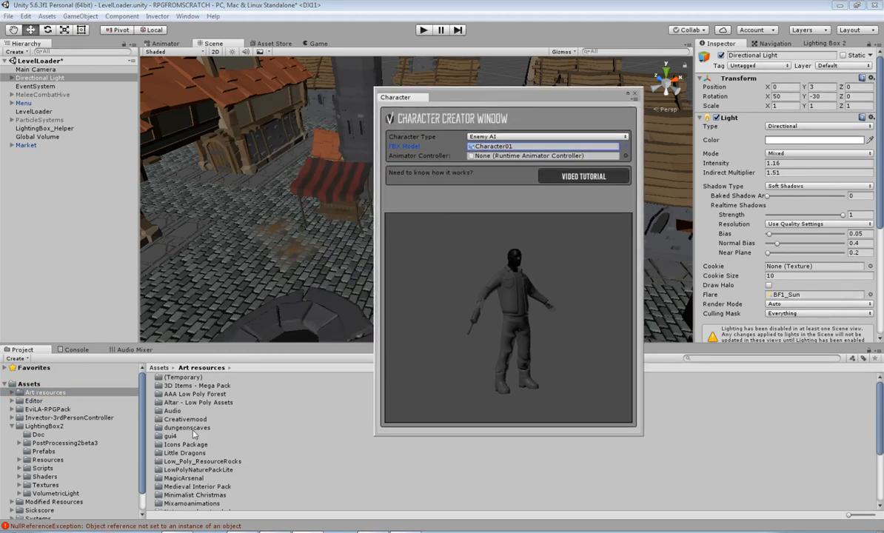
# Step: Assign the Character_Female_Peasant_01 prefab from the PolygonFantasyCharacters Prefabs folder as the Character Creator's FBX model
pyautogui.click(196, 486)
pyautogui.scroll(-3, 193, 485)
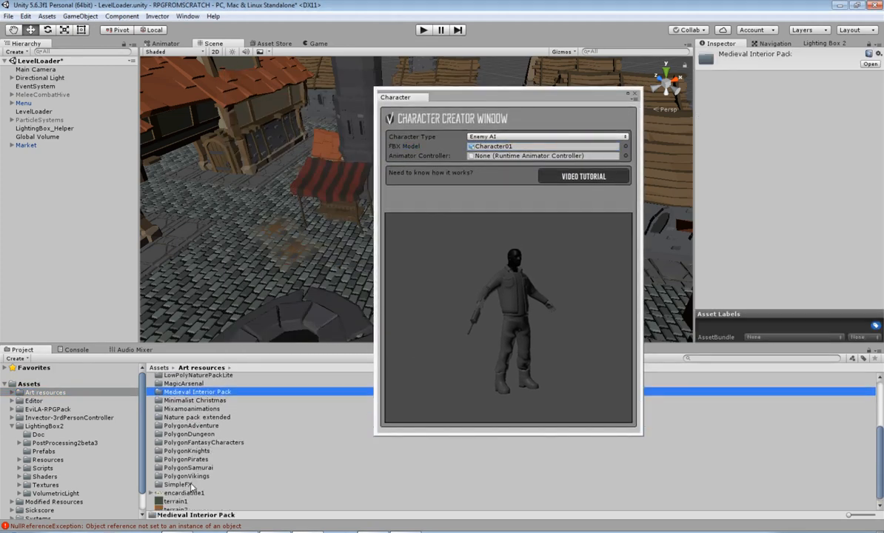
pyautogui.doubleClick(179, 444)
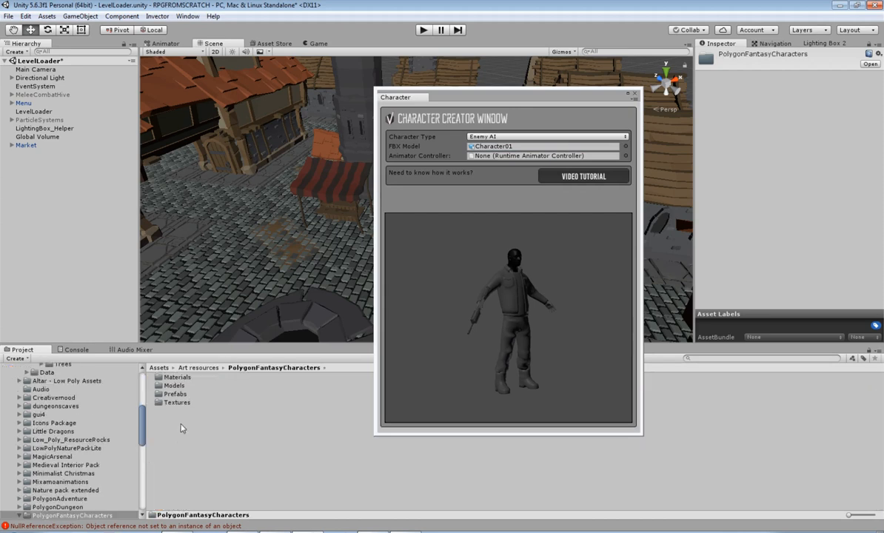
pyautogui.doubleClick(176, 394)
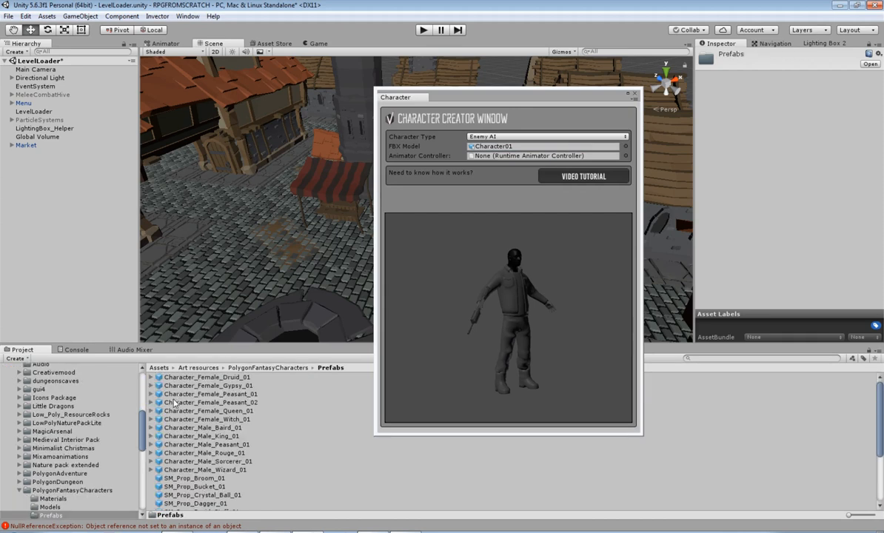
pyautogui.click(206, 385)
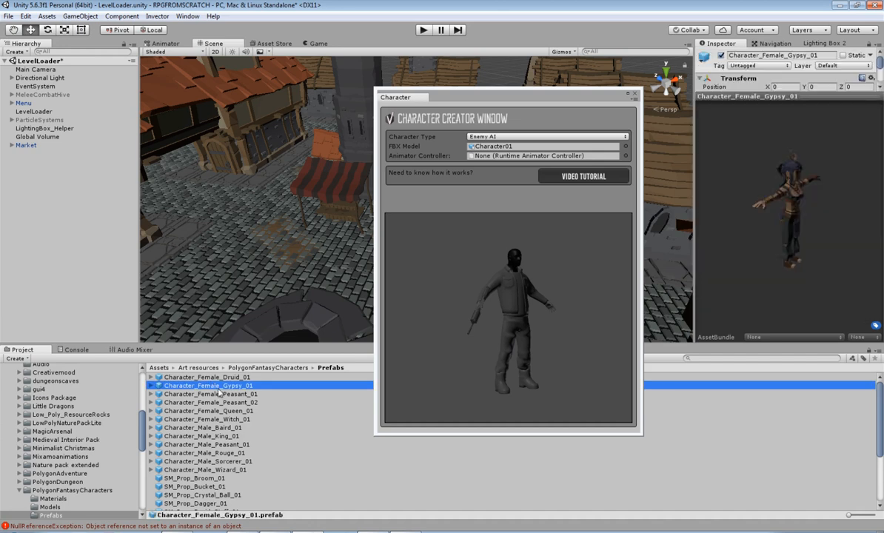
pyautogui.click(218, 396)
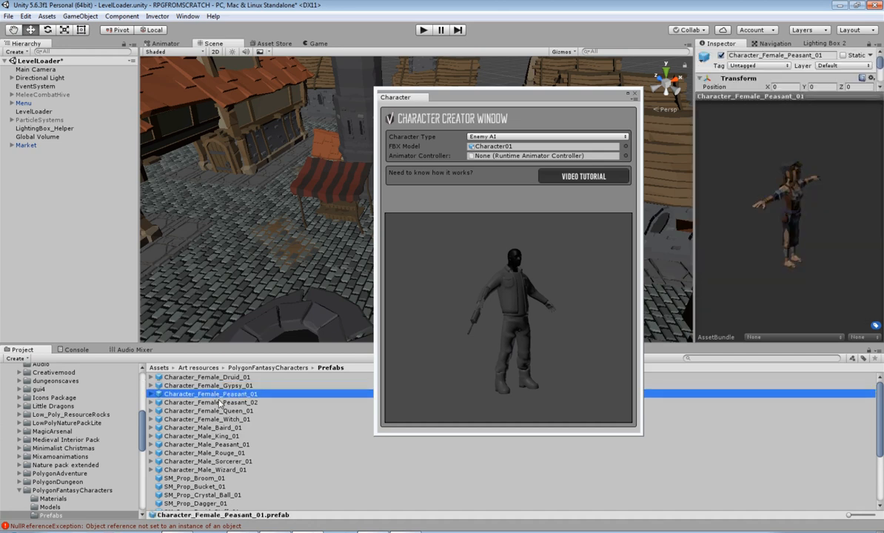
pyautogui.moveTo(224, 398); pyautogui.dragTo(510, 147)
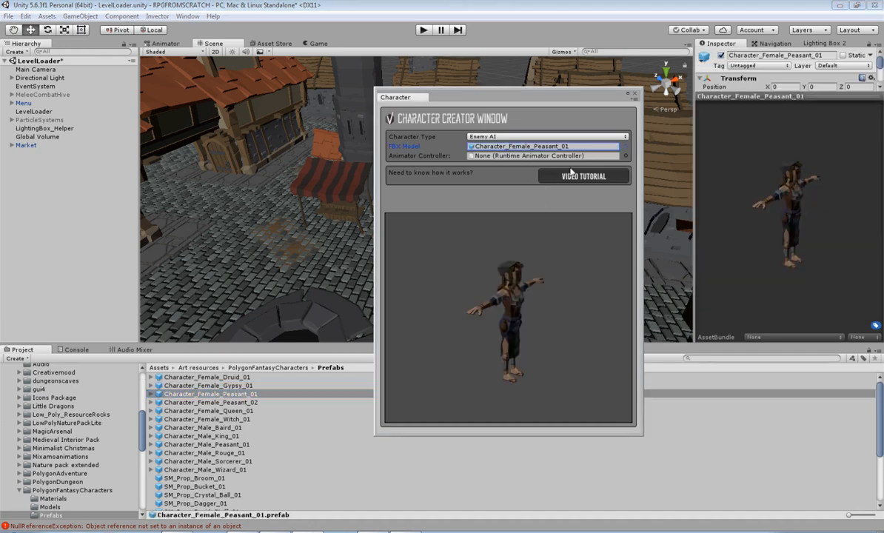
# Step: Set the animator controller to Invector_MeleeCombatv2 and create the Enemy AI character
pyautogui.click(626, 156)
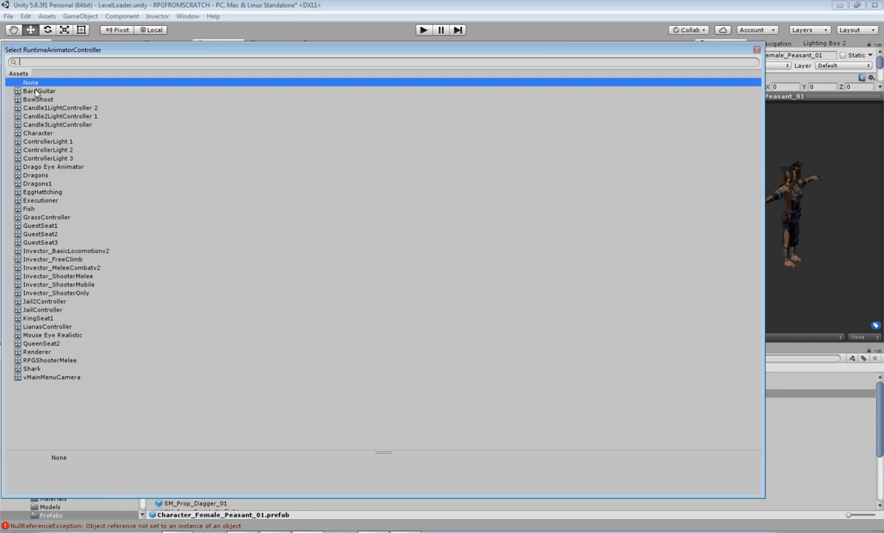
pyautogui.click(64, 268)
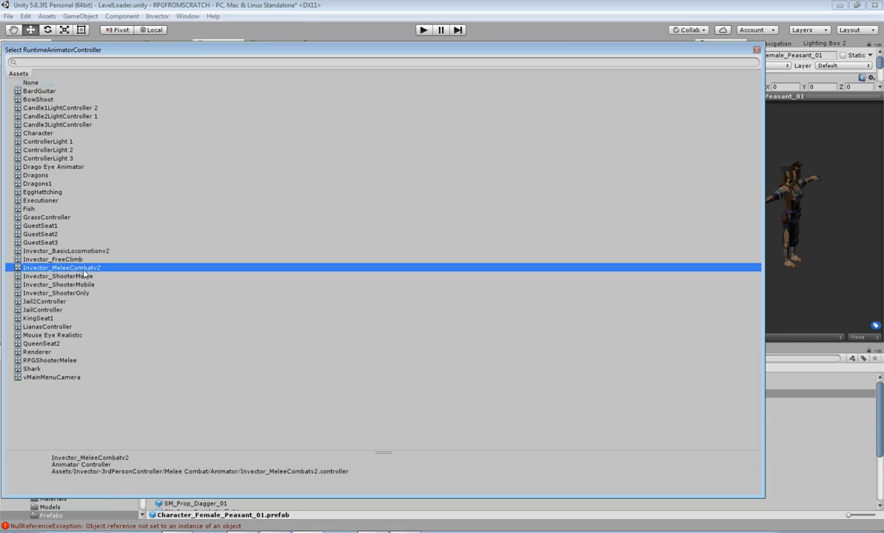
pyautogui.doubleClick(84, 270)
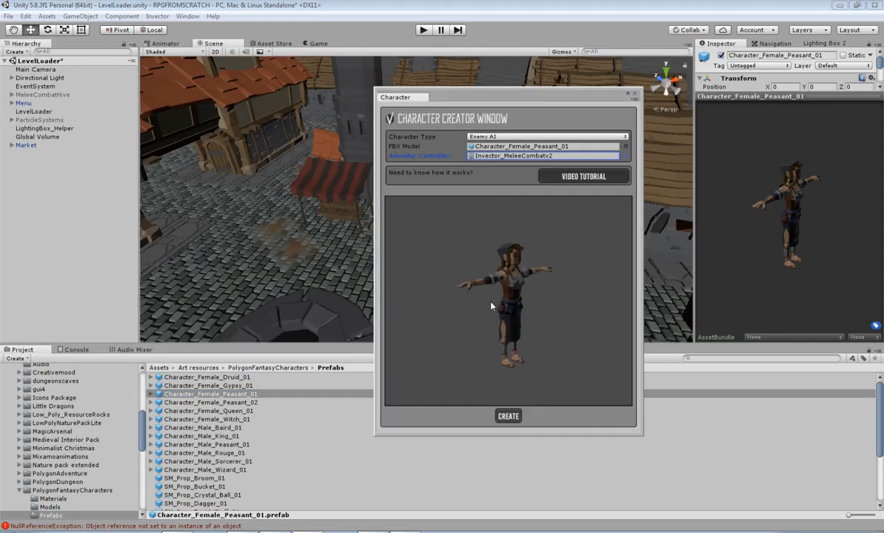
pyautogui.moveTo(402, 327); pyautogui.dragTo(461, 308)
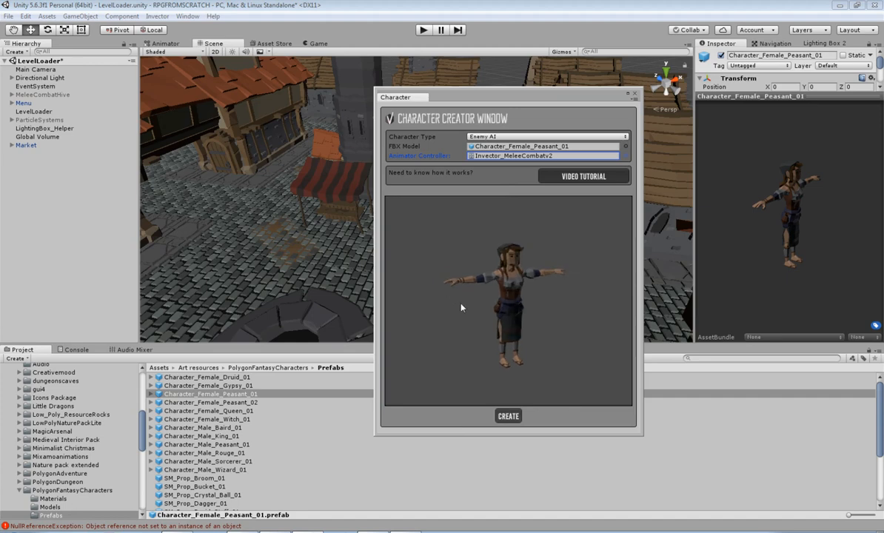
pyautogui.click(508, 416)
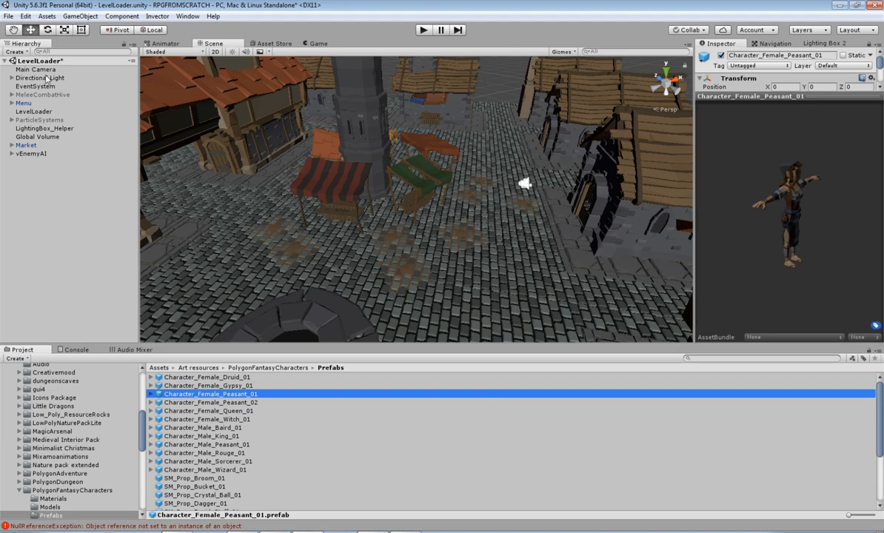
# Step: Move vEnemyAI from the scene origin into the market street, to about X -11.8, Z 34.8
pyautogui.click(30, 154)
pyautogui.press('f')
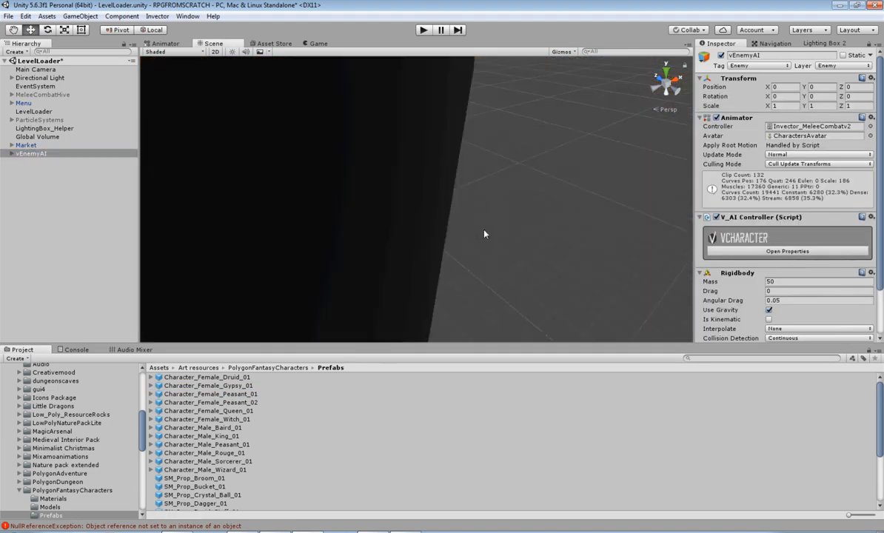
pyautogui.scroll(-3, 354, 189)
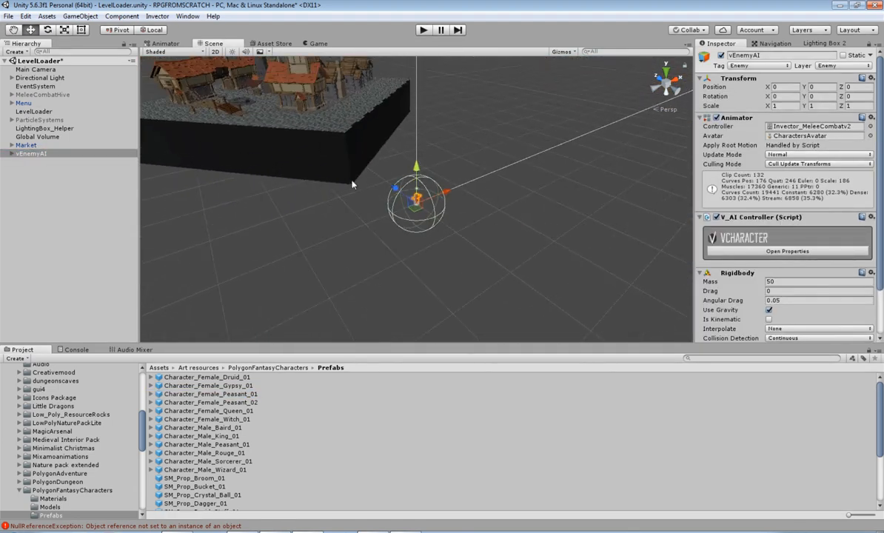
pyautogui.moveTo(351, 184); pyautogui.dragTo(409, 258, button='middle')
pyautogui.moveTo(463, 251); pyautogui.dragTo(314, 149)
pyautogui.press('f')
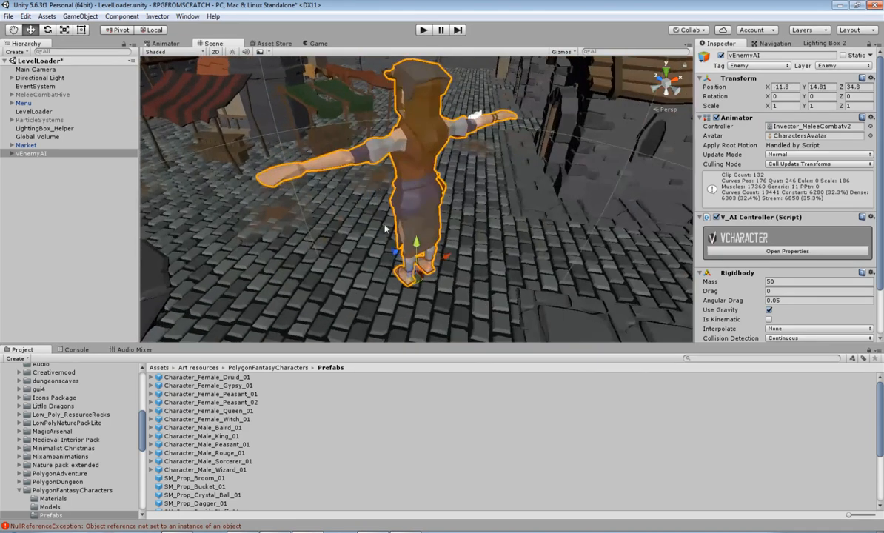
# Step: Lower vEnemyAI to the cobblestones at about Y 12.13 and shift it near the well, to about X -12.89, Z 37.31
pyautogui.moveTo(419, 244); pyautogui.dragTo(420, 338)
pyautogui.moveTo(421, 326); pyautogui.dragTo(485, 26, button='middle')
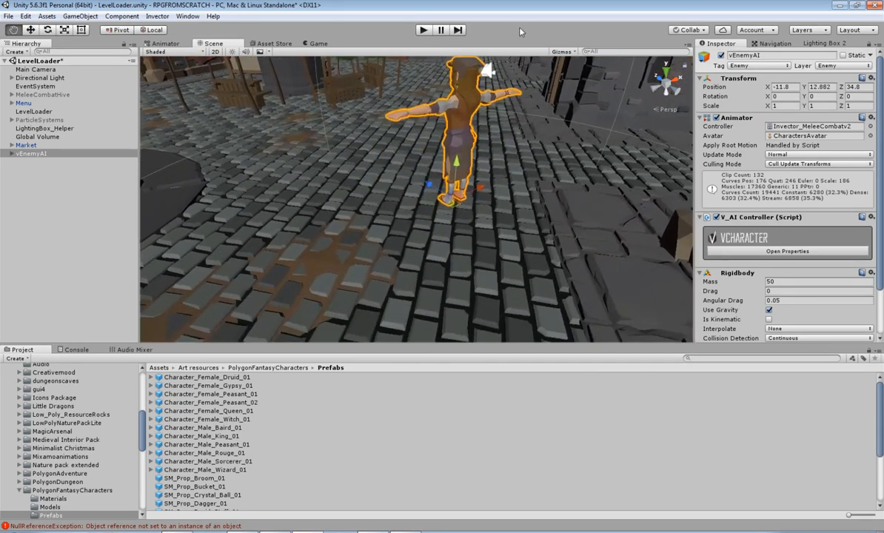
pyautogui.scroll(-5, 479, 194)
pyautogui.scroll(-1, 479, 194)
pyautogui.moveTo(438, 164)
pyautogui.mouseDown()
pyautogui.moveTo(434, 231)
pyautogui.moveTo(433, 180)
pyautogui.mouseUp()
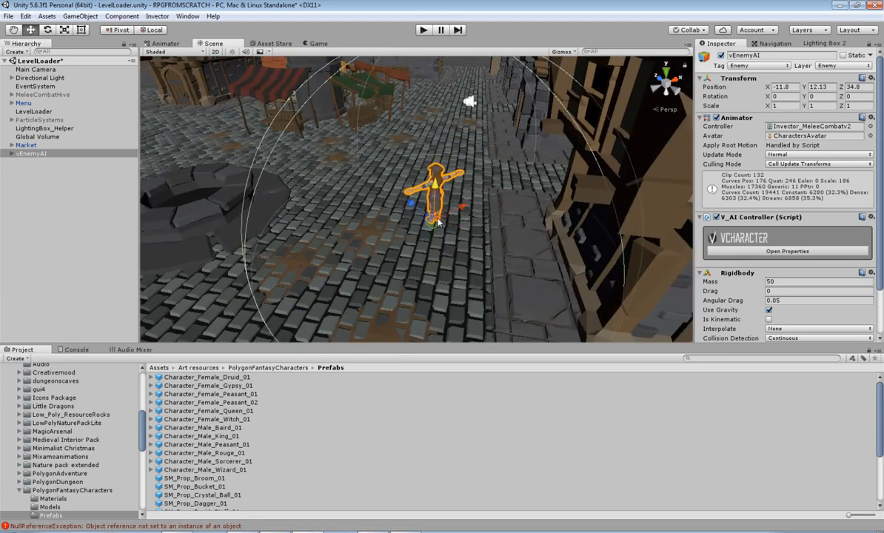
pyautogui.moveTo(431, 223); pyautogui.dragTo(361, 205)
pyautogui.moveTo(471, 224); pyautogui.dragTo(563, 253, button='middle')
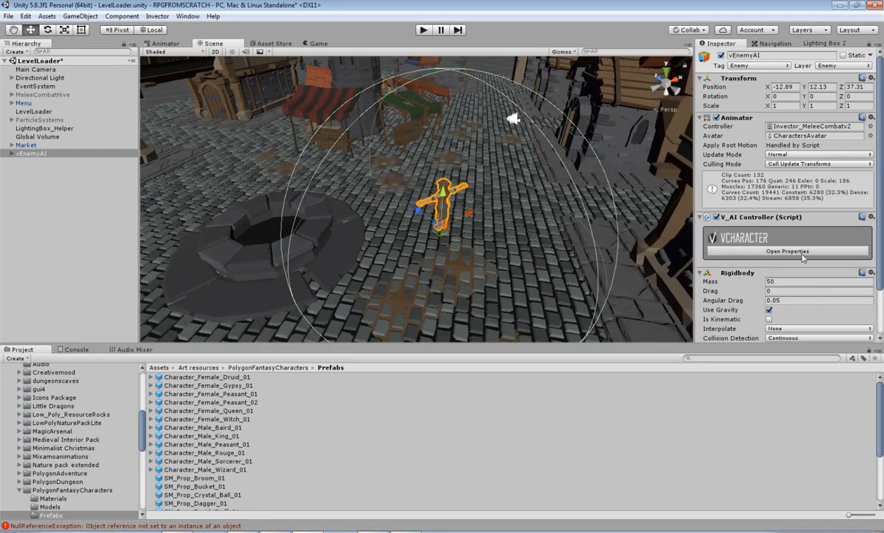
# Step: Open the V_AI Controller properties of vEnemyAI and examine its current state and waypoint settings
pyautogui.scroll(-3, 804, 256)
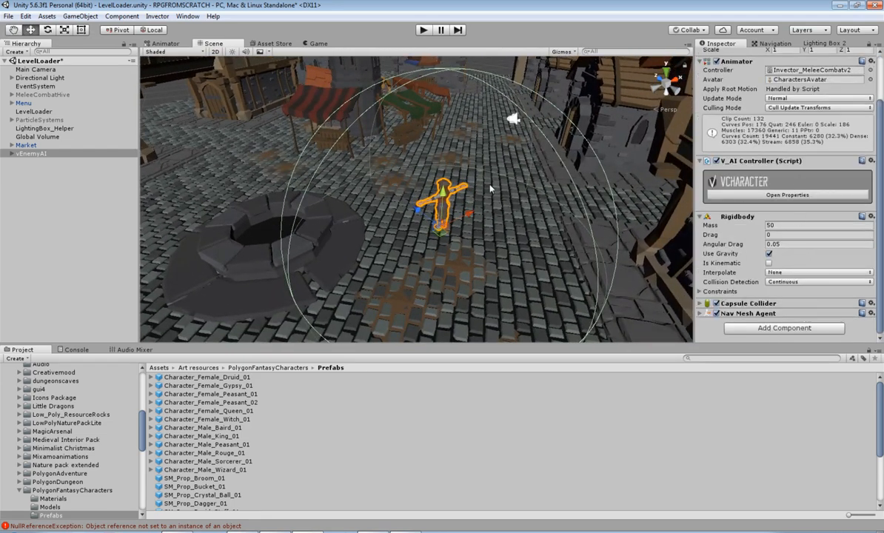
pyautogui.keyDown('alt'); pyautogui.moveTo(587, 239); pyautogui.dragTo(505, 196); pyautogui.keyUp('alt')
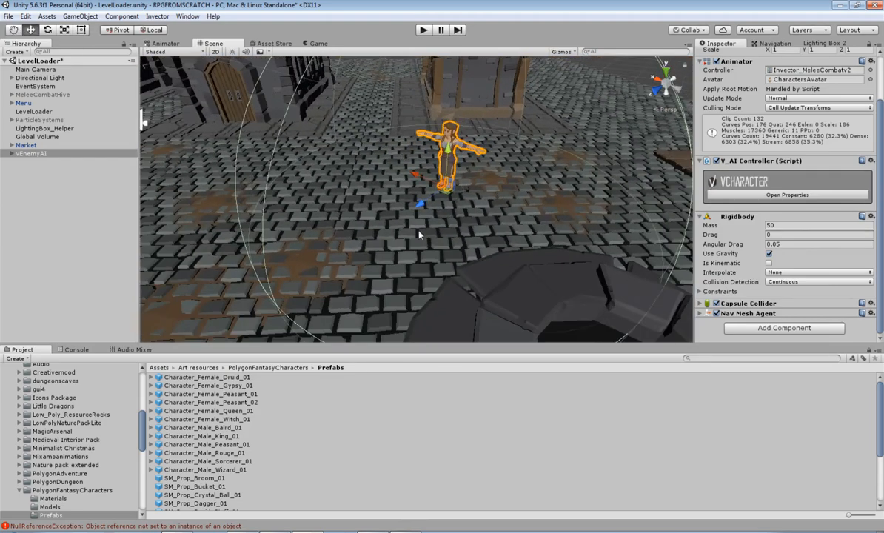
pyautogui.press('f')
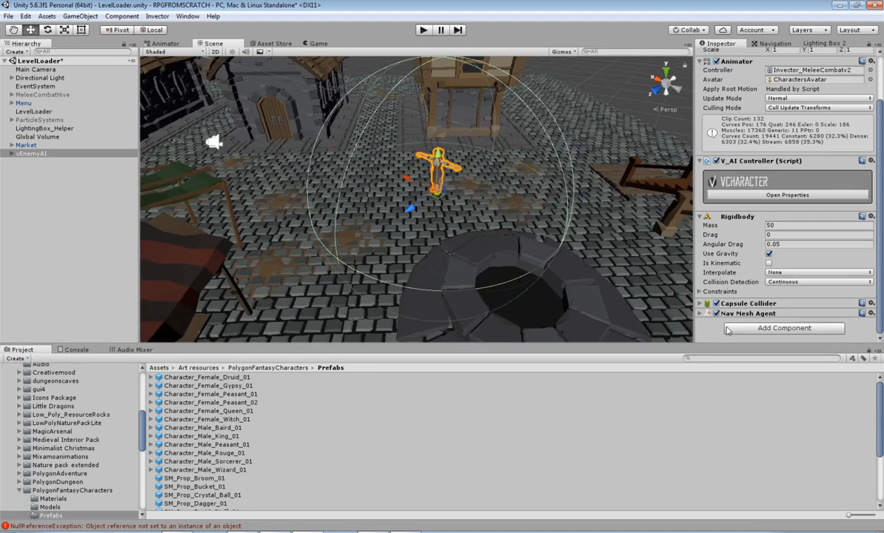
pyautogui.click(787, 195)
pyautogui.scroll(-10, 782, 271)
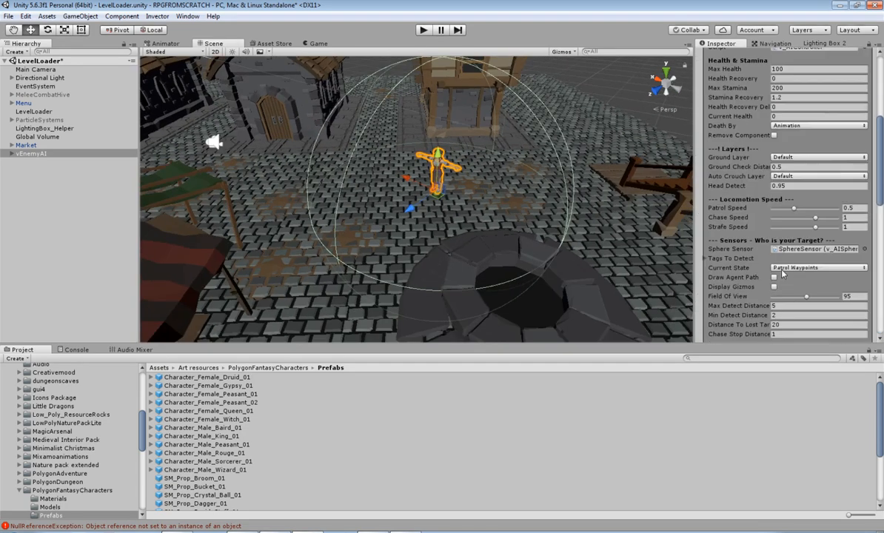
pyautogui.scroll(-4, 756, 202)
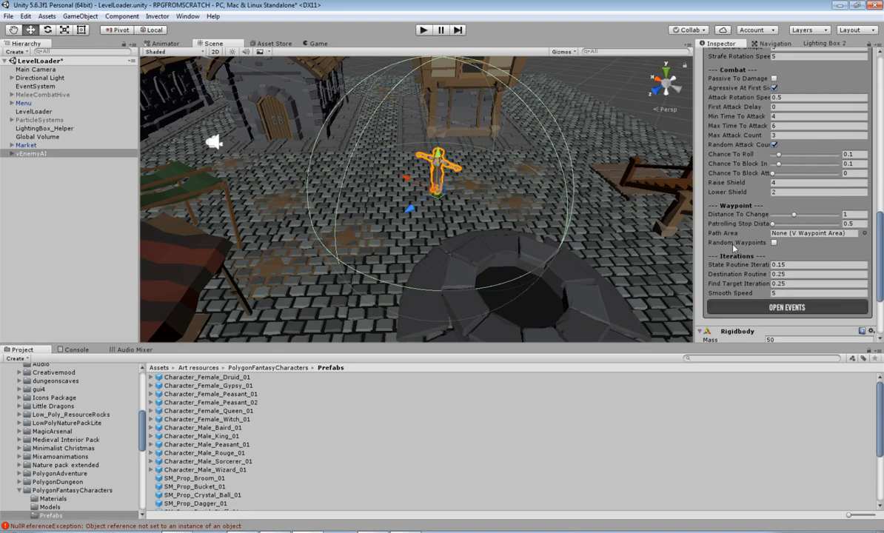
# Step: Create an empty game object in the scene and rename it Waypointset1
pyautogui.moveTo(515, 183); pyautogui.dragTo(365, 205, button='right')
pyautogui.scroll(-5, 528, 229)
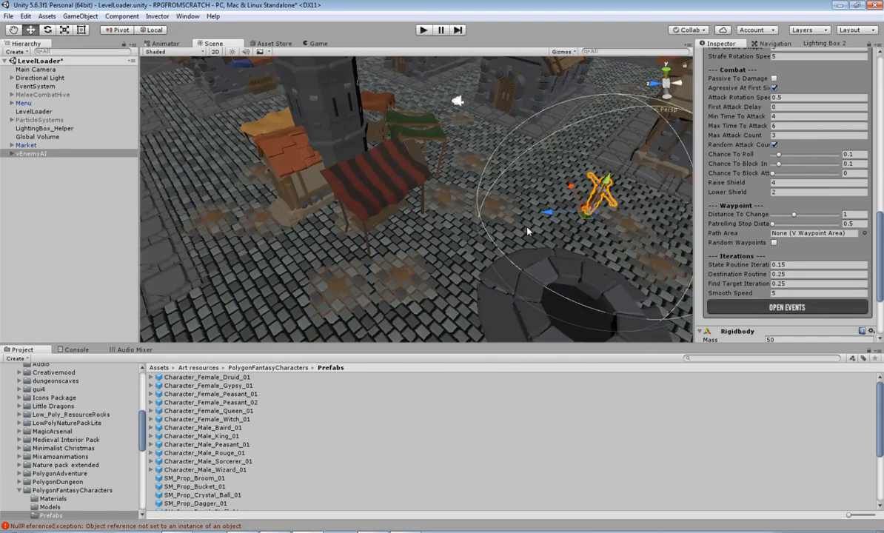
pyautogui.moveTo(509, 226); pyautogui.dragTo(570, 221, button='right')
pyautogui.click(39, 185)
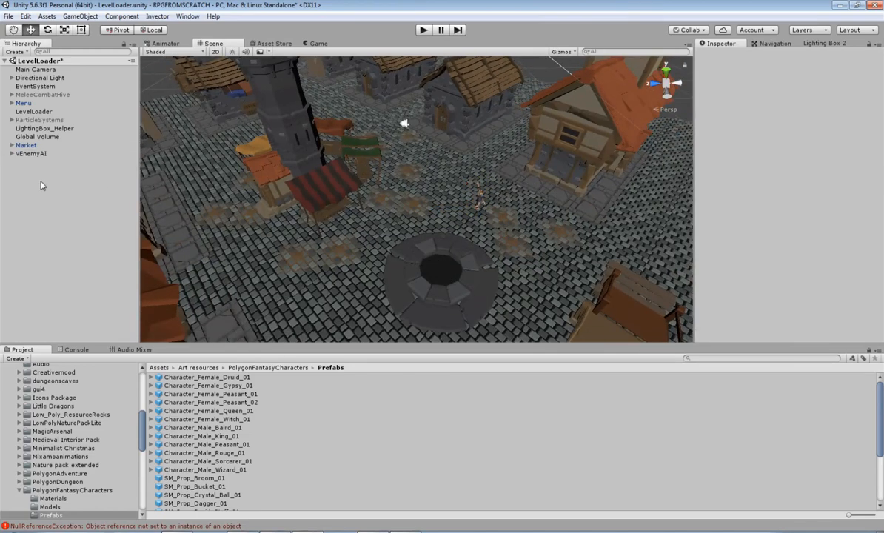
pyautogui.rightClick(40, 185)
pyautogui.click(74, 269)
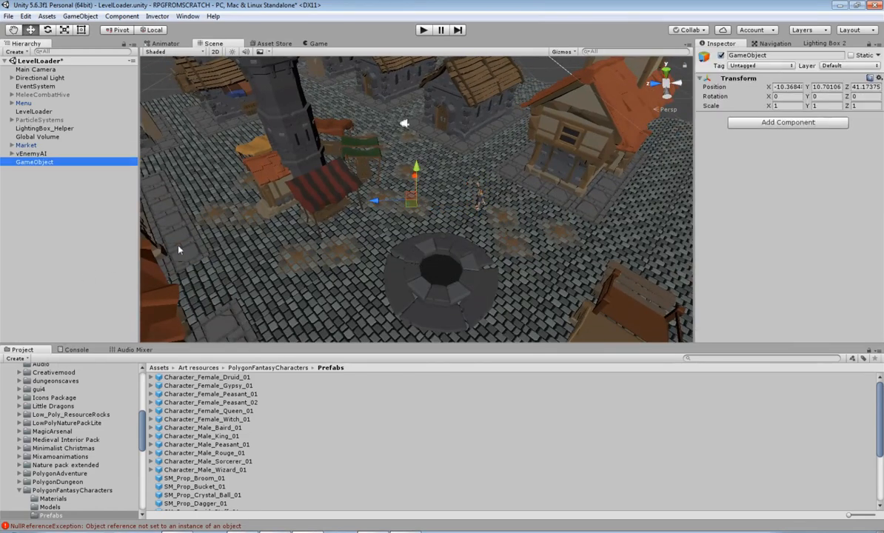
pyautogui.scroll(5, 408, 209)
pyautogui.scroll(-5, 409, 211)
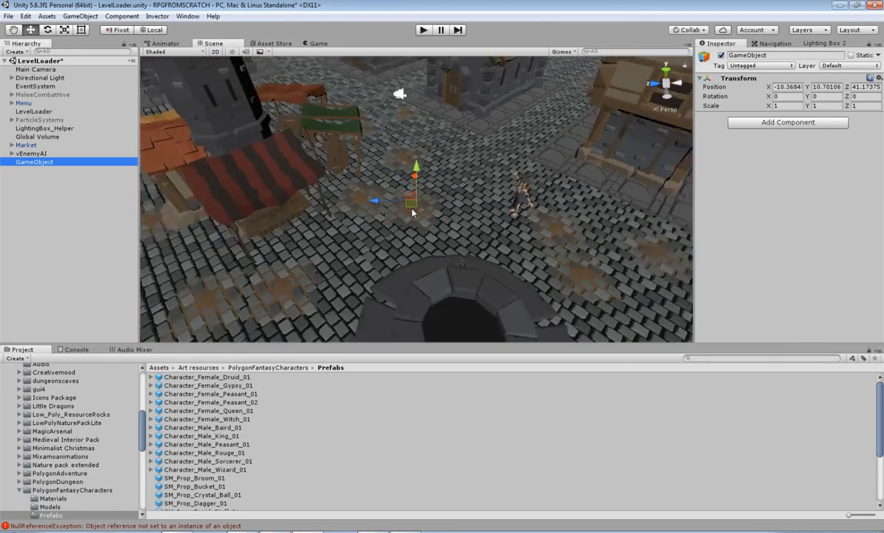
pyautogui.click(40, 164)
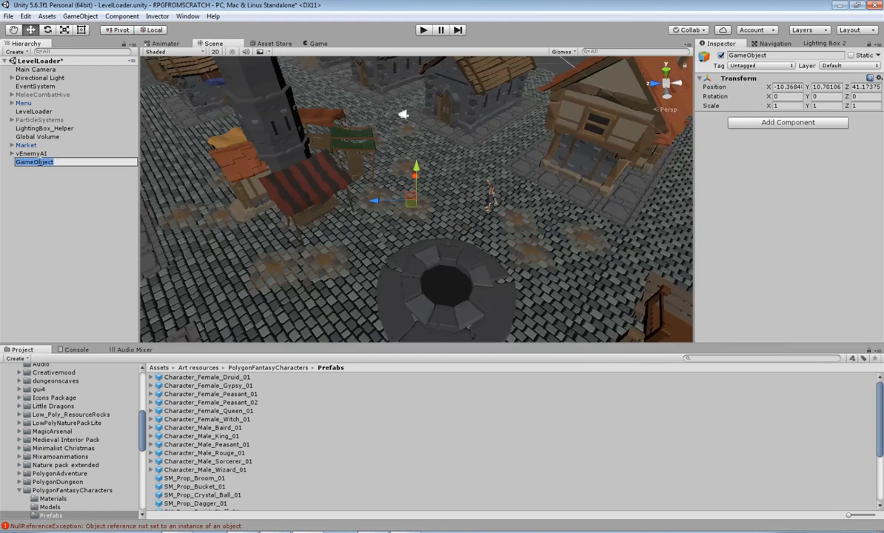
pyautogui.write('Waypointset1')
pyautogui.press('Return')
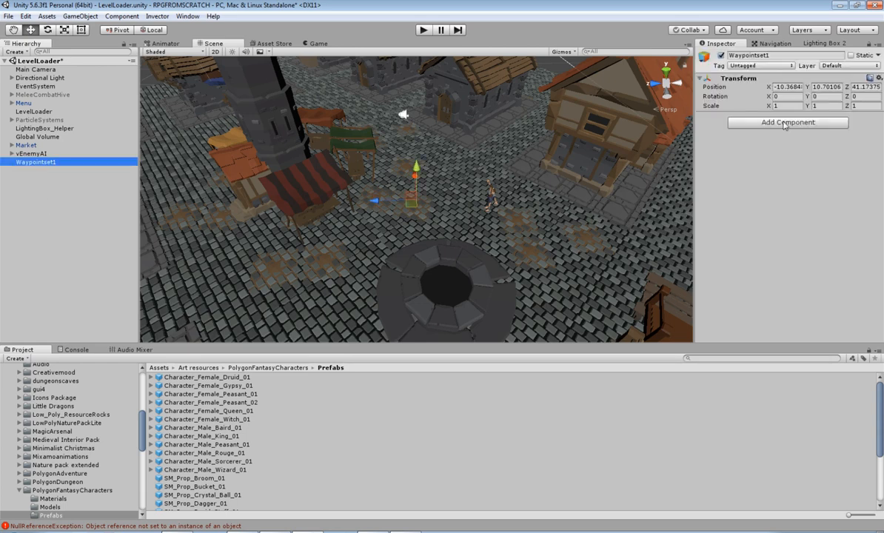
# Step: Add the V Waypoint Area component to Waypointset1
pyautogui.click(784, 123)
pyautogui.write('wa')
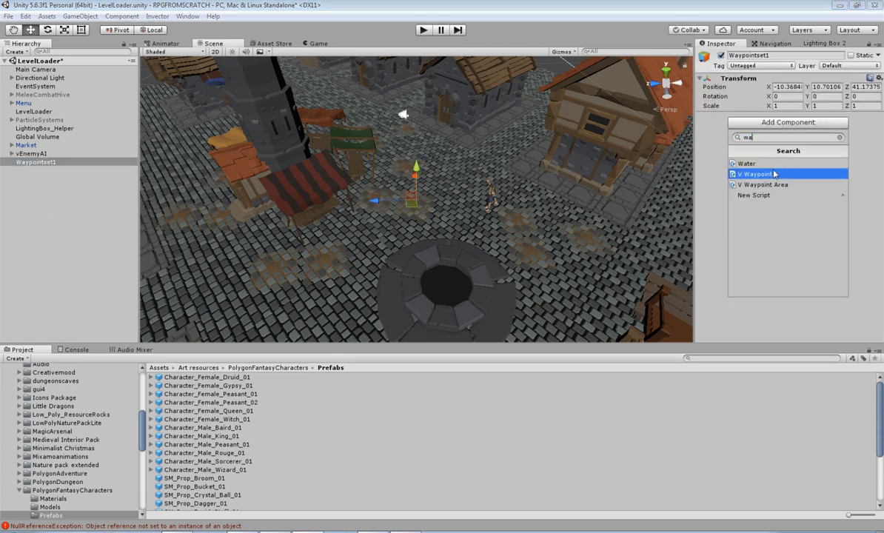
pyautogui.click(769, 185)
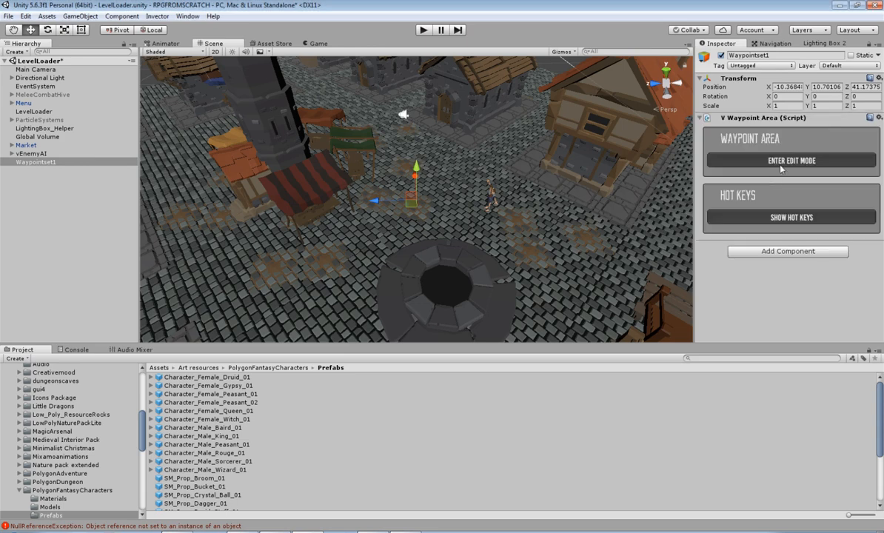
# Step: Enter the waypoint area's edit mode and show its hot keys
pyautogui.click(783, 163)
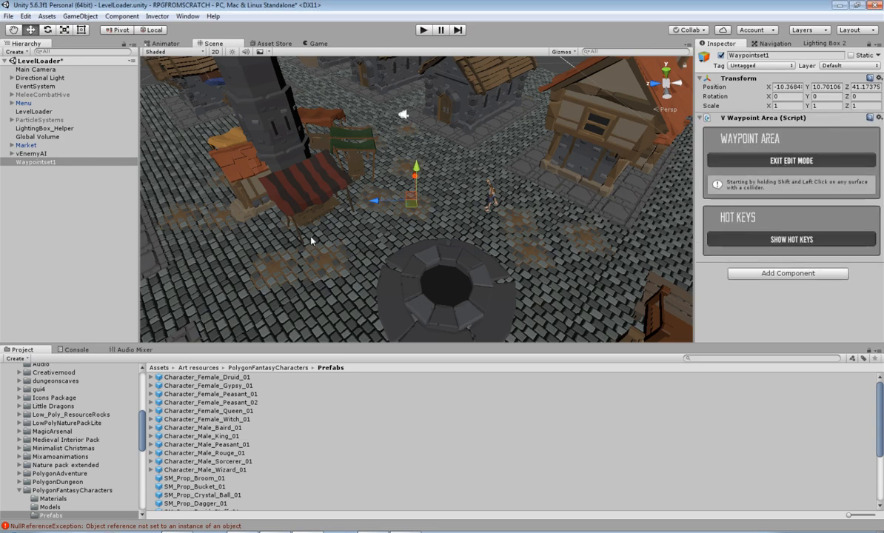
pyautogui.click(784, 239)
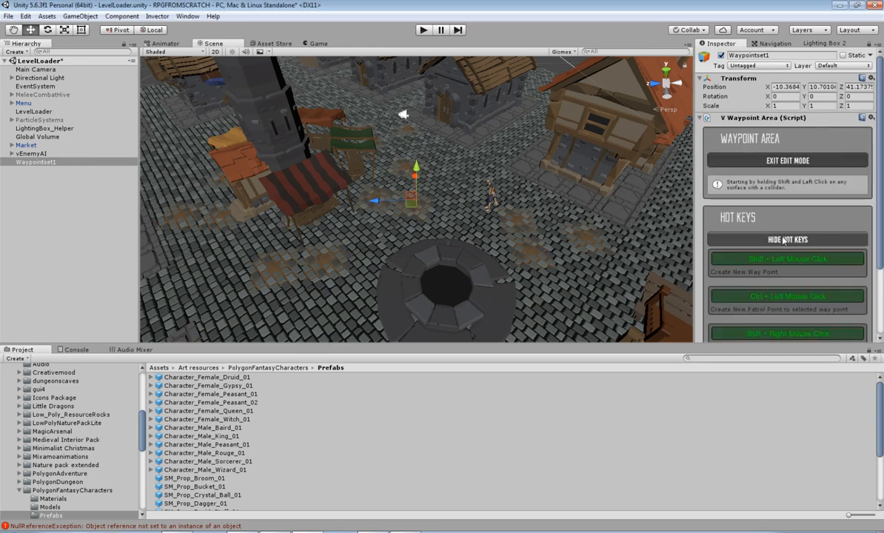
pyautogui.scroll(-3, 723, 255)
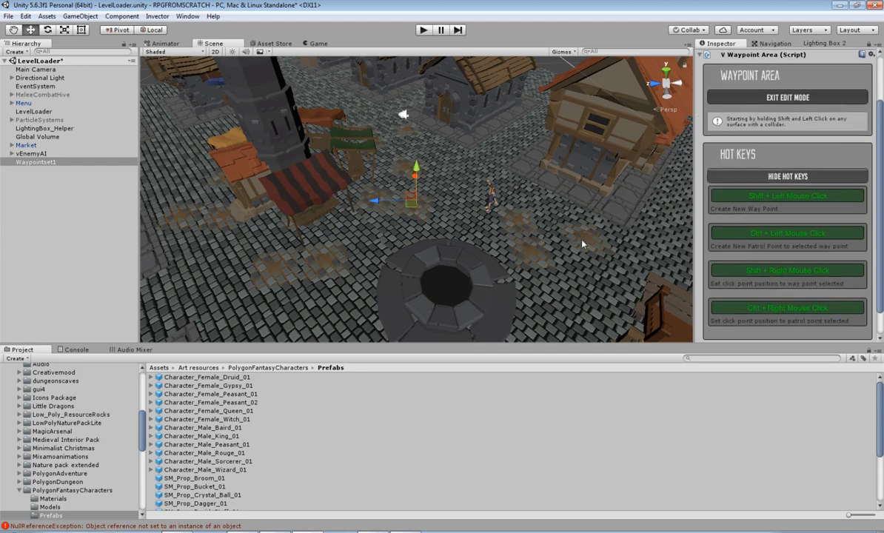
# Step: Place the first two waypoints of the patrol area on the cobbles, near the striped market stall and beside the orange-roofed houses
pyautogui.keyDown('shift'); pyautogui.click(274, 271); pyautogui.keyUp('shift')
pyautogui.moveTo(310, 236); pyautogui.dragTo(203, 225, button='right')
pyautogui.moveTo(403, 180); pyautogui.dragTo(222, 194, button='right')
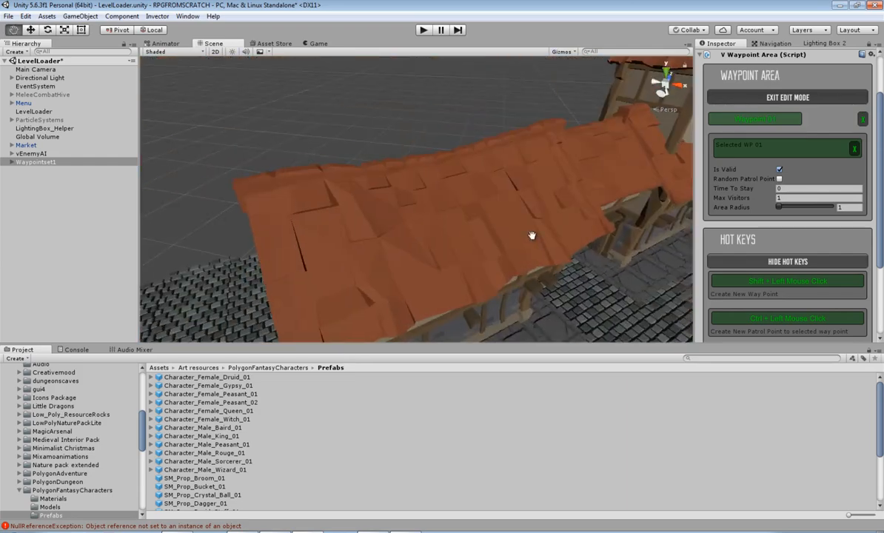
pyautogui.moveTo(531, 234); pyautogui.dragTo(363, 176, button='middle')
pyautogui.keyDown('shift'); pyautogui.click(337, 161); pyautogui.keyUp('shift')
pyautogui.moveTo(198, 166); pyautogui.dragTo(306, 140, button='right')
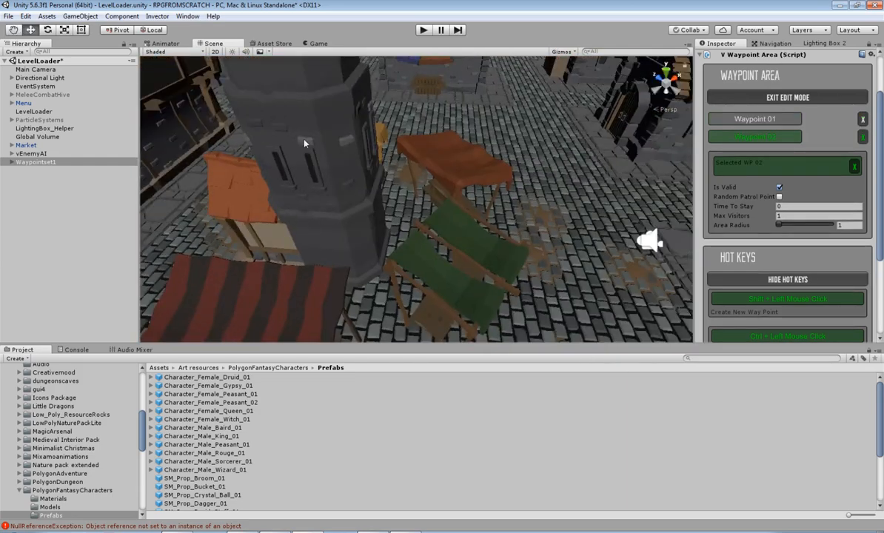
pyautogui.moveTo(306, 140); pyautogui.dragTo(674, 253, button='middle')
pyautogui.moveTo(472, 216); pyautogui.dragTo(616, 219, button='right')
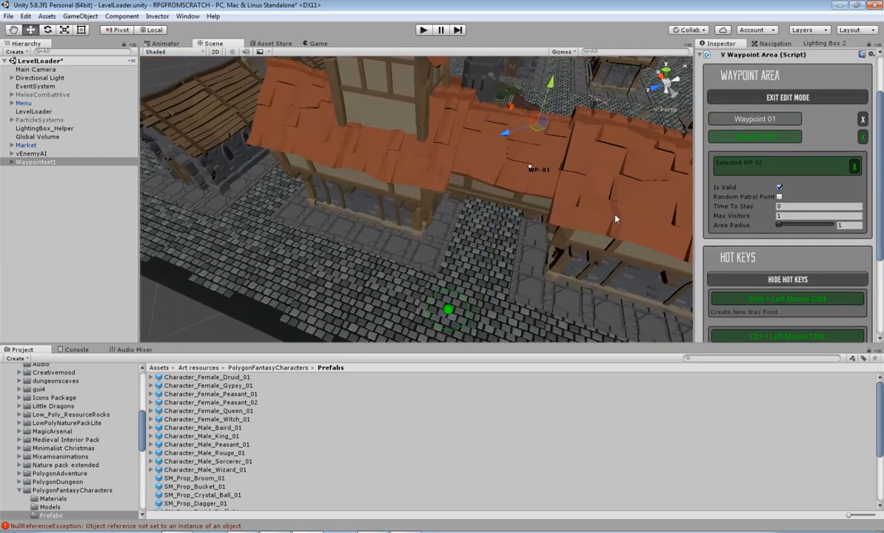
# Step: Add waypoints 03, 04 and 05 on the paving to carry the patrol route around the far side of the tower
pyautogui.keyDown('shift'); pyautogui.click(239, 222); pyautogui.keyUp('shift')
pyautogui.moveTo(241, 217); pyautogui.dragTo(445, 141, button='right')
pyautogui.moveTo(445, 141); pyautogui.dragTo(542, 127, button='middle')
pyautogui.keyDown('shift'); pyautogui.click(349, 197); pyautogui.keyUp('shift')
pyautogui.moveTo(348, 197); pyautogui.dragTo(439, 118, button='right')
pyautogui.moveTo(438, 118); pyautogui.dragTo(528, 133, button='middle')
pyautogui.keyDown('shift'); pyautogui.click(389, 213); pyautogui.keyUp('shift')
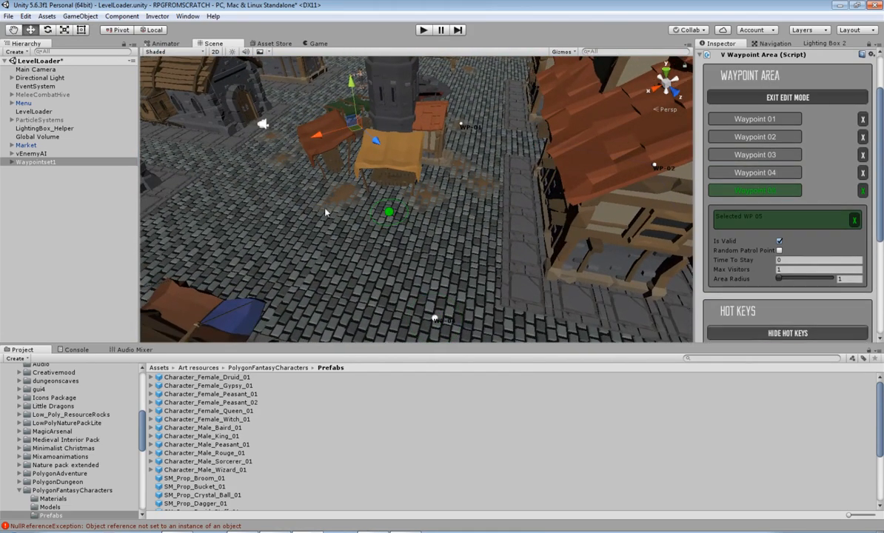
# Step: Add waypoints 06 and 07 on the street to bring the route back past the stalls toward the character
pyautogui.keyDown('shift'); pyautogui.click(258, 186); pyautogui.keyUp('shift')
pyautogui.moveTo(263, 150); pyautogui.dragTo(339, 141, button='right')
pyautogui.moveTo(339, 141); pyautogui.dragTo(474, 152, button='middle')
pyautogui.keyDown('shift'); pyautogui.click(351, 194); pyautogui.keyUp('shift')
pyautogui.moveTo(351, 195); pyautogui.dragTo(302, 201, button='right')
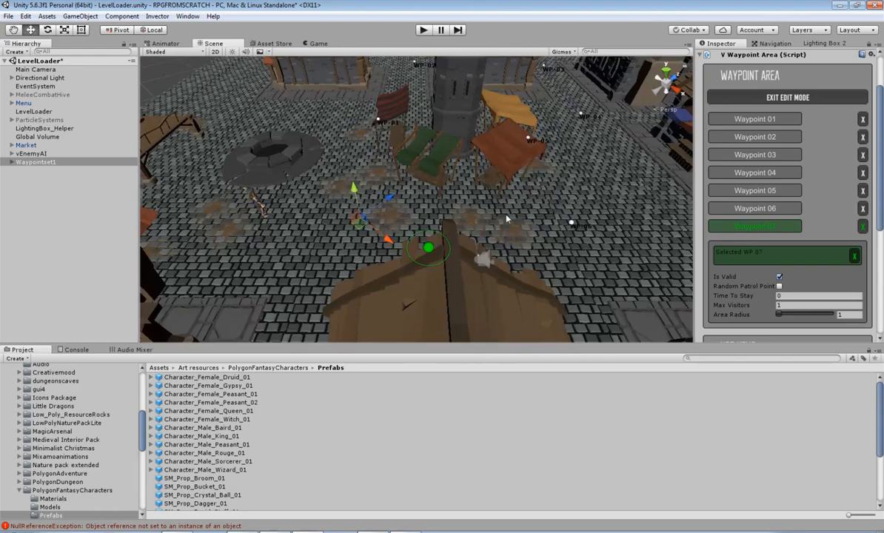
# Step: Try out two positions for an eighth waypoint on the square and delete each one
pyautogui.keyDown('shift'); pyautogui.click(302, 202); pyautogui.keyUp('shift')
pyautogui.moveTo(303, 201); pyautogui.dragTo(460, 164, button='middle')
pyautogui.click(864, 245)
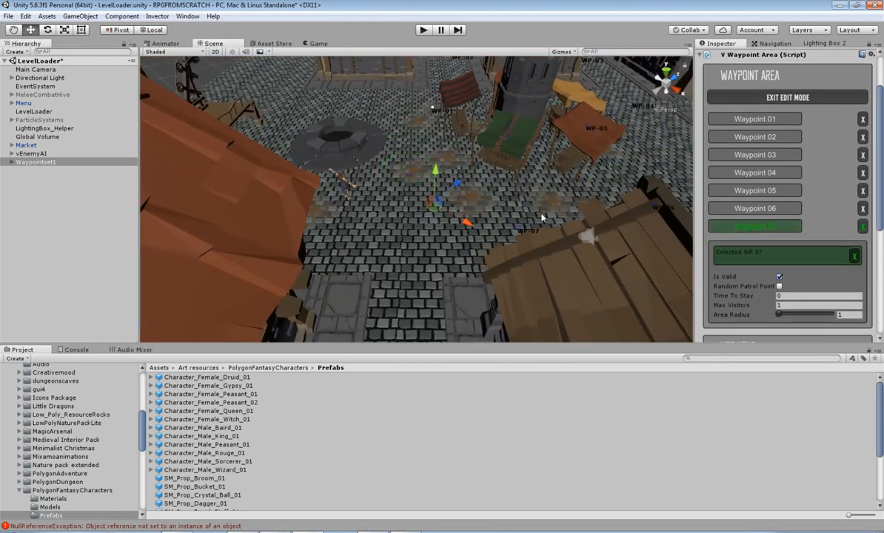
pyautogui.scroll(8, 474, 215)
pyautogui.keyDown('shift'); pyautogui.click(360, 166); pyautogui.keyUp('shift')
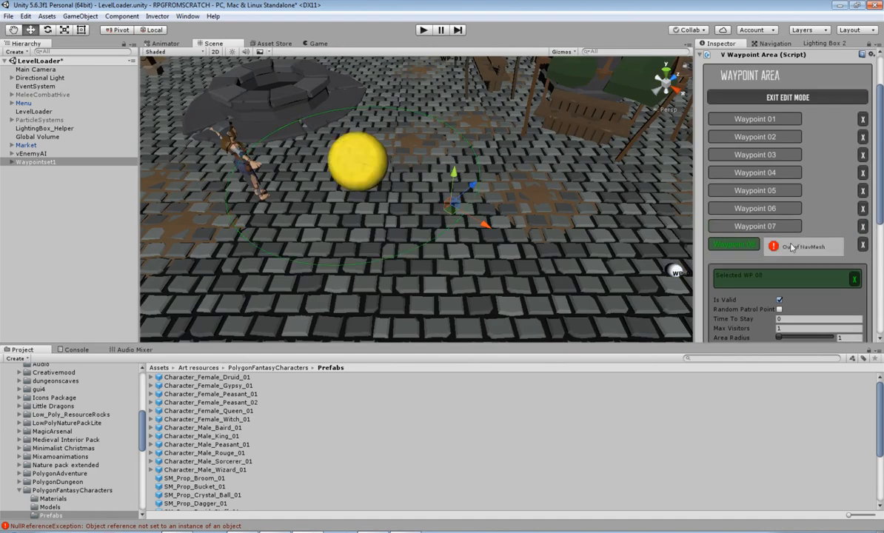
pyautogui.click(862, 245)
# Step: Place waypoint 08 on the paving between the well and the enemy character to close the route
pyautogui.keyDown('alt'); pyautogui.moveTo(563, 222); pyautogui.dragTo(530, 230); pyautogui.keyUp('alt')
pyautogui.keyDown('shift'); pyautogui.click(475, 241); pyautogui.keyUp('shift')
pyautogui.moveTo(477, 243); pyautogui.dragTo(585, 157, button='right')
pyautogui.moveTo(542, 285)
pyautogui.mouseDown(button='middle')
pyautogui.moveTo(525, 175)
pyautogui.moveTo(534, 220)
pyautogui.moveTo(527, 280)
pyautogui.mouseUp(button='middle')
pyautogui.scroll(-5, 465, 264)
pyautogui.scroll(-1, 466, 243)
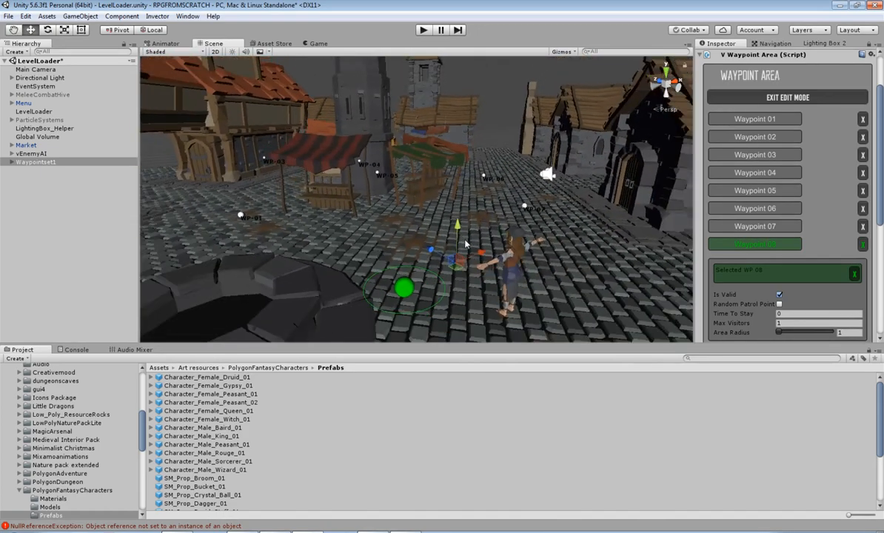
pyautogui.moveTo(465, 244); pyautogui.dragTo(450, 214, button='middle')
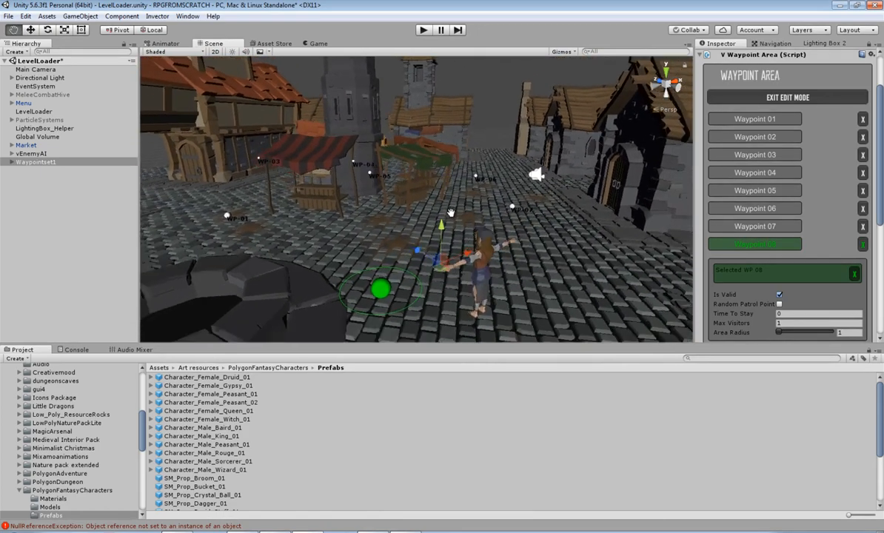
# Step: Exit the waypoint area's edit mode and hide its hot keys
pyautogui.click(788, 98)
pyautogui.scroll(-5, 778, 133)
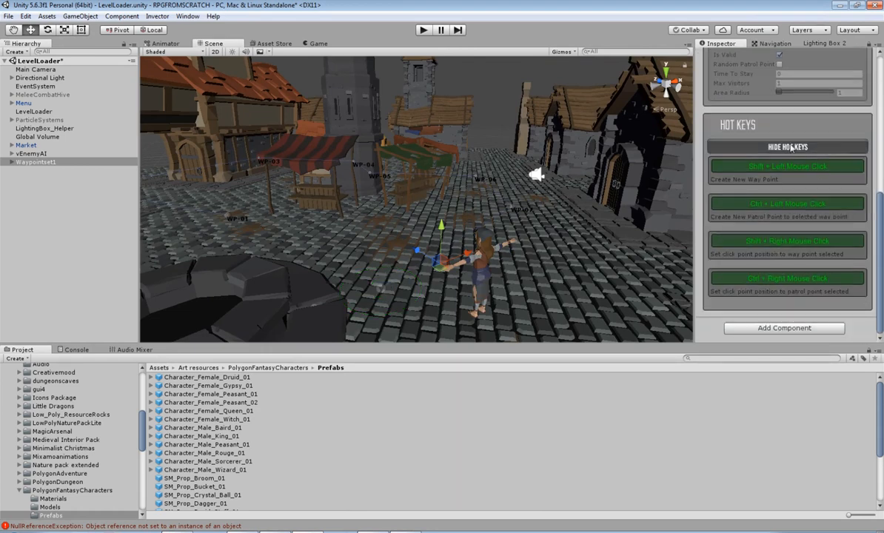
pyautogui.click(774, 166)
# Step: Assign Waypointset1 as the Path Area of vEnemyAI's V_AI Controller
pyautogui.click(33, 154)
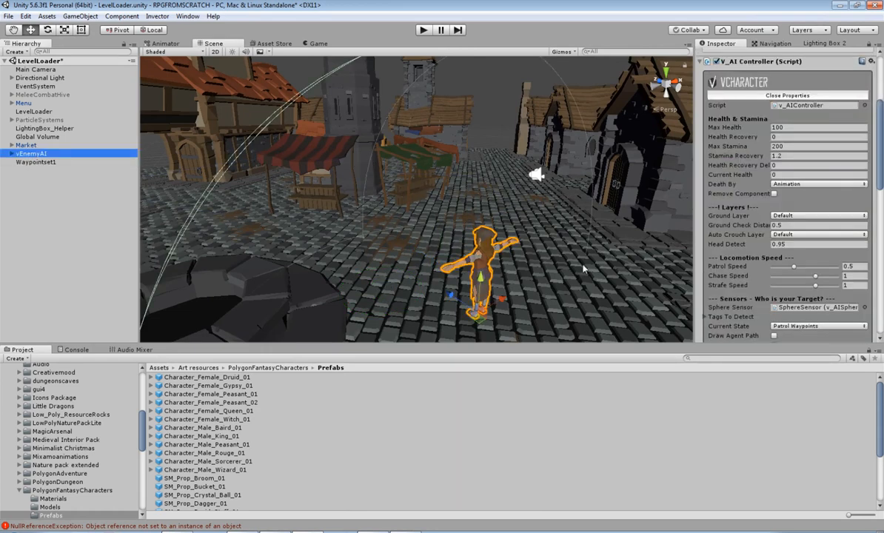
pyautogui.scroll(-10, 792, 222)
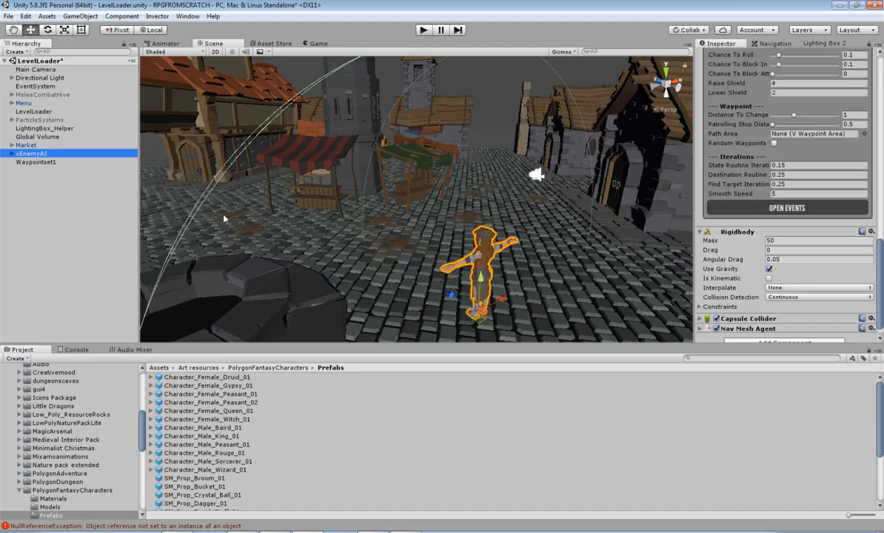
pyautogui.moveTo(35, 162); pyautogui.dragTo(799, 134)
# Step: Play the scene to check the enemy's patrol behind the main menu and settings screen, and stop the test
pyautogui.moveTo(436, 177); pyautogui.dragTo(395, 252, button='right')
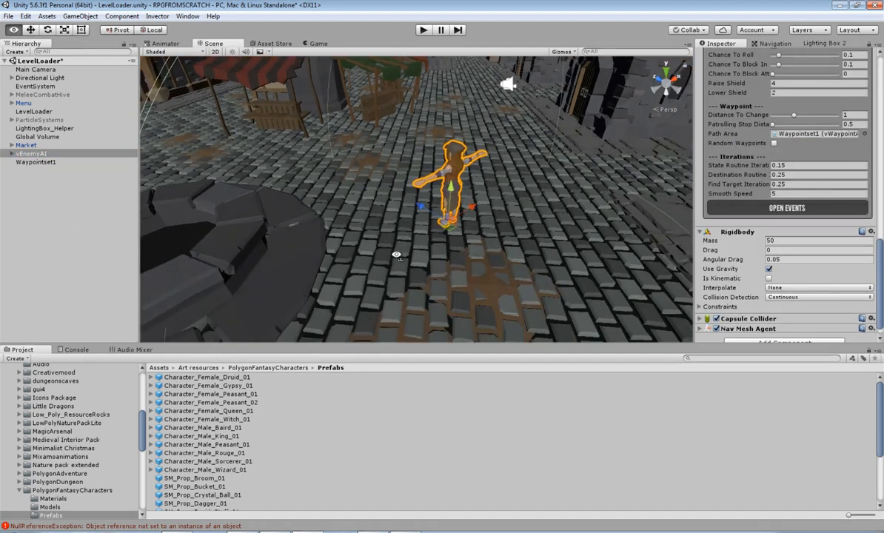
pyautogui.moveTo(385, 140); pyautogui.dragTo(450, 204, button='middle')
pyautogui.scroll(-3, 450, 205)
pyautogui.scroll(-3, 450, 204)
pyautogui.scroll(5, 450, 205)
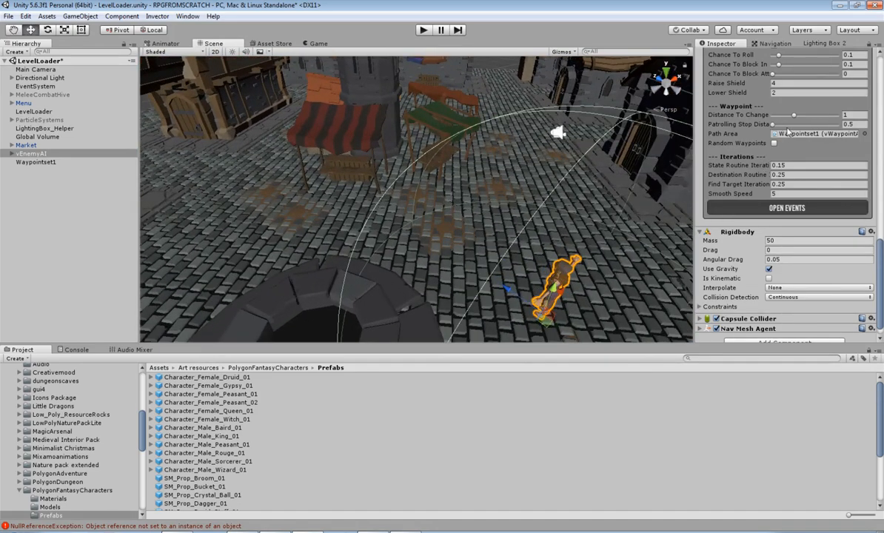
pyautogui.scroll(-3, 475, 171)
pyautogui.moveTo(503, 161); pyautogui.dragTo(482, 170, button='middle')
pyautogui.click(422, 31)
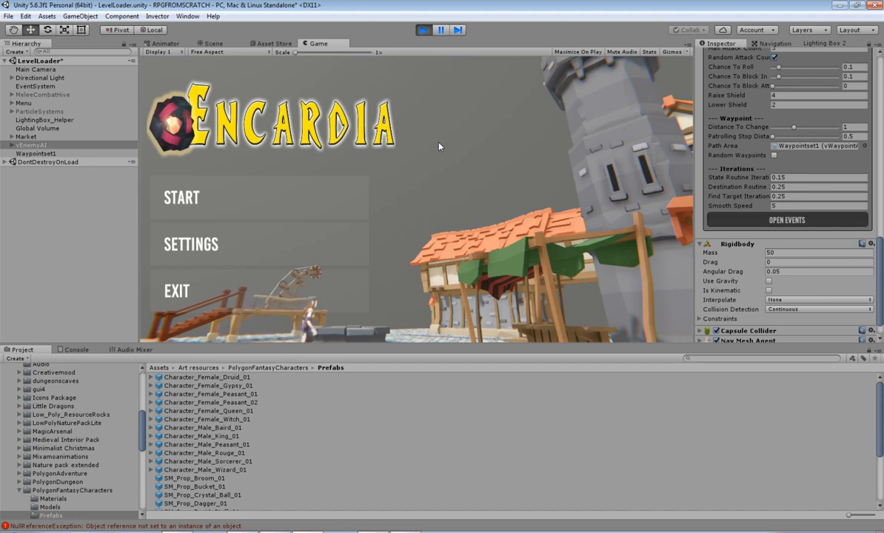
pyautogui.click(255, 246)
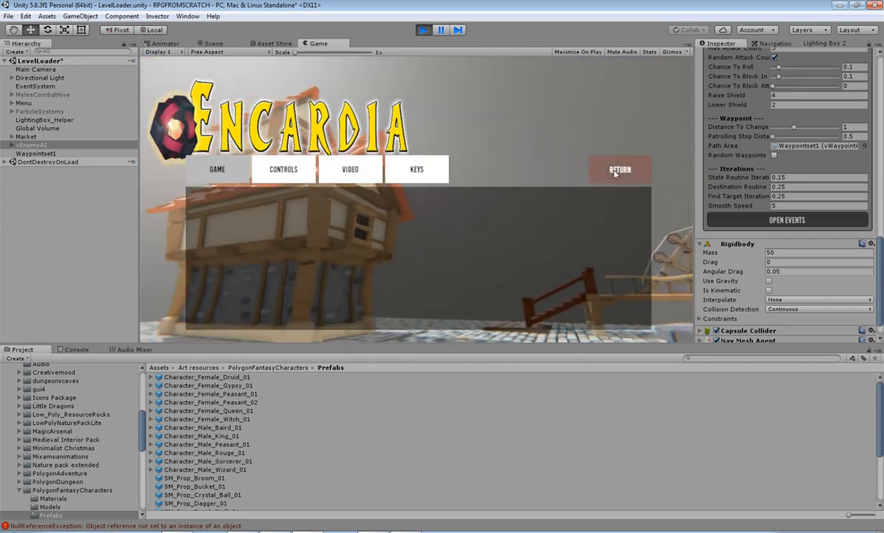
pyautogui.click(618, 172)
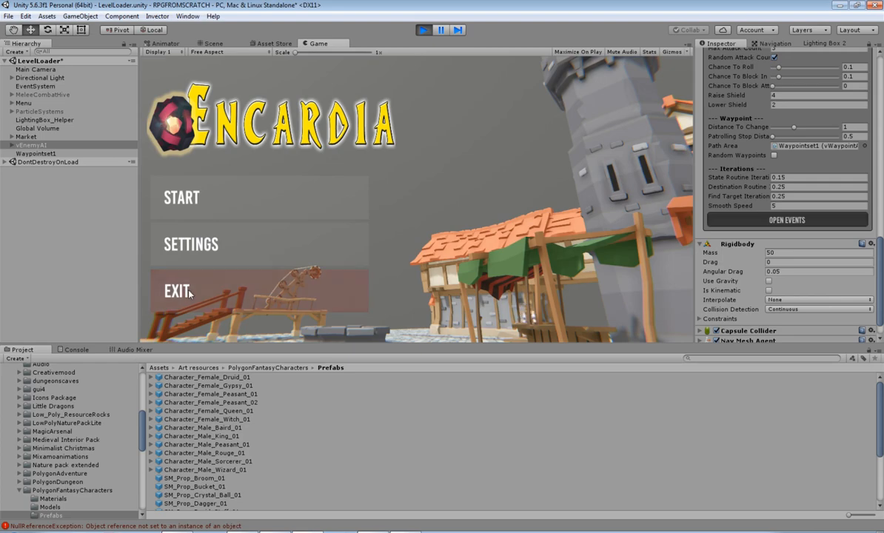
pyautogui.click(226, 275)
pyautogui.click(359, 263)
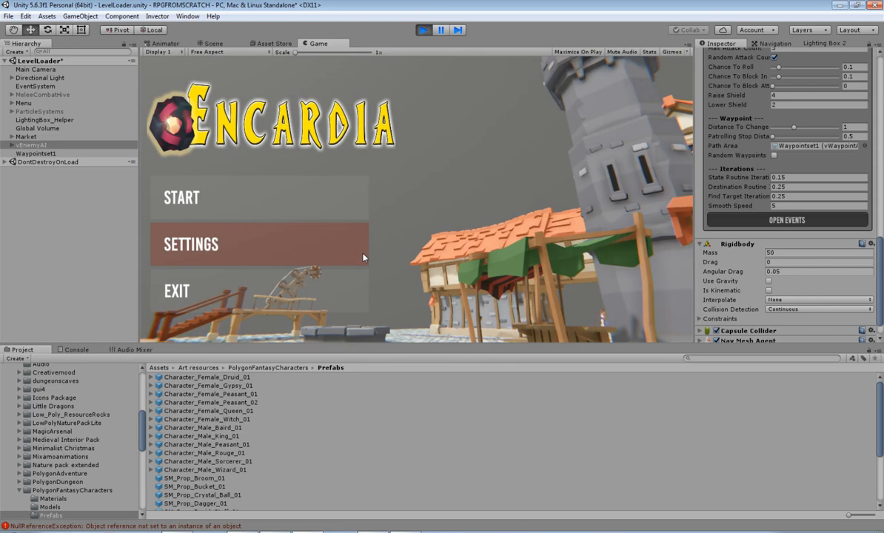
pyautogui.click(422, 30)
# Step: Try to rotate Waypointset1 and the Market together about the vertical axis
pyautogui.scroll(-10, 438, 223)
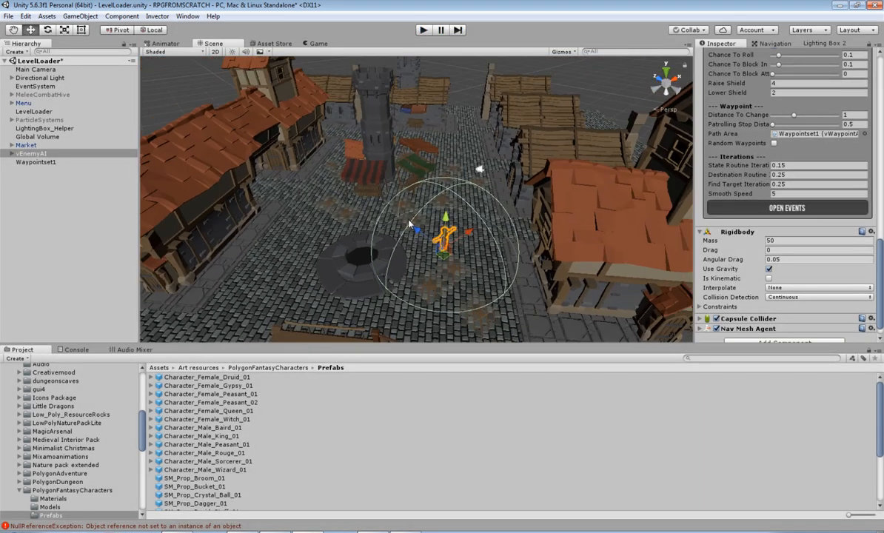
pyautogui.scroll(8, 412, 228)
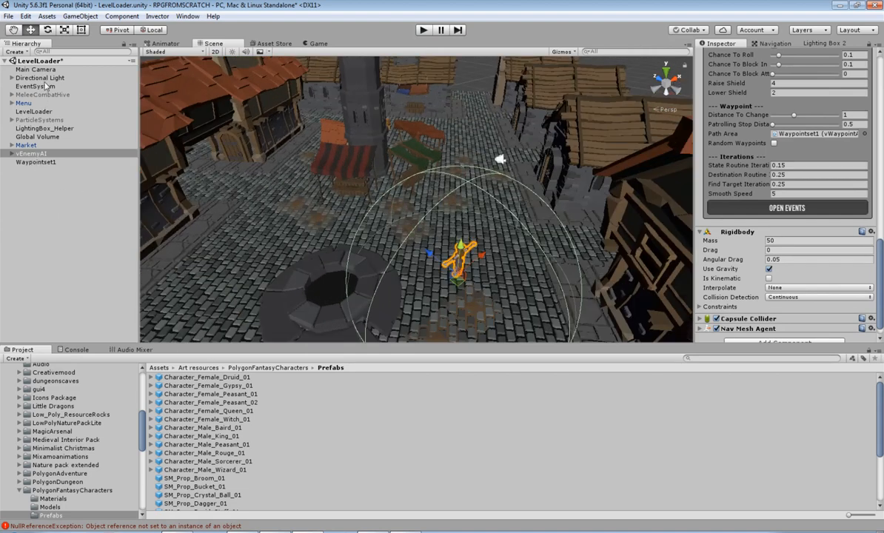
pyautogui.click(36, 161)
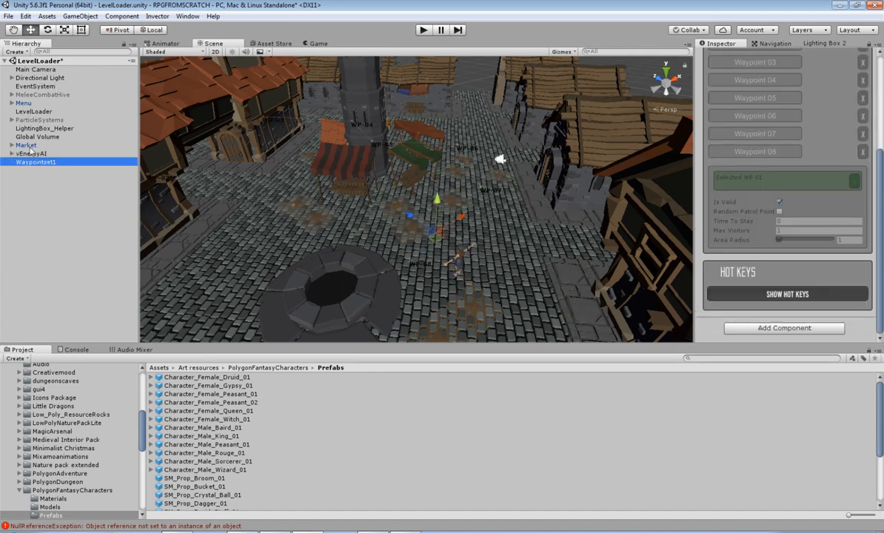
pyautogui.keyDown('ctrl'); pyautogui.click(27, 145); pyautogui.keyUp('ctrl')
pyautogui.press('f')
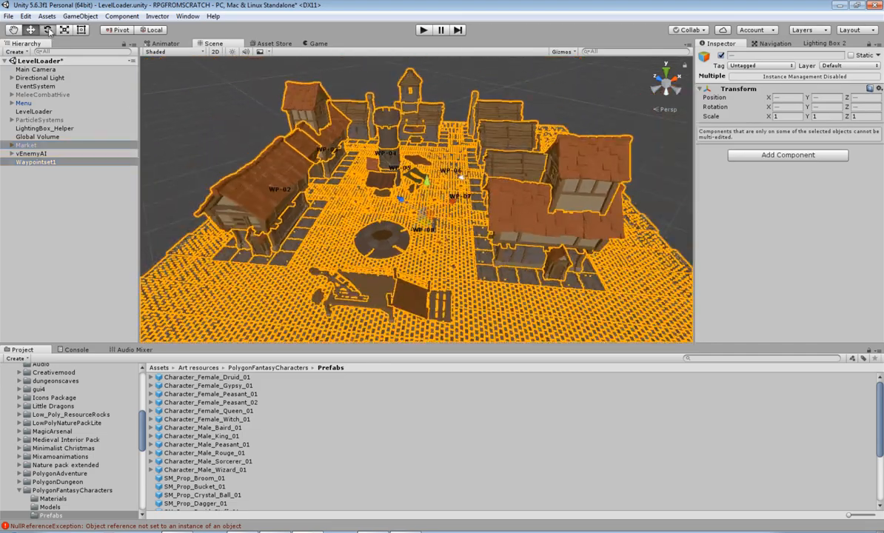
pyautogui.click(48, 31)
pyautogui.moveTo(400, 242); pyautogui.dragTo(311, 242)
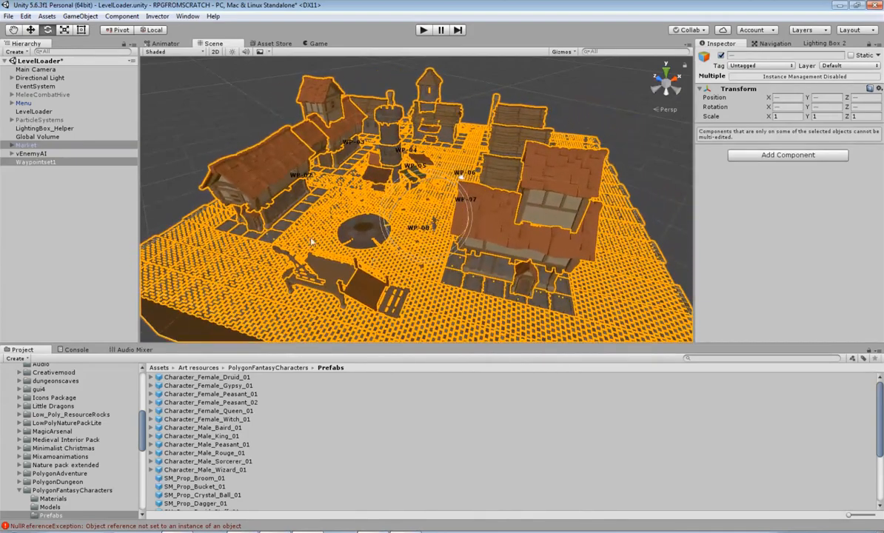
# Step: Rotate the Market alone about the vertical axis to a Y rotation of about -80 degrees
pyautogui.click(54, 163)
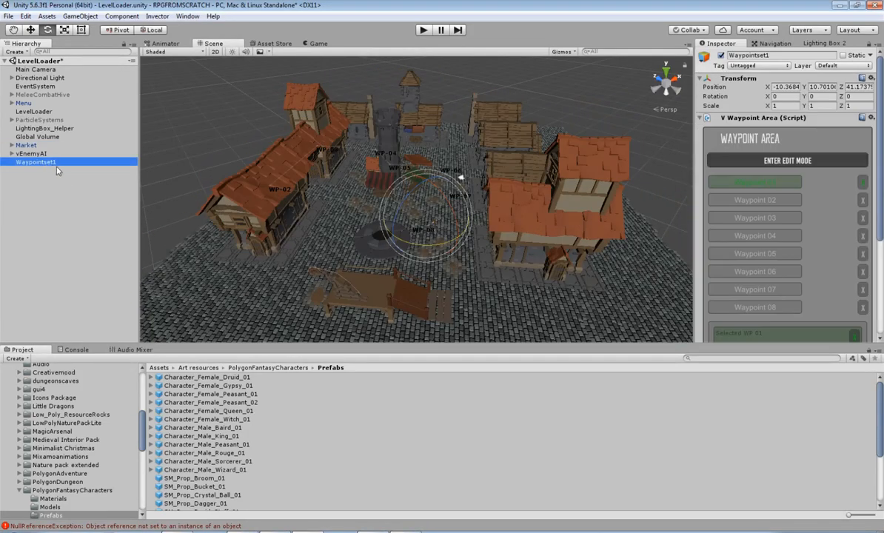
pyautogui.click(31, 146)
pyautogui.moveTo(429, 216); pyautogui.dragTo(409, 214)
pyautogui.click(30, 29)
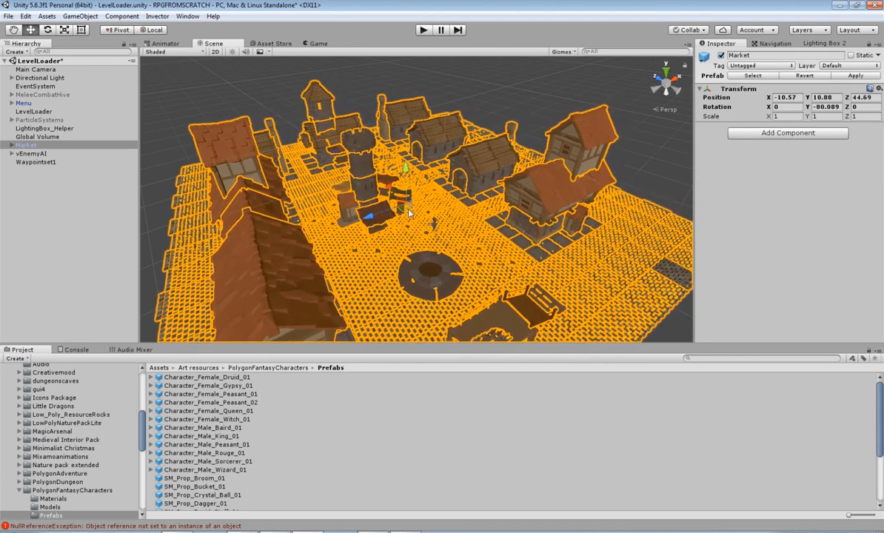
# Step: Rotate Waypointset1 to a Y rotation of about -44.5 degrees so its waypoints follow the turned Market
pyautogui.click(42, 163)
pyautogui.keyDown('alt'); pyautogui.moveTo(514, 198); pyautogui.dragTo(425, 216); pyautogui.keyUp('alt')
pyautogui.moveTo(426, 216); pyautogui.dragTo(405, 213, button='middle')
pyautogui.click(48, 31)
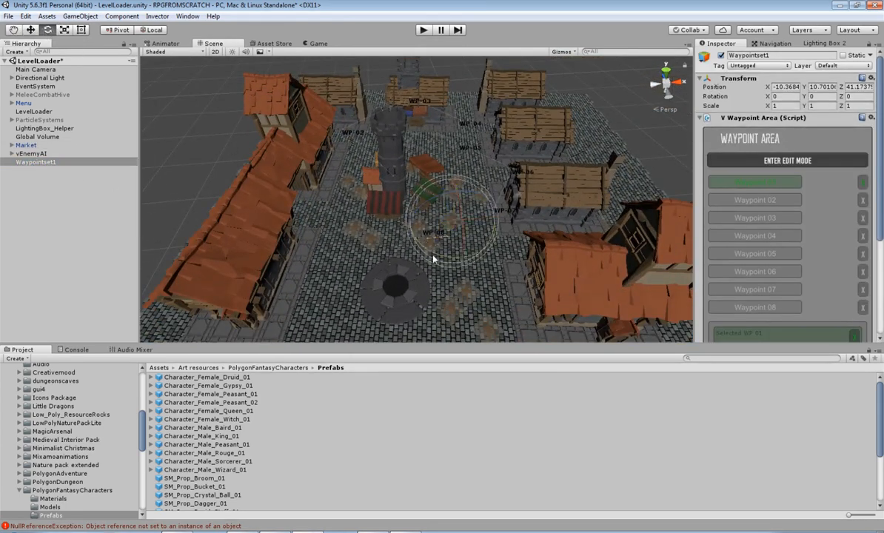
pyautogui.moveTo(434, 258); pyautogui.dragTo(517, 238)
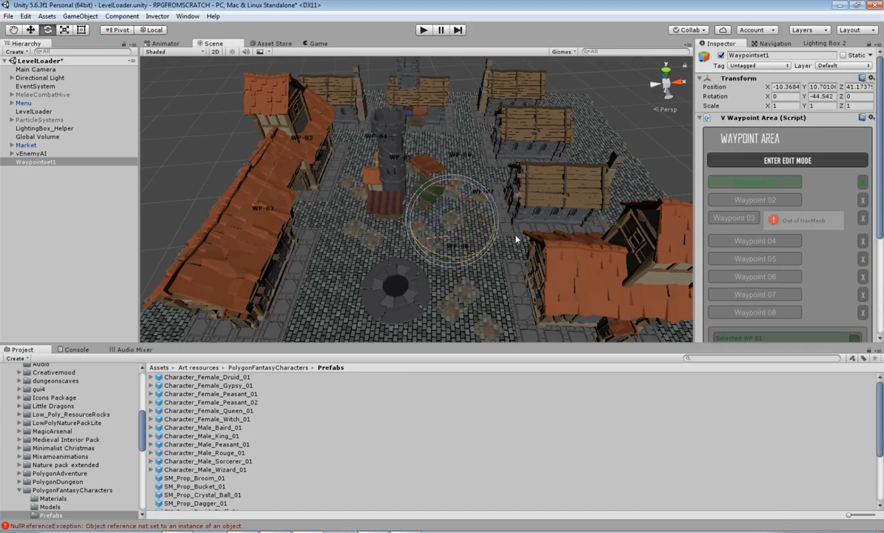
pyautogui.keyDown('alt'); pyautogui.moveTo(415, 228); pyautogui.dragTo(465, 197); pyautogui.keyUp('alt')
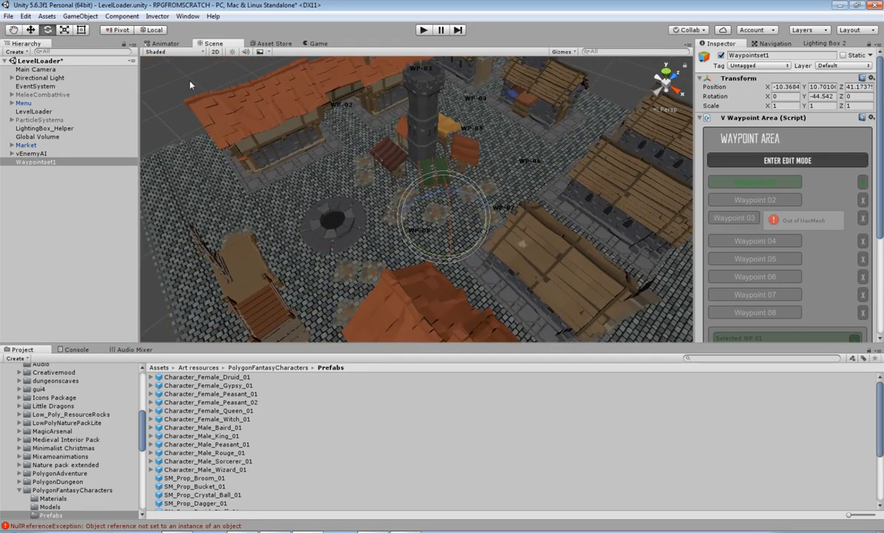
# Step: Select vEnemyAI, play the scene to watch its patrol from the menu and settings views, and stop the test
pyautogui.click(32, 154)
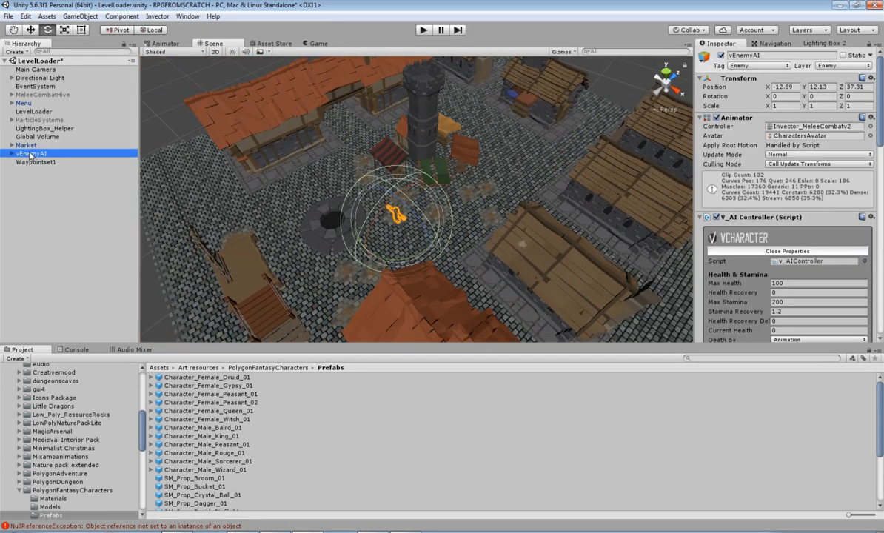
pyautogui.click(425, 30)
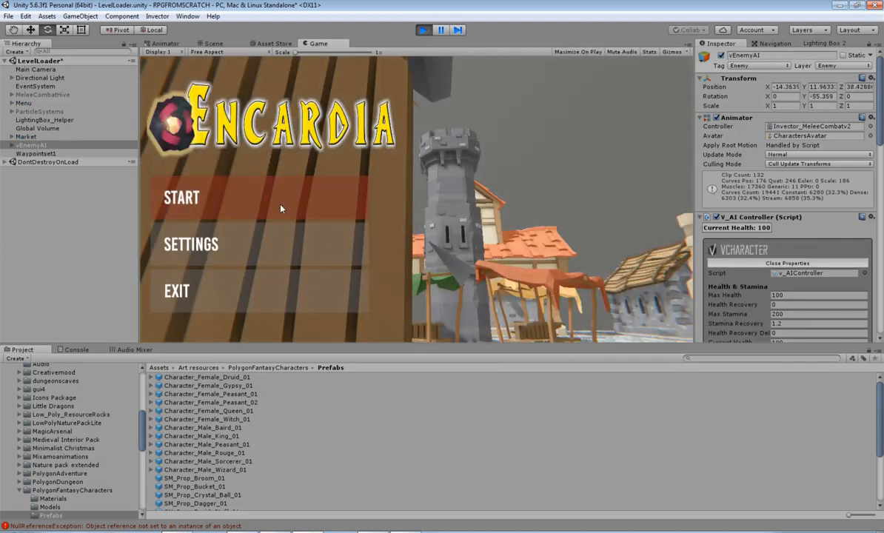
pyautogui.click(271, 244)
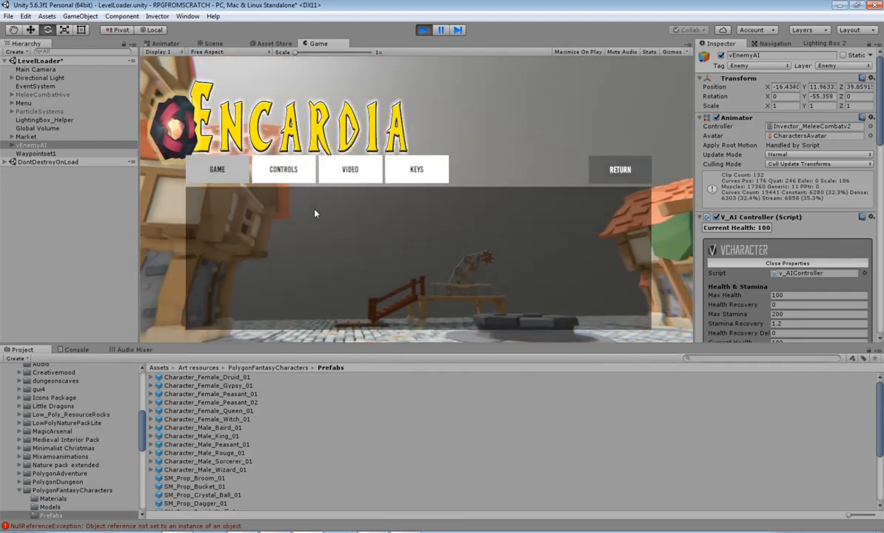
pyautogui.click(582, 163)
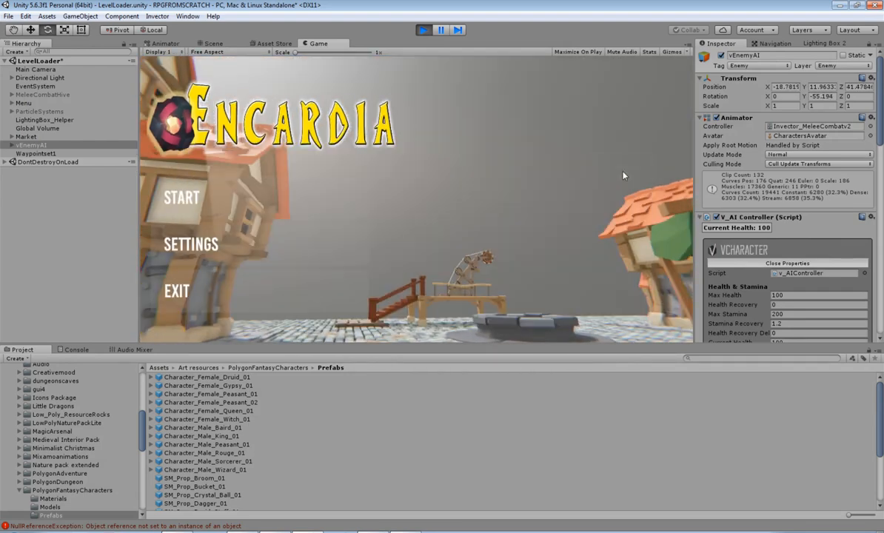
pyautogui.click(423, 30)
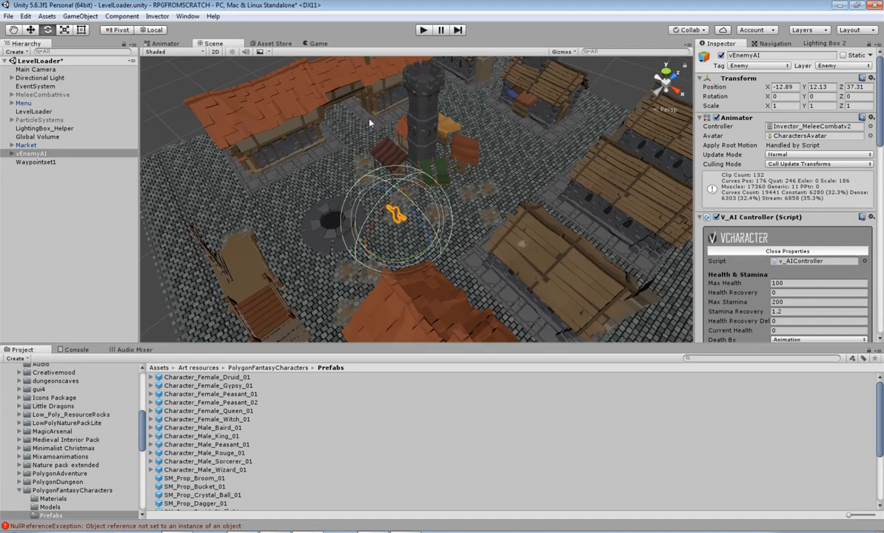
# Step: Clear the old navigation mesh and bake a new one for the rotated Market
pyautogui.click(774, 44)
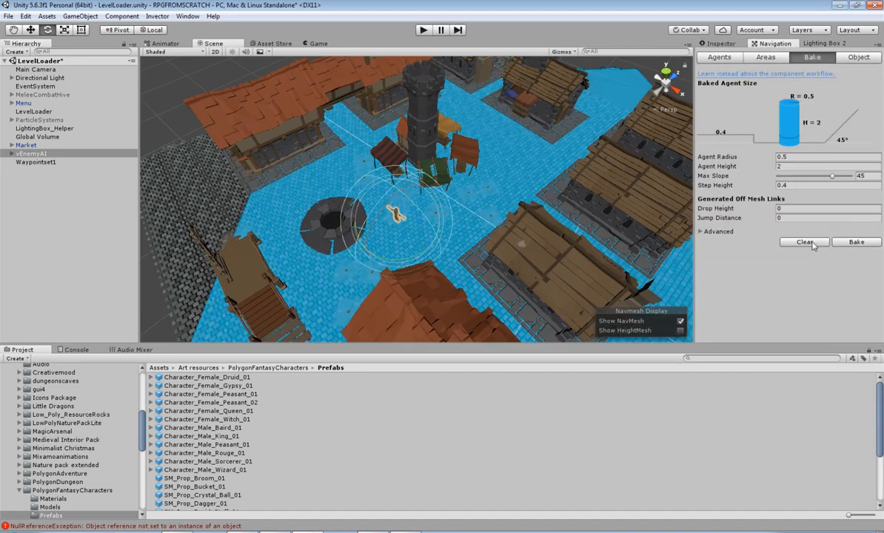
pyautogui.click(805, 243)
pyautogui.click(856, 242)
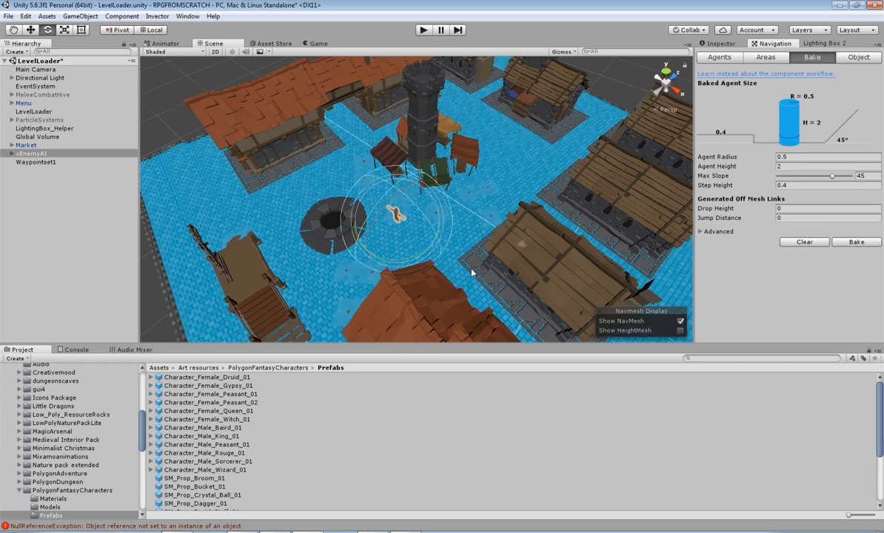
# Step: Play the scene, check the market background from the Settings and Start menu views, and stop the test
pyautogui.scroll(5, 448, 258)
pyautogui.click(422, 30)
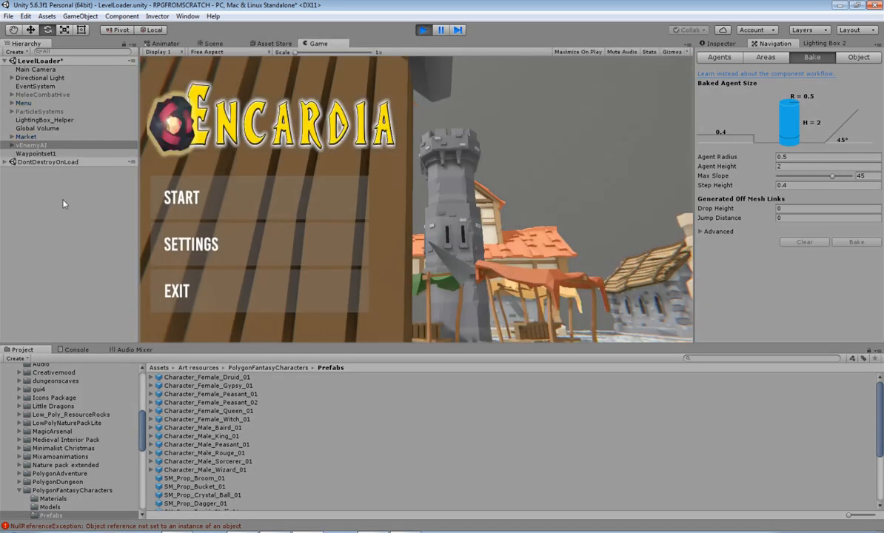
pyautogui.click(247, 244)
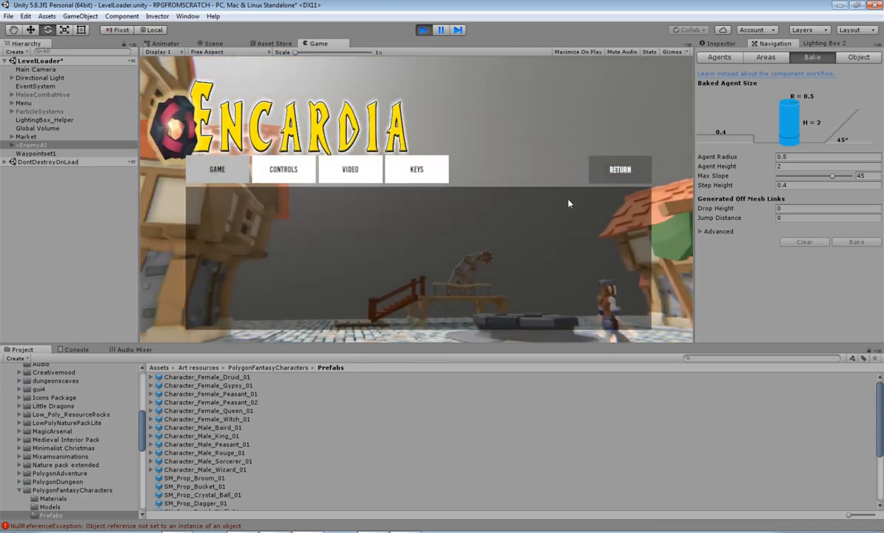
pyautogui.click(610, 175)
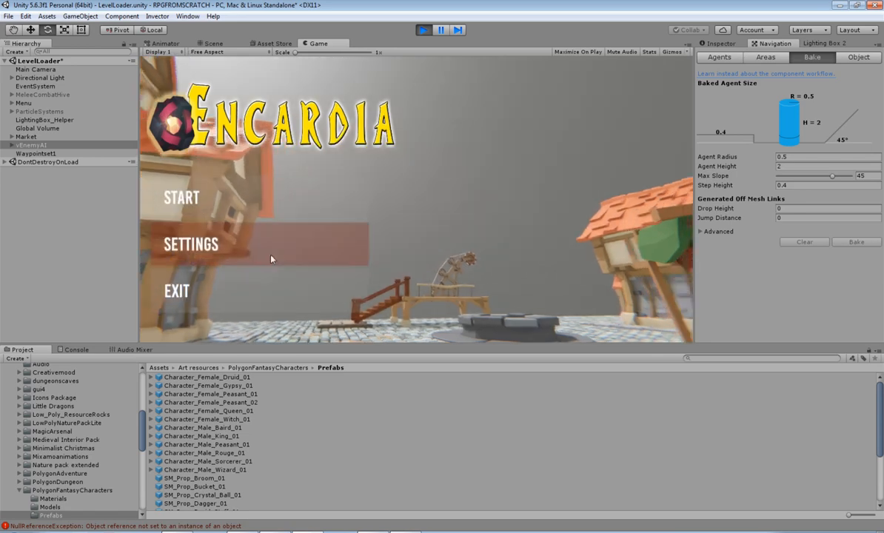
pyautogui.click(245, 198)
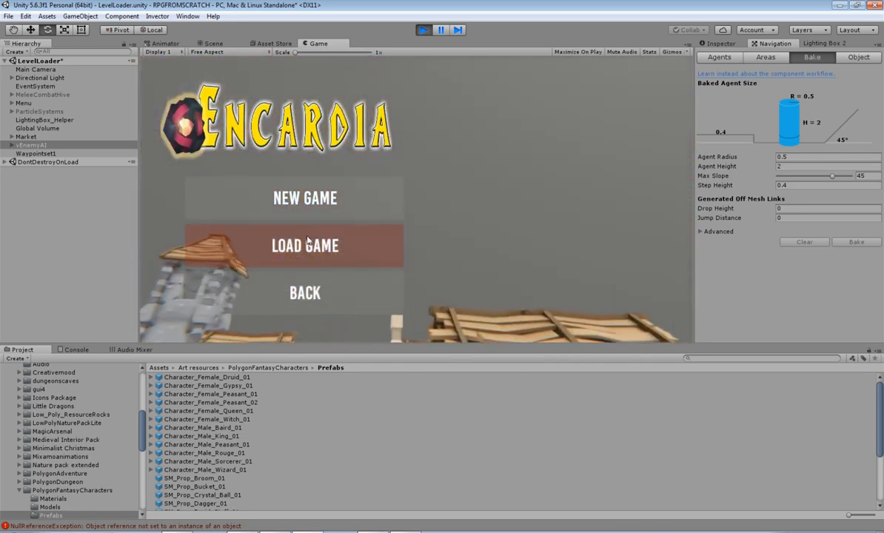
pyautogui.click(321, 298)
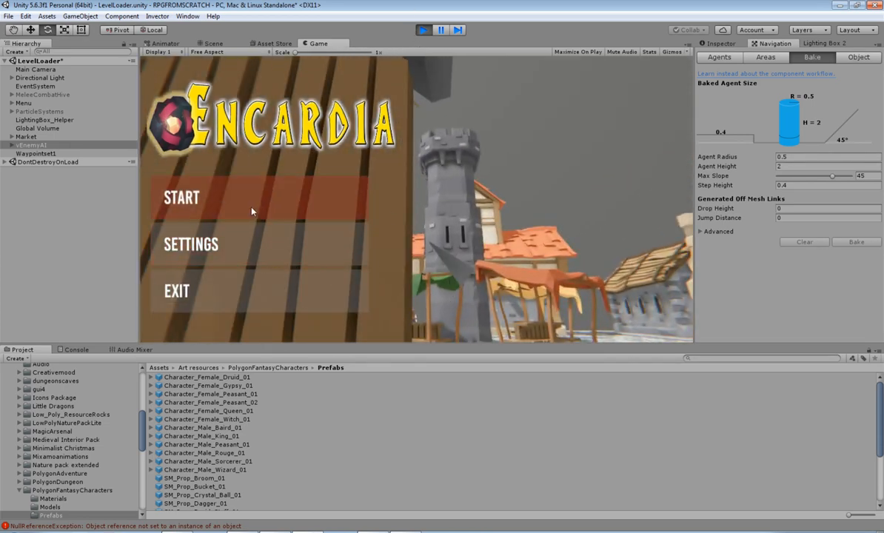
pyautogui.click(234, 194)
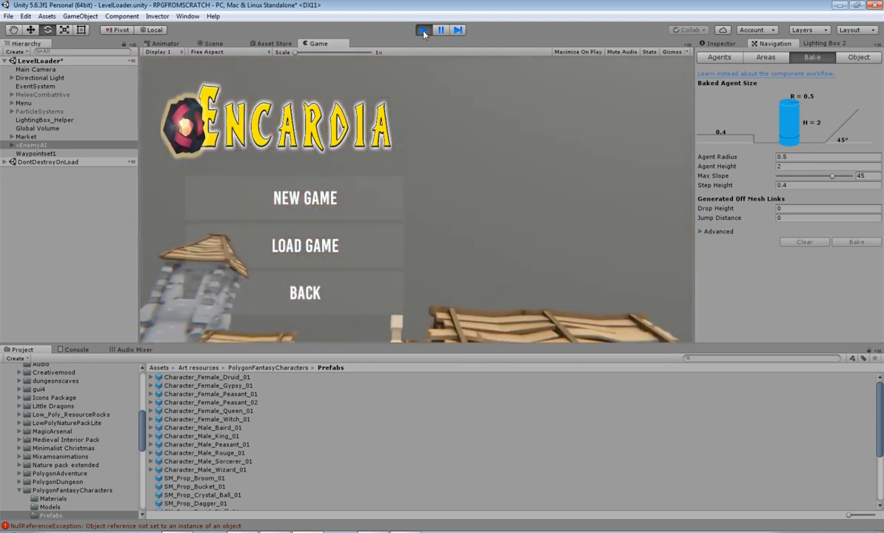
pyautogui.click(423, 30)
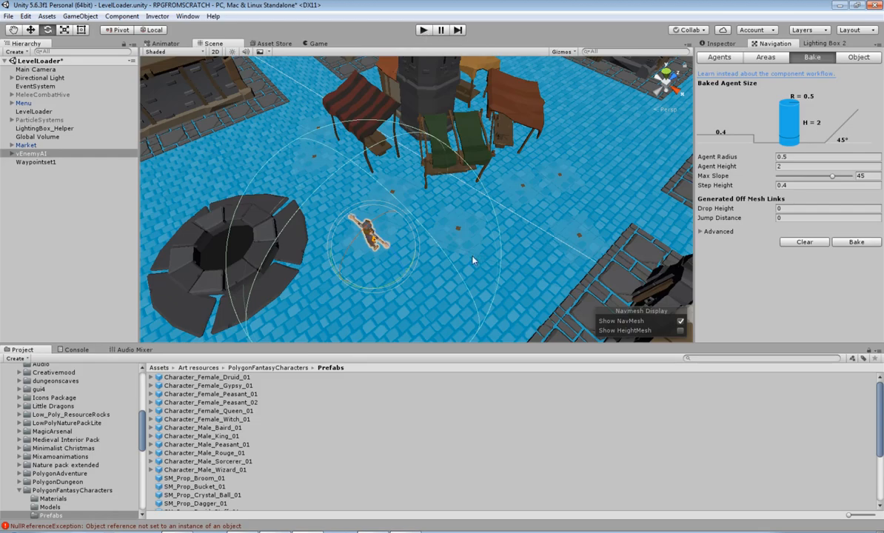
# Step: Open the vMainMenuCamera animator controller assigned to the Main Camera
pyautogui.scroll(-8, 473, 260)
pyautogui.scroll(8, 484, 243)
pyautogui.scroll(-5, 483, 243)
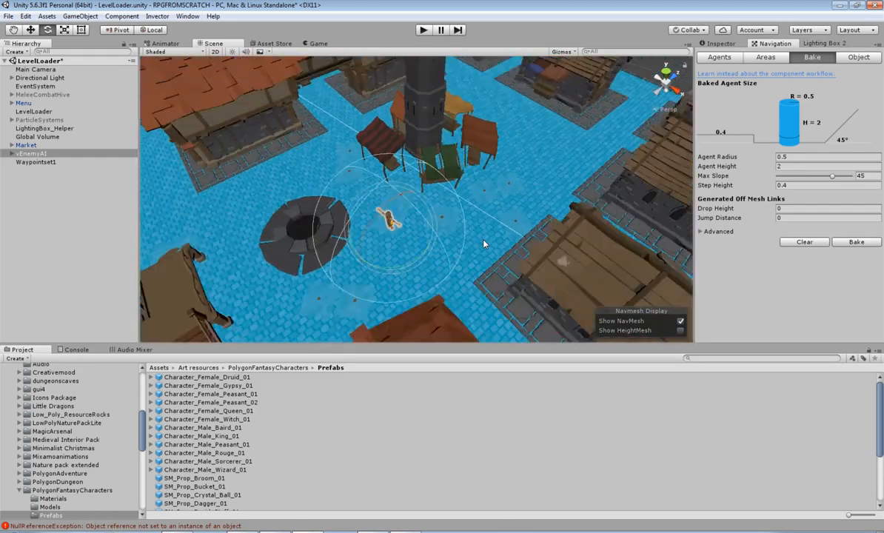
pyautogui.scroll(5, 483, 244)
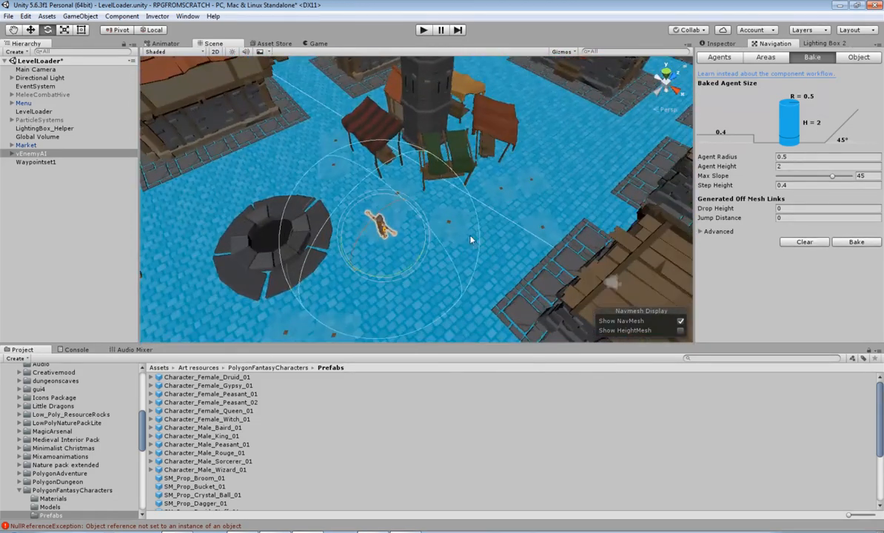
pyautogui.click(12, 103)
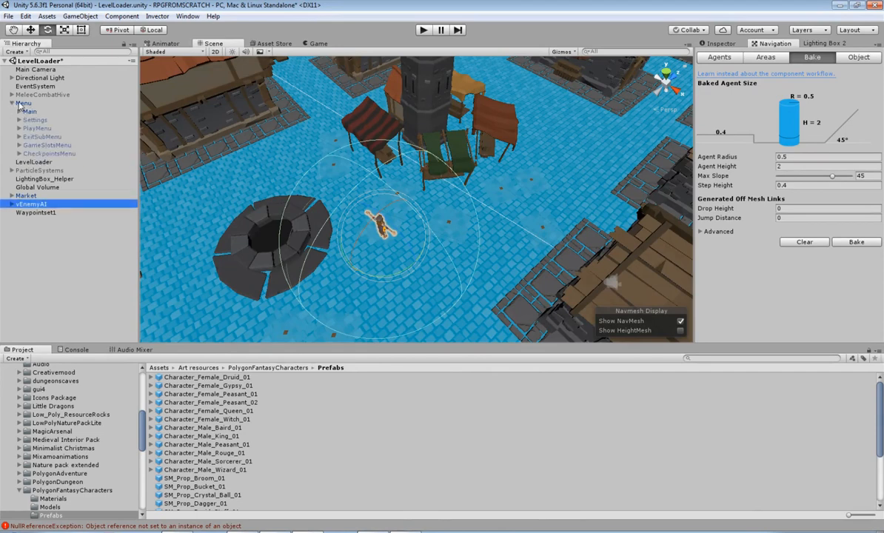
pyautogui.click(22, 103)
pyautogui.click(34, 70)
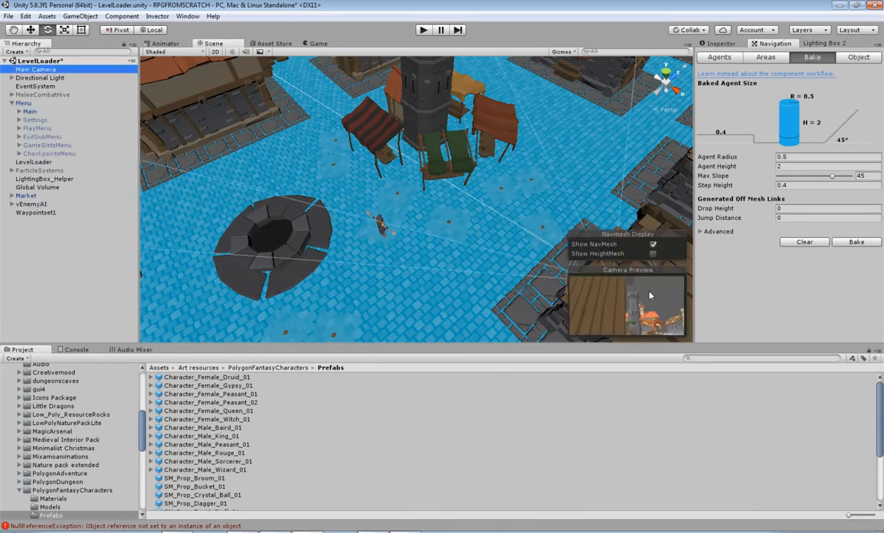
pyautogui.click(721, 44)
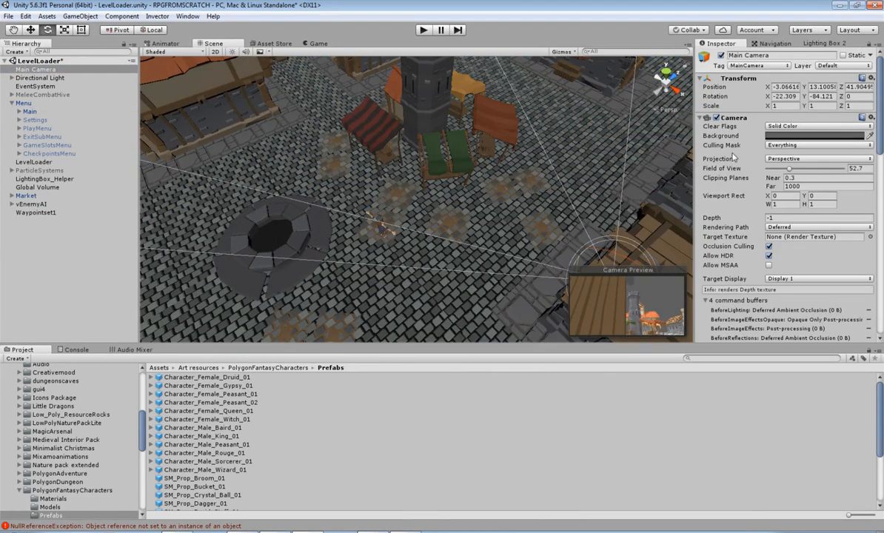
pyautogui.scroll(-10, 744, 216)
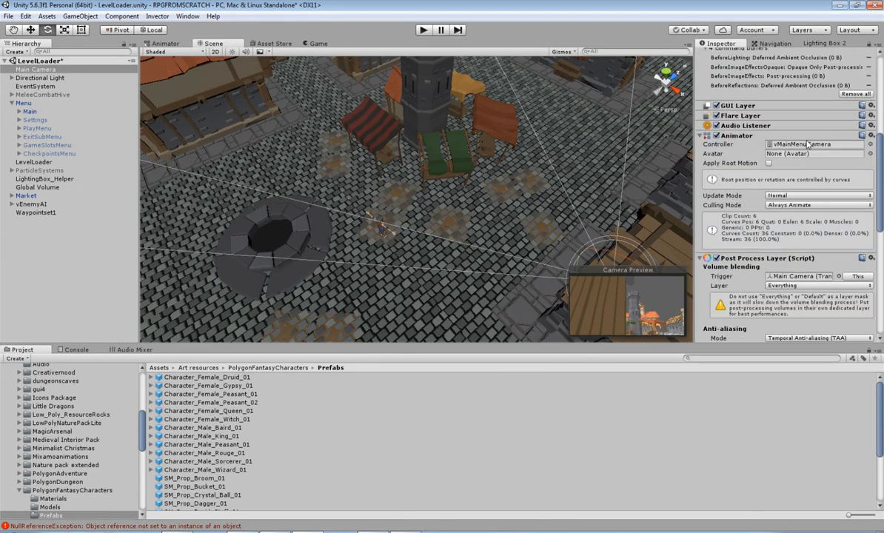
pyautogui.click(770, 143)
pyautogui.doubleClick(181, 388)
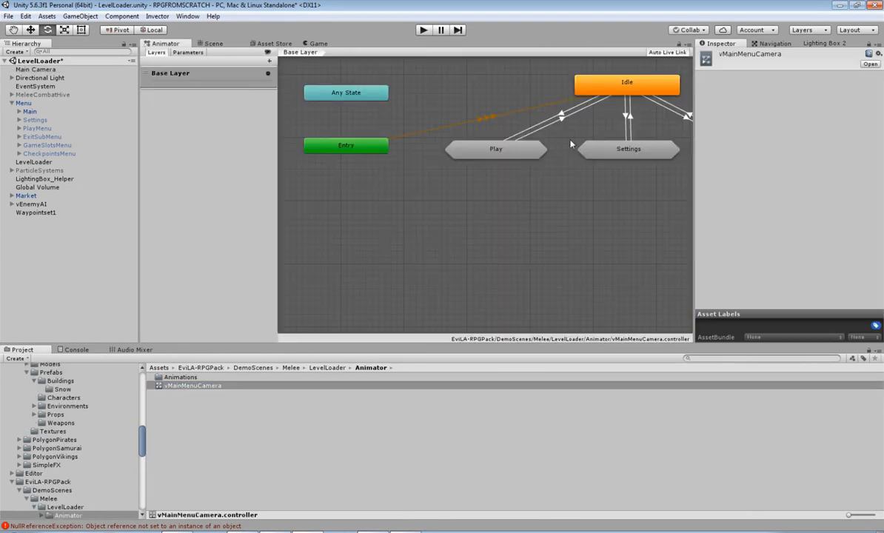
# Step: Open the Play sub-state machine and locate the animation clip assigned to its Main state
pyautogui.moveTo(571, 144); pyautogui.dragTo(466, 181, button='middle')
pyautogui.click(484, 187)
pyautogui.click(382, 202)
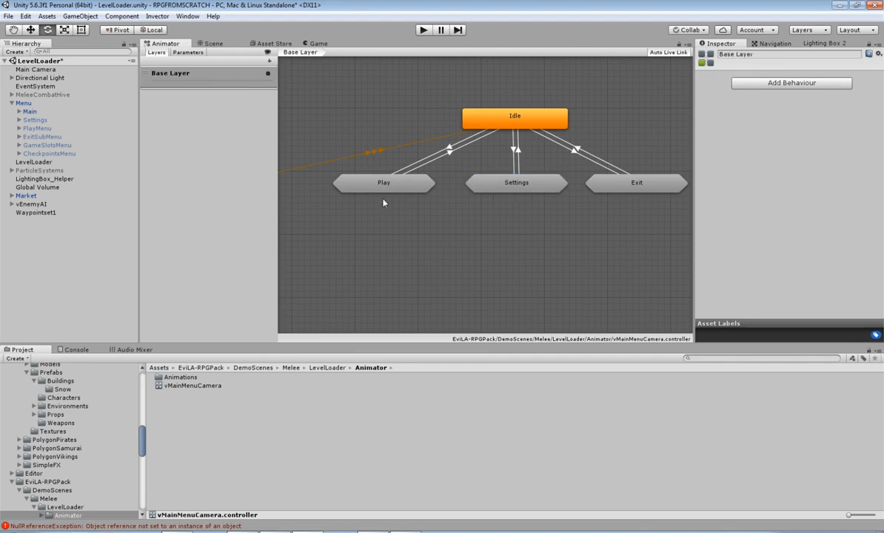
pyautogui.doubleClick(396, 185)
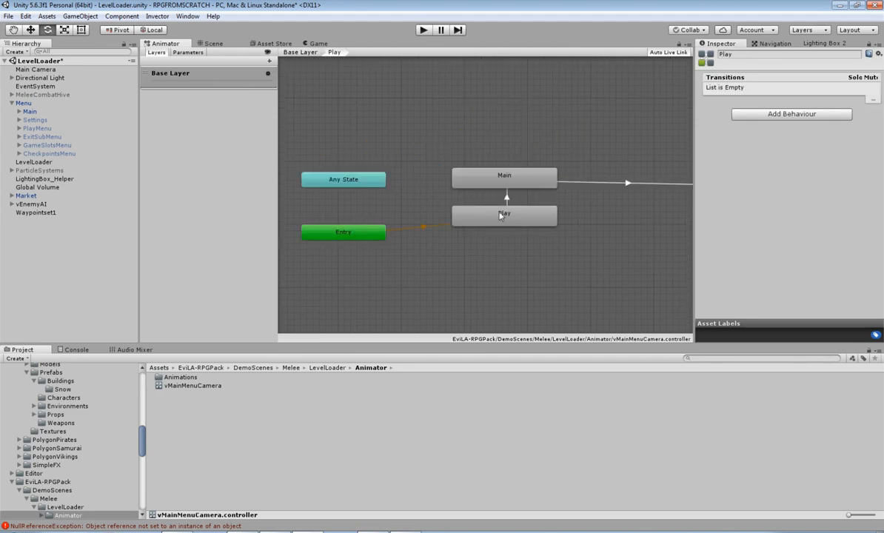
pyautogui.click(469, 210)
pyautogui.click(517, 179)
pyautogui.click(800, 79)
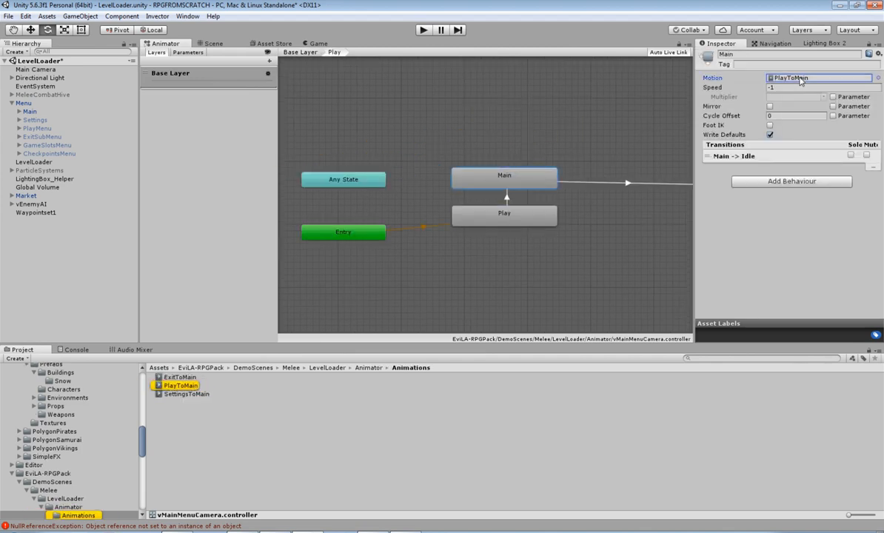
# Step: Inspect the PlayToMain, SettingsToMain and ExitToMain animation clips one after another
pyautogui.click(191, 386)
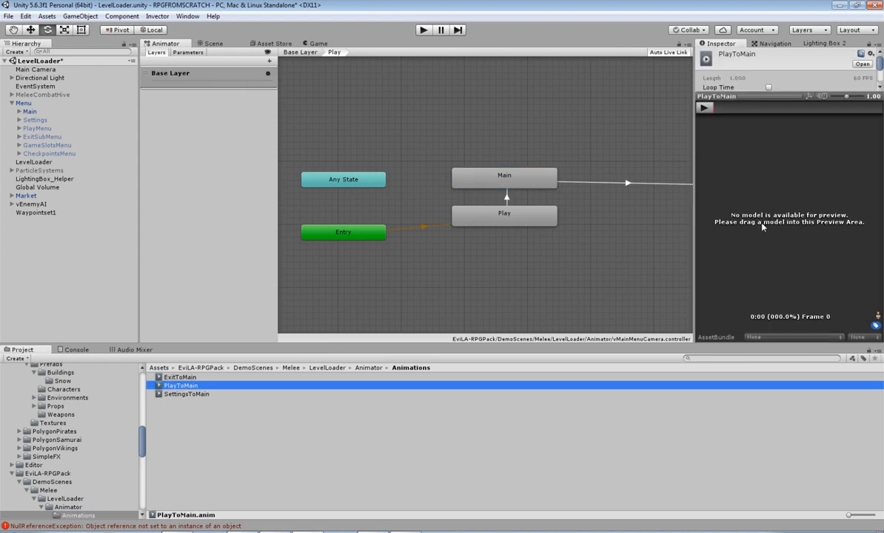
pyautogui.moveTo(751, 99); pyautogui.dragTo(774, 169)
pyautogui.click(178, 394)
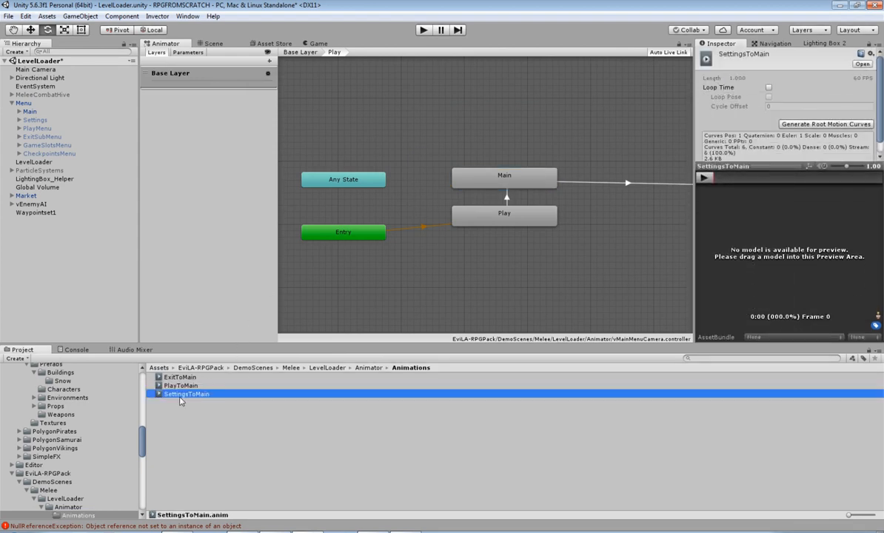
pyautogui.click(177, 386)
pyautogui.click(176, 377)
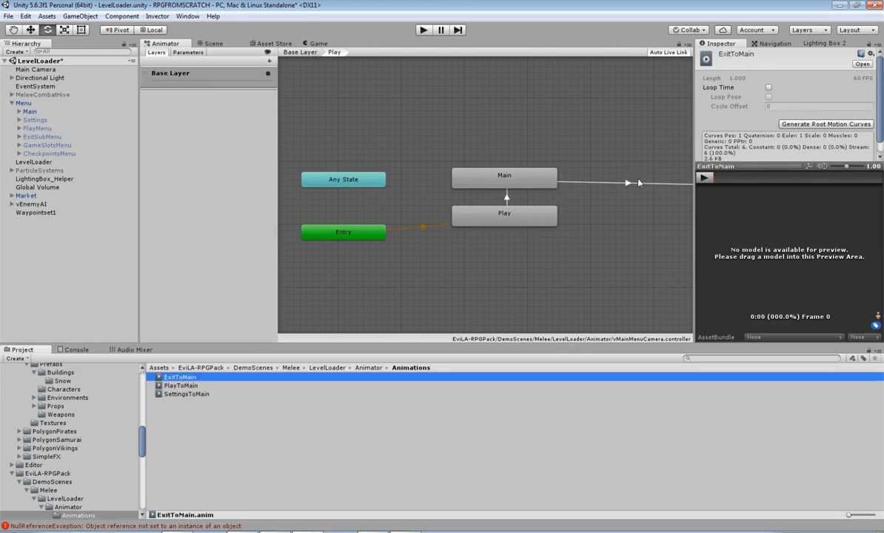
# Step: Examine the Main -> Idle transition in the Play sub-state machine and scrub through its timeline
pyautogui.click(628, 183)
pyautogui.scroll(-1, 778, 144)
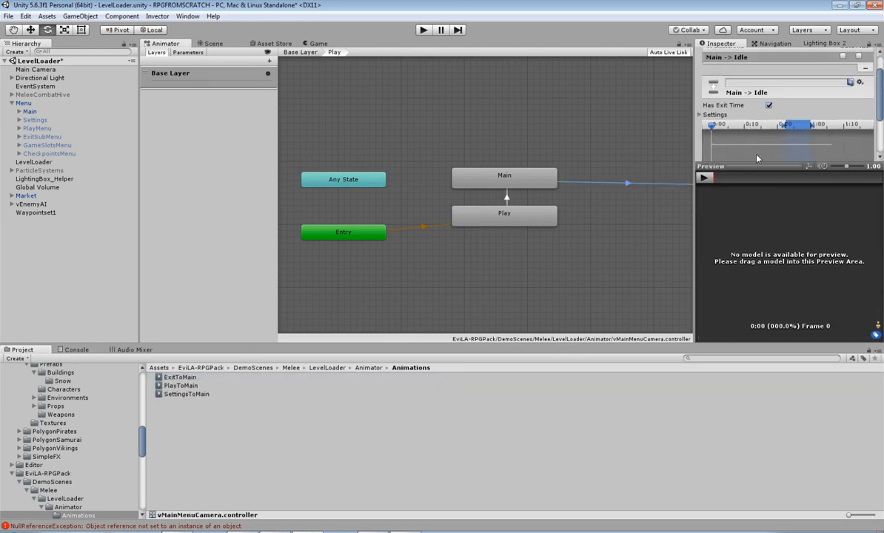
pyautogui.click(710, 181)
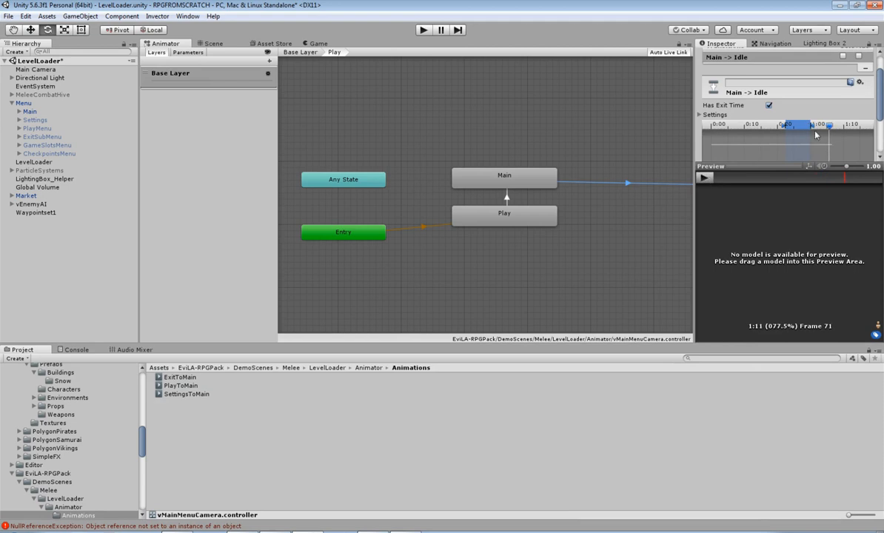
pyautogui.scroll(1, 808, 108)
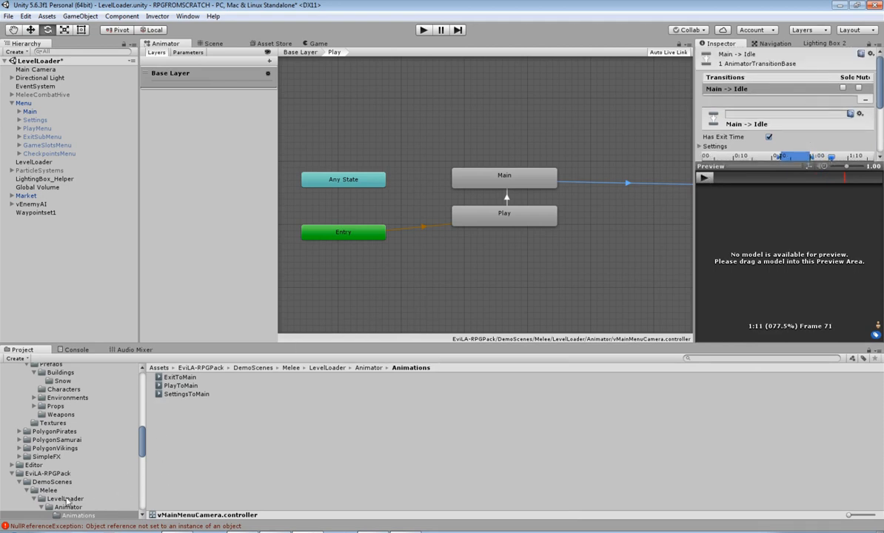
pyautogui.scroll(-2, 58, 509)
pyautogui.click(69, 444)
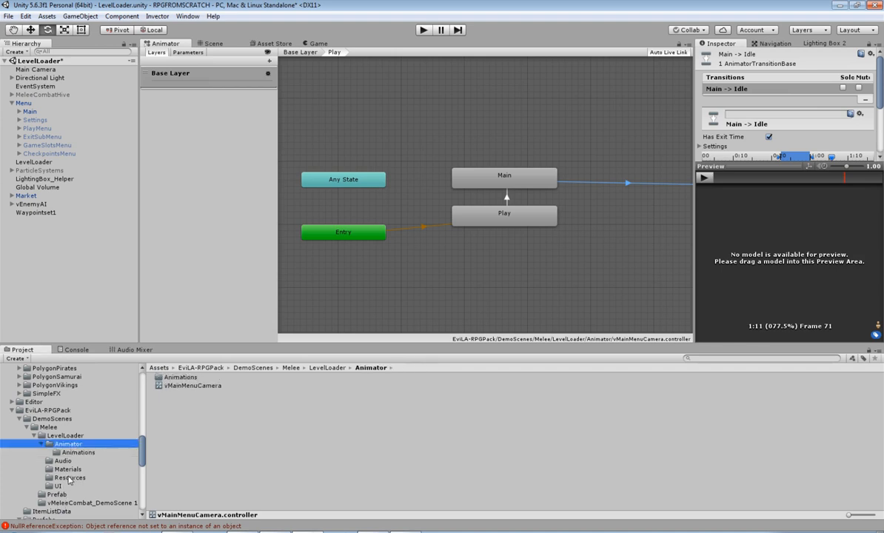
pyautogui.click(41, 410)
pyautogui.scroll(6, 90, 415)
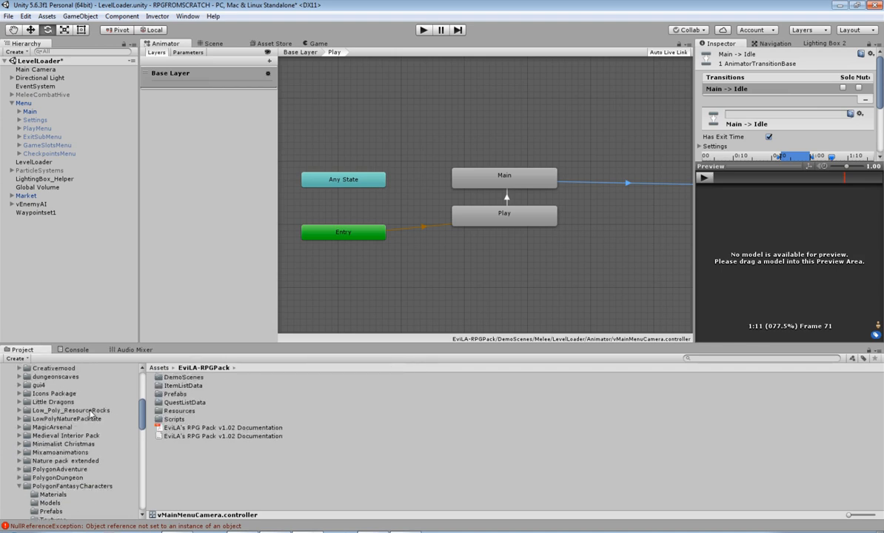
pyautogui.scroll(5, 86, 414)
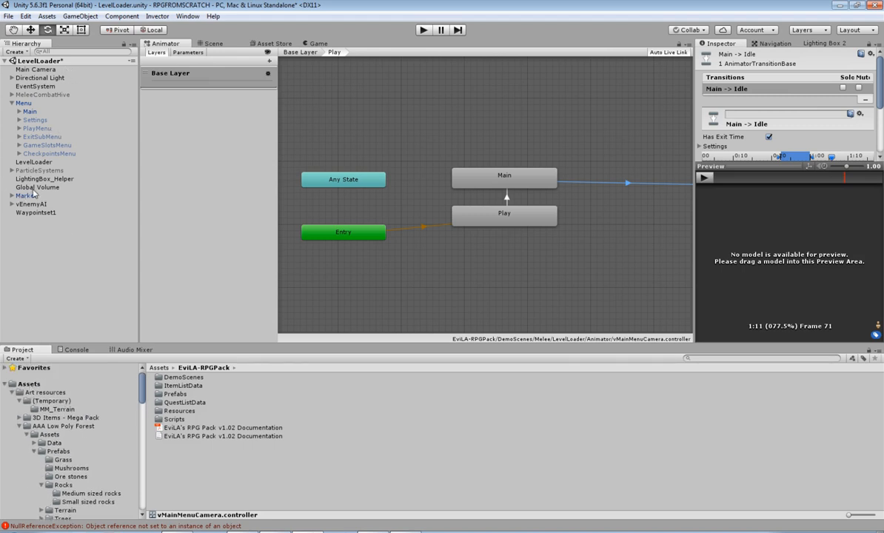
# Step: Duplicate vEnemyAI in the scene and move the copy beside the striped stall near the tower, at about X -21.8, Z 44.9
pyautogui.click(210, 43)
pyautogui.moveTo(351, 214); pyautogui.dragTo(398, 169, button='right')
pyautogui.moveTo(523, 157); pyautogui.dragTo(490, 199, button='right')
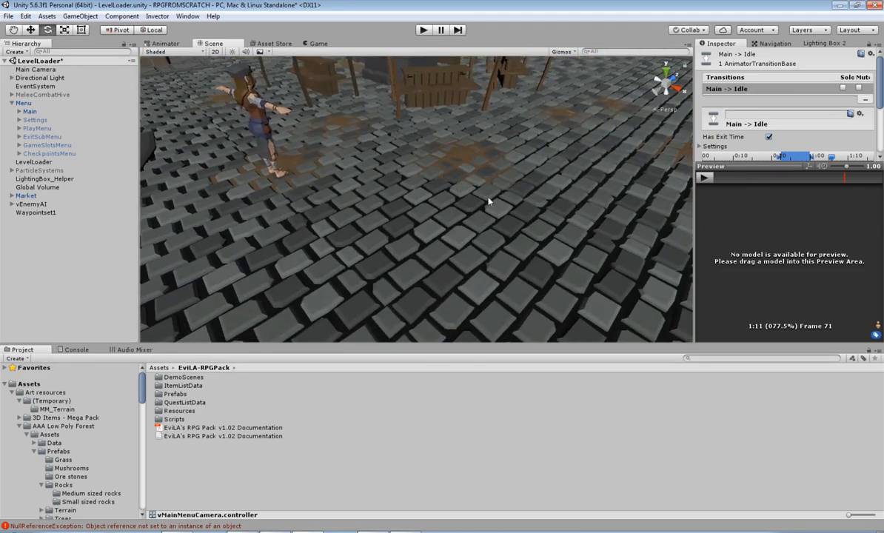
pyautogui.scroll(-8, 478, 198)
pyautogui.scroll(8, 445, 195)
pyautogui.moveTo(361, 188); pyautogui.dragTo(489, 197, button='right')
pyautogui.moveTo(490, 197); pyautogui.dragTo(457, 209, button='middle')
pyautogui.scroll(-2, 458, 209)
pyautogui.click(32, 204)
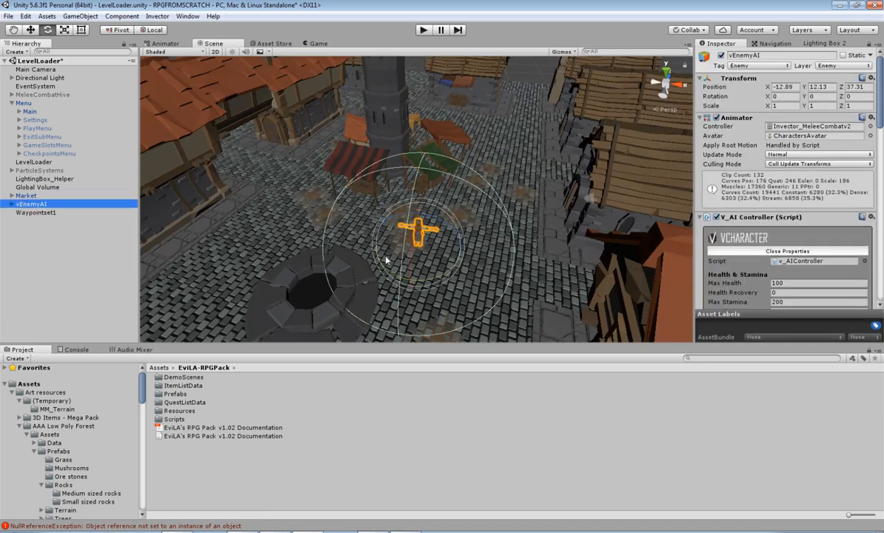
pyautogui.hotkey('ctrl', 'd')
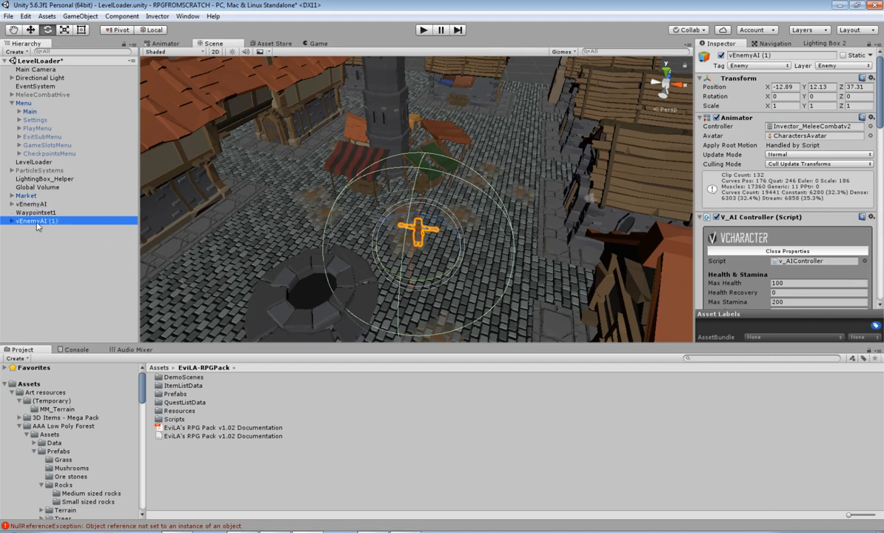
pyautogui.click(33, 28)
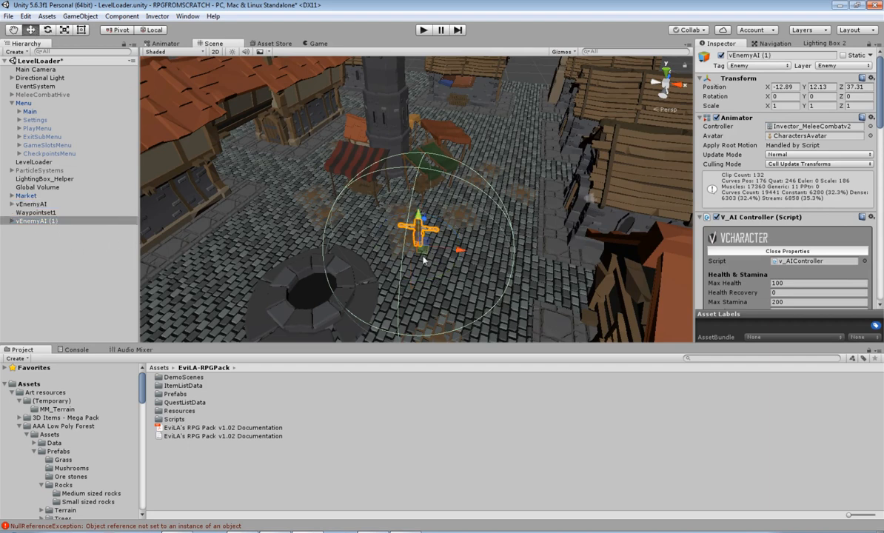
pyautogui.moveTo(425, 260); pyautogui.dragTo(327, 166)
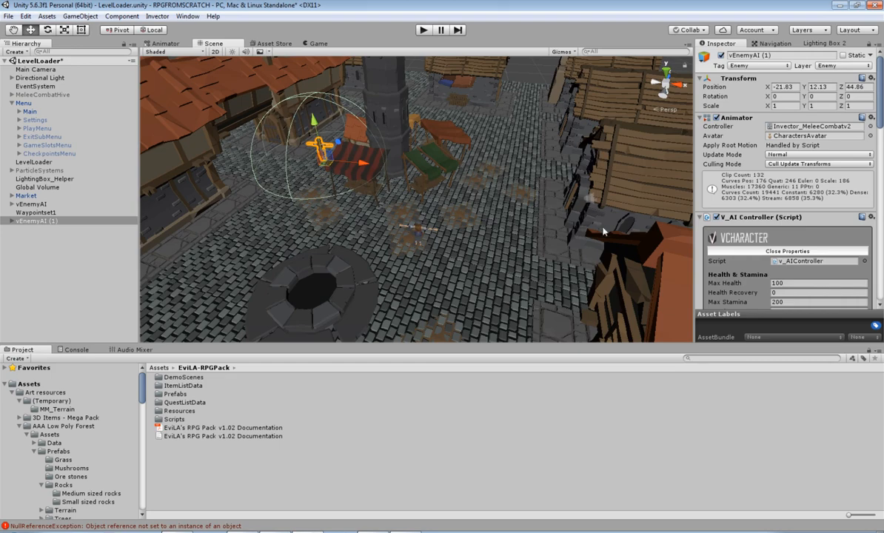
# Step: Enable Random Waypoints for the duplicated enemy vEnemyAI (1)
pyautogui.scroll(-15, 803, 220)
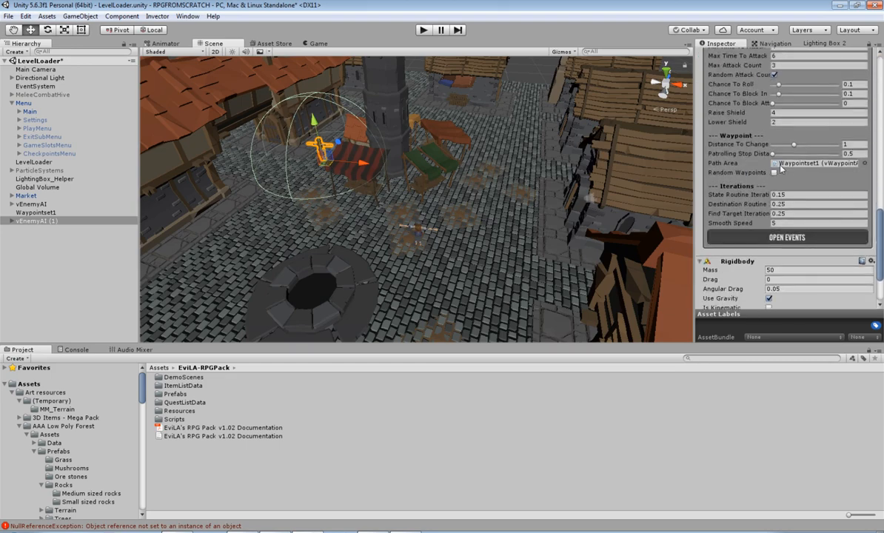
pyautogui.click(775, 174)
# Step: Duplicate vEnemyAI (1) and move the new copy across the tower to the open paving beyond the green stall
pyautogui.scroll(-3, 394, 202)
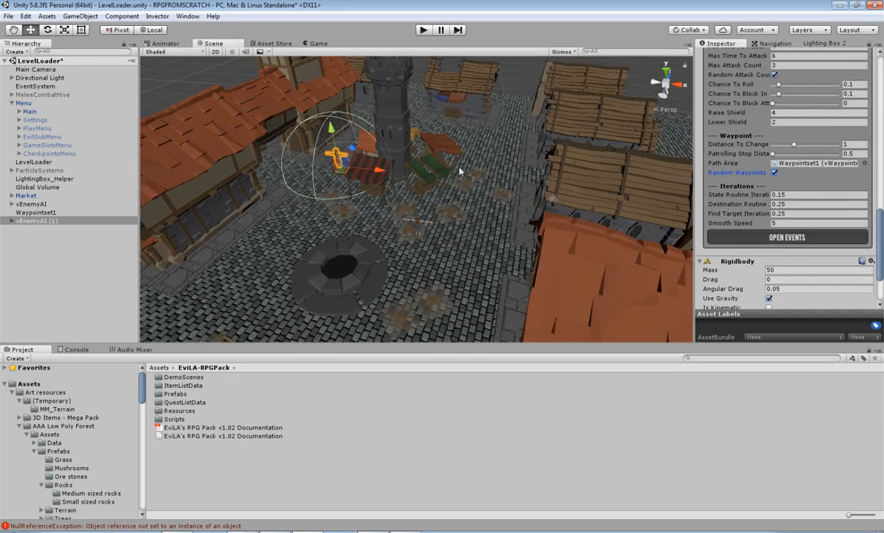
pyautogui.moveTo(462, 170); pyautogui.dragTo(451, 196, button='middle')
pyautogui.scroll(5, 468, 205)
pyautogui.scroll(-2, 480, 214)
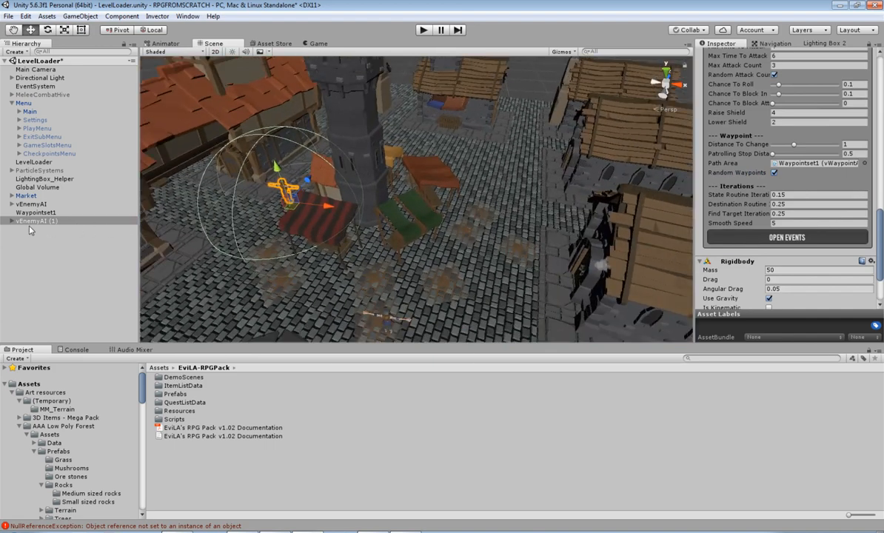
pyautogui.hotkey('ctrl', 'd')
pyautogui.moveTo(280, 199); pyautogui.dragTo(504, 219)
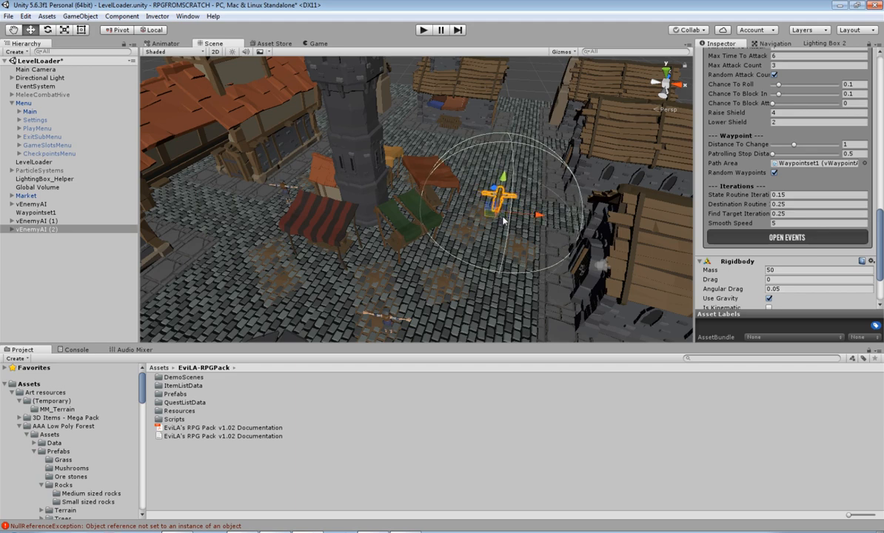
# Step: Open the Melee Combat NPC creator for a new Enemy AI character
pyautogui.click(157, 16)
pyautogui.moveTo(197, 52)
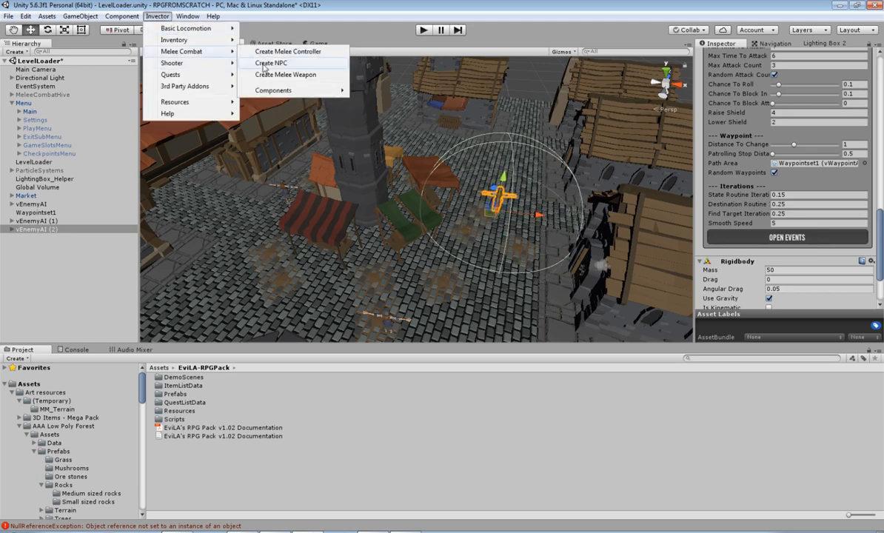
pyautogui.click(265, 66)
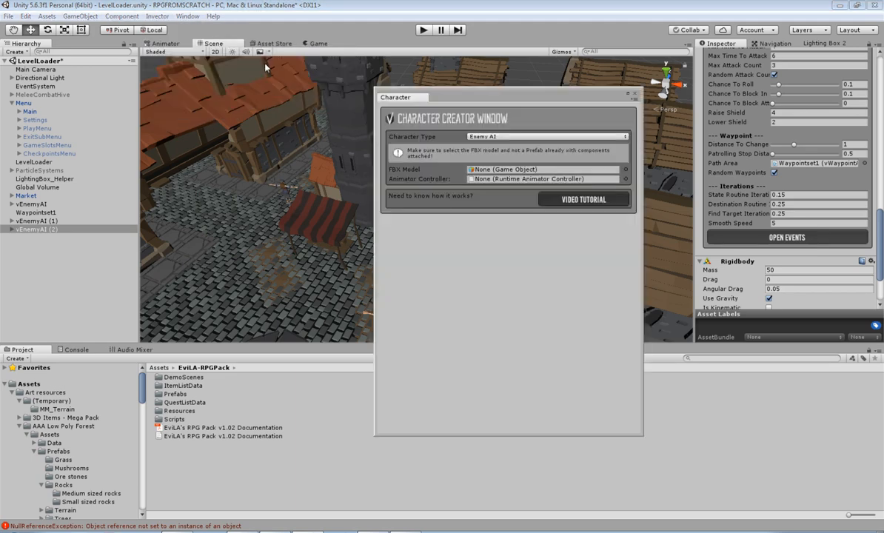
# Step: Assign Character_Male_Peasant_01 from the PolygonFantasyCharacters Prefabs folder as the new character's FBX model
pyautogui.click(61, 425)
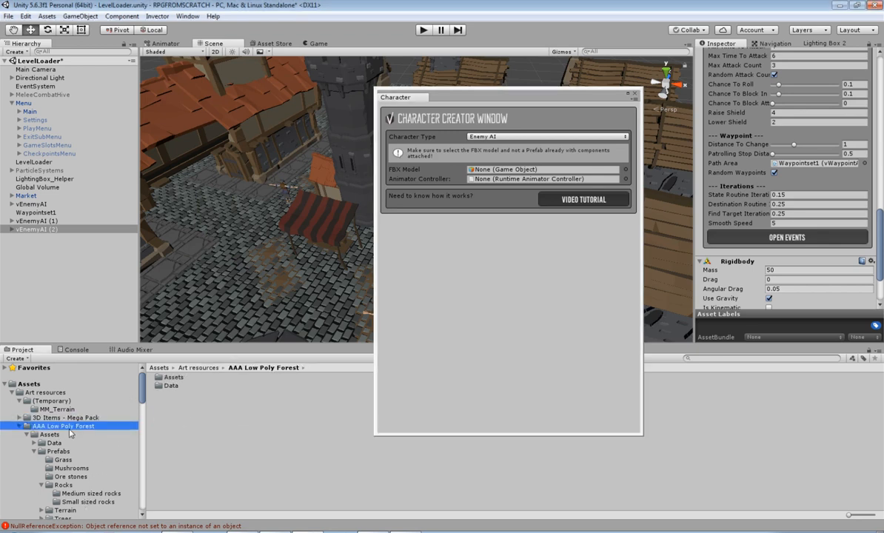
pyautogui.click(56, 401)
pyautogui.click(46, 392)
pyautogui.scroll(-8, 177, 445)
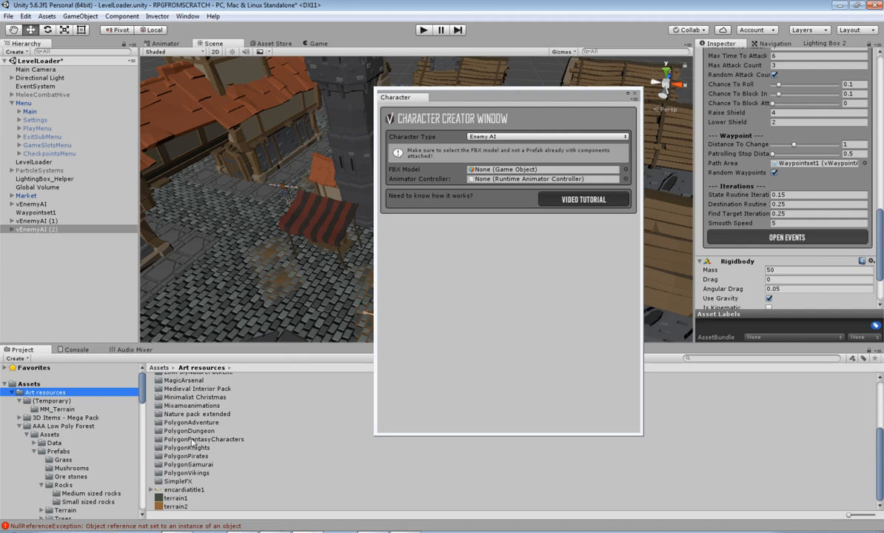
pyautogui.doubleClick(191, 440)
pyautogui.doubleClick(174, 394)
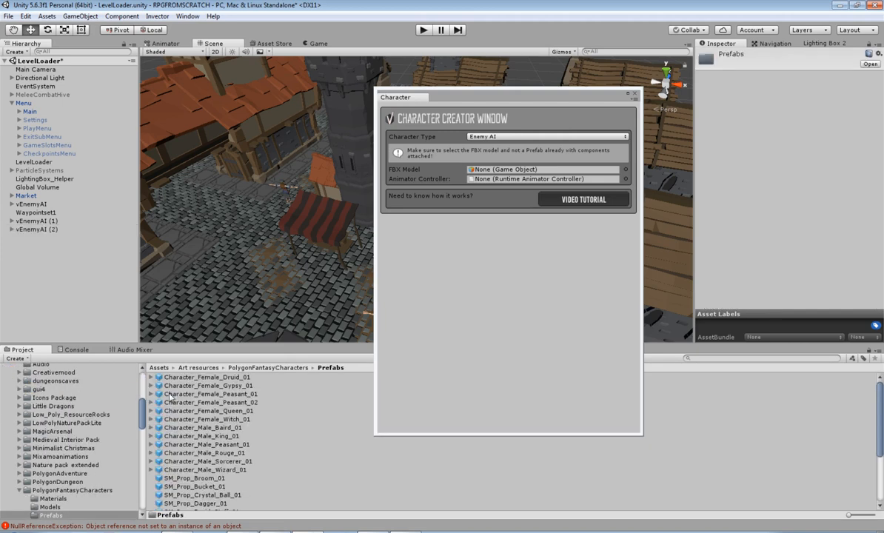
pyautogui.click(213, 446)
pyautogui.moveTo(212, 447); pyautogui.dragTo(462, 169)
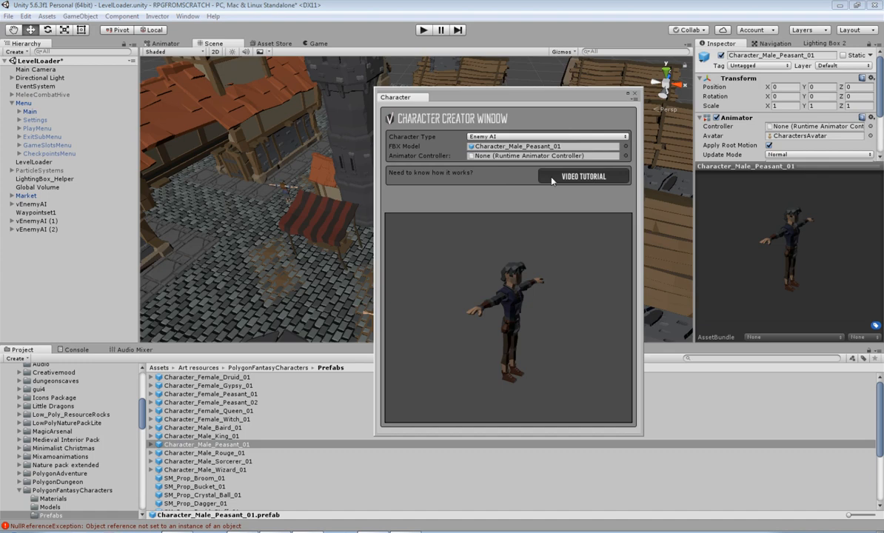
# Step: Set the animator controller to Invector_MeleeCombatv2 and create the male peasant Enemy AI
pyautogui.click(626, 156)
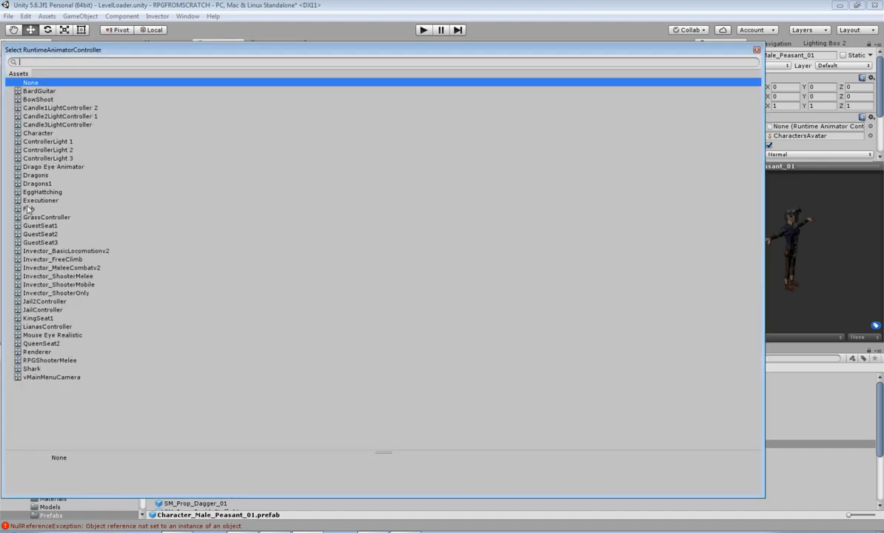
pyautogui.click(87, 267)
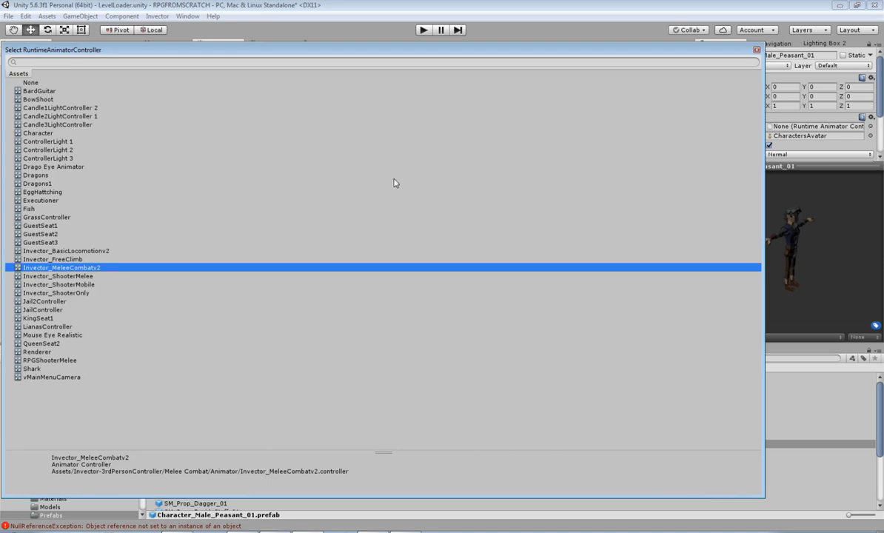
pyautogui.doubleClick(41, 269)
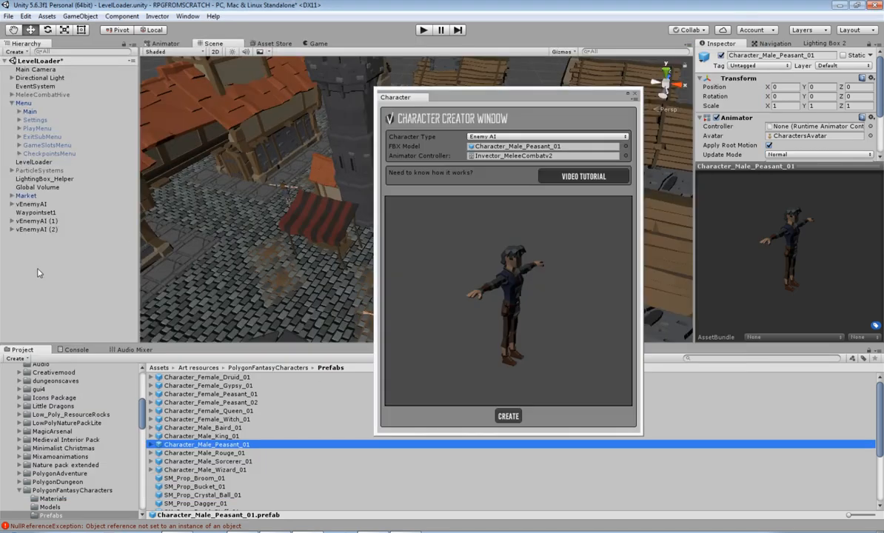
pyautogui.click(509, 417)
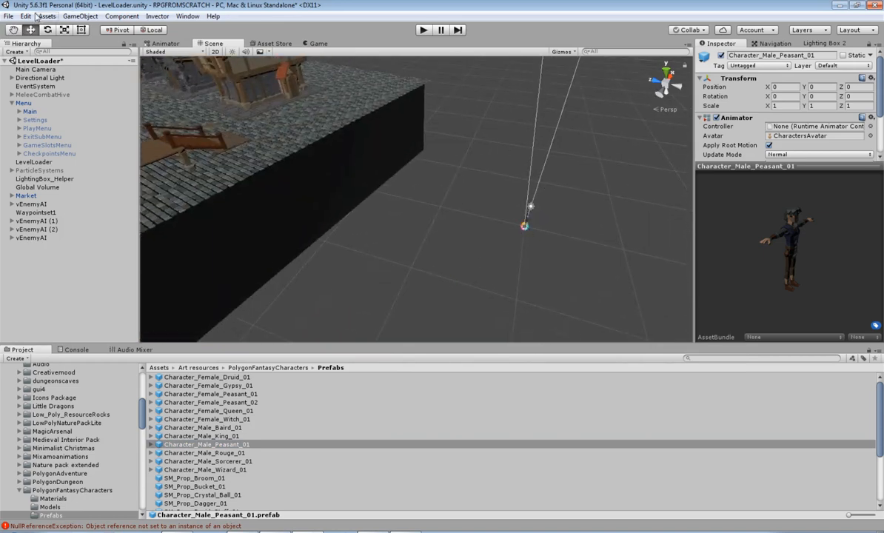
# Step: Move the new male peasant vEnemyAI from the origin into the market square, at about X -13.7, Z 34.28
pyautogui.scroll(3, 518, 229)
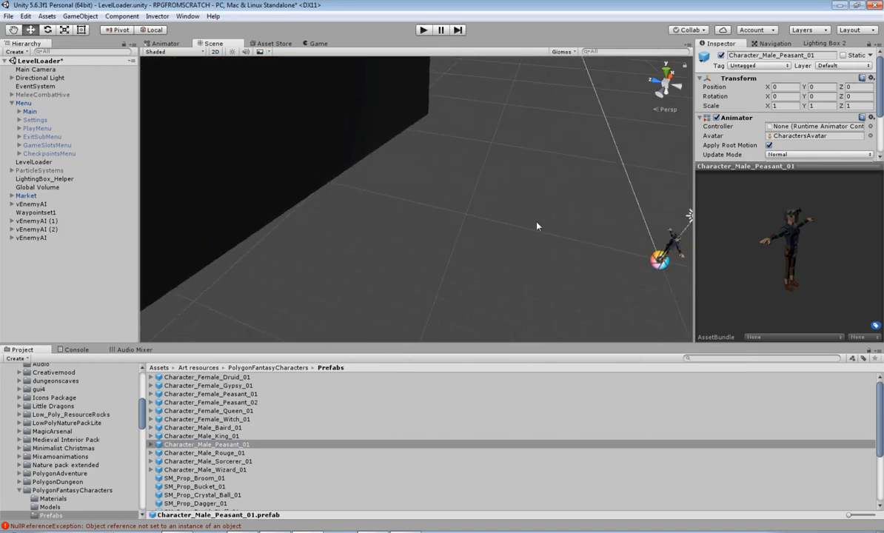
pyautogui.click(34, 240)
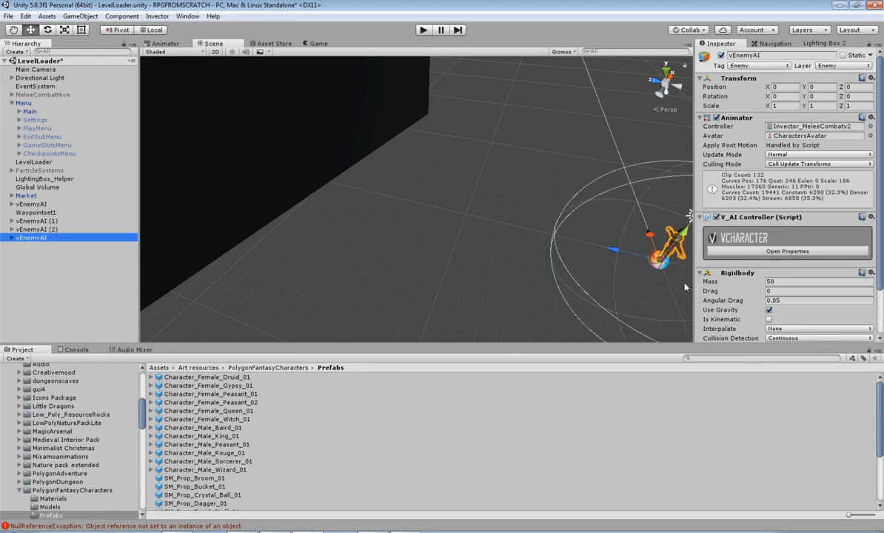
pyautogui.moveTo(609, 251); pyautogui.dragTo(354, 223)
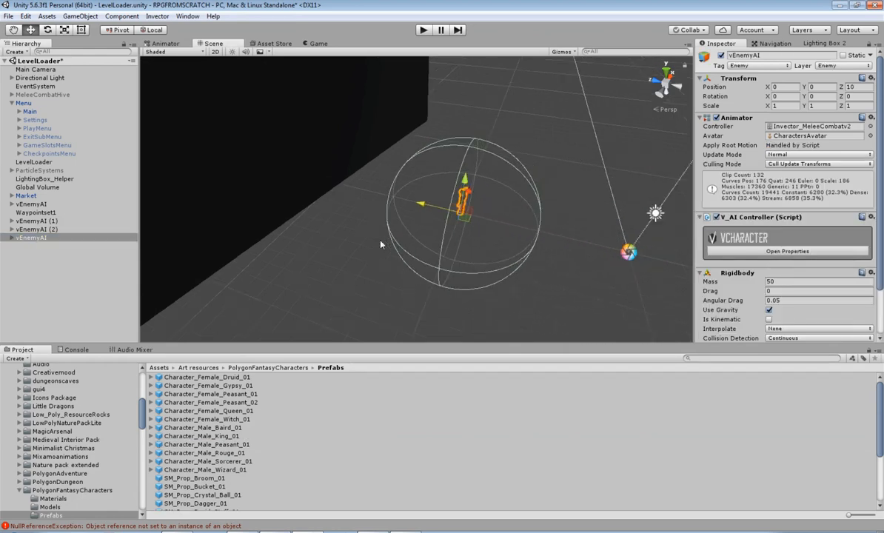
pyautogui.press('f')
pyautogui.scroll(-2, 381, 244)
pyautogui.moveTo(363, 235); pyautogui.dragTo(411, 252, button='middle')
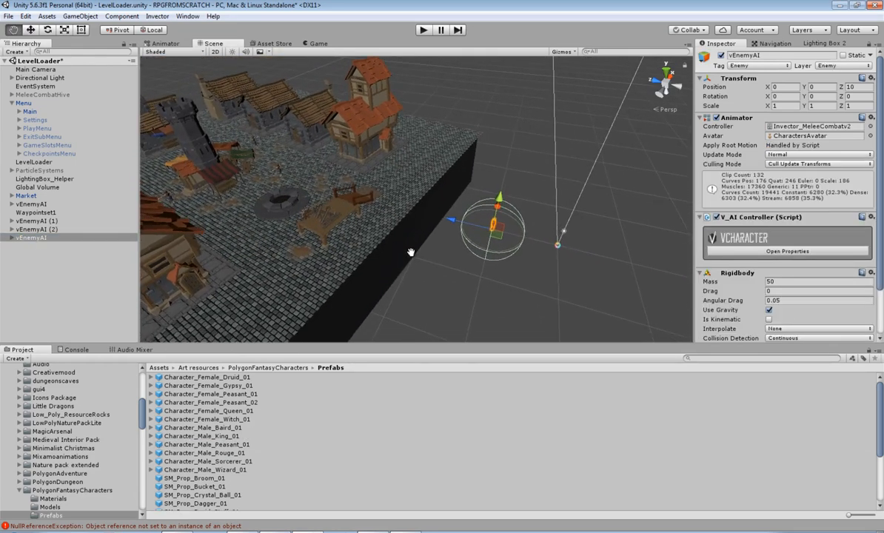
pyautogui.press('w')
pyautogui.moveTo(495, 218); pyautogui.dragTo(270, 158)
pyautogui.press('f')
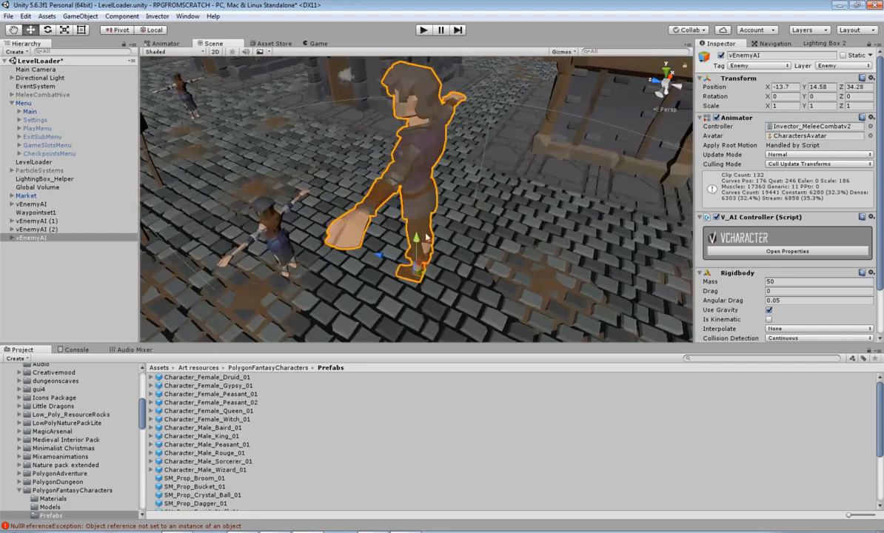
# Step: Lower the male peasant to the paving near the well, at about Y 11.93
pyautogui.moveTo(413, 276); pyautogui.dragTo(415, 335)
pyautogui.moveTo(415, 335); pyautogui.dragTo(406, 189, button='middle')
pyautogui.scroll(-5, 406, 189)
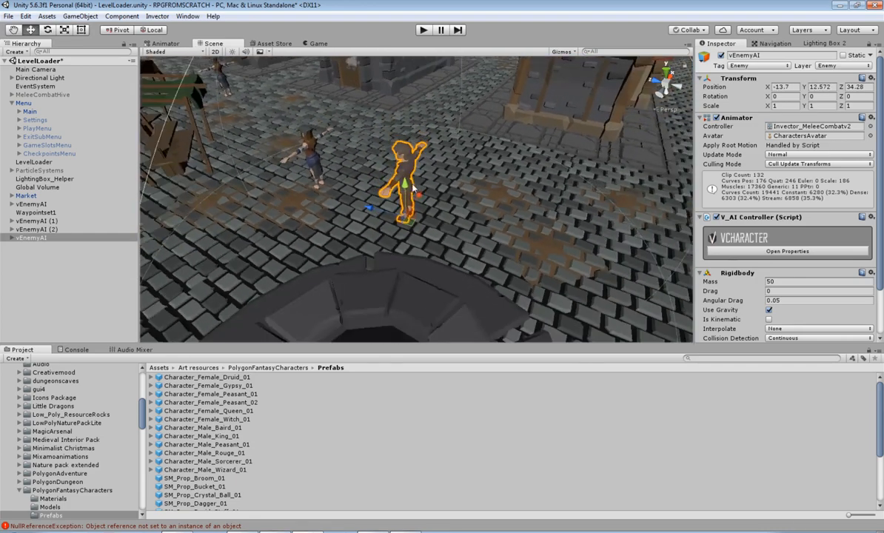
pyautogui.moveTo(406, 190)
pyautogui.mouseDown()
pyautogui.moveTo(407, 214)
pyautogui.moveTo(410, 204)
pyautogui.mouseUp()
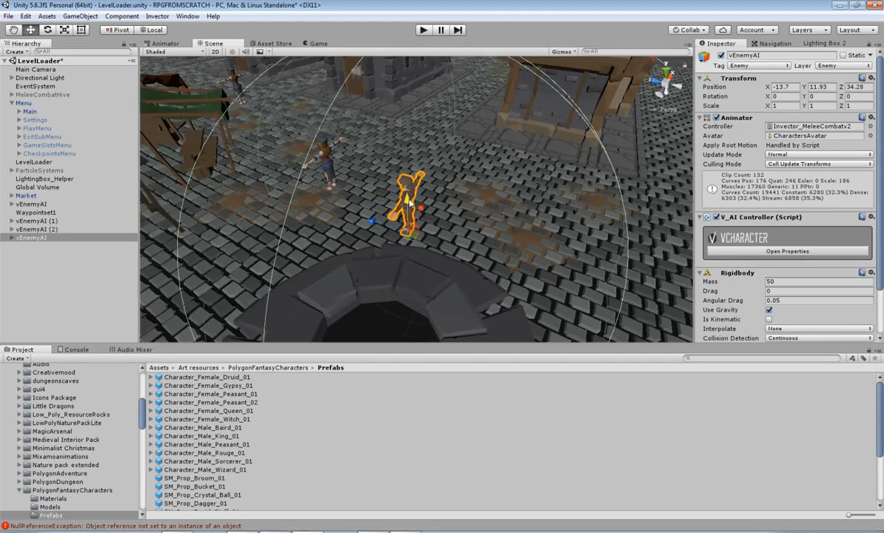
# Step: Move the male peasant to the paving between the well and the striped stall, at about X -21.31, Z 38.21
pyautogui.moveTo(411, 241); pyautogui.dragTo(288, 132)
pyautogui.moveTo(288, 132); pyautogui.dragTo(298, 150, button='right')
pyautogui.moveTo(298, 149); pyautogui.dragTo(317, 210, button='middle')
pyautogui.scroll(-5, 321, 191)
pyautogui.moveTo(321, 191); pyautogui.dragTo(334, 171, button='right')
pyautogui.moveTo(334, 171); pyautogui.dragTo(330, 235, button='middle')
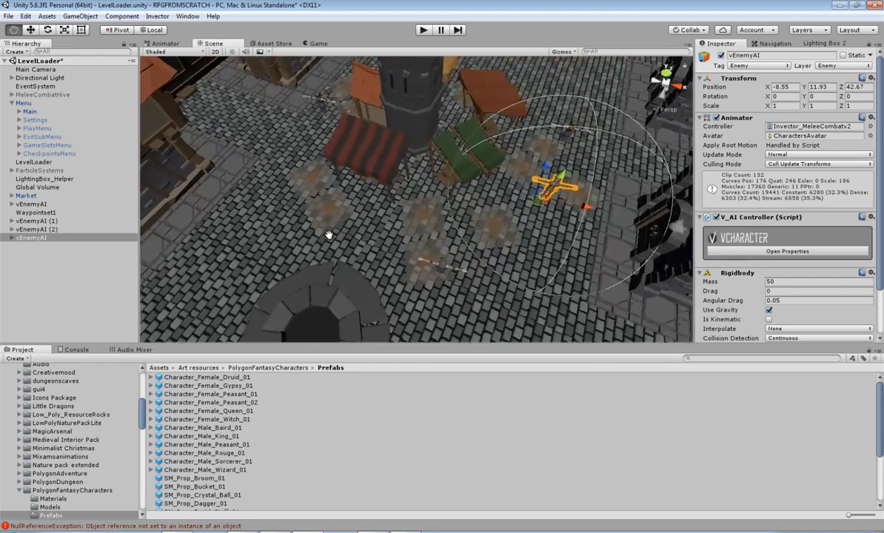
pyautogui.scroll(-2, 442, 200)
pyautogui.moveTo(443, 200); pyautogui.dragTo(394, 199, button='middle')
pyautogui.scroll(-3, 394, 198)
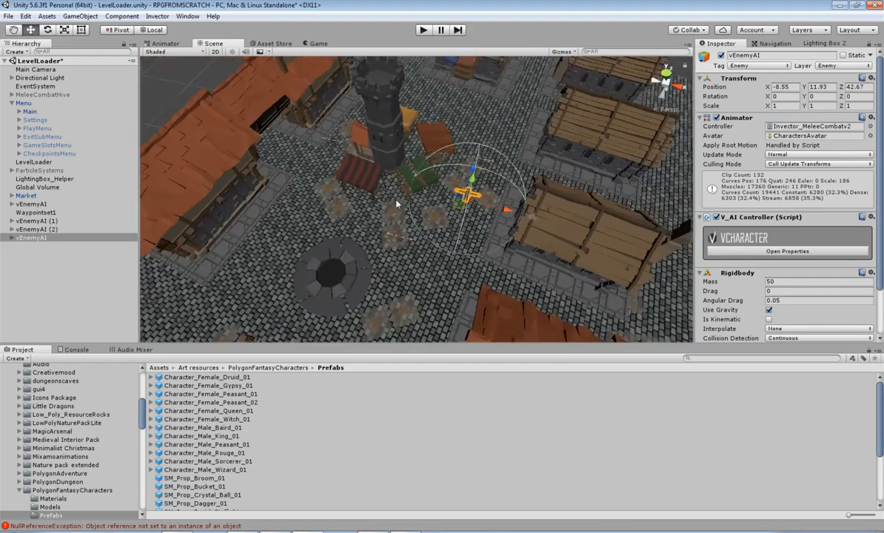
pyautogui.scroll(1, 429, 195)
pyautogui.moveTo(468, 207); pyautogui.dragTo(285, 209)
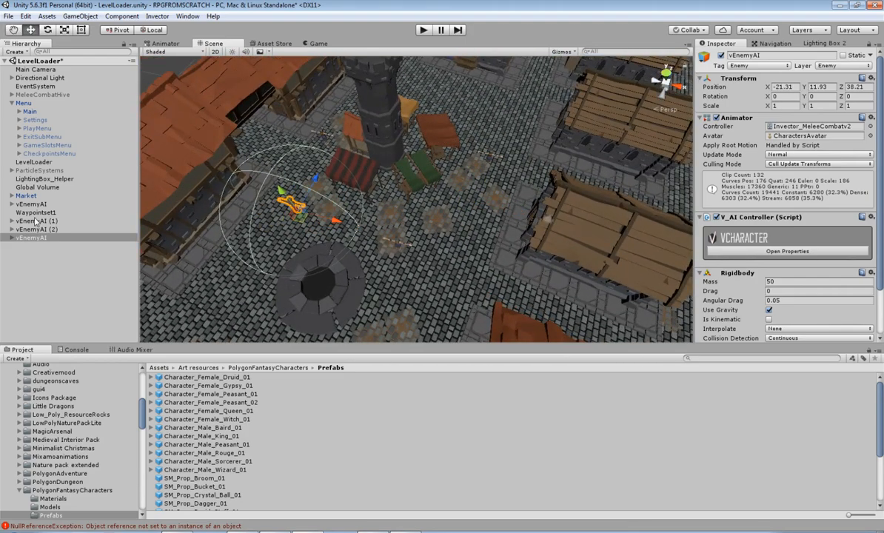
# Step: Examine the male peasant's AI controller properties and the waypoint layout of Waypointset1
pyautogui.click(737, 252)
pyautogui.scroll(-8, 738, 252)
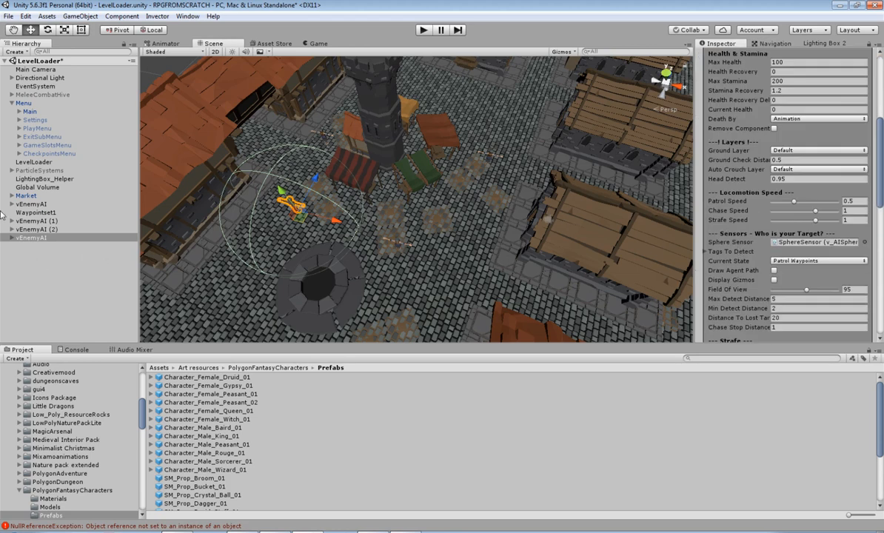
pyautogui.click(33, 212)
pyautogui.scroll(3, 458, 257)
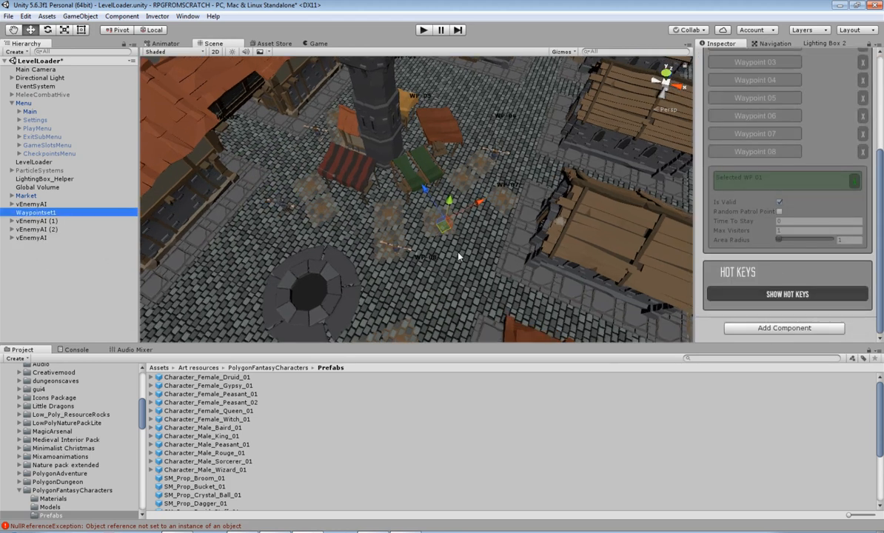
pyautogui.scroll(-5, 458, 256)
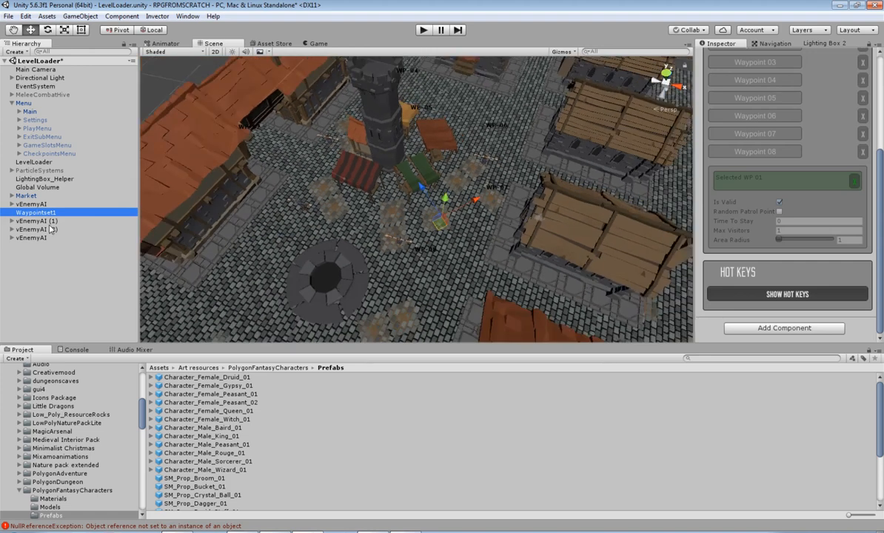
# Step: Create an empty object beside the well, at about X -20.49, Z 34.21, and name it waypointset2
pyautogui.click(22, 249)
pyautogui.rightClick(21, 249)
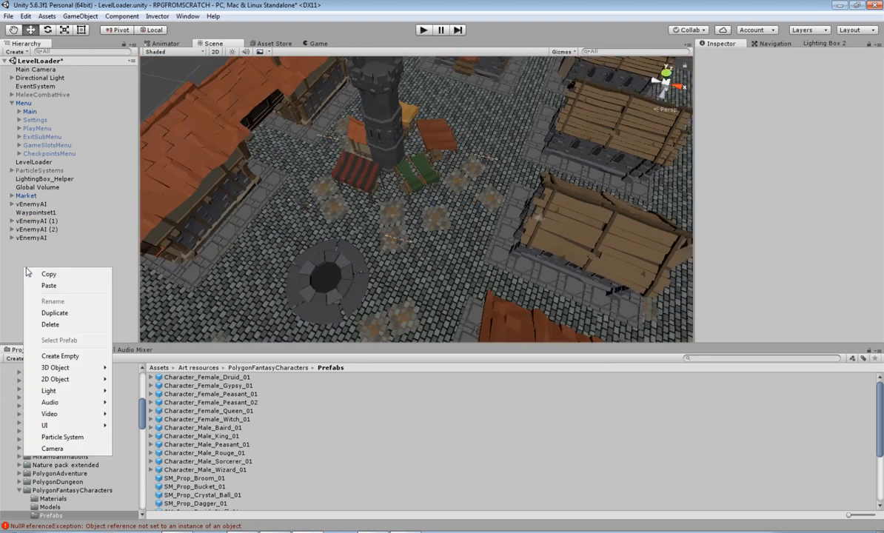
pyautogui.click(59, 358)
pyautogui.moveTo(428, 211); pyautogui.dragTo(280, 247)
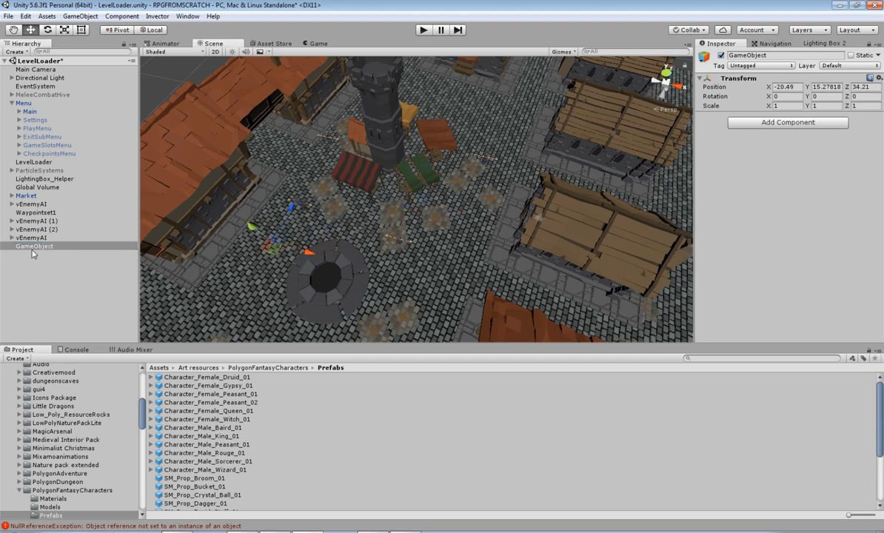
pyautogui.click(46, 247)
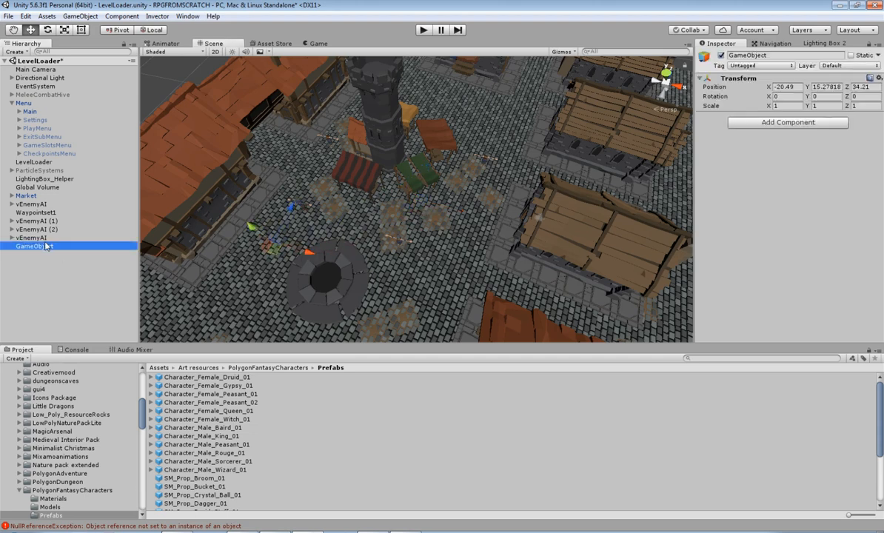
pyautogui.press('F2')
pyautogui.write('waypoi')
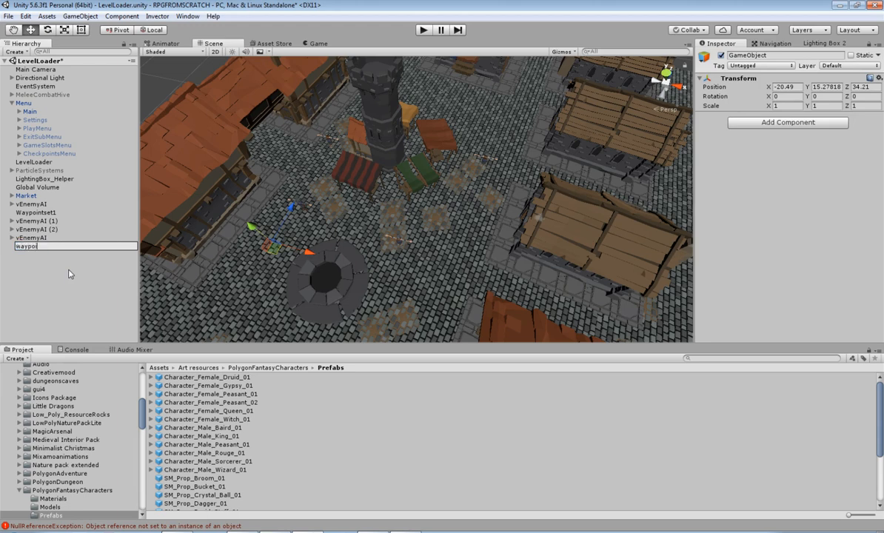
pyautogui.write('ntset2')
pyautogui.press('Return')
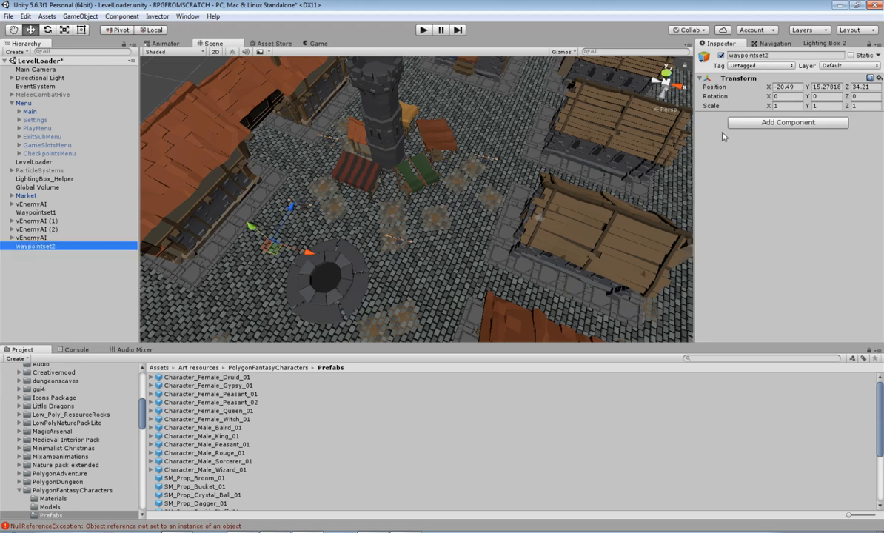
# Step: Add the V Waypoint Area script to waypointset2 and enter its edit mode
pyautogui.click(734, 122)
pyautogui.click(722, 171)
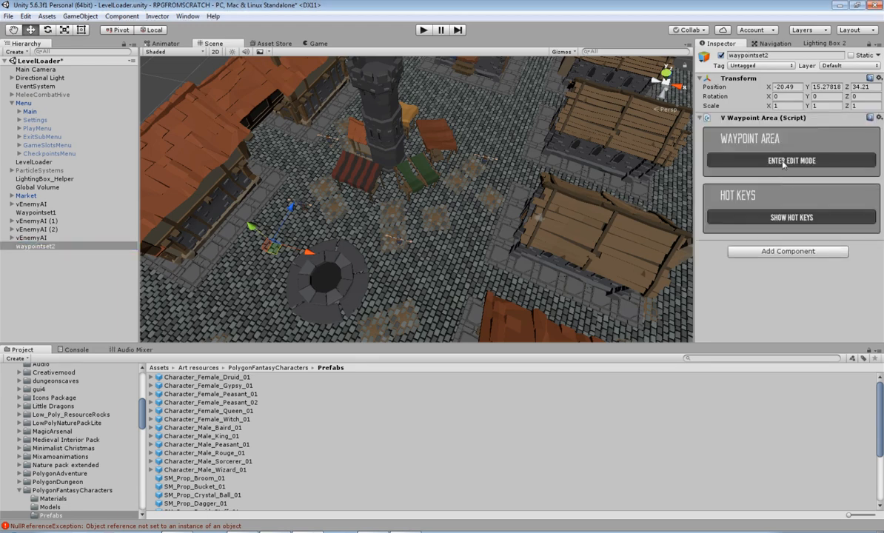
pyautogui.click(785, 162)
# Step: Place the first two waypoints of waypointset2 on the paving beyond the well, by the end of the long orange-roofed house
pyautogui.moveTo(424, 277); pyautogui.dragTo(485, 202, button='middle')
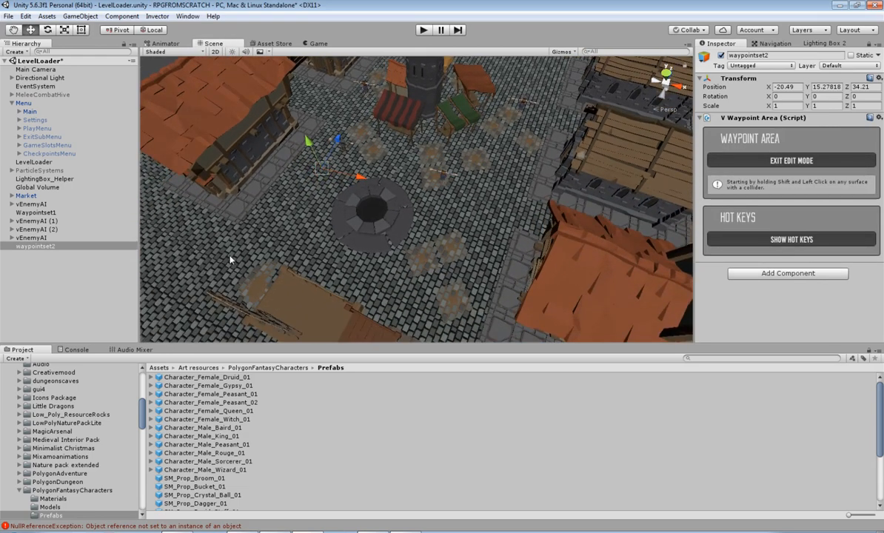
pyautogui.keyDown('shift'); pyautogui.click(229, 260); pyautogui.keyUp('shift')
pyautogui.keyDown('alt'); pyautogui.moveTo(230, 260); pyautogui.dragTo(252, 186); pyautogui.keyUp('alt')
pyautogui.keyDown('shift'); pyautogui.click(260, 194); pyautogui.keyUp('shift')
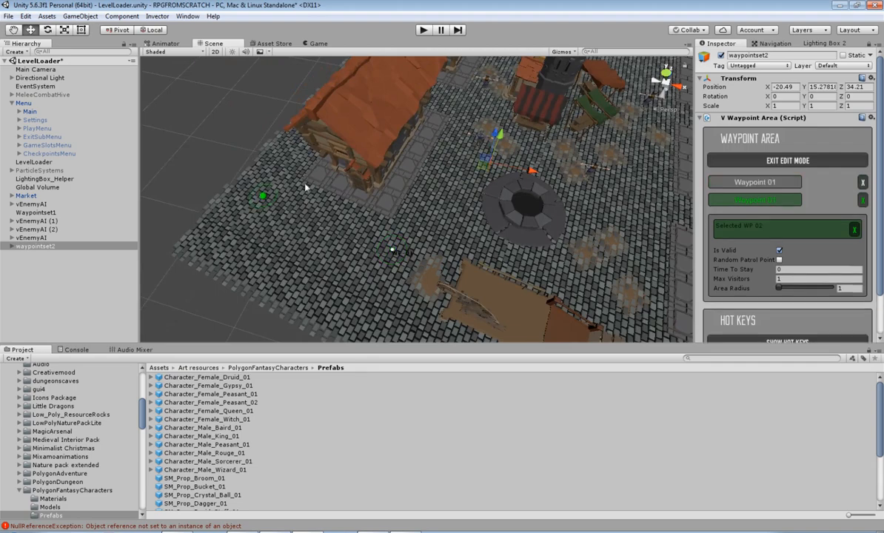
# Step: Add a third waypoint on the outer side of the long orange-roofed house
pyautogui.keyDown('alt'); pyautogui.moveTo(345, 166); pyautogui.dragTo(455, 148); pyautogui.keyUp('alt')
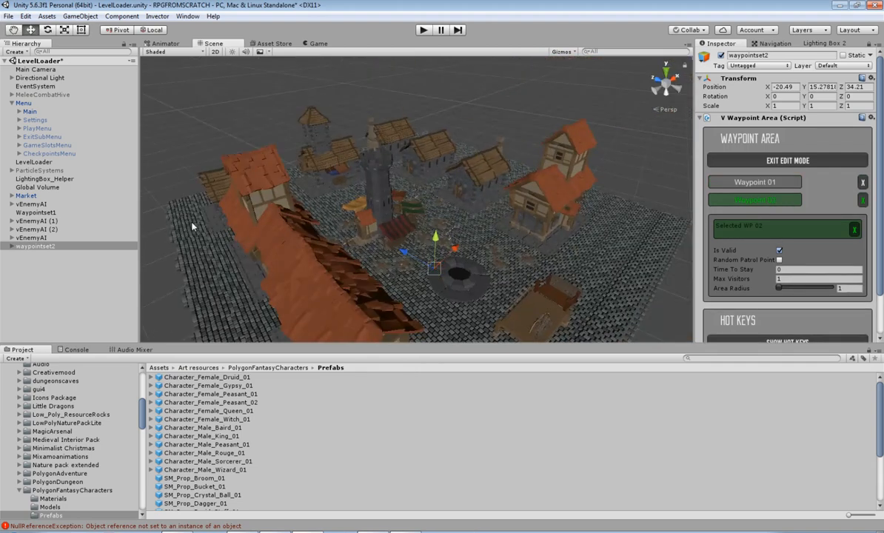
pyautogui.keyDown('shift'); pyautogui.click(237, 305); pyautogui.keyUp('shift')
pyautogui.keyDown('alt'); pyautogui.moveTo(237, 305); pyautogui.dragTo(289, 293); pyautogui.keyUp('alt')
pyautogui.keyDown('shift'); pyautogui.click(374, 222); pyautogui.keyUp('shift')
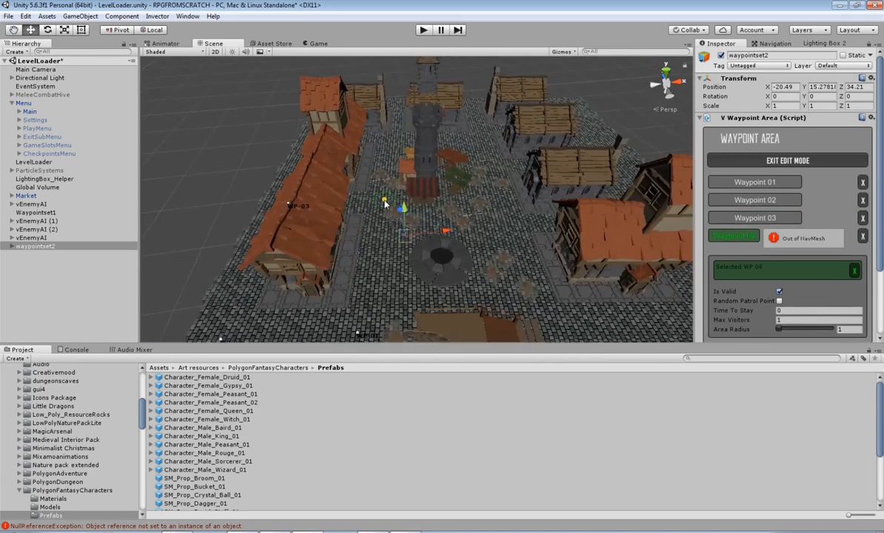
pyautogui.keyDown('alt'); pyautogui.moveTo(374, 222); pyautogui.dragTo(330, 212); pyautogui.keyUp('alt')
pyautogui.scroll(3, 331, 212)
pyautogui.moveTo(331, 211); pyautogui.dragTo(472, 215, button='middle')
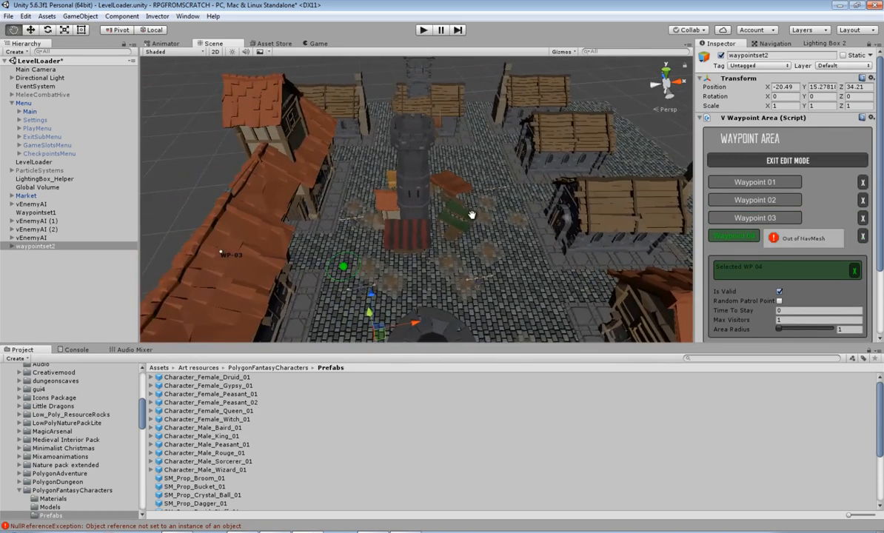
pyautogui.click(862, 237)
# Step: Place the fourth waypoint on the paving between the long house and the striped stall, near the standing enemy
pyautogui.scroll(3, 353, 277)
pyautogui.keyDown('alt'); pyautogui.moveTo(354, 277); pyautogui.dragTo(407, 239); pyautogui.keyUp('alt')
pyautogui.scroll(5, 436, 268)
pyautogui.keyDown('shift'); pyautogui.click(396, 250); pyautogui.keyUp('shift')
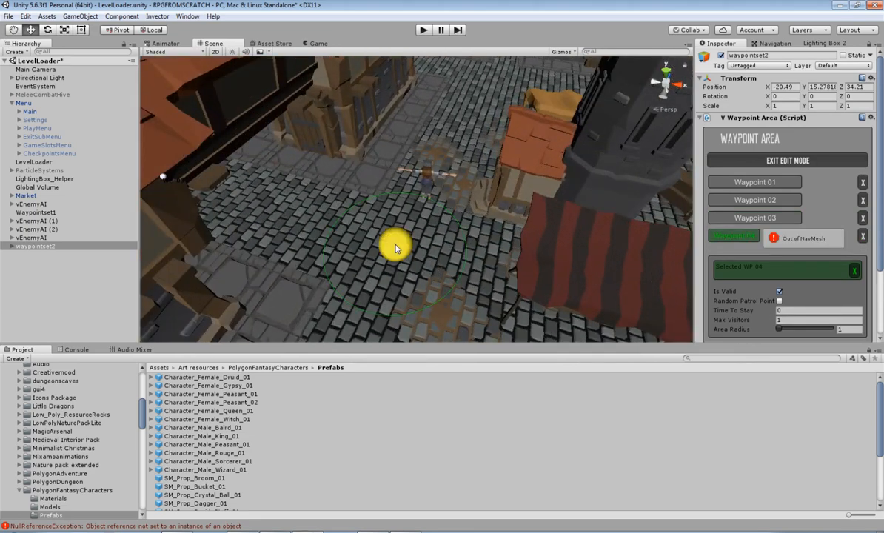
# Step: Delete the fourth waypoint of waypointset2, which lies out of the NavMesh
pyautogui.click(863, 236)
pyautogui.keyDown('alt'); pyautogui.moveTo(668, 280); pyautogui.dragTo(299, 293); pyautogui.keyUp('alt')
pyautogui.rightClick(542, 531)
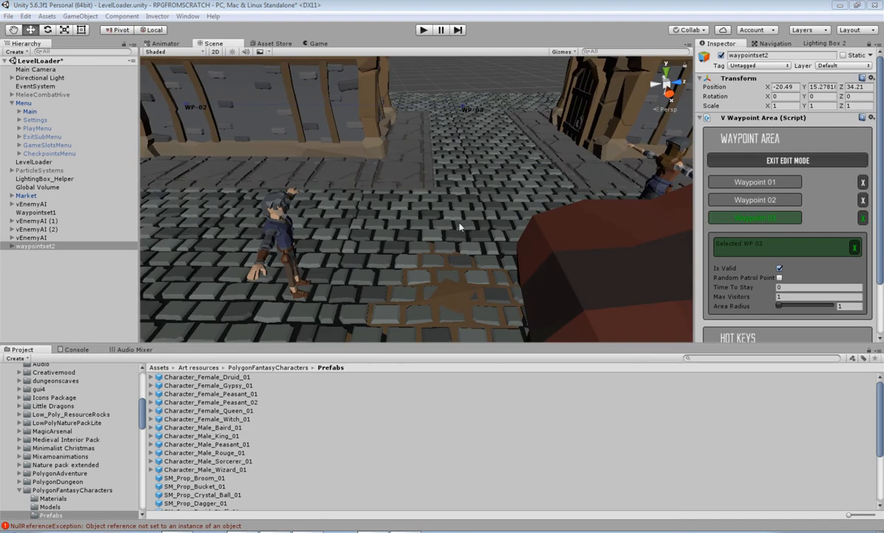
pyautogui.keyDown('alt'); pyautogui.moveTo(459, 223); pyautogui.dragTo(538, 256); pyautogui.keyUp('alt')
pyautogui.keyDown('shift'); pyautogui.click(479, 197); pyautogui.keyUp('shift')
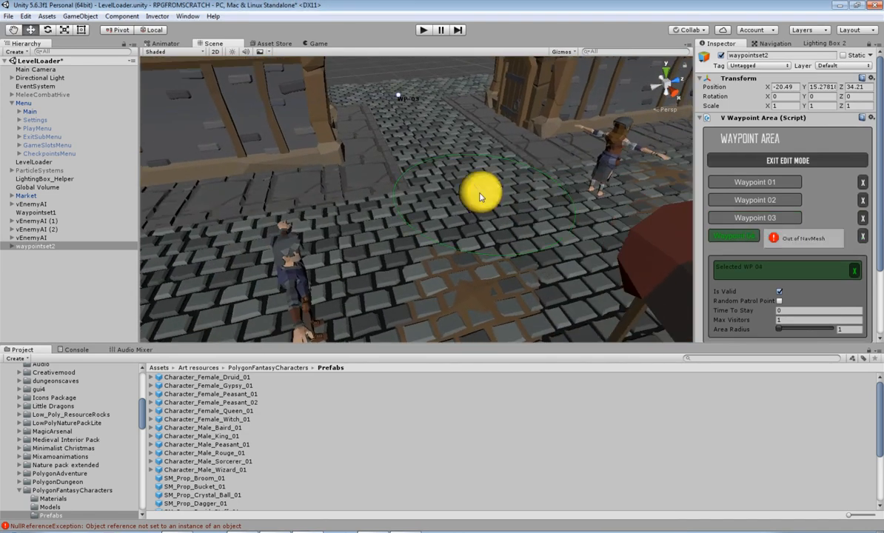
pyautogui.click(862, 237)
# Step: Place the fourth waypoint of waypointset2 on the muddy paving in front of the striped stall
pyautogui.keyDown('alt'); pyautogui.moveTo(400, 256); pyautogui.dragTo(569, 165); pyautogui.keyUp('alt')
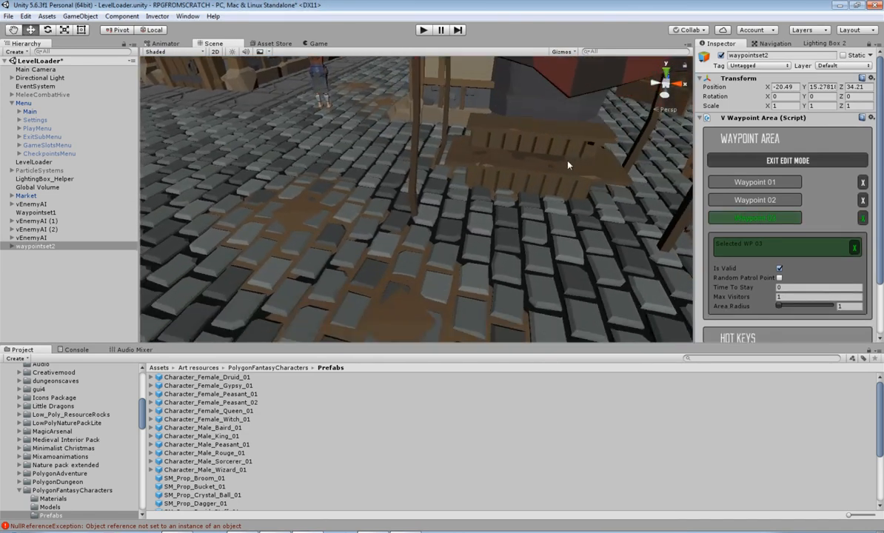
pyautogui.keyDown('shift'); pyautogui.click(471, 298); pyautogui.keyUp('shift')
pyautogui.scroll(-10, 544, 283)
pyautogui.moveTo(591, 233); pyautogui.dragTo(448, 254, button='middle')
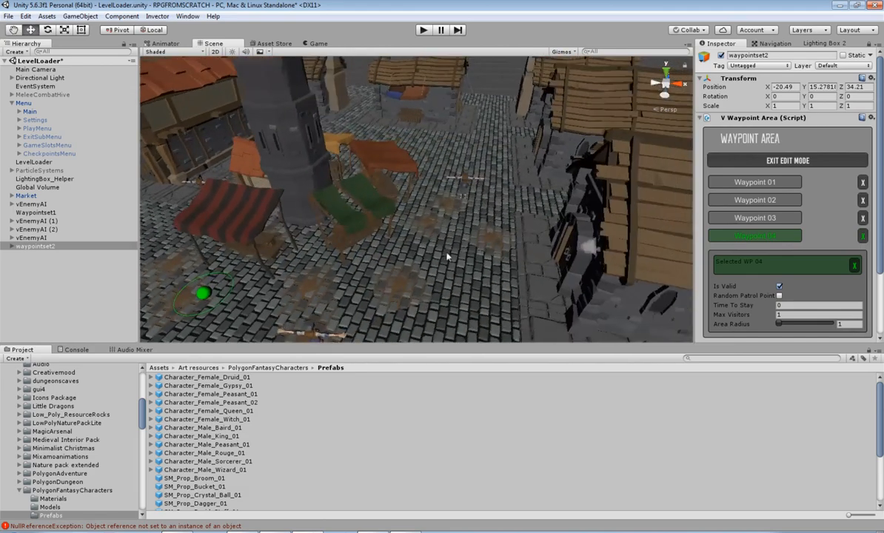
# Step: Add a fifth waypoint on the paving in front of the green stall
pyautogui.keyDown('shift'); pyautogui.click(469, 250); pyautogui.keyUp('shift')
pyautogui.hotkey('ctrl', 'z')
pyautogui.scroll(5, 459, 222)
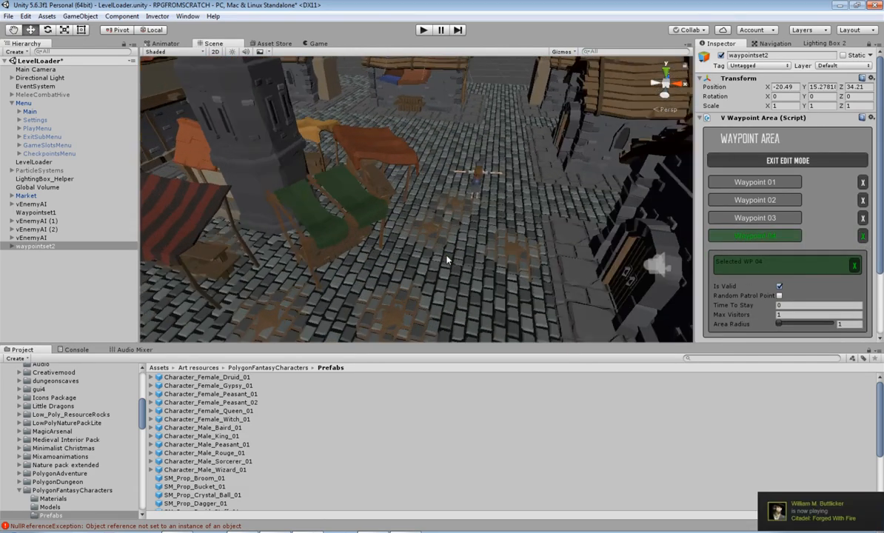
pyautogui.moveTo(430, 234)
pyautogui.mouseDown(button='middle')
pyautogui.moveTo(481, 179)
pyautogui.moveTo(480, 91)
pyautogui.moveTo(425, 240)
pyautogui.mouseUp(button='middle')
pyautogui.keyDown('shift'); pyautogui.click(409, 192); pyautogui.keyUp('shift')
pyautogui.scroll(-4, 531, 204)
pyautogui.scroll(-4, 530, 204)
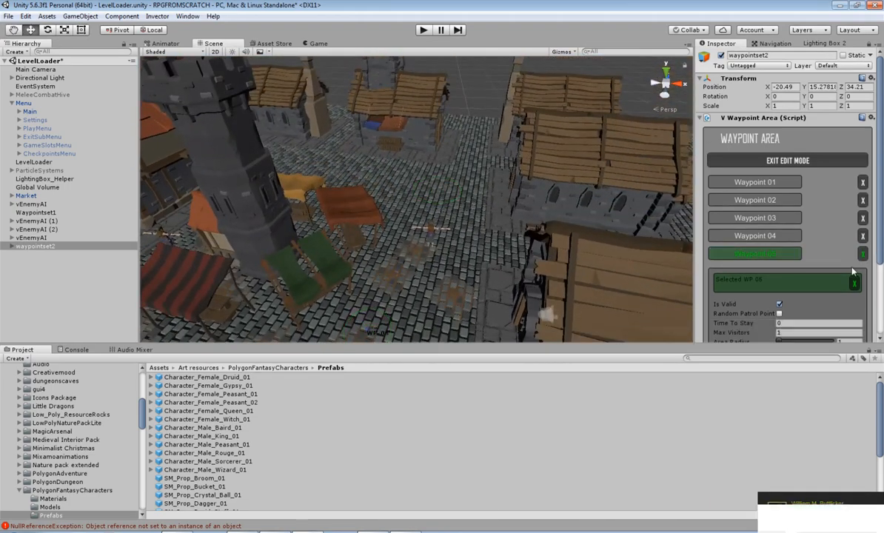
# Step: Place the sixth waypoint on the open paving beyond the orange-red stall and the seventh on the paving behind the yellow stall
pyautogui.keyDown('alt'); pyautogui.moveTo(441, 195); pyautogui.dragTo(478, 186); pyautogui.keyUp('alt')
pyautogui.moveTo(479, 187); pyautogui.dragTo(495, 204, button='right')
pyautogui.press('w')
pyautogui.click(450, 221)
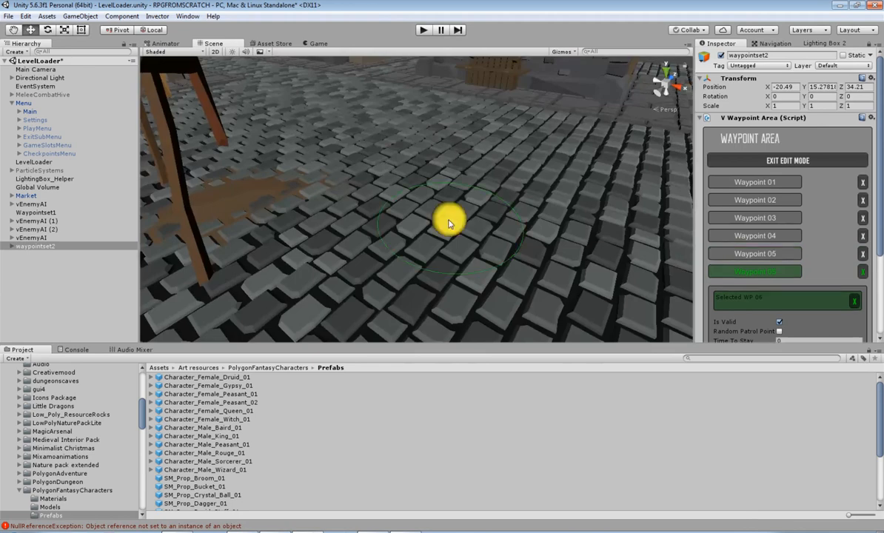
pyautogui.scroll(-5, 455, 193)
pyautogui.click(368, 151)
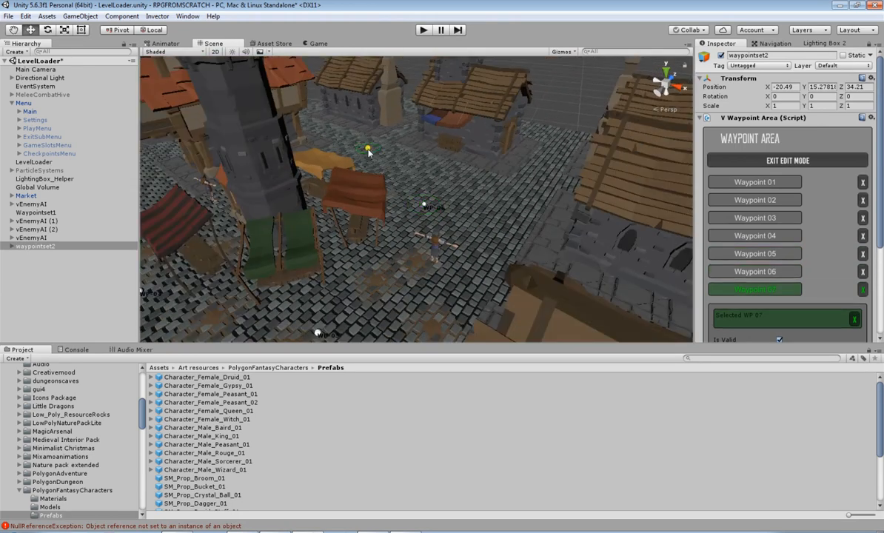
pyautogui.scroll(-5, 599, 271)
pyautogui.scroll(-5, 824, 324)
pyautogui.moveTo(355, 239); pyautogui.dragTo(451, 207, button='middle')
# Step: Collapse the V Waypoint Area component of waypointset2
pyautogui.click(33, 246)
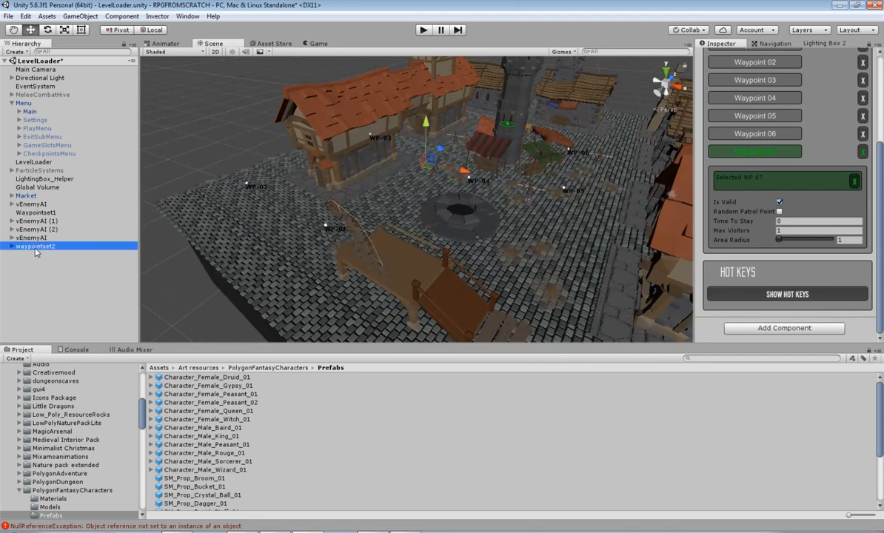
pyautogui.click(33, 238)
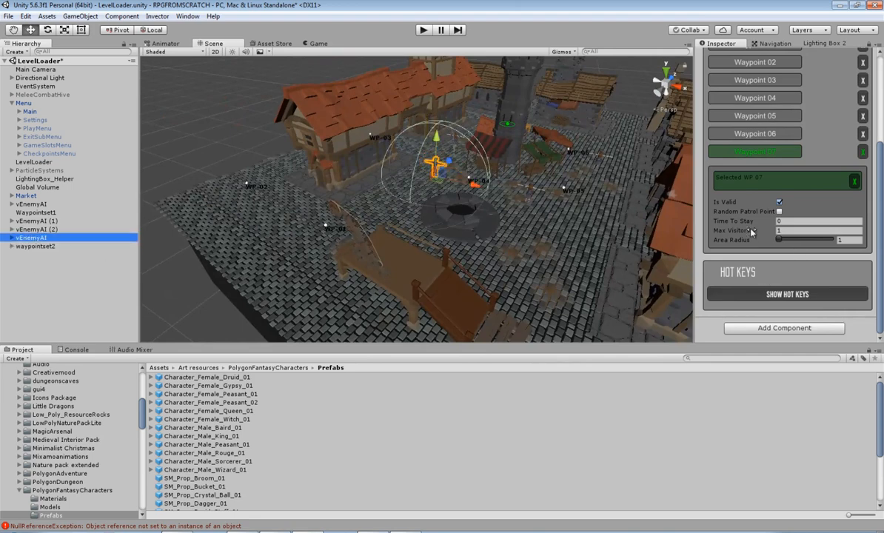
pyautogui.scroll(5, 752, 231)
pyautogui.click(698, 117)
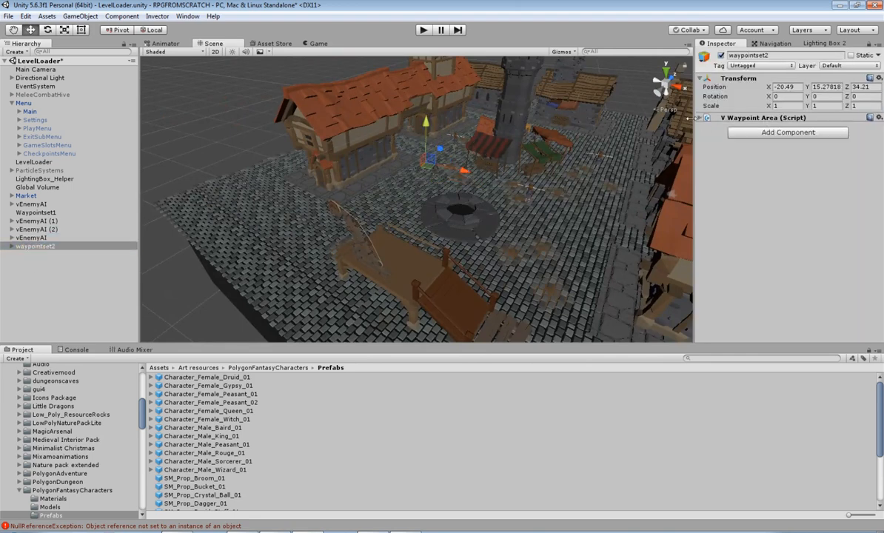
# Step: Assign waypointset2 as the Path Area of the second vEnemyAI and enable its Random Waypoints option
pyautogui.click(40, 238)
pyautogui.scroll(-10, 791, 245)
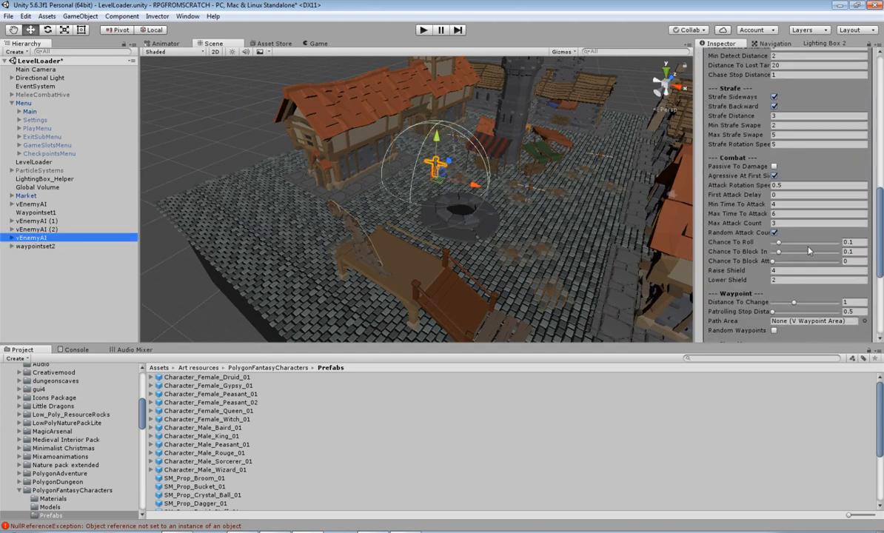
pyautogui.moveTo(35, 245); pyautogui.dragTo(800, 118)
pyautogui.click(774, 129)
# Step: Duplicate the enemy and move the copy past the well to the paving beside the orange-roofed house
pyautogui.moveTo(563, 189); pyautogui.dragTo(486, 201, button='right')
pyautogui.hotkey('ctrl', 'd')
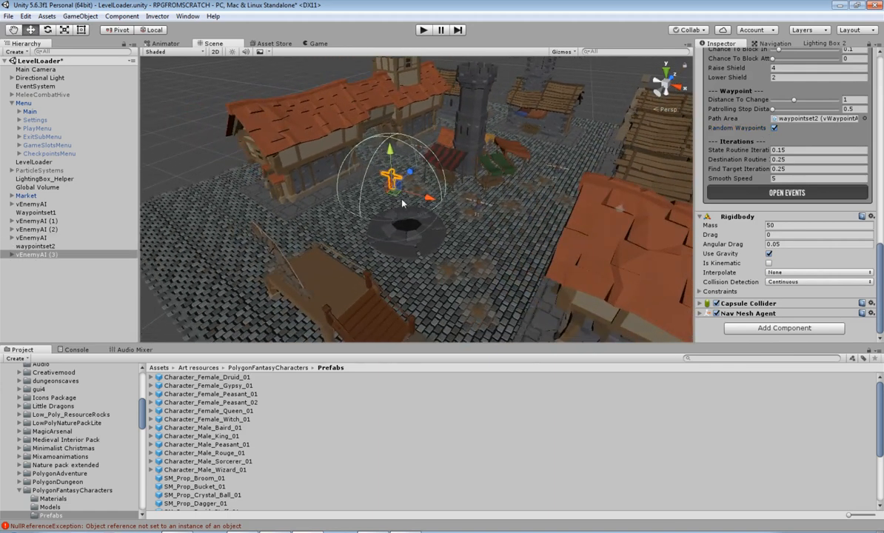
pyautogui.moveTo(395, 196); pyautogui.dragTo(539, 219)
# Step: Duplicate vEnemyAI (3) and move the copy to the paving between the yellow stall and the long orange-roofed house
pyautogui.hotkey('ctrl', 'd')
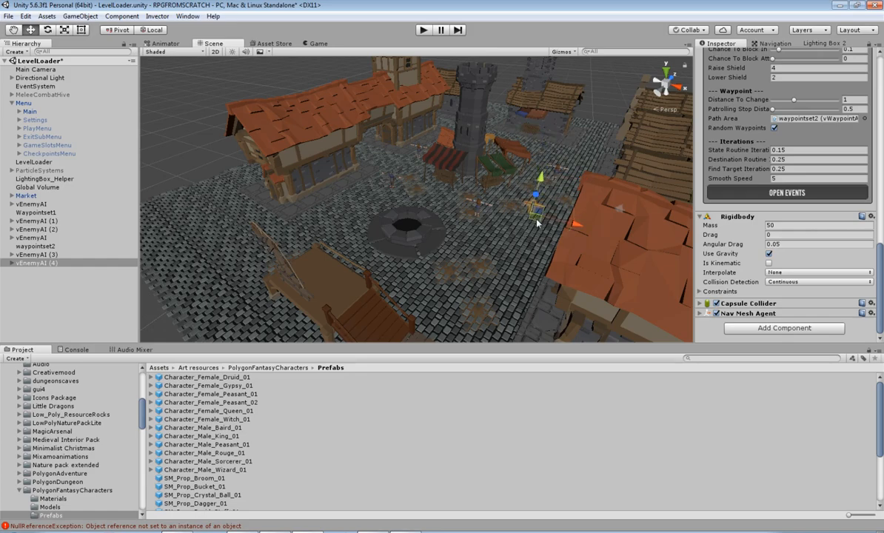
pyautogui.moveTo(538, 222); pyautogui.dragTo(444, 196, button='right')
pyautogui.moveTo(445, 196); pyautogui.dragTo(449, 173, button='middle')
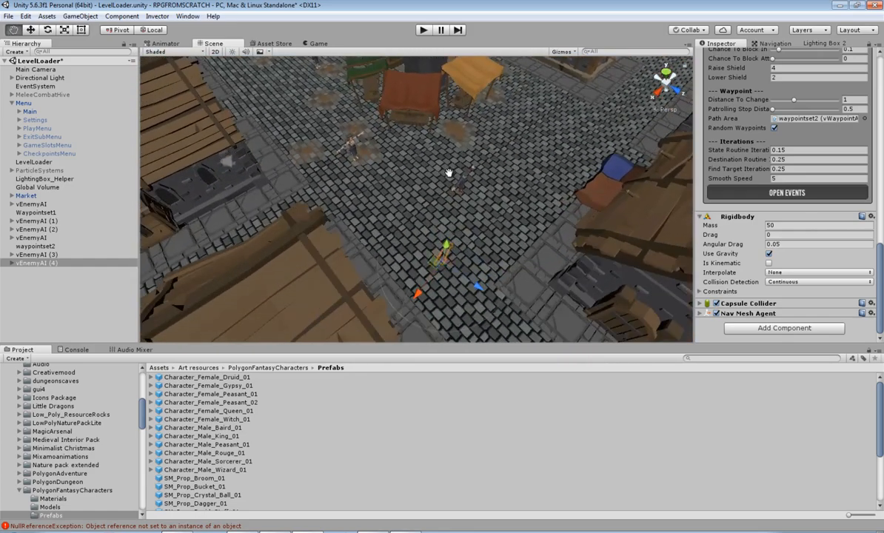
pyautogui.moveTo(449, 173); pyautogui.dragTo(503, 245, button='right')
pyautogui.moveTo(503, 244); pyautogui.dragTo(532, 243, button='middle')
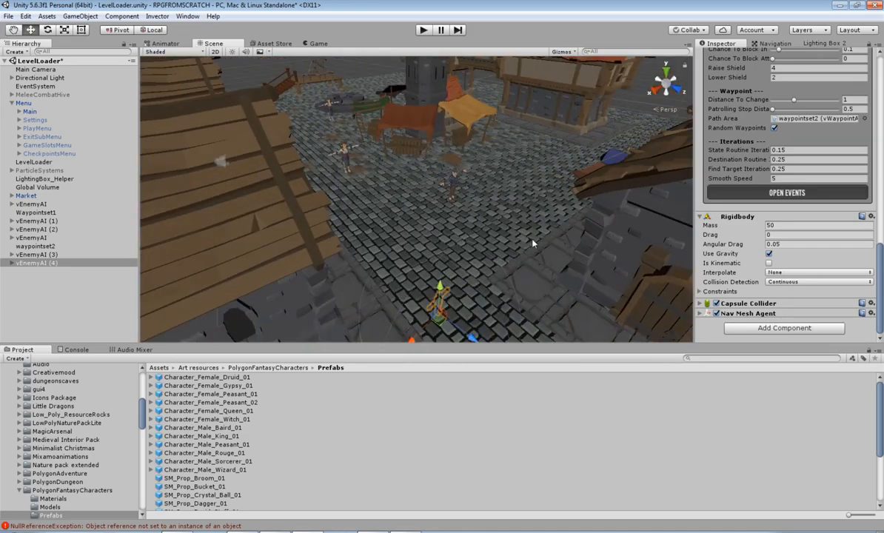
pyautogui.press('f')
pyautogui.moveTo(496, 162); pyautogui.dragTo(502, 198, button='middle')
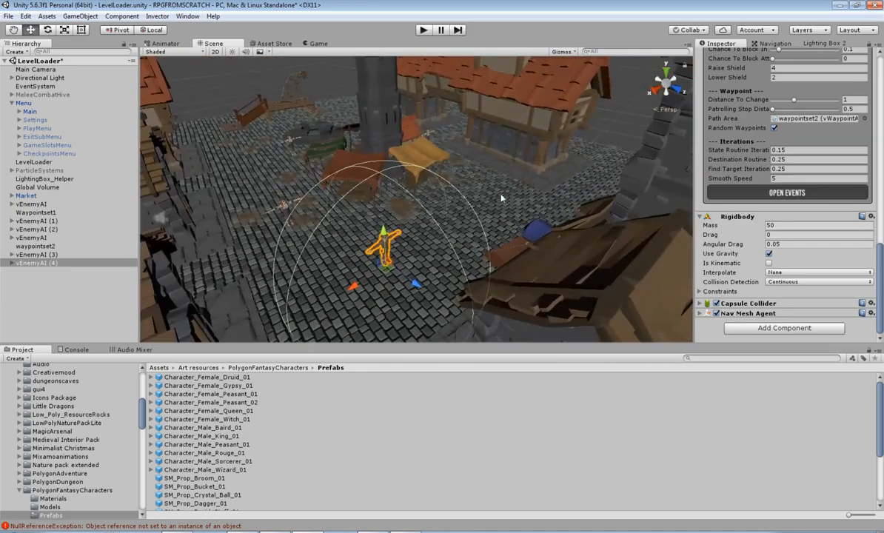
pyautogui.click(43, 255)
pyautogui.click(46, 264)
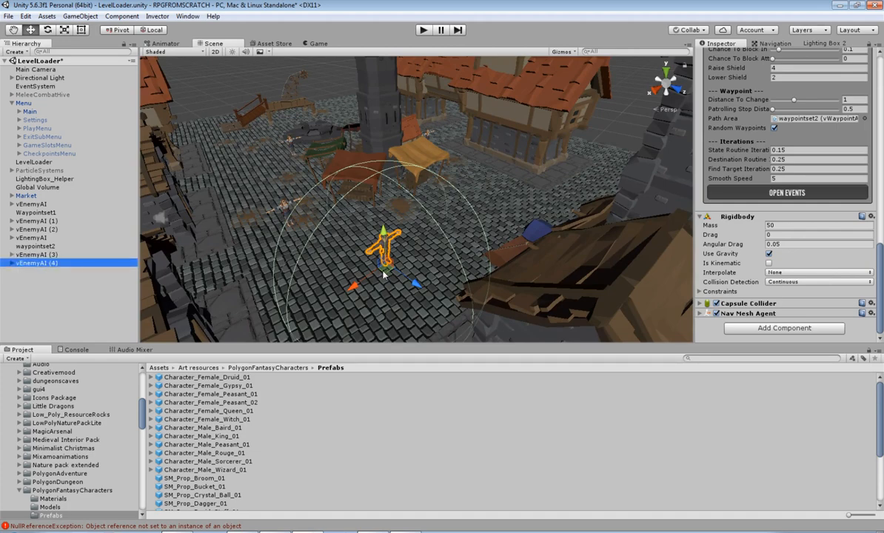
pyautogui.moveTo(383, 272); pyautogui.dragTo(493, 193)
# Step: Open the Invector Character Creator window for a new Enemy AI
pyautogui.moveTo(396, 193); pyautogui.dragTo(448, 207, button='right')
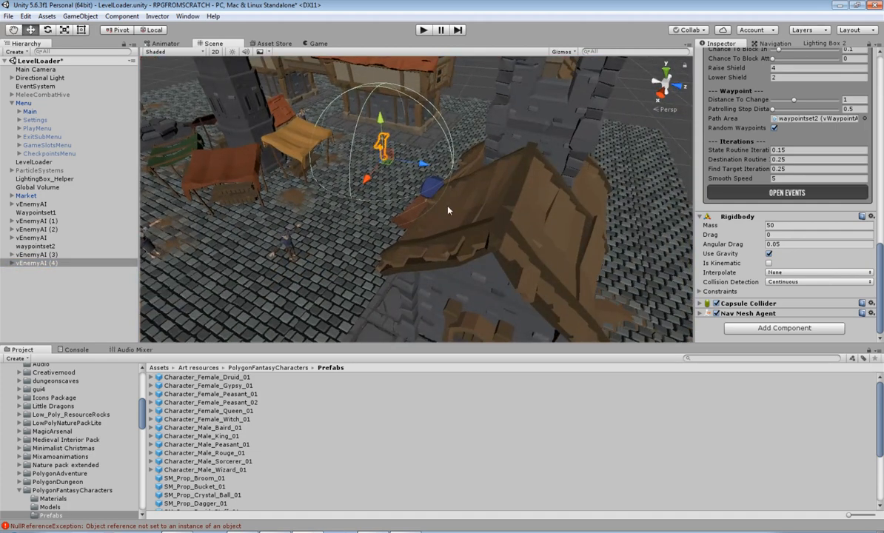
pyautogui.moveTo(448, 211); pyautogui.dragTo(503, 237, button='middle')
pyautogui.moveTo(503, 237); pyautogui.dragTo(544, 263, button='right')
pyautogui.moveTo(544, 263)
pyautogui.mouseDown(button='middle')
pyautogui.moveTo(579, 260)
pyautogui.moveTo(540, 248)
pyautogui.mouseUp(button='middle')
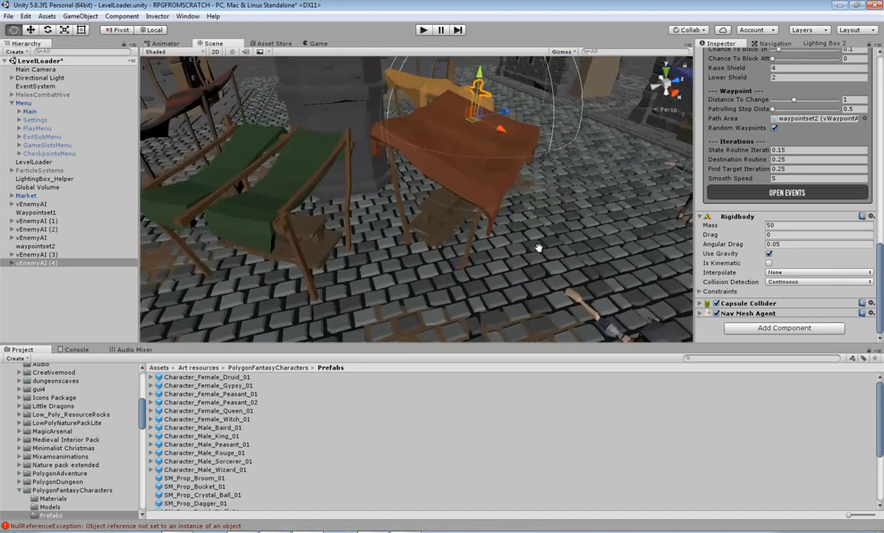
pyautogui.moveTo(539, 248); pyautogui.dragTo(481, 253, button='right')
pyautogui.moveTo(482, 252); pyautogui.dragTo(470, 247, button='middle')
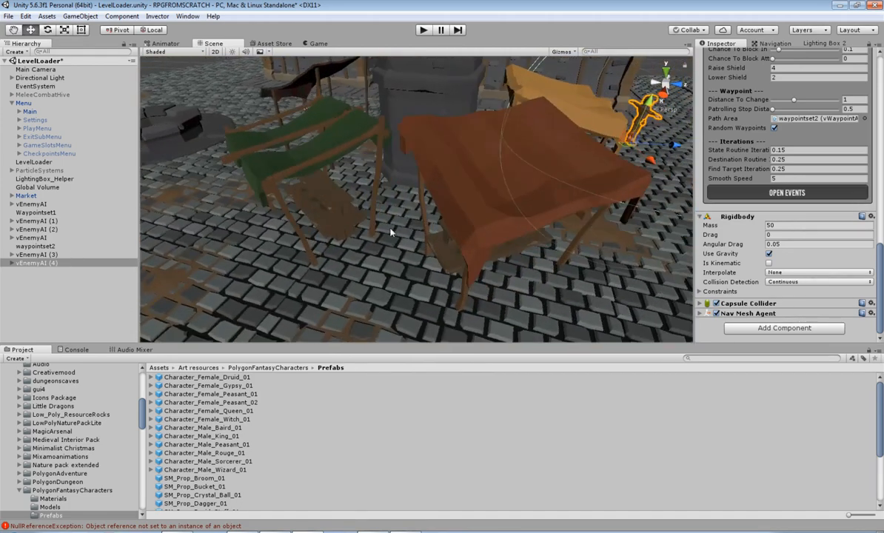
pyautogui.scroll(8, 778, 180)
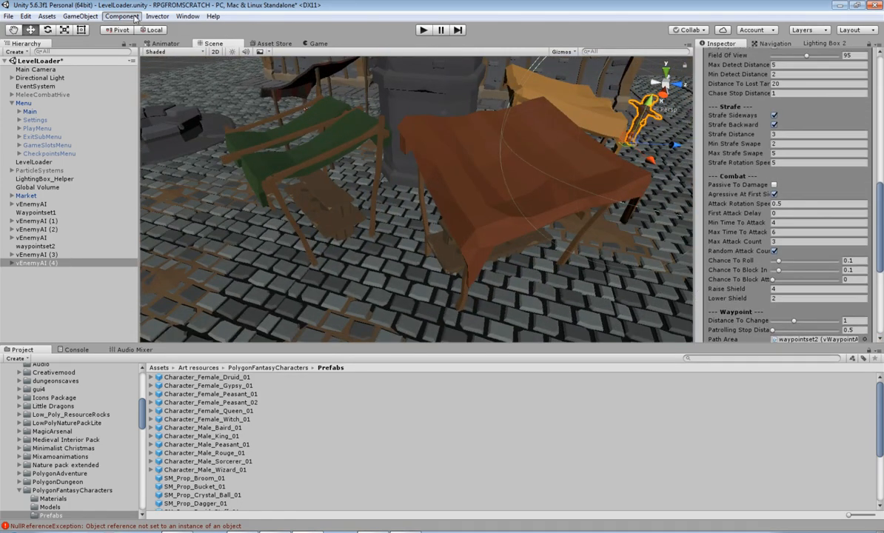
pyautogui.click(121, 16)
pyautogui.moveTo(157, 15)
pyautogui.moveTo(182, 51)
pyautogui.click(269, 63)
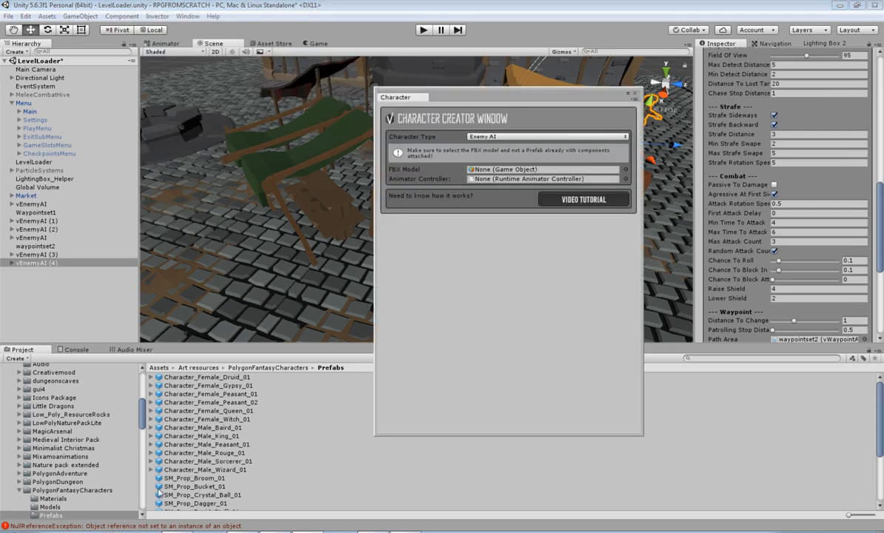
# Step: Use Character_Shopkeeper_White from the PolygonAdventure character prefabs as the FBX model and turn its preview to face front
pyautogui.click(58, 474)
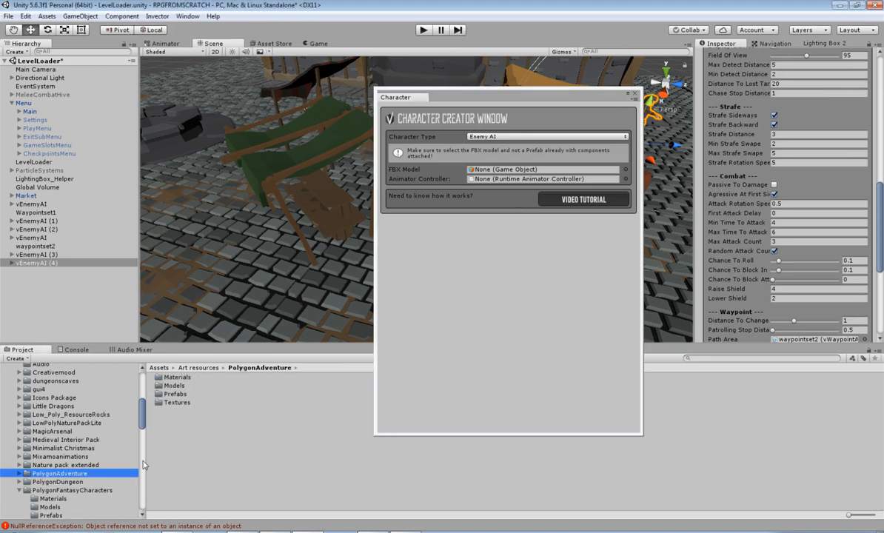
pyautogui.doubleClick(169, 394)
pyautogui.doubleClick(183, 386)
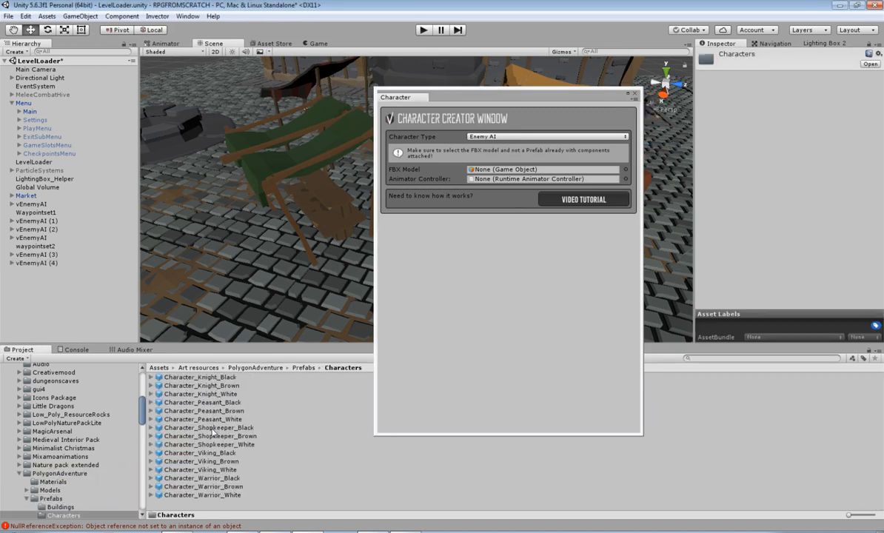
pyautogui.moveTo(204, 444); pyautogui.dragTo(490, 170)
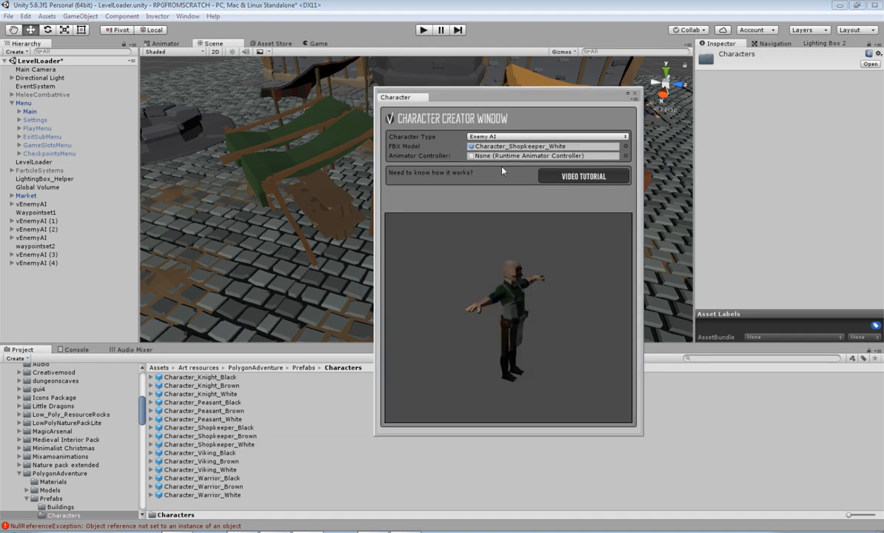
pyautogui.moveTo(493, 304); pyautogui.dragTo(460, 320)
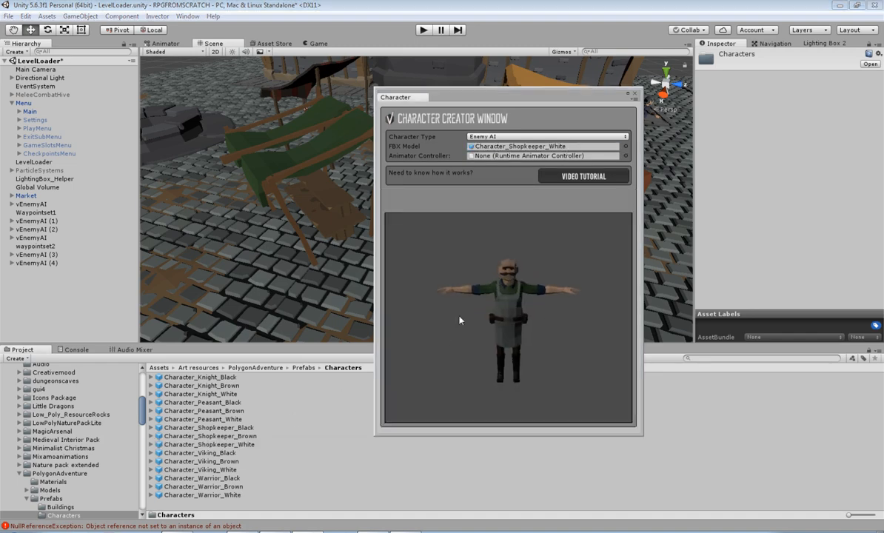
# Step: Assign Invector_MeleeCombatv2 as the animator controller and create the shopkeeper character
pyautogui.click(626, 156)
pyautogui.doubleClick(63, 268)
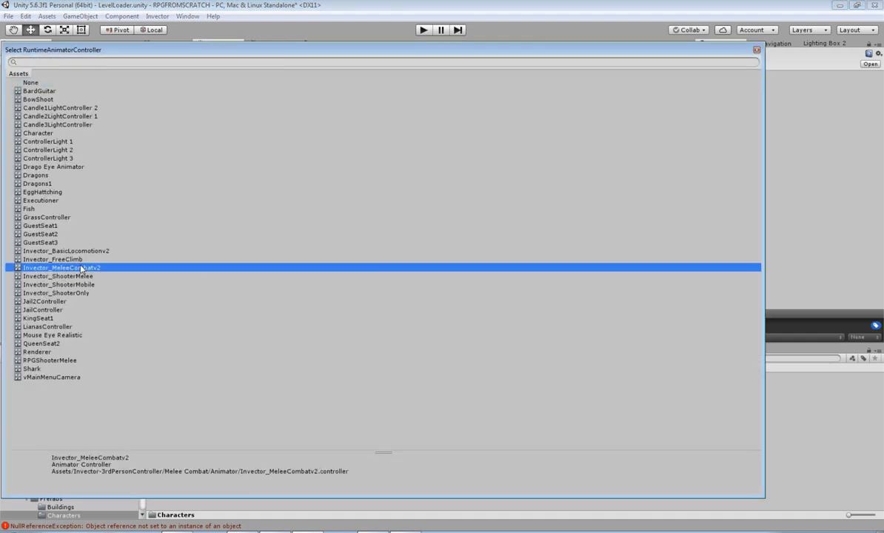
pyautogui.click(508, 416)
# Step: Move the new shopkeeper enemy to the market area, at about X 3.09, Y 14.65, Z 44.82
pyautogui.scroll(-15, 422, 304)
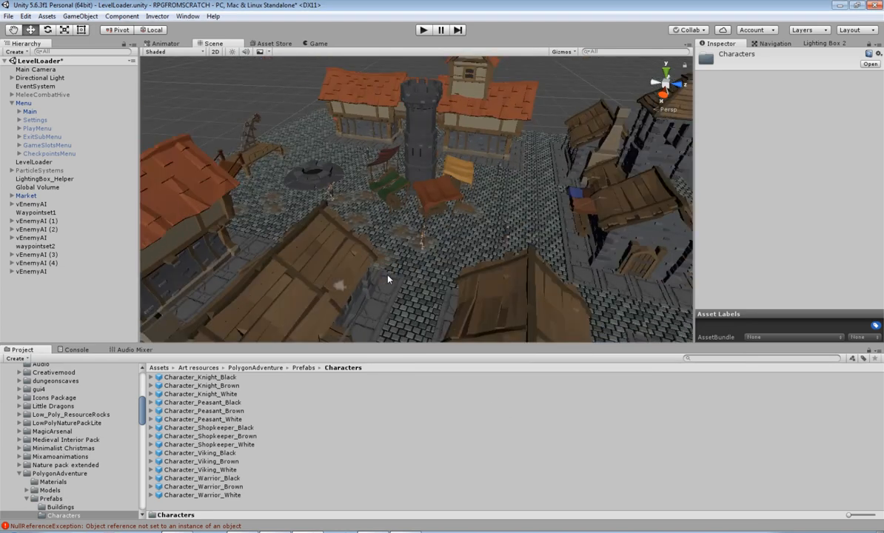
pyautogui.moveTo(408, 234); pyautogui.dragTo(447, 247, button='middle')
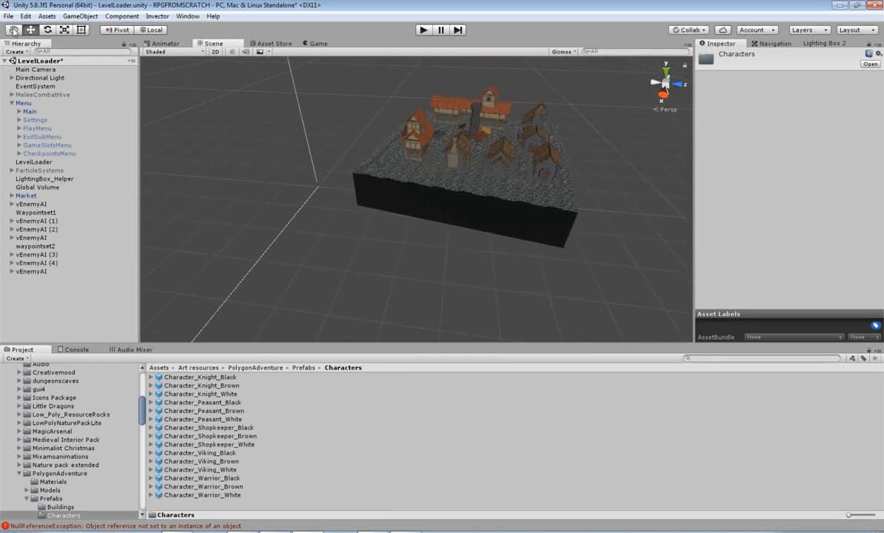
pyautogui.scroll(5, 305, 173)
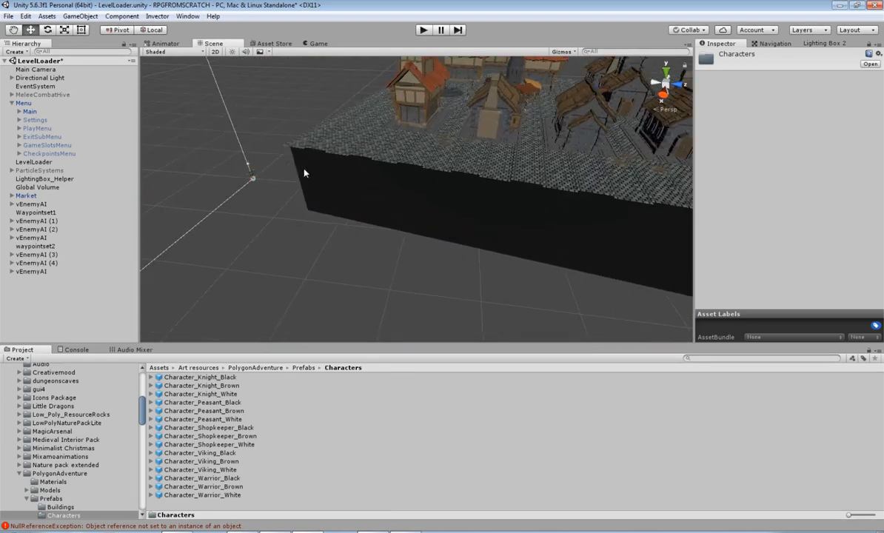
pyautogui.click(32, 271)
pyautogui.moveTo(234, 203); pyautogui.dragTo(518, 218)
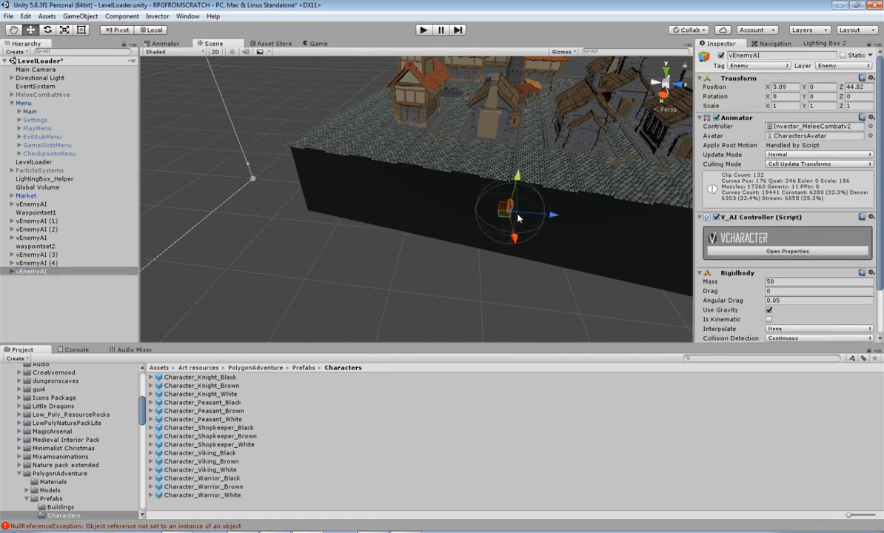
pyautogui.moveTo(517, 177); pyautogui.dragTo(498, 115)
pyautogui.press('f')
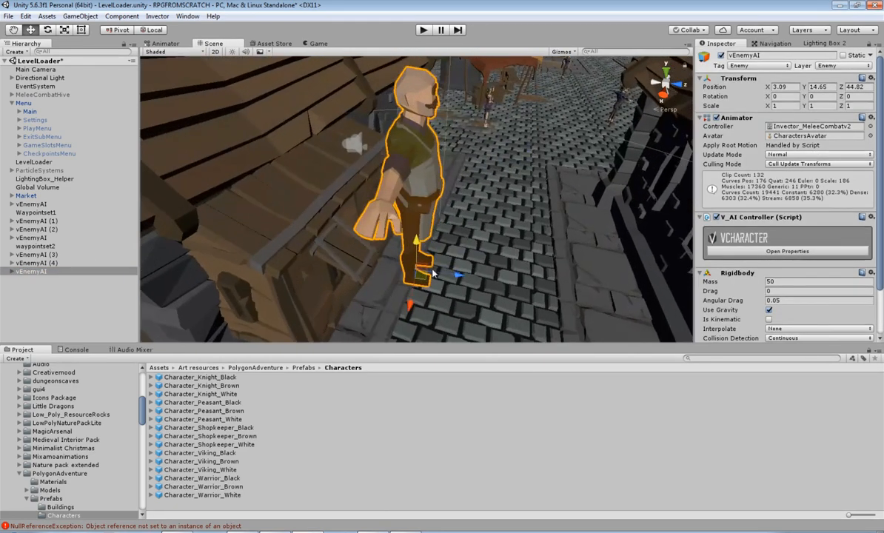
# Step: Position the shopkeeper at the green stall, about X -13.8, Y 11.98, Z 43.57, and rotate him to about 138° around Y
pyautogui.moveTo(425, 268); pyautogui.dragTo(461, 162)
pyautogui.press('f')
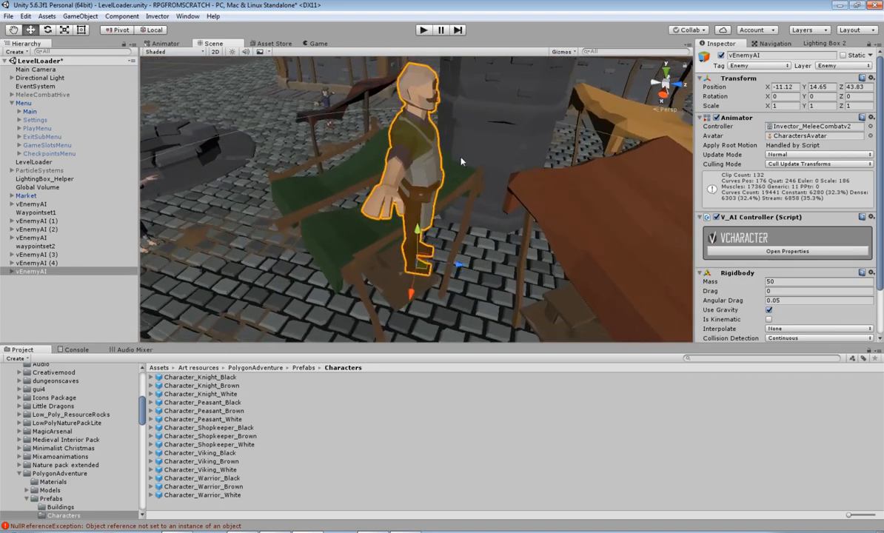
pyautogui.moveTo(416, 238); pyautogui.dragTo(420, 359)
pyautogui.moveTo(444, 271); pyautogui.dragTo(402, 531, button='middle')
pyautogui.moveTo(385, 185); pyautogui.dragTo(244, 175)
pyautogui.press('e')
pyautogui.moveTo(376, 185); pyautogui.dragTo(337, 166, button='middle')
pyautogui.scroll(-7, 485, 215)
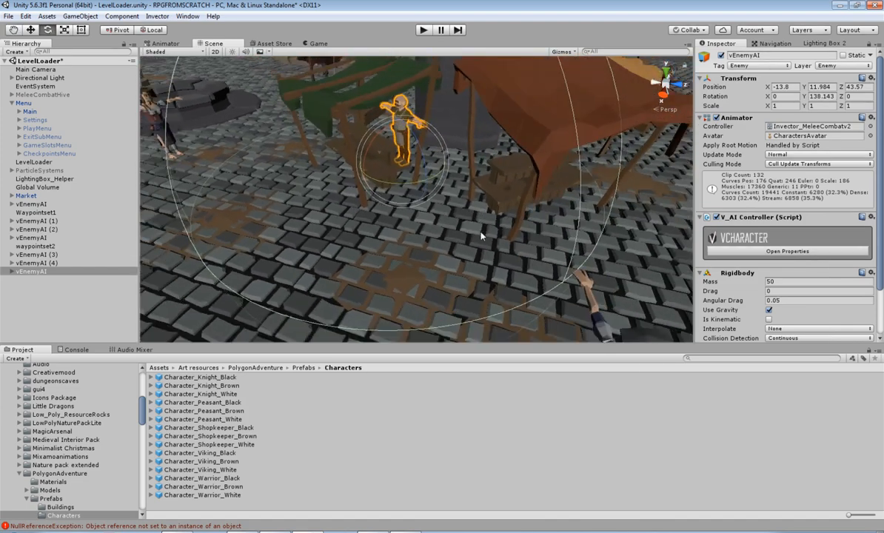
# Step: Open Invector's Melee Combat NPC creator for another Enemy AI character and dismiss the model picker
pyautogui.scroll(-3, 805, 238)
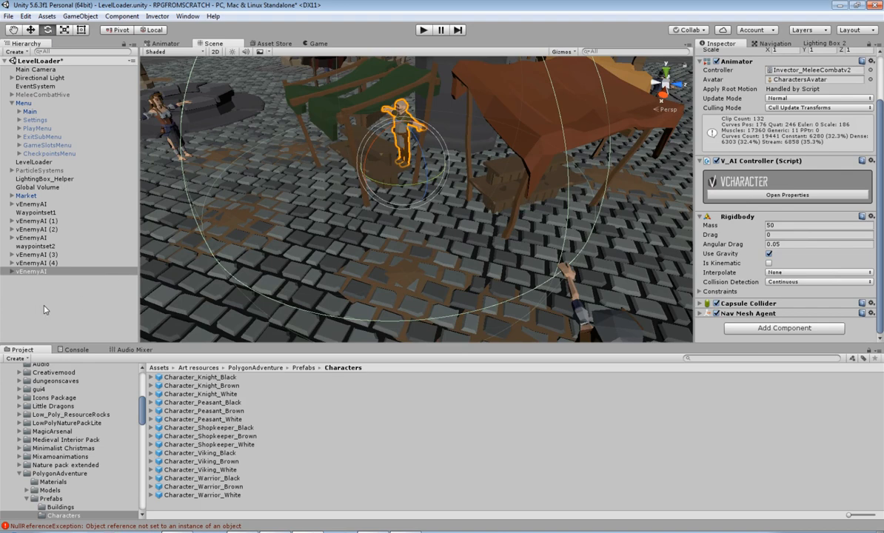
pyautogui.click(187, 15)
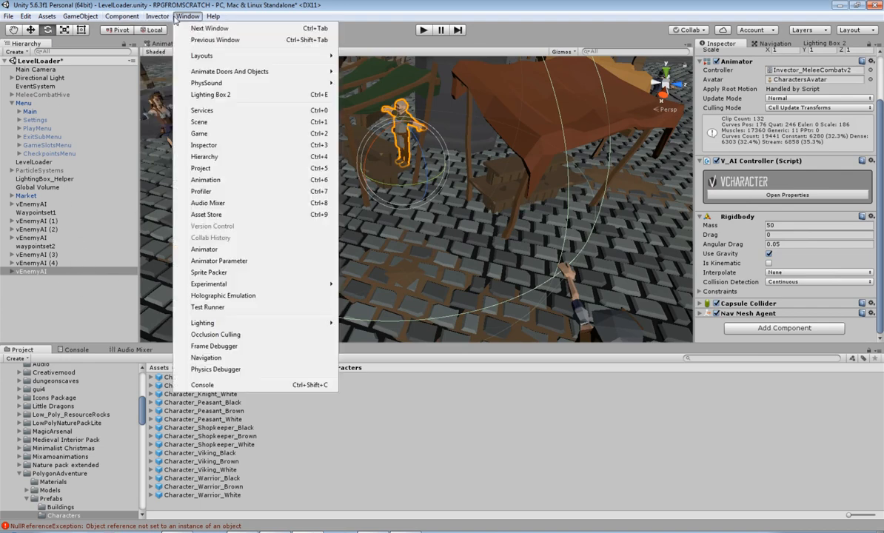
pyautogui.moveTo(157, 16)
pyautogui.moveTo(189, 51)
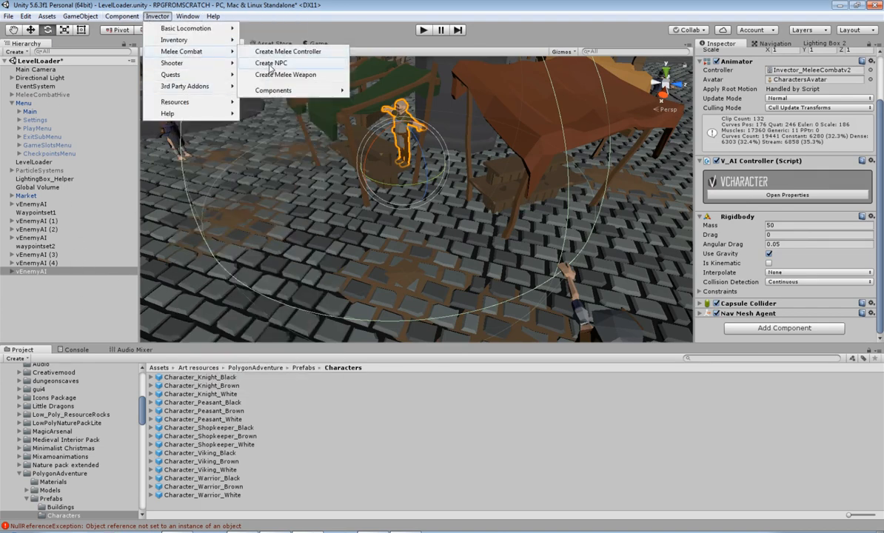
pyautogui.click(252, 63)
pyautogui.click(625, 169)
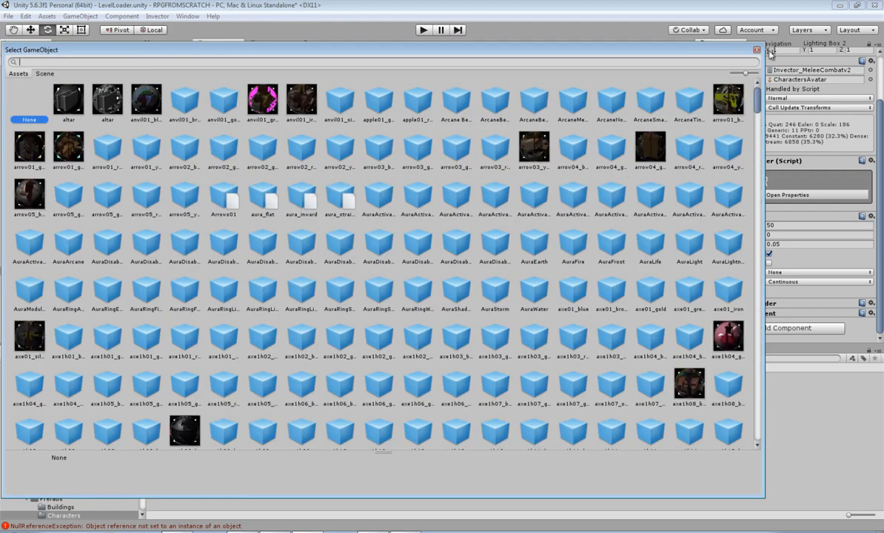
pyautogui.press('Escape')
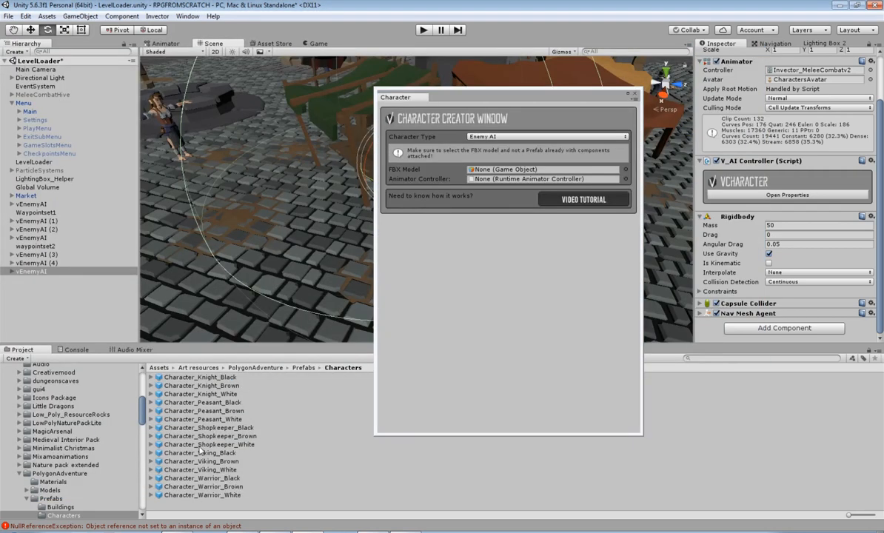
# Step: Try Character_Shopkeeper_Brown, Character_Shopkeeper_White and Character_Peasant_Black as the FBX model, turning the preview to face front
pyautogui.moveTo(234, 438); pyautogui.dragTo(476, 167)
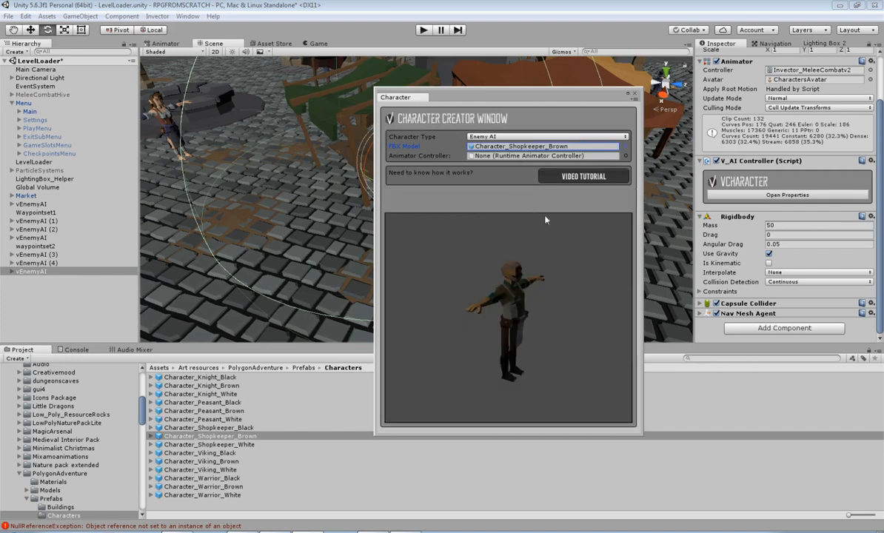
pyautogui.moveTo(505, 336); pyautogui.dragTo(377, 360)
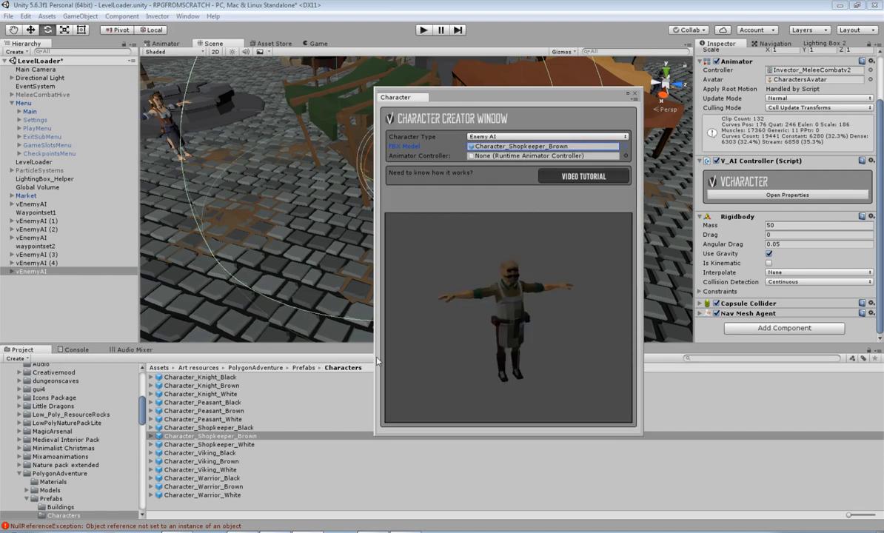
pyautogui.moveTo(216, 446); pyautogui.dragTo(508, 153)
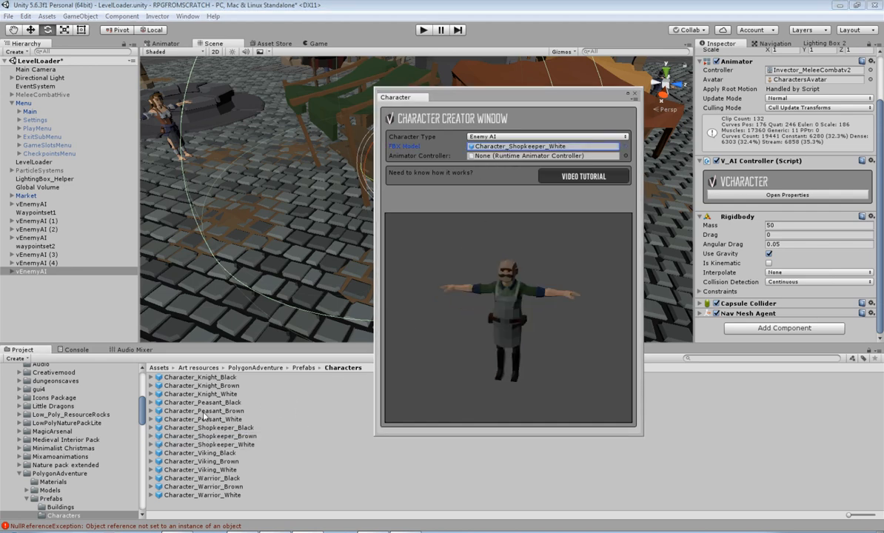
pyautogui.moveTo(199, 402); pyautogui.dragTo(471, 146)
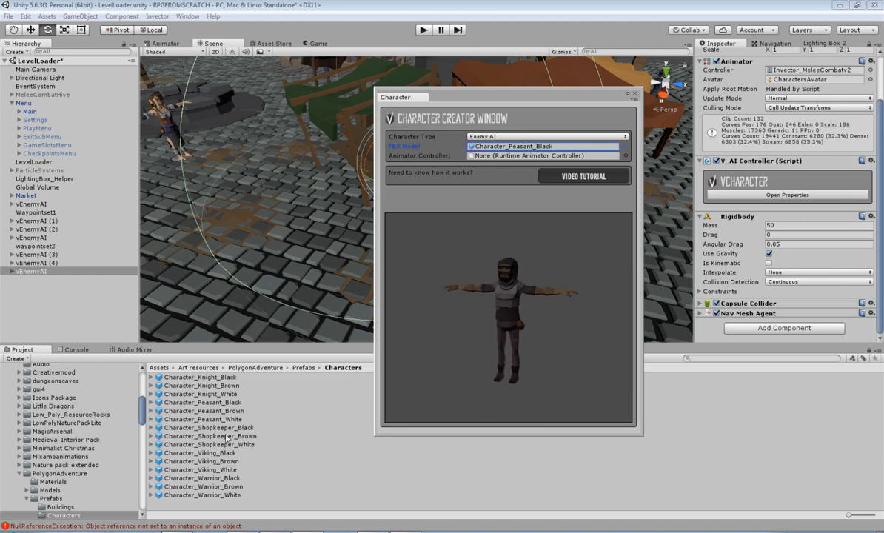
# Step: Create an Enemy AI character from Character_Shopkeeper_Black with the Invector_MeleeCombatv2 animator controller
pyautogui.moveTo(214, 428); pyautogui.dragTo(467, 146)
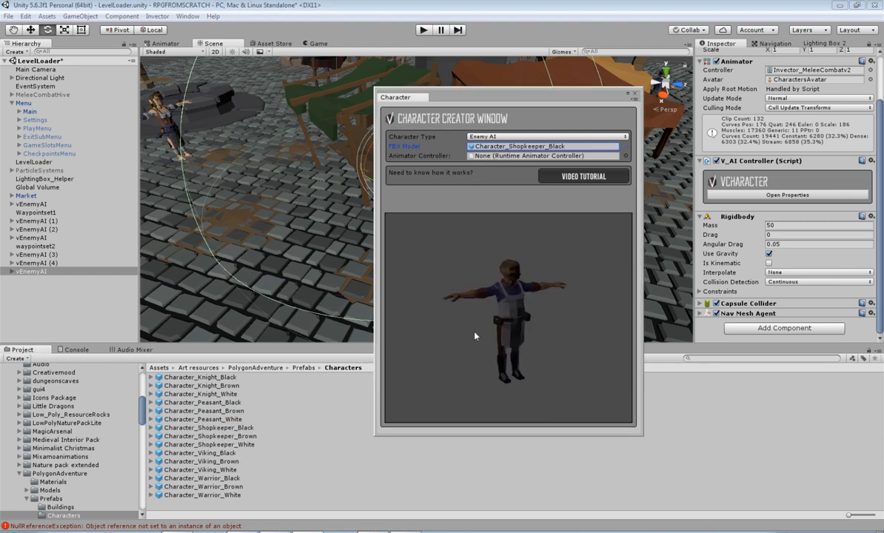
pyautogui.moveTo(475, 336); pyautogui.dragTo(393, 352)
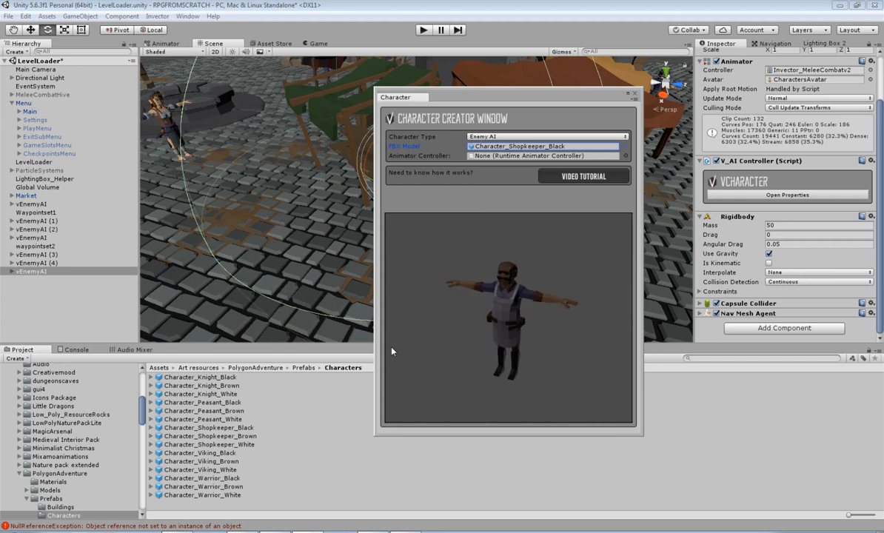
pyautogui.click(626, 156)
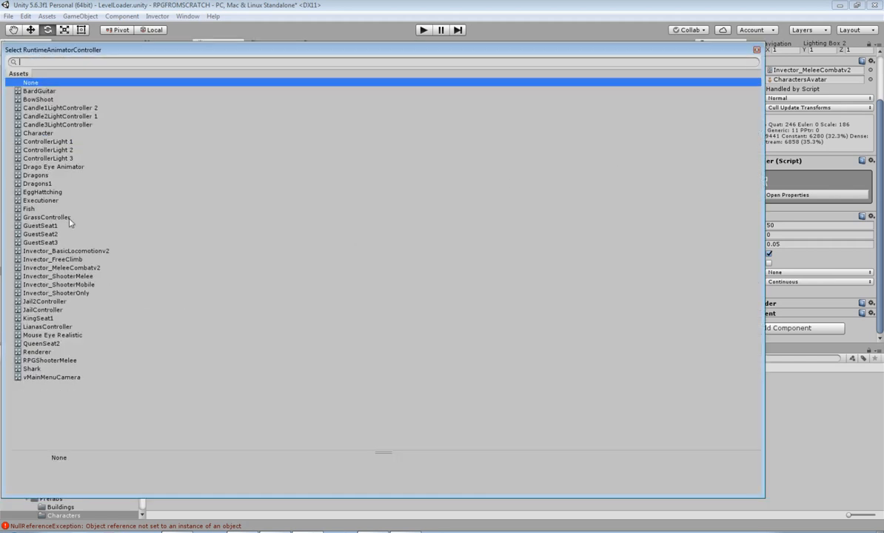
pyautogui.doubleClick(80, 268)
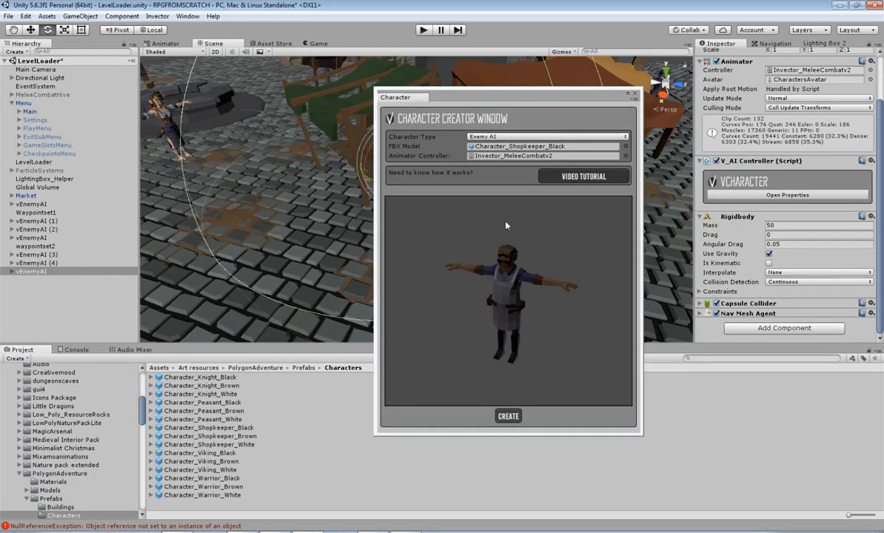
pyautogui.click(509, 416)
# Step: Move the newly created shopkeeper from the scene origin into the market, in front of the red stall and near the first shopkeeper
pyautogui.doubleClick(34, 271)
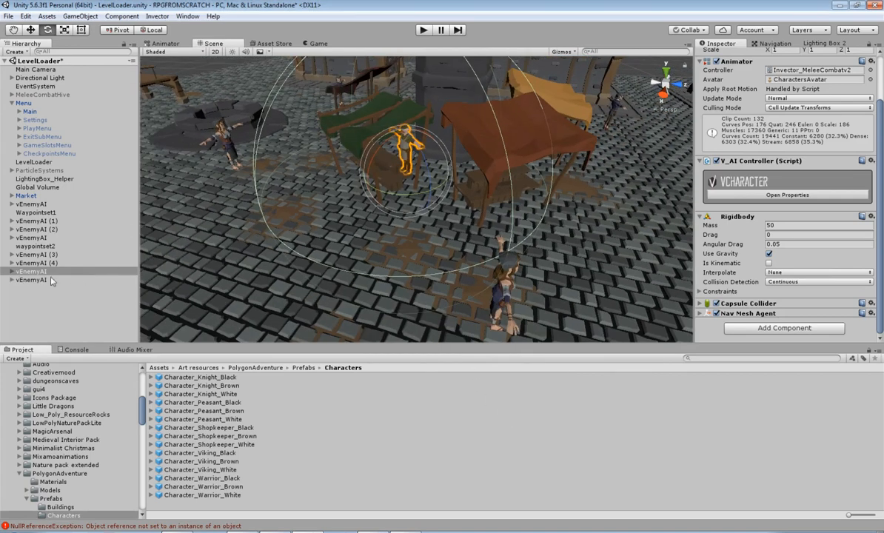
pyautogui.doubleClick(31, 280)
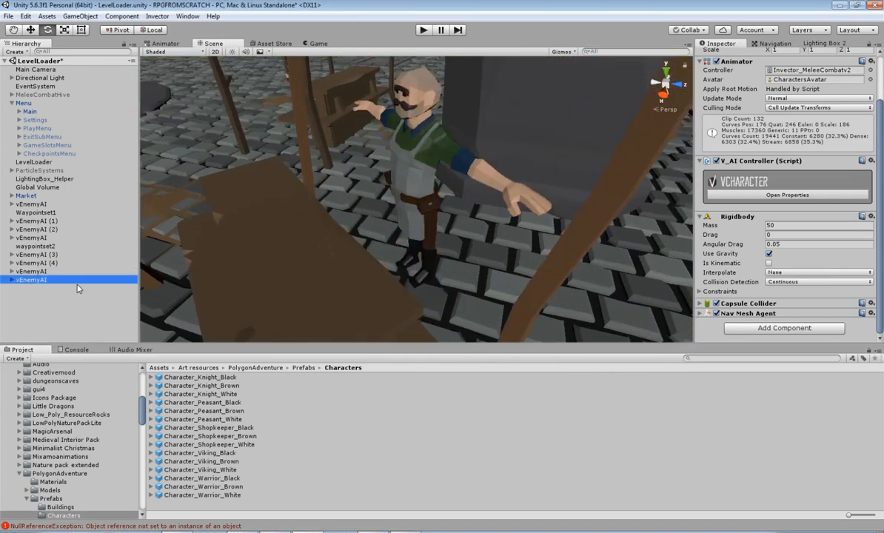
pyautogui.scroll(-10, 367, 274)
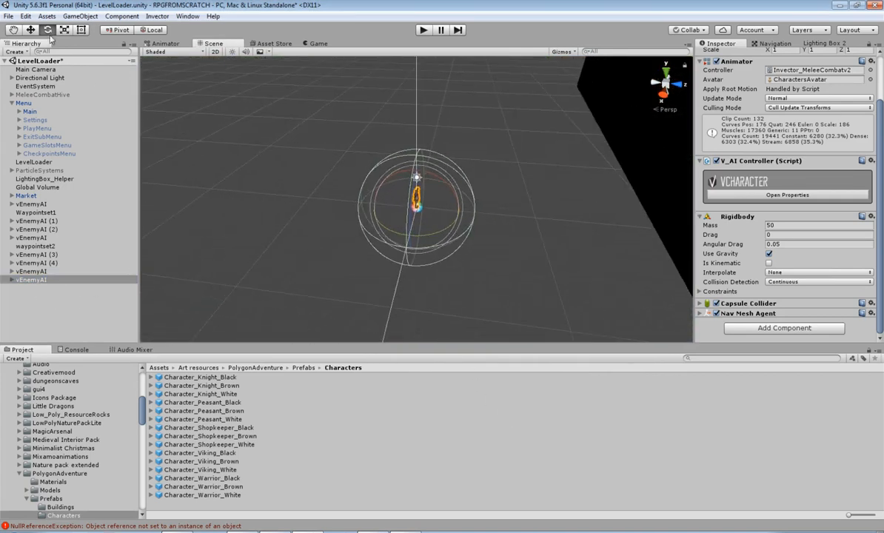
pyautogui.press('w')
pyautogui.moveTo(417, 209); pyautogui.dragTo(604, 191)
pyautogui.press('f')
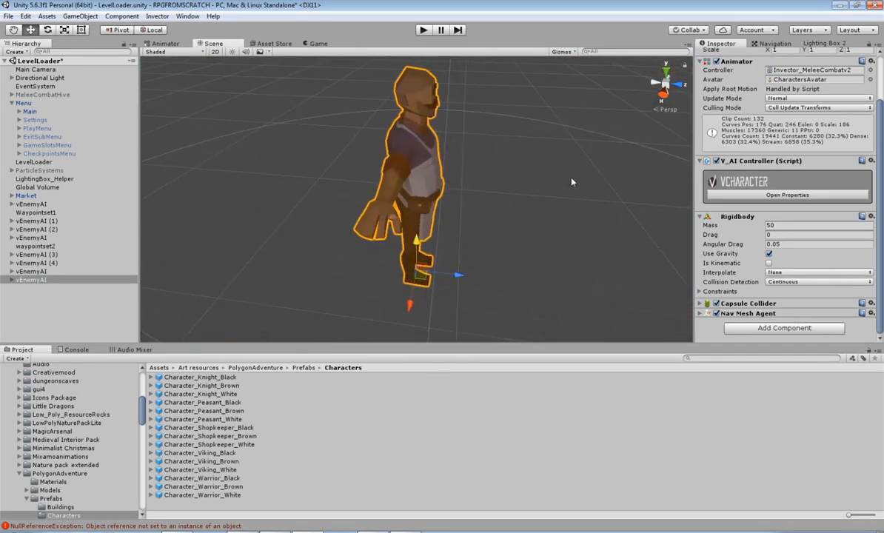
pyautogui.scroll(-5, 501, 198)
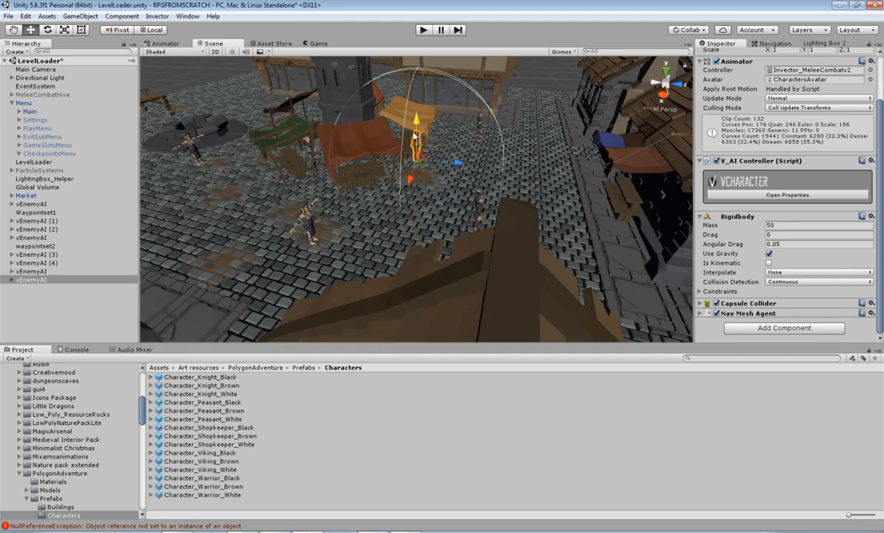
pyautogui.moveTo(426, 164); pyautogui.dragTo(305, 194)
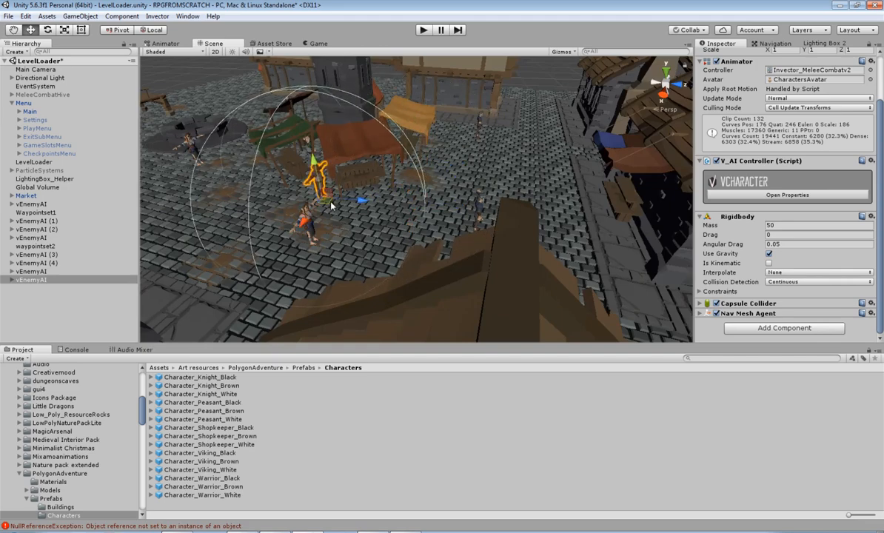
pyautogui.scroll(3, 323, 212)
pyautogui.press('f')
pyautogui.scroll(-3, 416, 197)
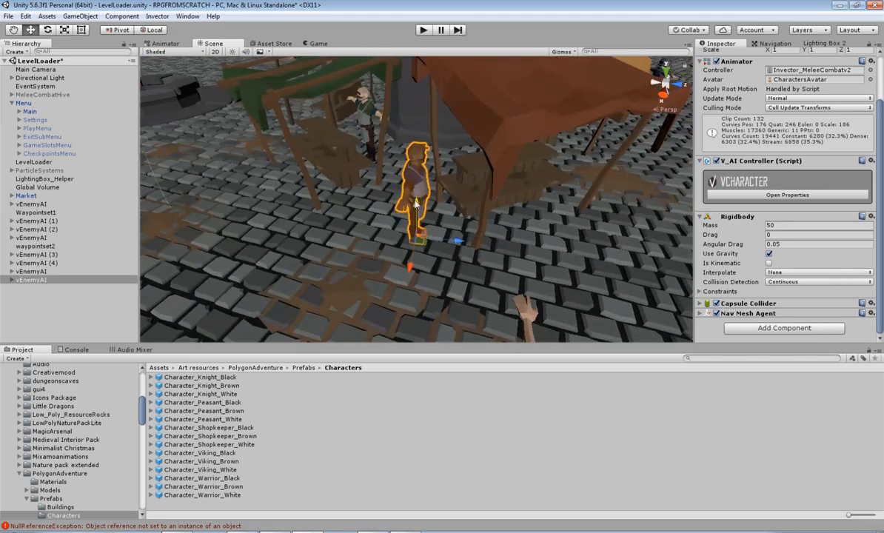
# Step: Rotate the new shopkeeper around the vertical axis so he faces away from the stalls
pyautogui.click(48, 30)
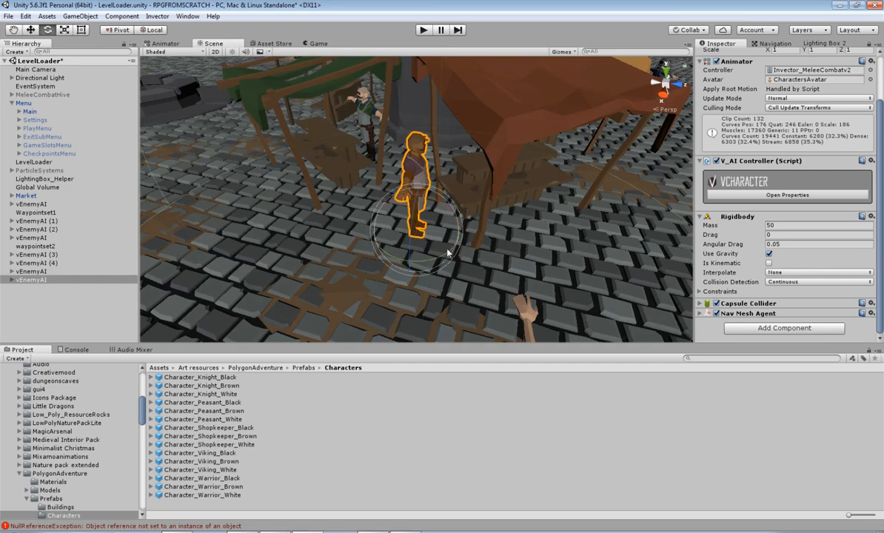
pyautogui.moveTo(447, 253); pyautogui.dragTo(359, 265)
pyautogui.scroll(-5, 528, 236)
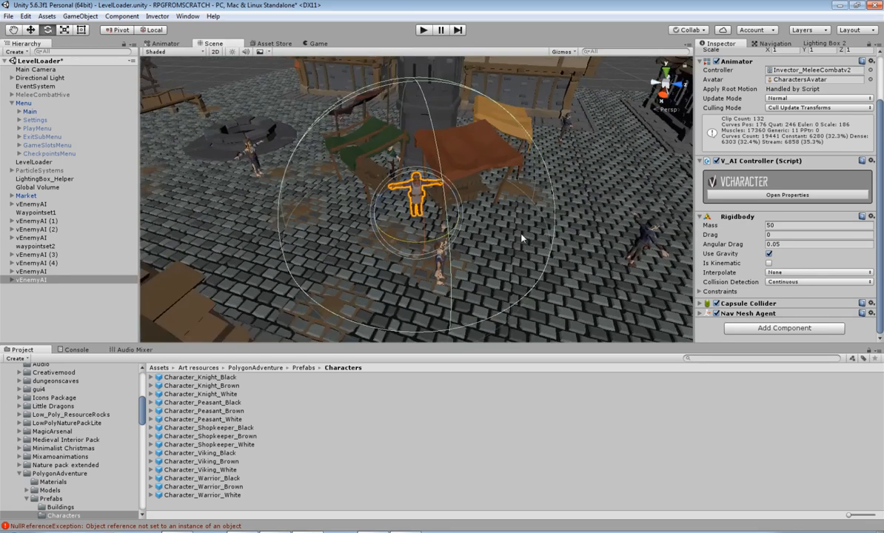
pyautogui.scroll(-4, 521, 236)
pyautogui.moveTo(516, 246); pyautogui.dragTo(532, 245, button='middle')
pyautogui.scroll(4, 532, 246)
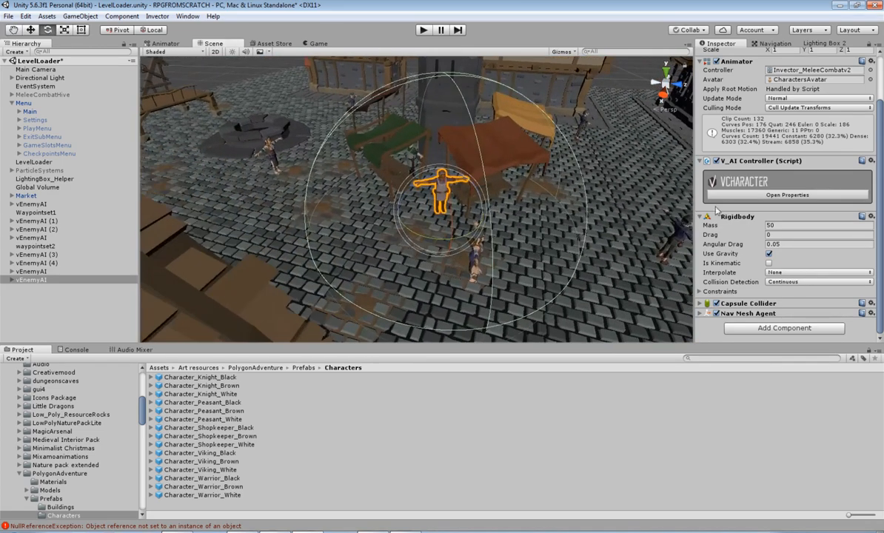
# Step: Deactivate the SphereSensor child object of the new shopkeeper in front of the red stall
pyautogui.click(700, 304)
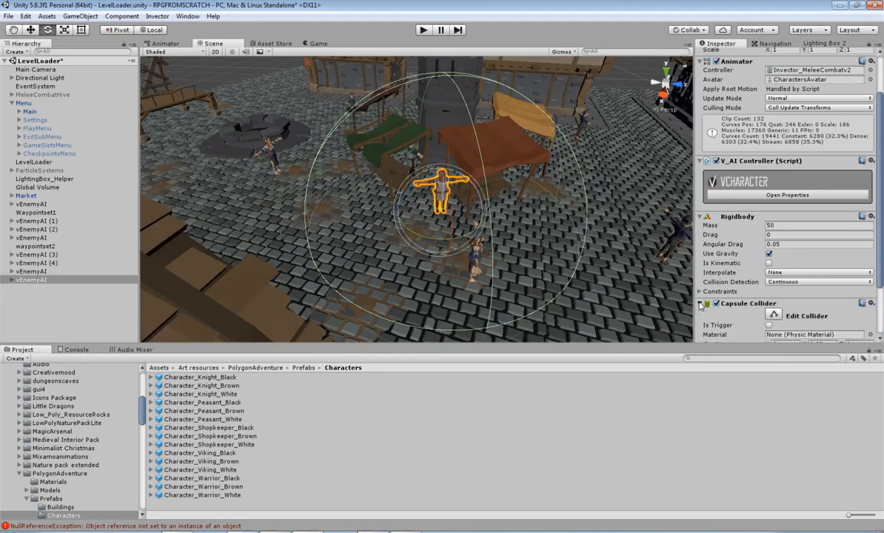
pyautogui.click(700, 304)
pyautogui.click(12, 280)
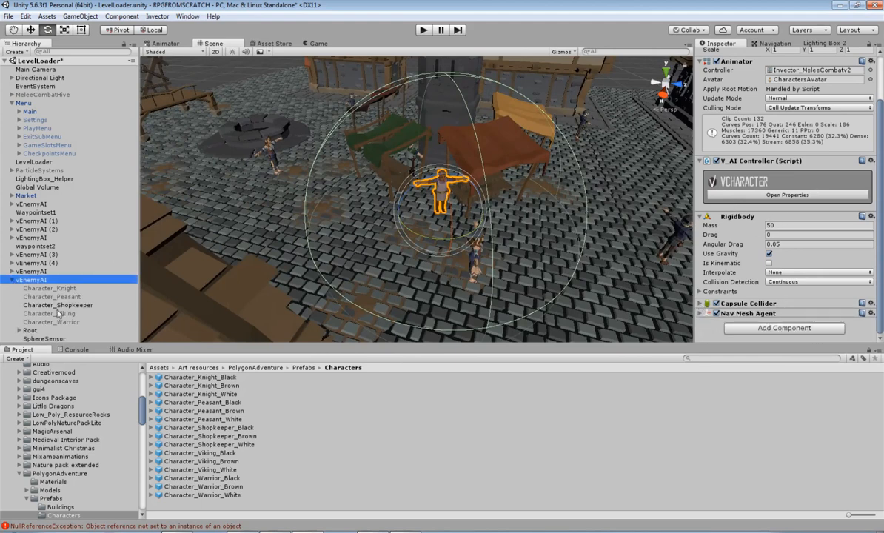
pyautogui.click(44, 338)
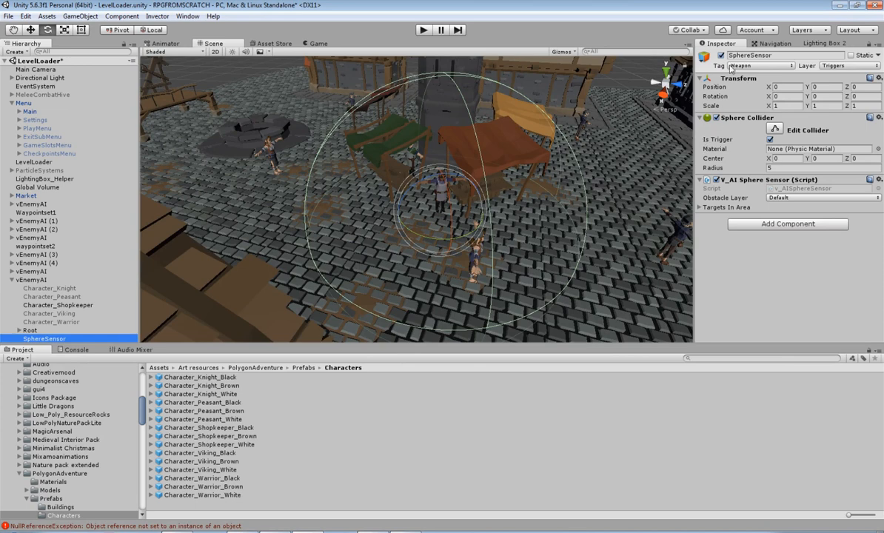
pyautogui.click(721, 55)
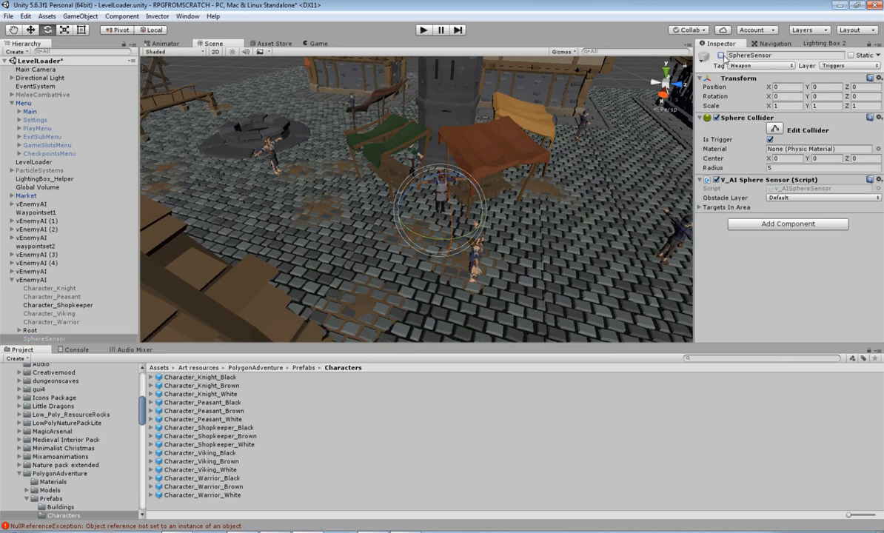
# Step: Deactivate the SphereSensor child objects of the green-stall shopkeeper and of vEnemyAI (4)
pyautogui.click(11, 280)
pyautogui.click(11, 271)
pyautogui.click(45, 330)
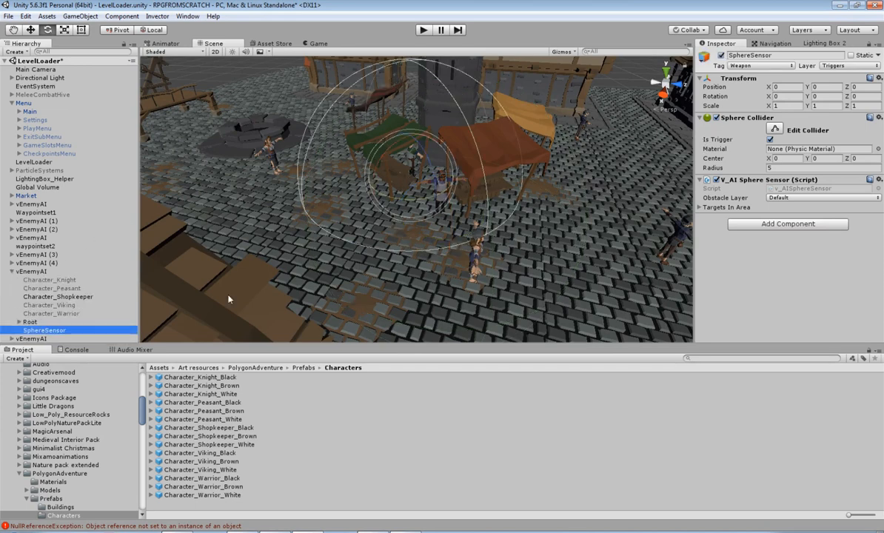
pyautogui.click(12, 263)
pyautogui.scroll(-5, 36, 279)
pyautogui.click(46, 263)
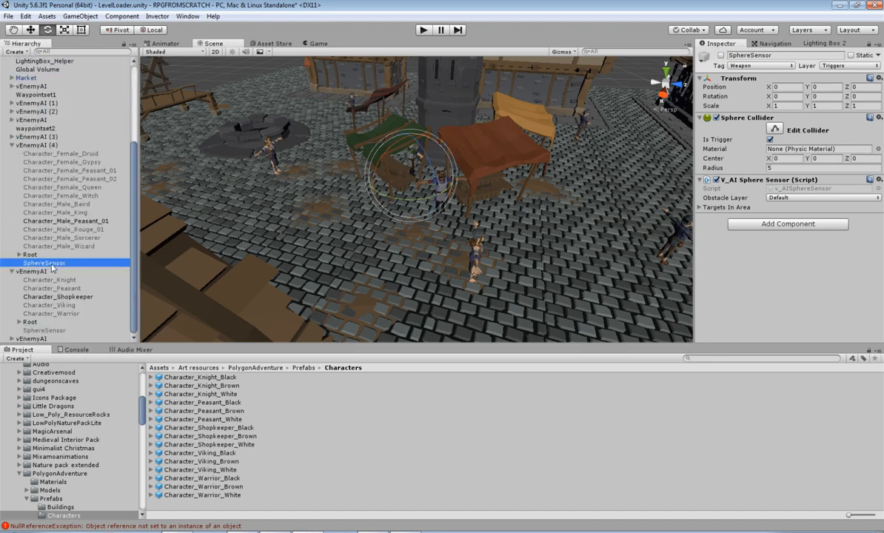
pyautogui.click(722, 55)
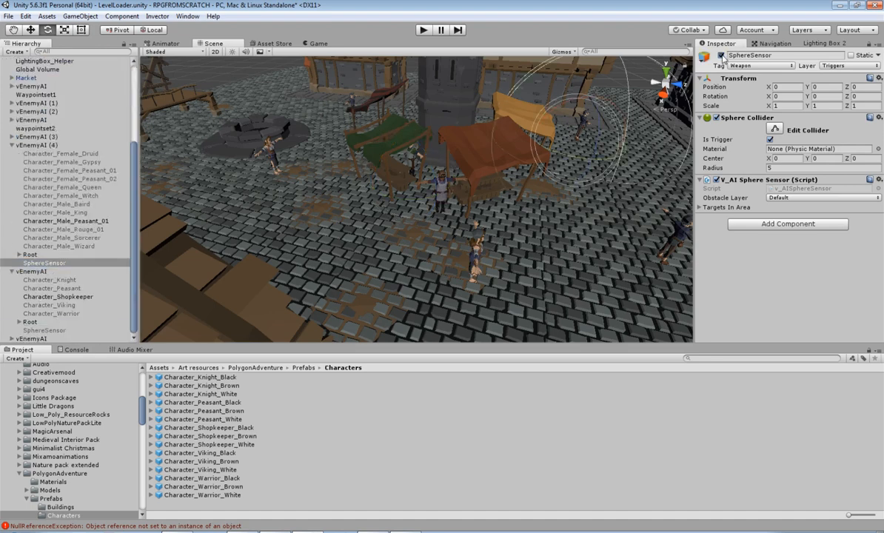
# Step: Deactivate the SphereSensor child objects of vEnemyAI (3) and of the vEnemyAI listed just above waypointset2
pyautogui.click(11, 136)
pyautogui.click(33, 255)
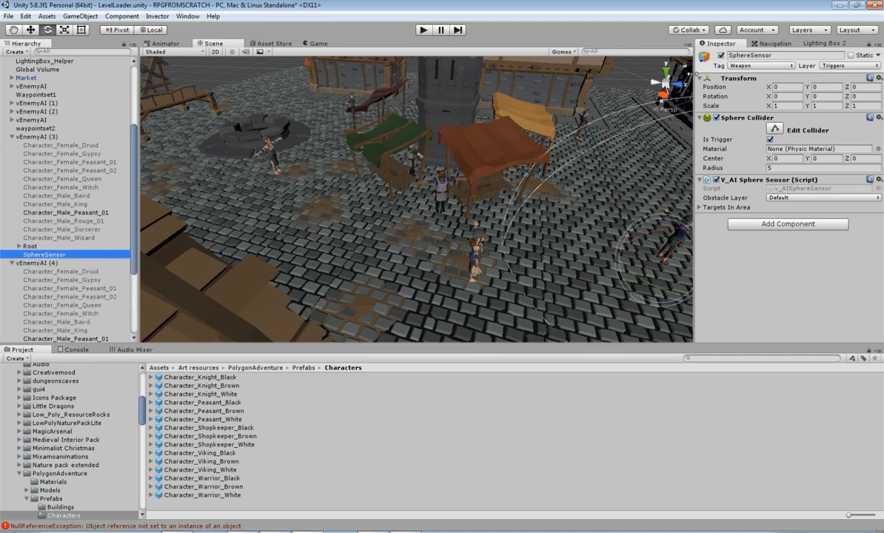
pyautogui.click(721, 55)
pyautogui.click(18, 119)
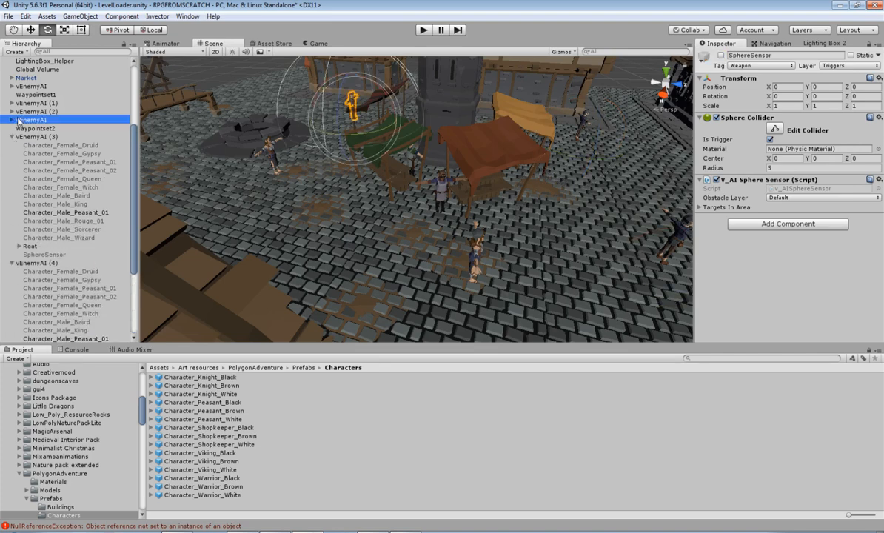
pyautogui.click(11, 119)
pyautogui.click(37, 238)
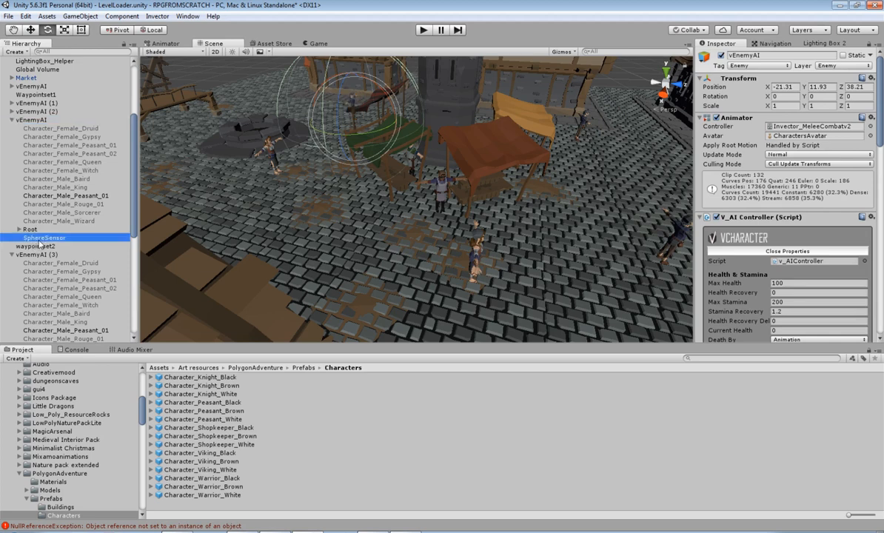
# Step: Deactivate the SphereSensor child objects of vEnemyAI (2) and vEnemyAI (1)
pyautogui.click(11, 112)
pyautogui.click(45, 228)
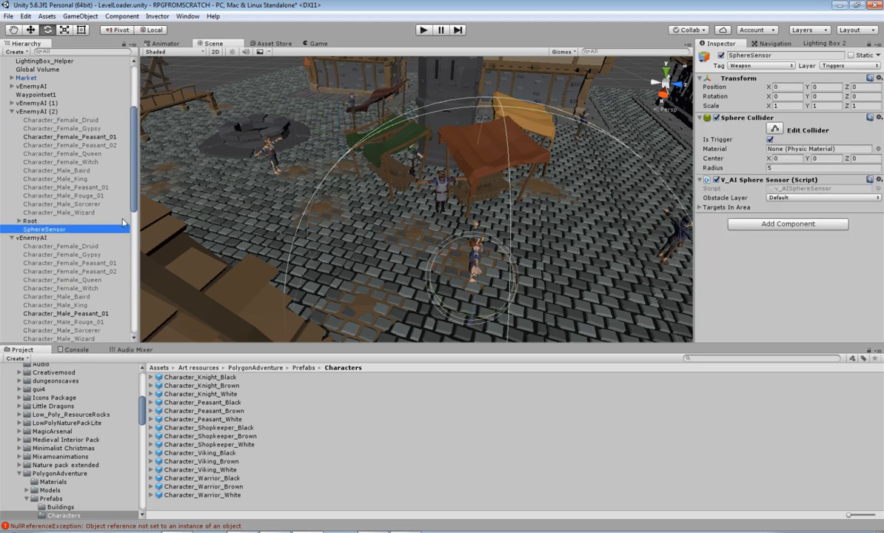
pyautogui.click(721, 55)
pyautogui.click(11, 103)
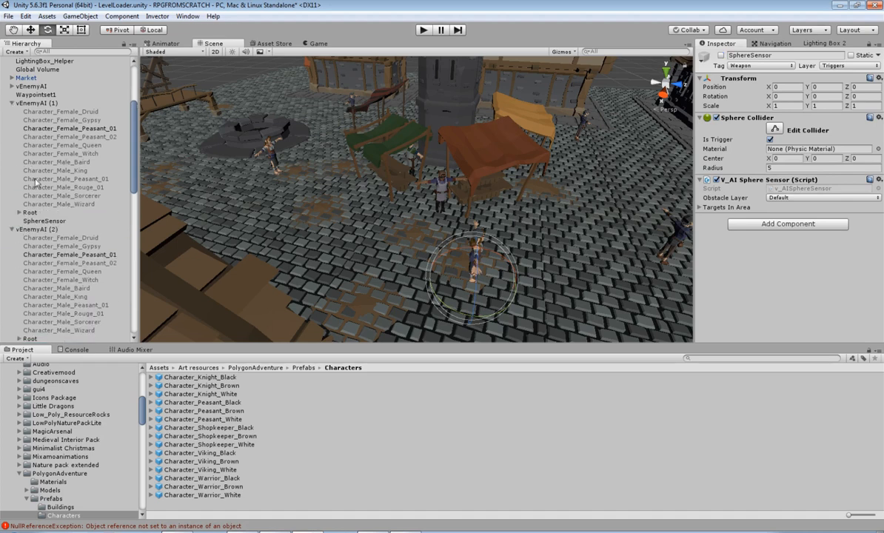
pyautogui.click(38, 221)
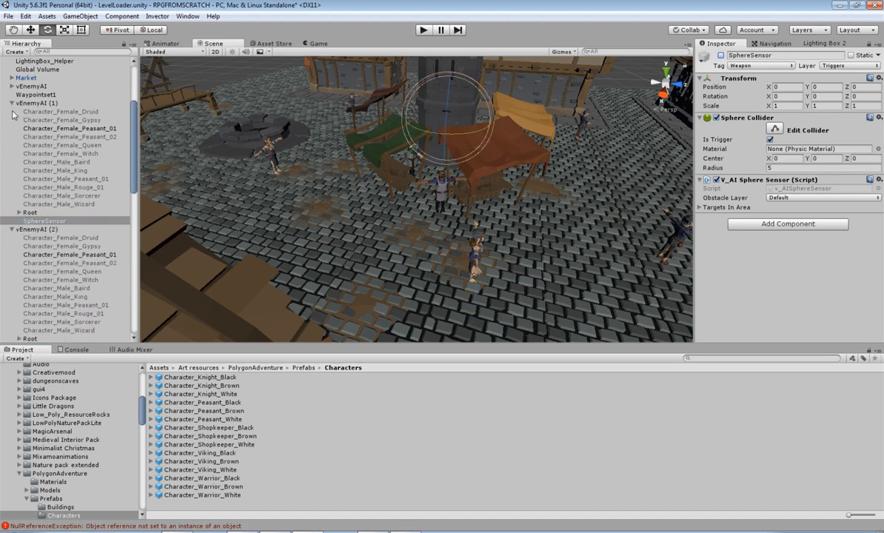
# Step: Deactivate the SphereSensor child object of the vEnemyAI listed just above Waypointset1
pyautogui.click(11, 87)
pyautogui.click(11, 85)
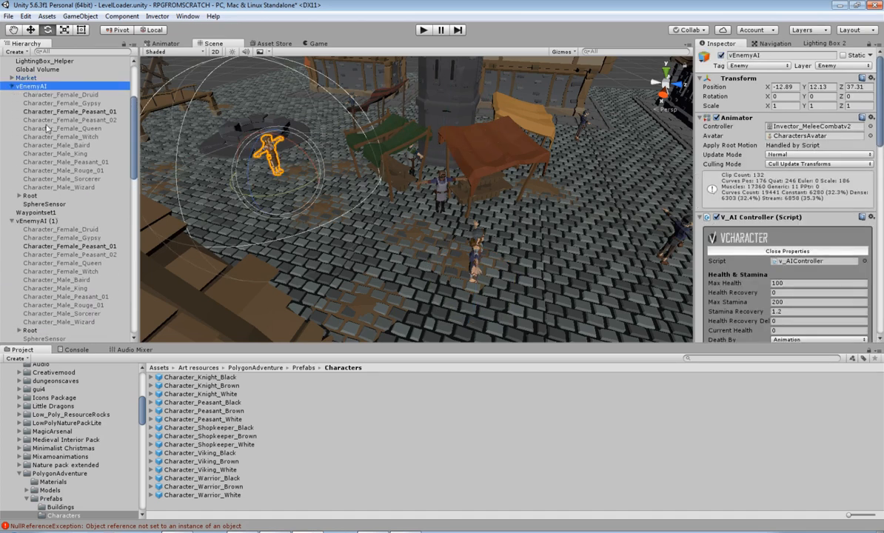
pyautogui.click(37, 204)
pyautogui.click(722, 56)
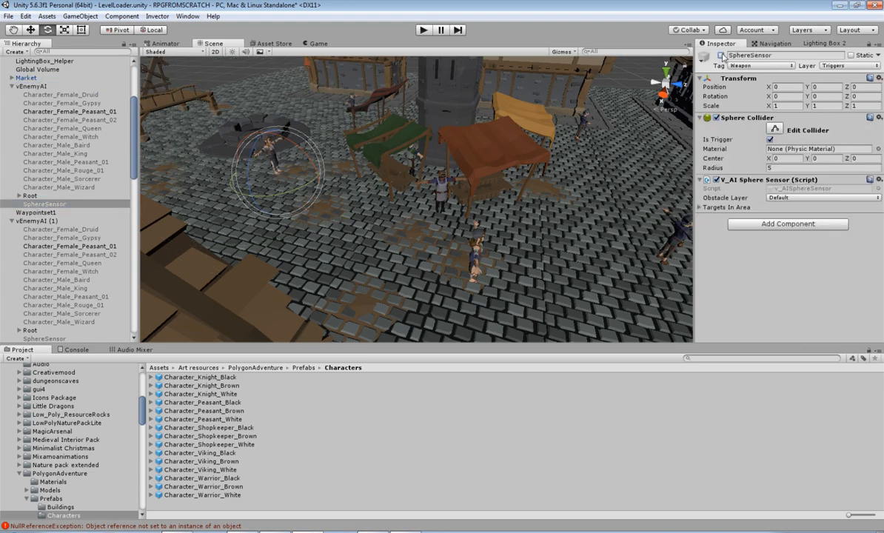
# Step: Playtest the main menu by visiting Settings and returning, opening the Exit prompt and declining it, and stop the game
pyautogui.scroll(-6, 411, 181)
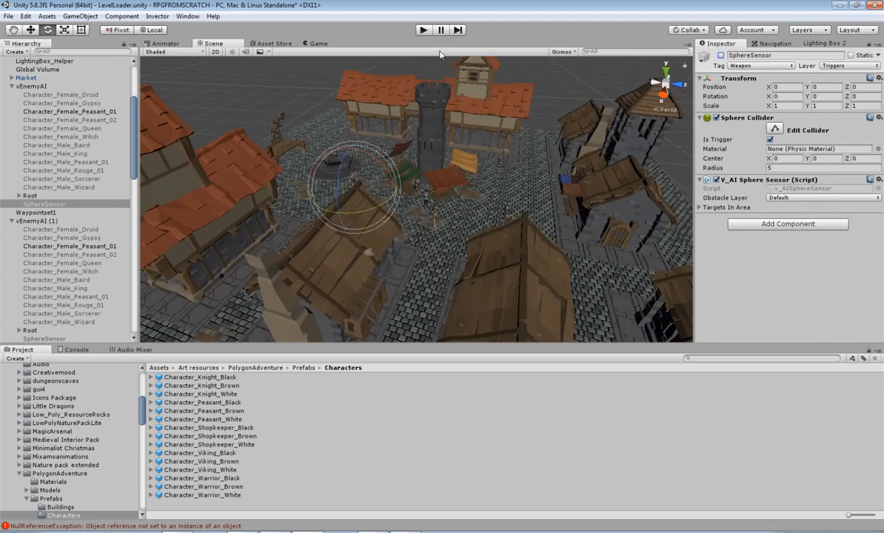
pyautogui.click(423, 31)
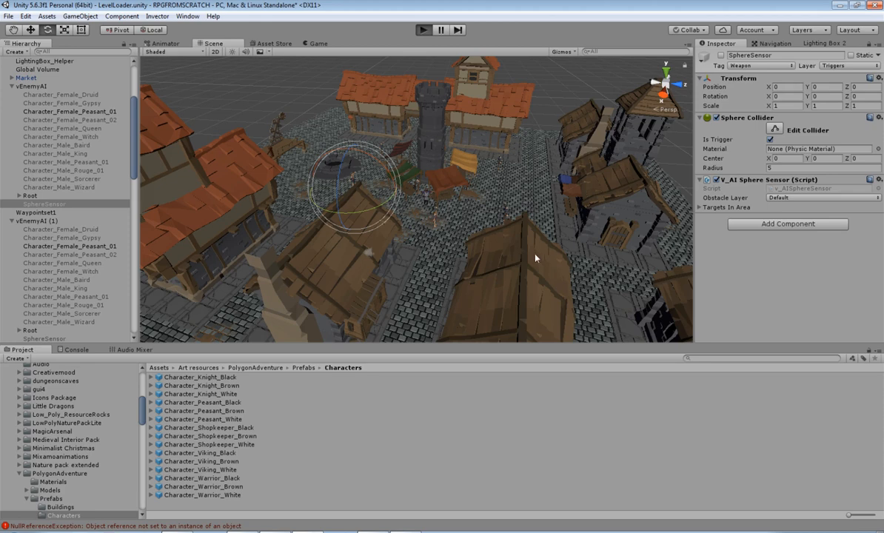
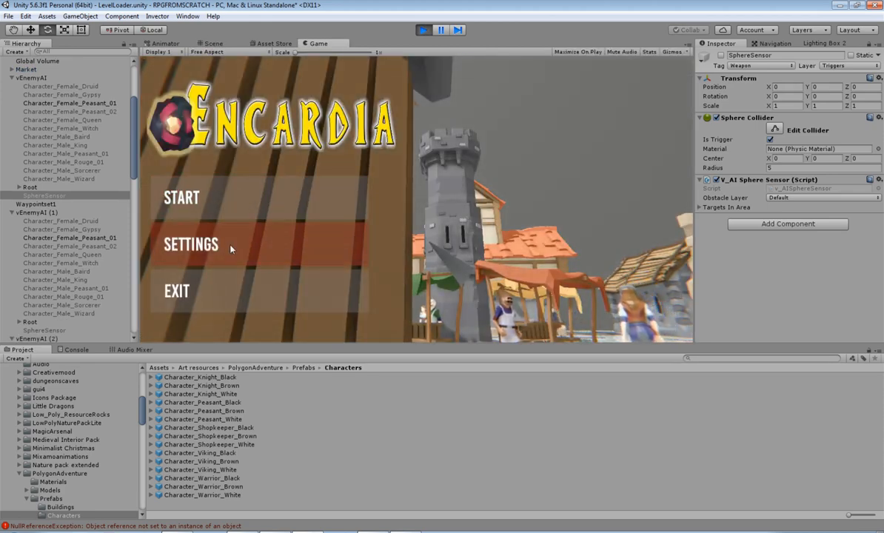
pyautogui.click(230, 249)
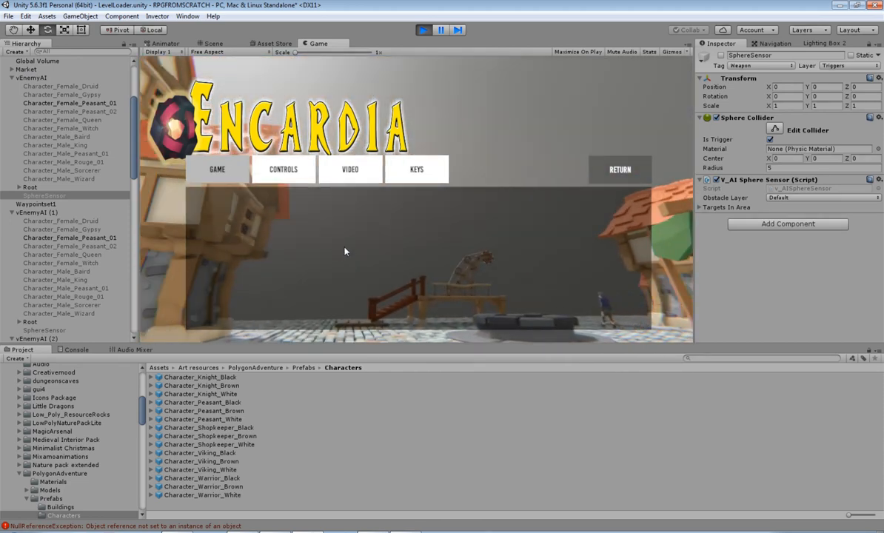
pyautogui.click(620, 169)
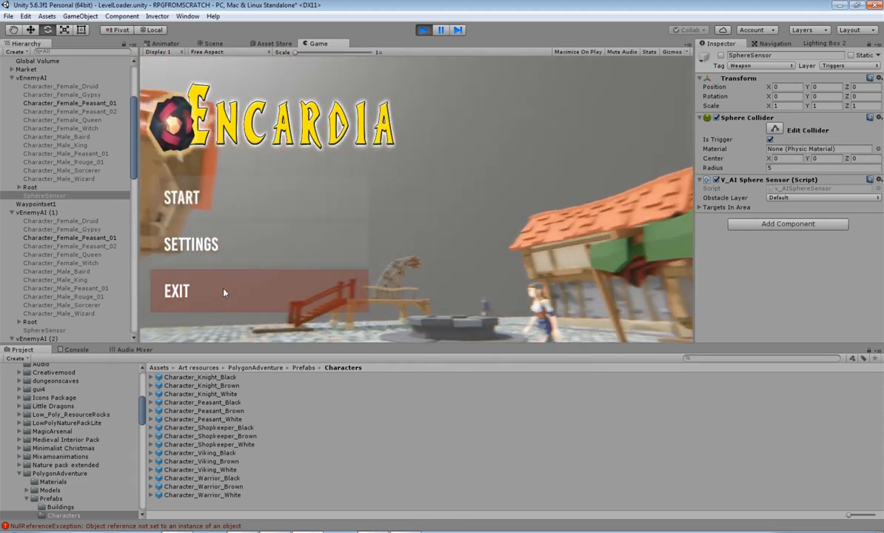
pyautogui.click(224, 292)
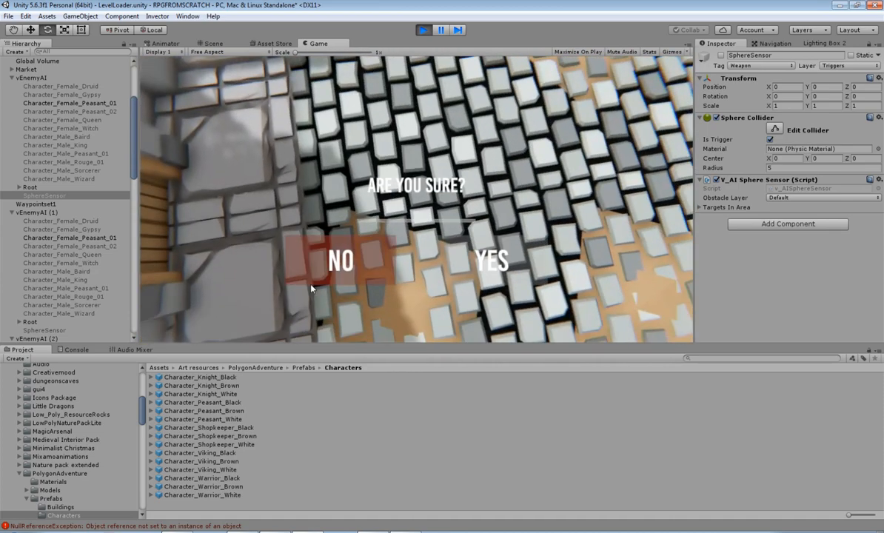
pyautogui.click(355, 268)
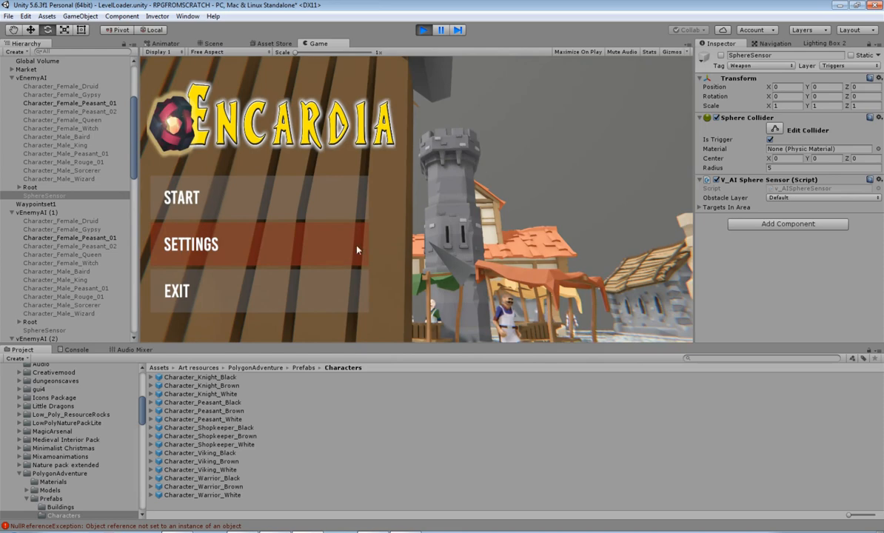
pyautogui.click(424, 31)
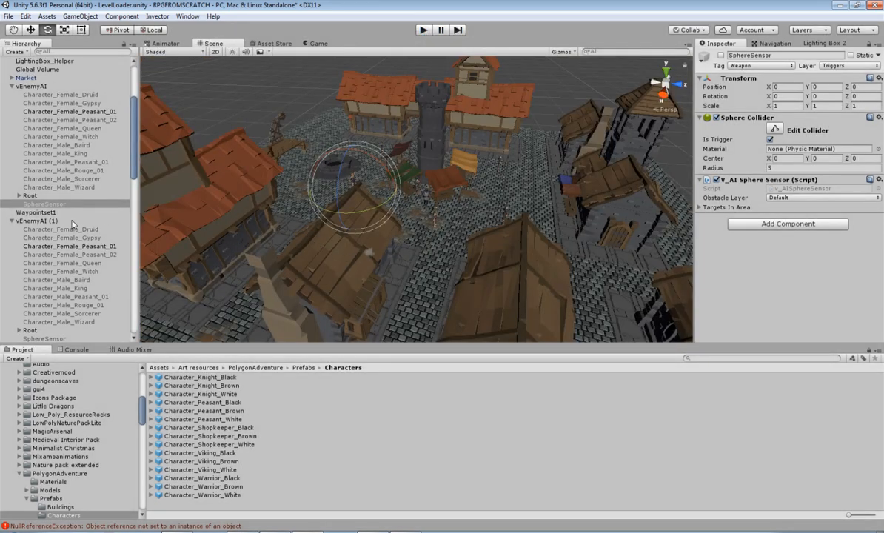
# Step: Collapse the expanded vEnemyAI objects in the Hierarchy and place the first one below Waypointset1
pyautogui.click(12, 87)
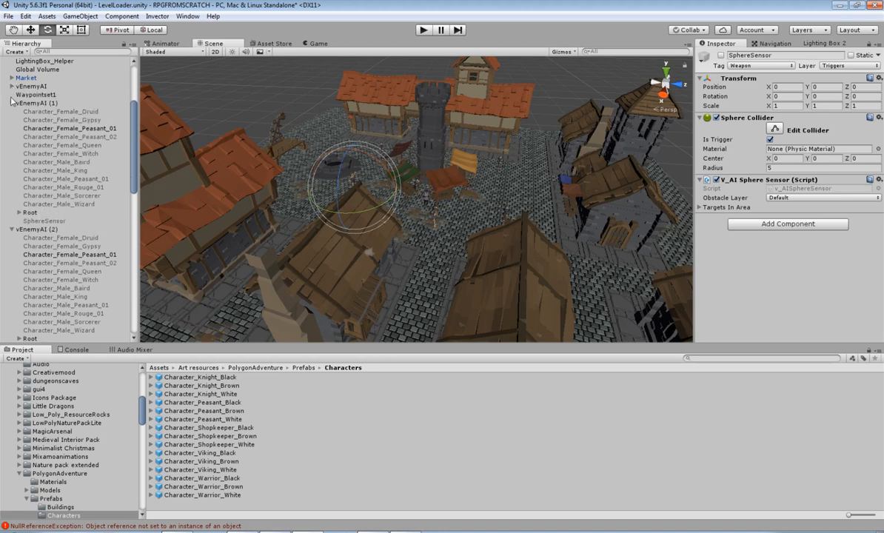
pyautogui.click(12, 103)
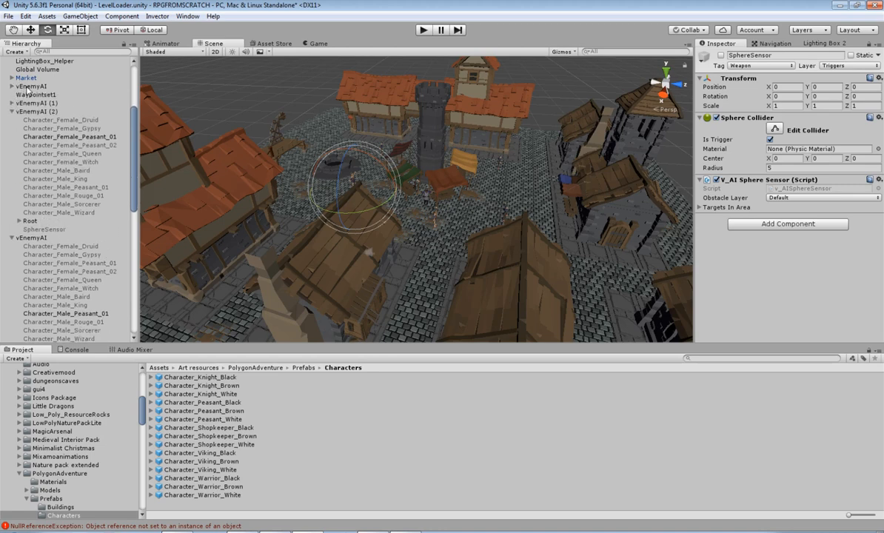
pyautogui.moveTo(27, 100); pyautogui.dragTo(27, 99)
pyautogui.click(11, 112)
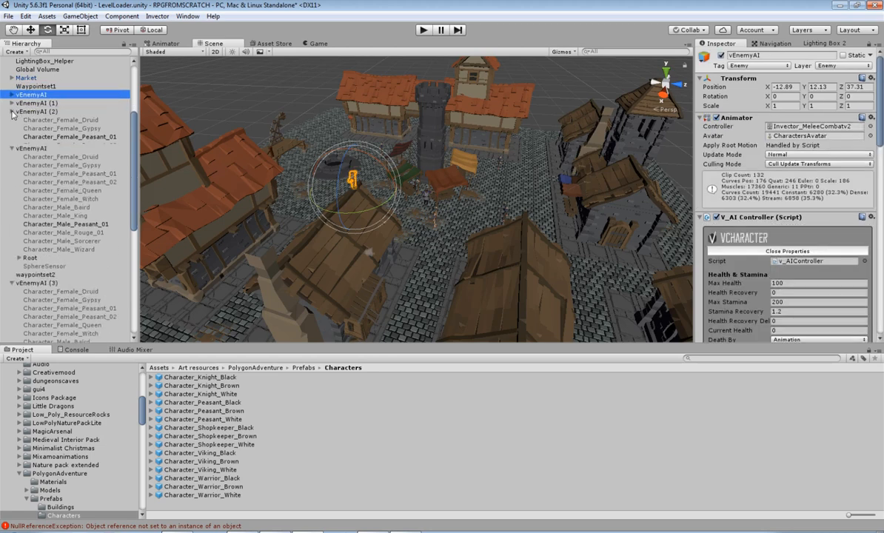
pyautogui.click(11, 120)
pyautogui.click(10, 138)
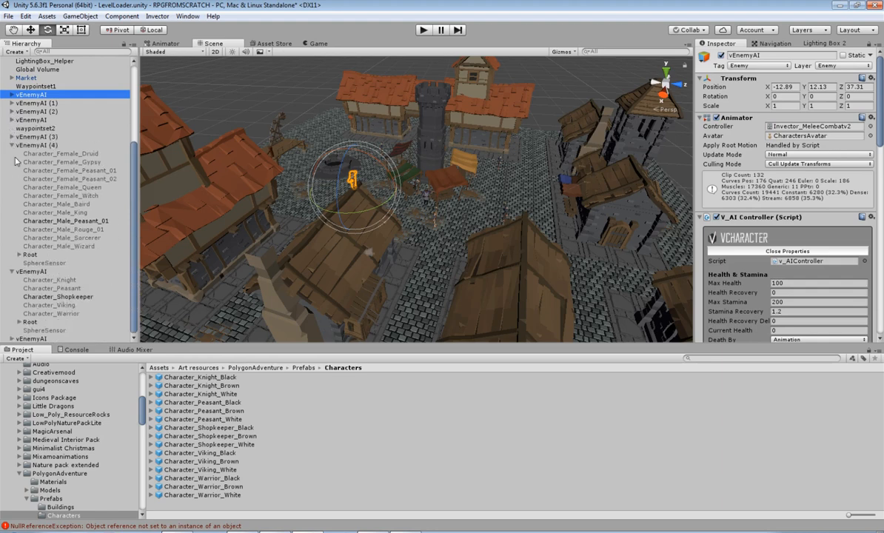
pyautogui.click(11, 146)
pyautogui.click(11, 272)
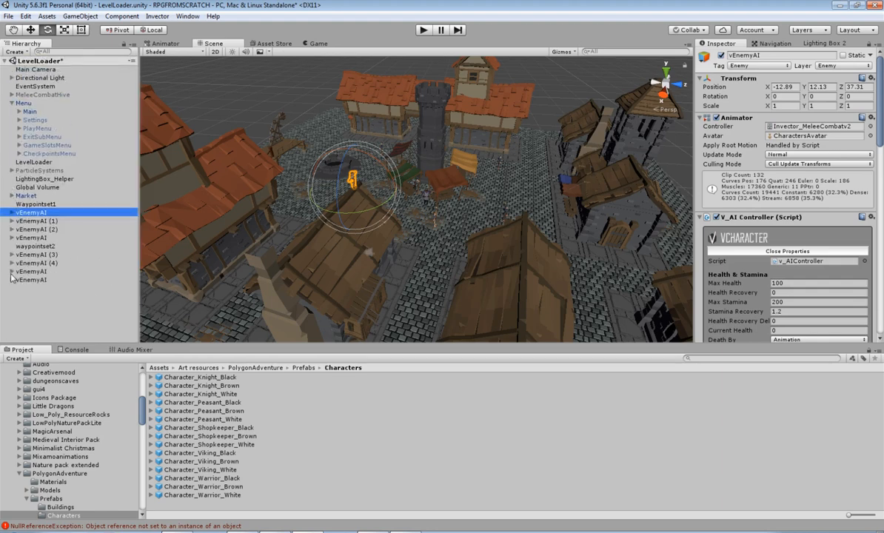
# Step: Move Waypointset1 and waypointset2 below the characters in the Hierarchy and make all vEnemyAI objects children of Market
pyautogui.moveTo(35, 246); pyautogui.dragTo(34, 211)
pyautogui.moveTo(40, 280); pyautogui.dragTo(38, 276)
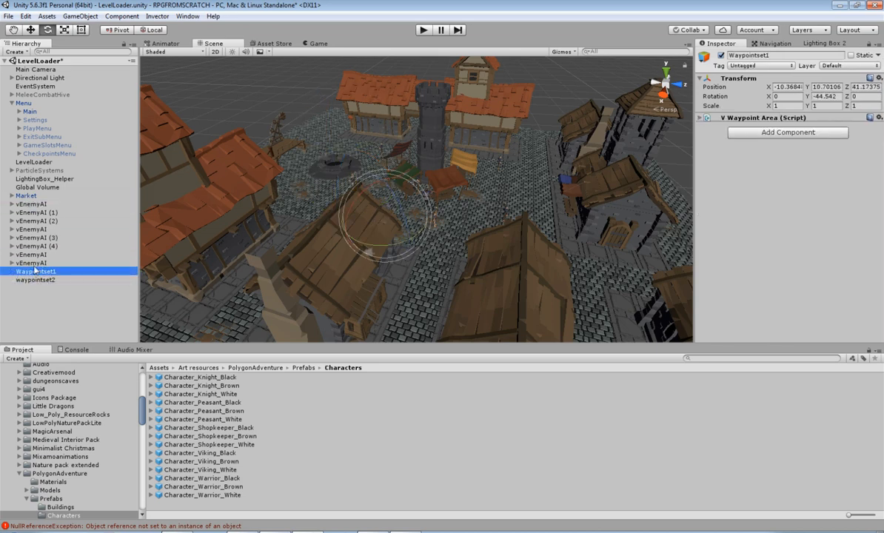
pyautogui.click(33, 263)
pyautogui.keyDown('shift'); pyautogui.click(33, 205); pyautogui.keyUp('shift')
pyautogui.moveTo(31, 198); pyautogui.dragTo(32, 197)
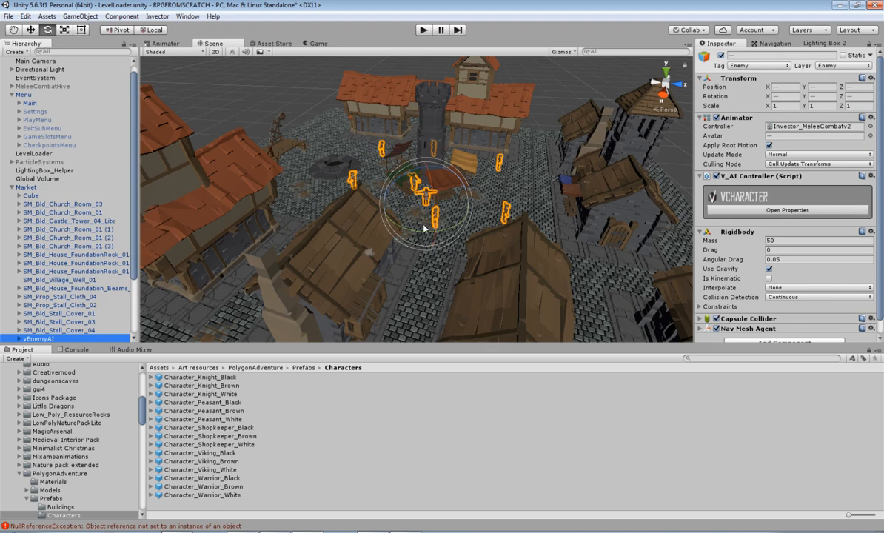
# Step: Rotate the whole Market object, including its characters, around the vertical axis to a Y rotation of about -42.7
pyautogui.moveTo(424, 228); pyautogui.dragTo(447, 229)
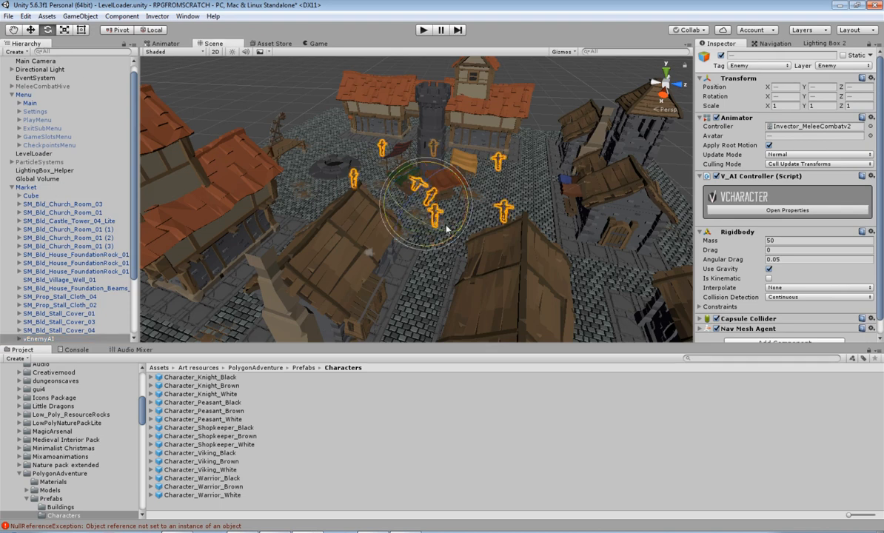
pyautogui.hotkey('ctrl', 'z')
pyautogui.click(27, 188)
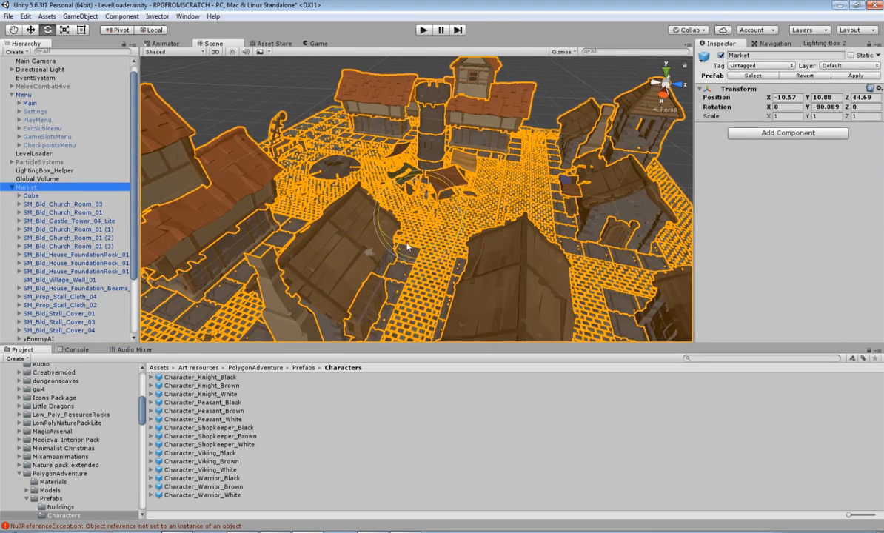
pyautogui.moveTo(407, 247); pyautogui.dragTo(366, 249)
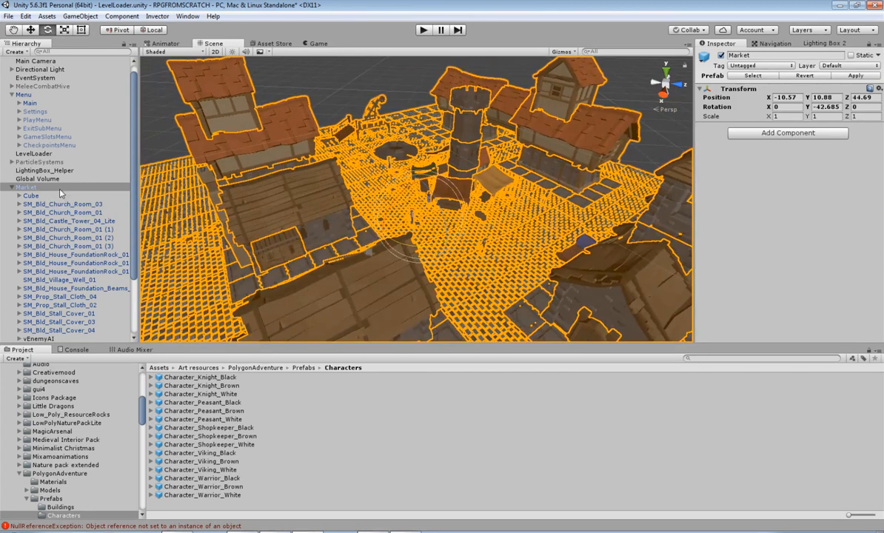
pyautogui.click(13, 187)
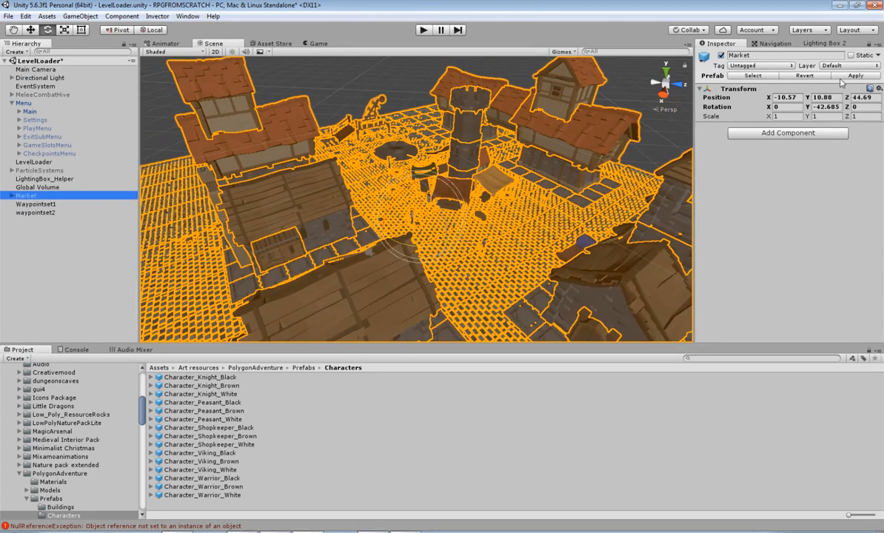
# Step: Clear the old NavMesh and bake a new one for the rotated market
pyautogui.click(775, 44)
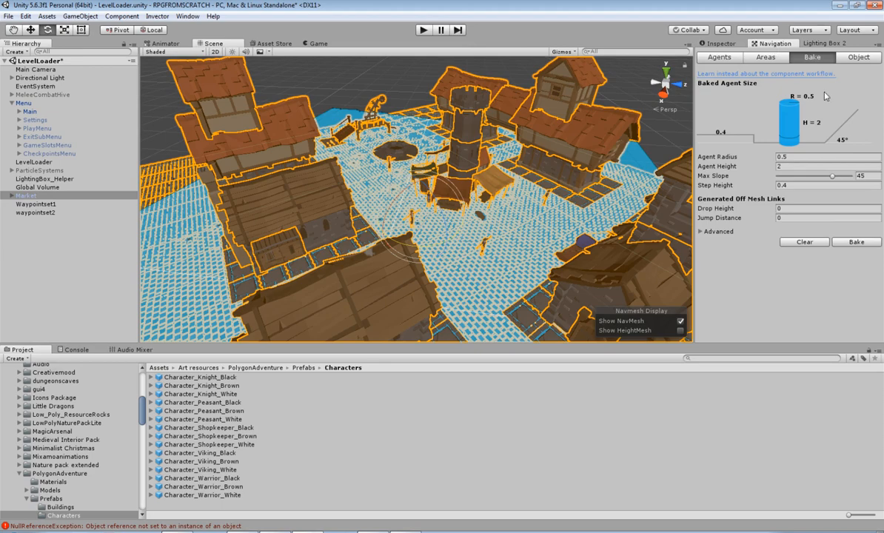
pyautogui.click(806, 242)
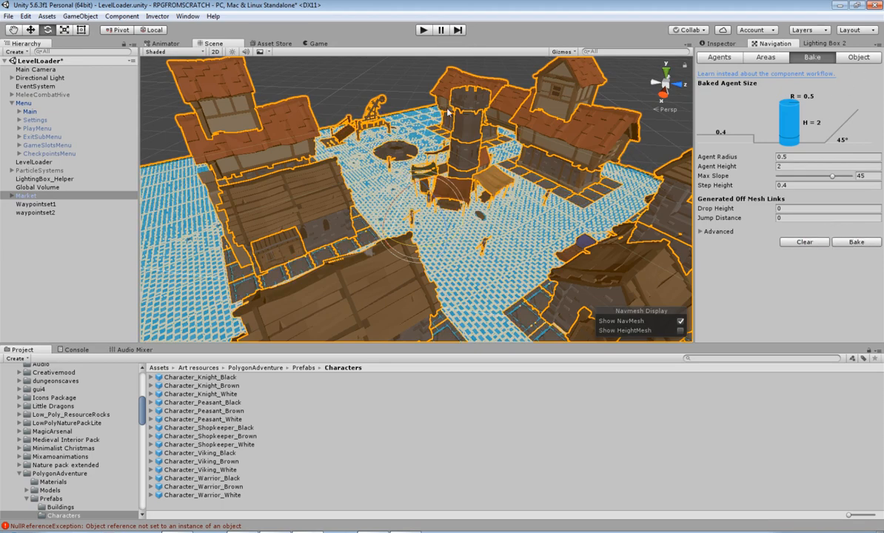
pyautogui.click(401, 77)
pyautogui.scroll(15, 425, 202)
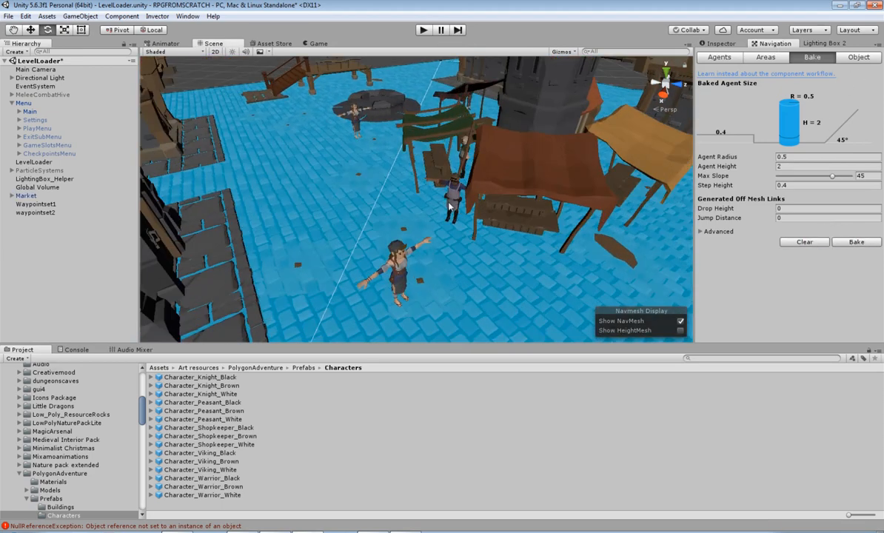
# Step: Examine where Waypointset1 sits relative to the rotated market and its new NavMesh
pyautogui.click(40, 205)
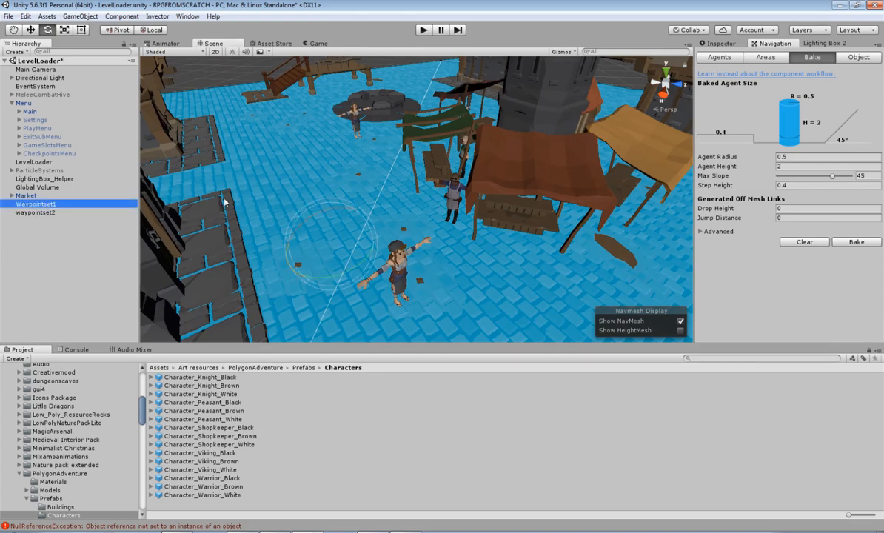
pyautogui.scroll(-10, 397, 184)
pyautogui.moveTo(440, 194); pyautogui.dragTo(588, 267, button='right')
pyautogui.scroll(4, 411, 175)
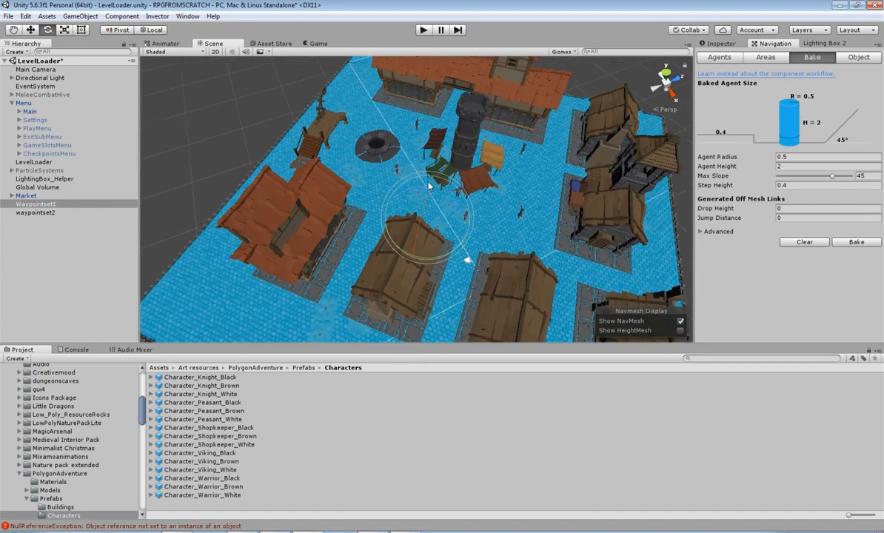
pyautogui.moveTo(408, 221); pyautogui.dragTo(494, 240, button='right')
pyautogui.moveTo(493, 241); pyautogui.dragTo(548, 188, button='middle')
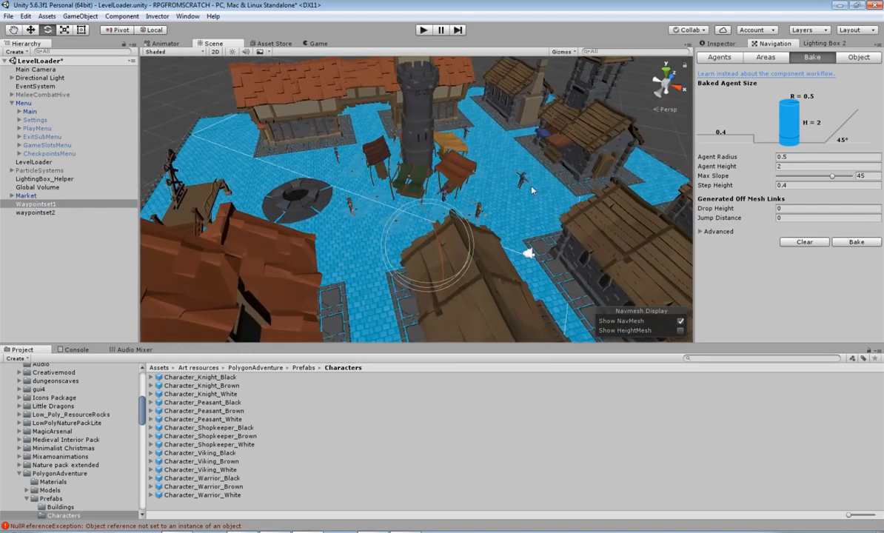
pyautogui.click(720, 44)
pyautogui.moveTo(463, 196); pyautogui.dragTo(474, 210, button='right')
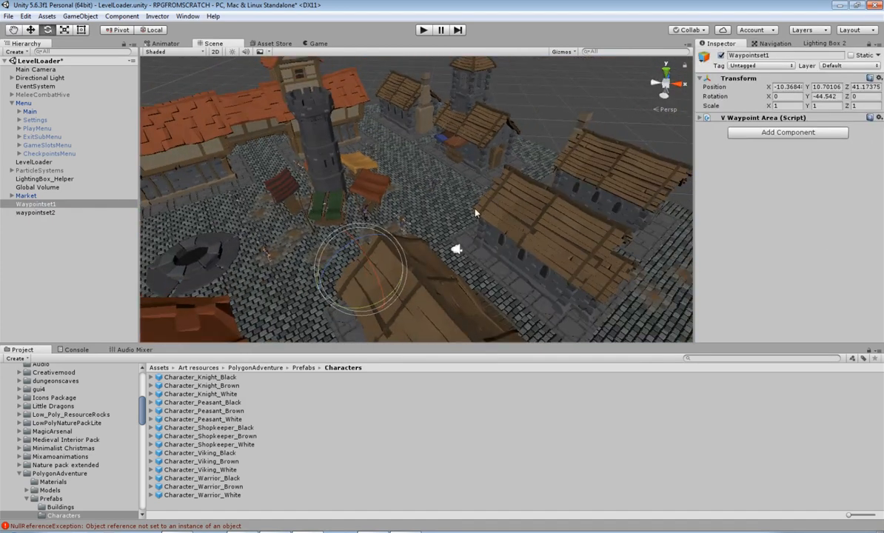
pyautogui.moveTo(475, 209); pyautogui.dragTo(600, 177, button='middle')
# Step: Expand the V Waypoint Area script of Waypointset1 to show its waypoints around the market
pyautogui.click(48, 204)
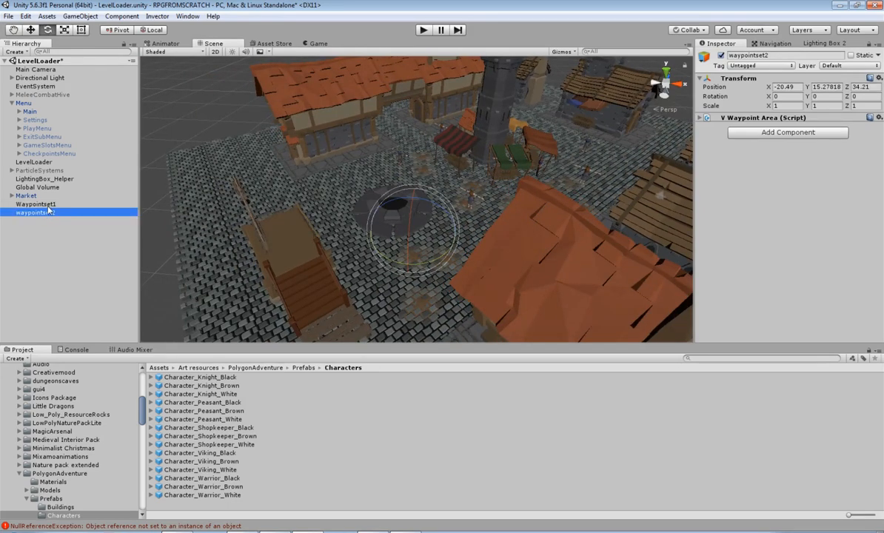
pyautogui.moveTo(415, 195); pyautogui.dragTo(461, 203, button='middle')
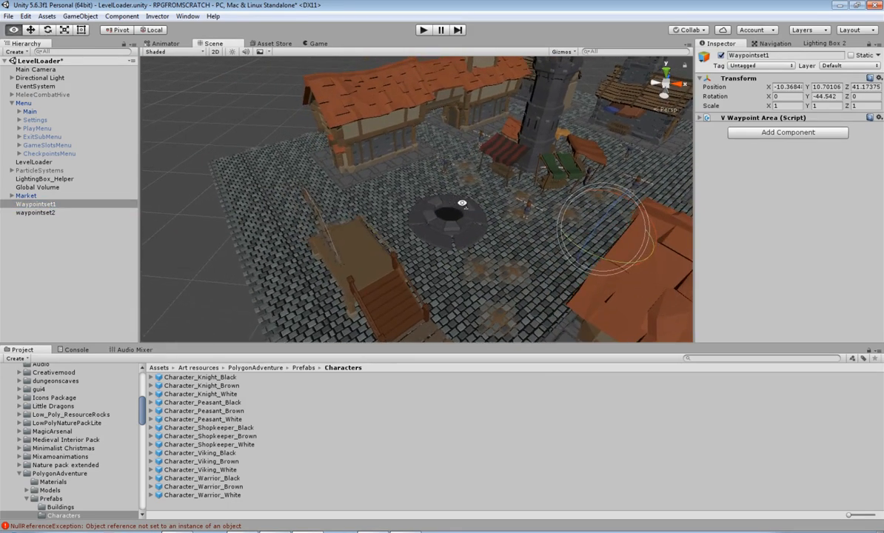
pyautogui.moveTo(462, 202); pyautogui.dragTo(510, 216, button='right')
pyautogui.moveTo(510, 216); pyautogui.dragTo(548, 246, button='middle')
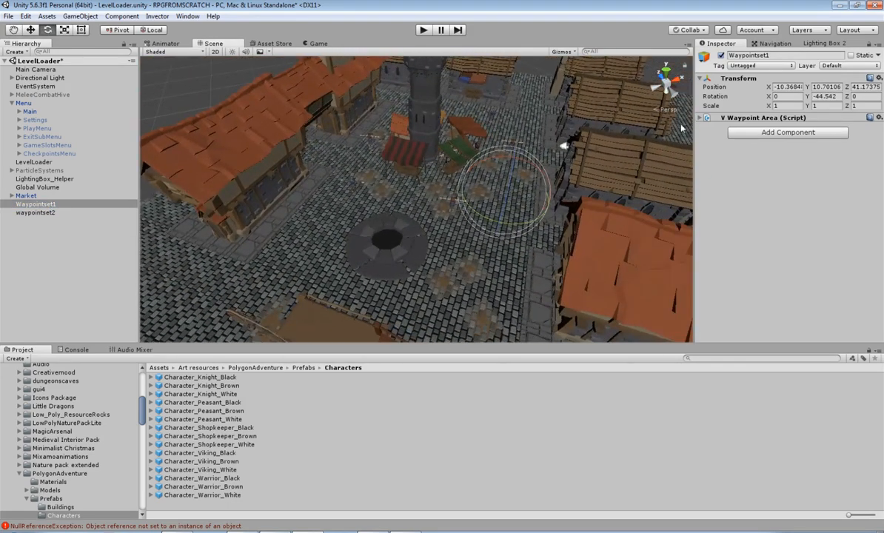
pyautogui.click(699, 118)
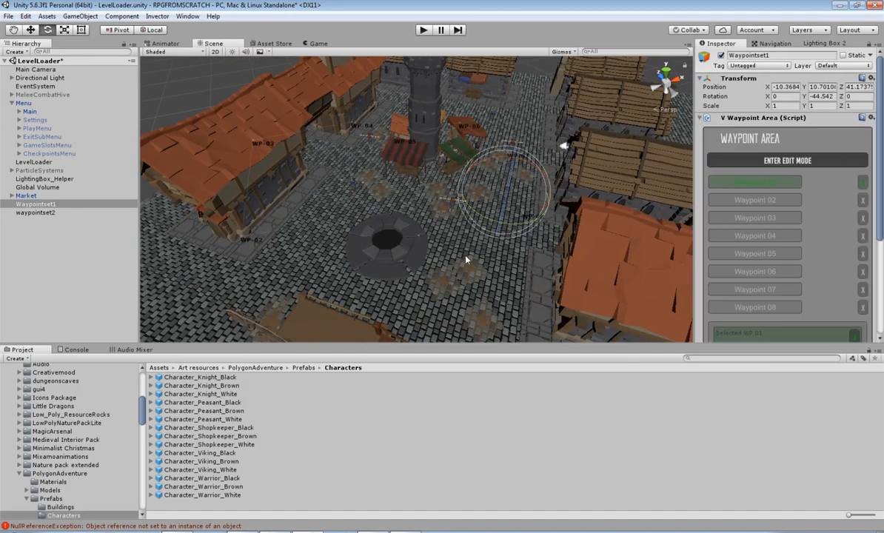
# Step: Rotate Waypointset1 around the vertical axis to a Y rotation of about -11.2
pyautogui.scroll(-2, 466, 258)
pyautogui.scroll(2, 467, 258)
pyautogui.moveTo(494, 222); pyautogui.dragTo(438, 231)
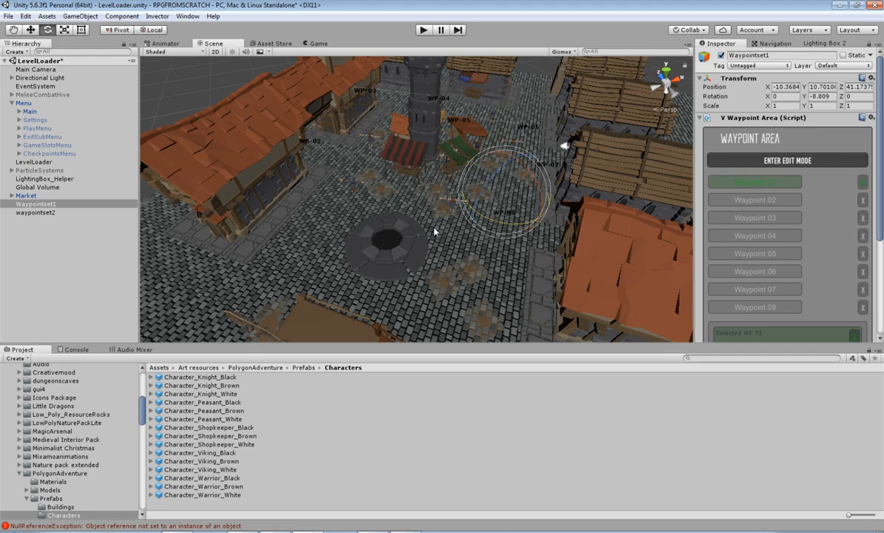
pyautogui.moveTo(509, 158); pyautogui.dragTo(496, 183, button='middle')
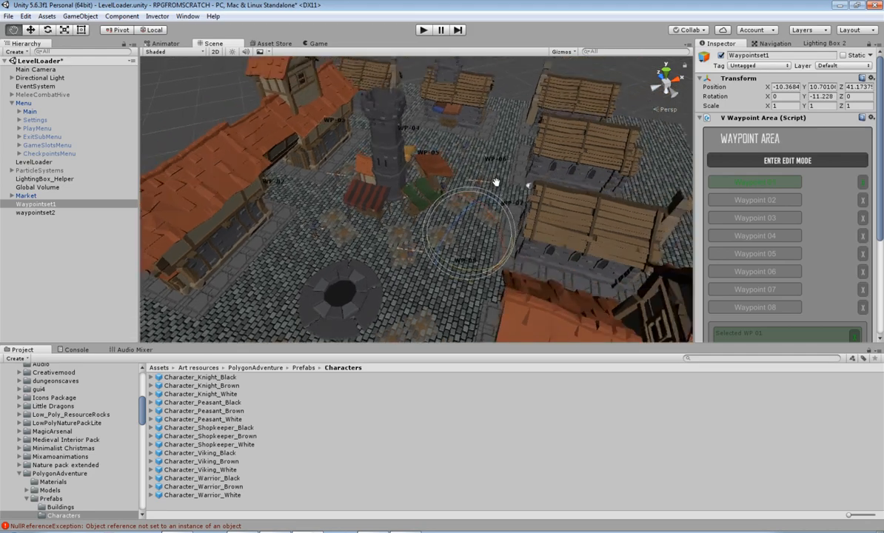
# Step: Shift Waypointset1 sideways across the market paving to realign its waypoints with the rotated stalls and buildings
pyautogui.keyDown('alt'); pyautogui.moveTo(496, 183); pyautogui.dragTo(505, 235); pyautogui.keyUp('alt')
pyautogui.moveTo(505, 235); pyautogui.dragTo(446, 199, button='middle')
pyautogui.scroll(6, 415, 222)
pyautogui.keyDown('alt'); pyautogui.moveTo(401, 231); pyautogui.dragTo(514, 167); pyautogui.keyUp('alt')
pyautogui.moveTo(515, 167); pyautogui.dragTo(482, 185, button='middle')
pyautogui.click(31, 30)
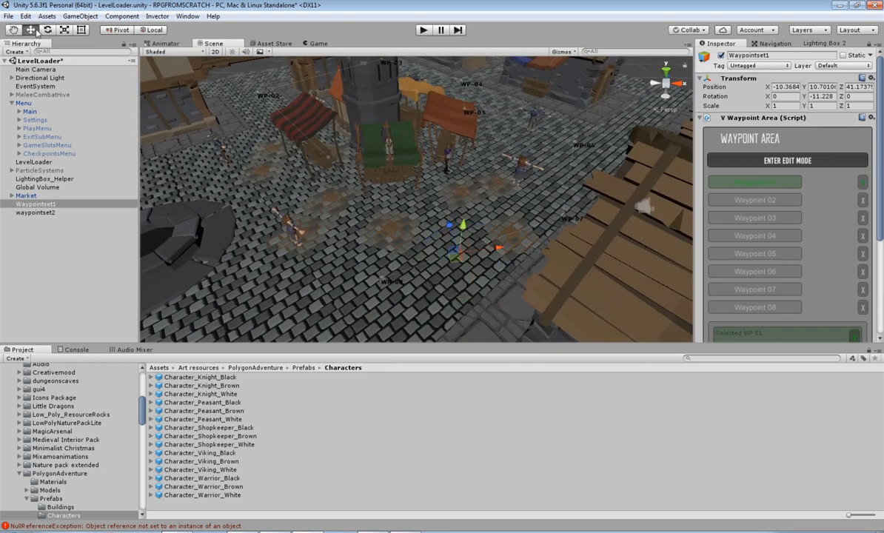
pyautogui.moveTo(444, 260); pyautogui.dragTo(415, 259)
# Step: Rotate waypointset2 around the vertical axis to a Y rotation of about 32
pyautogui.click(33, 213)
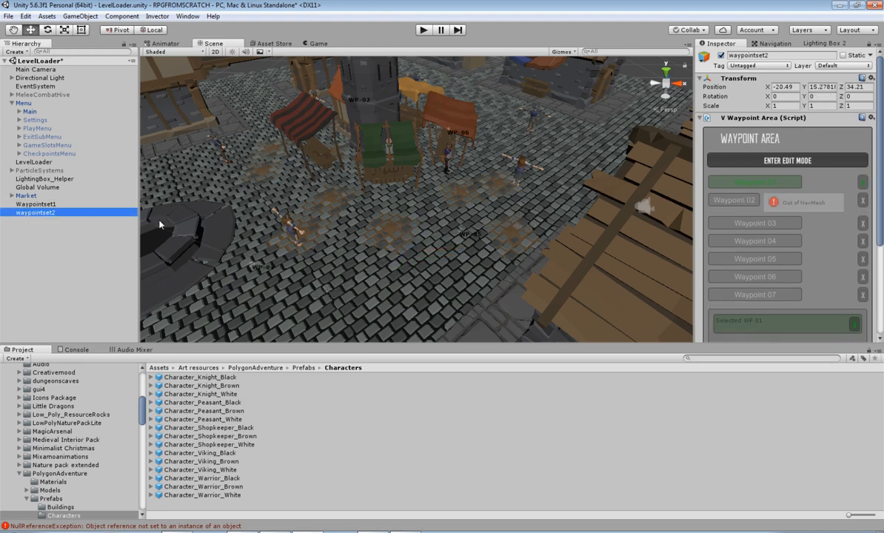
pyautogui.press('f')
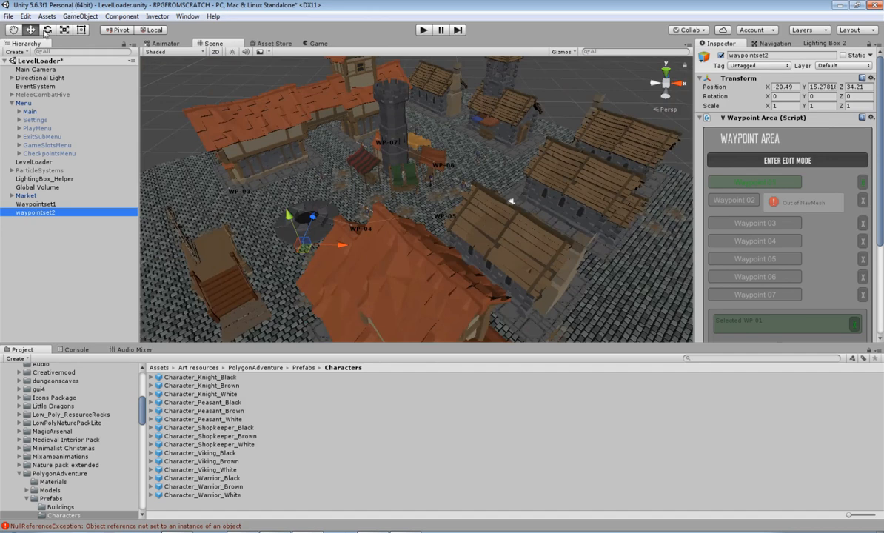
pyautogui.click(46, 30)
pyautogui.moveTo(310, 274); pyautogui.dragTo(286, 280)
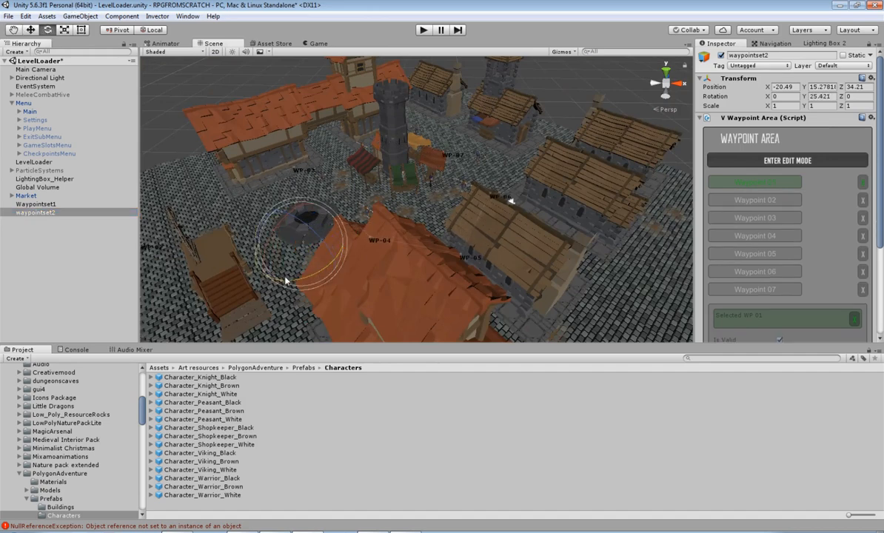
# Step: Move waypointset2 across the market beside the well, to about X -20.86 and Z 39.97
pyautogui.click(32, 28)
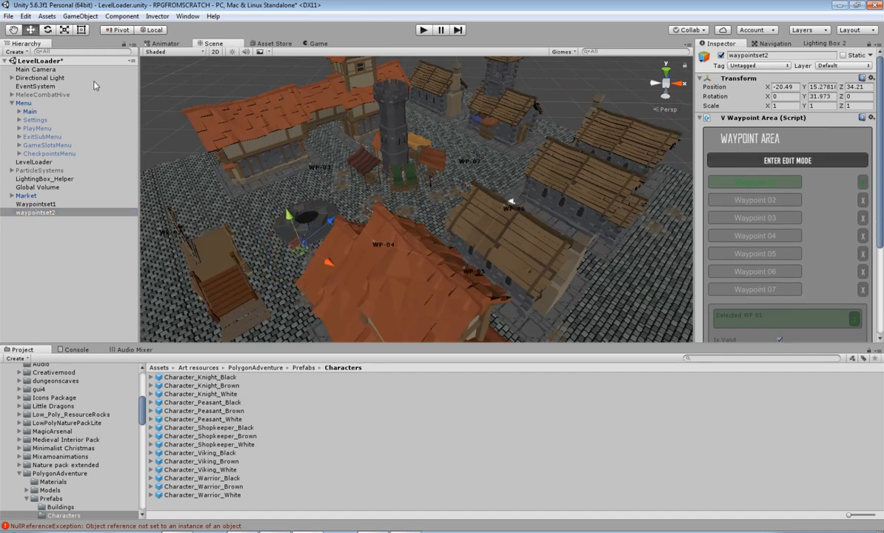
pyautogui.moveTo(334, 175); pyautogui.dragTo(418, 203, button='middle')
pyautogui.moveTo(416, 286); pyautogui.dragTo(416, 230)
pyautogui.scroll(8, 422, 220)
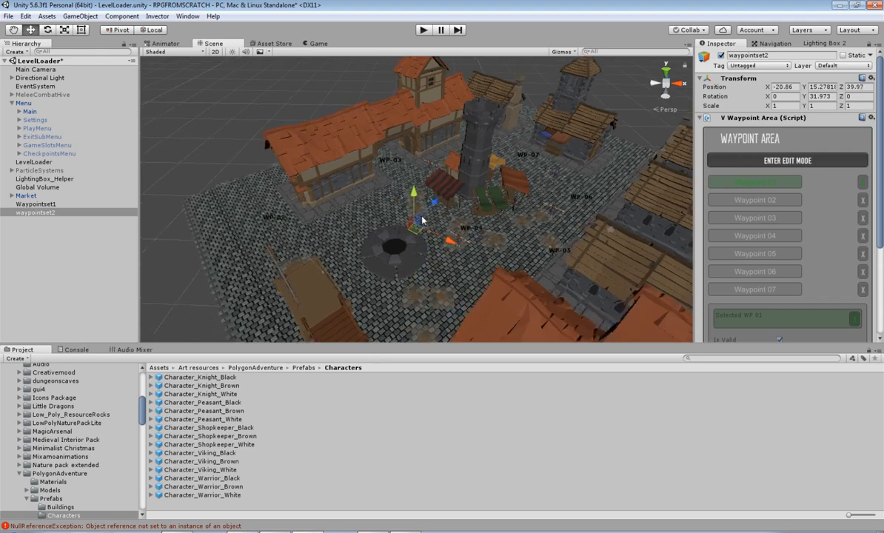
pyautogui.moveTo(485, 221); pyautogui.dragTo(529, 218, button='middle')
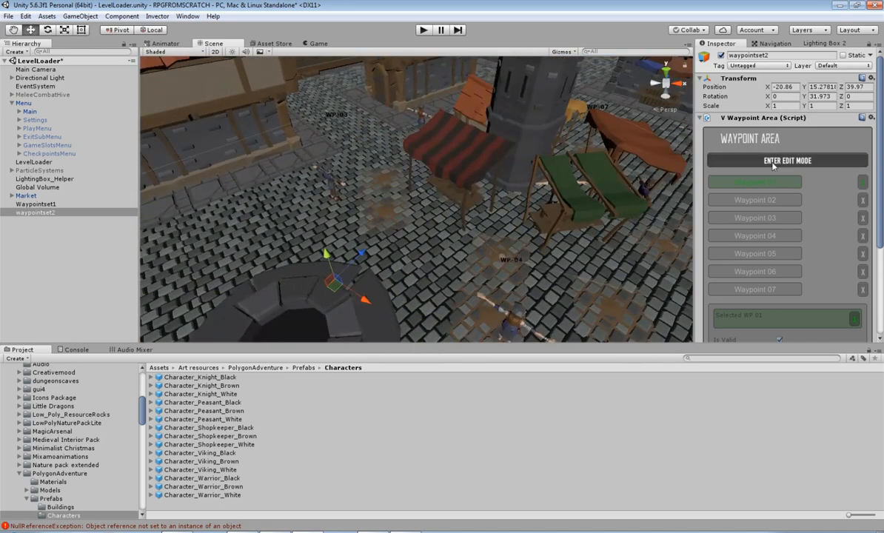
pyautogui.click(704, 120)
pyautogui.click(704, 121)
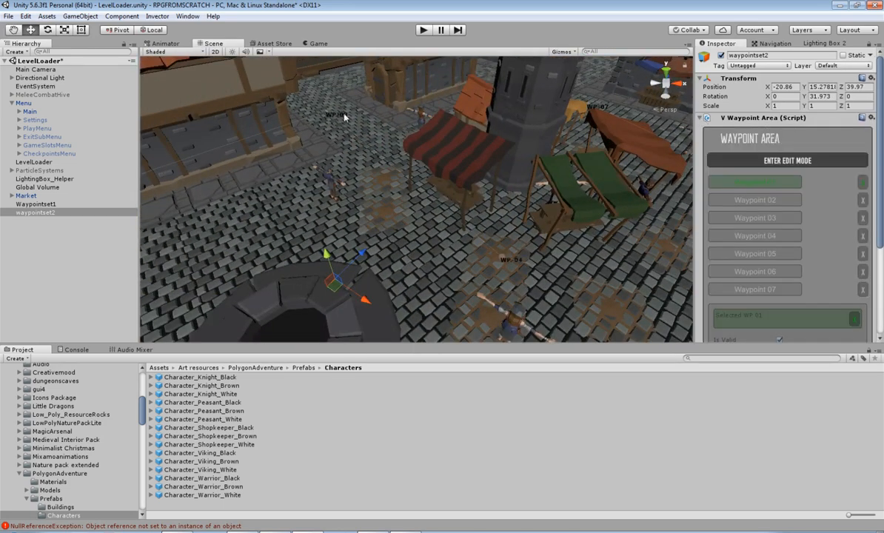
# Step: Run the scene and test the Settings, Exit and Start menus with their camera views, returning to the main menu each time
pyautogui.click(424, 31)
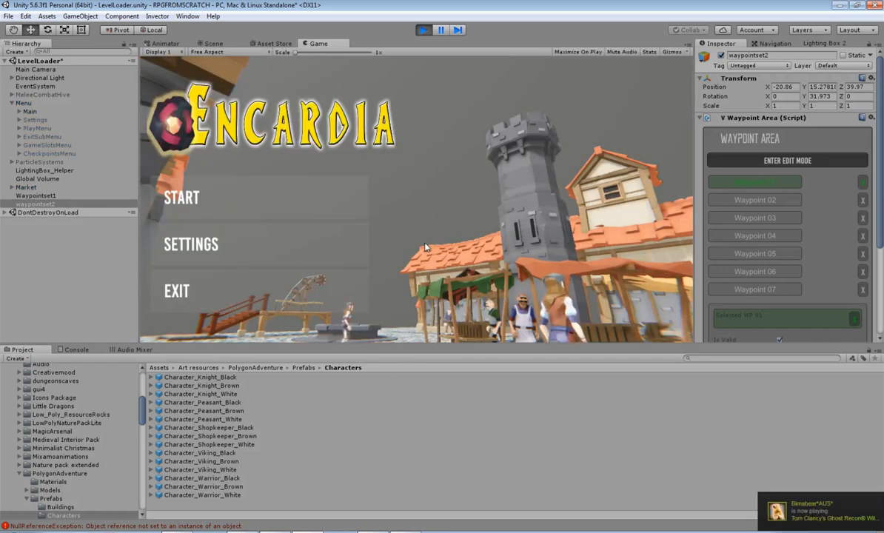
pyautogui.click(241, 249)
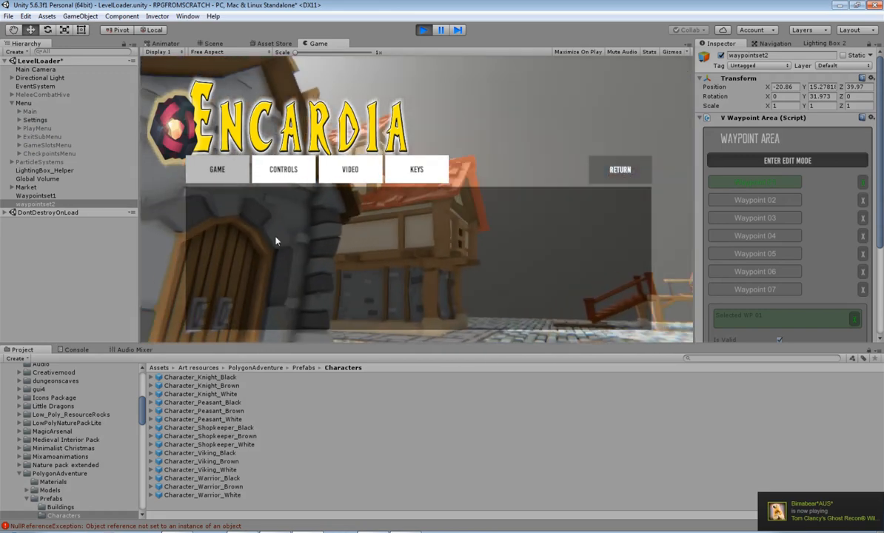
pyautogui.click(618, 171)
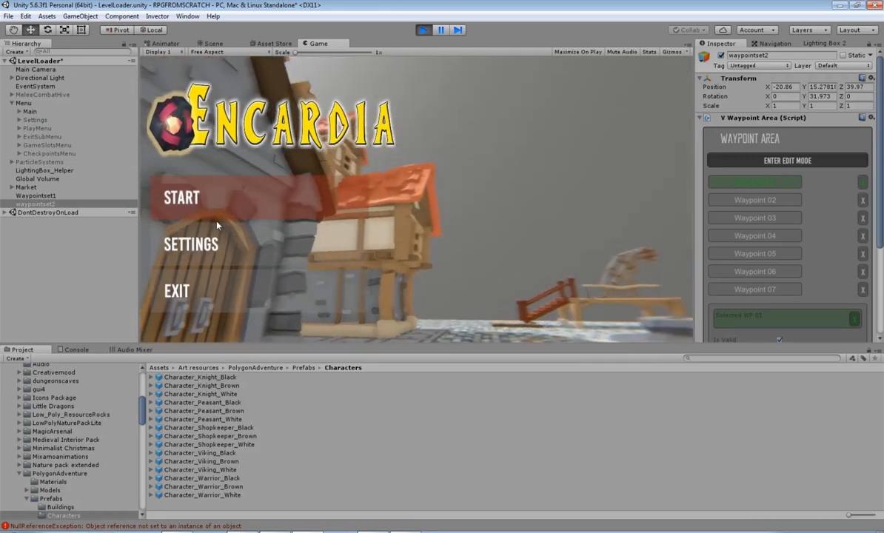
pyautogui.click(251, 288)
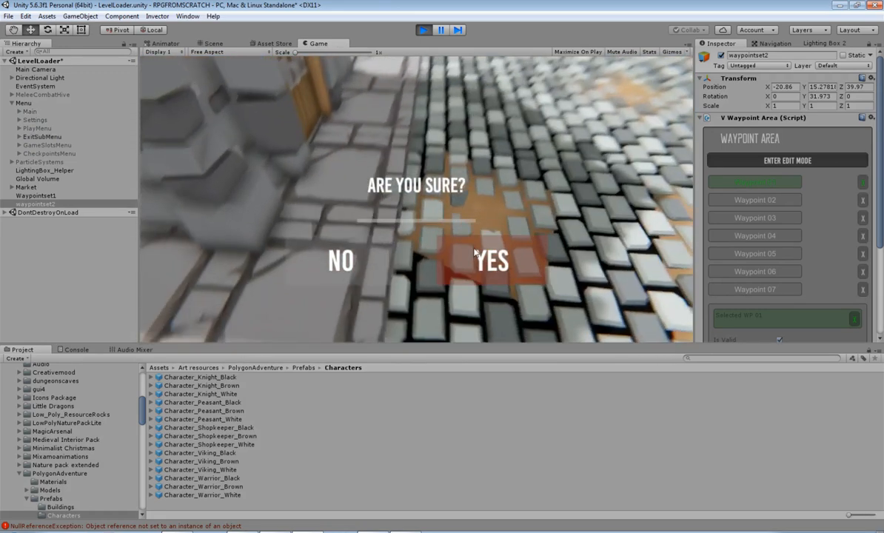
pyautogui.click(340, 260)
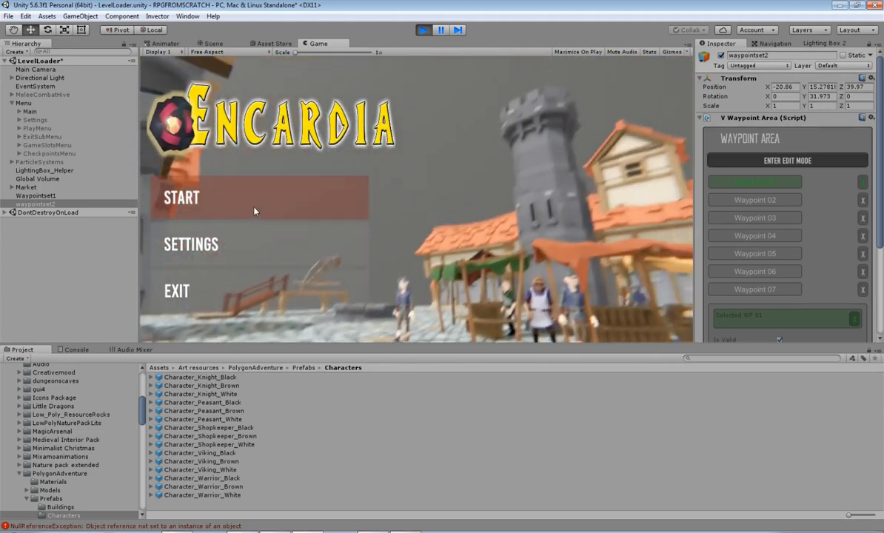
pyautogui.click(239, 194)
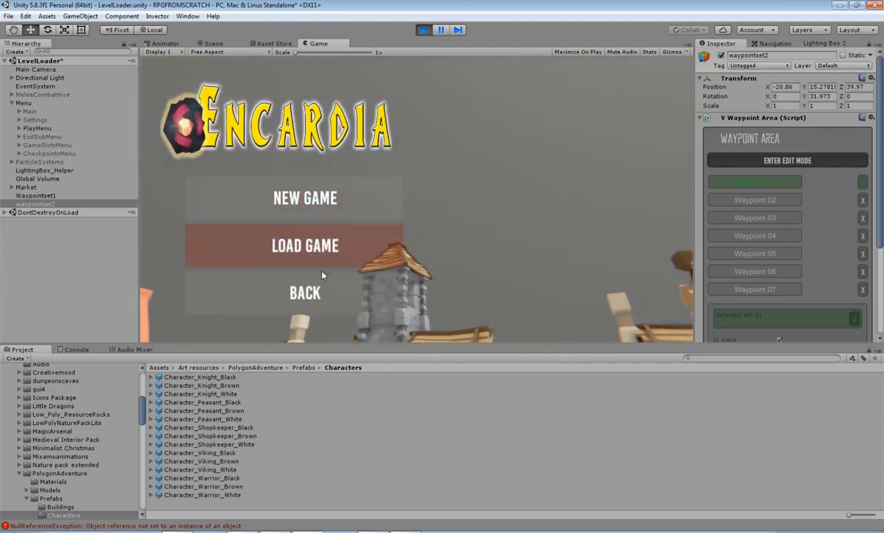
pyautogui.click(328, 300)
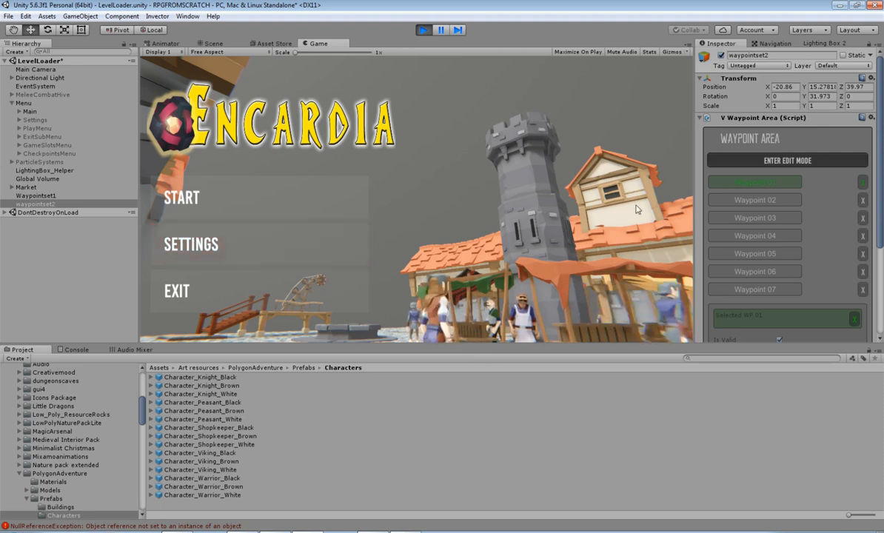
# Step: Lower the sun's intensity to about 0.86 and its indirect intensity to about 0.53 in Lighting Box 2
pyautogui.click(833, 44)
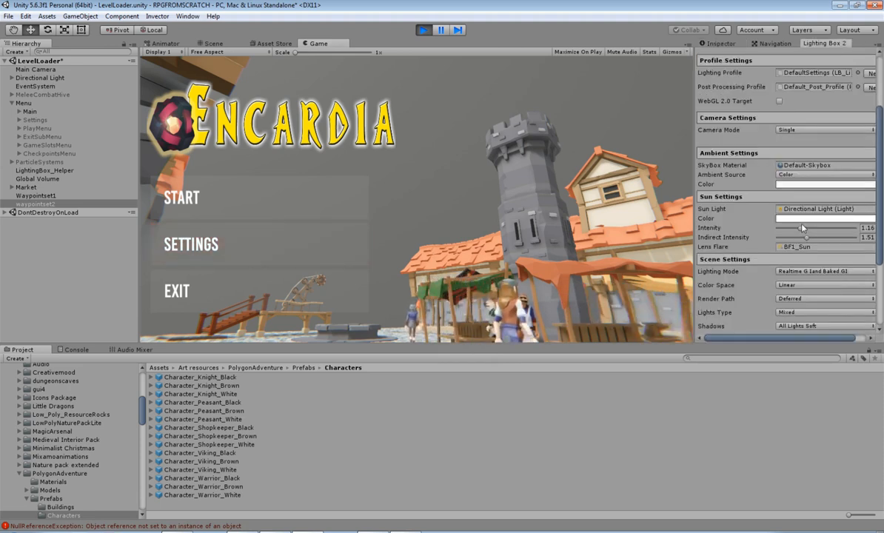
pyautogui.moveTo(801, 228); pyautogui.dragTo(788, 238)
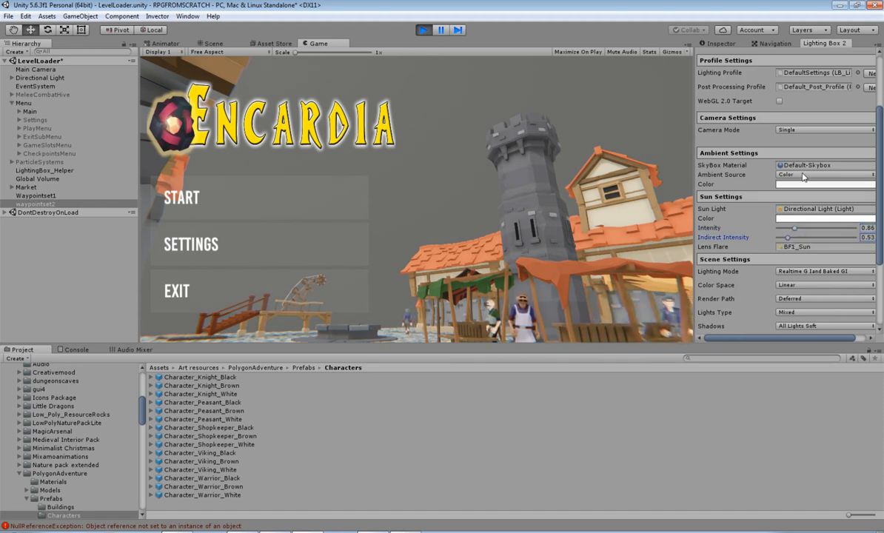
# Step: Change the ambient source to Gradient and set the Equator Color to dark grey 524F4F
pyautogui.click(804, 176)
pyautogui.click(809, 209)
pyautogui.click(809, 197)
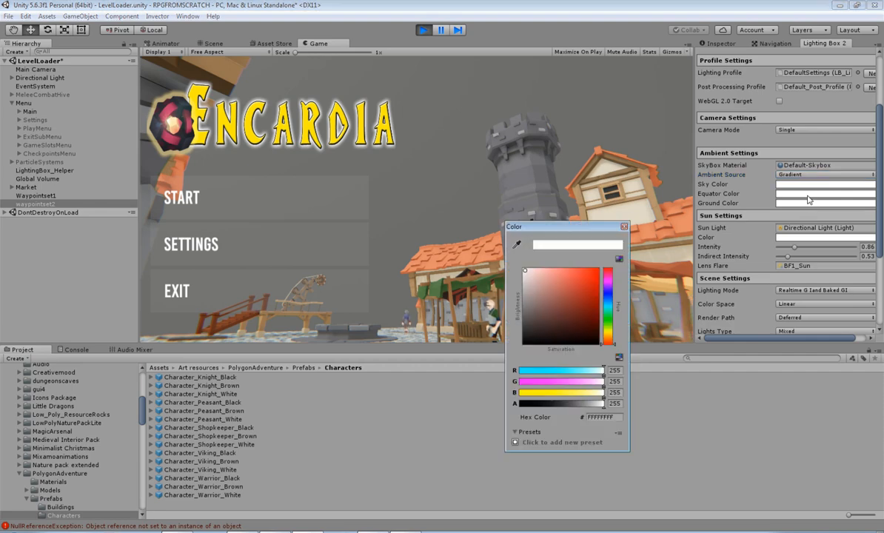
pyautogui.click(528, 319)
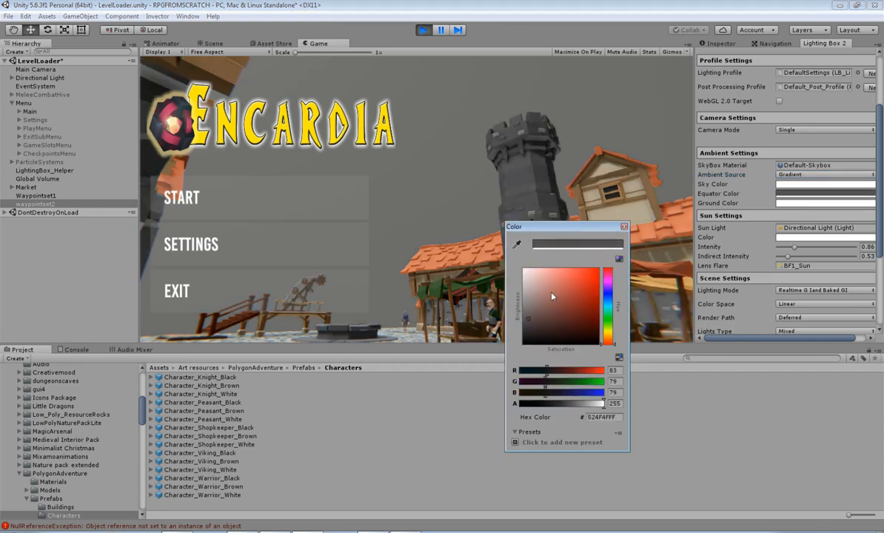
pyautogui.click(624, 227)
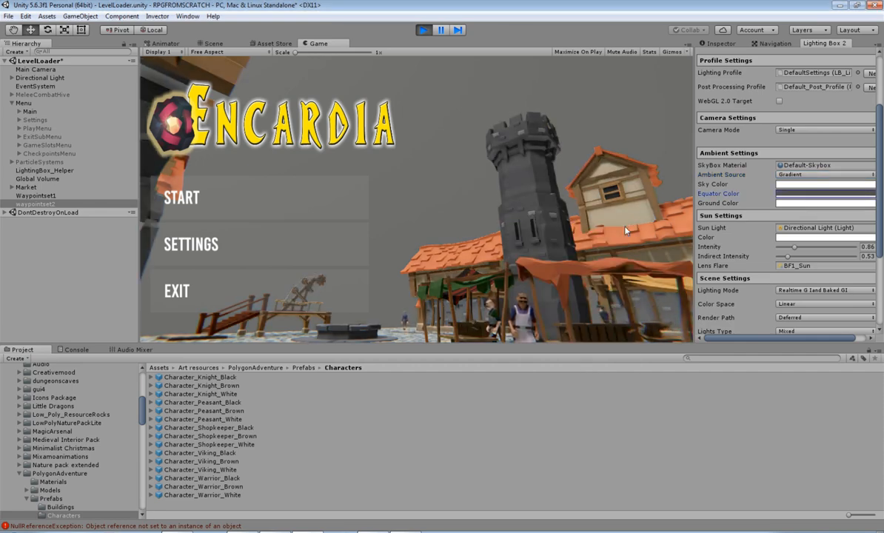
# Step: Darken the ambient Ground Color to grey 6F6666
pyautogui.click(796, 203)
pyautogui.moveTo(543, 299)
pyautogui.mouseDown()
pyautogui.moveTo(560, 285)
pyautogui.moveTo(525, 272)
pyautogui.moveTo(531, 324)
pyautogui.moveTo(531, 314)
pyautogui.mouseUp()
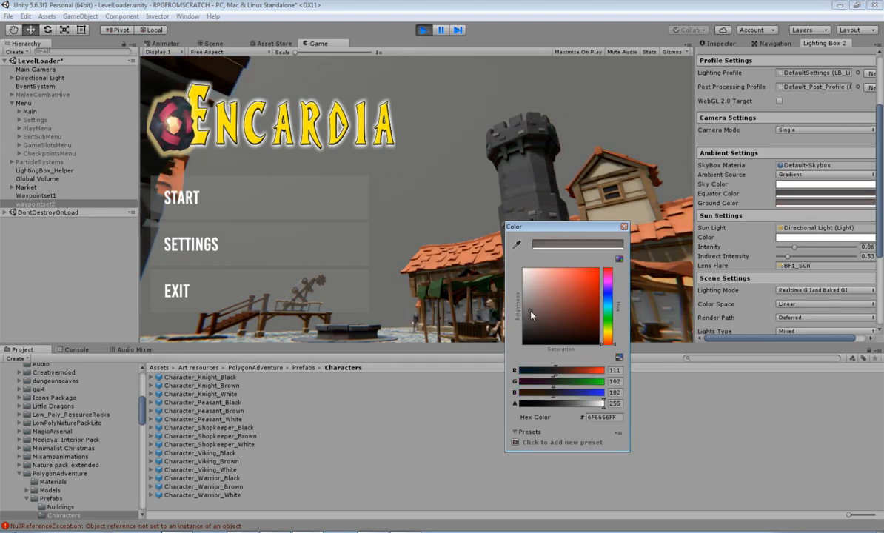
pyautogui.click(624, 227)
# Step: Check the darker lighting in the Settings and Exit menu views, returning to the main menu after each
pyautogui.click(238, 248)
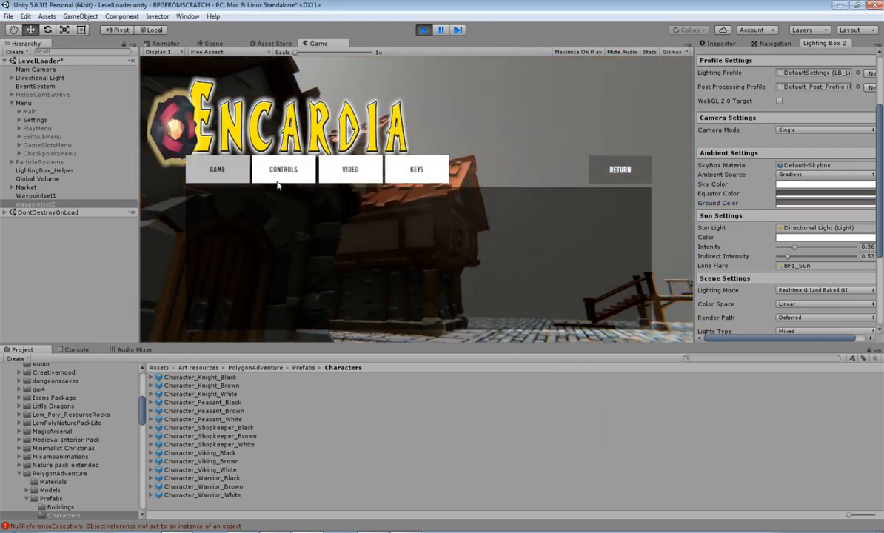
pyautogui.click(607, 169)
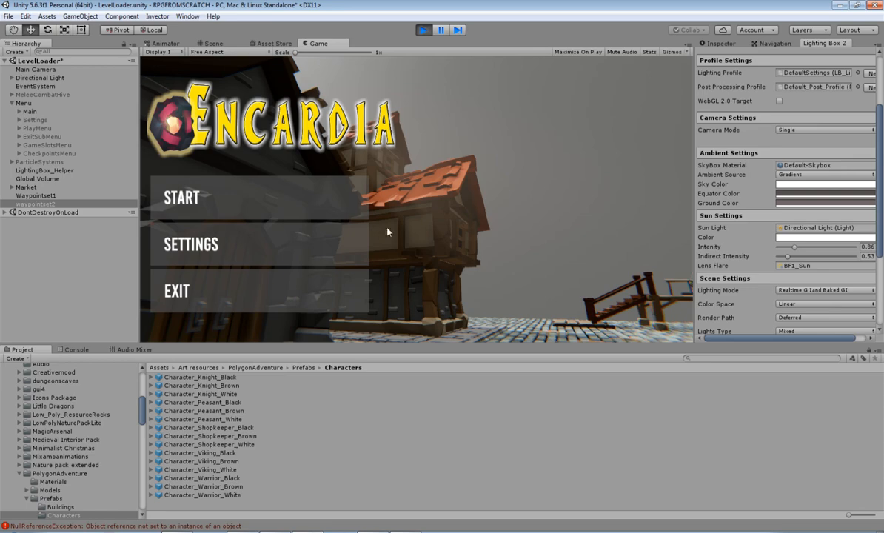
pyautogui.click(257, 298)
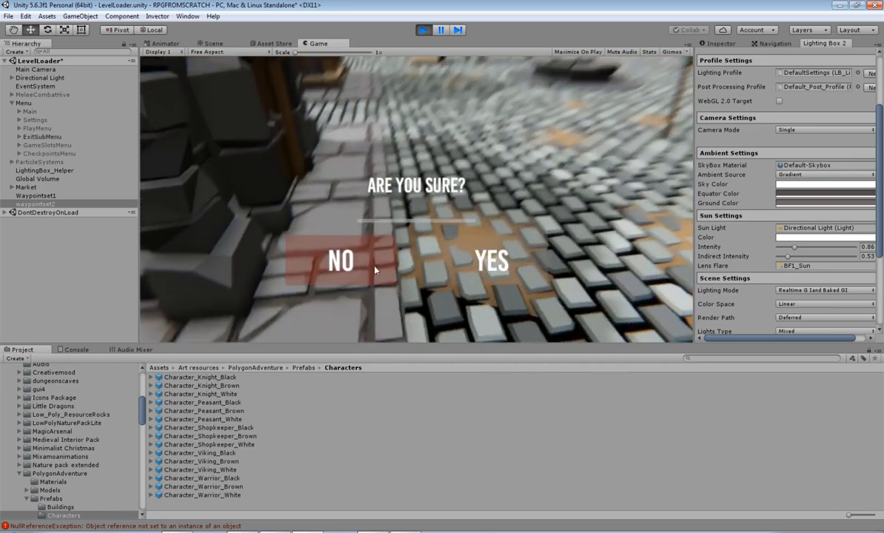
pyautogui.click(362, 257)
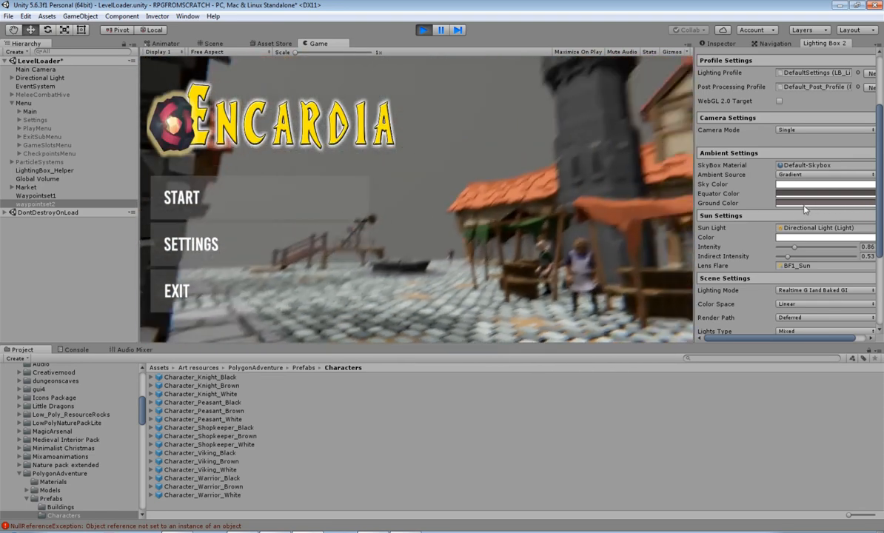
# Step: Lighten the ambient Ground Color to grey A1A0A0
pyautogui.click(807, 202)
pyautogui.moveTo(524, 311); pyautogui.dragTo(525, 297)
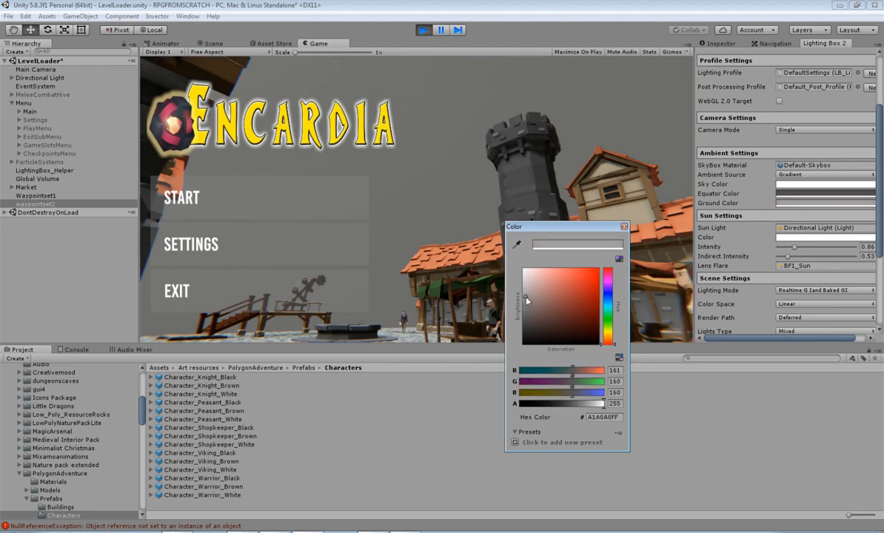
pyautogui.click(624, 228)
# Step: Lighten the ambient Equator Color to a mid grey and adjust the Sky Color
pyautogui.click(814, 203)
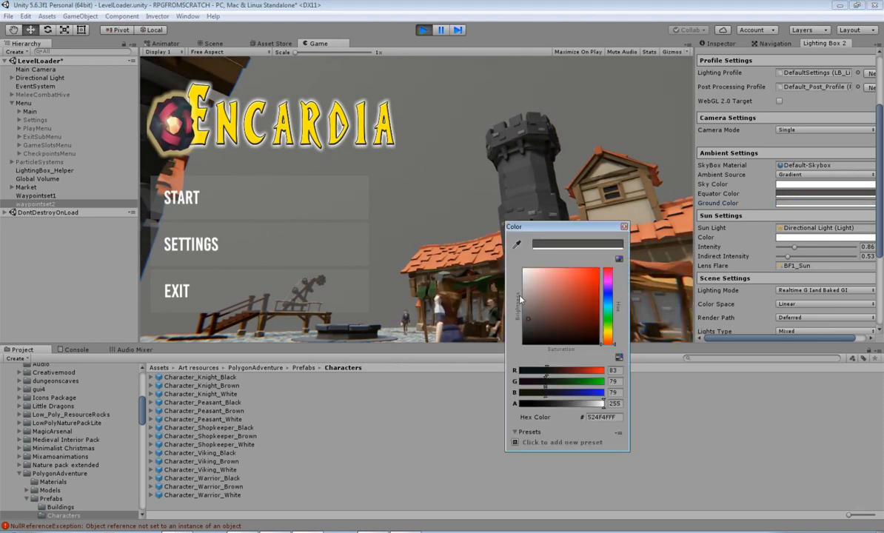
pyautogui.moveTo(526, 298)
pyautogui.mouseDown()
pyautogui.moveTo(527, 309)
pyautogui.moveTo(526, 293)
pyautogui.mouseUp()
pyautogui.click(624, 227)
pyautogui.click(790, 183)
pyautogui.click(624, 227)
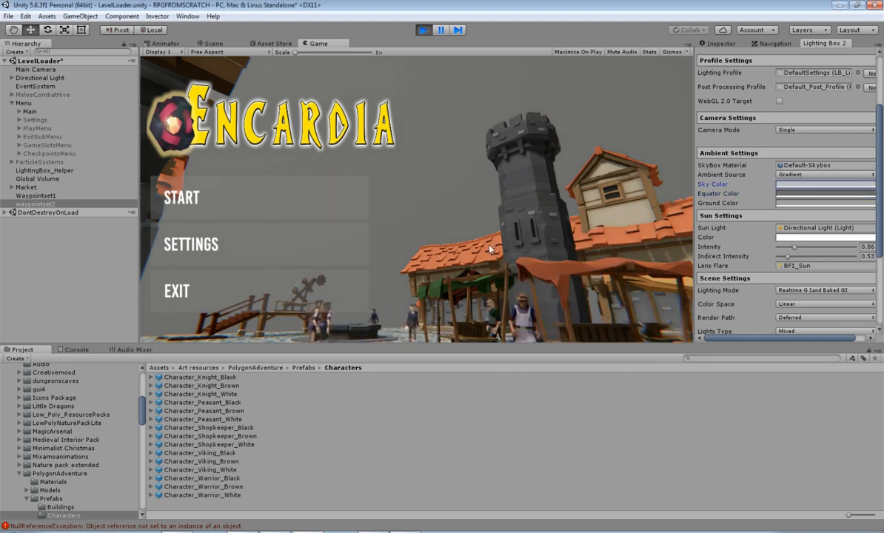
# Step: Recheck the Settings menu view under the adjusted ambient colors and return to the main menu
pyautogui.click(224, 240)
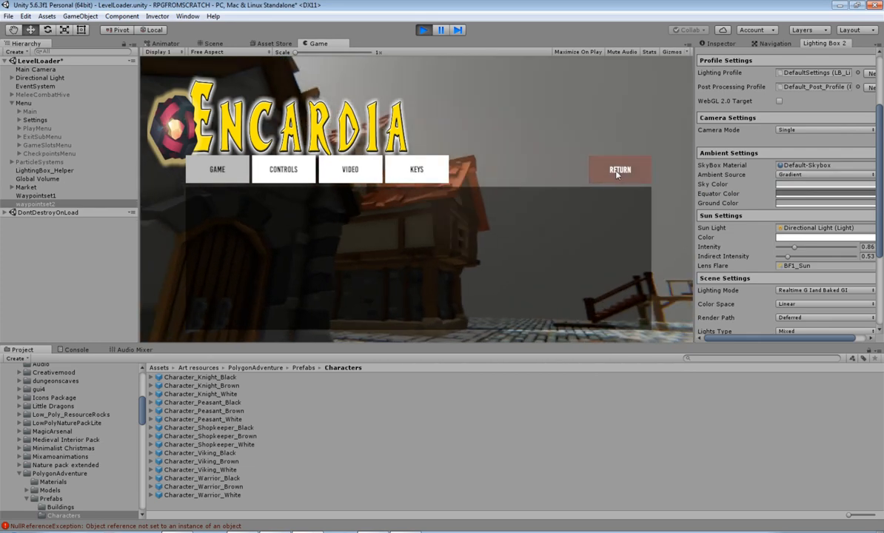
pyautogui.click(619, 171)
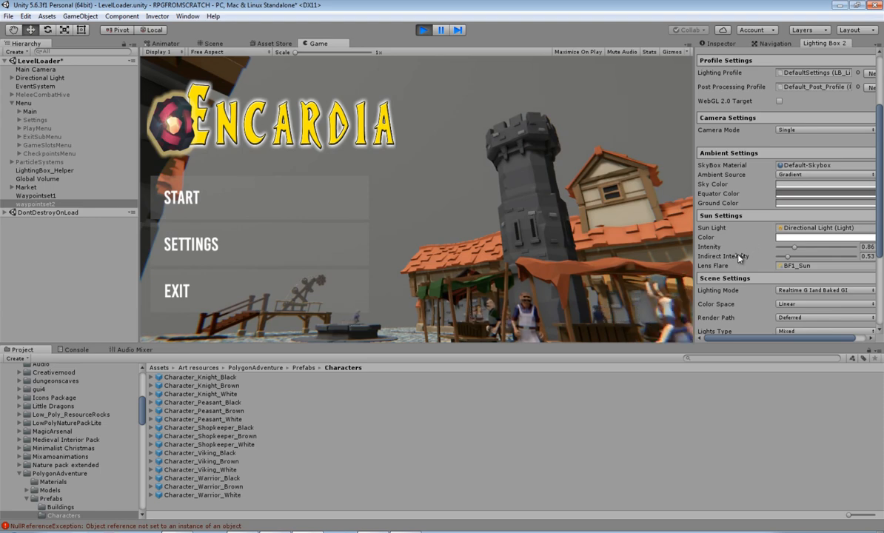
# Step: Review the Lighting Box 2 scene settings, then try the Depth of Field effect and switch it off again
pyautogui.scroll(-2, 748, 279)
pyautogui.scroll(-4, 748, 279)
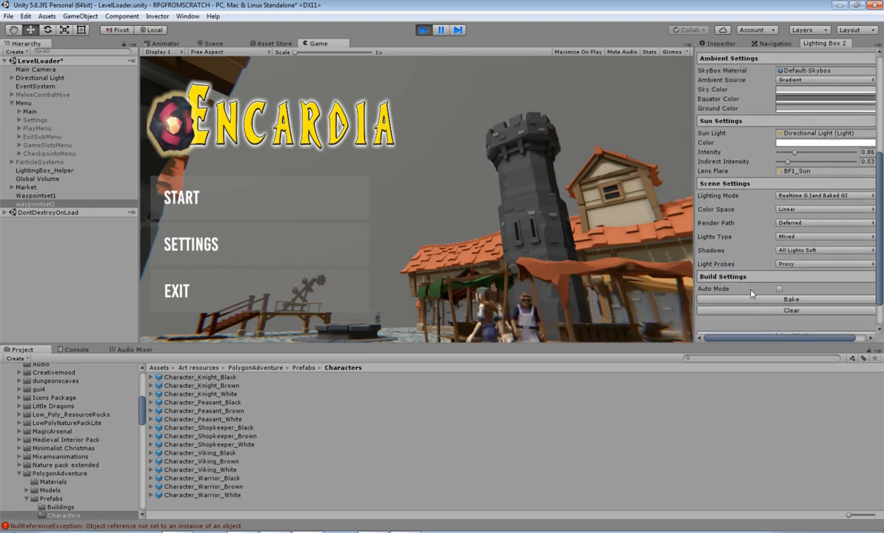
pyautogui.scroll(10, 738, 274)
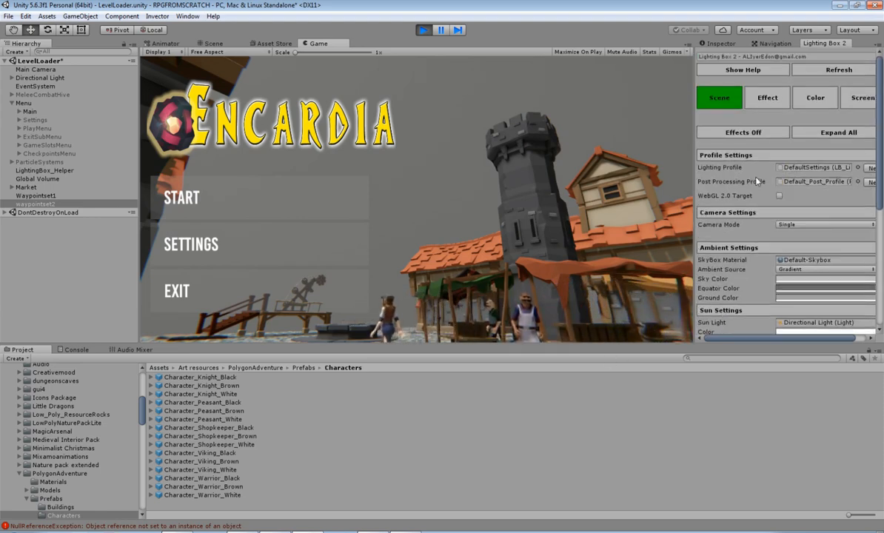
pyautogui.click(768, 97)
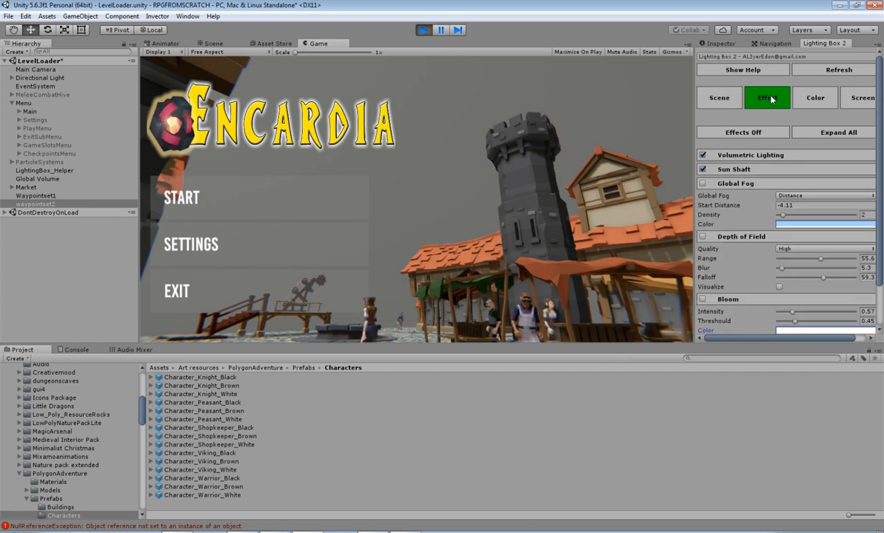
pyautogui.click(702, 169)
pyautogui.click(702, 237)
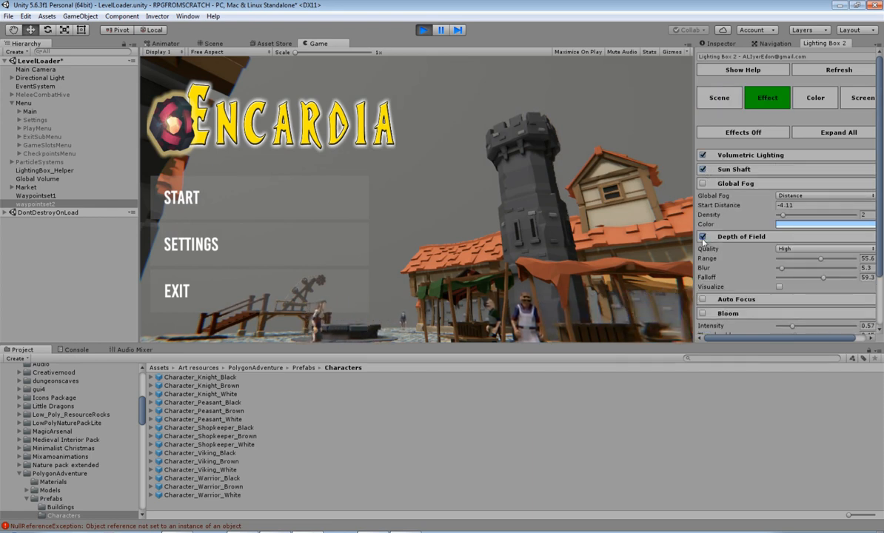
pyautogui.click(702, 237)
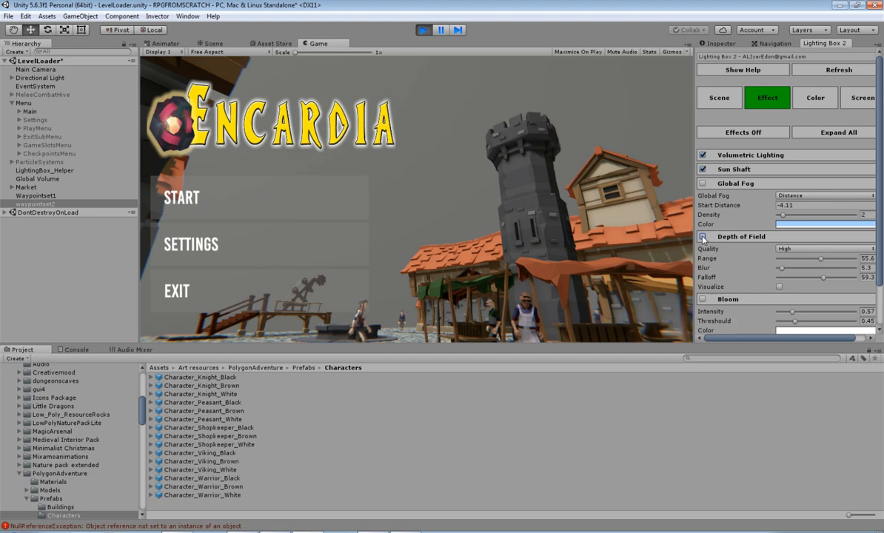
# Step: Enable the Bloom effect with an intensity of 1.16 and a threshold of 0.33
pyautogui.click(703, 299)
pyautogui.scroll(-3, 733, 304)
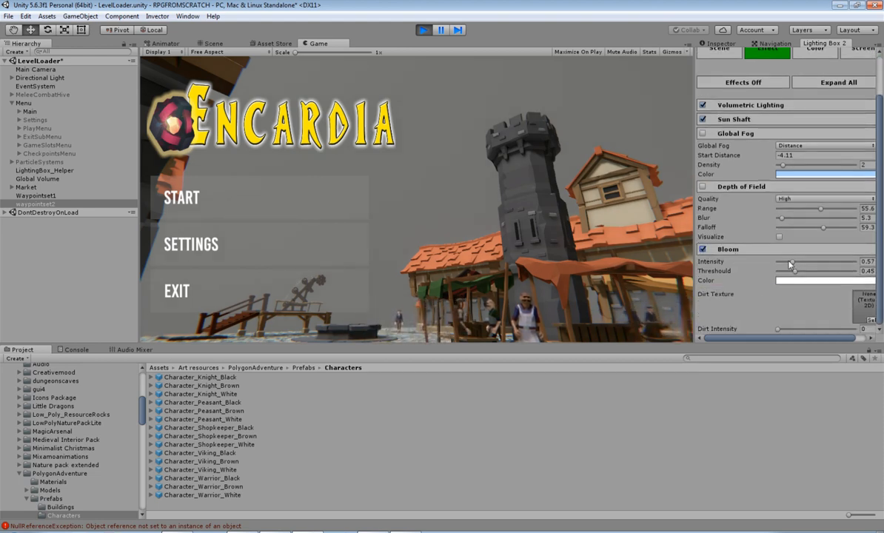
pyautogui.moveTo(793, 264)
pyautogui.mouseDown()
pyautogui.moveTo(821, 264)
pyautogui.moveTo(809, 264)
pyautogui.moveTo(812, 273)
pyautogui.moveTo(780, 273)
pyautogui.moveTo(791, 273)
pyautogui.mouseUp()
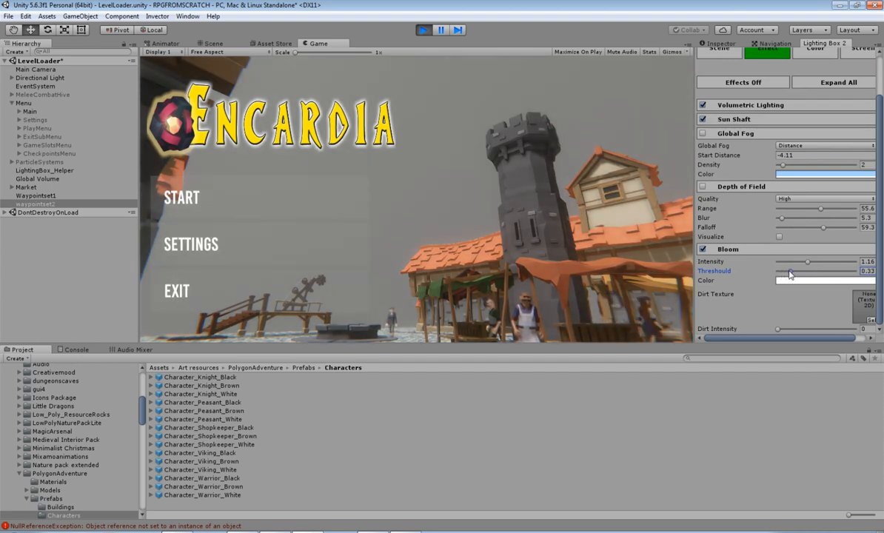
# Step: Check the Settings, Start and Exit menu views with Bloom enabled, then stop the play test
pyautogui.click(287, 238)
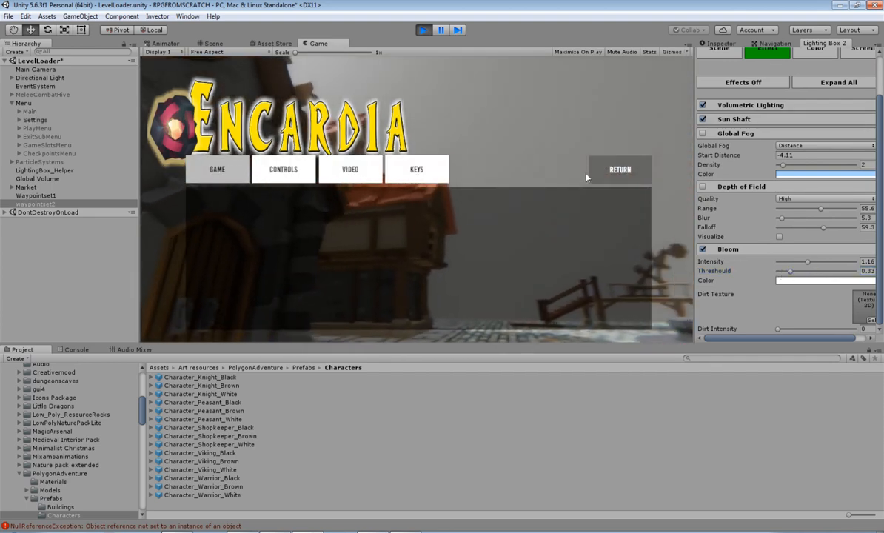
pyautogui.click(620, 170)
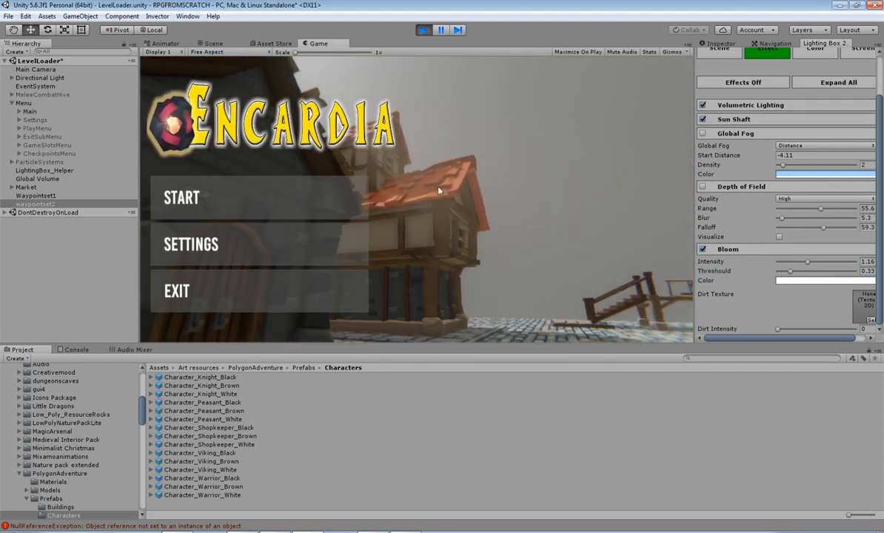
pyautogui.click(262, 207)
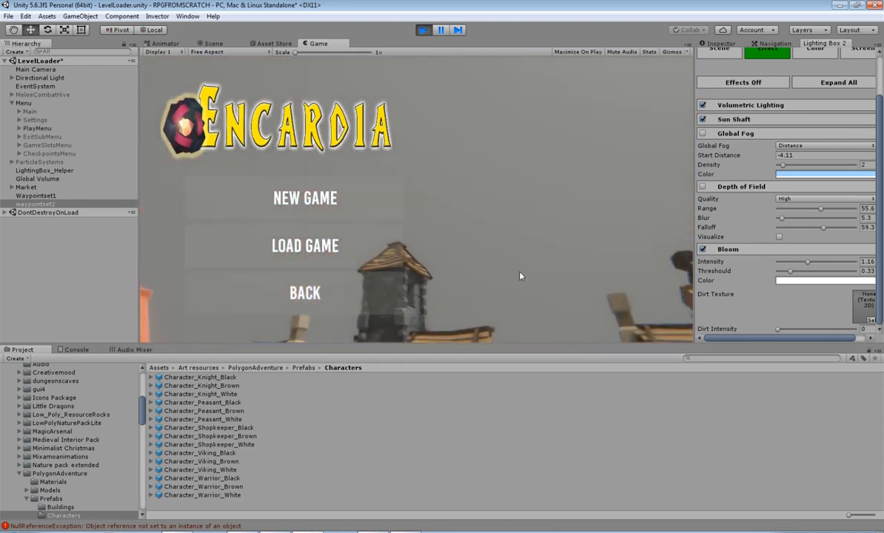
pyautogui.click(309, 293)
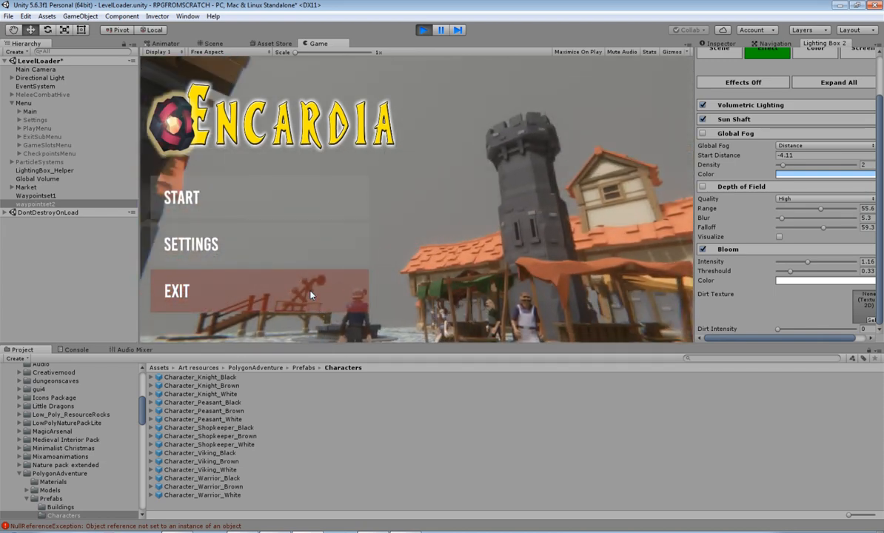
pyautogui.click(311, 294)
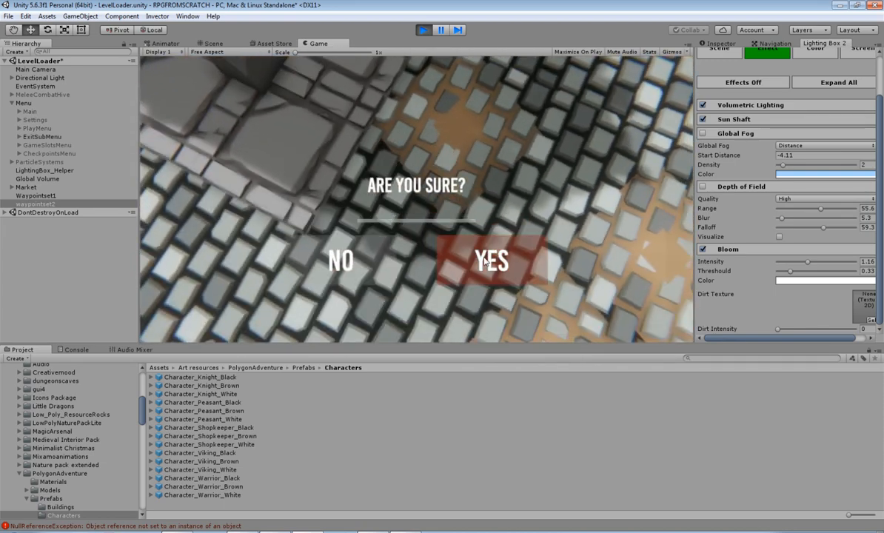
pyautogui.click(423, 31)
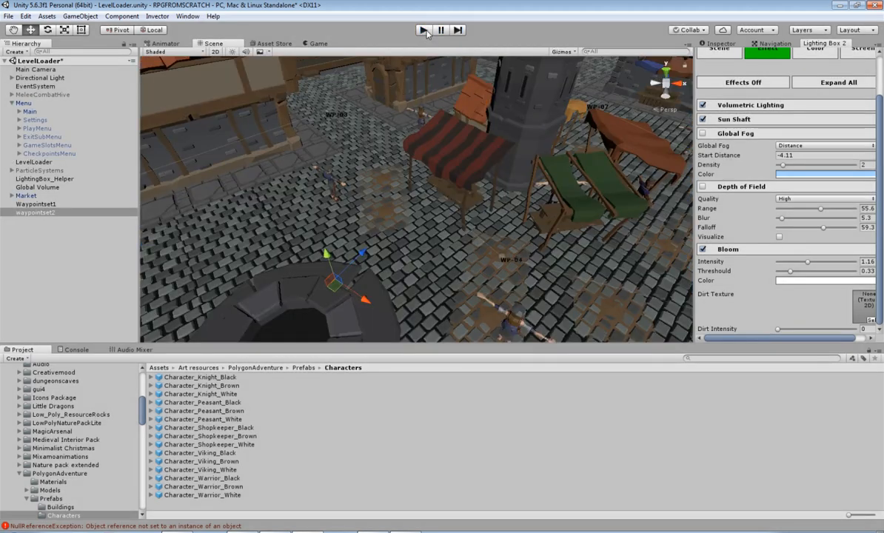
# Step: Examine the market square from several angles, covering the stalls, characters, tower, surrounding buildings and camera placement
pyautogui.moveTo(476, 257); pyautogui.dragTo(542, 246, button='right')
pyautogui.moveTo(542, 246); pyautogui.dragTo(455, 215)
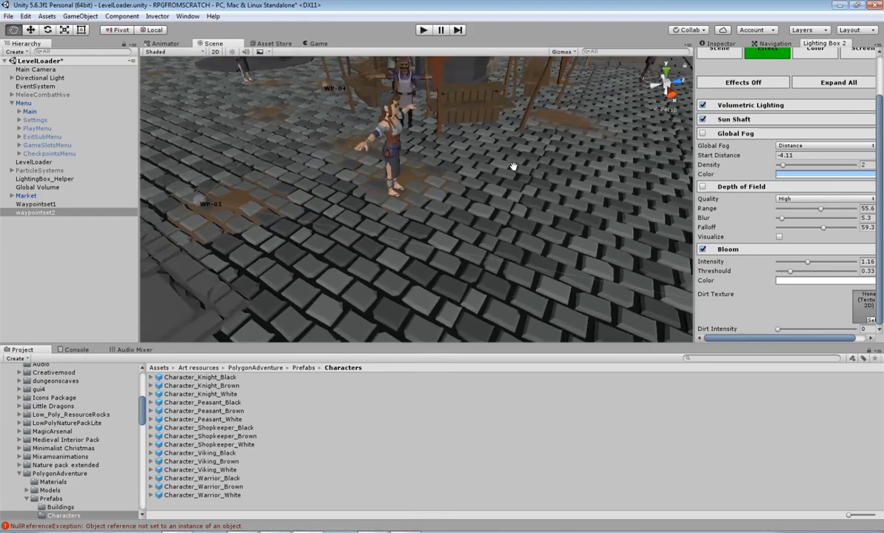
pyautogui.moveTo(513, 166); pyautogui.dragTo(584, 257, button='right')
pyautogui.moveTo(585, 258); pyautogui.dragTo(597, 223, button='middle')
pyautogui.moveTo(497, 193); pyautogui.dragTo(574, 230, button='right')
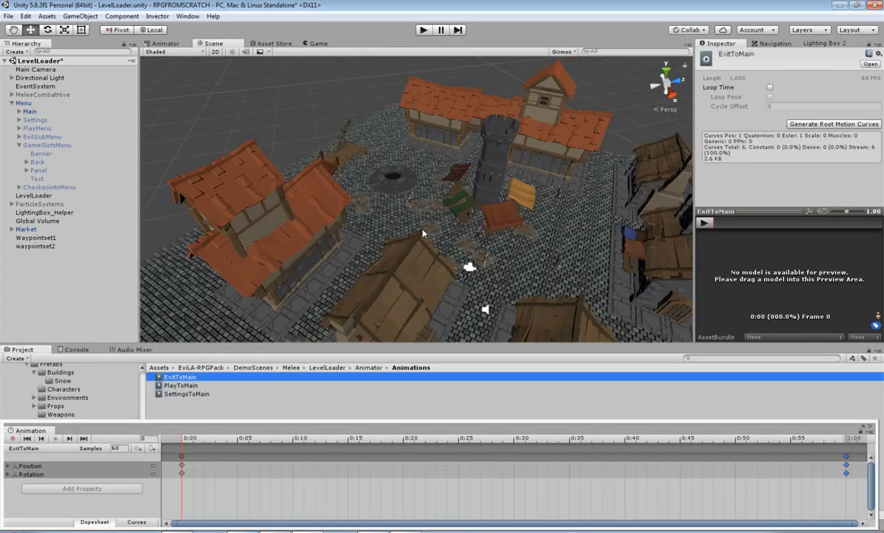
pyautogui.moveTo(426, 236); pyautogui.dragTo(453, 207, button='right')
pyautogui.moveTo(453, 207); pyautogui.dragTo(458, 217, button='middle')
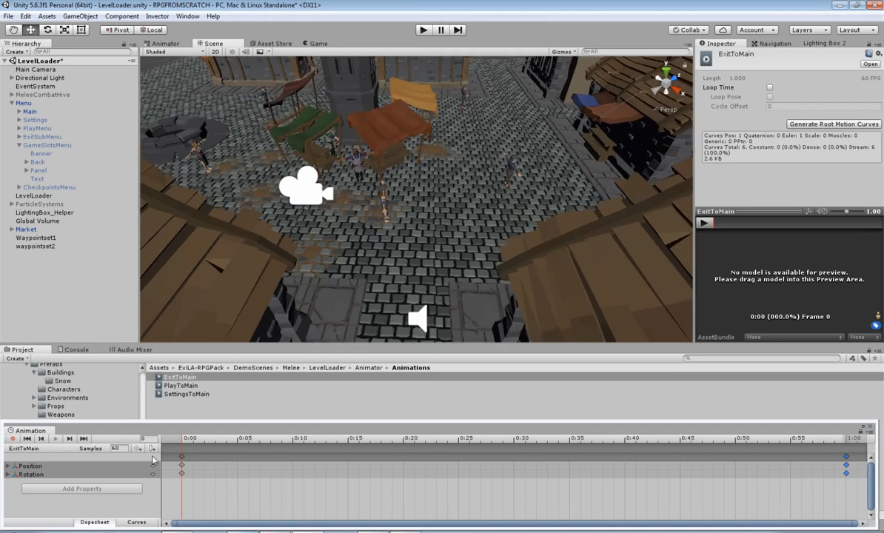
pyautogui.moveTo(400, 282); pyautogui.dragTo(495, 285, button='right')
pyautogui.scroll(-6, 495, 268)
pyautogui.scroll(3, 496, 267)
pyautogui.moveTo(495, 285); pyautogui.dragTo(514, 283, button='middle')
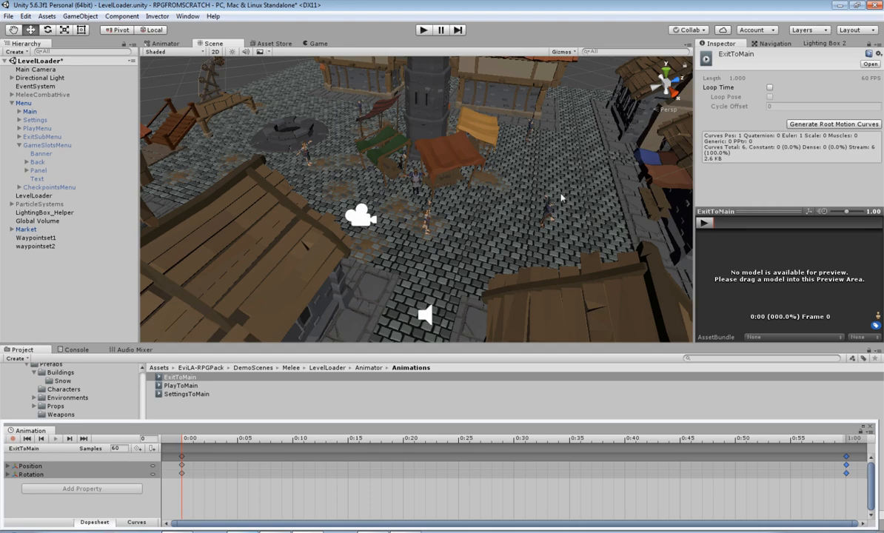
pyautogui.moveTo(512, 195); pyautogui.dragTo(513, 219, button='middle')
pyautogui.moveTo(513, 219); pyautogui.dragTo(445, 200, button='right')
pyautogui.moveTo(445, 200); pyautogui.dragTo(427, 193, button='middle')
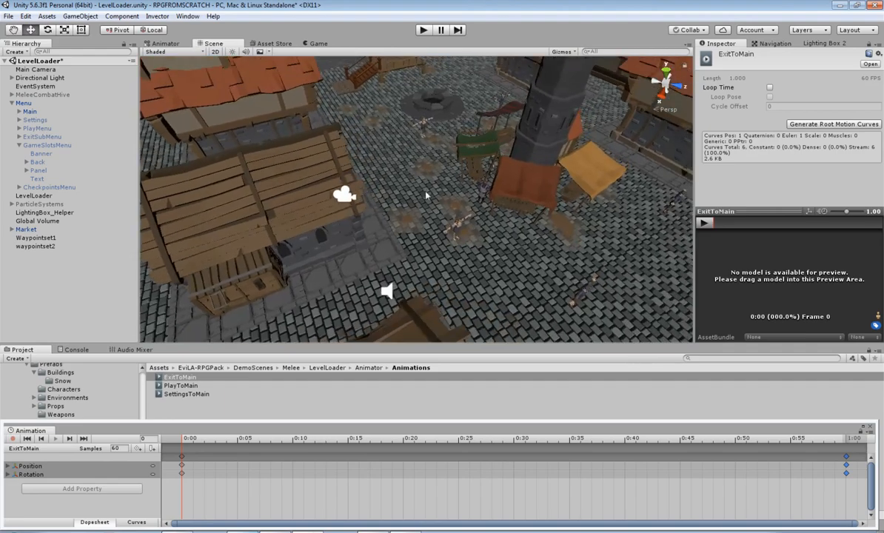
pyautogui.moveTo(426, 193); pyautogui.dragTo(535, 207, button='right')
pyautogui.moveTo(439, 214); pyautogui.dragTo(494, 194, button='right')
pyautogui.moveTo(438, 213)
pyautogui.mouseDown(button='middle')
pyautogui.moveTo(474, 190)
pyautogui.moveTo(469, 212)
pyautogui.moveTo(437, 221)
pyautogui.mouseUp(button='middle')
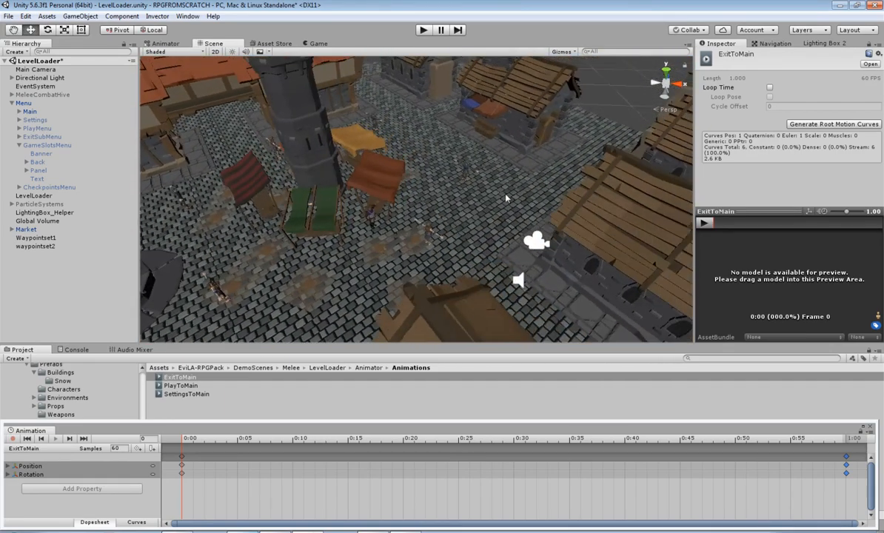
pyautogui.moveTo(506, 197); pyautogui.dragTo(446, 222, button='right')
pyautogui.moveTo(474, 225); pyautogui.dragTo(442, 215, button='middle')
pyautogui.moveTo(474, 206); pyautogui.dragTo(383, 195, button='right')
pyautogui.moveTo(502, 250)
pyautogui.mouseDown(button='middle')
pyautogui.moveTo(488, 214)
pyautogui.moveTo(488, 231)
pyautogui.moveTo(517, 258)
pyautogui.mouseUp(button='middle')
pyautogui.moveTo(517, 258); pyautogui.dragTo(675, 266, button='right')
pyautogui.moveTo(397, 259); pyautogui.dragTo(468, 241, button='right')
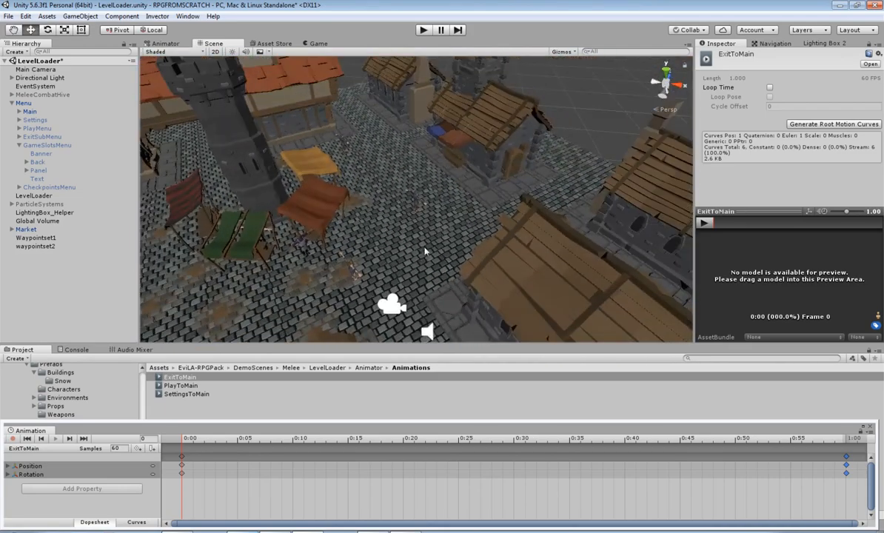
pyautogui.moveTo(424, 250); pyautogui.dragTo(485, 215, button='middle')
pyautogui.moveTo(484, 215); pyautogui.dragTo(559, 222, button='right')
pyautogui.moveTo(393, 241); pyautogui.dragTo(440, 254, button='middle')
pyautogui.moveTo(485, 220); pyautogui.dragTo(404, 231, button='right')
pyautogui.moveTo(596, 277); pyautogui.dragTo(548, 248, button='middle')
pyautogui.moveTo(473, 288); pyautogui.dragTo(485, 257, button='middle')
pyautogui.moveTo(491, 253); pyautogui.dragTo(568, 231, button='right')
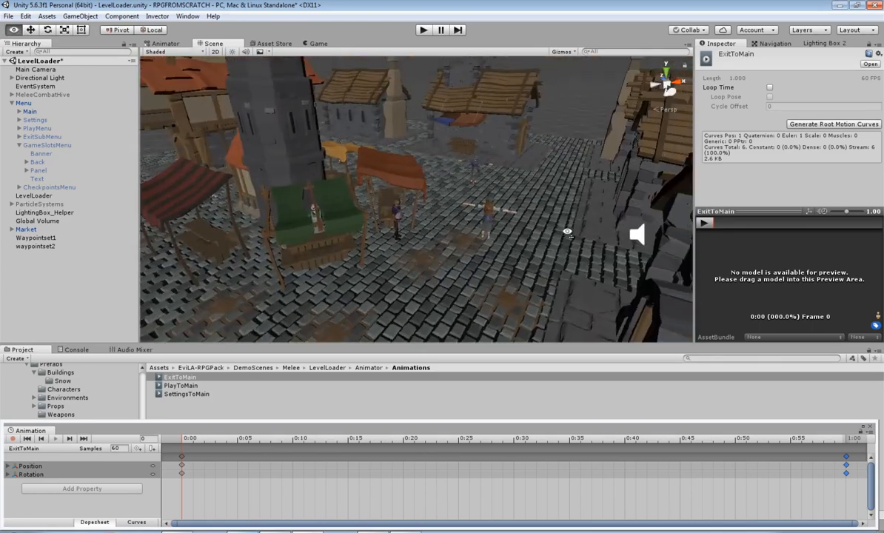
pyautogui.moveTo(474, 281)
pyautogui.mouseDown(button='middle')
pyautogui.moveTo(492, 268)
pyautogui.moveTo(499, 238)
pyautogui.moveTo(483, 275)
pyautogui.mouseUp(button='middle')
pyautogui.moveTo(521, 235); pyautogui.dragTo(458, 250, button='right')
pyautogui.scroll(-4, 458, 251)
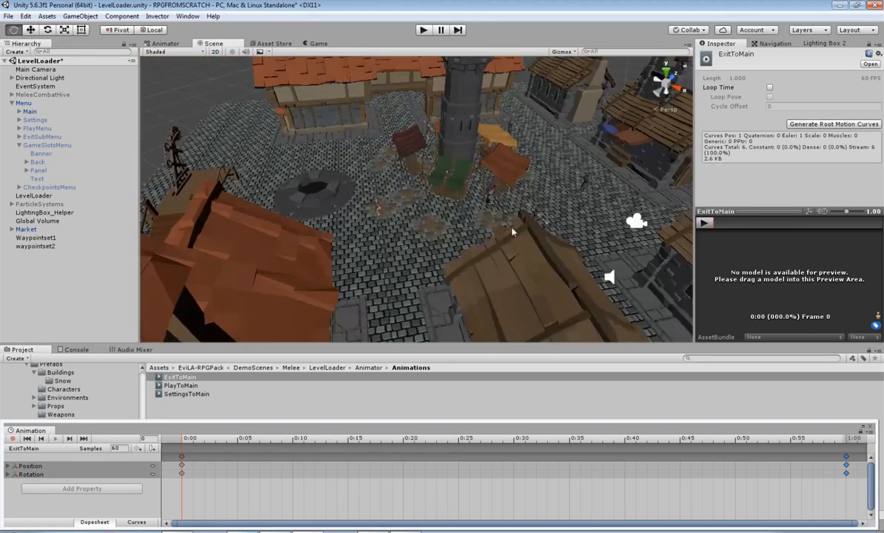
pyautogui.moveTo(513, 231); pyautogui.dragTo(445, 218, button='middle')
pyautogui.scroll(7, 445, 215)
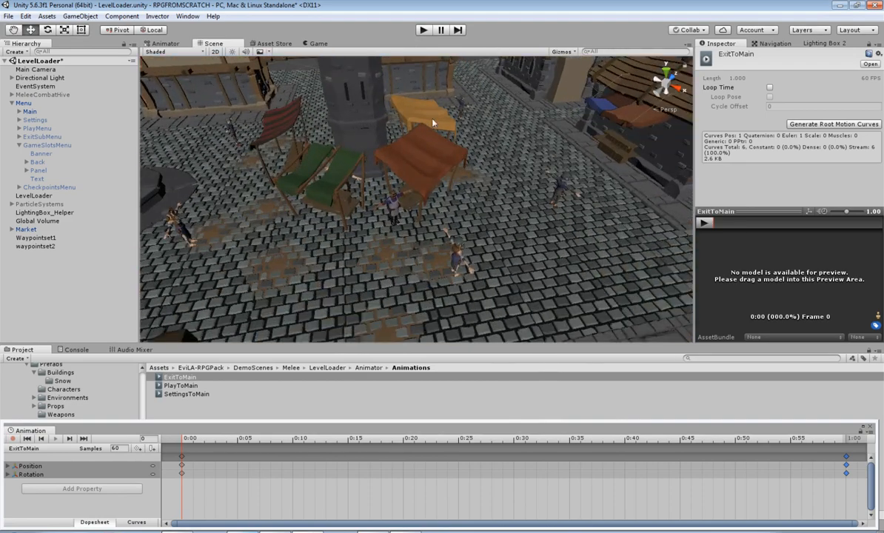
# Step: Play the scene and test the camera moves to the Start, Settings and Exit menus, returning to the main menu after each
pyautogui.click(426, 31)
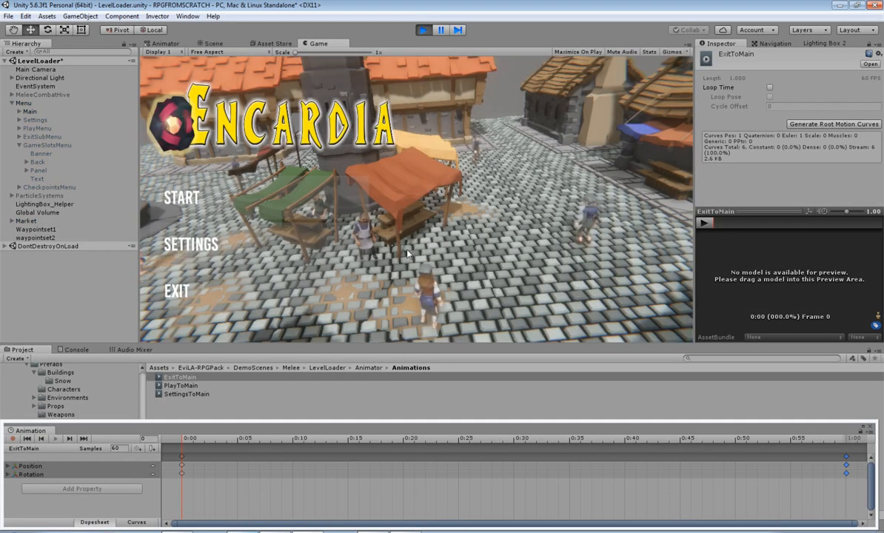
pyautogui.click(236, 201)
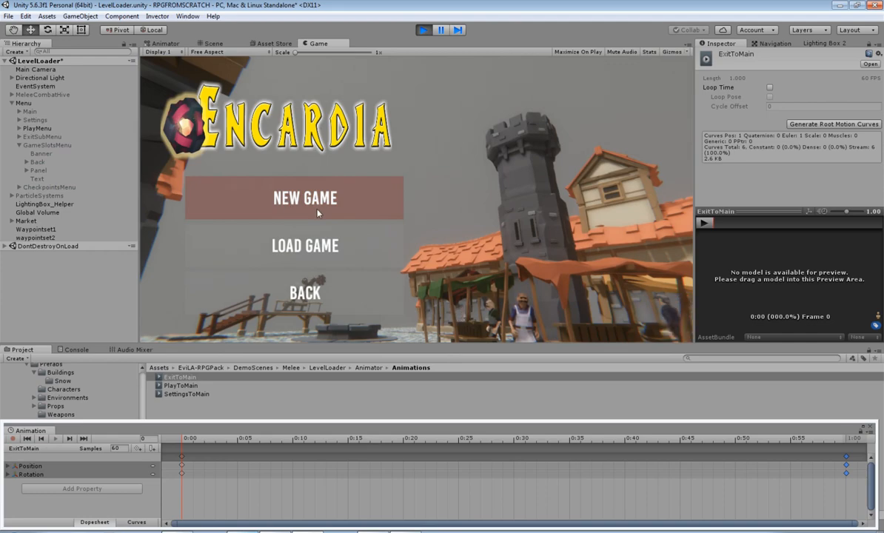
pyautogui.click(305, 296)
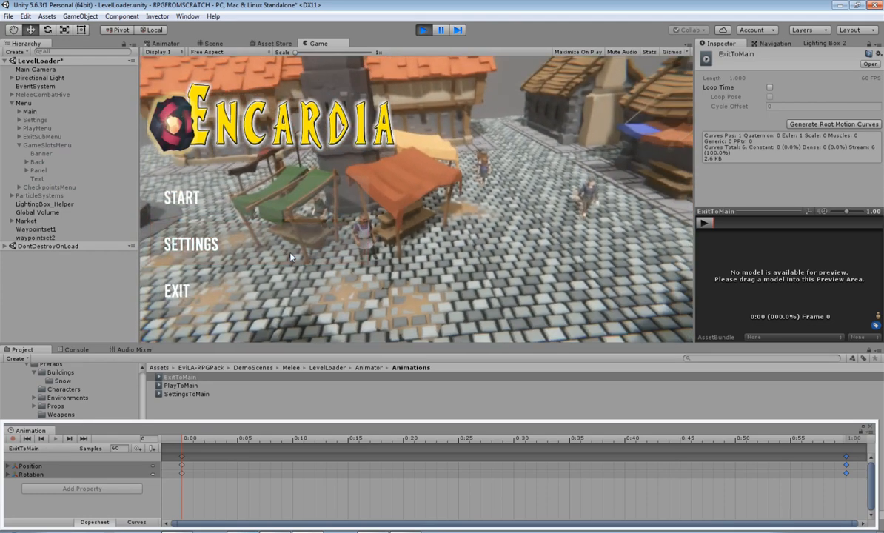
pyautogui.click(290, 257)
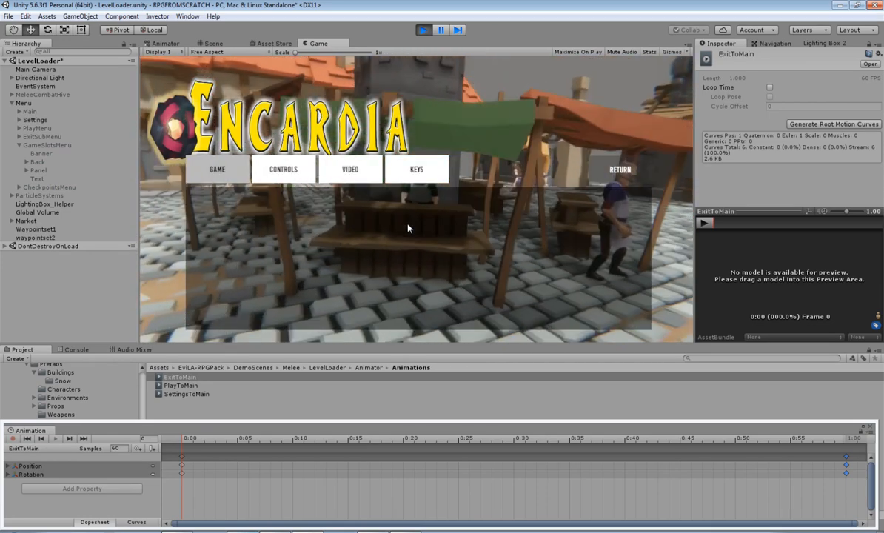
pyautogui.click(620, 172)
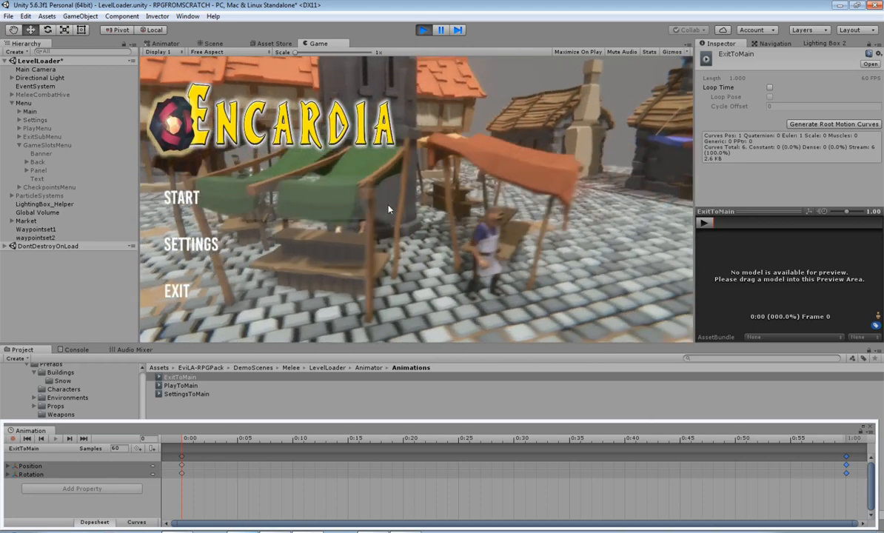
pyautogui.click(202, 283)
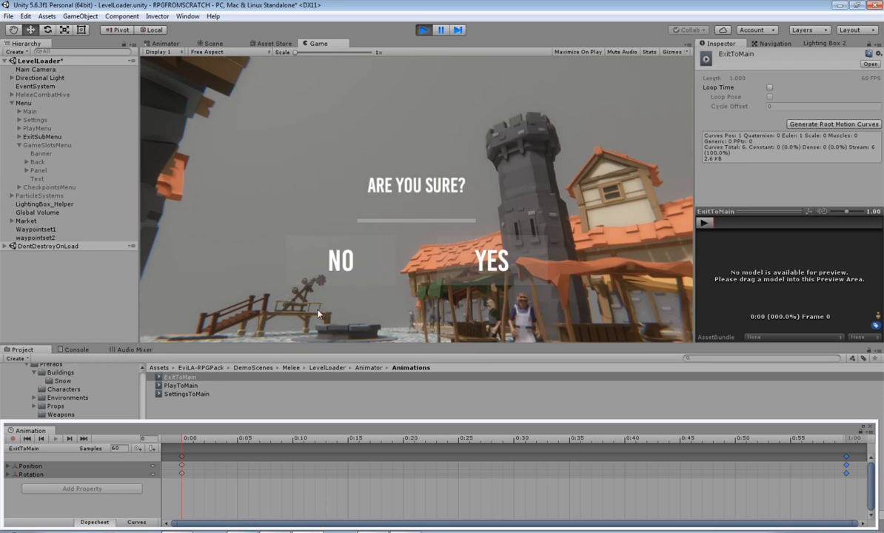
pyautogui.click(350, 265)
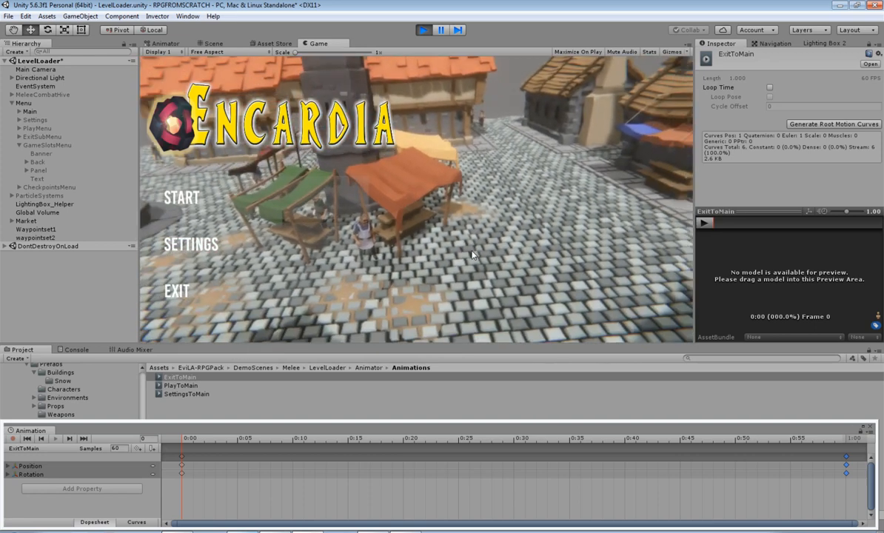